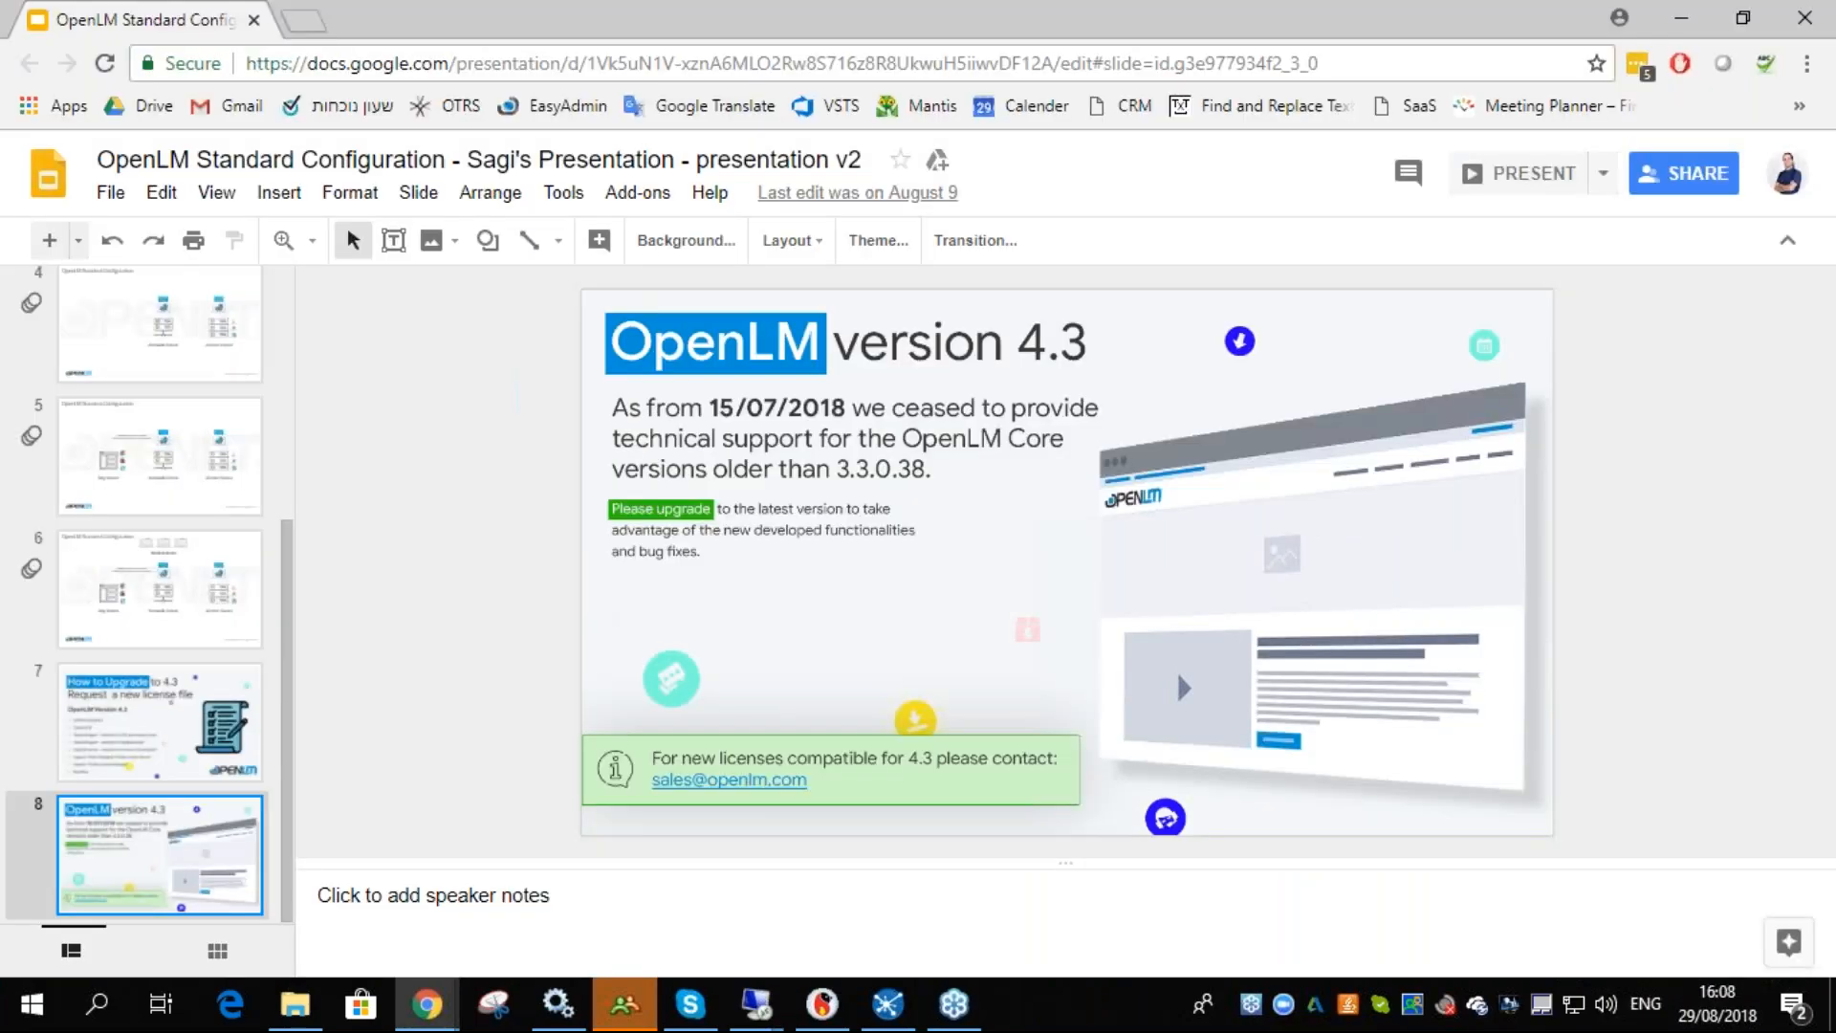
- Open a new browser tab and load the Demov4 EasyAdmin bookmark
key("ctrl+t")
left_click(1798, 105)
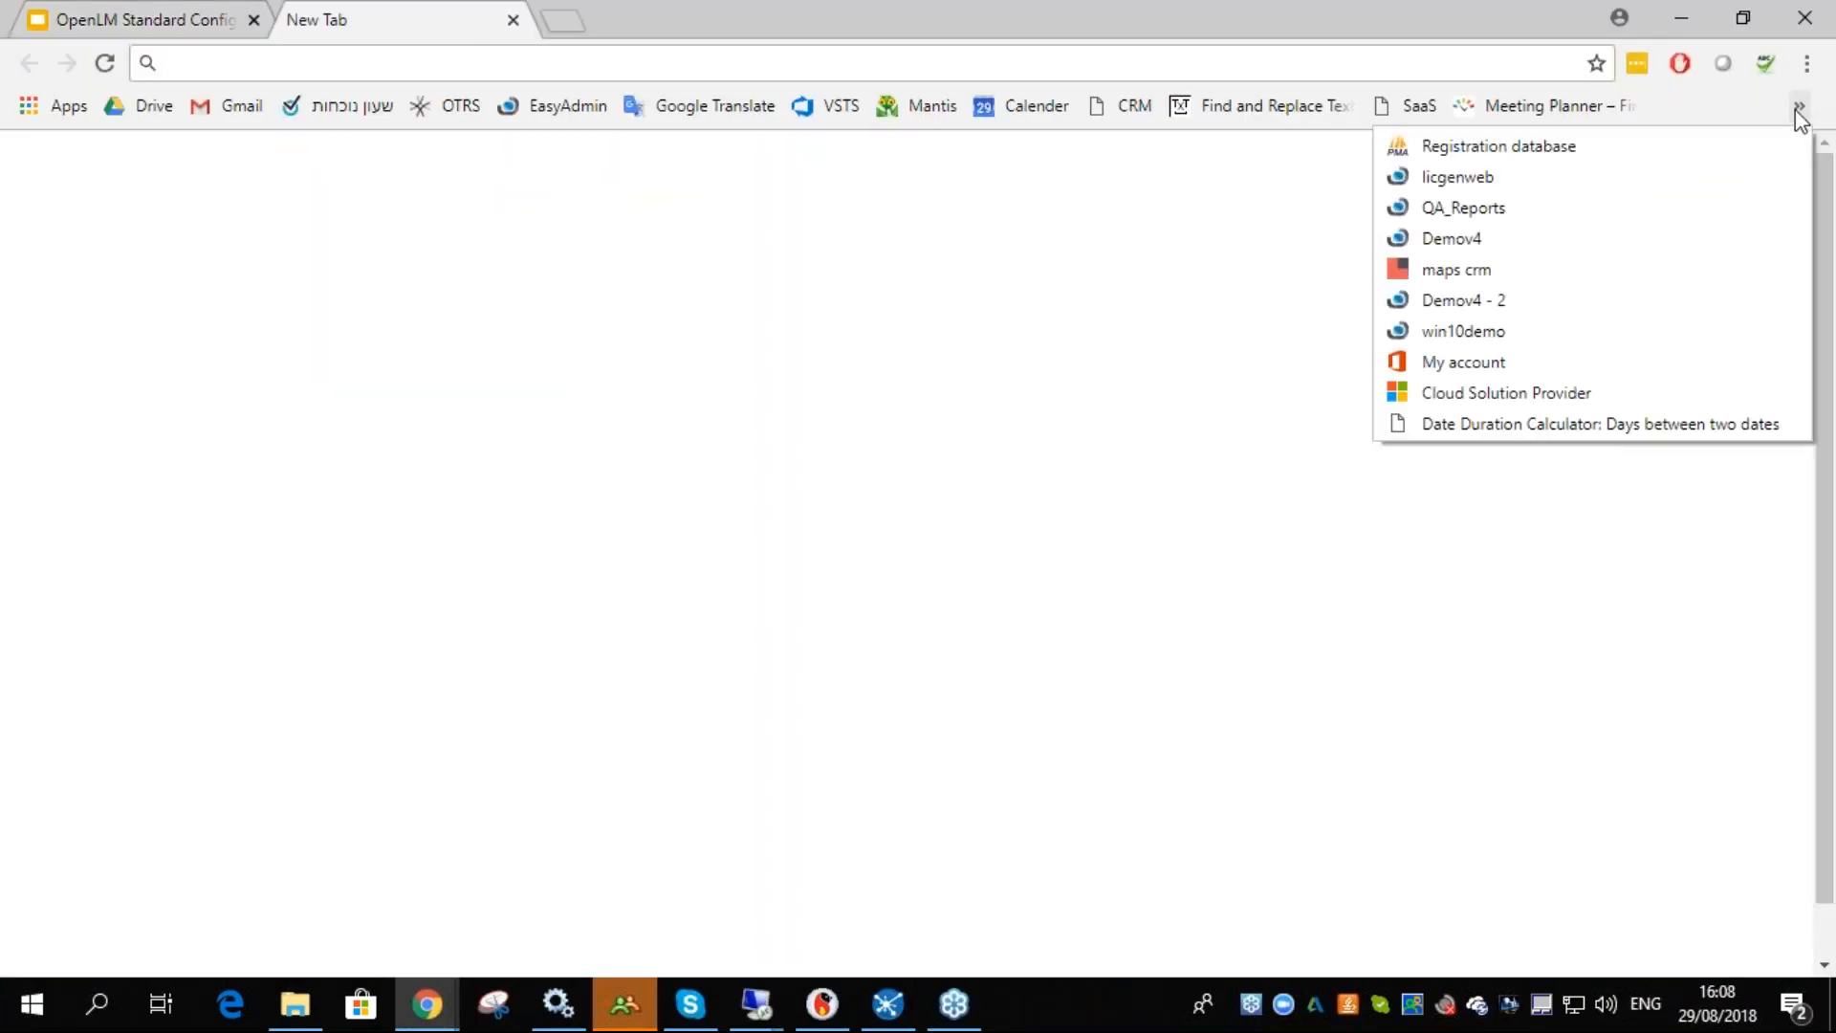
left_click(1496, 238)
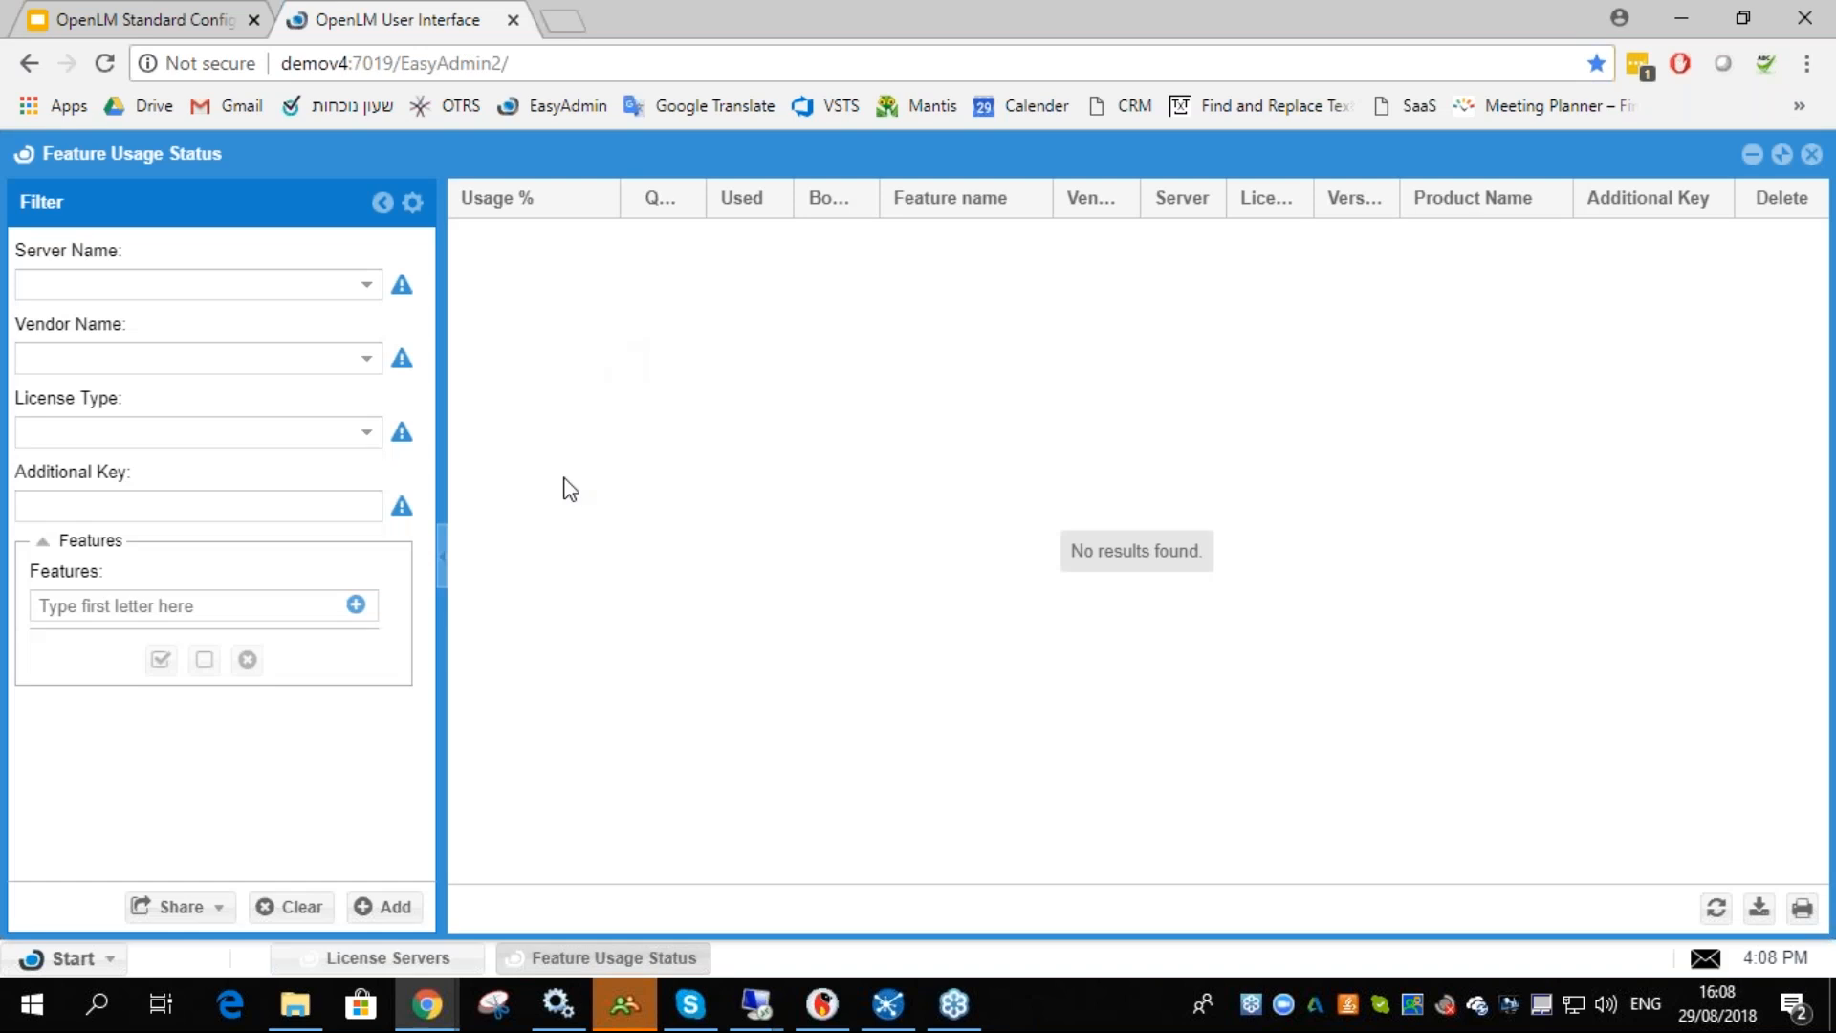
- Close the Feature Usage Status window and open the OpenLM App Manager administration page
left_click(1810, 154)
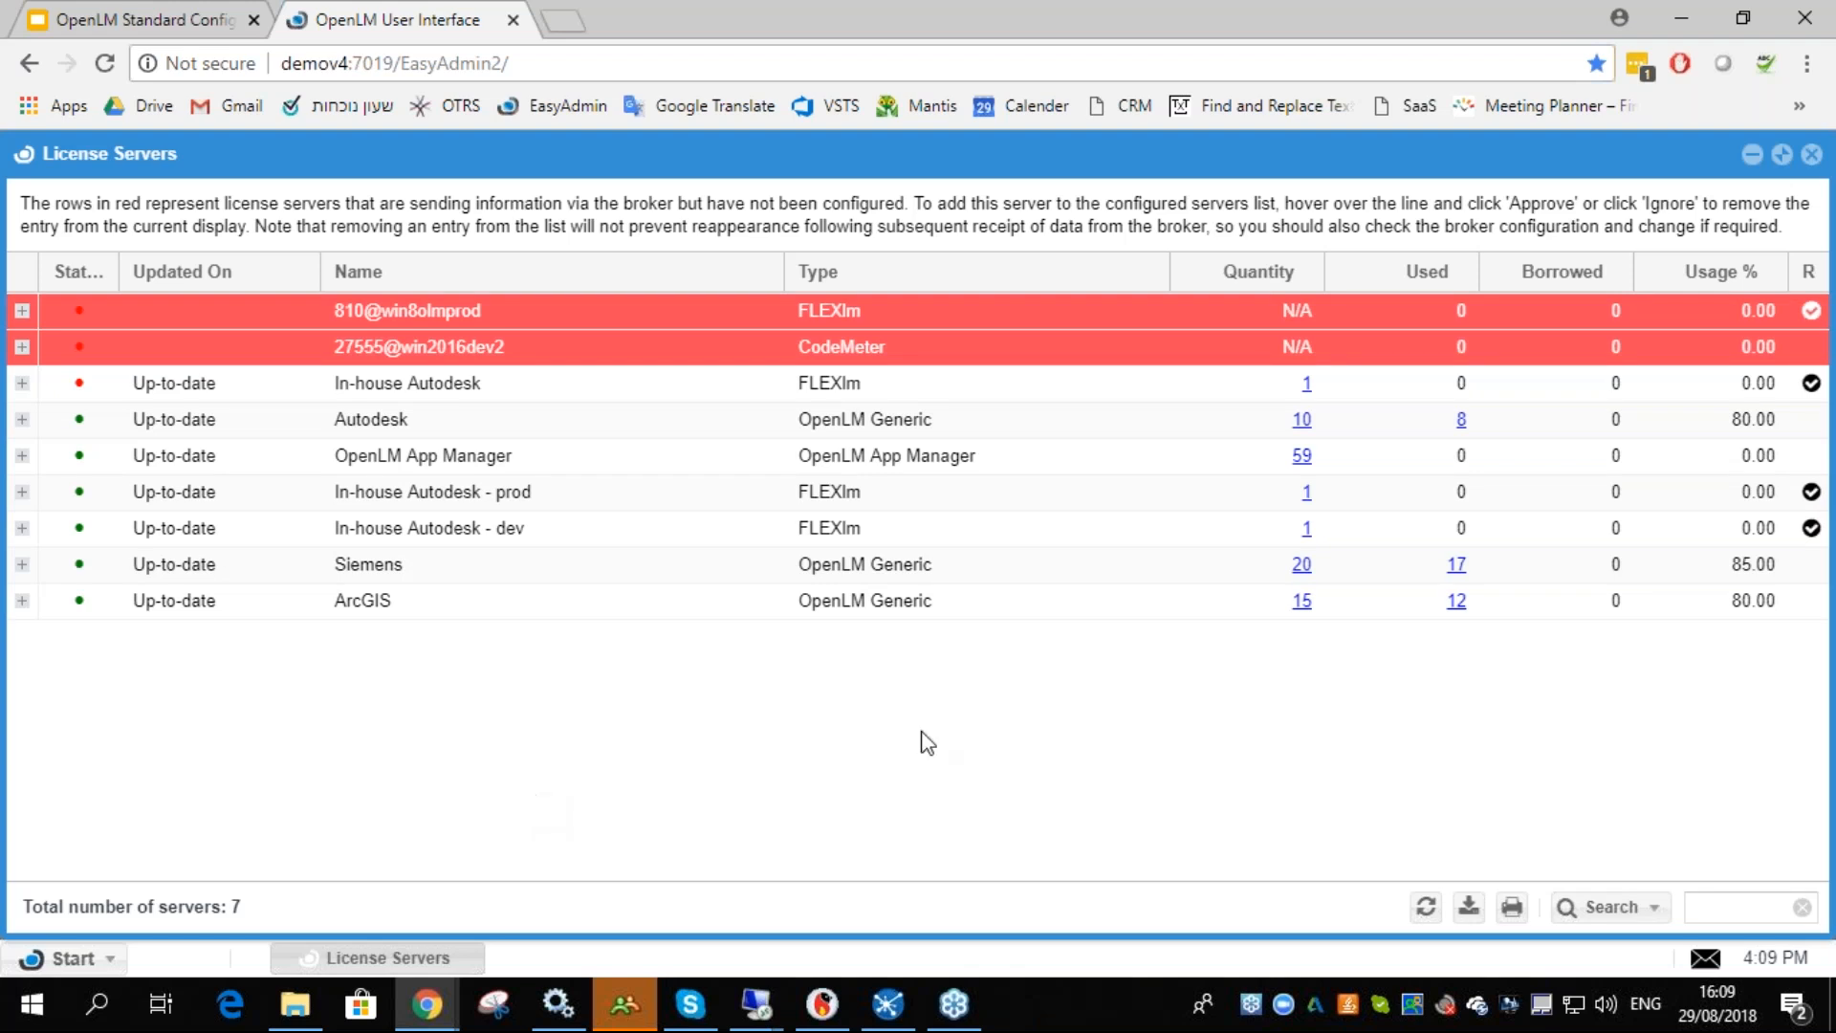
left_click(59, 957)
left_click(302, 613)
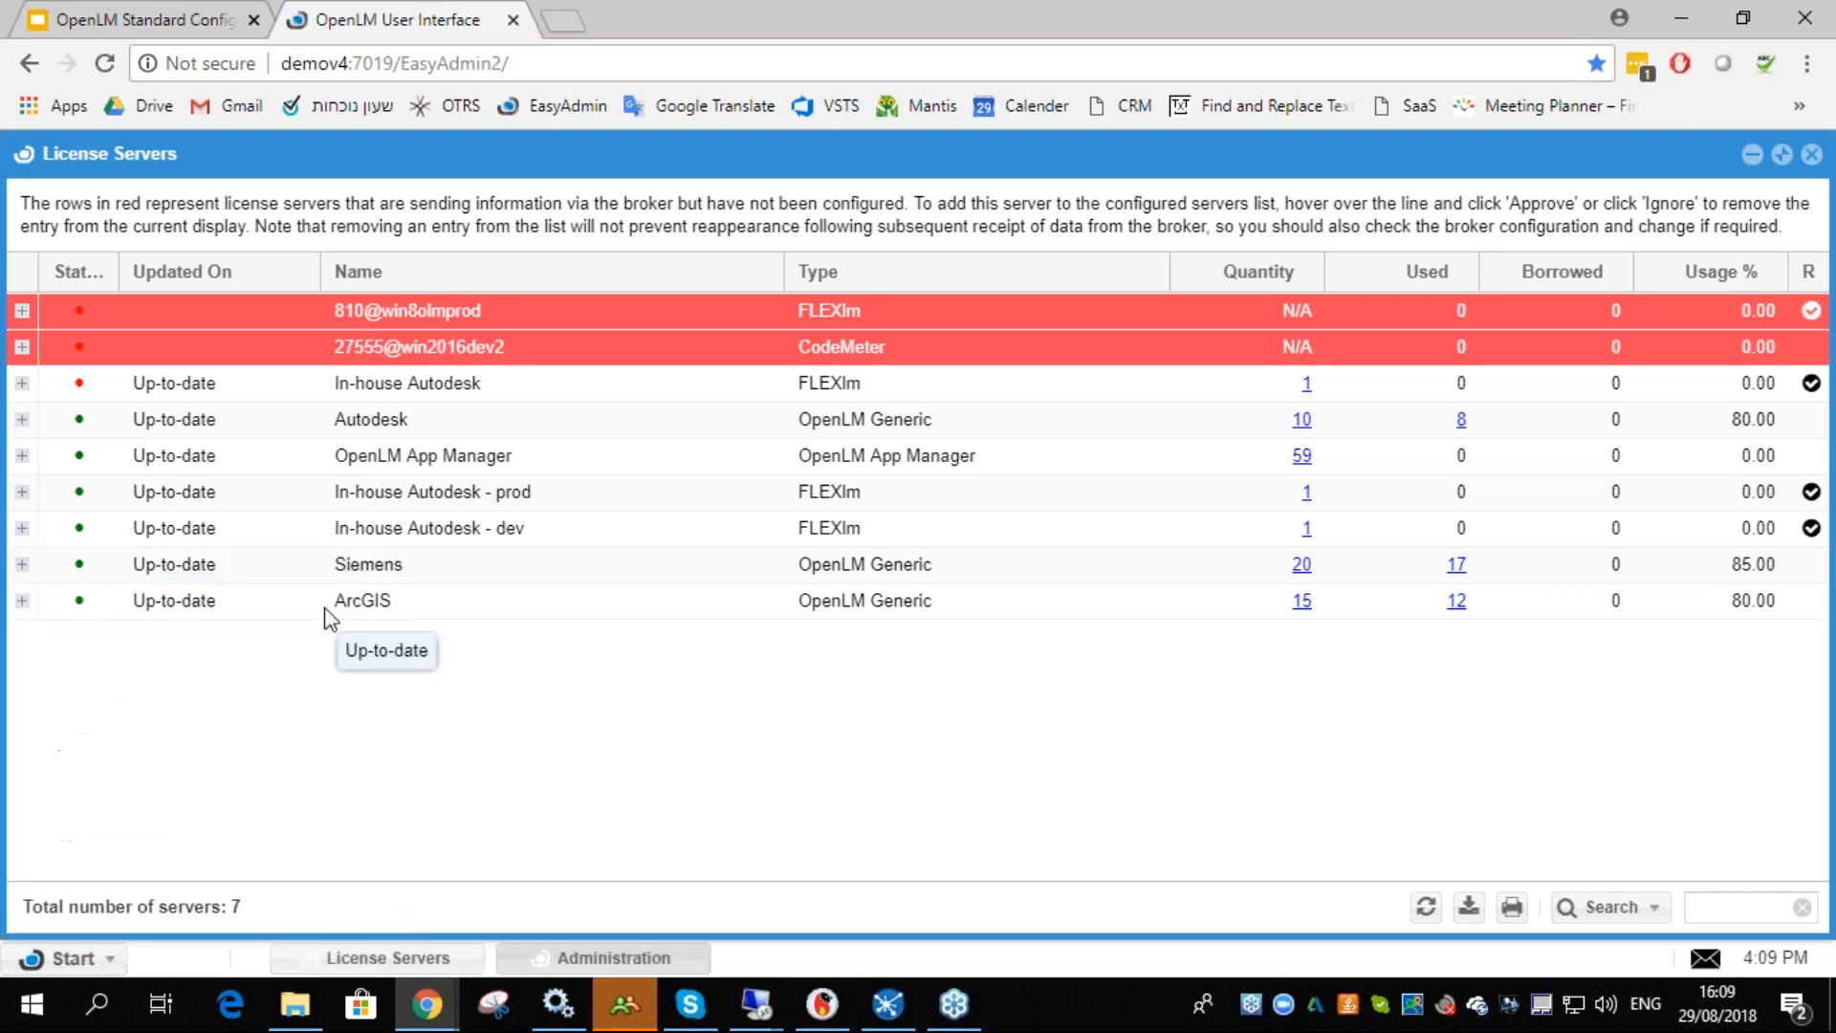
left_click(90, 593)
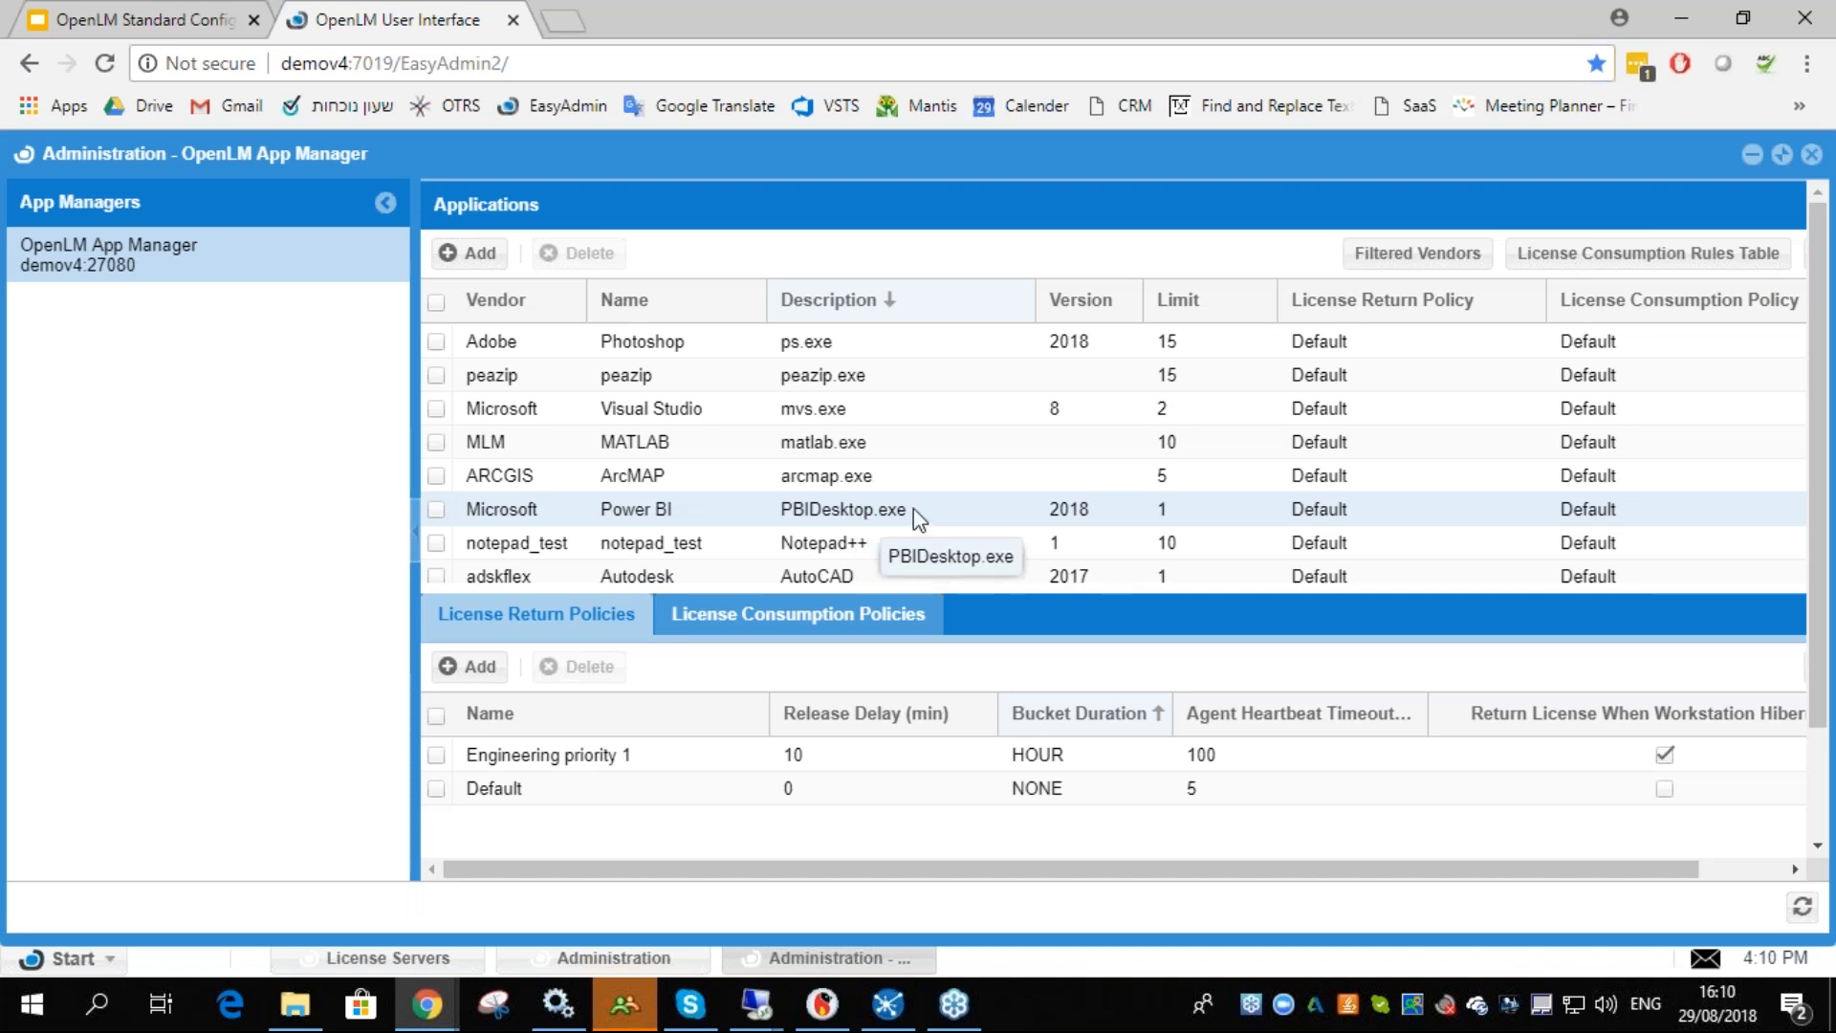
- Set the AutoCAD (adskflex Autodesk) application limit to 0 and save the applications list
scroll(1000, 520, "down", 1)
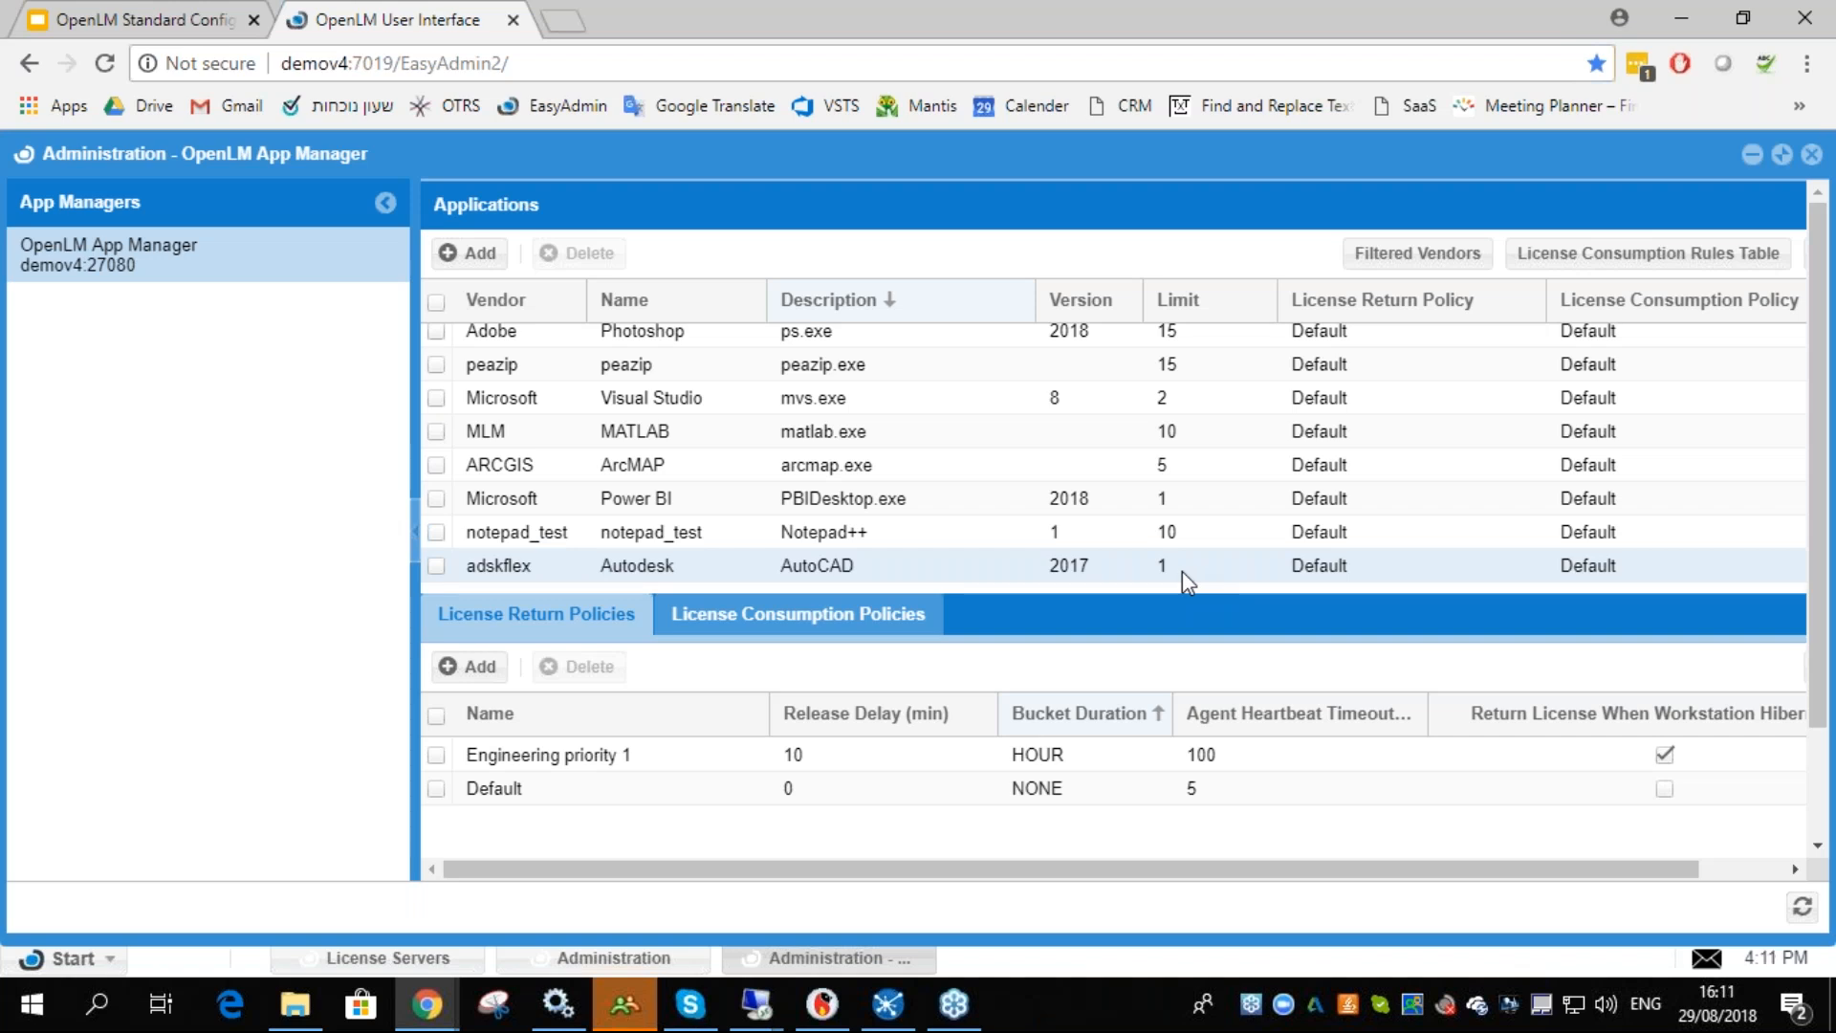
left_click(1181, 571)
left_click(1180, 570)
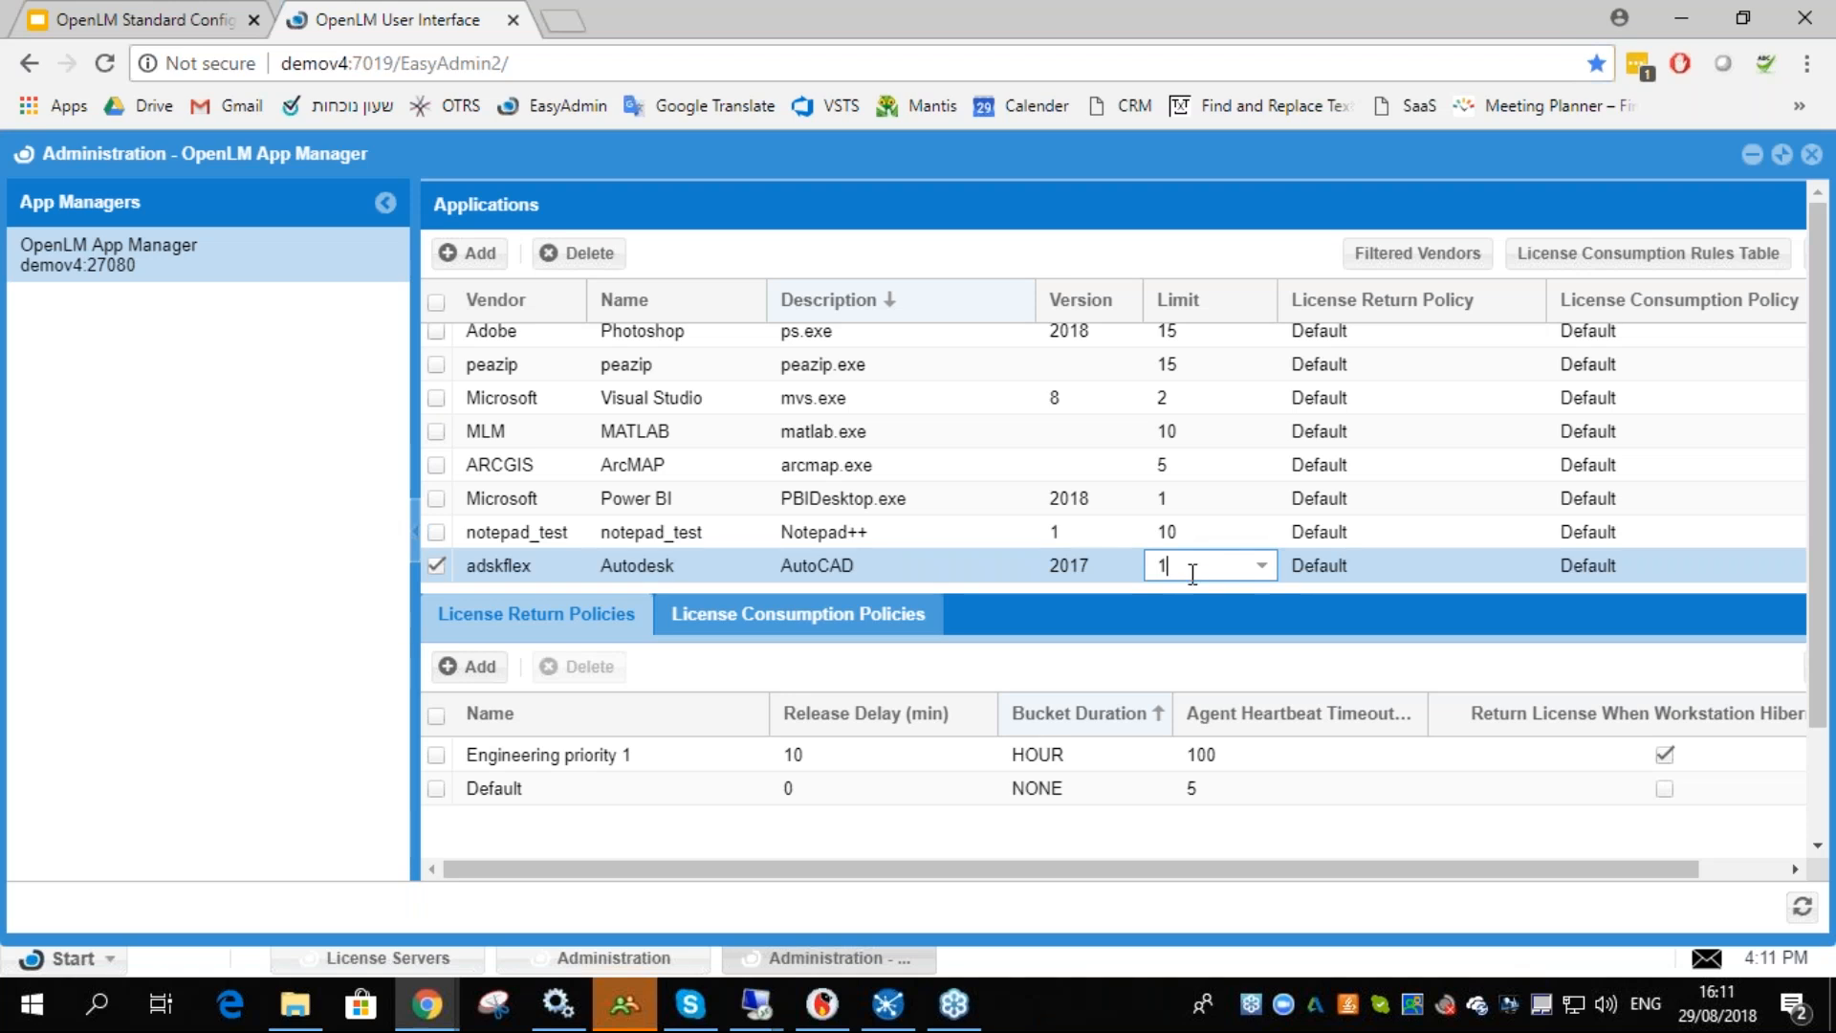
left_click(1242, 523)
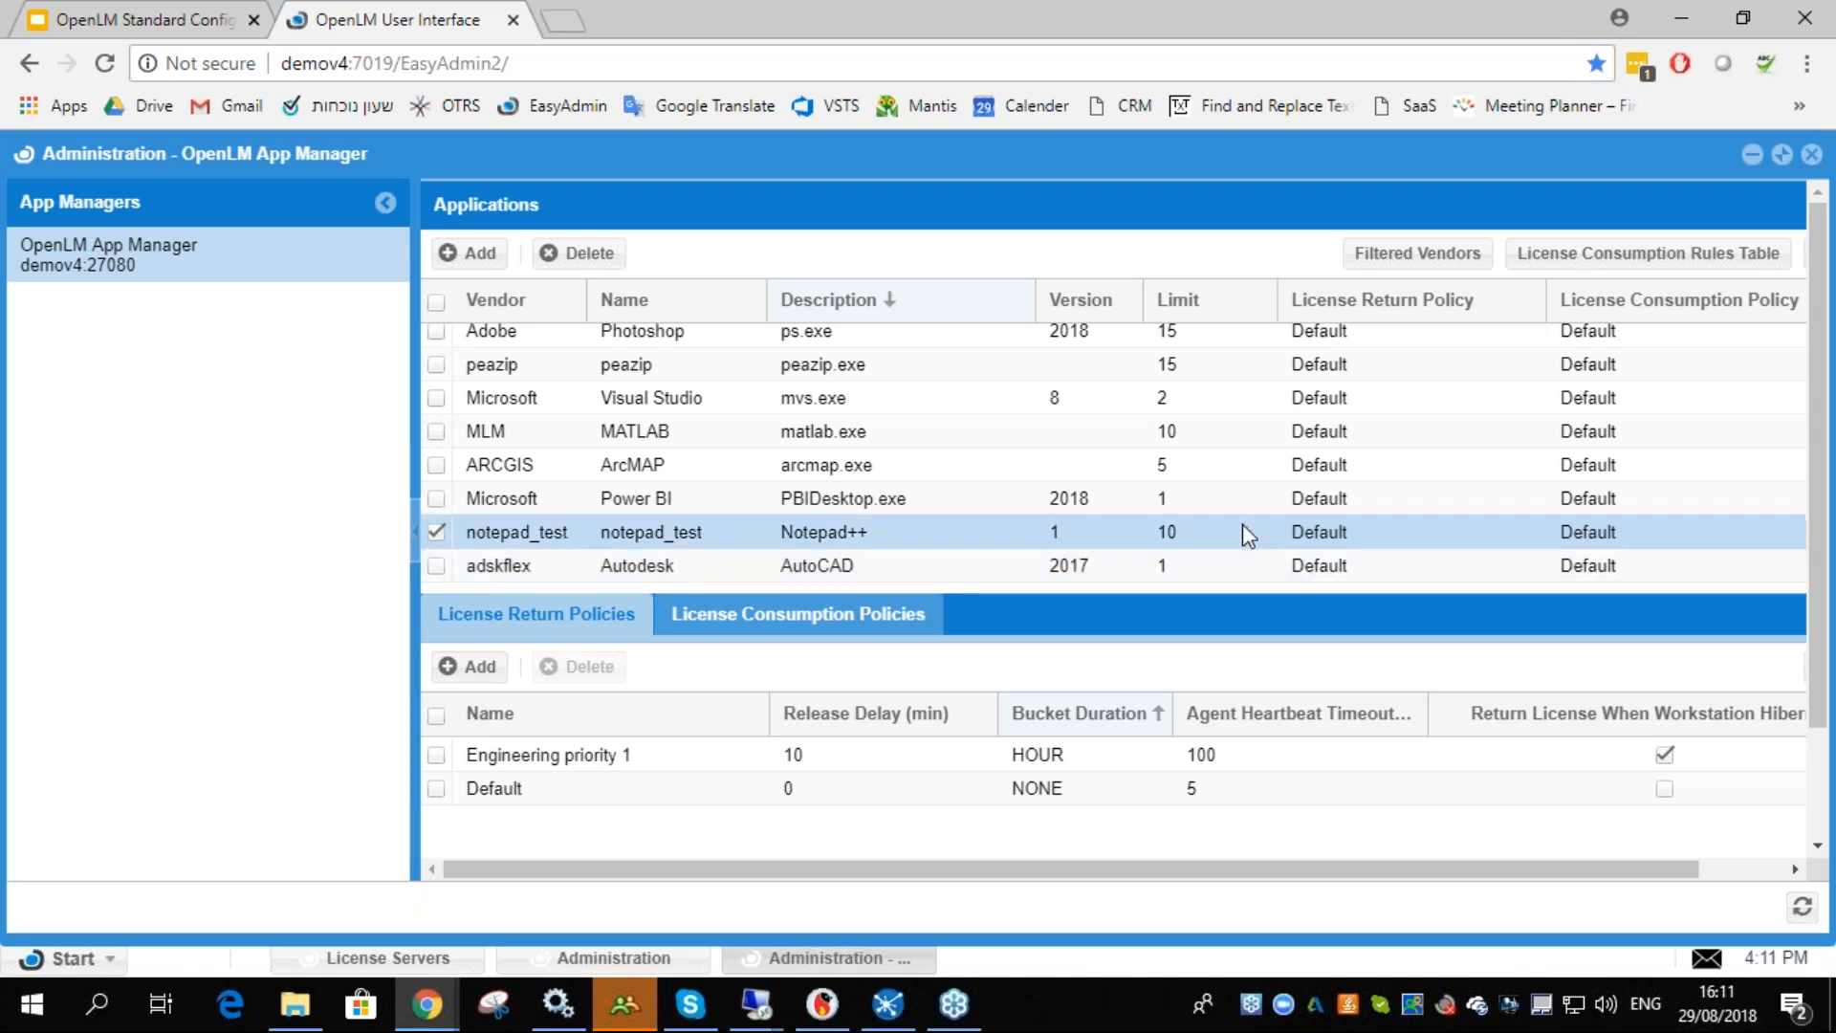
left_click(1172, 568)
left_click(1171, 564)
type("0")
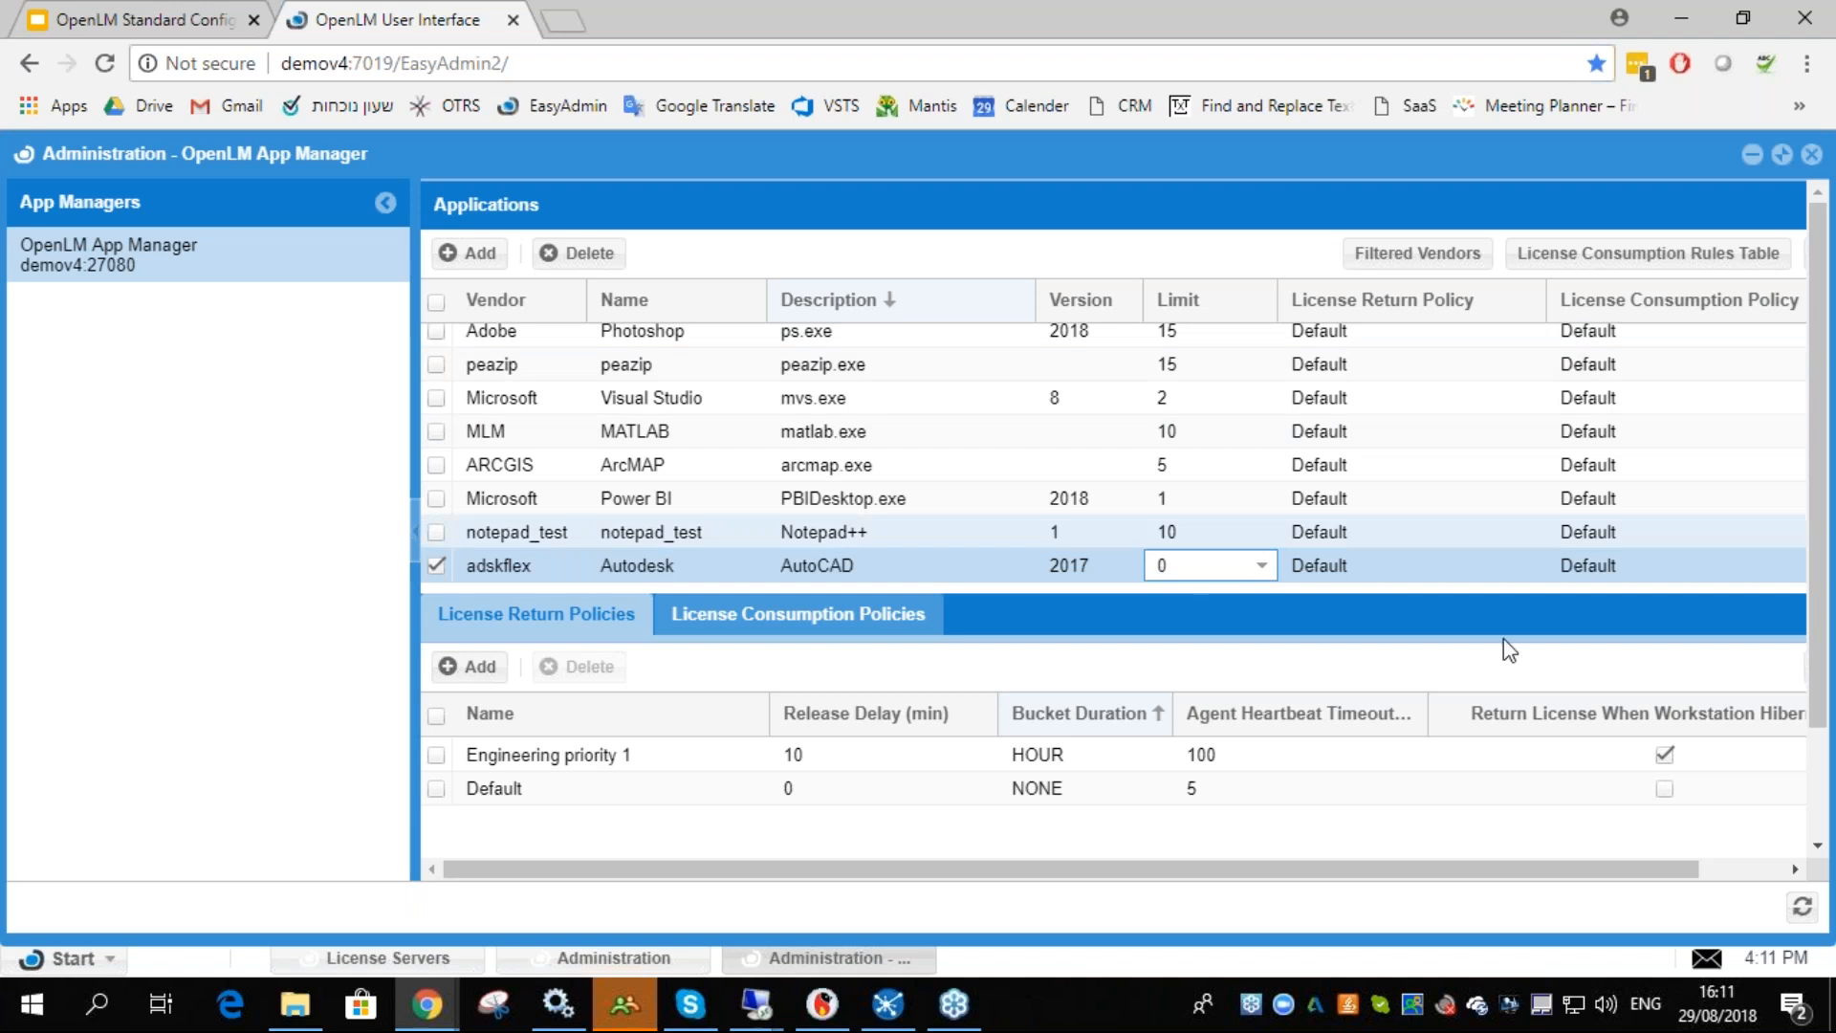
left_click(1704, 864)
left_click(1758, 254)
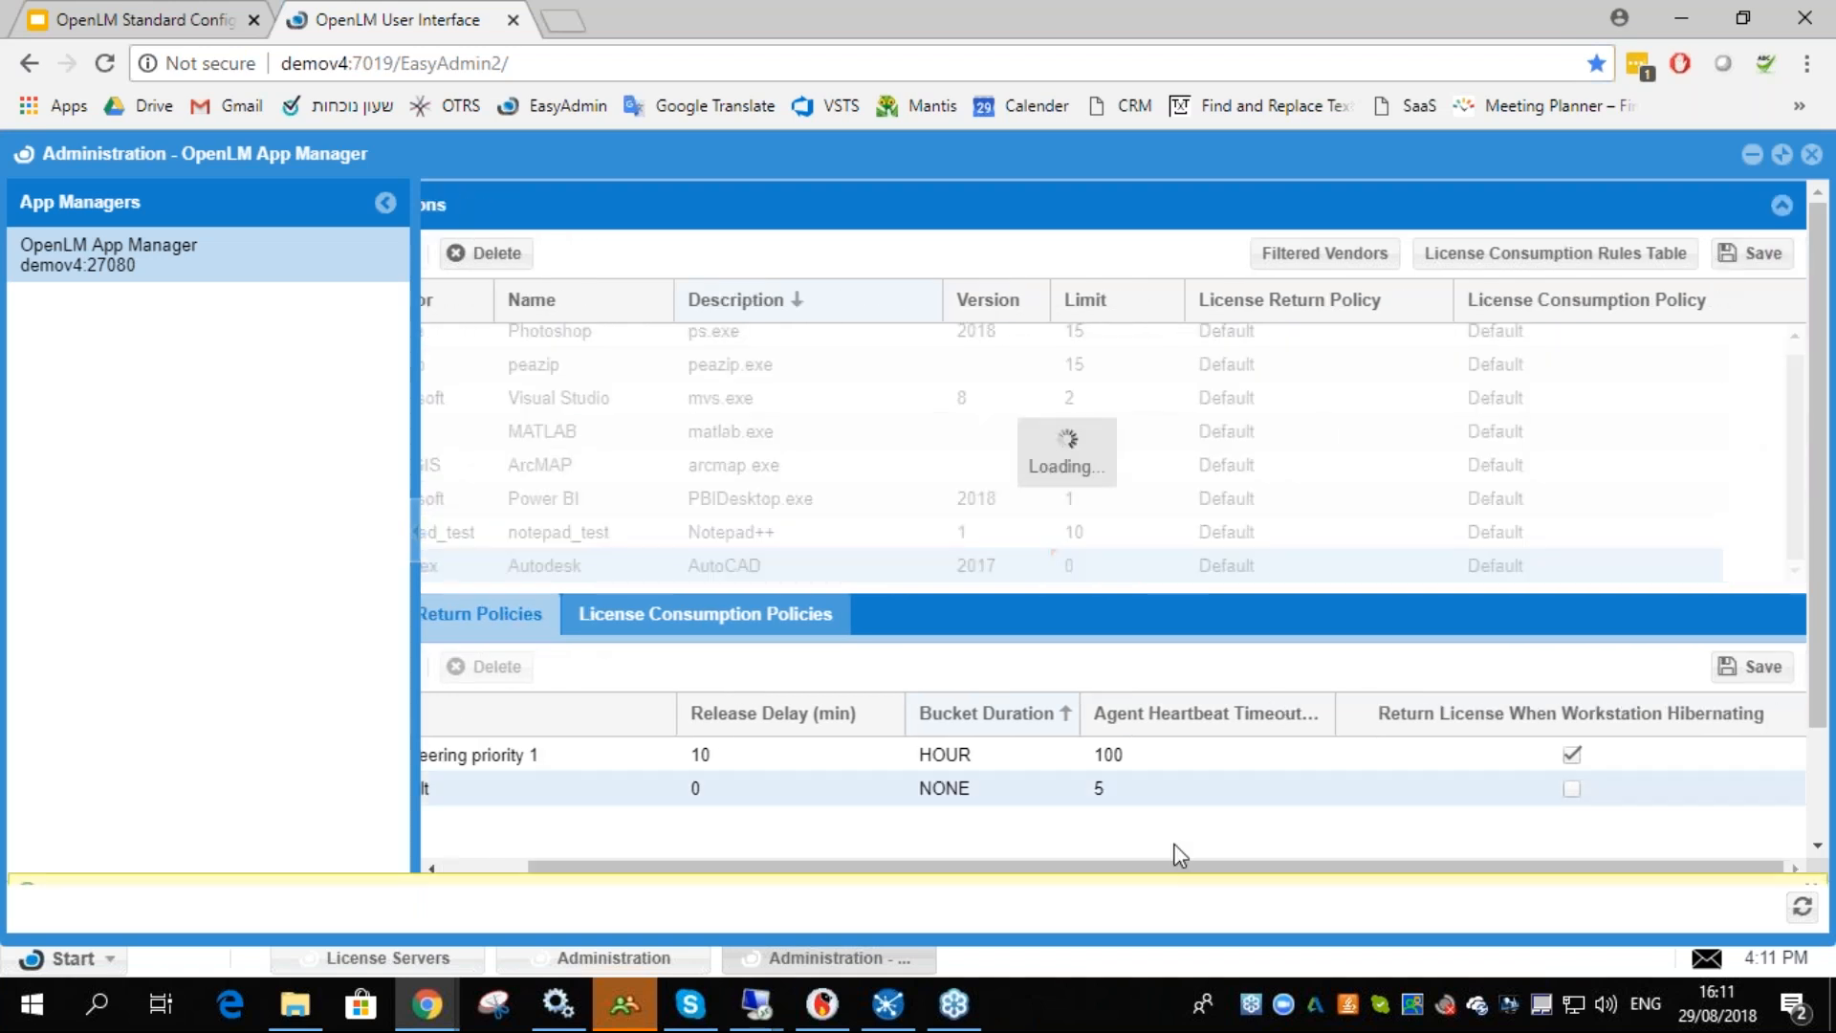
left_click(1809, 859)
left_click_drag(1619, 864, 1387, 860)
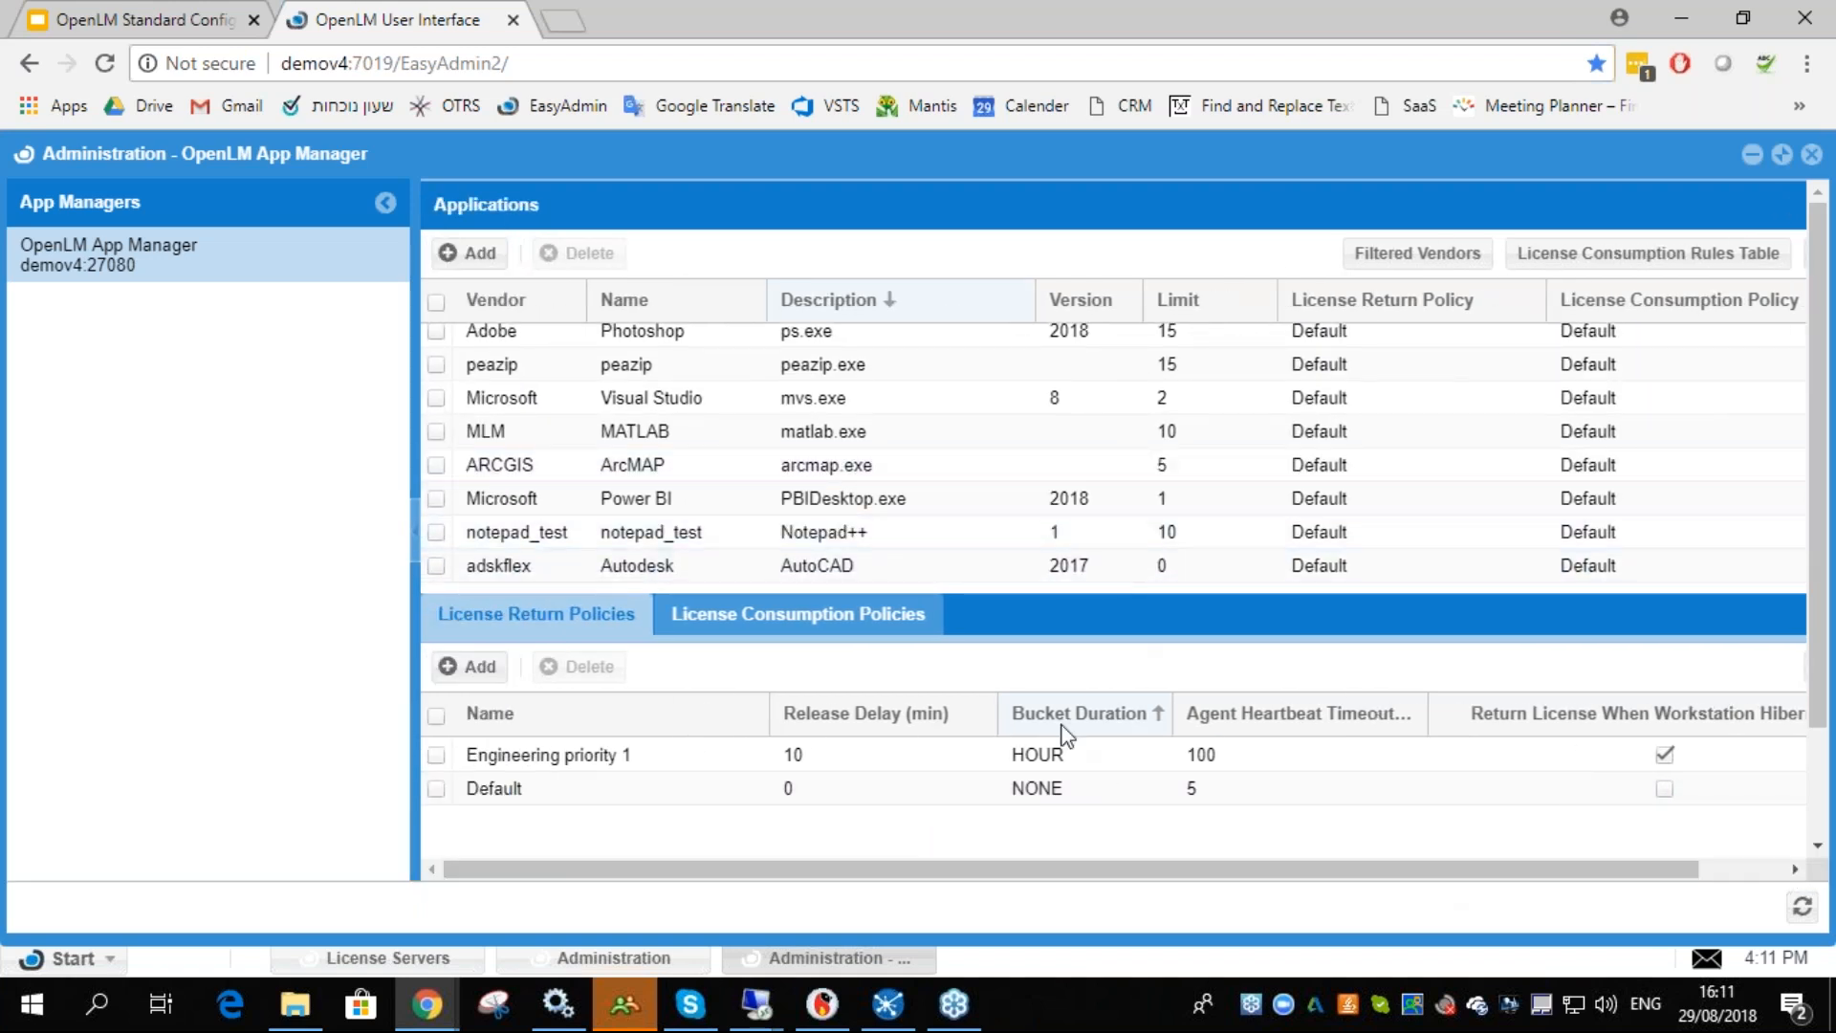
- Switch to the demov4 remote desktop and try to launch AutoCAD 2017, closing the resulting dialog
left_click(762, 1005)
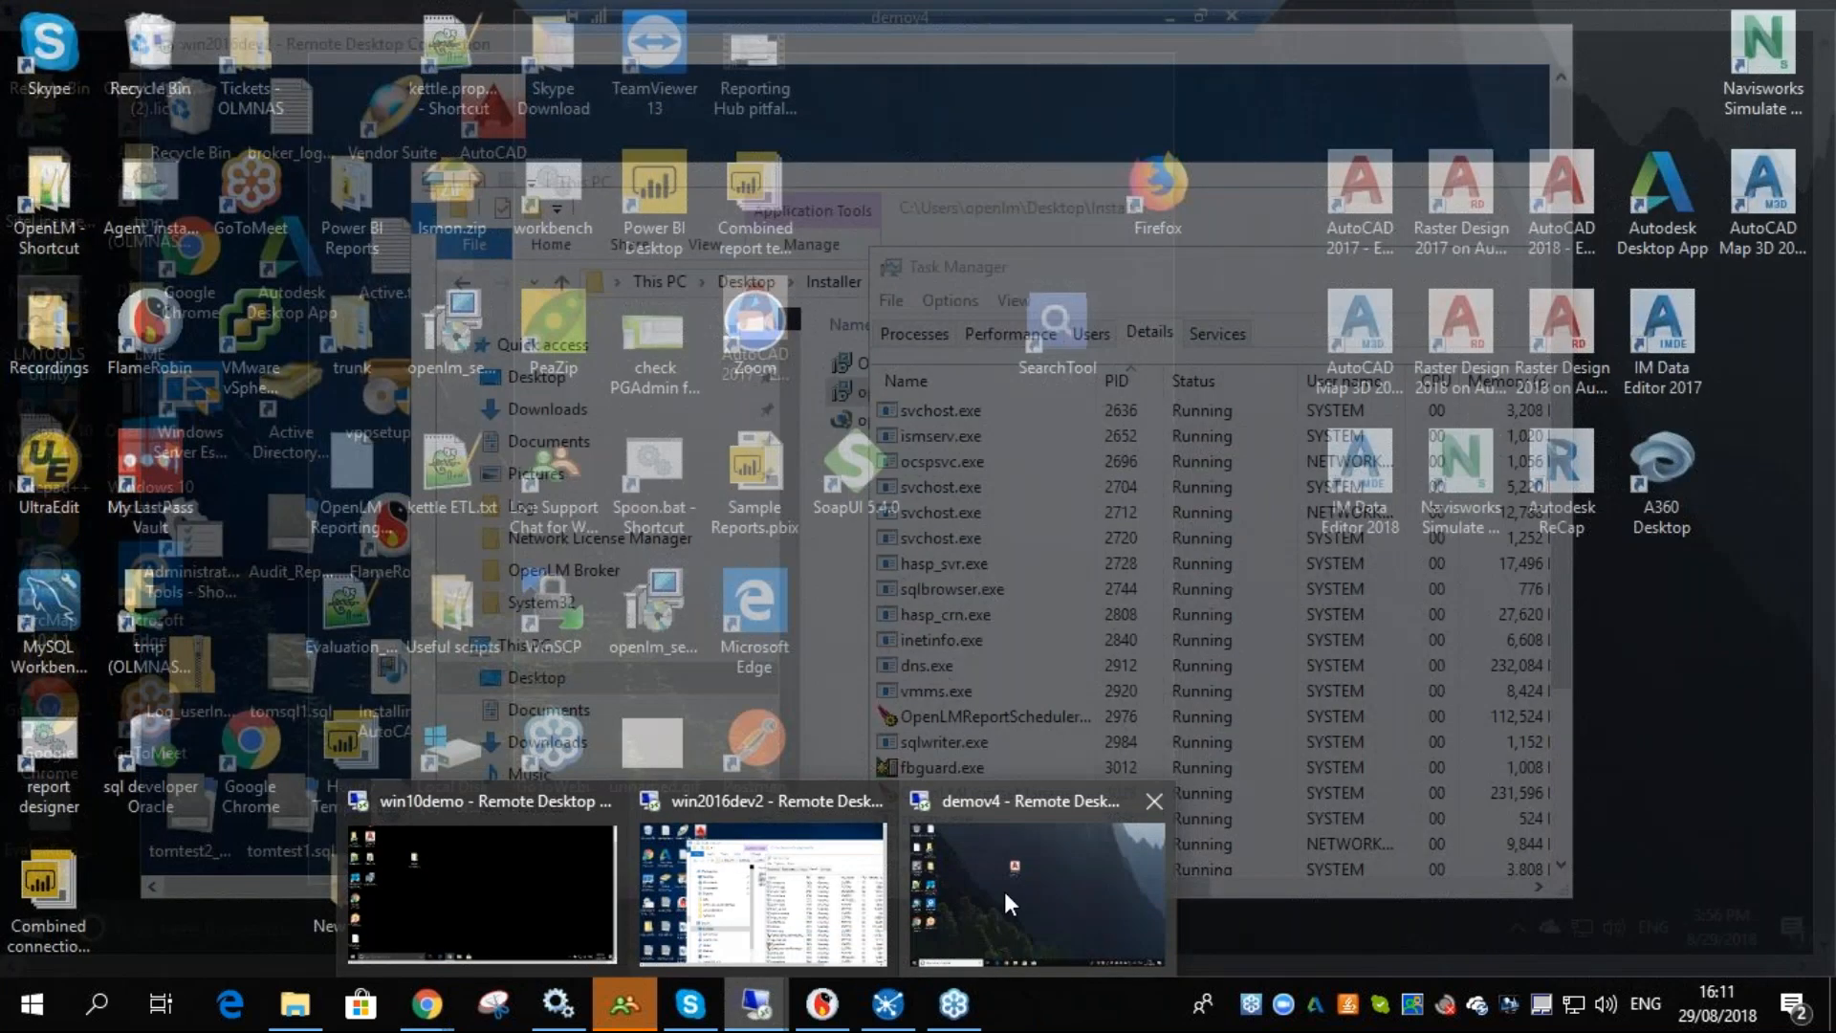
left_click(1004, 891)
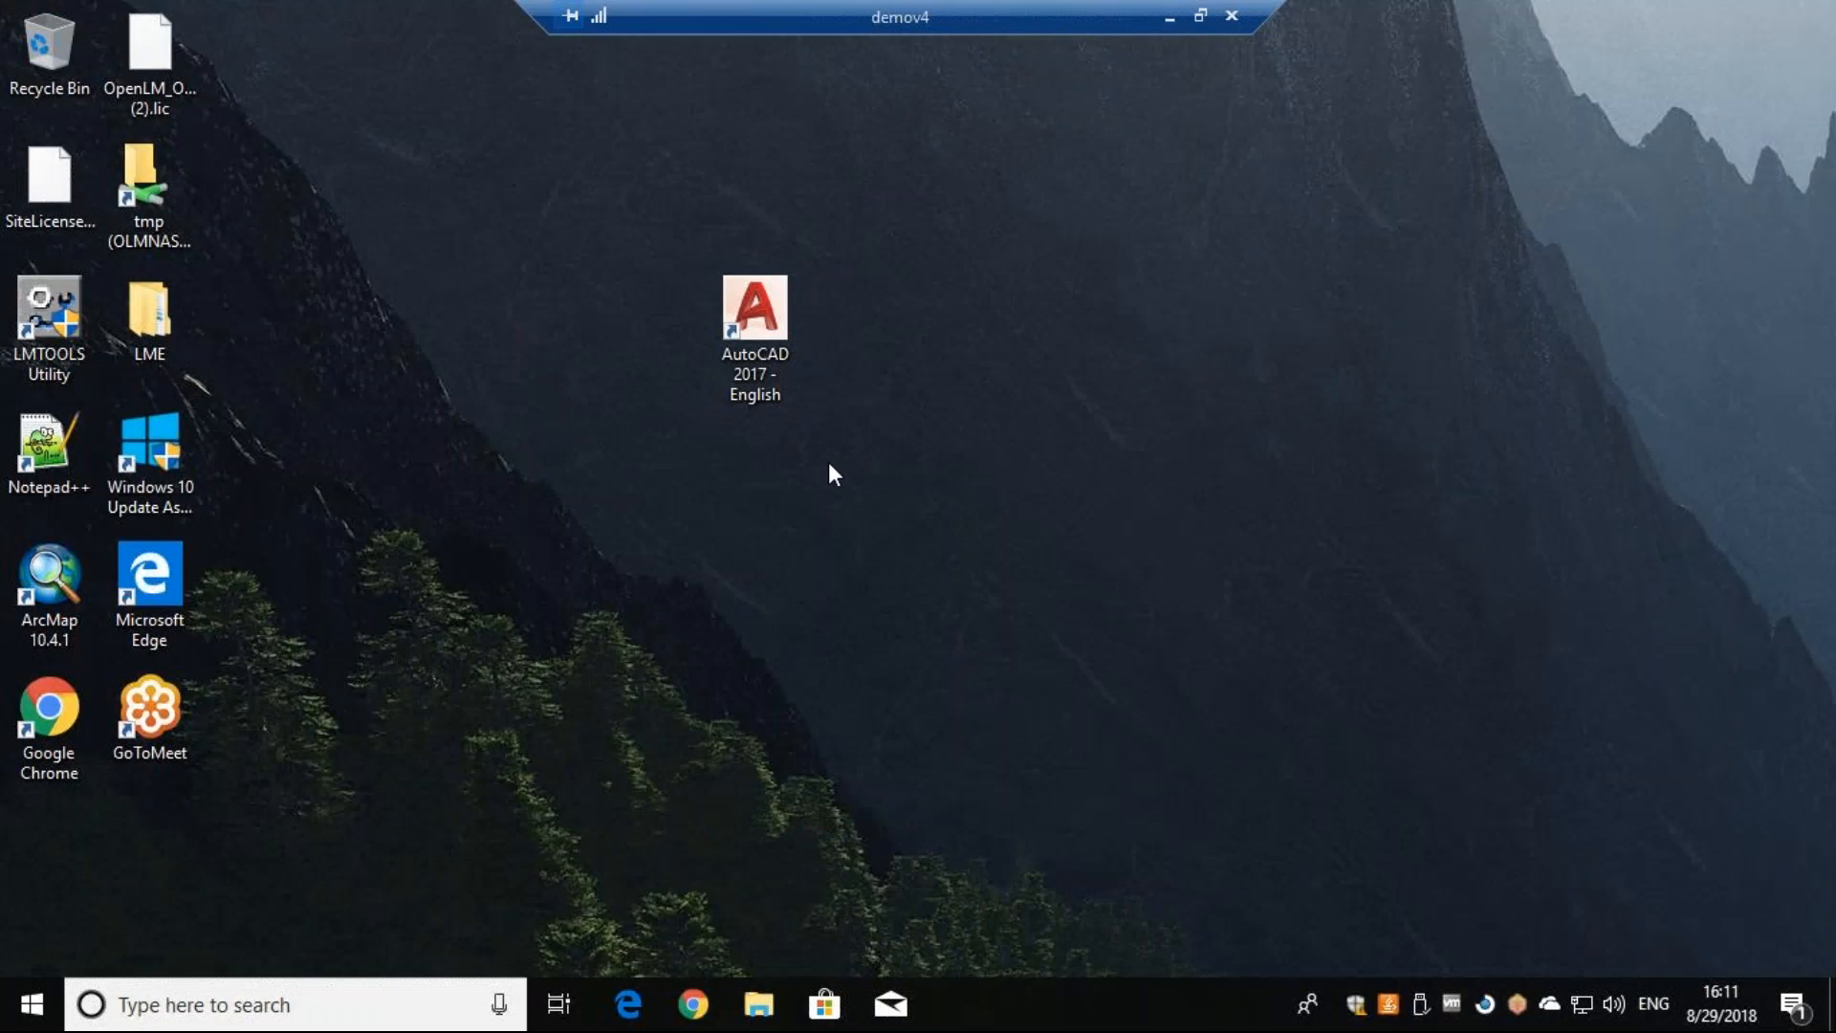
double_click(765, 329)
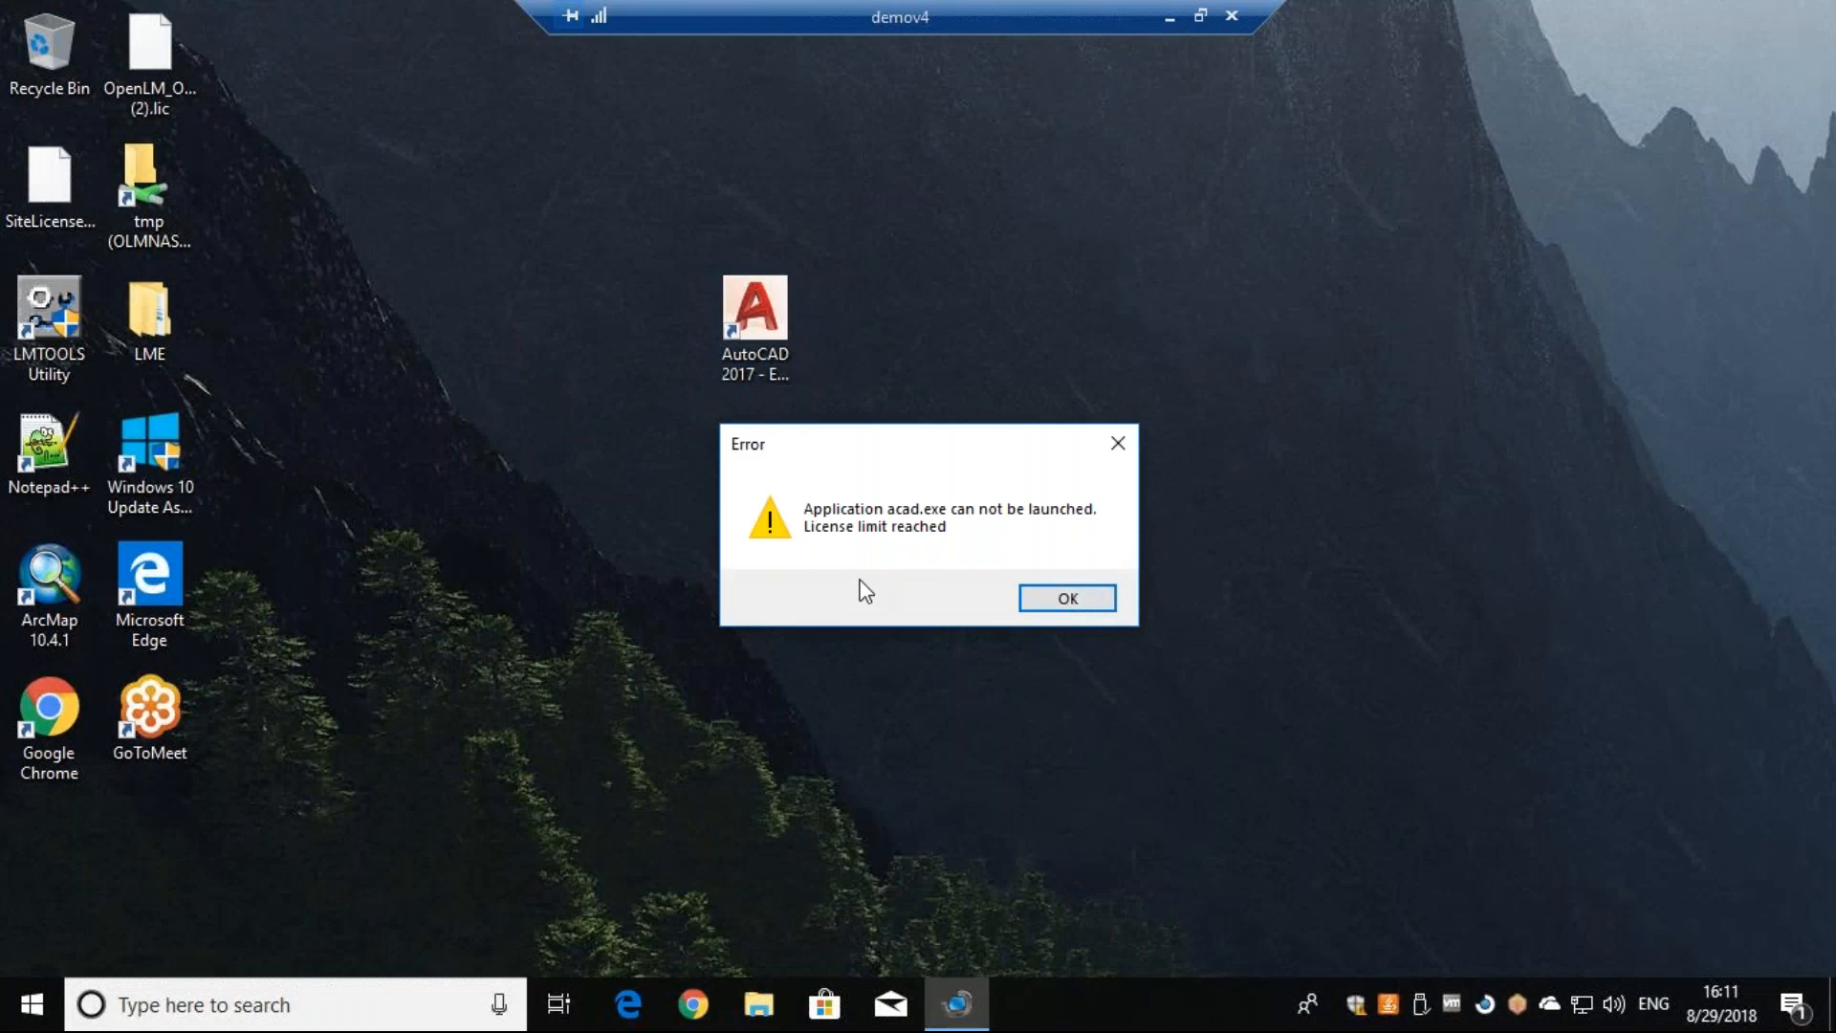
left_click_drag(891, 449, 1059, 376)
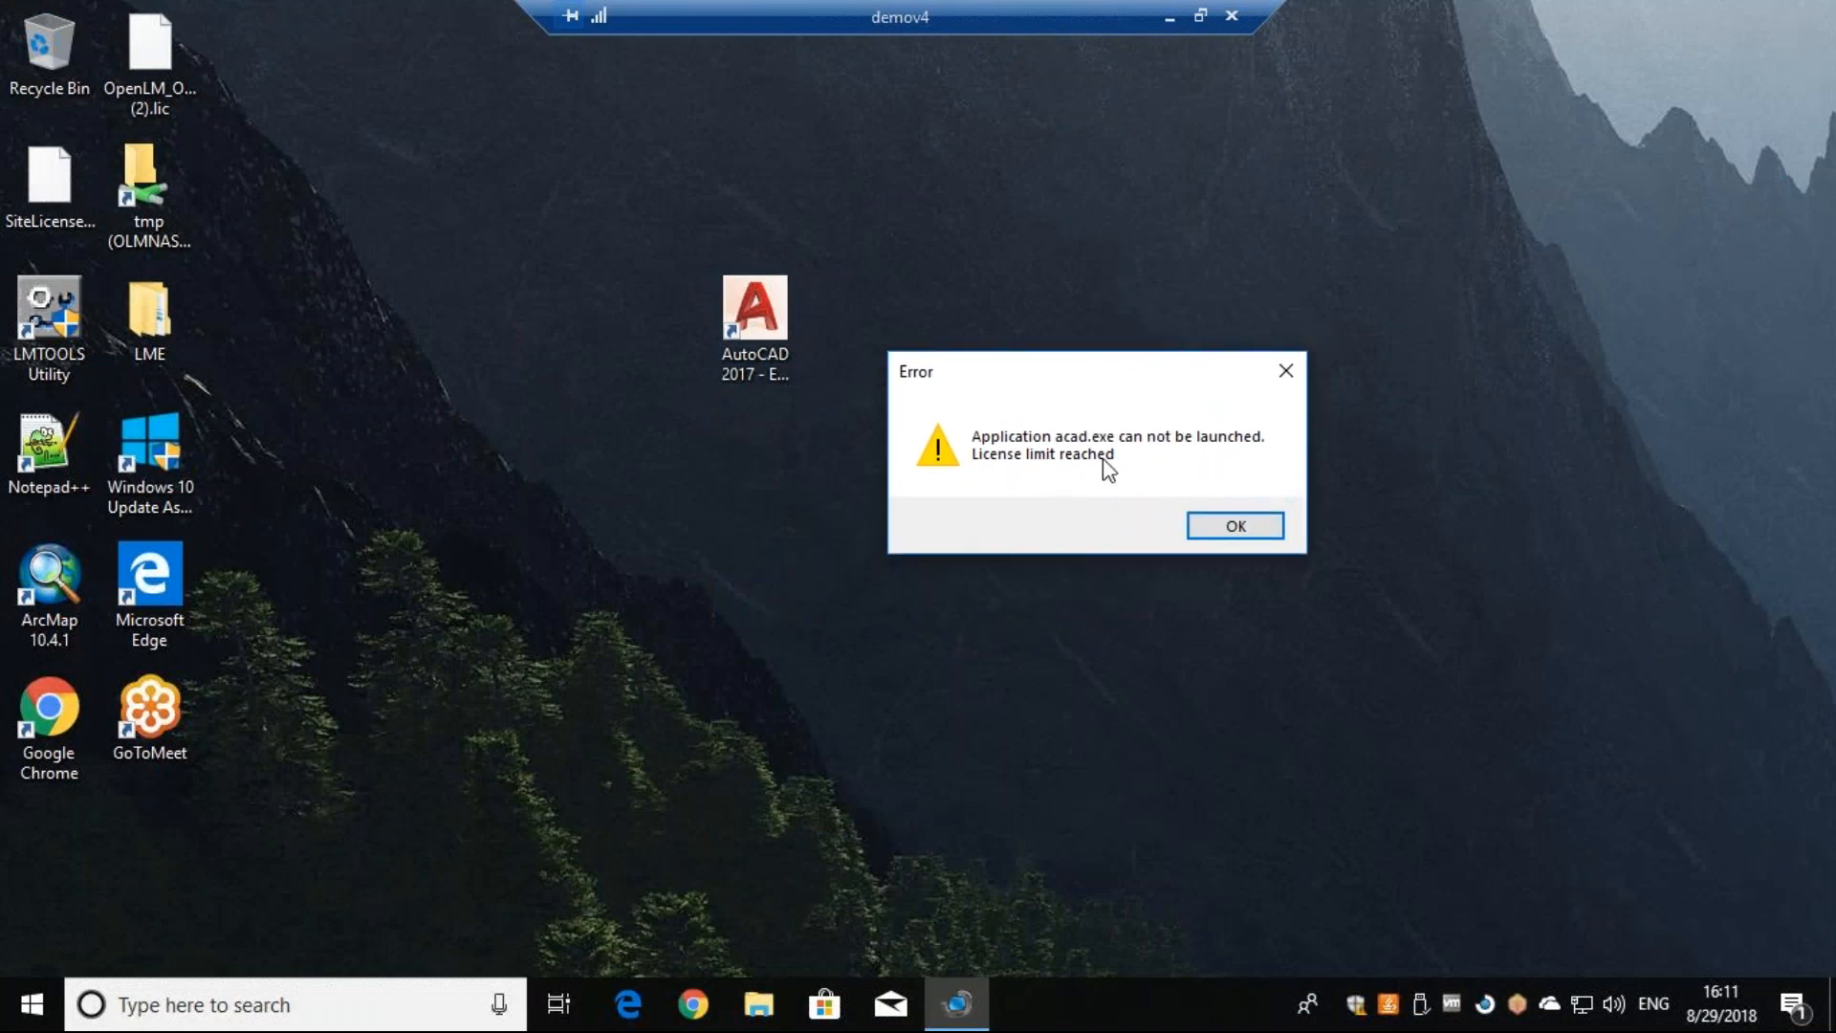
left_click(1235, 526)
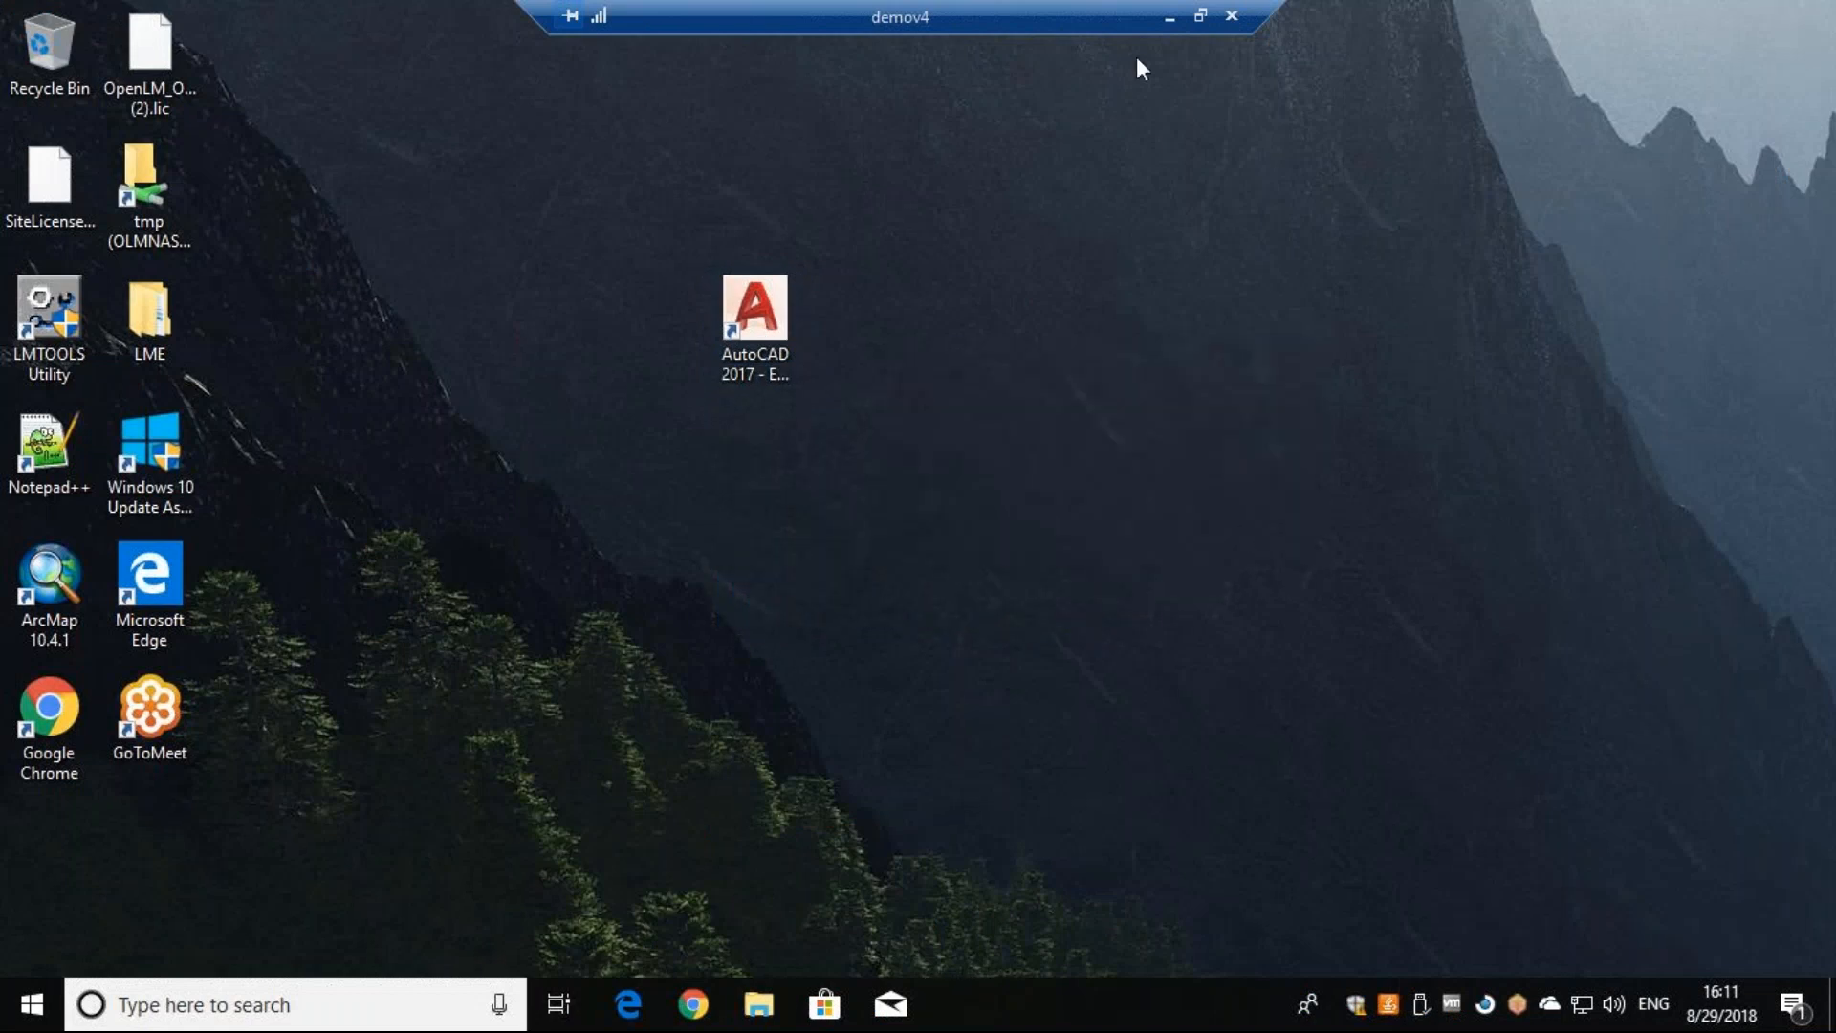
- Return to the License Servers list and review the licenses of the OpenLM App Manager server
left_click(1169, 19)
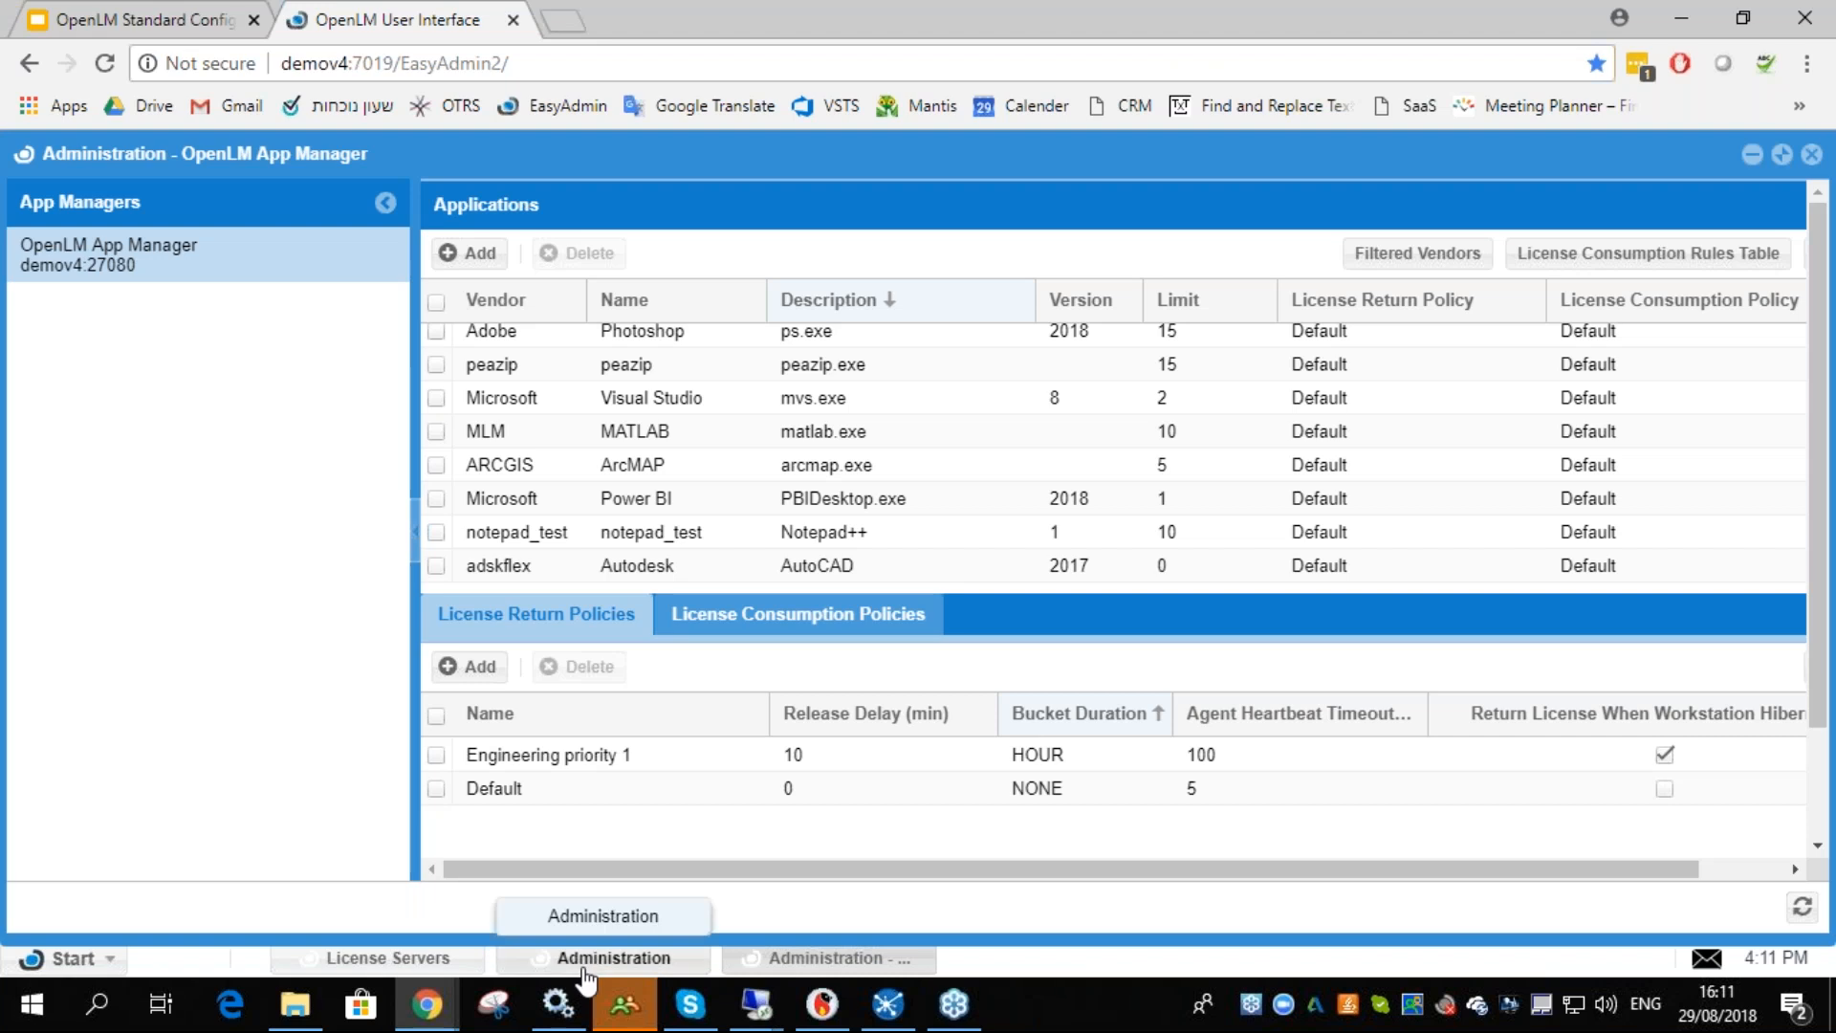
left_click(535, 958)
left_click(461, 959)
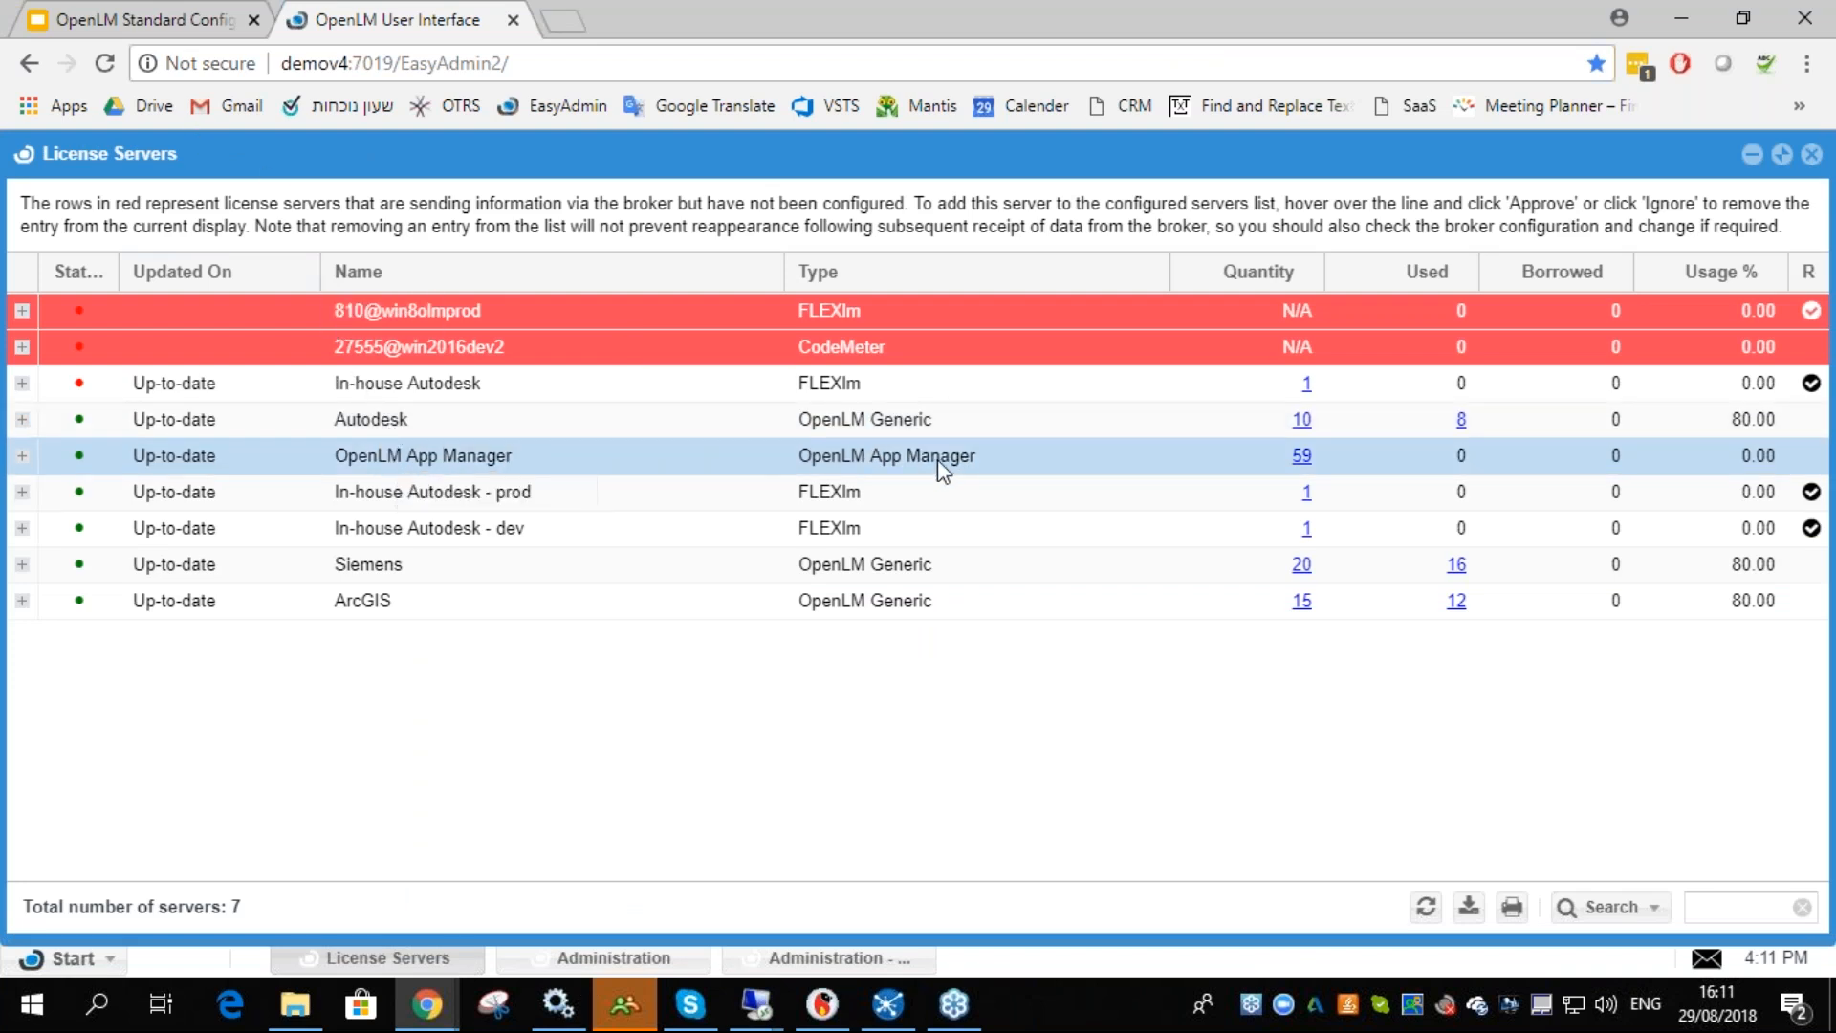
left_click(1302, 459)
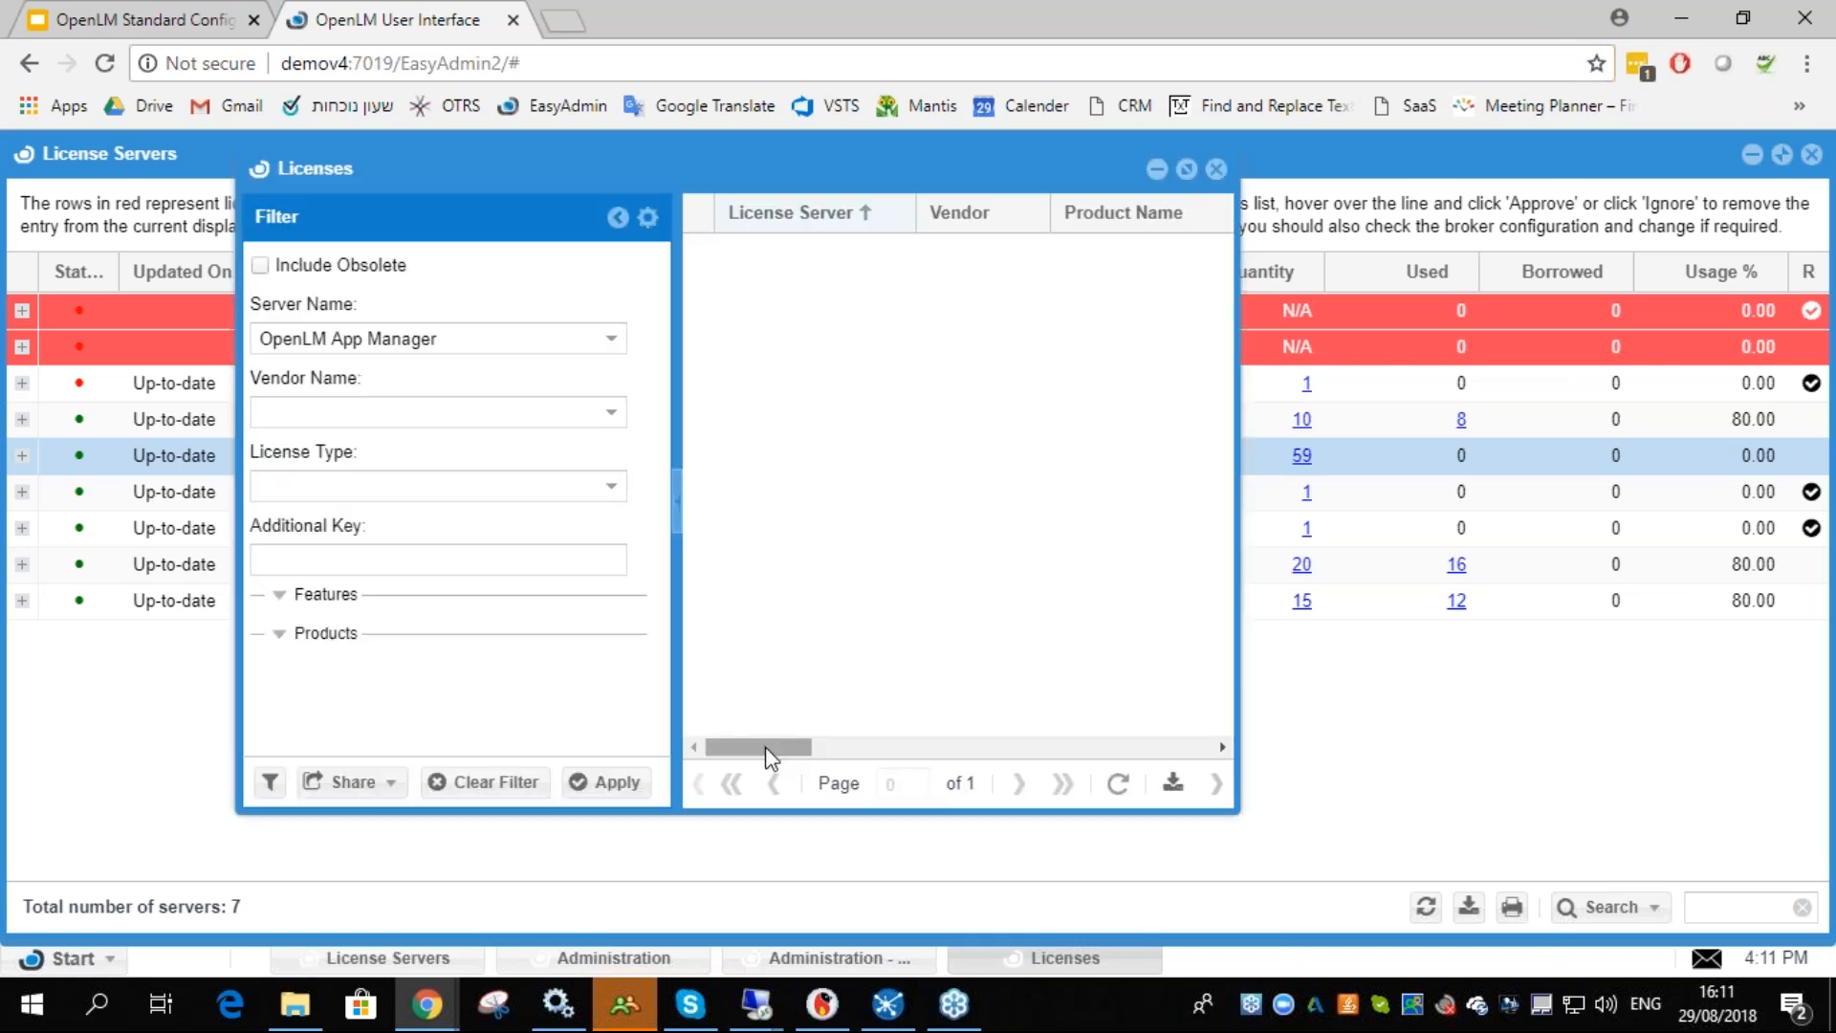
left_click_drag(766, 748, 681, 755)
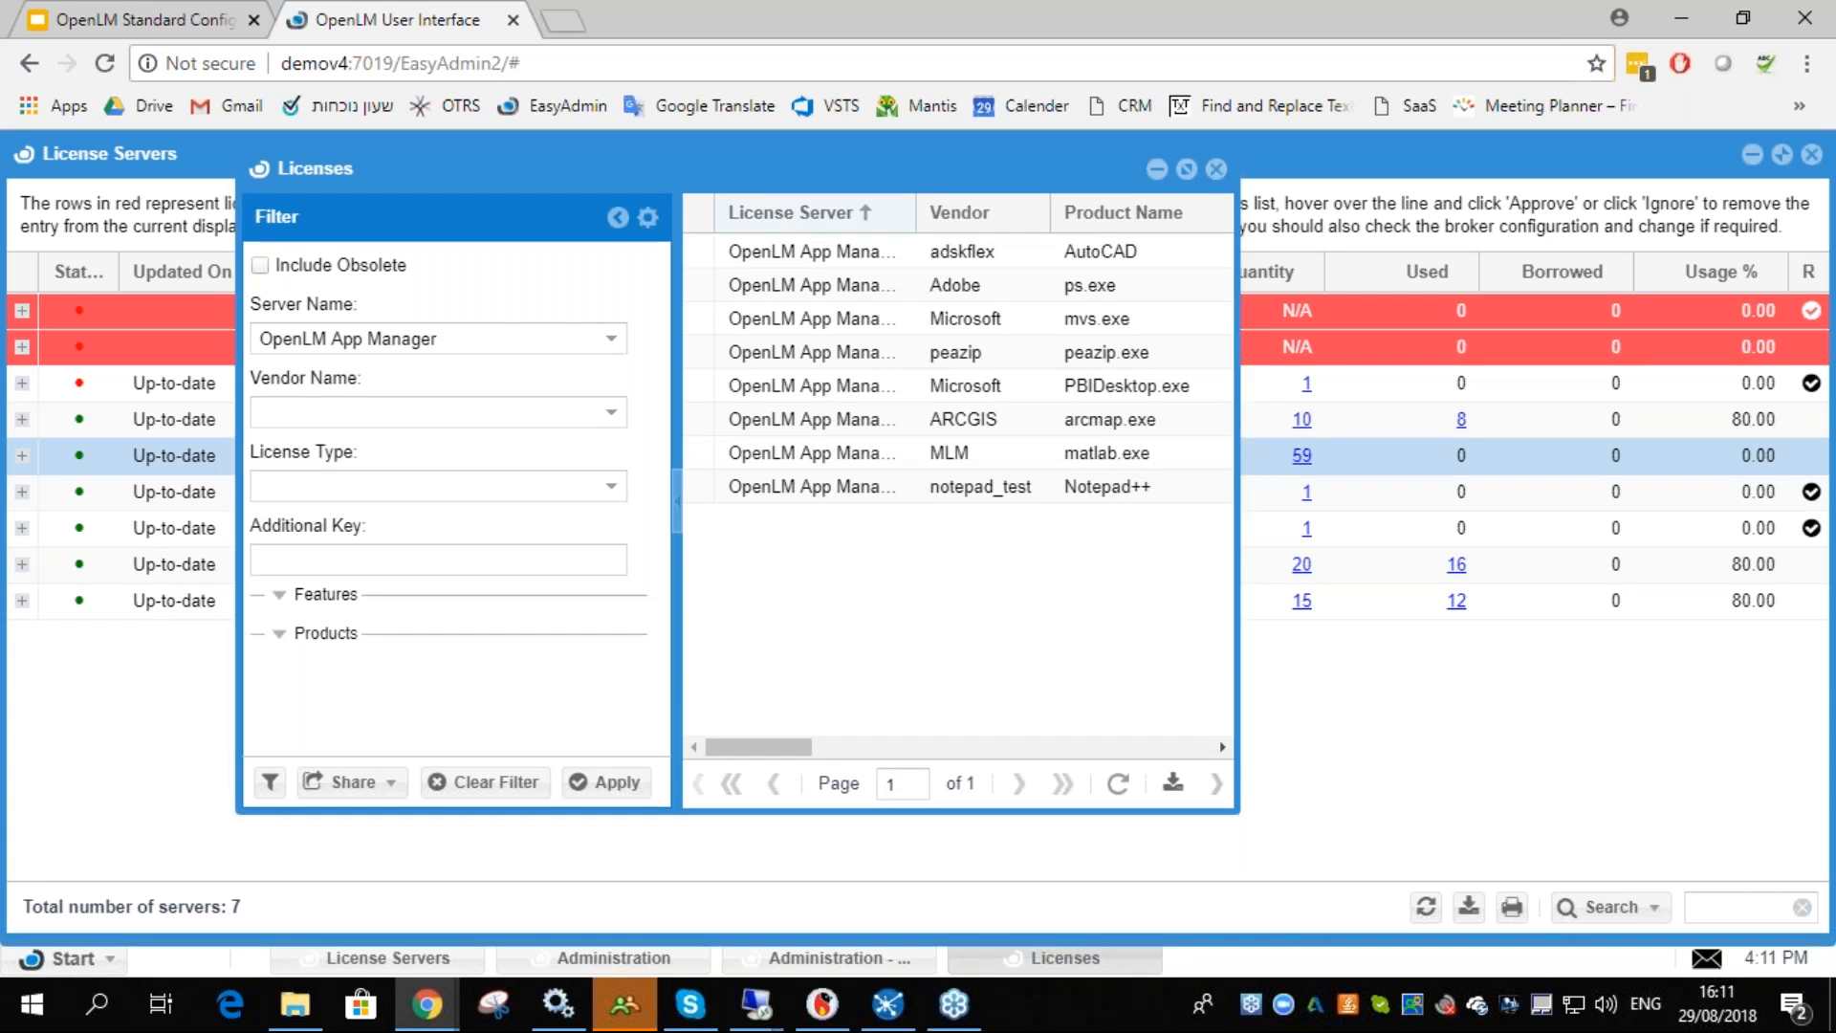
left_click(1216, 169)
- Open the License Usage report, filter by the OpenLM App Manager server and browse its features list
left_click(57, 958)
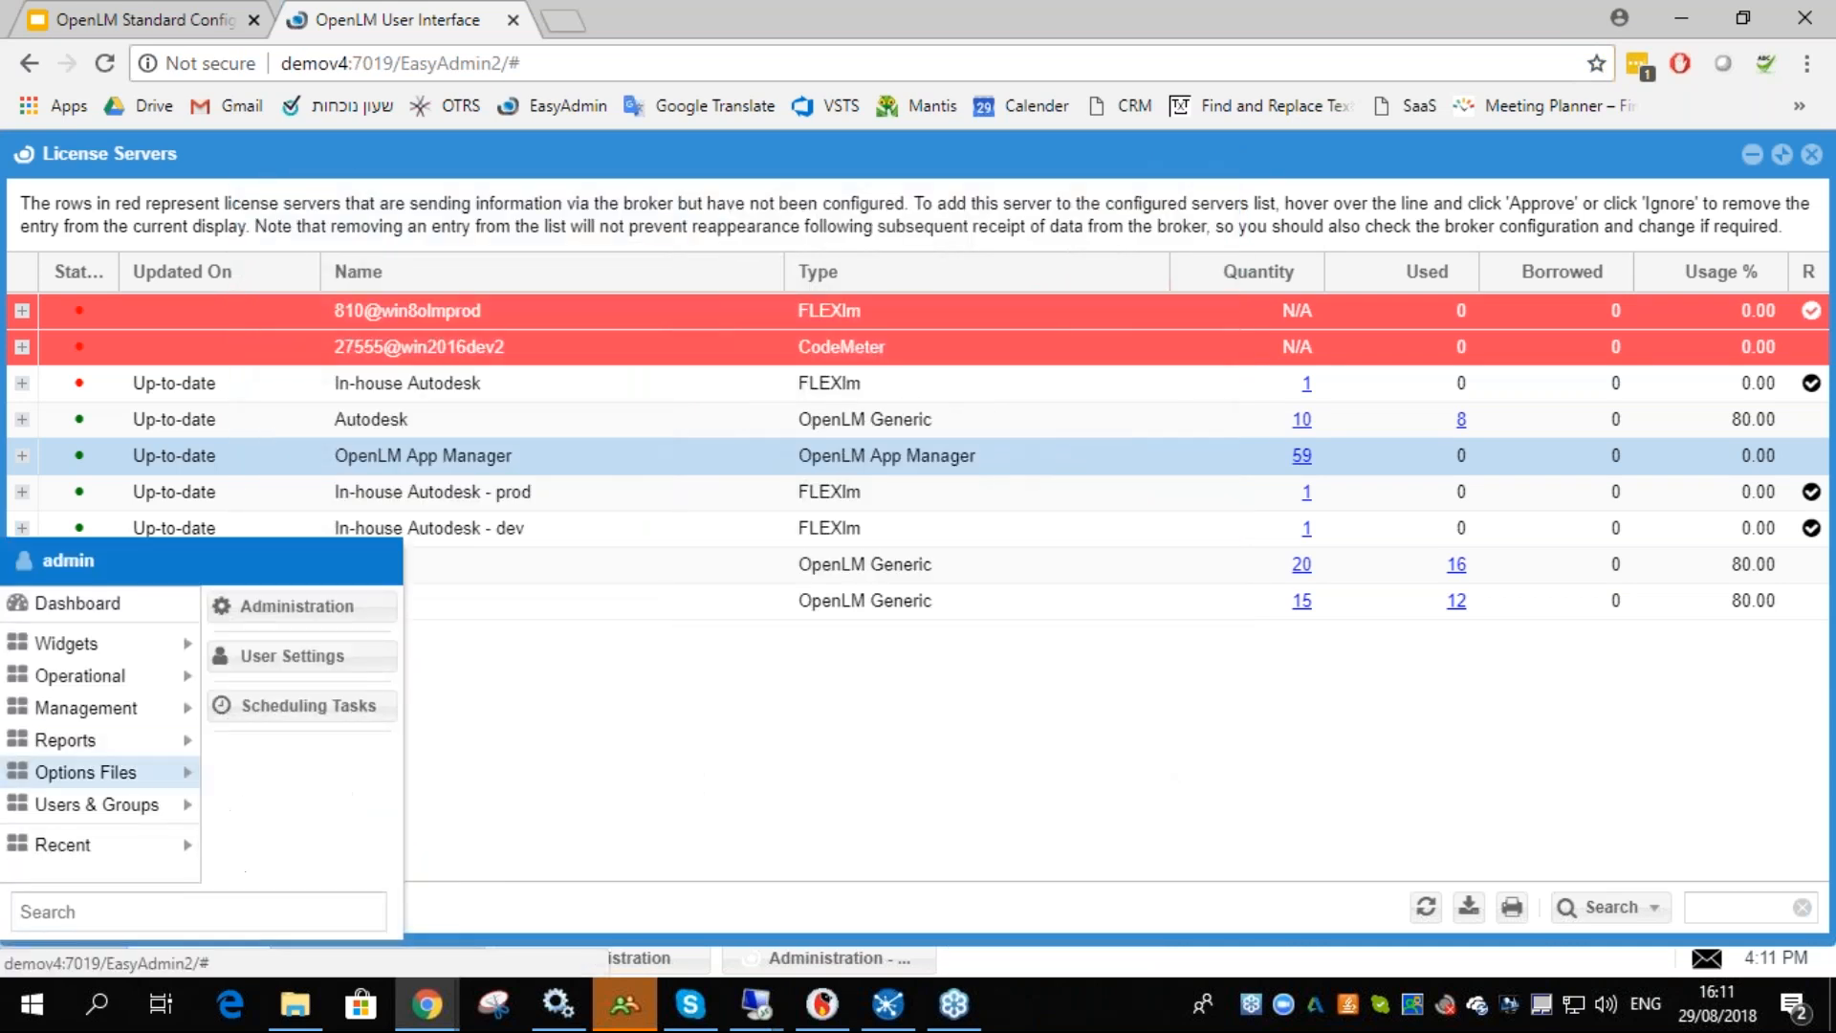
mouse_move(172, 753)
left_click(278, 801)
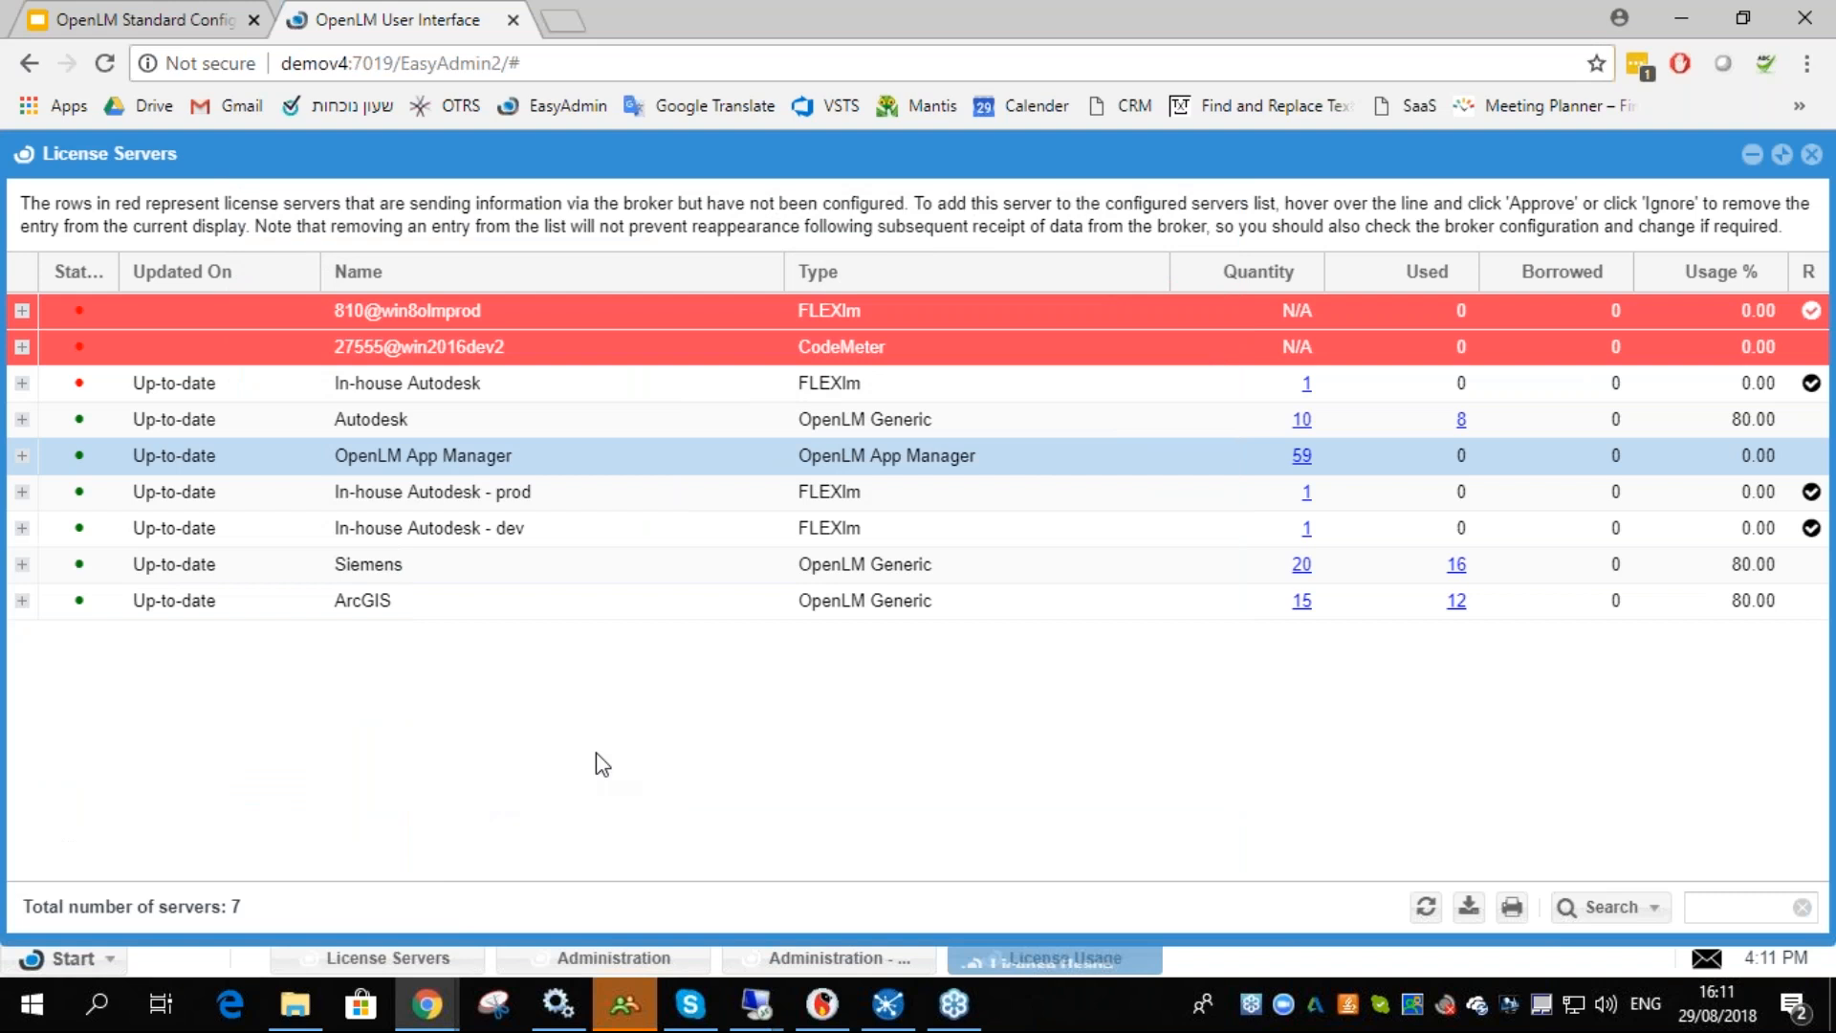
left_click(343, 367)
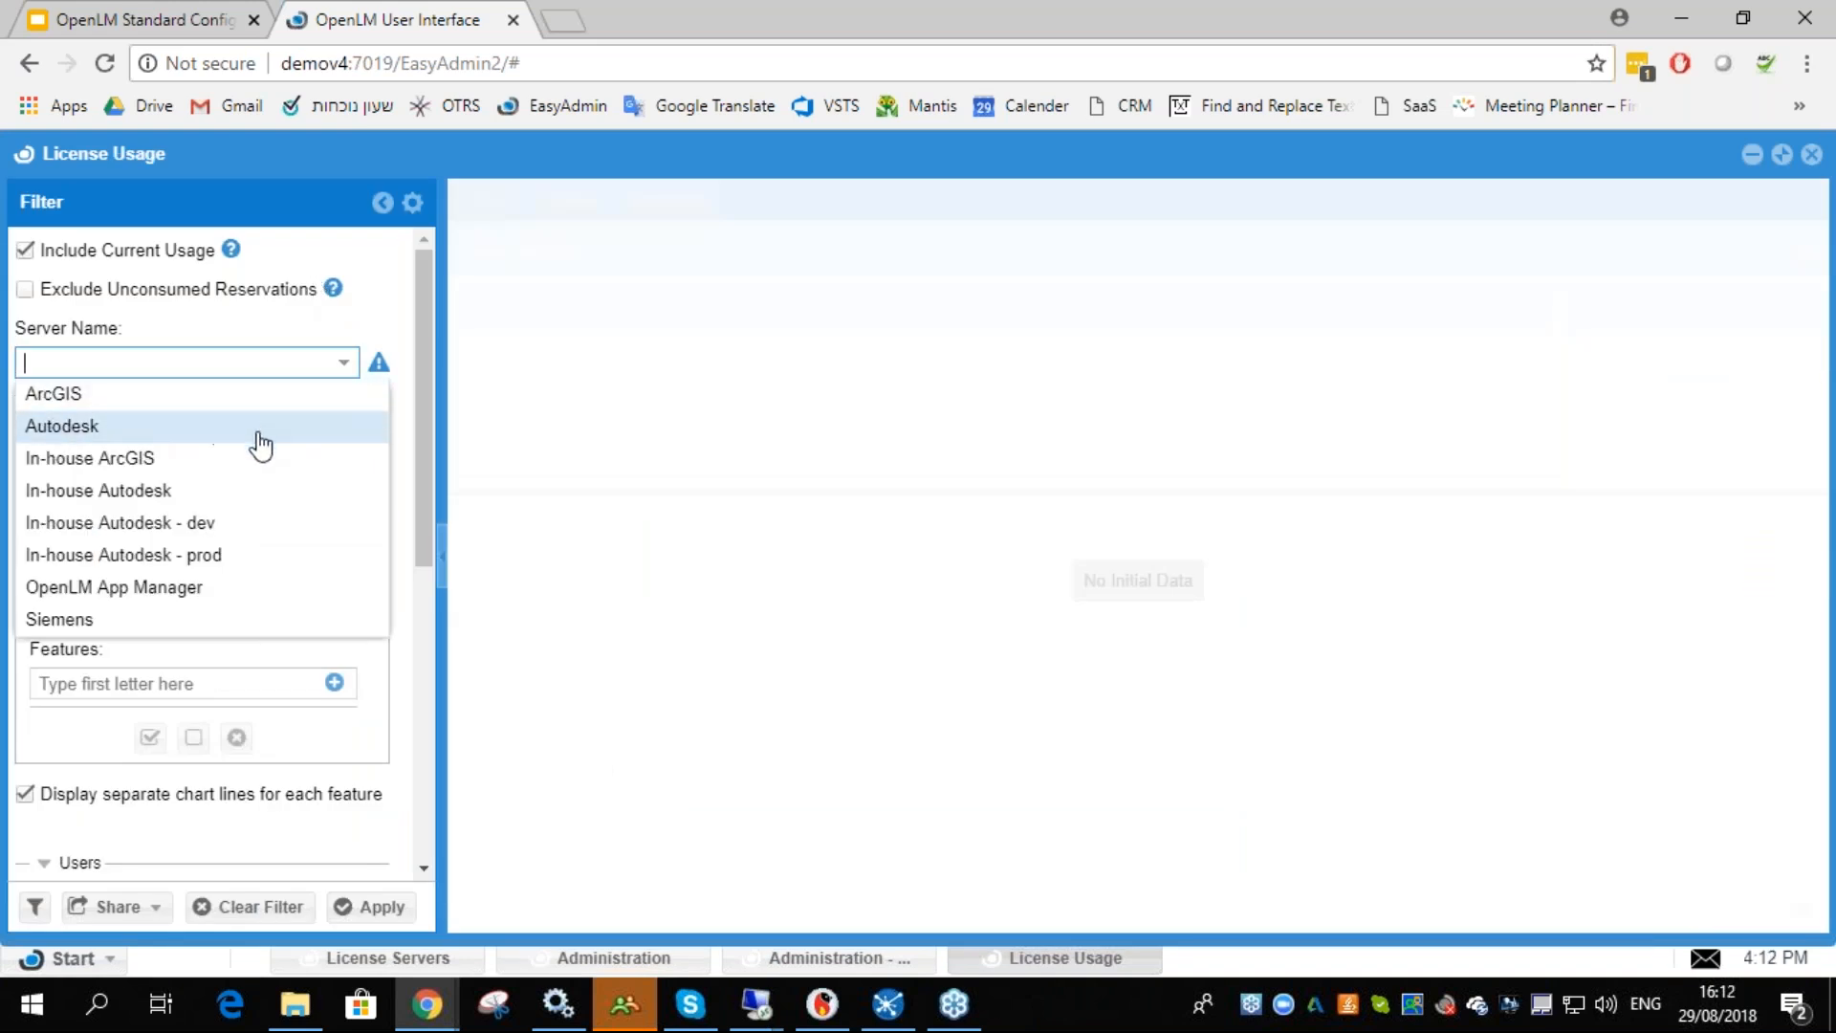
left_click(182, 588)
left_click(334, 681)
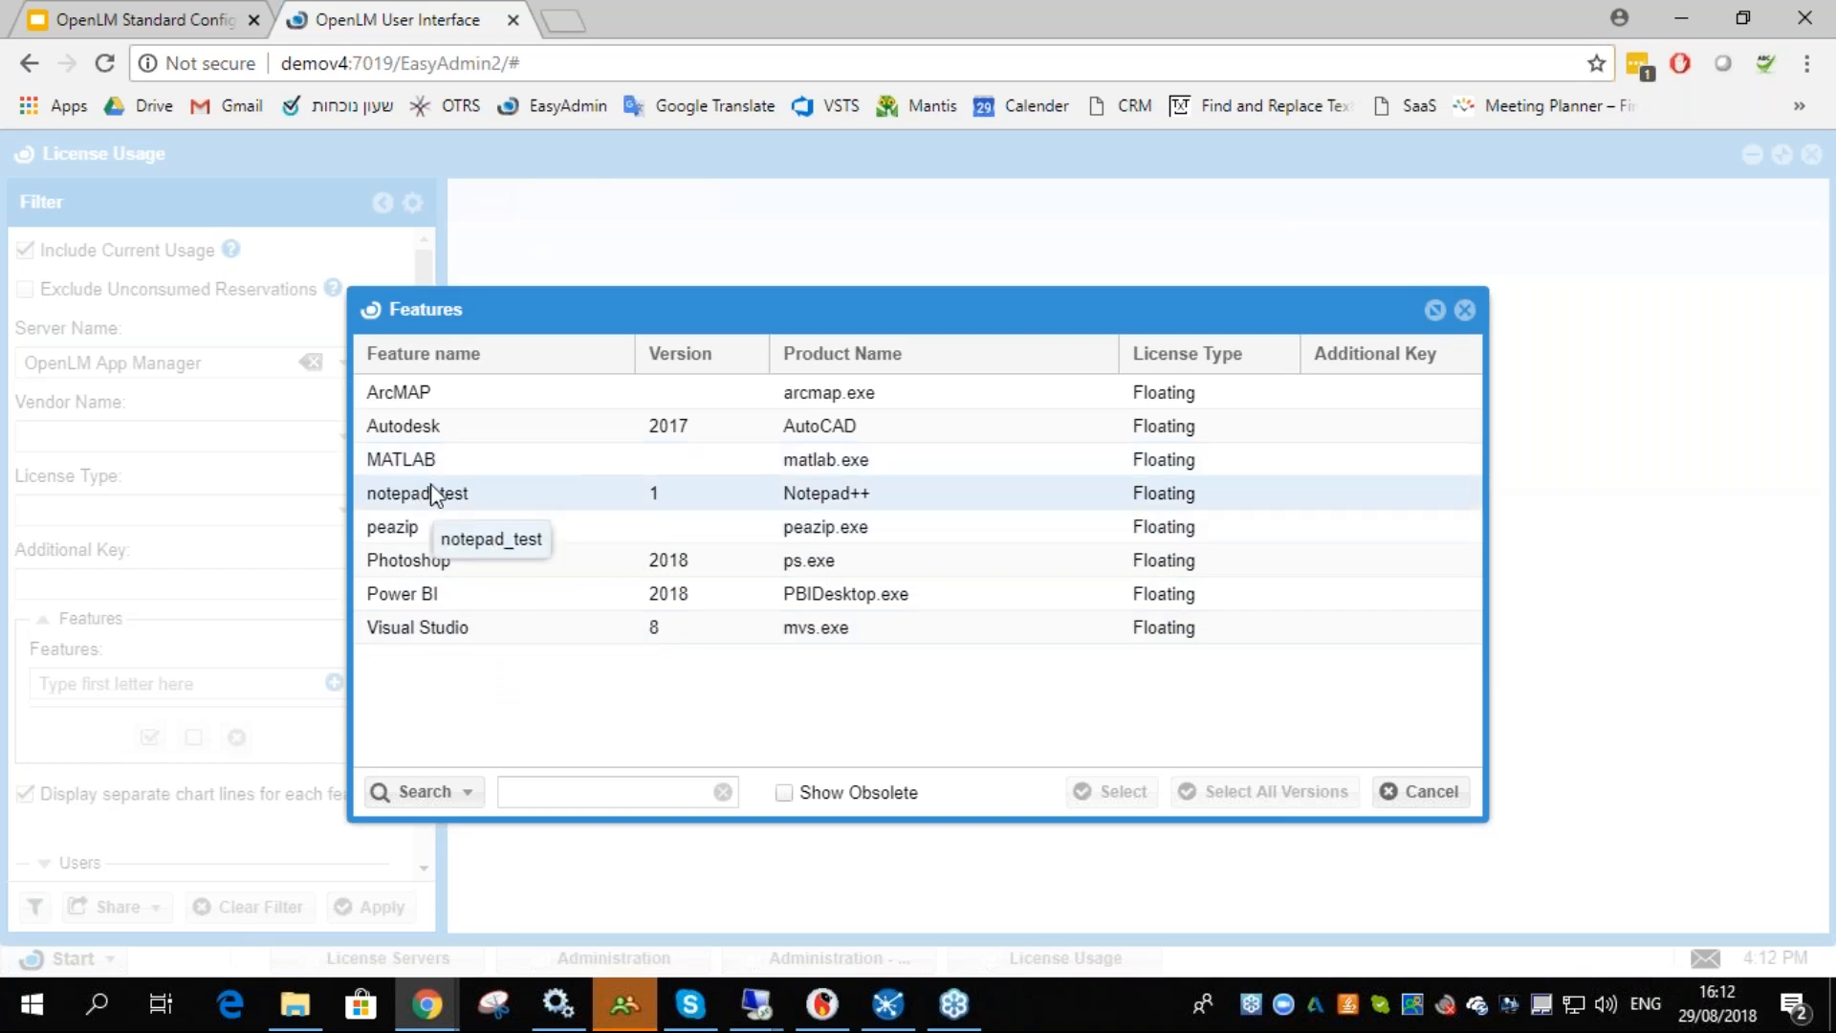
left_click(1464, 311)
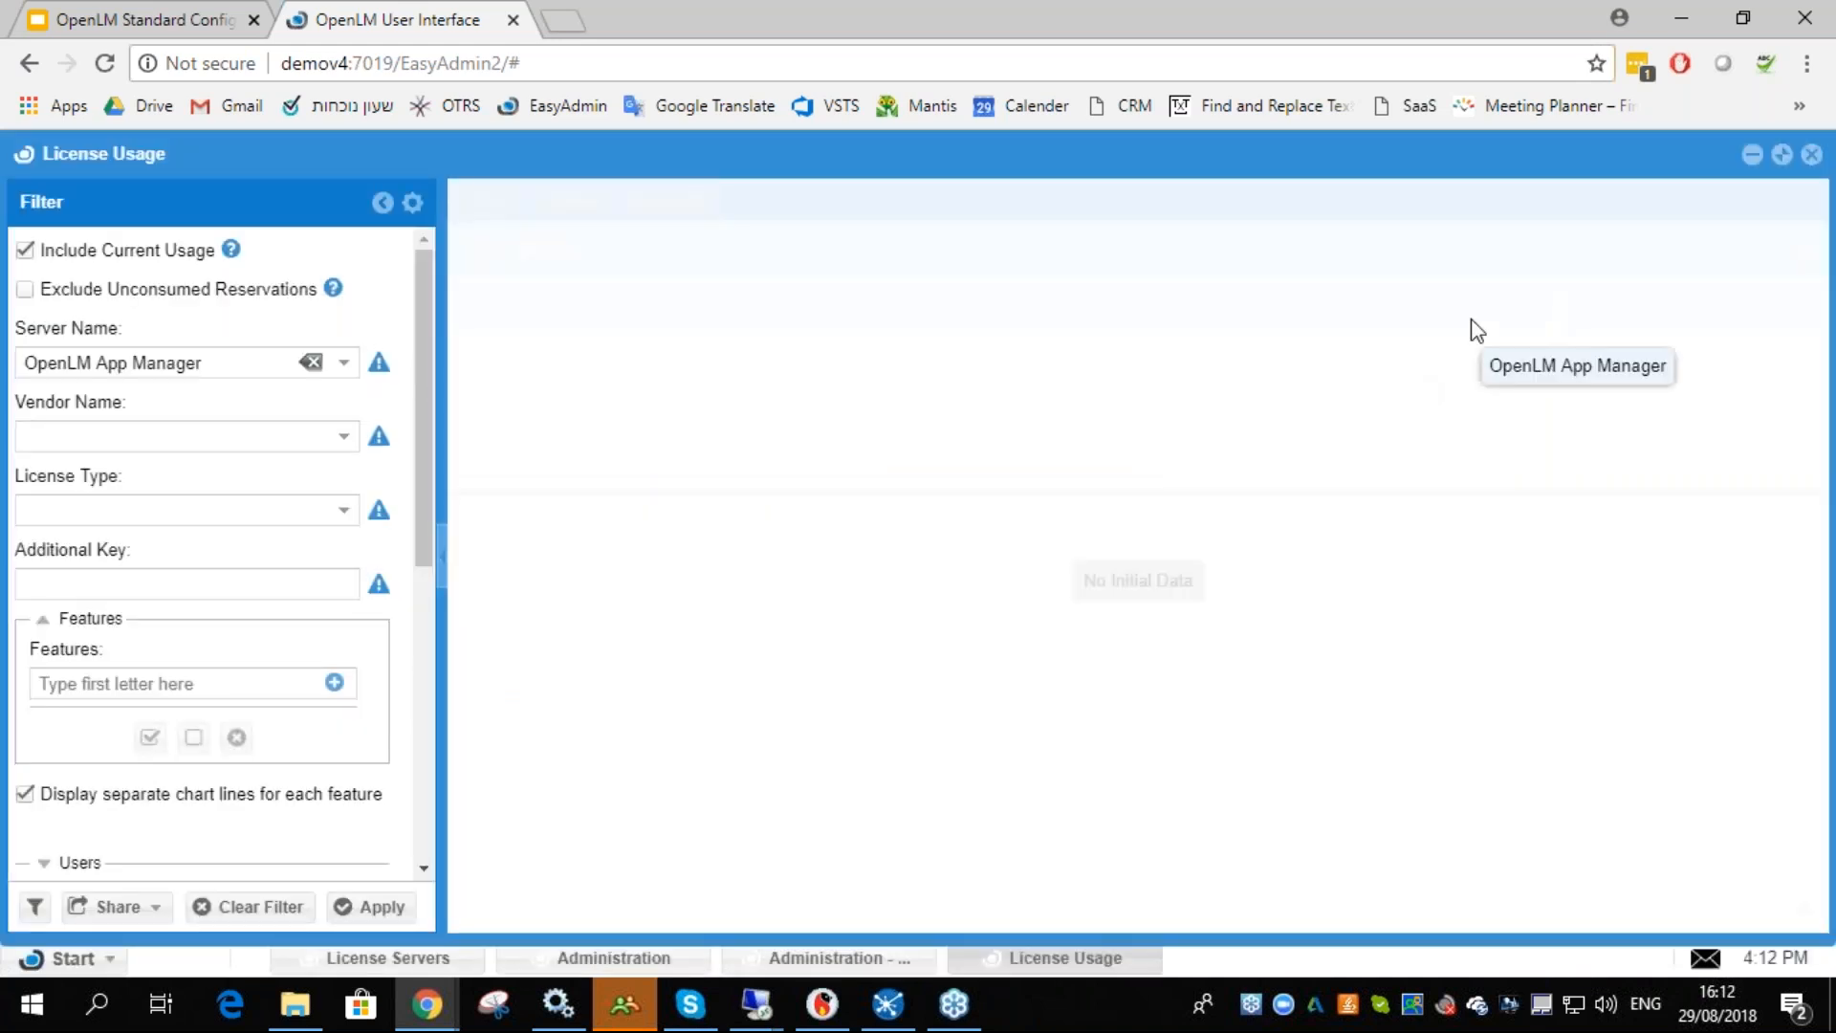
left_click(1810, 156)
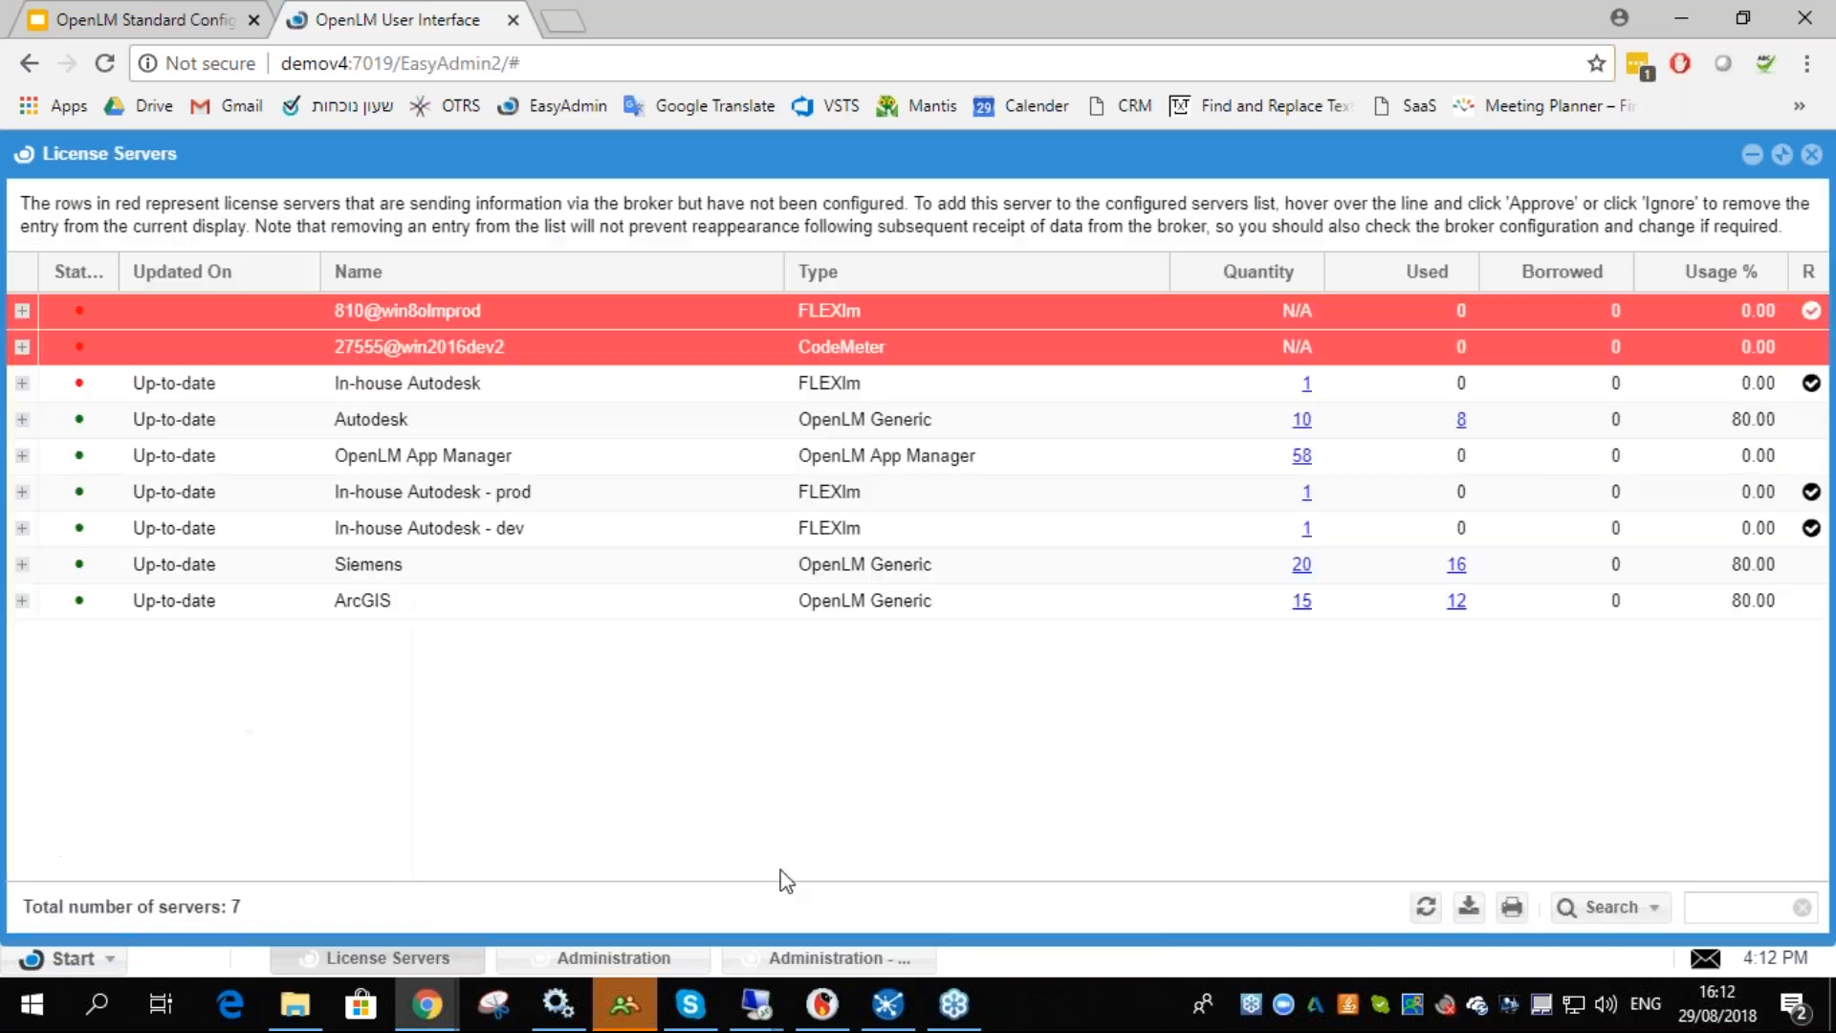
- Set the AutoCAD application limit to 1 and save the applications list
left_click(828, 957)
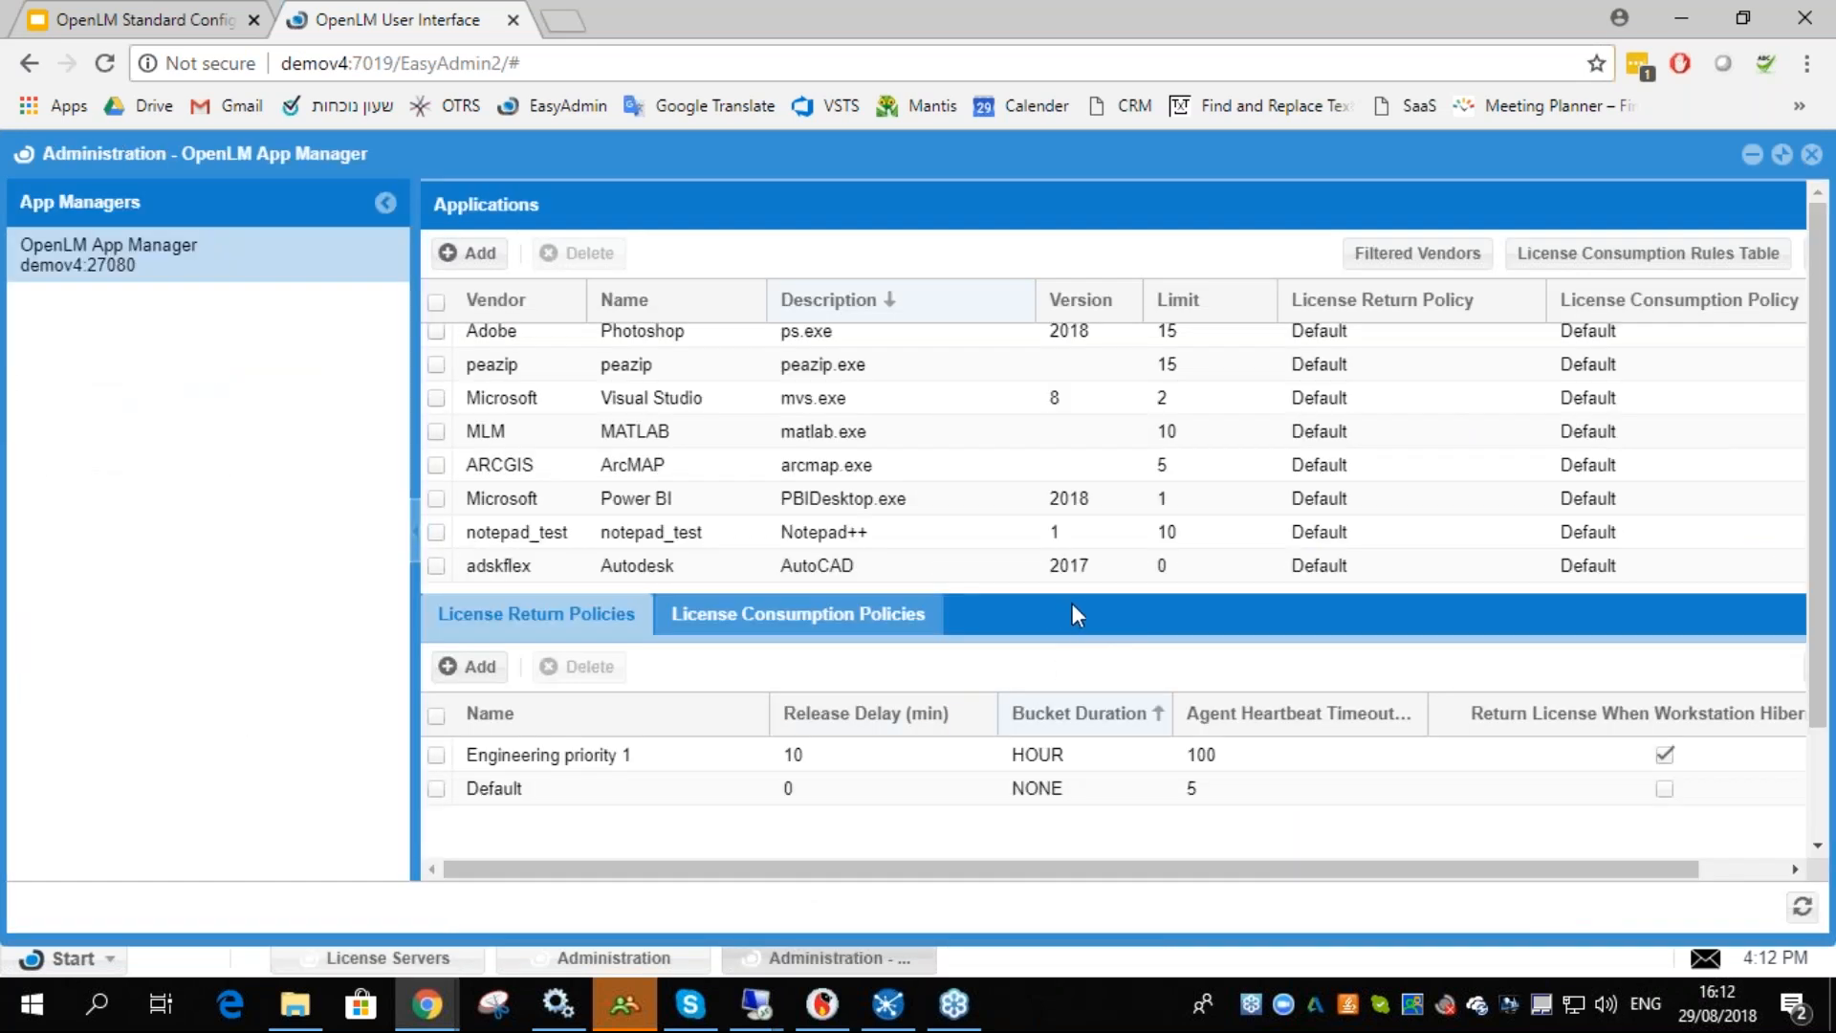
left_click(1185, 560)
type("1")
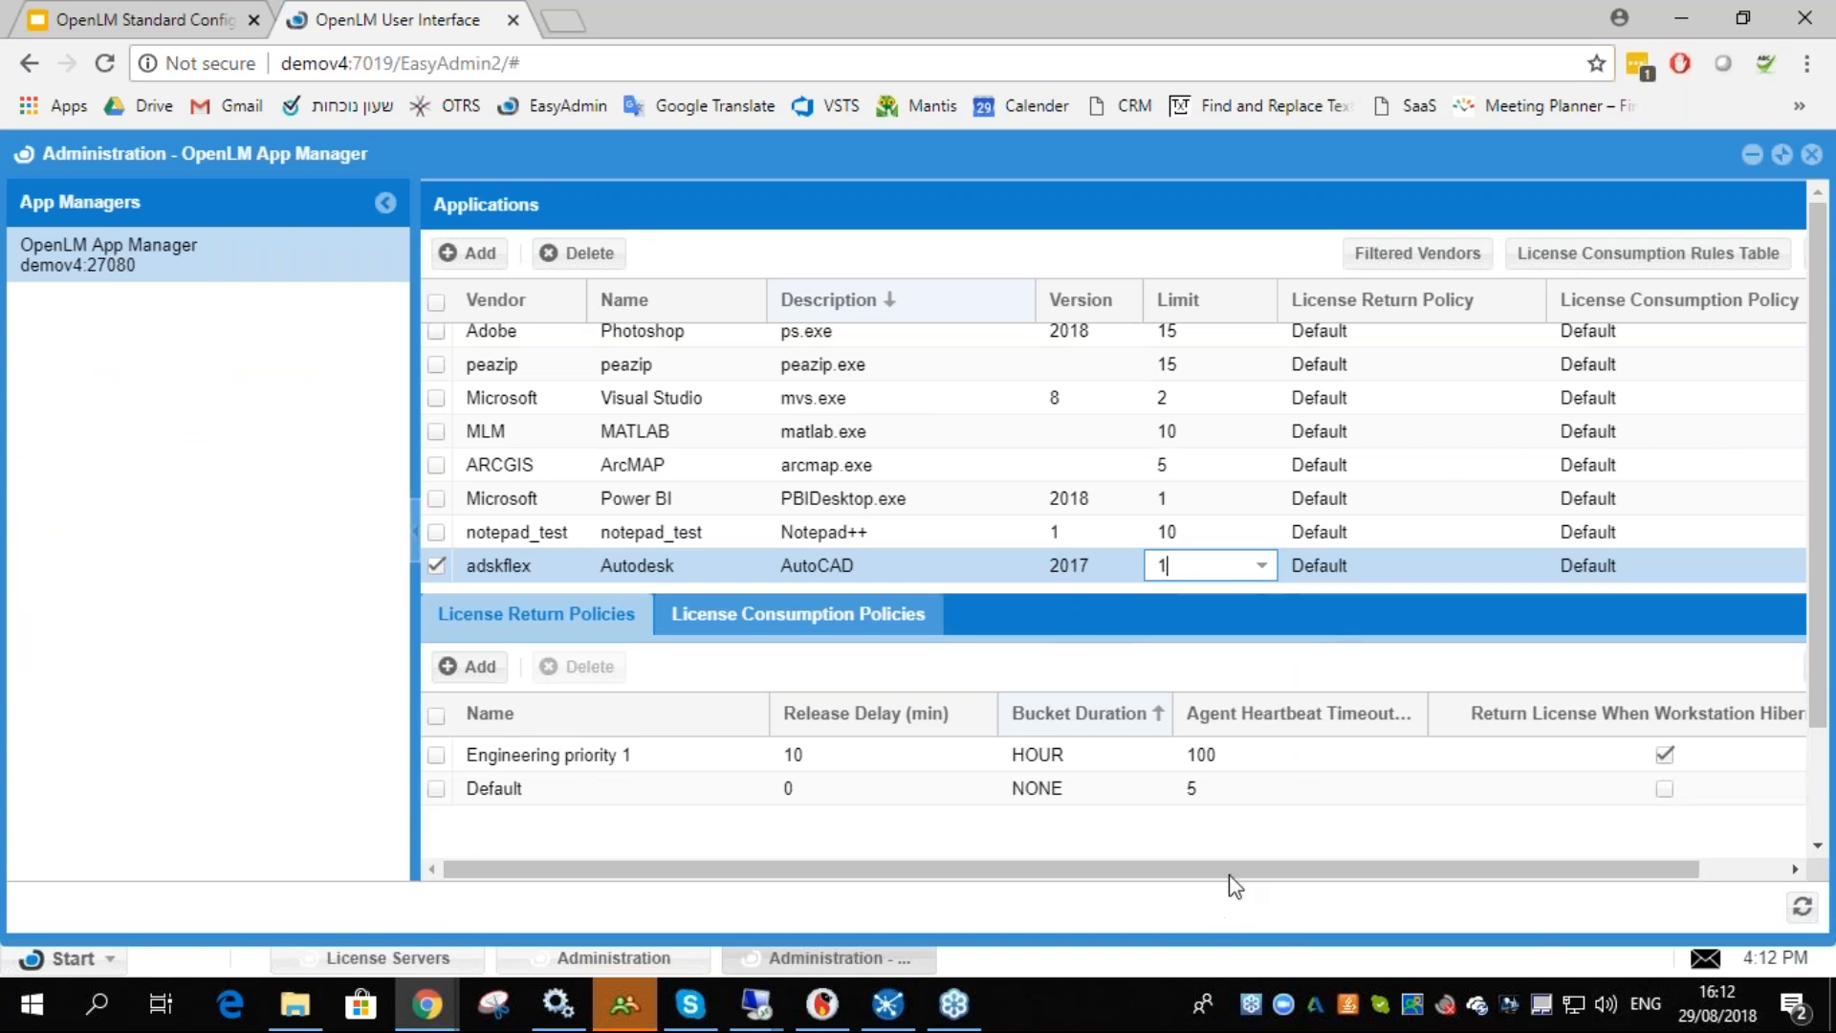
left_click(1279, 872)
left_click_drag(1275, 868, 1444, 866)
left_click(1751, 254)
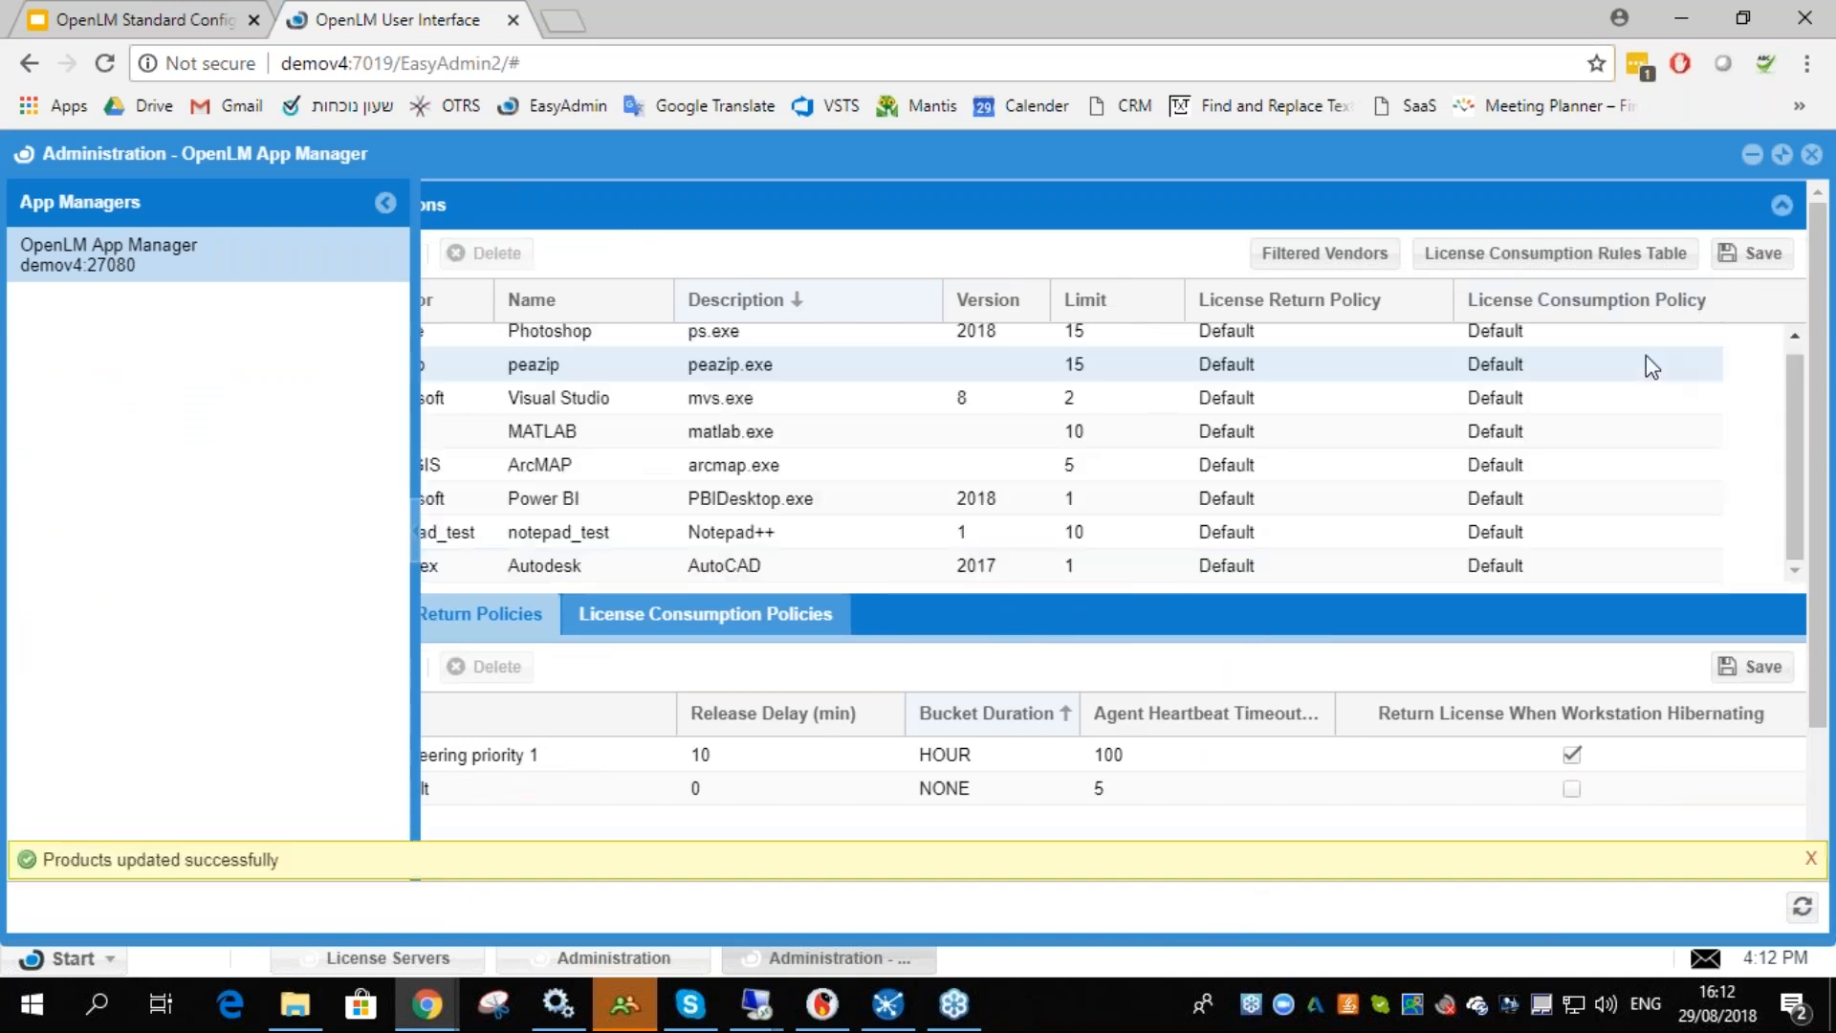
- Open the License Consumption Rules Table and set the Normal USA working rule's action to Deny
left_click(1506, 268)
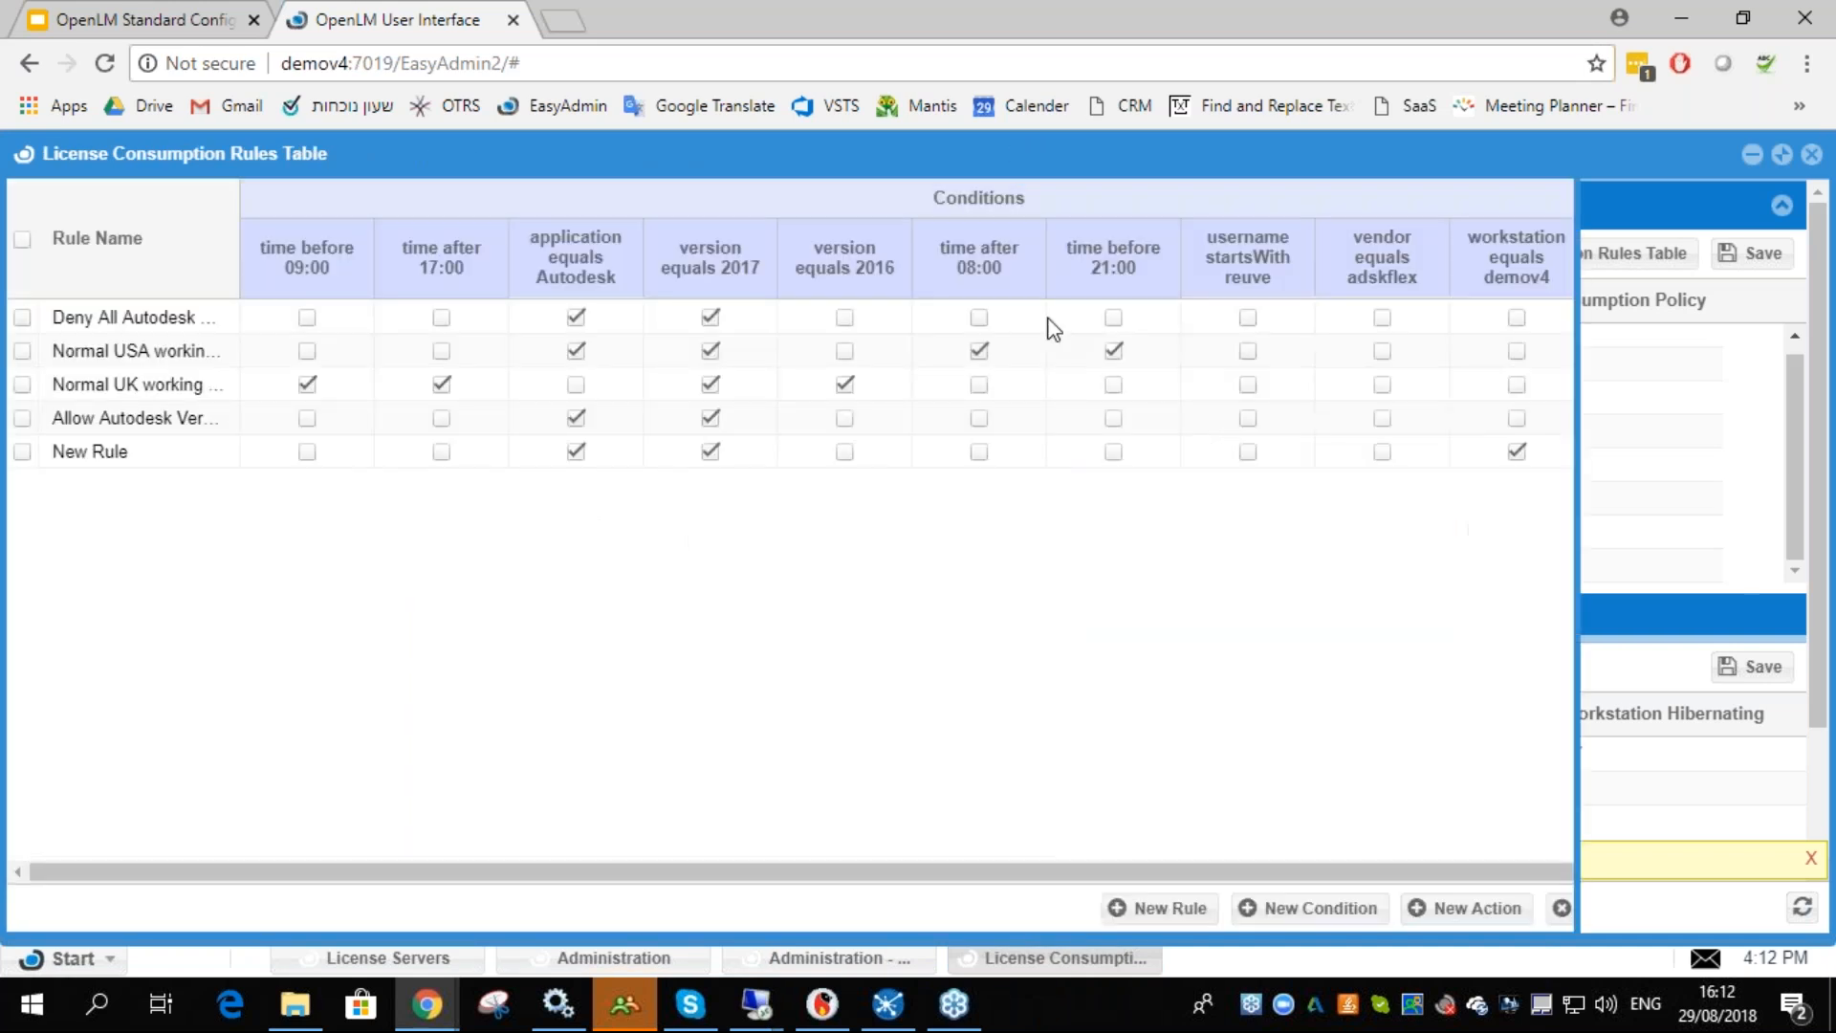
left_click_drag(1494, 872, 1617, 870)
left_click(1648, 351)
left_click(1784, 351)
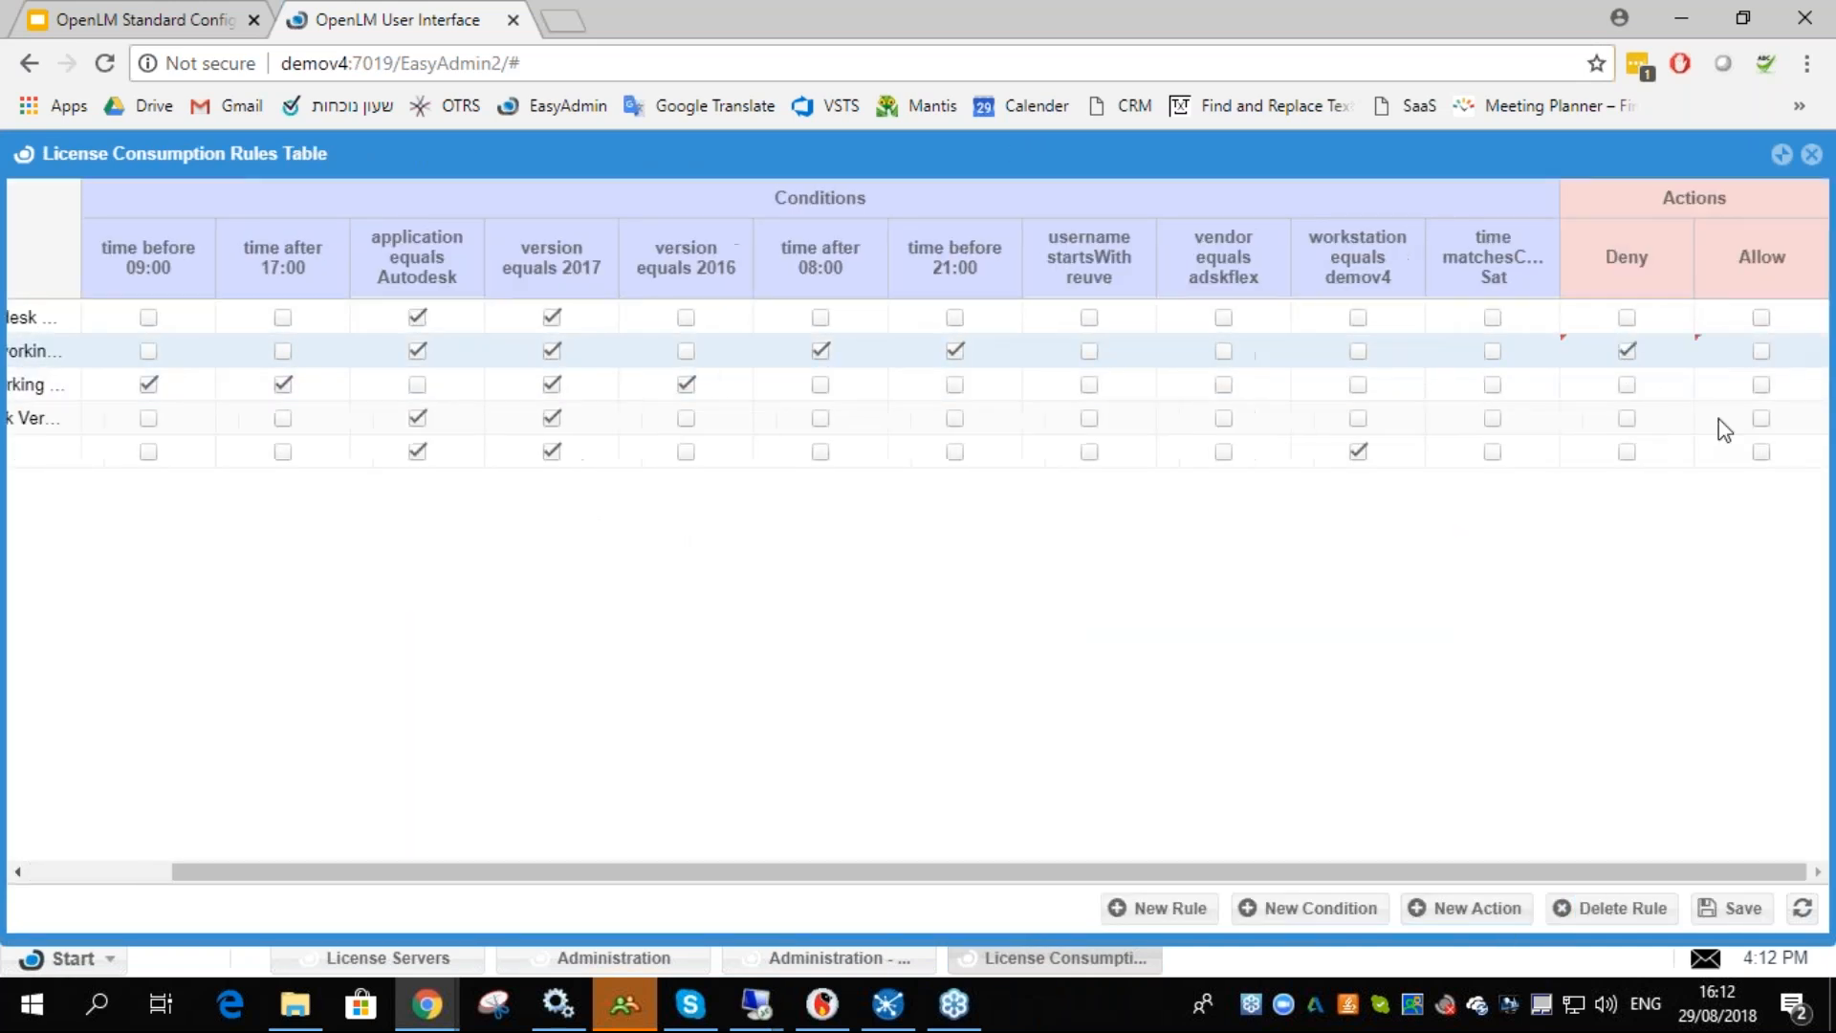
left_click_drag(1341, 862, 1197, 866)
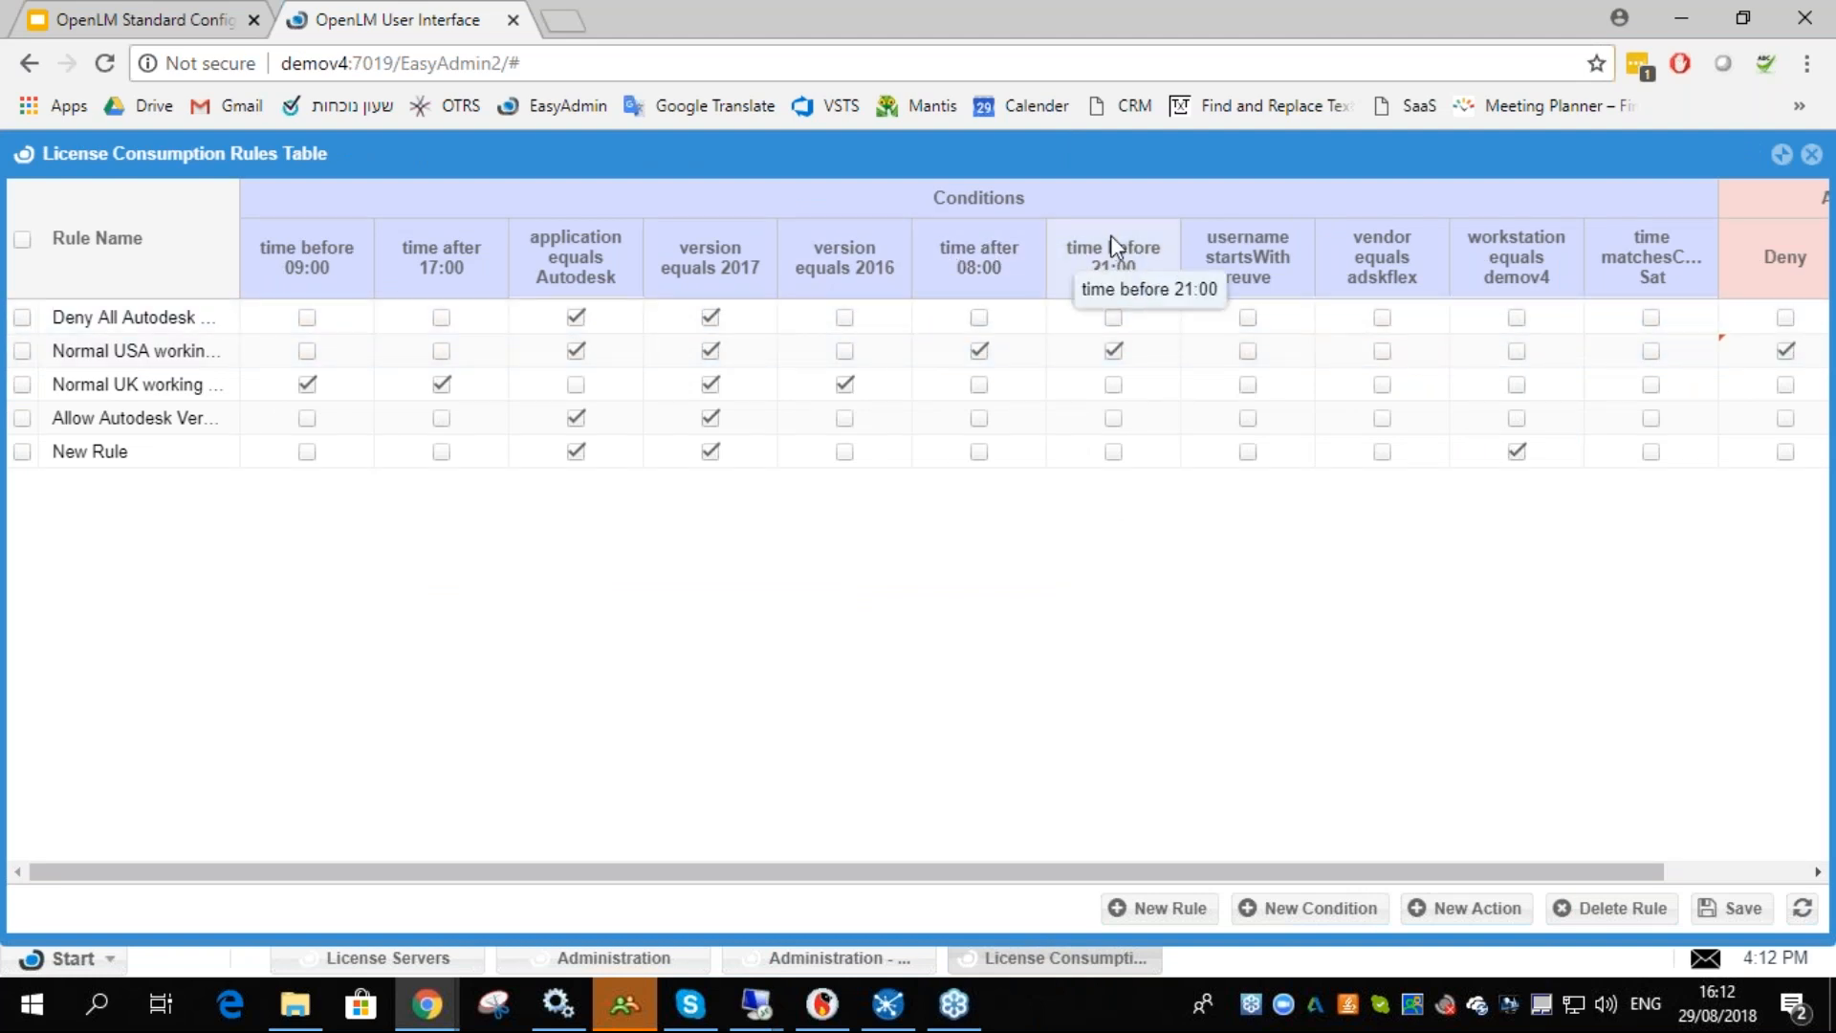
left_click_drag(1463, 868, 1657, 779)
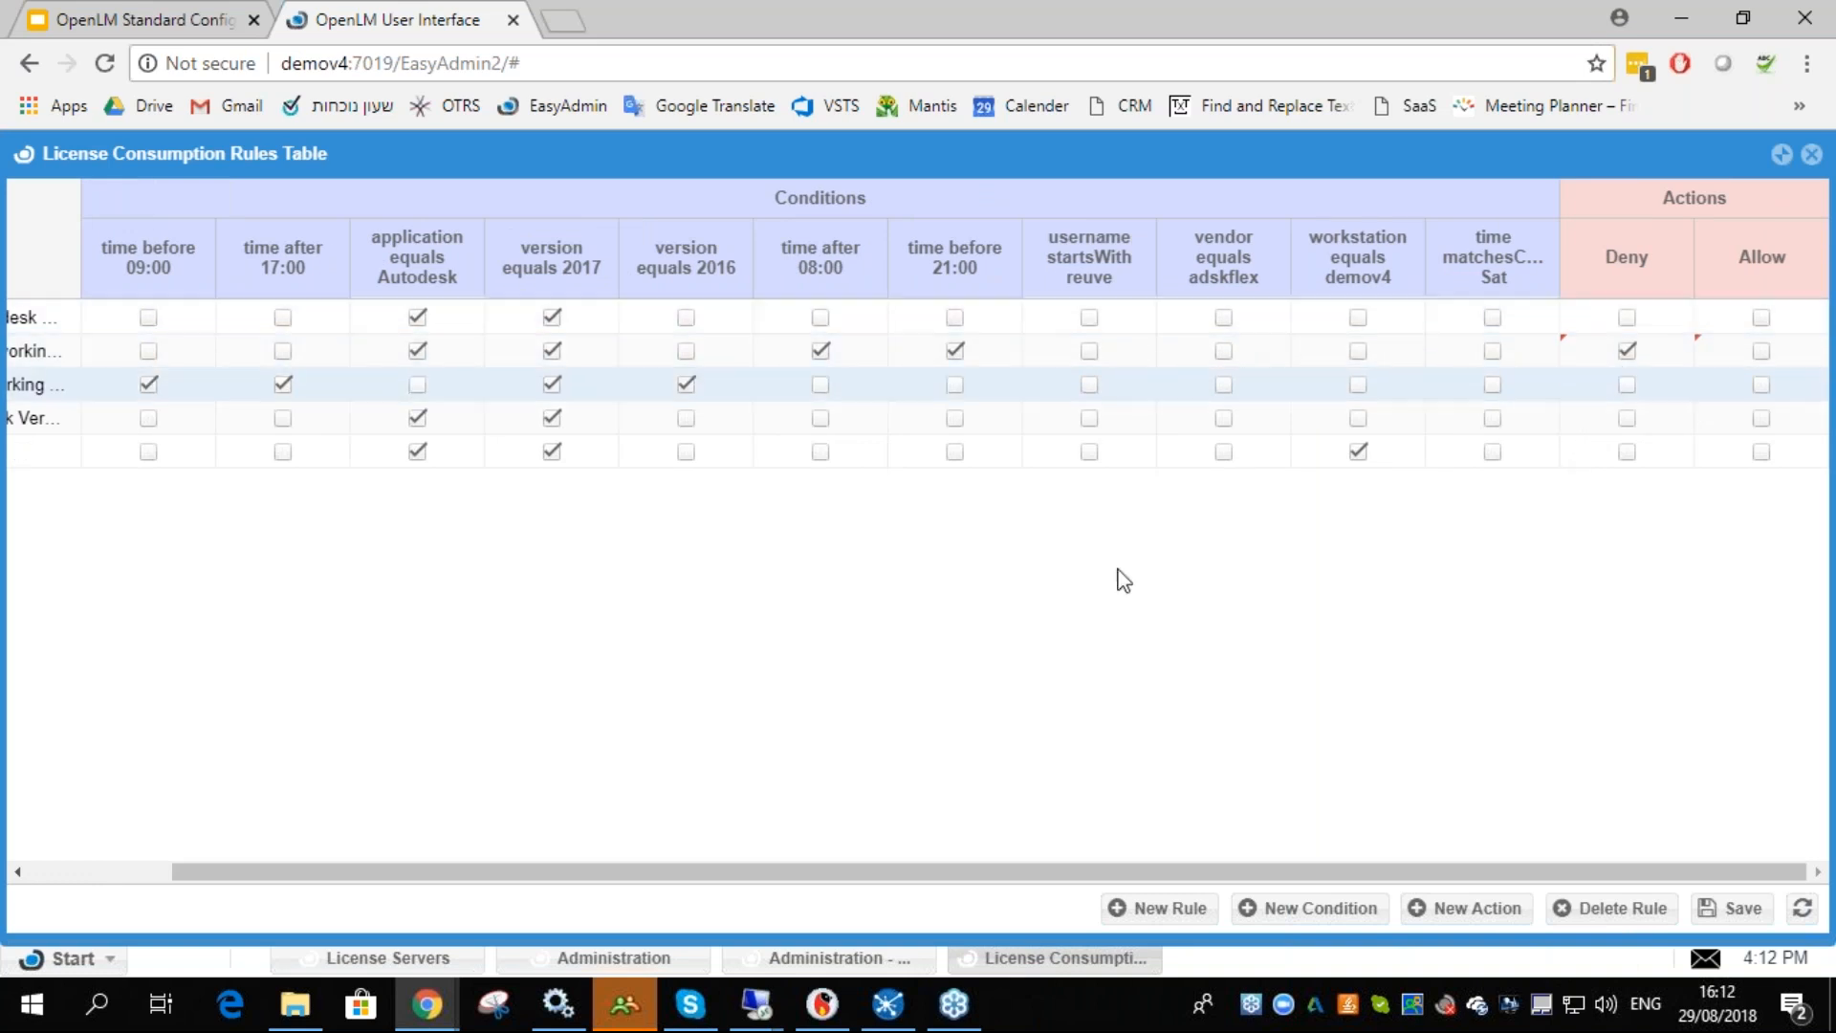
left_click_drag(1147, 872, 991, 878)
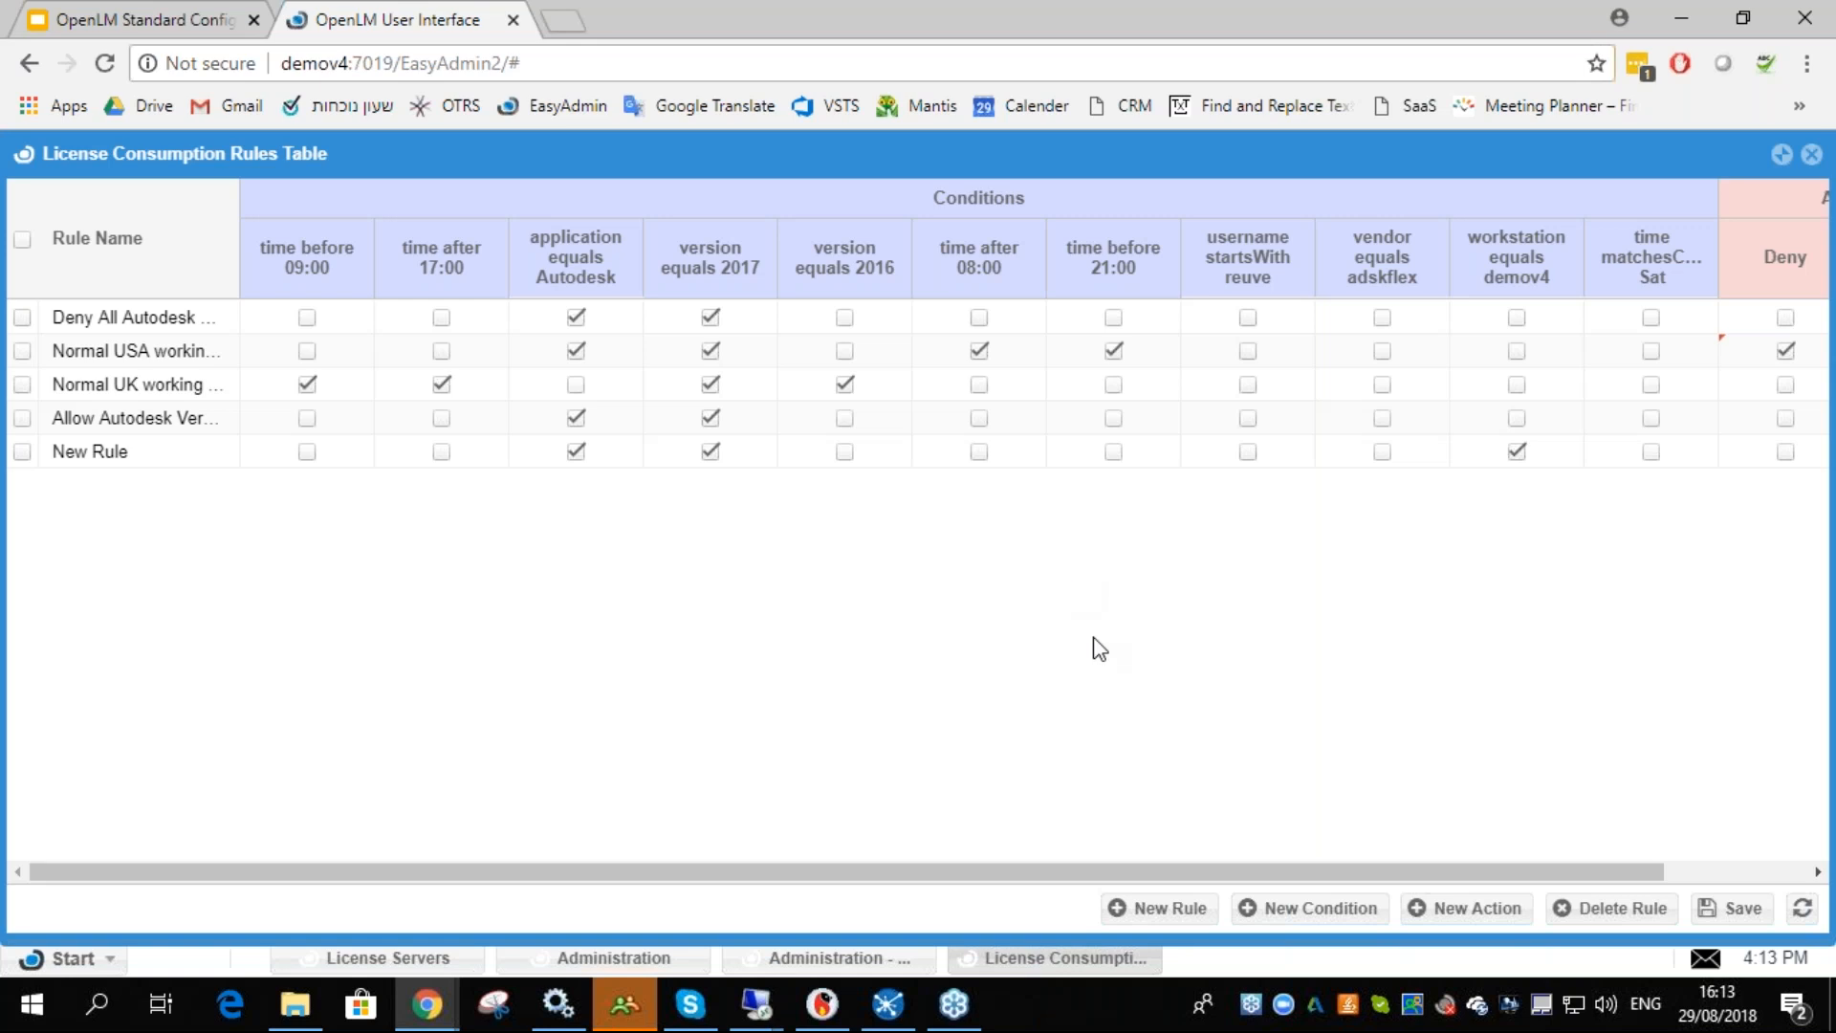
left_click_drag(1336, 872, 1174, 772)
left_click_drag(1516, 873, 1521, 876)
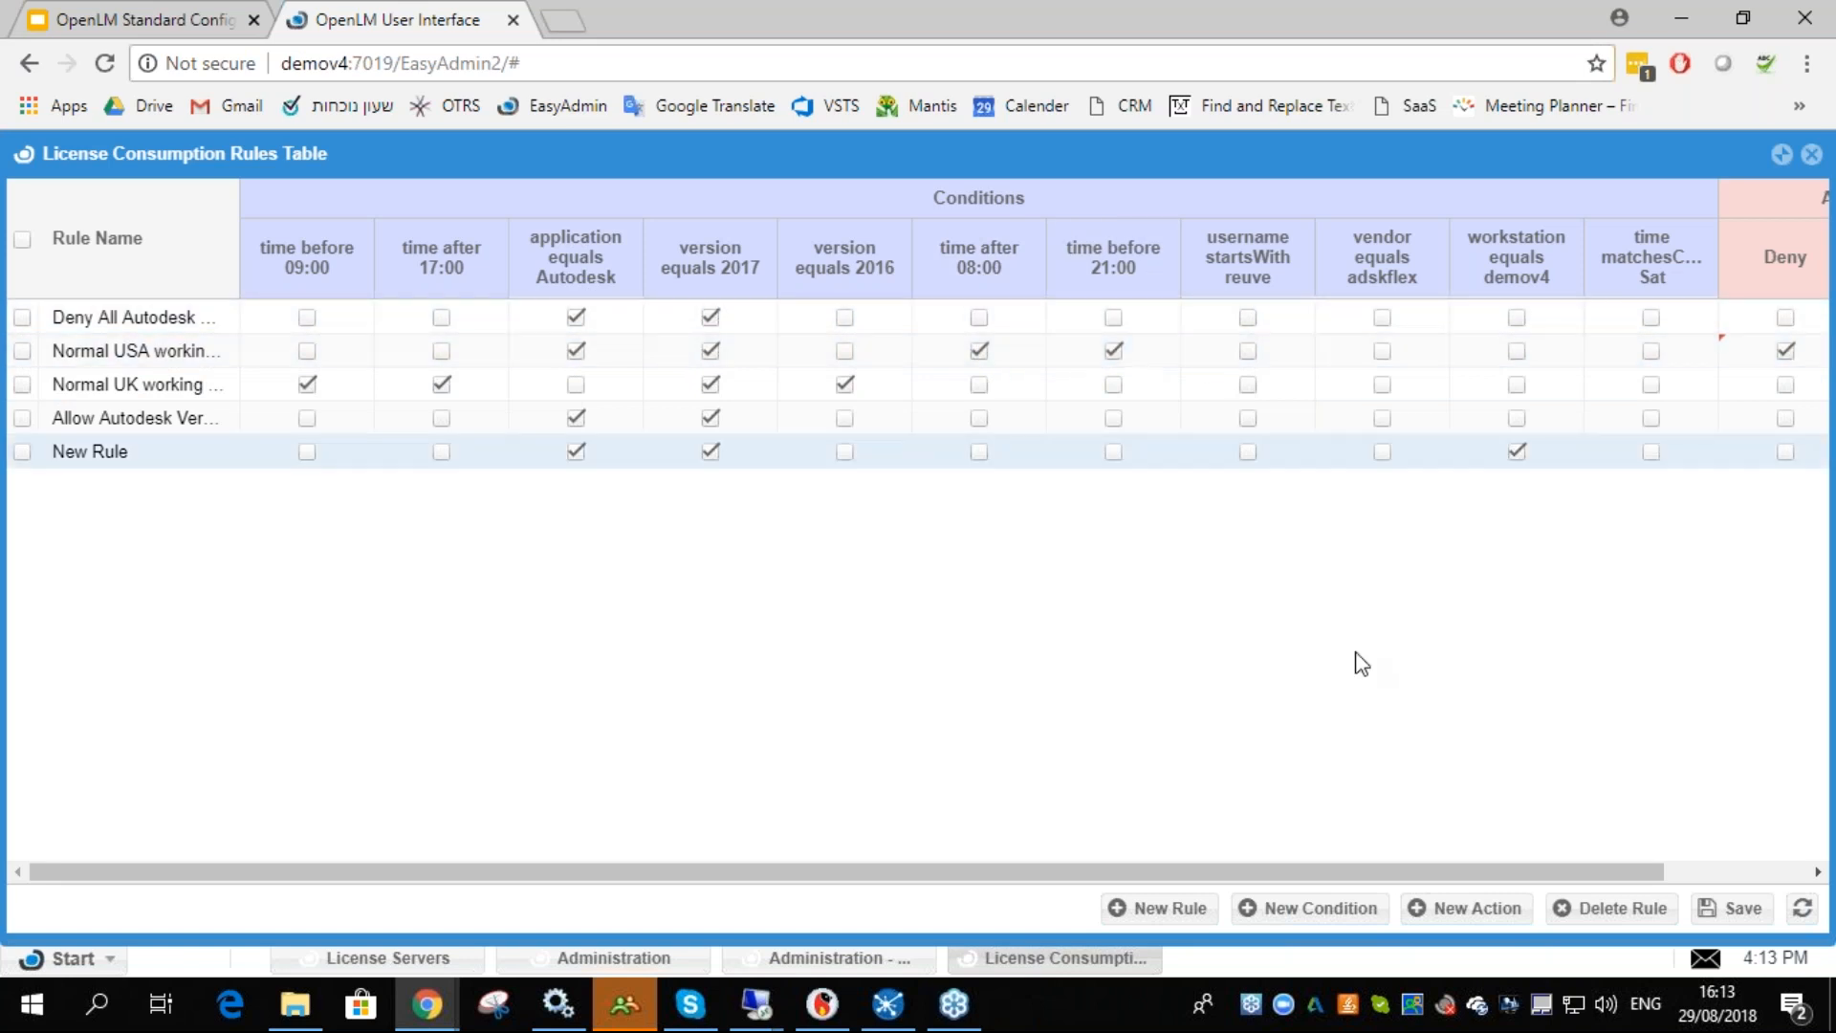
- Save the license consumption rules table
left_click(1736, 907)
left_click(1810, 859)
left_click_drag(1631, 871, 1748, 875)
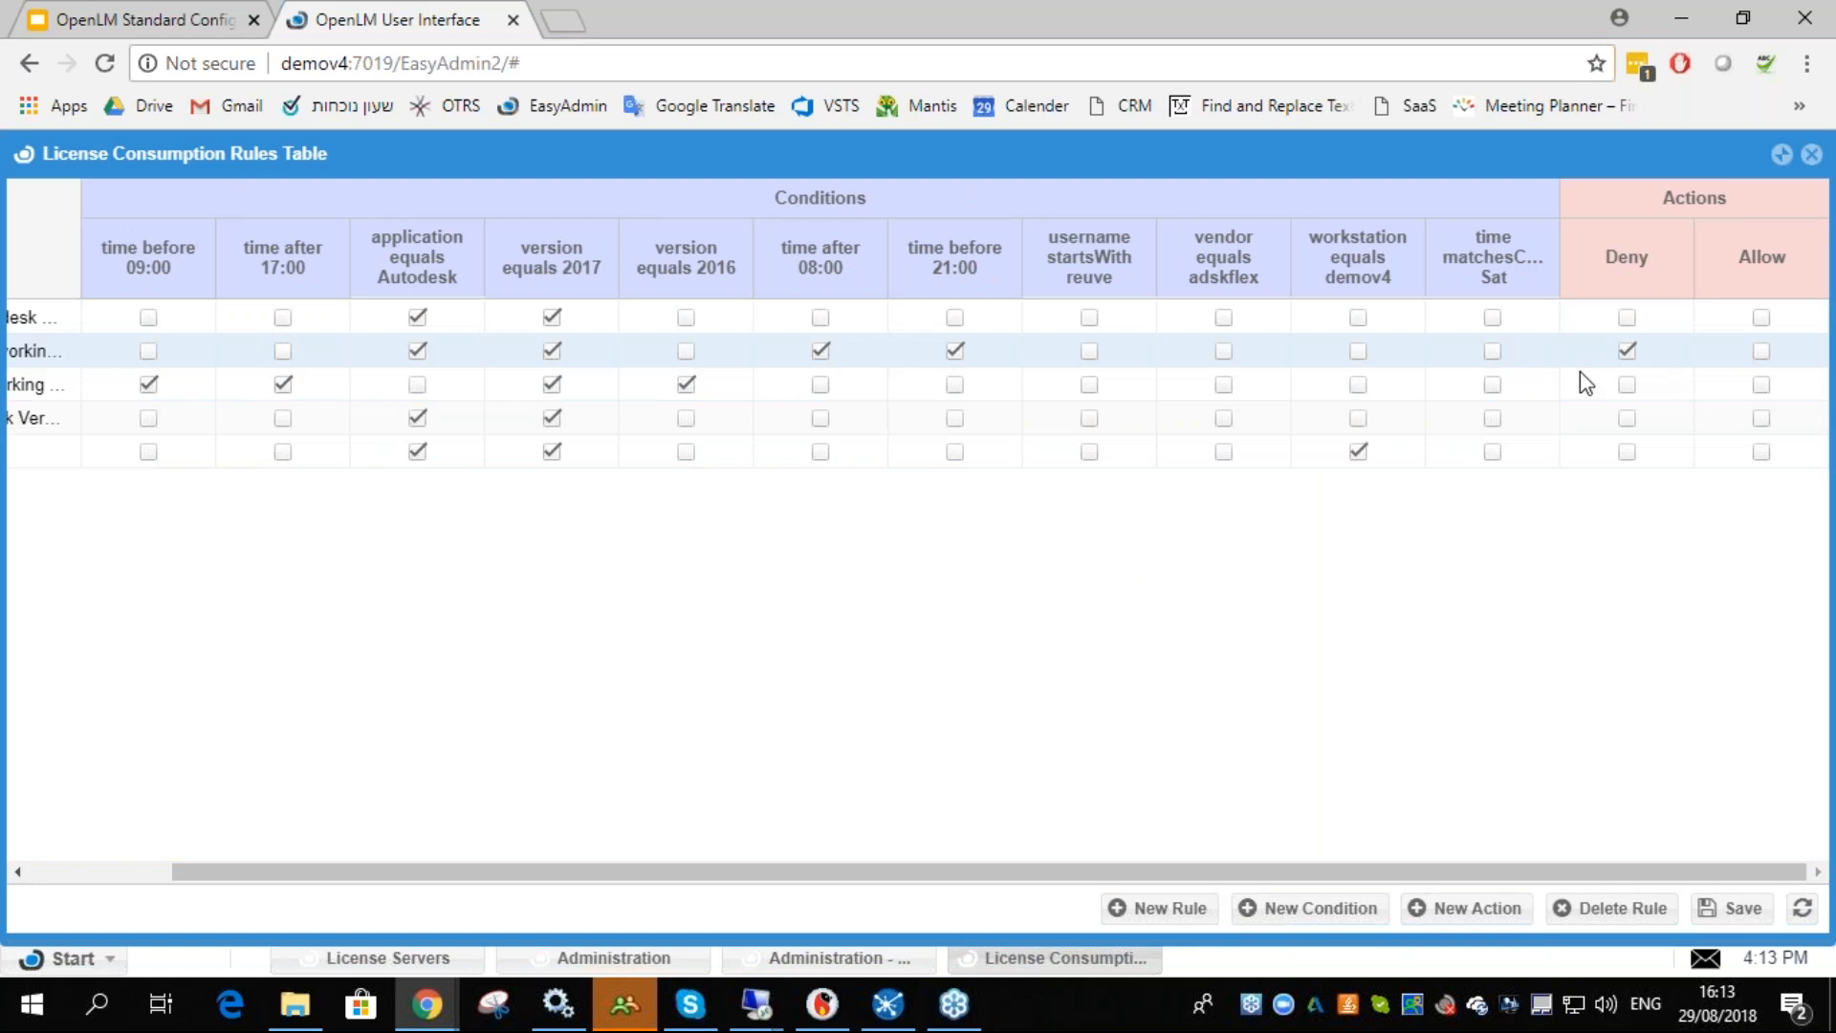
- Try to launch AutoCAD 2017 on the demov4 remote desktop and close the resulting dialog
left_click(775, 1021)
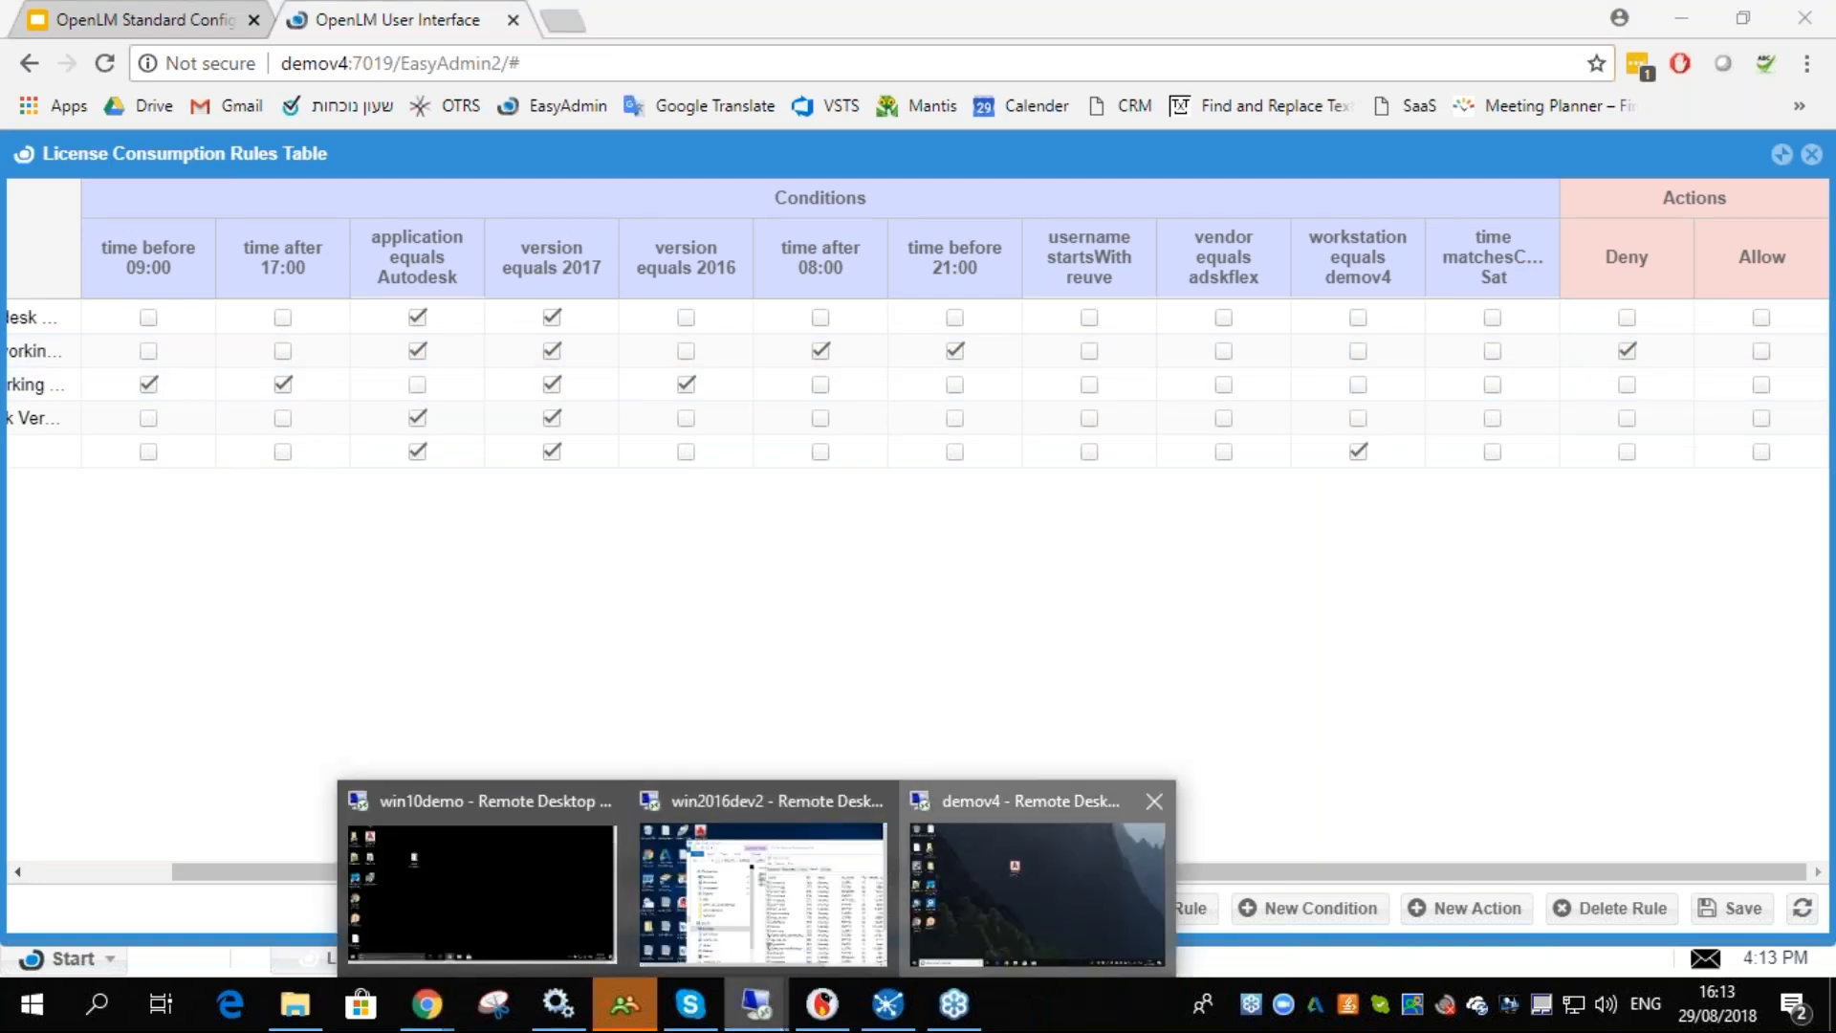
left_click(1032, 865)
double_click(756, 313)
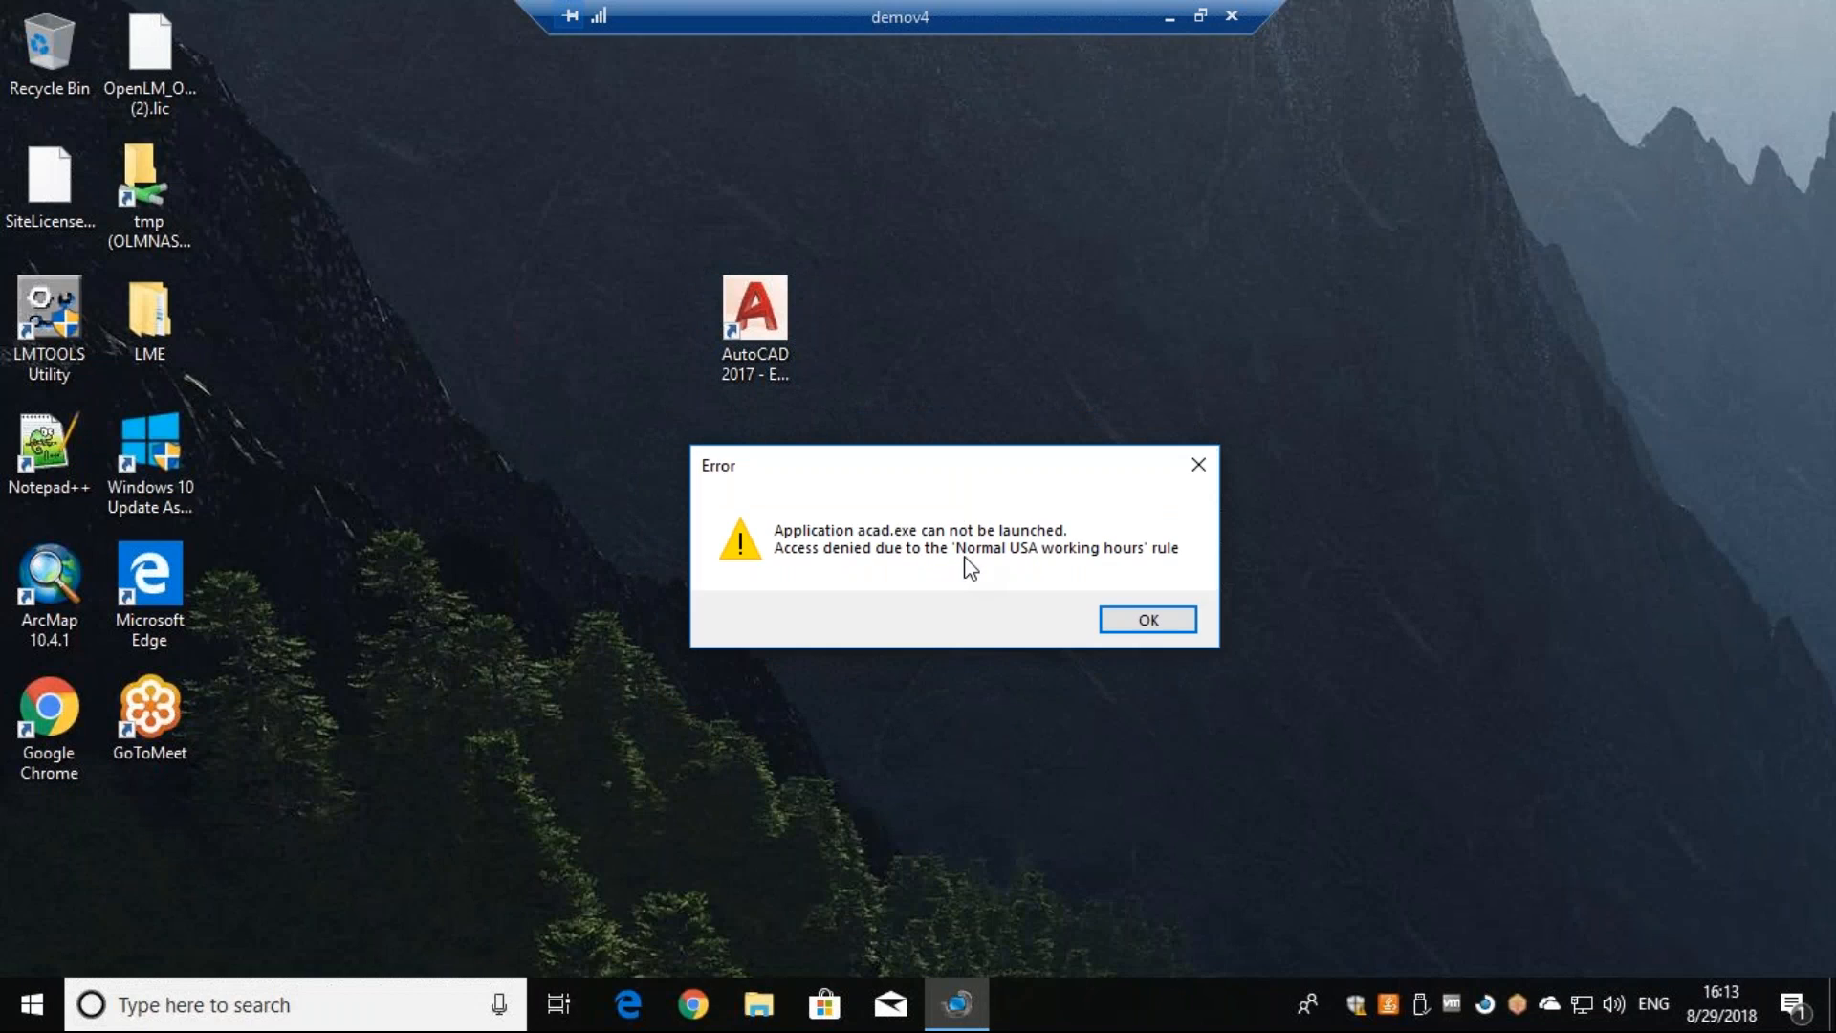
left_click(1144, 619)
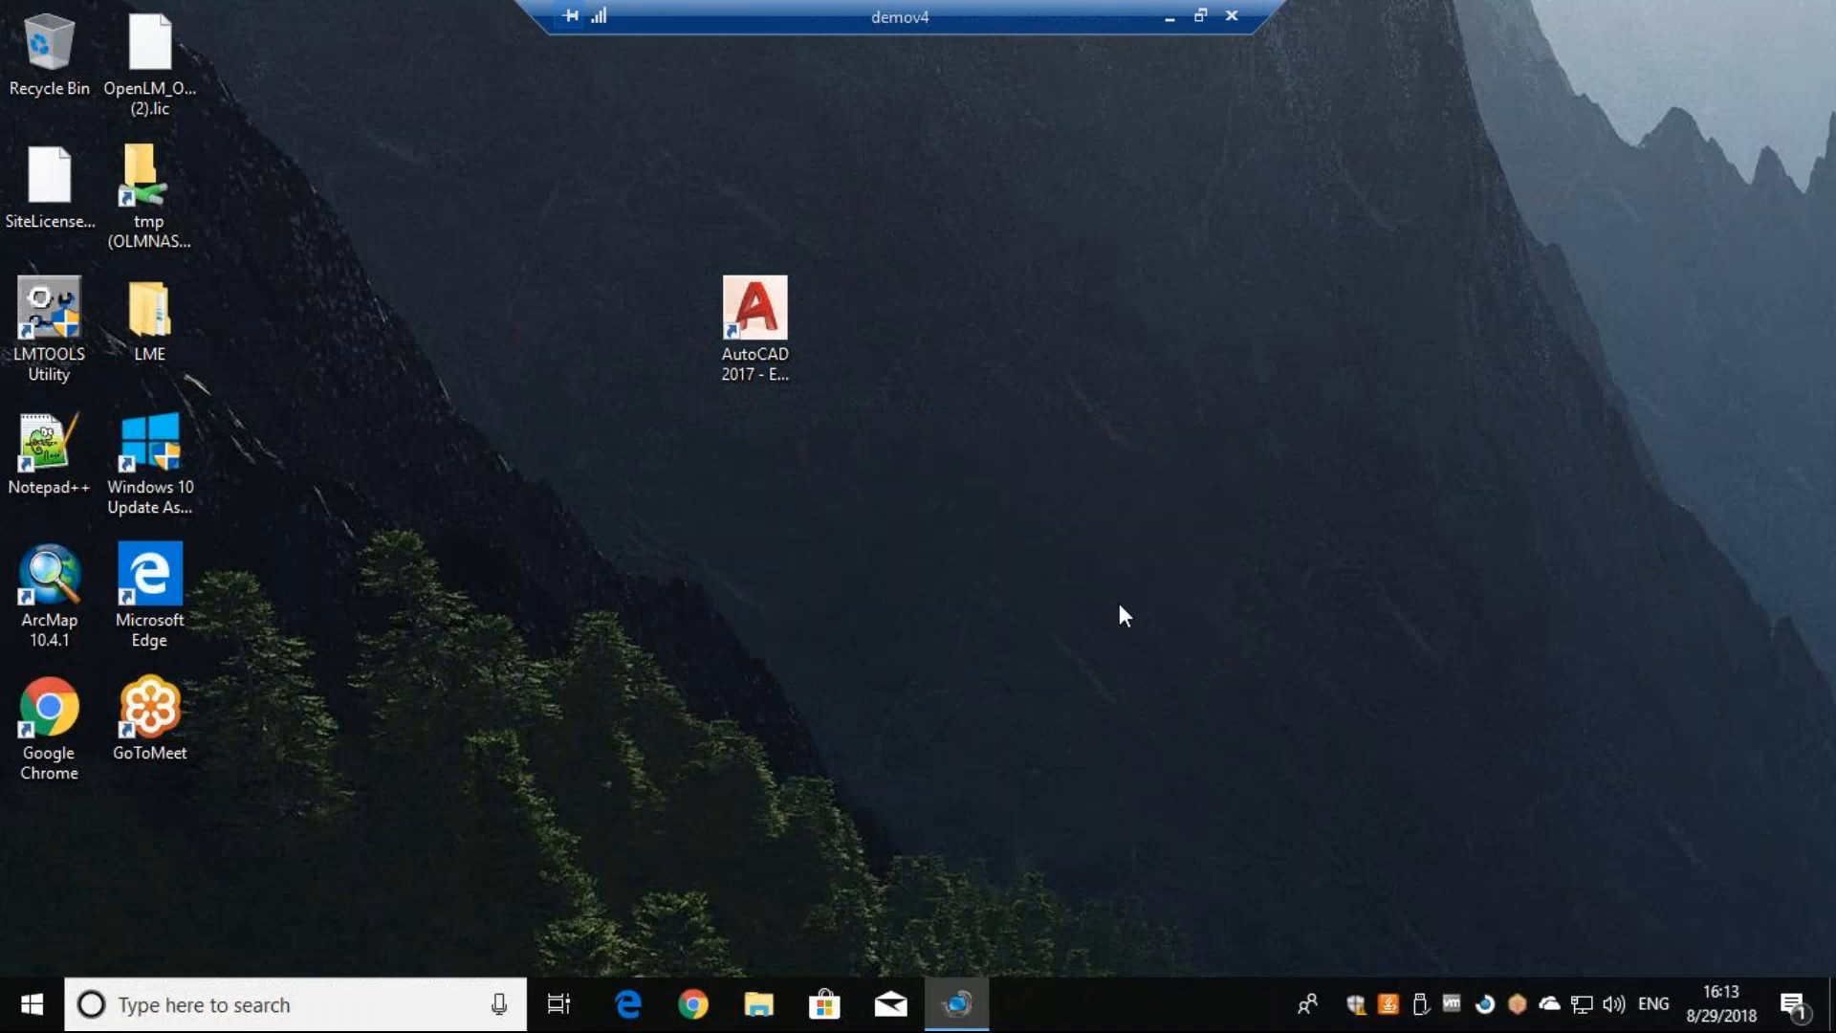
- Return to the rules table and examine the full name of the Normal USA working rule
left_click(1168, 16)
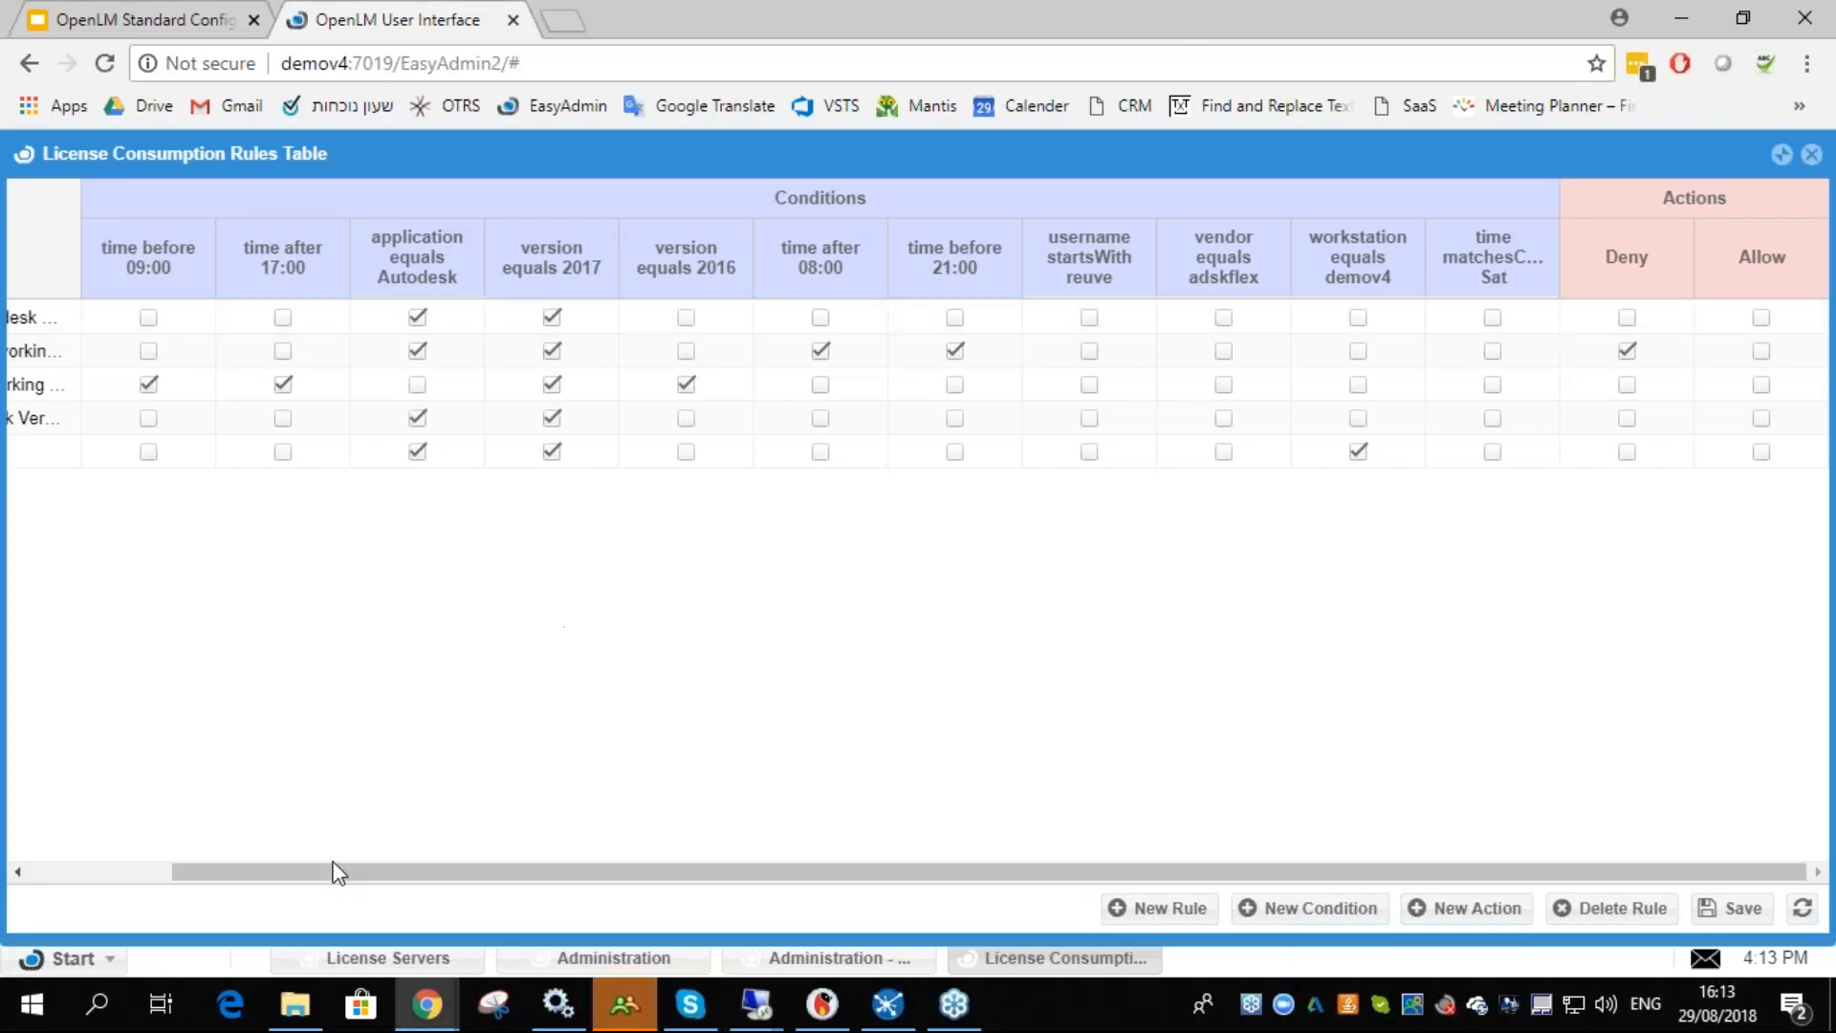
left_click_drag(283, 871, 140, 871)
left_click(175, 359)
triple_click(188, 354)
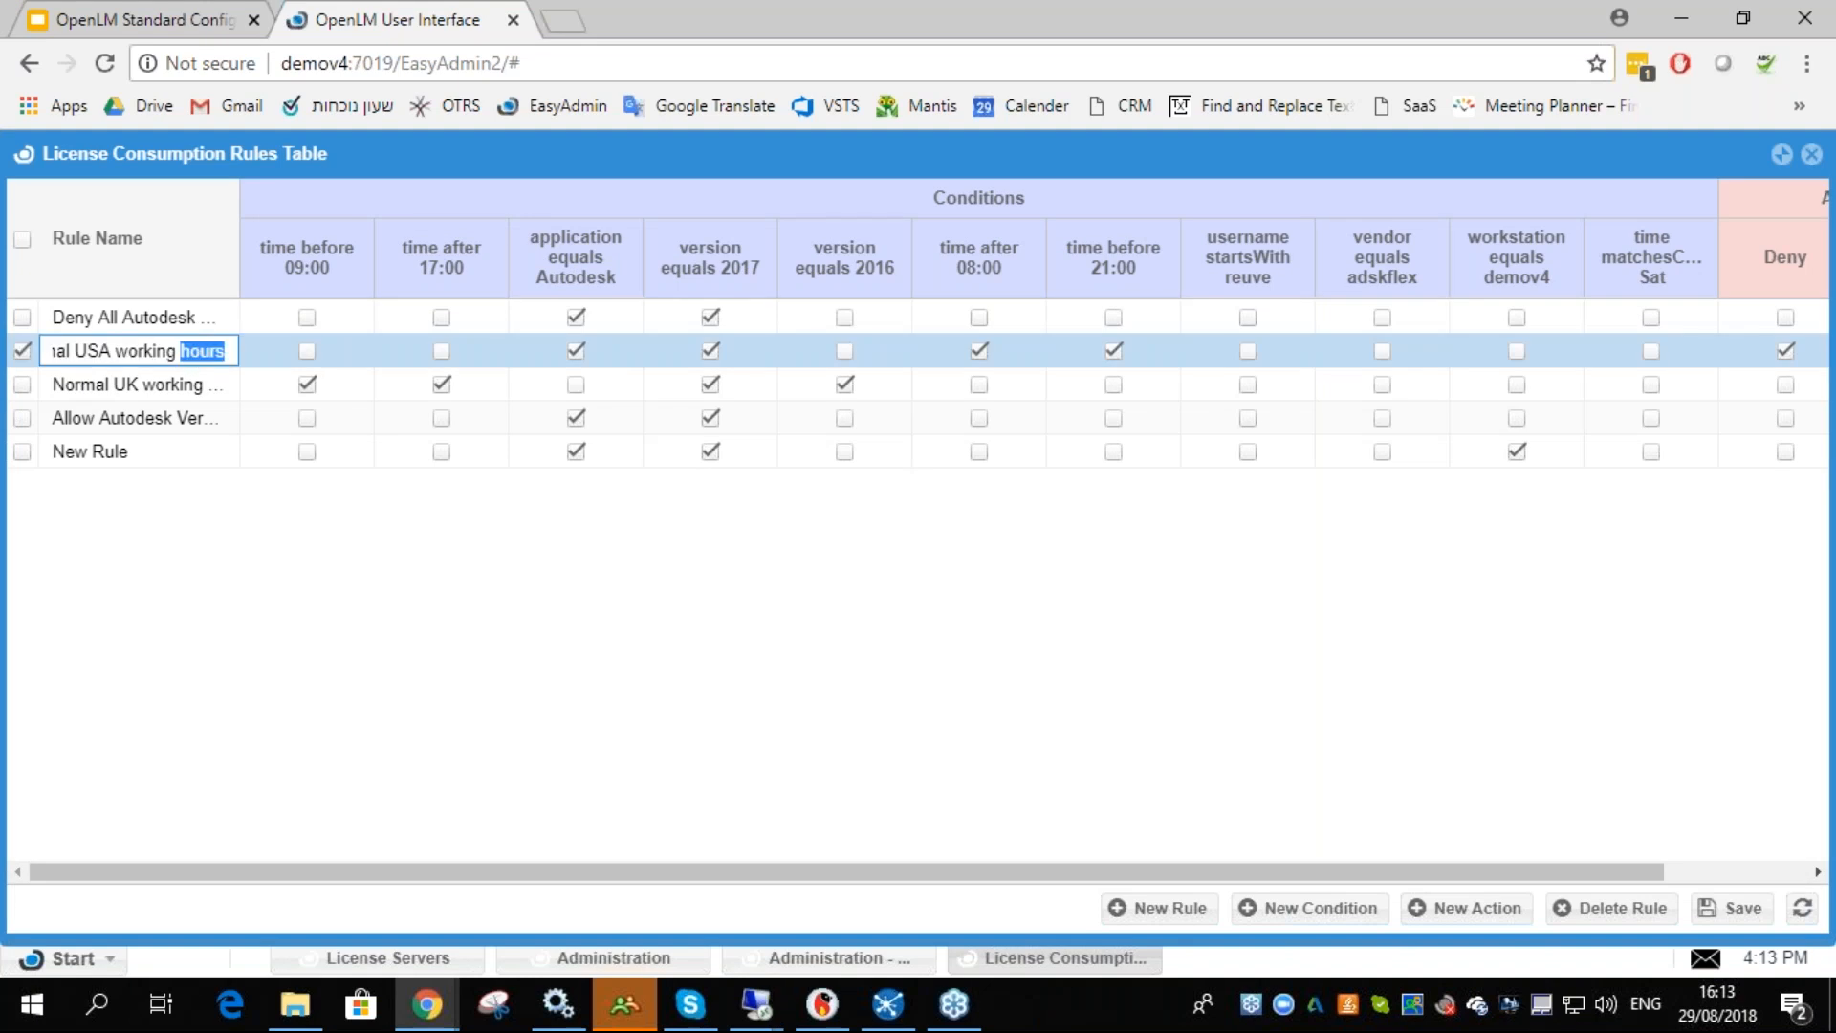
left_click(190, 355)
left_click(223, 572)
left_click(22, 351)
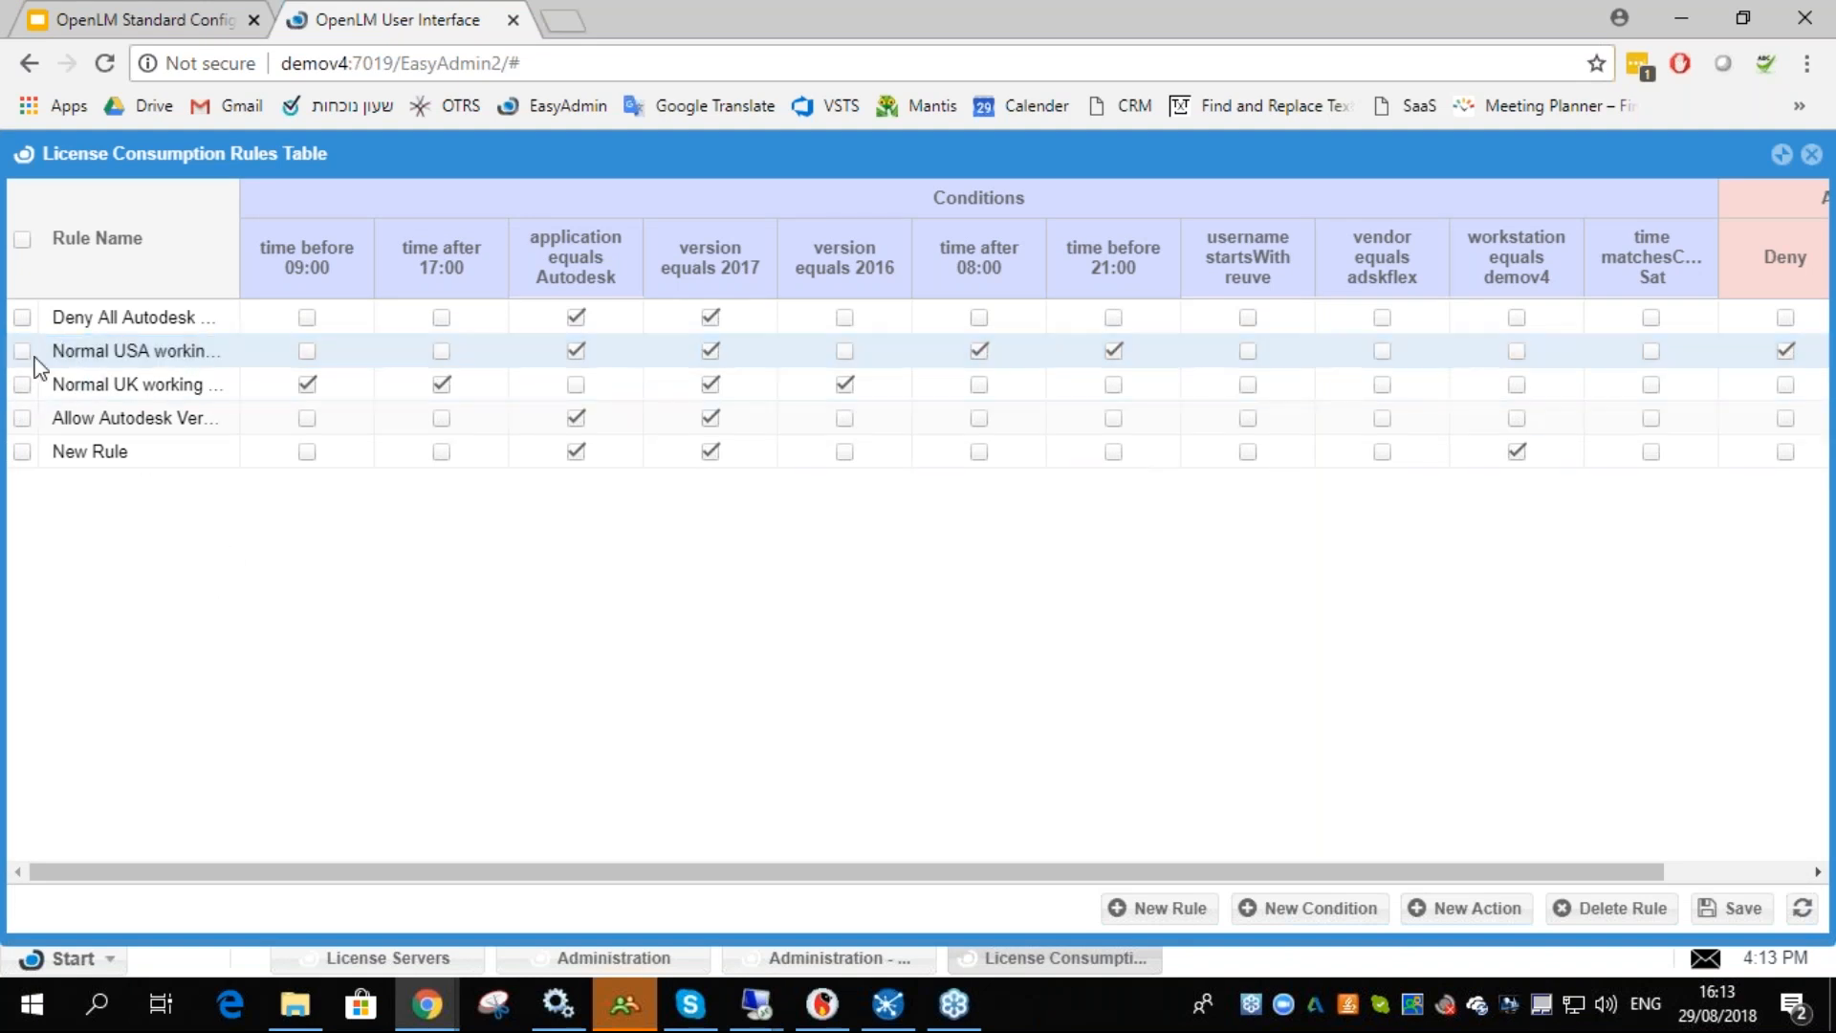
left_click_drag(557, 873, 985, 875)
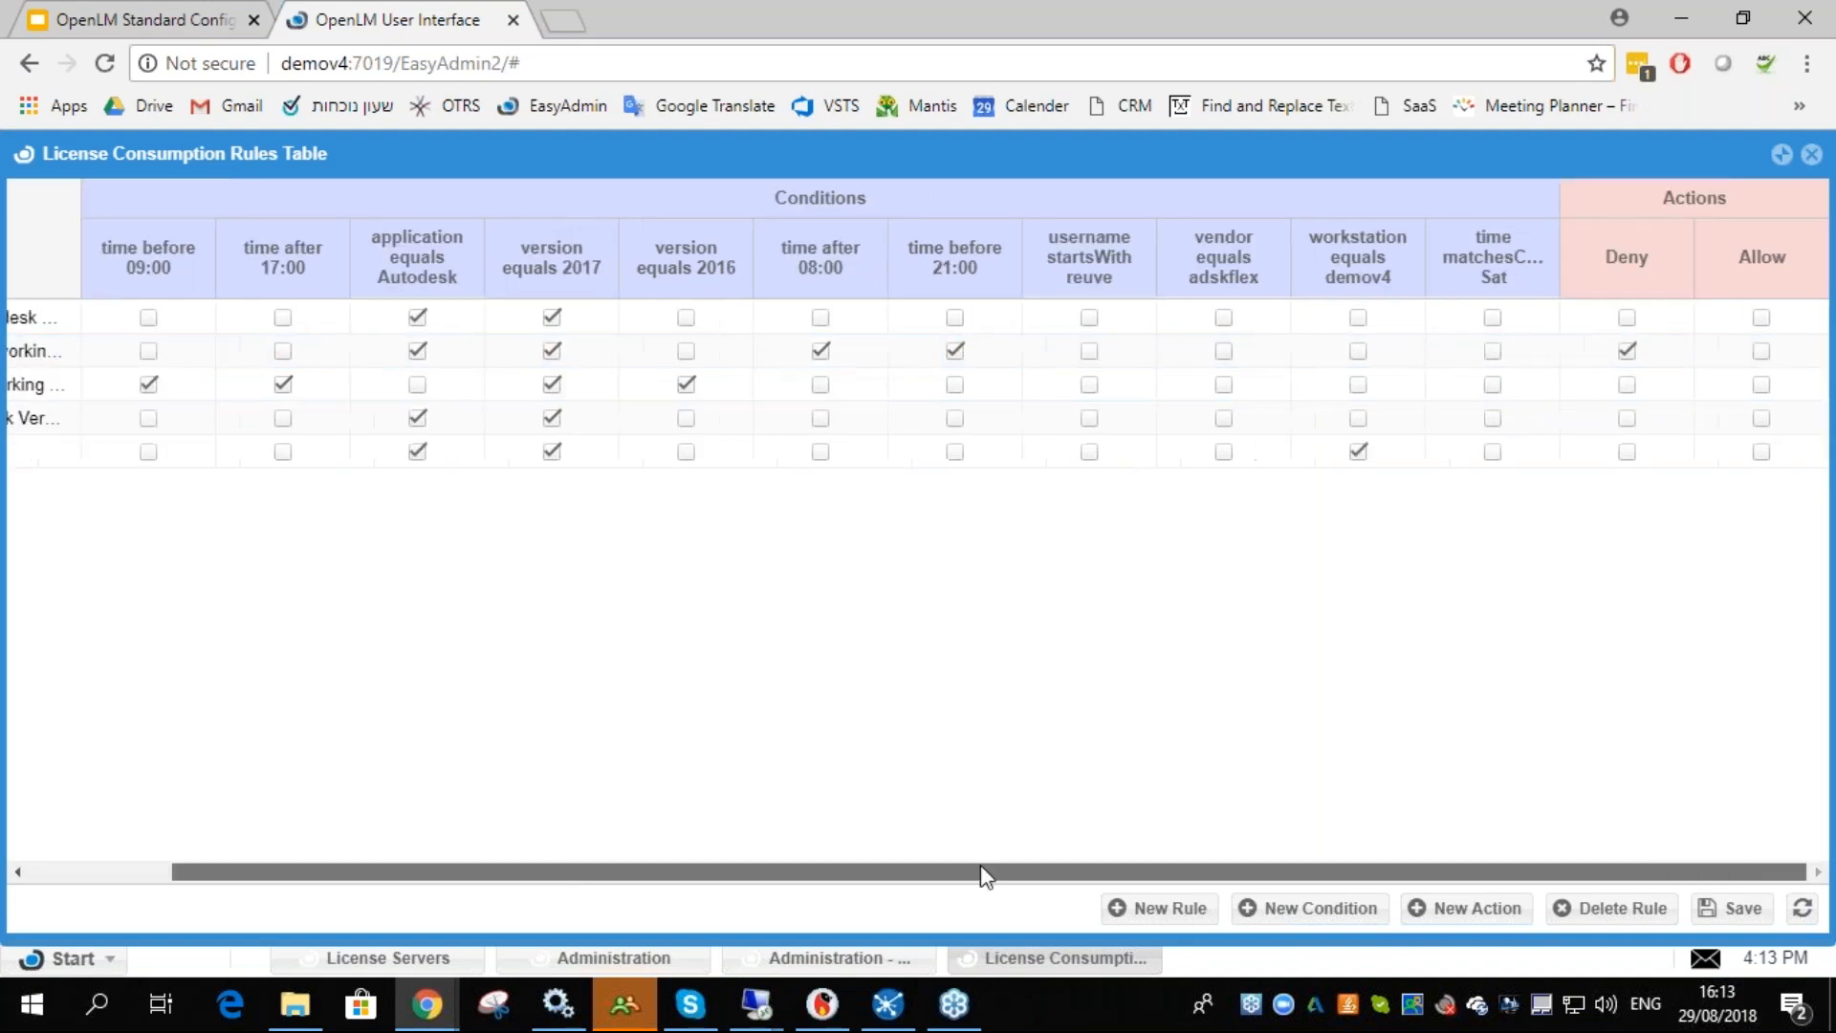
- Review the AutoCAD application limit and reopen the License Consumption Rules Table
left_click(1811, 155)
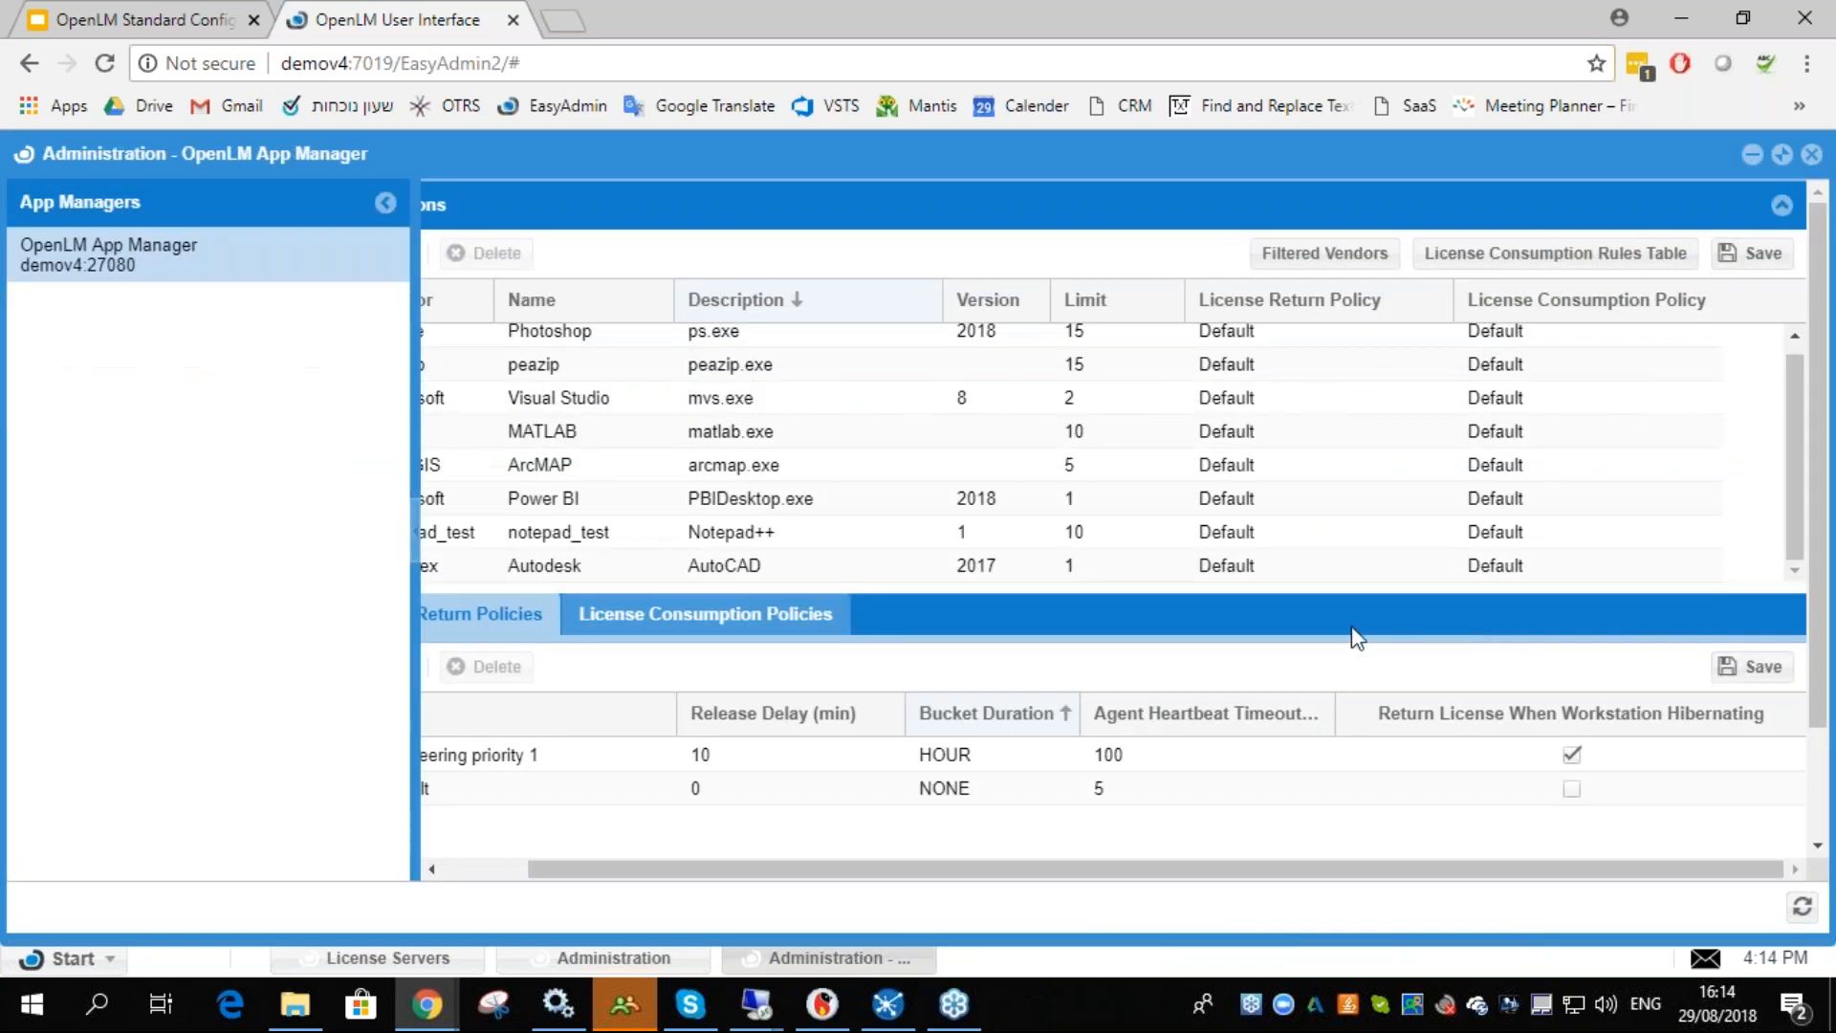
left_click(1091, 567)
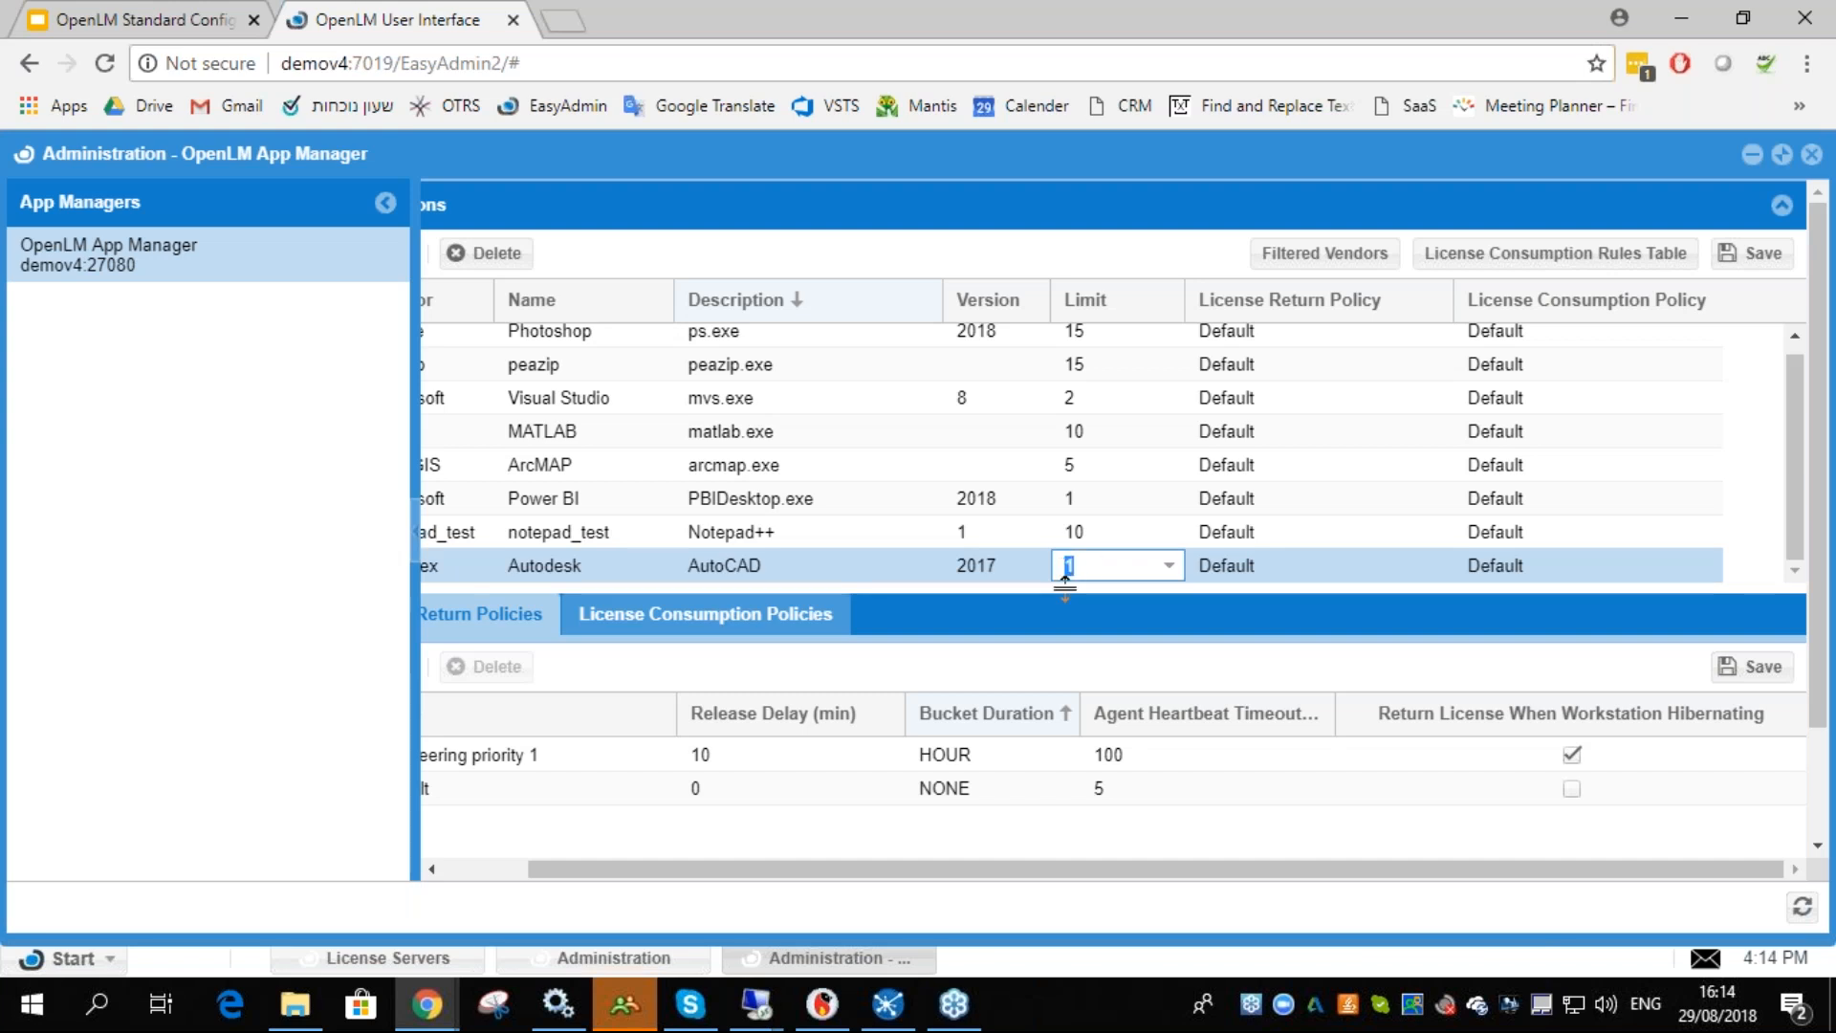
left_click(994, 566)
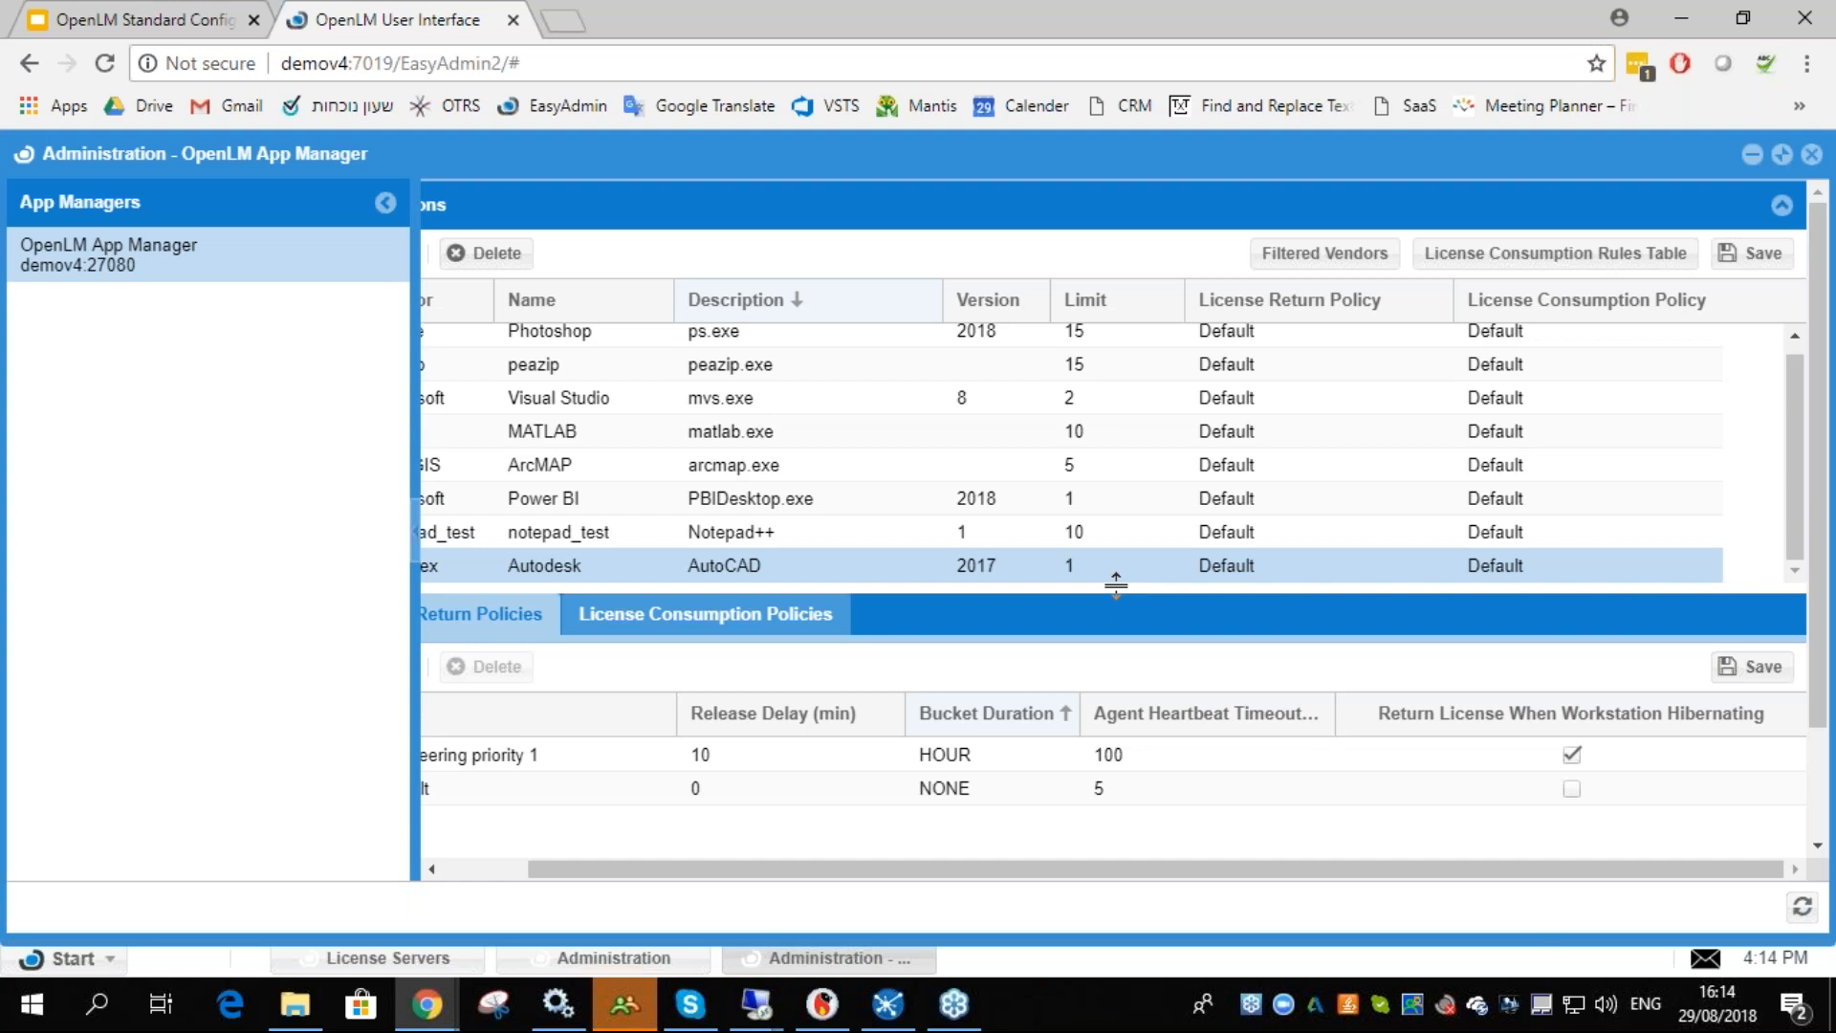
left_click(1555, 253)
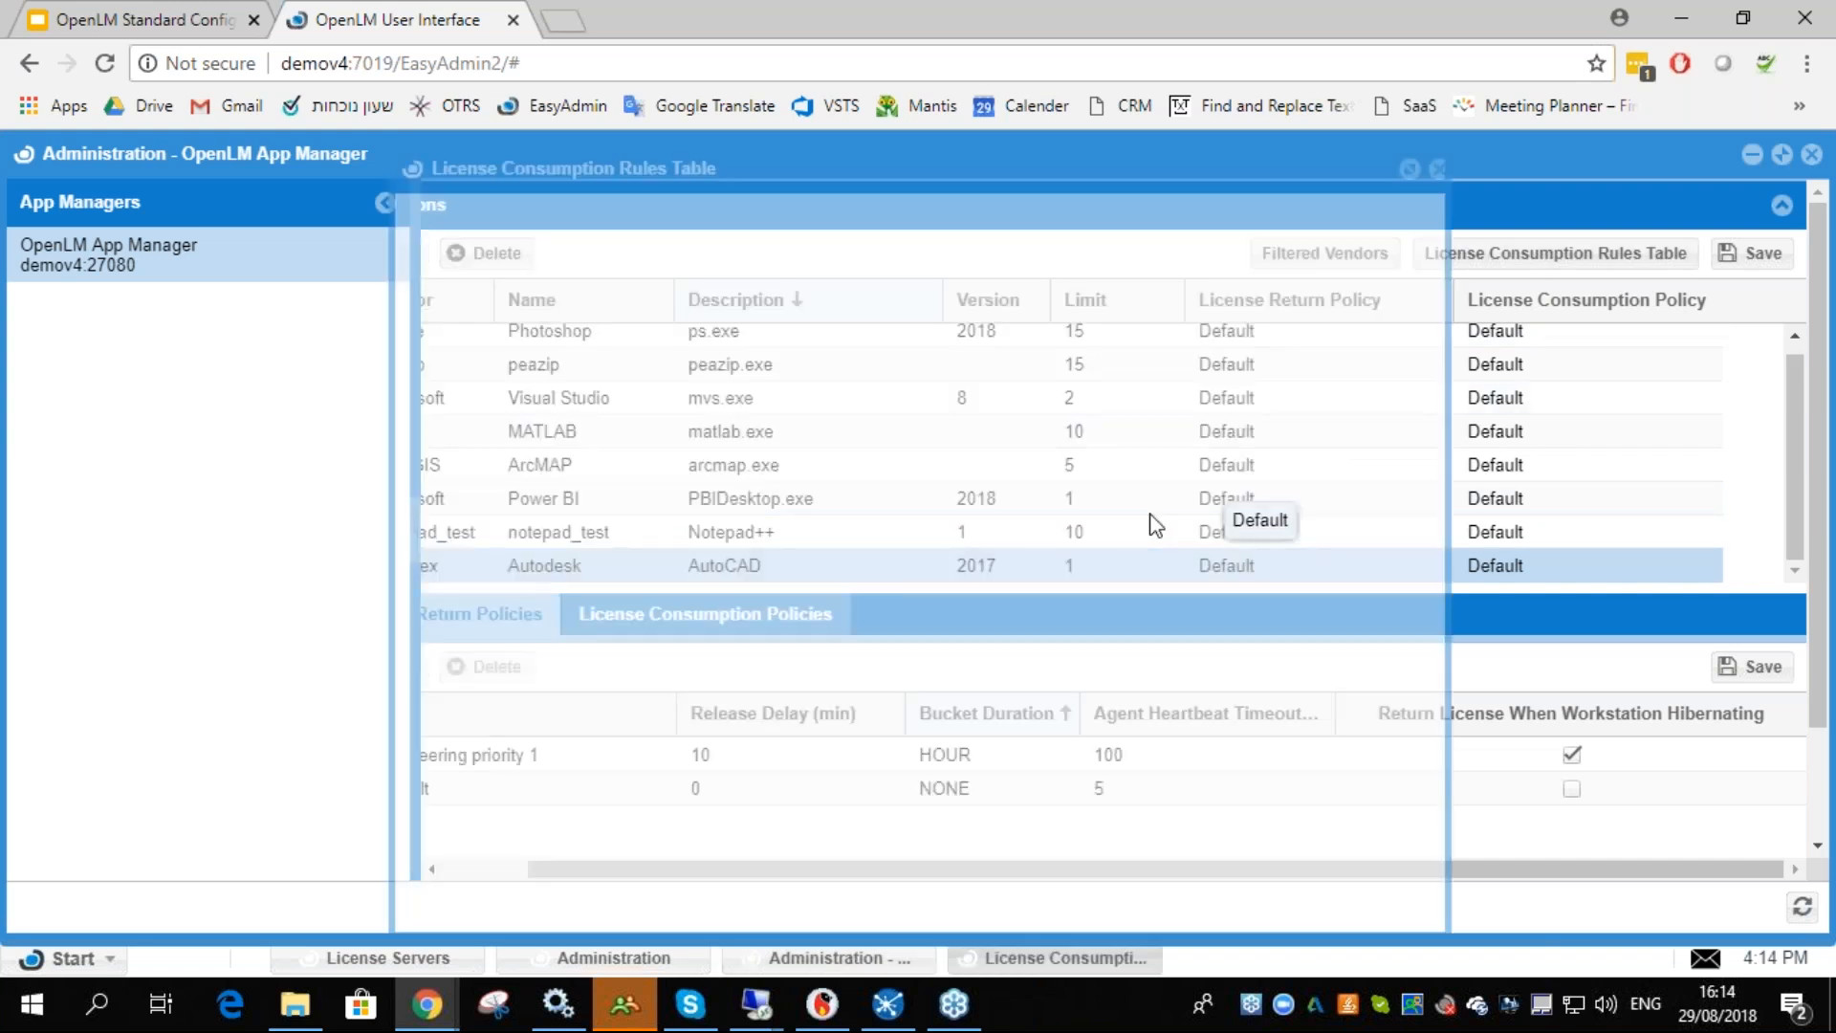
left_click(1019, 157)
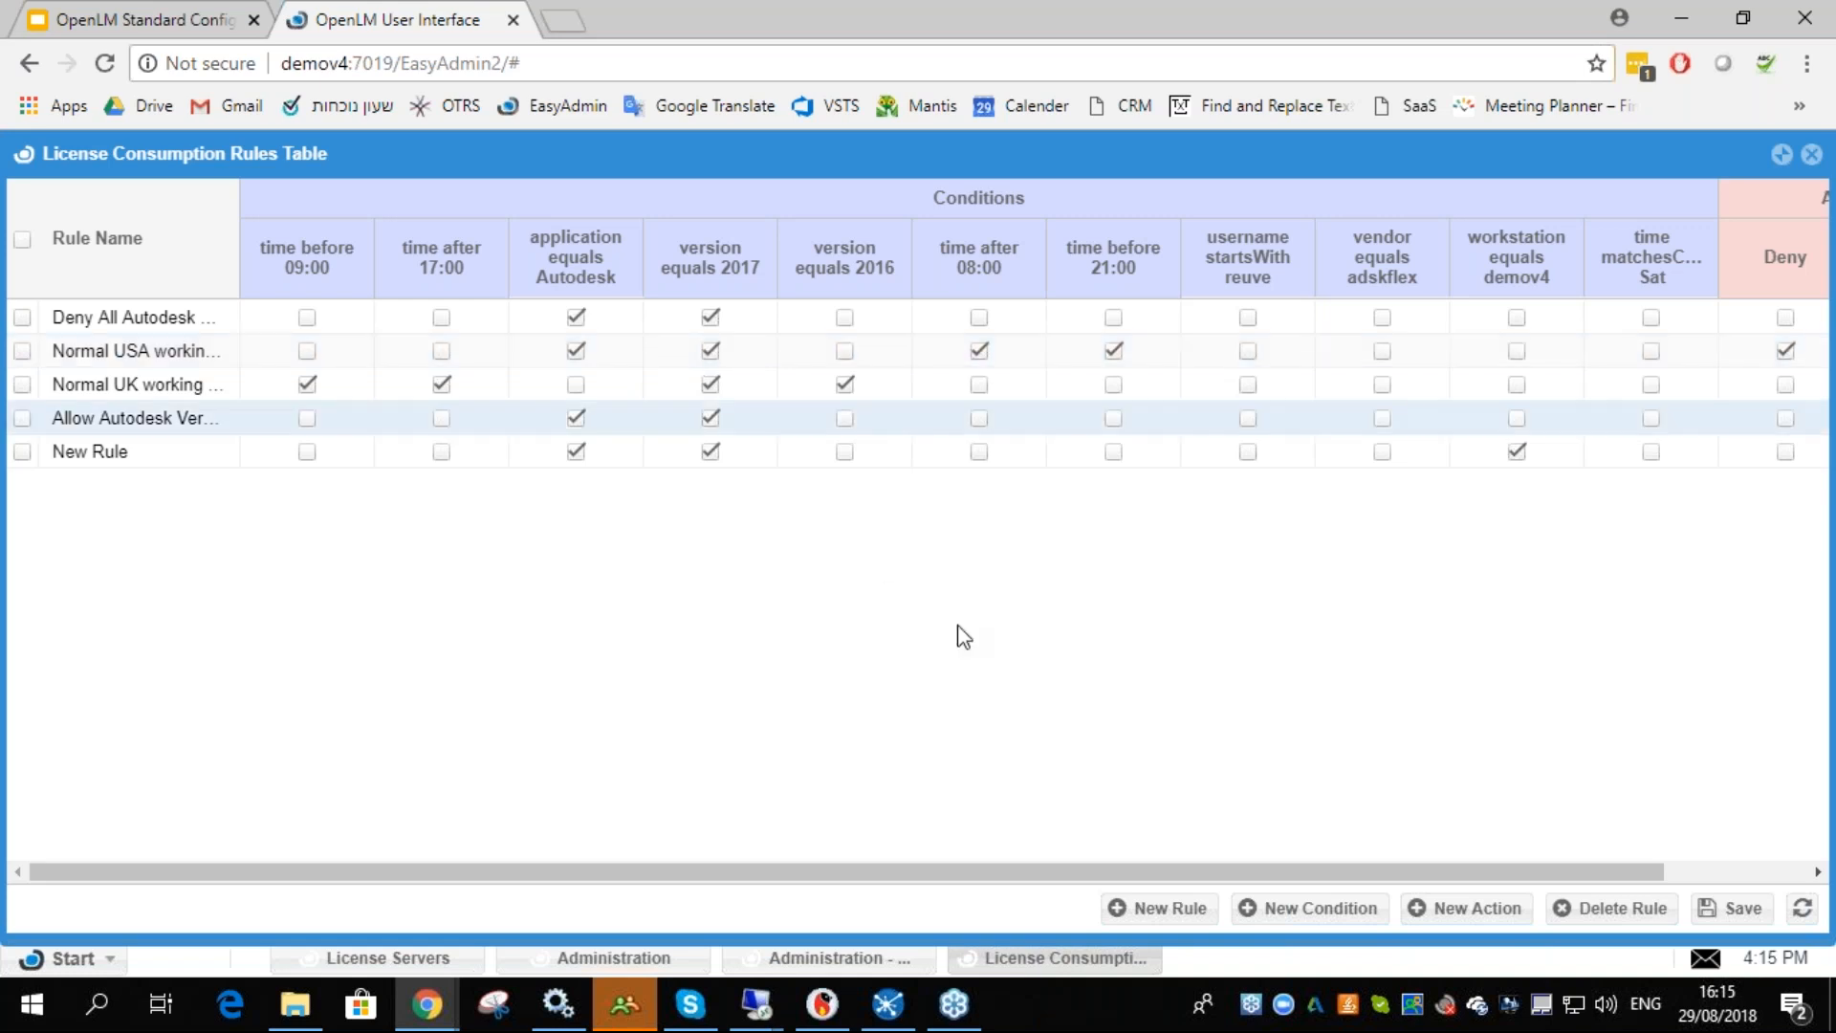
- Switch the Normal USA working rule's action from Deny to Allow and save the rules
left_click(1696, 873)
left_click(1759, 354)
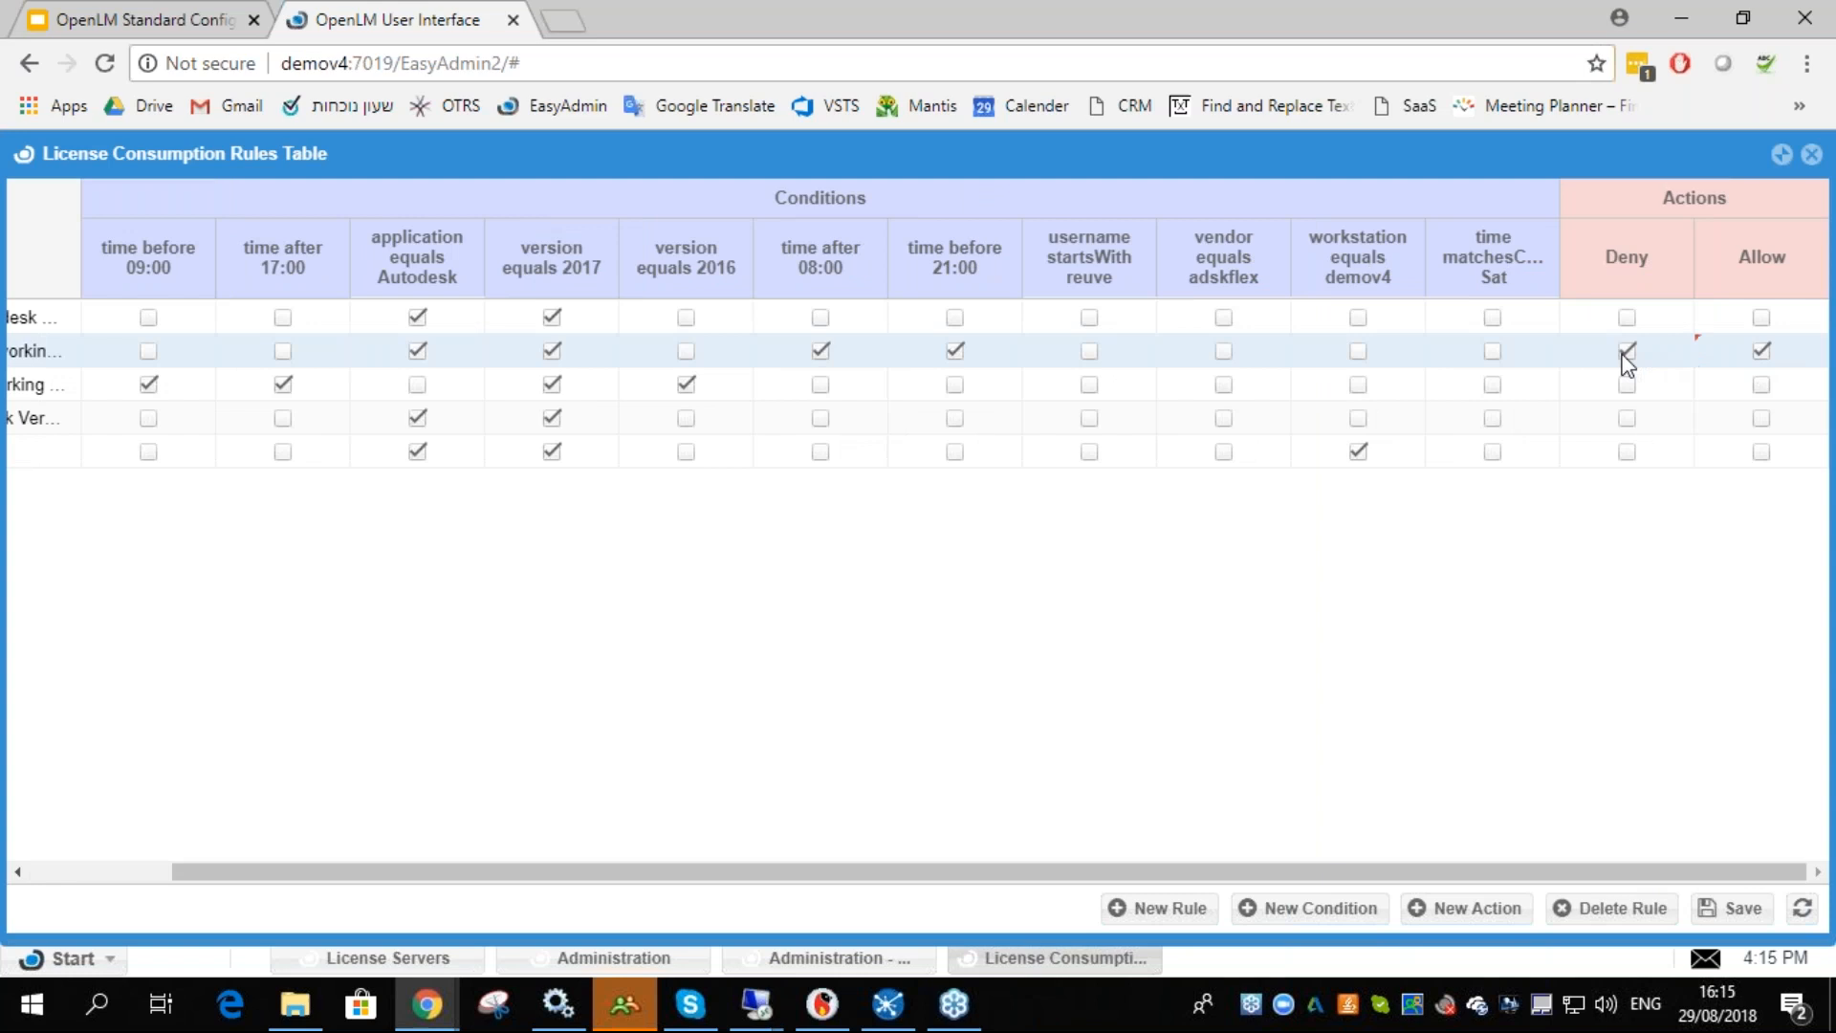
left_click(1624, 354)
left_click(1731, 908)
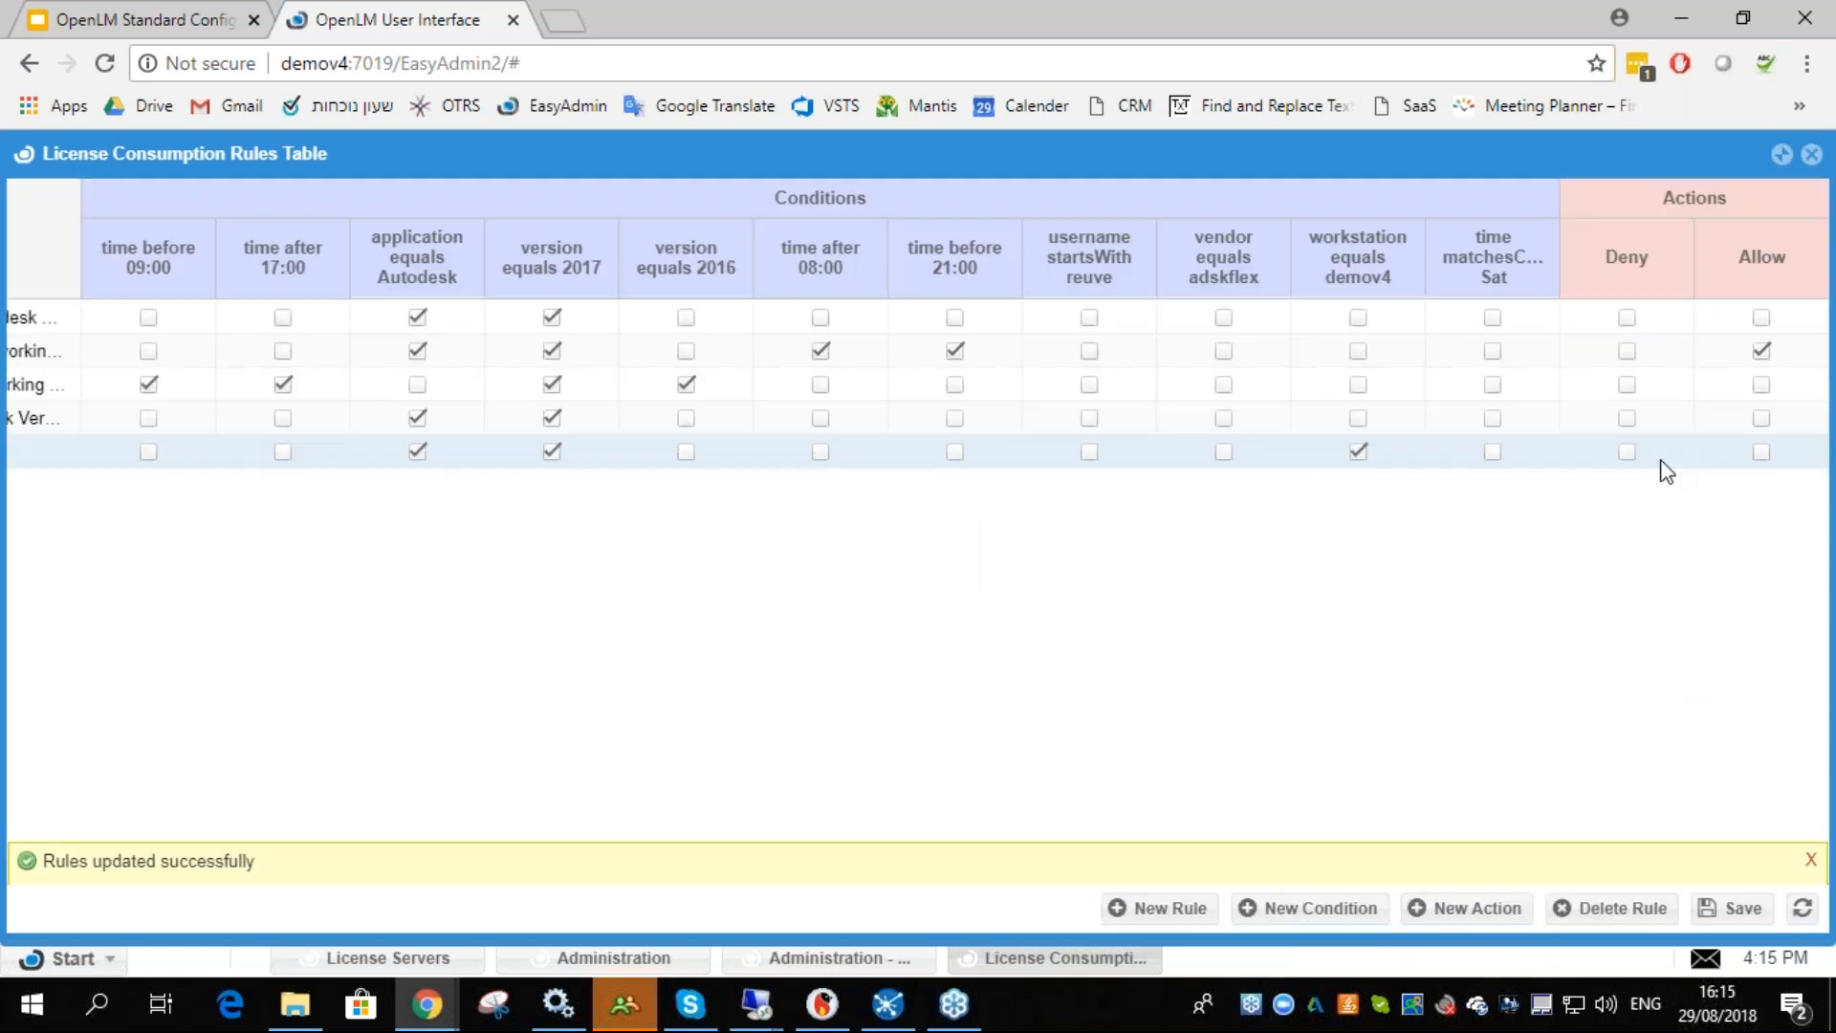
left_click(1809, 858)
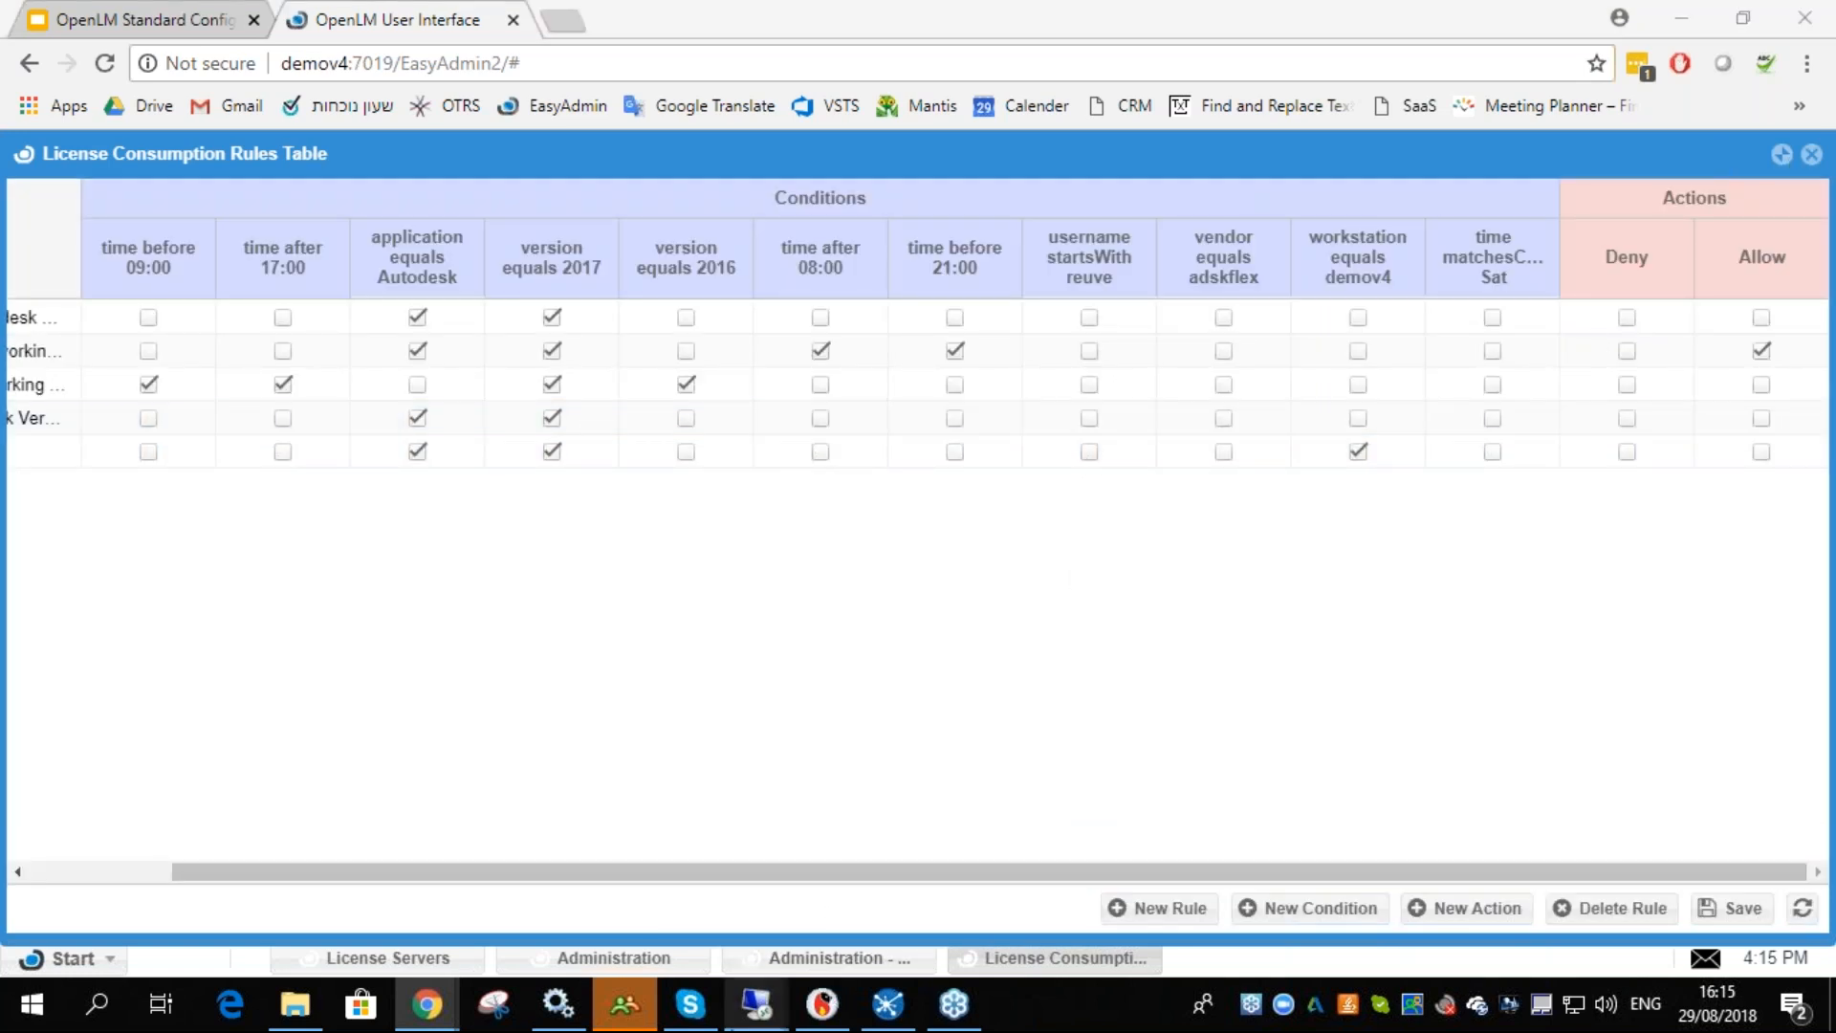
- Launch AutoCAD 2017 on the demov4 remote desktop and minimize its window
mouse_move(755, 1004)
left_click(990, 893)
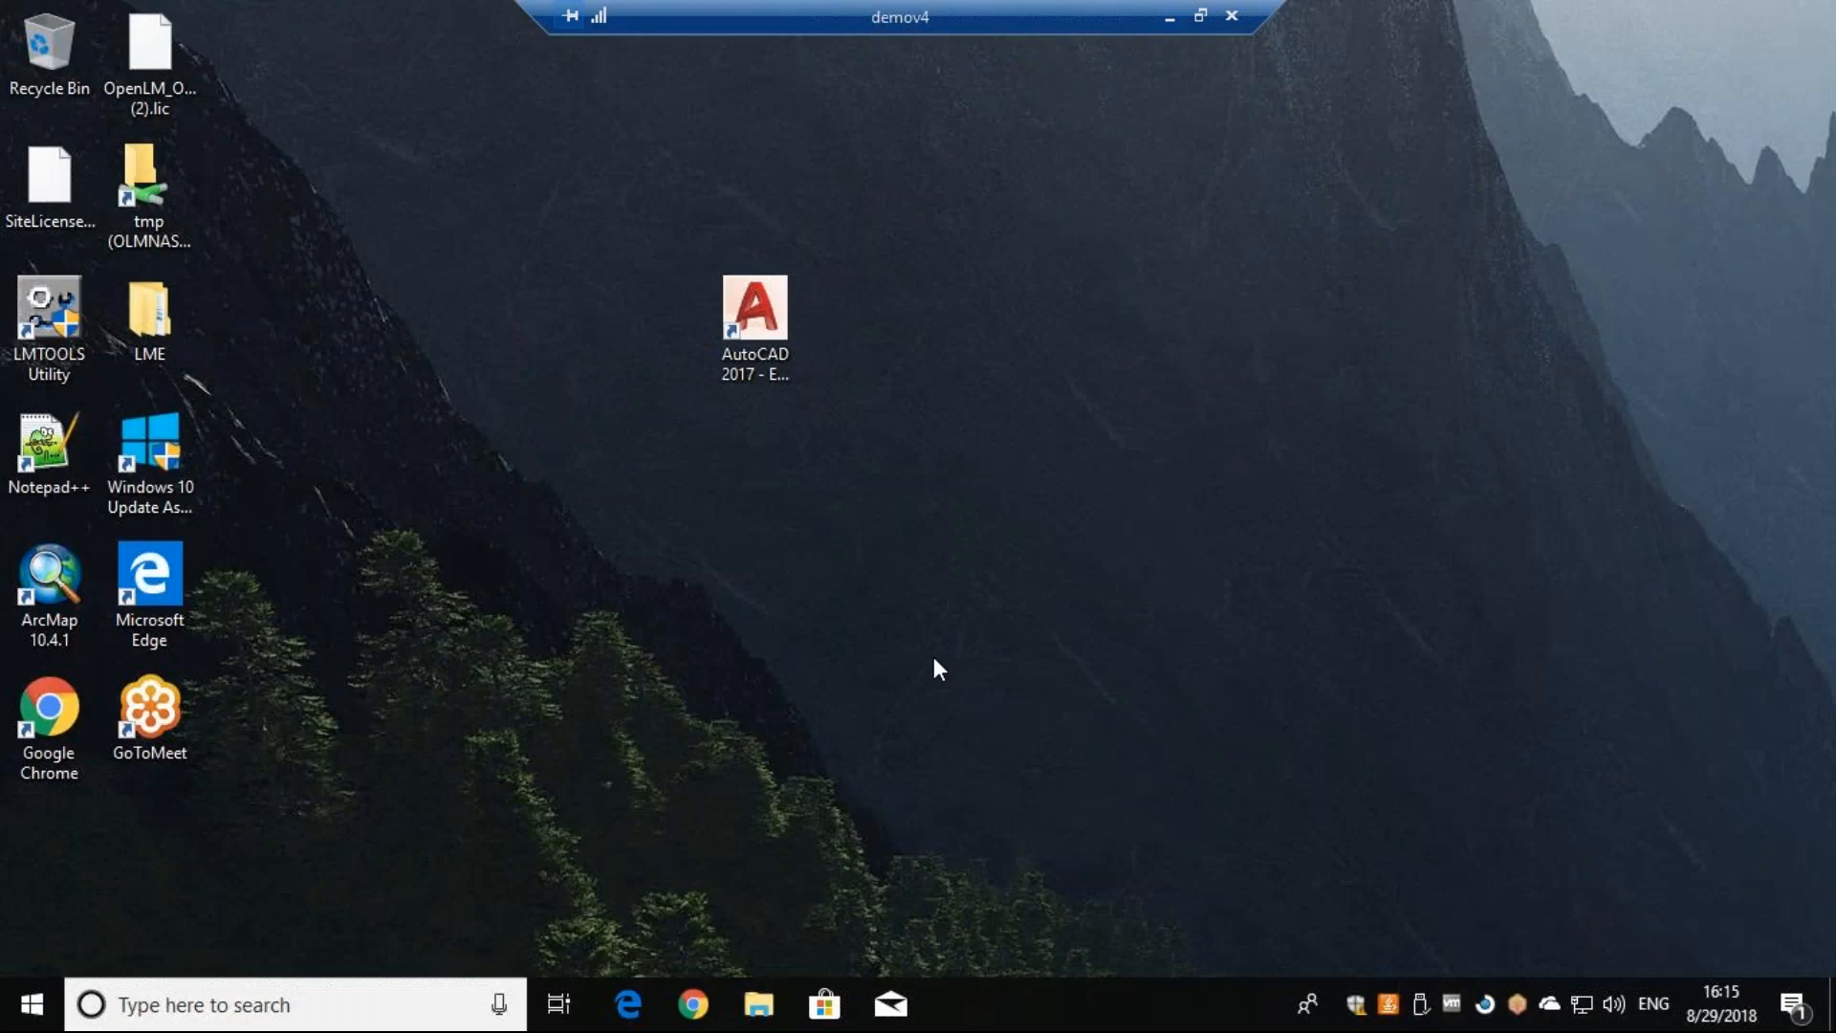
double_click(755, 316)
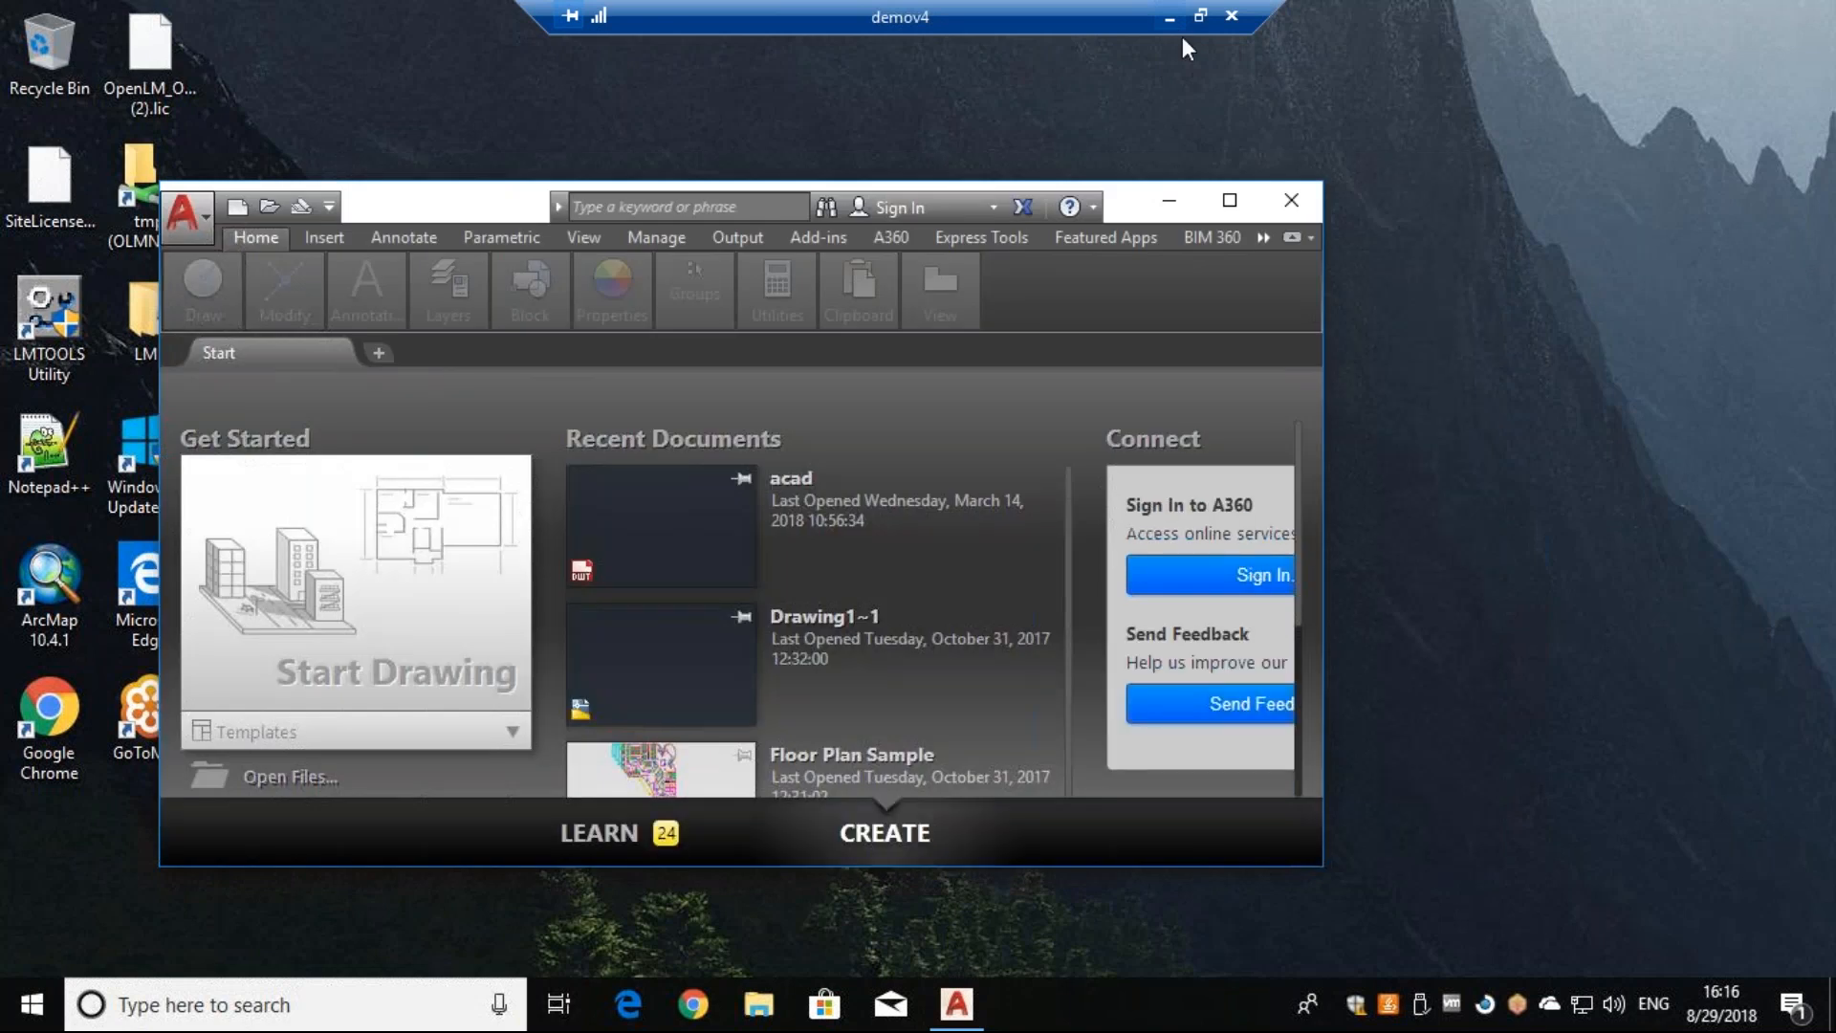
left_click(1168, 200)
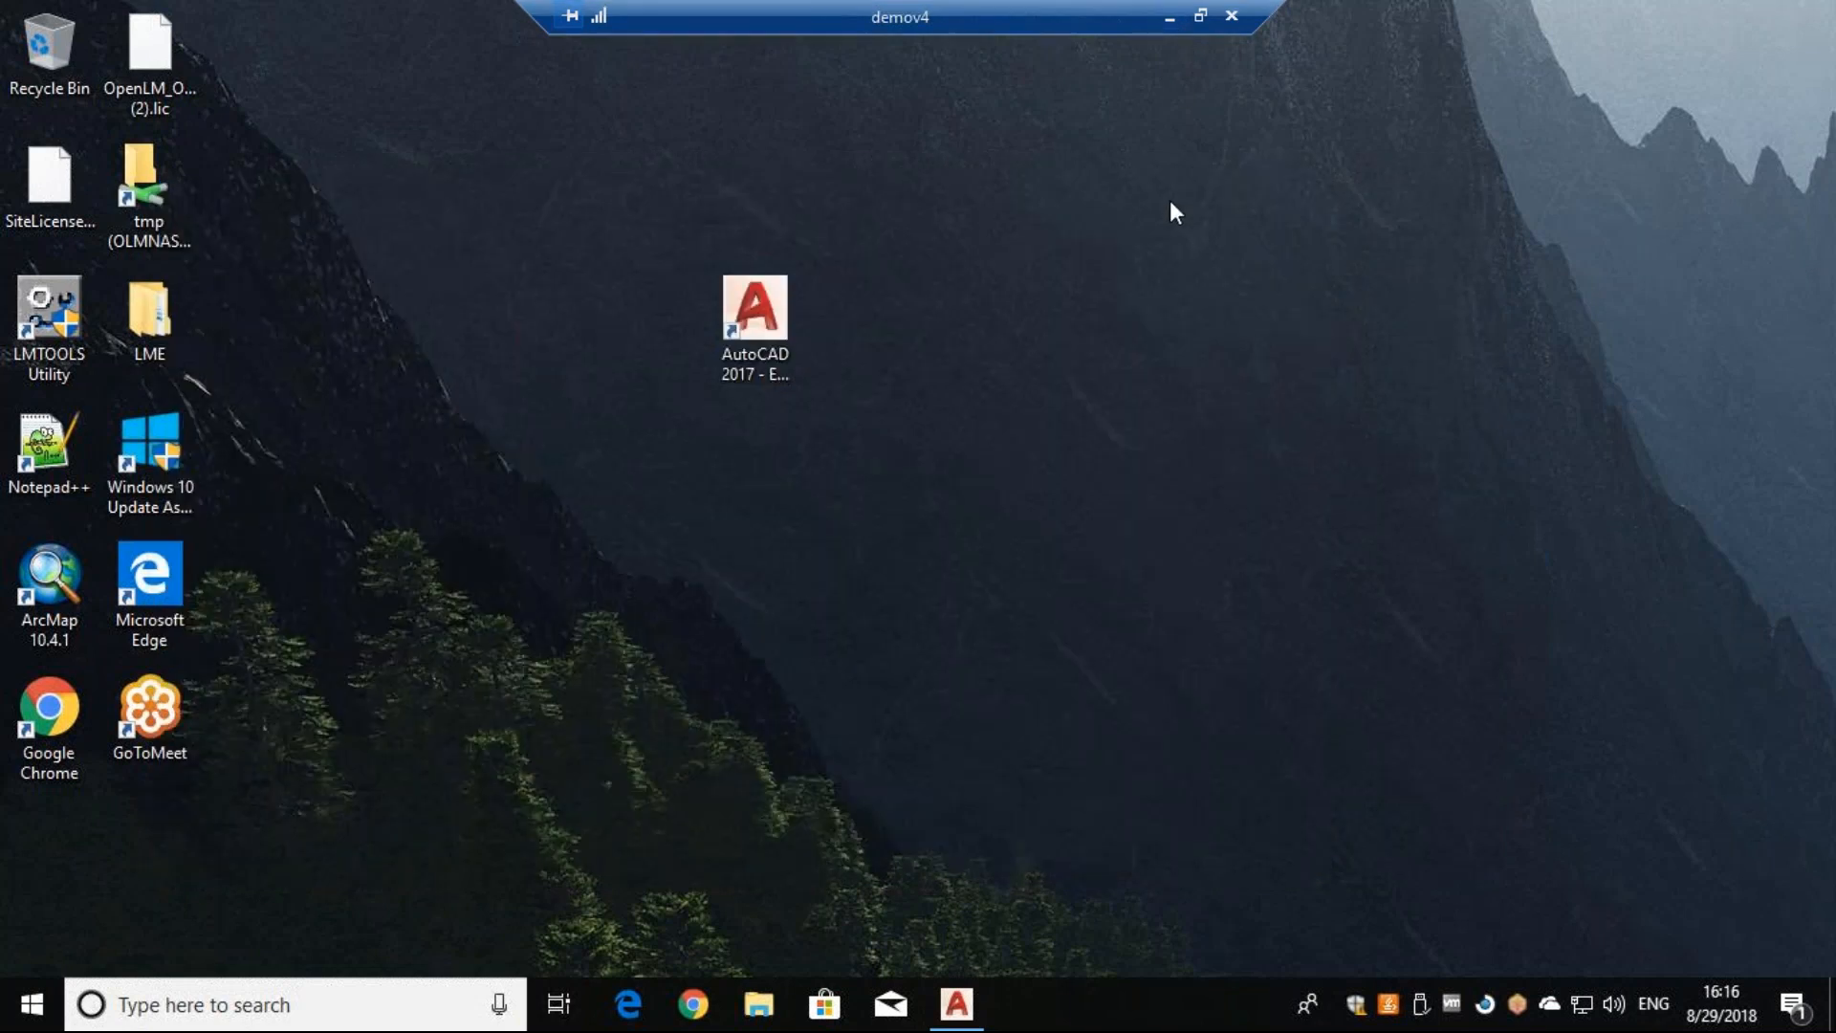
- Close the rules table and switch to the win10demo remote desktop session
left_click(1165, 16)
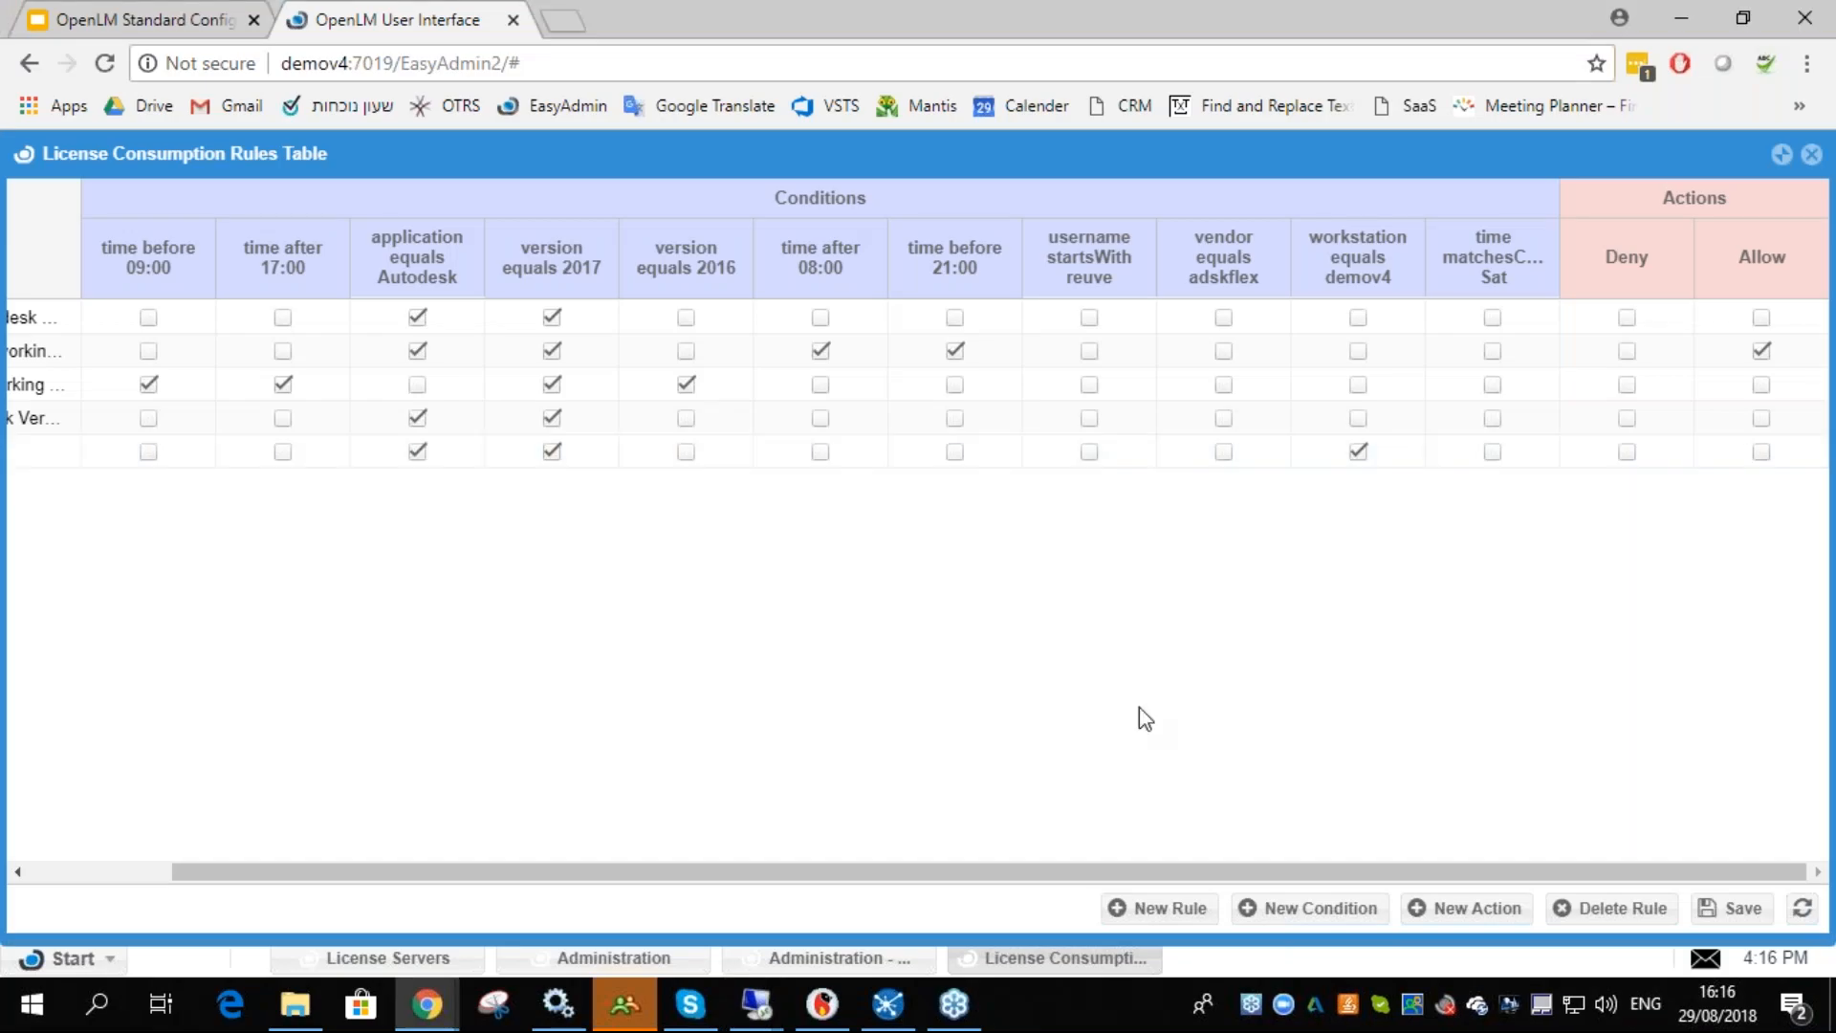
left_click(1811, 154)
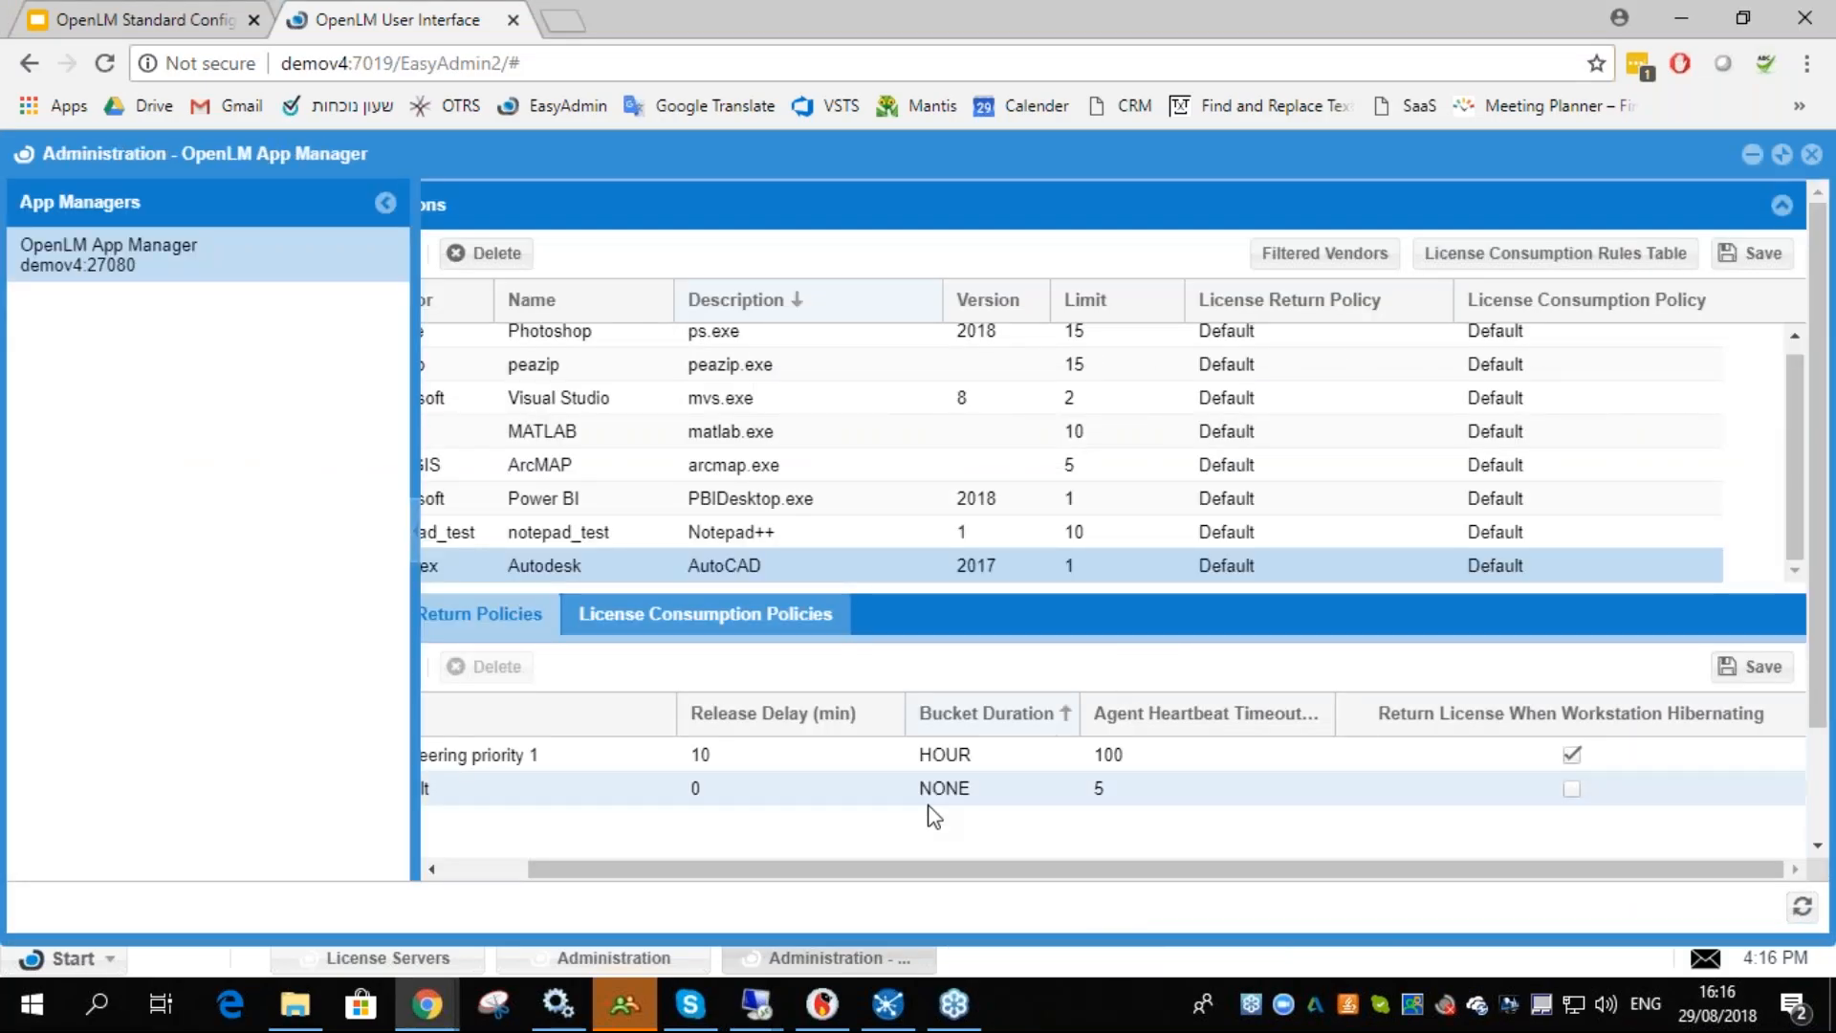
left_click_drag(891, 868, 670, 861)
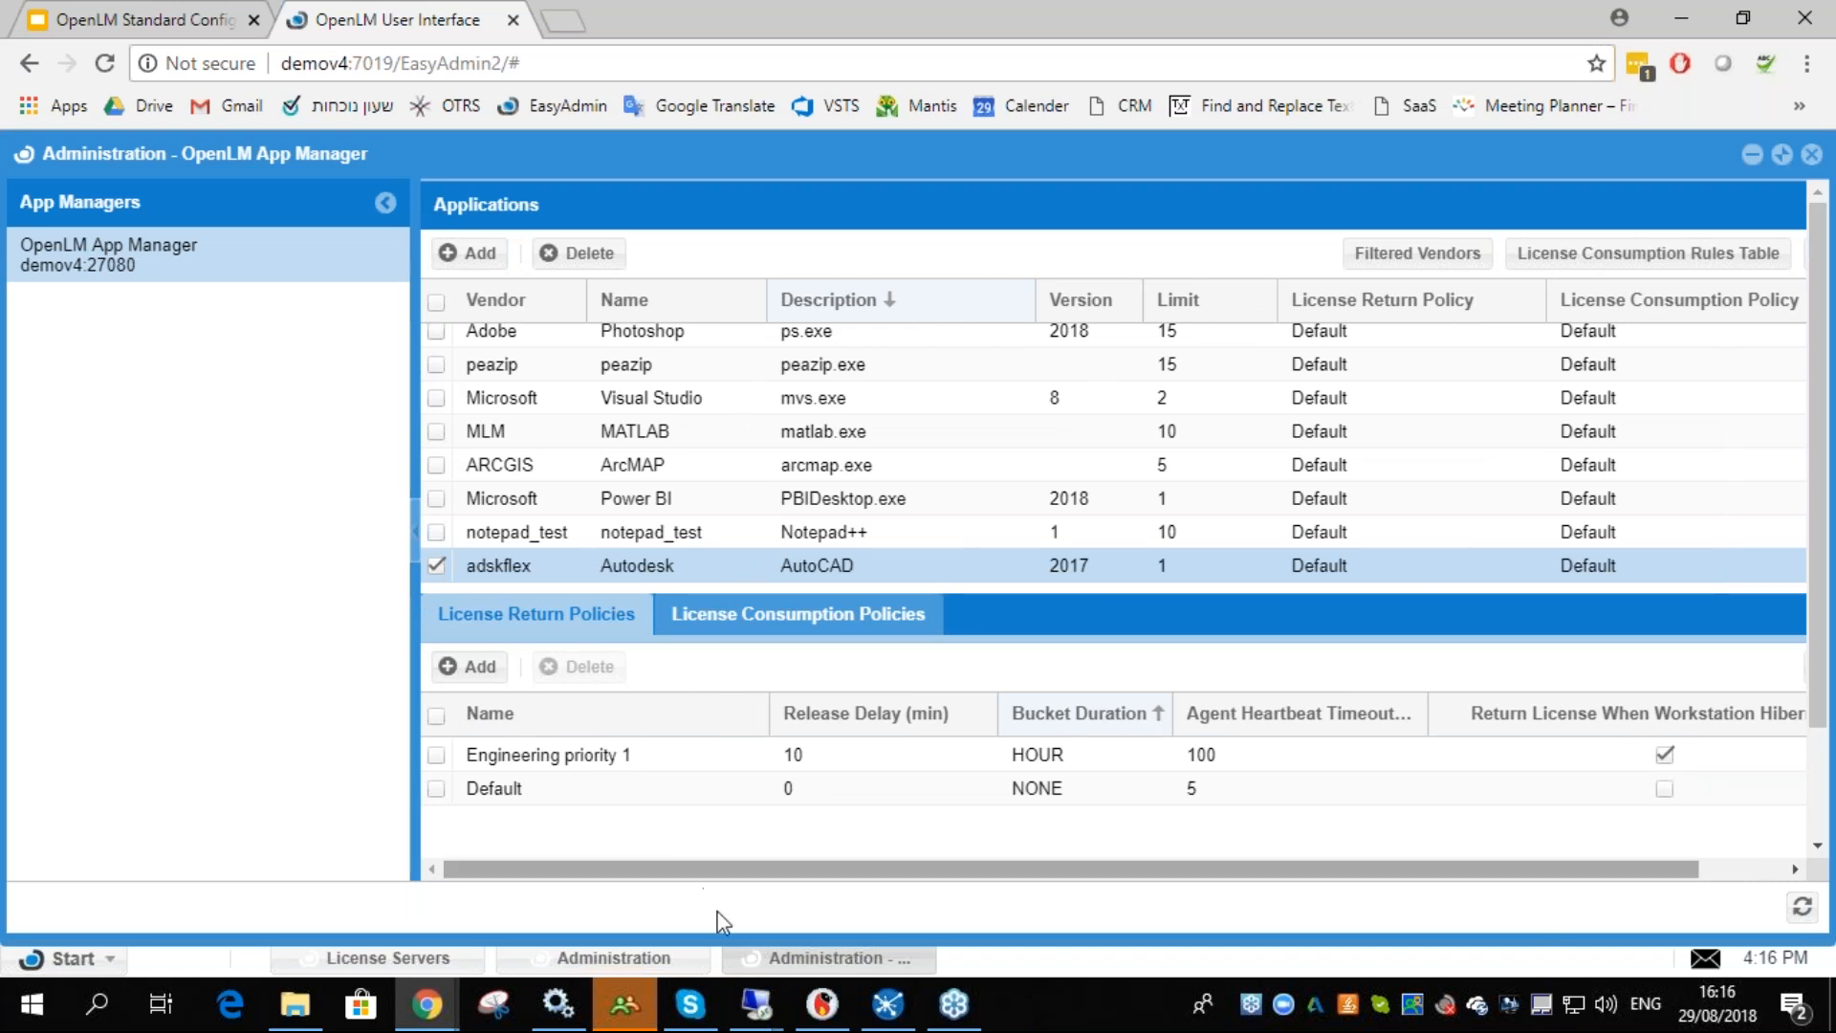
left_click(756, 1004)
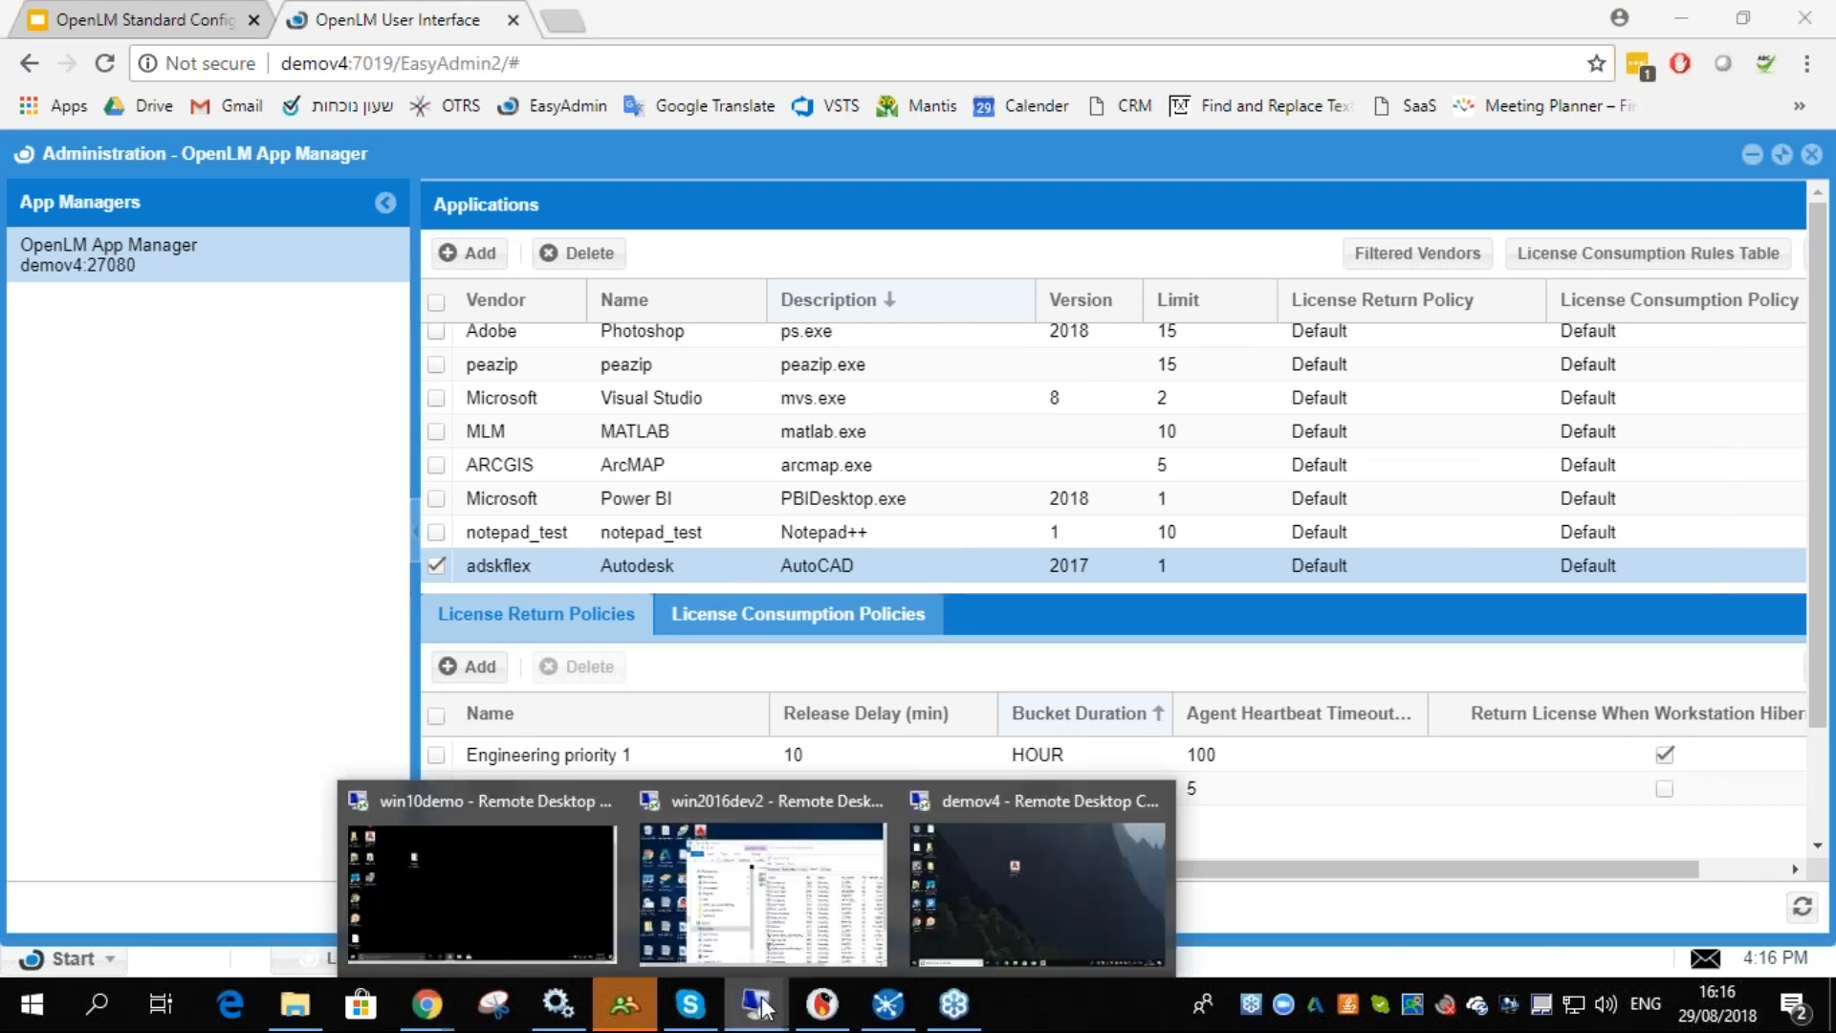
left_click(552, 870)
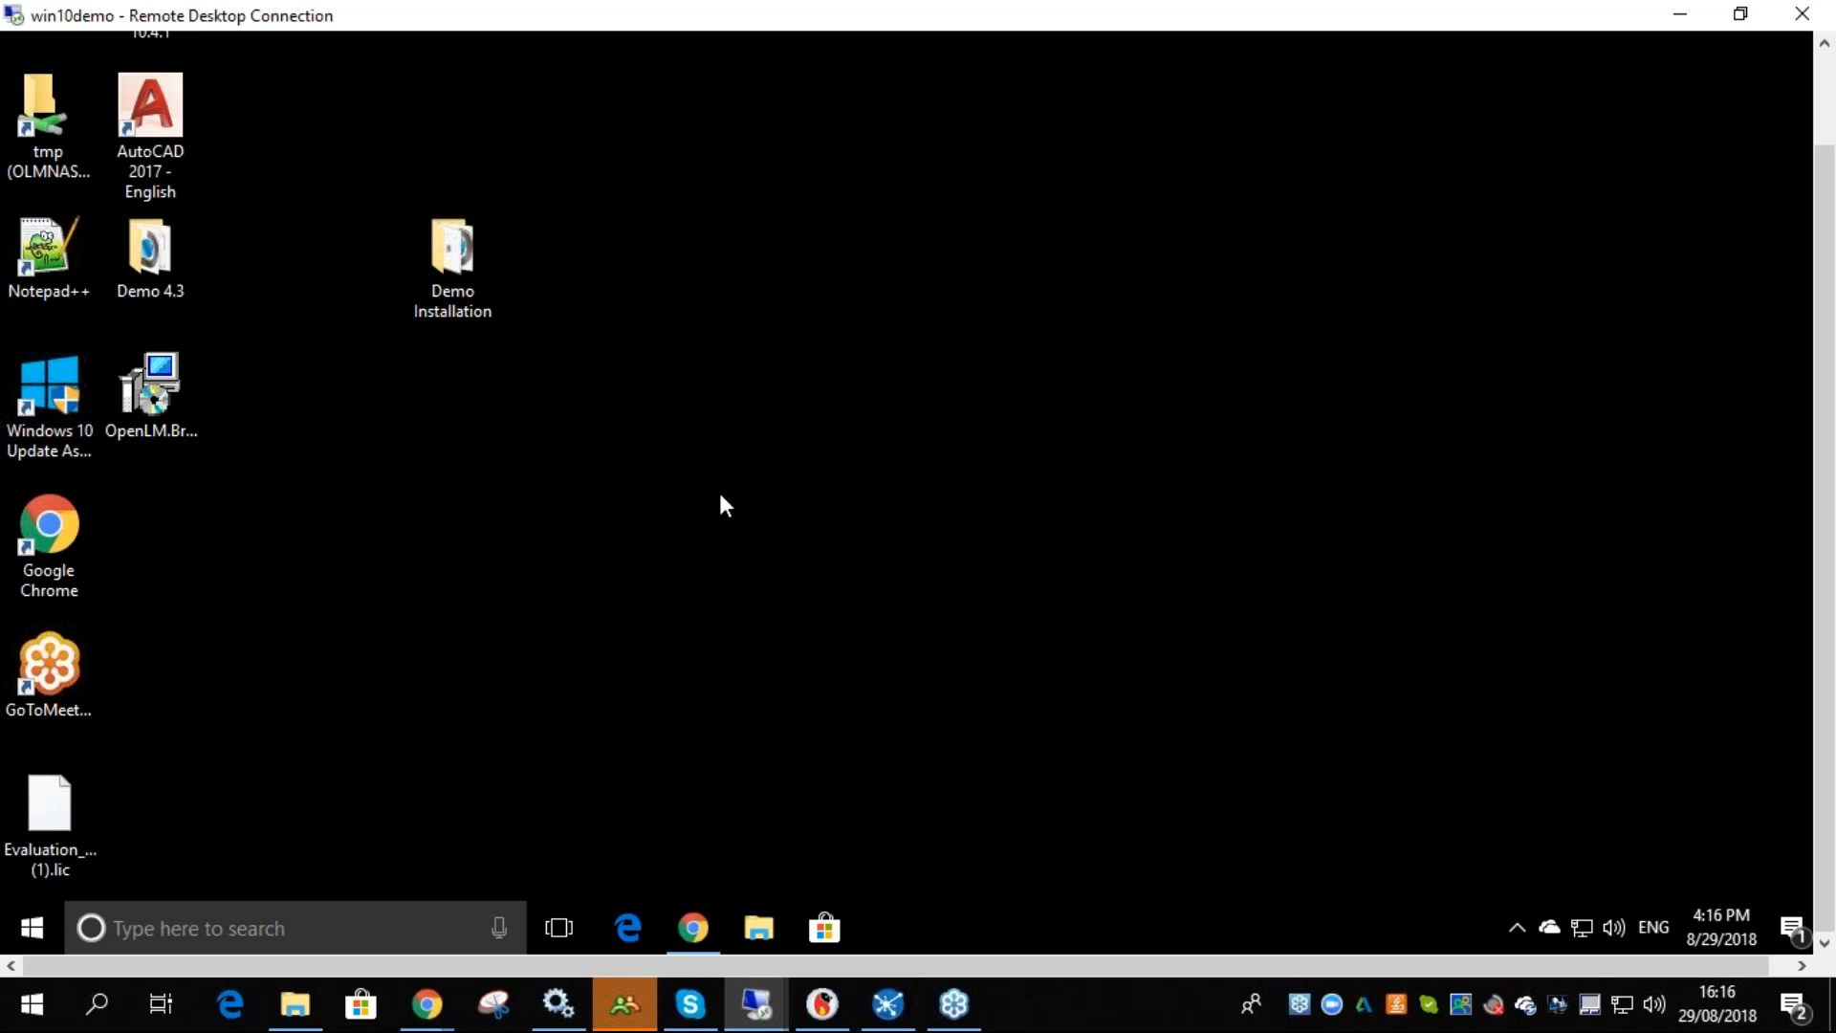
- Open the Demo 4.3 folder on the win10demo desktop and enlarge its window
left_click(153, 257)
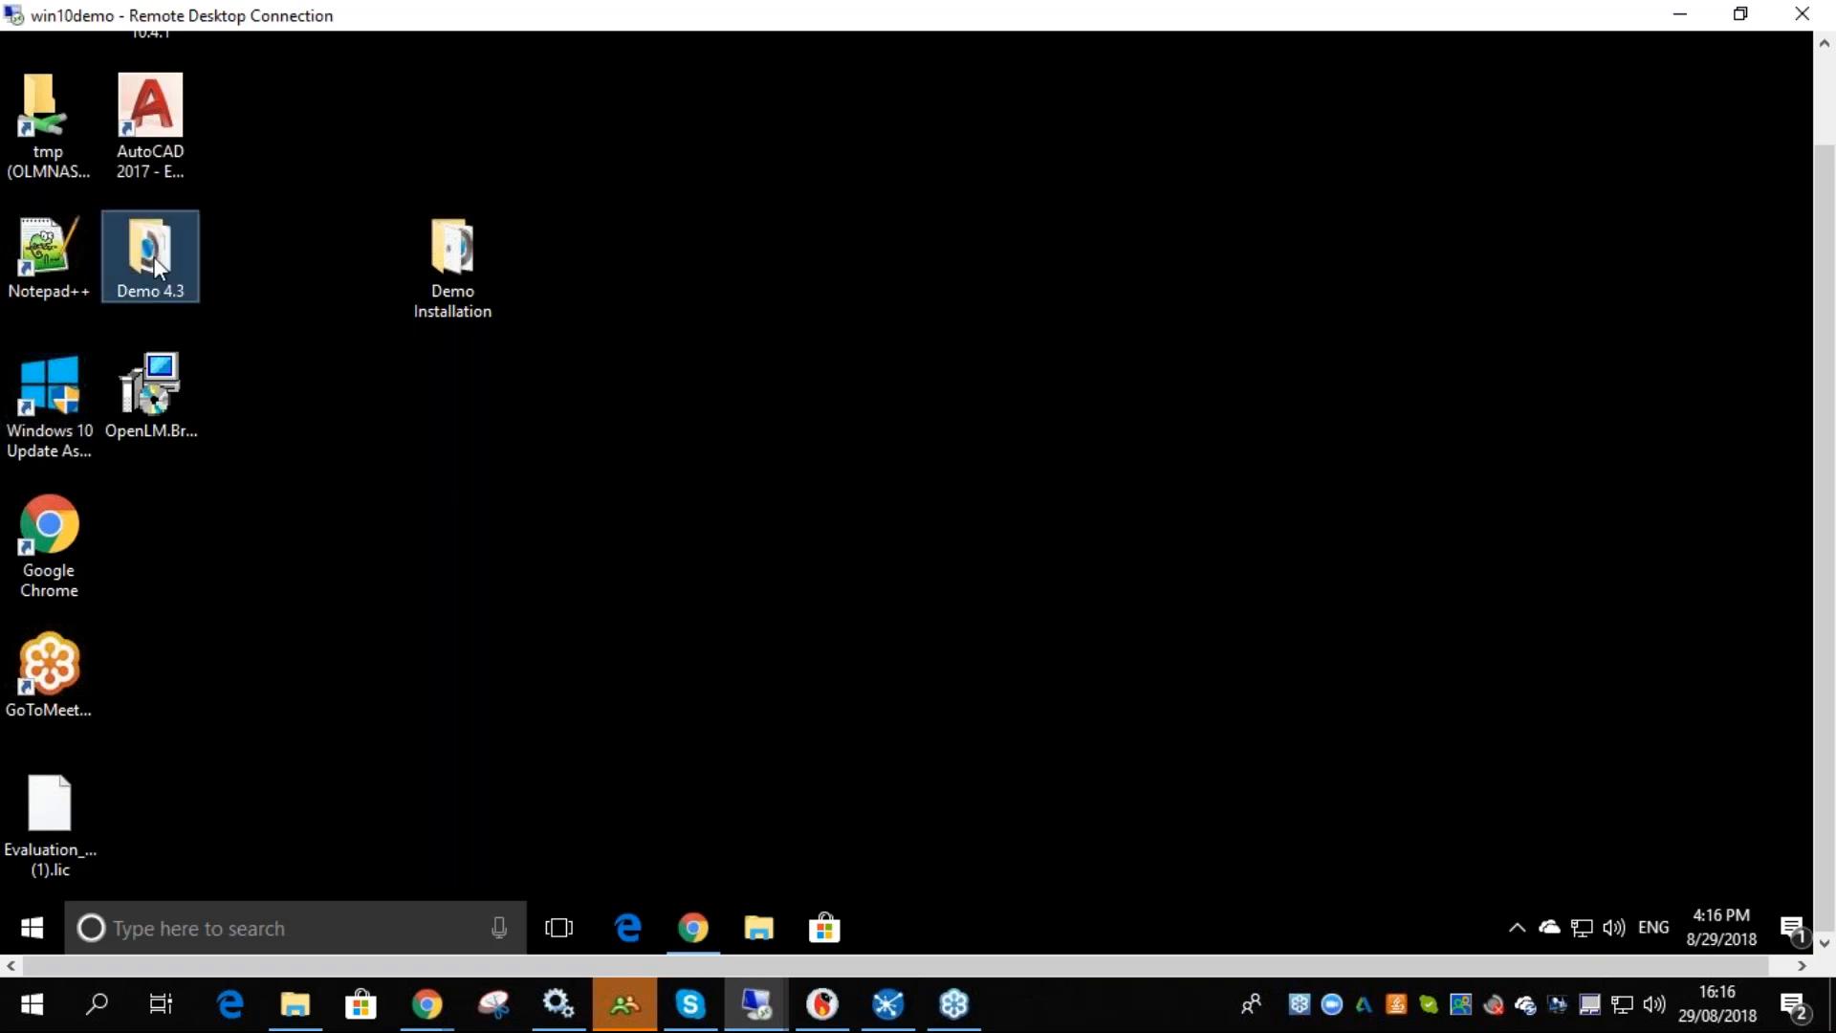
double_click(158, 285)
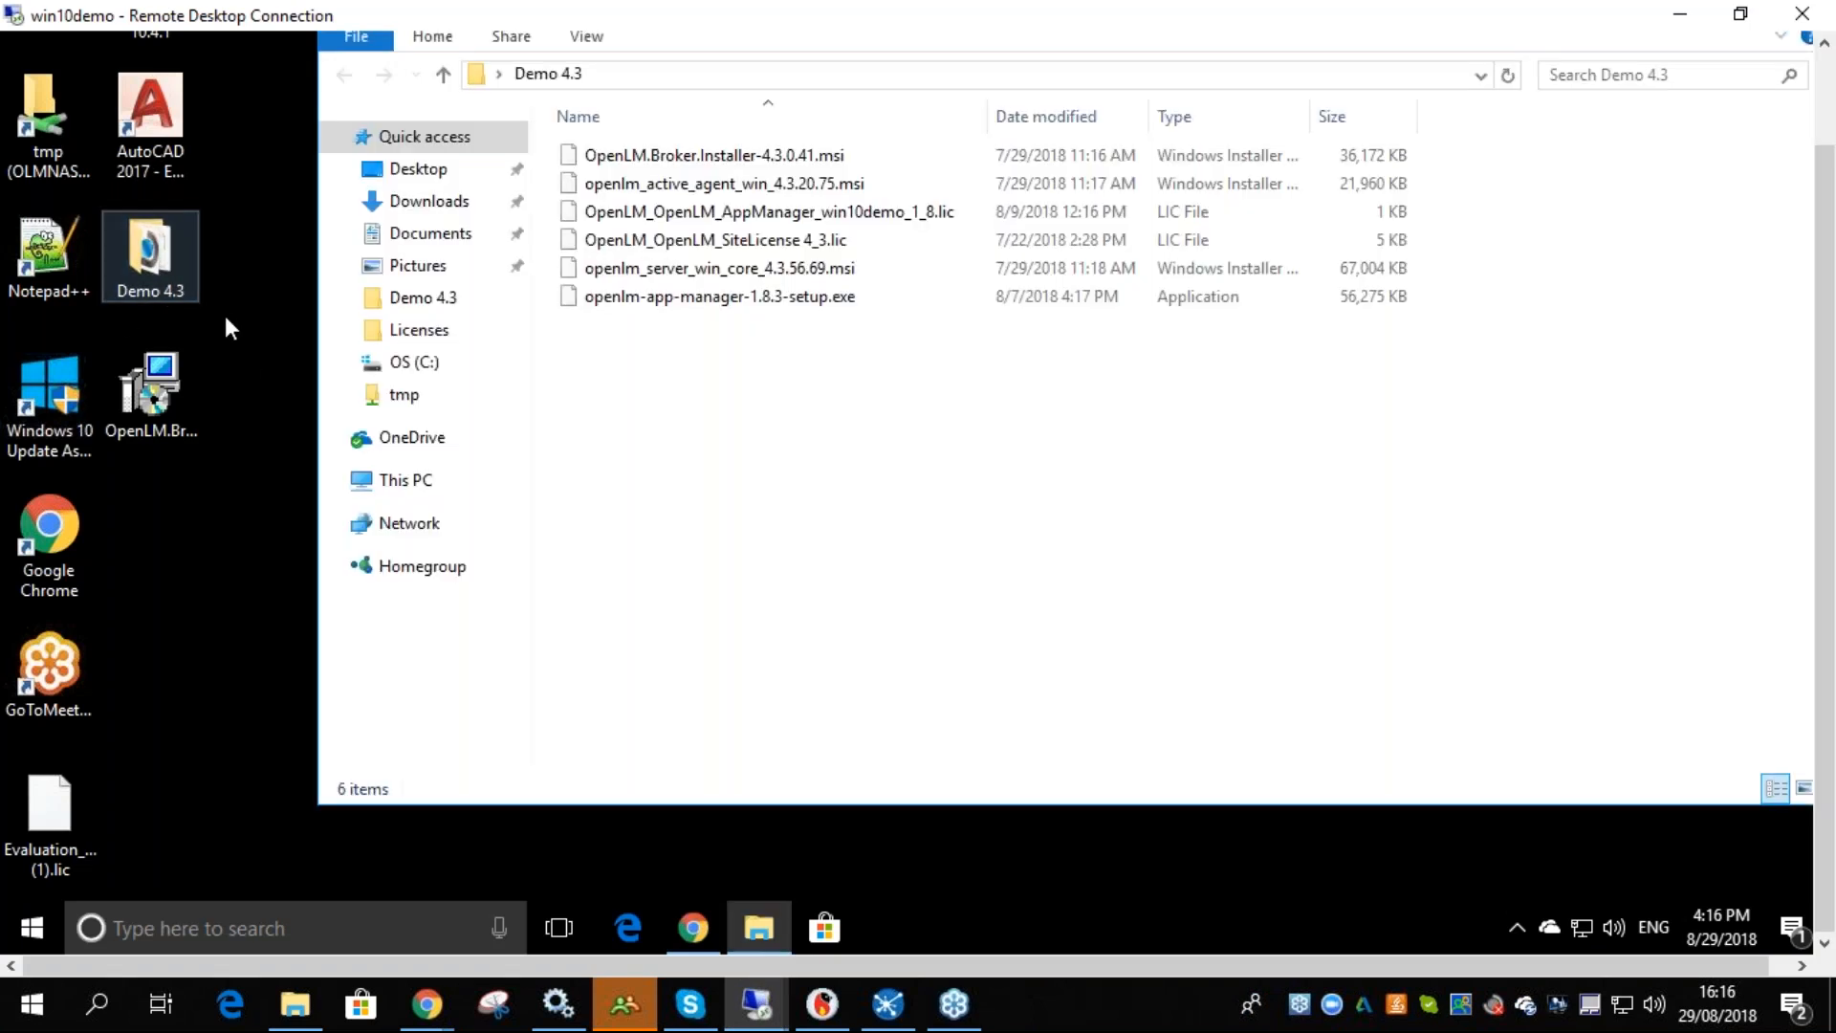
left_click_drag(1814, 191, 1826, 114)
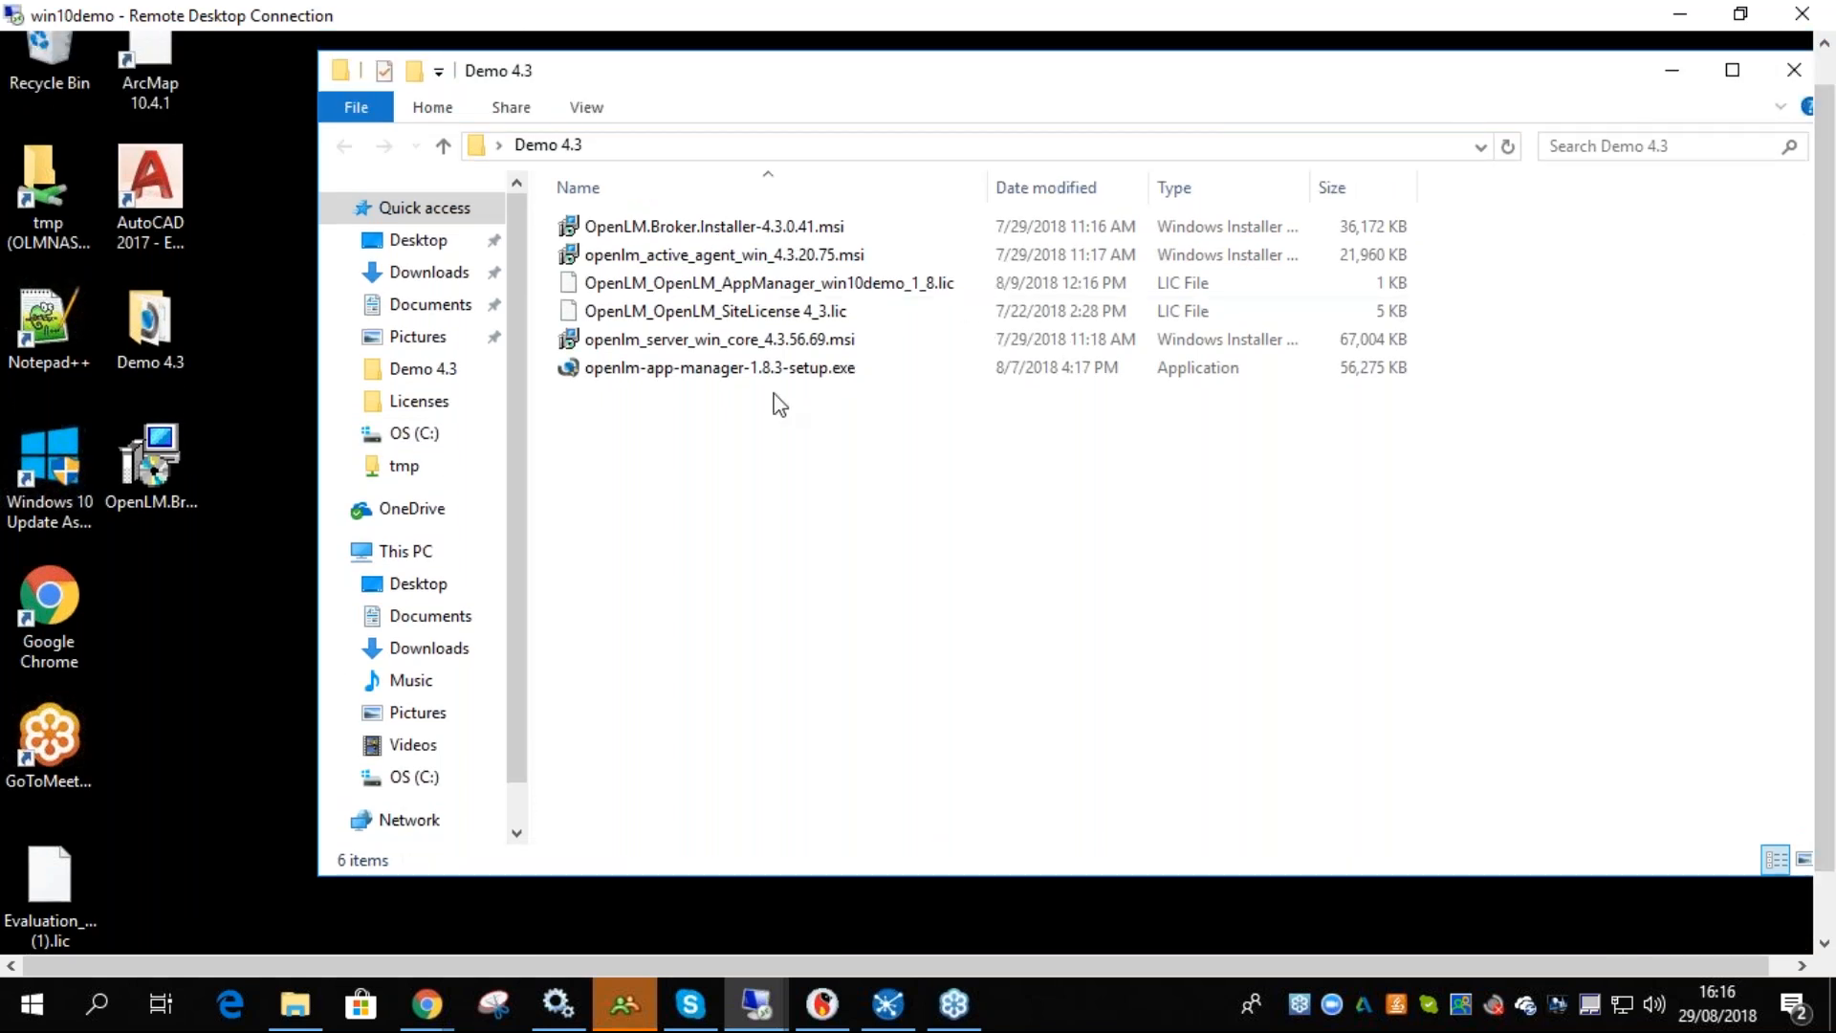
- Run the openlm_server_win_core_4.3.56.69.msi installer, accept the license agreement and allow it to make changes
left_click(703, 350)
double_click(703, 348)
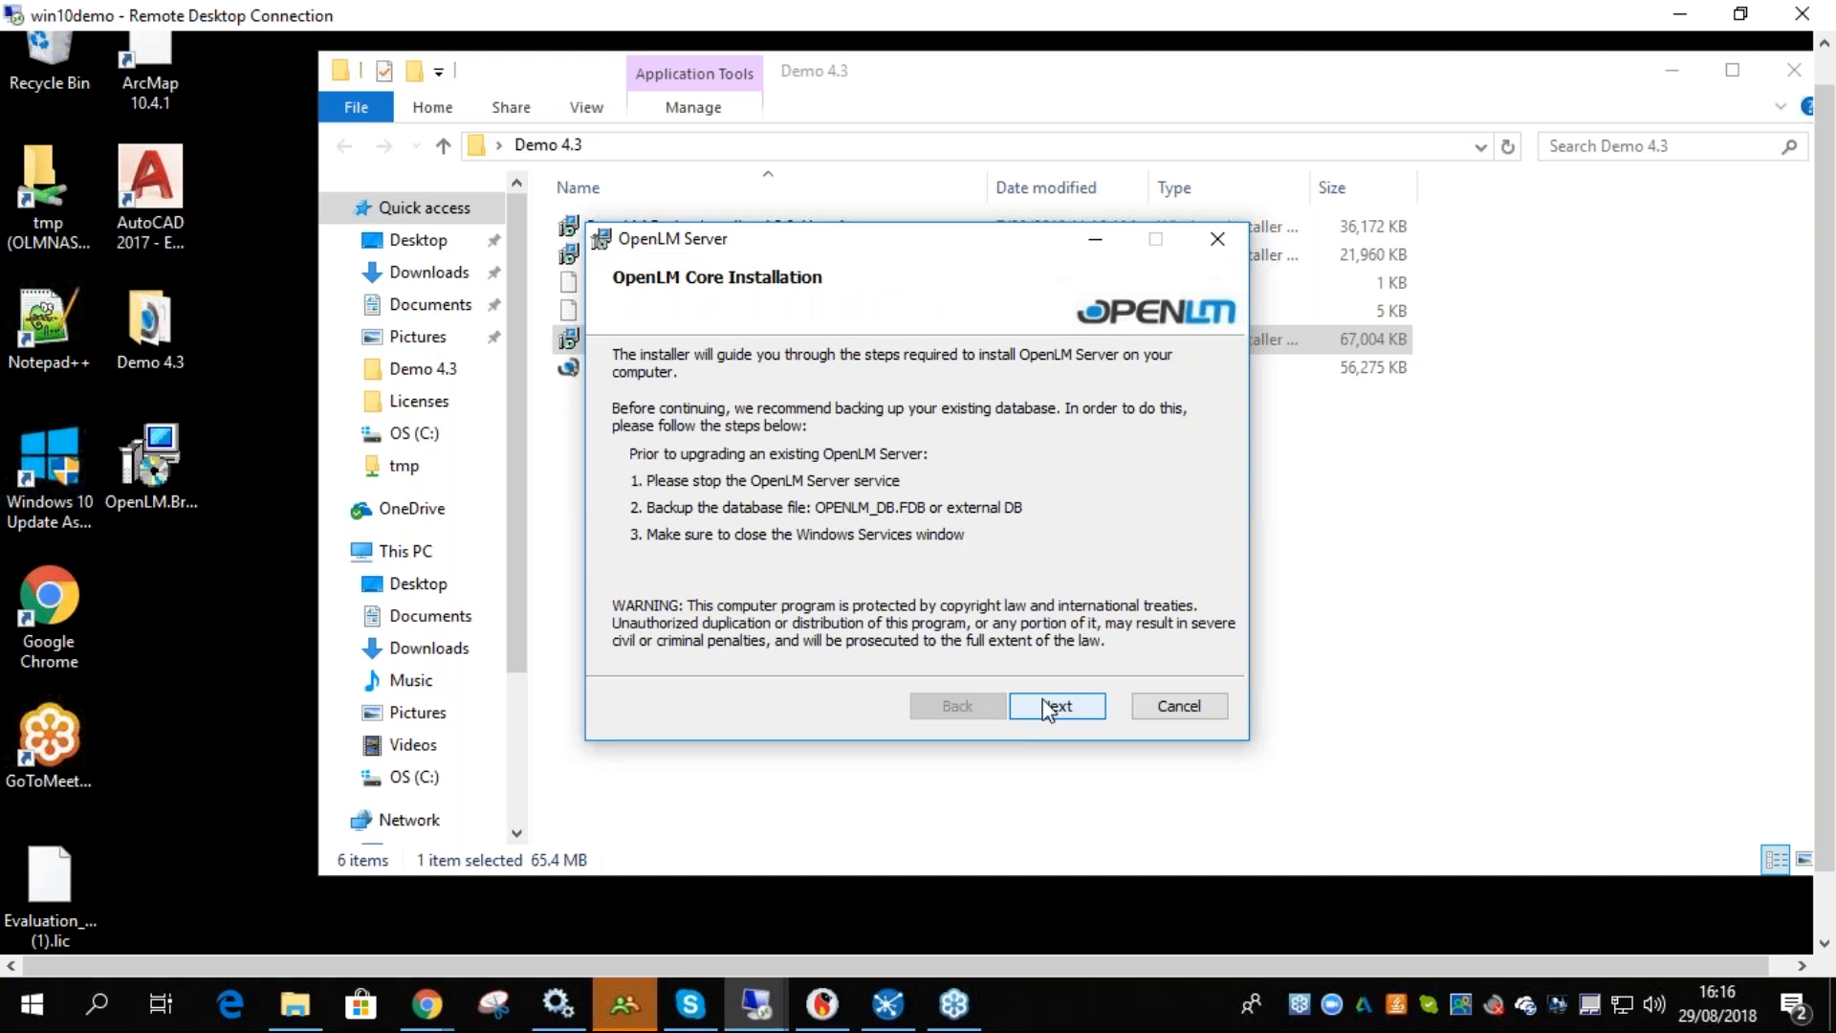
key("Return")
left_click(924, 648)
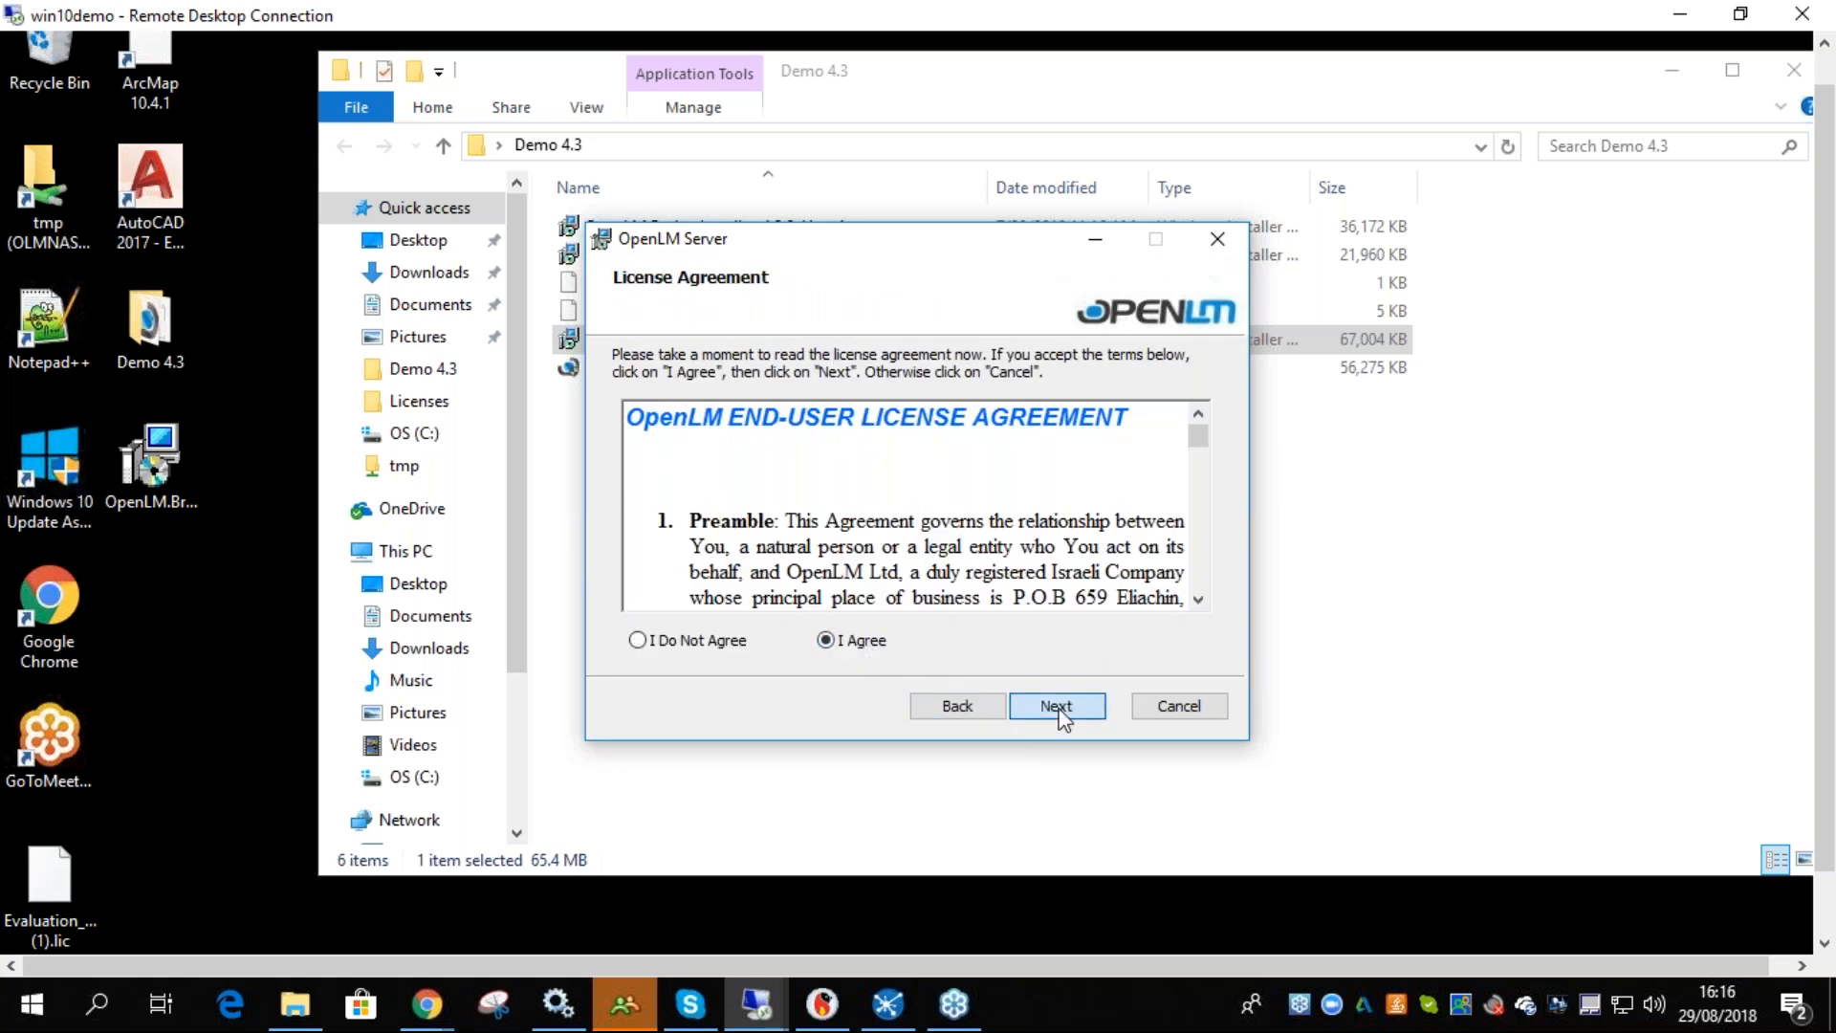
left_click(1055, 705)
left_click(1053, 706)
left_click(1051, 705)
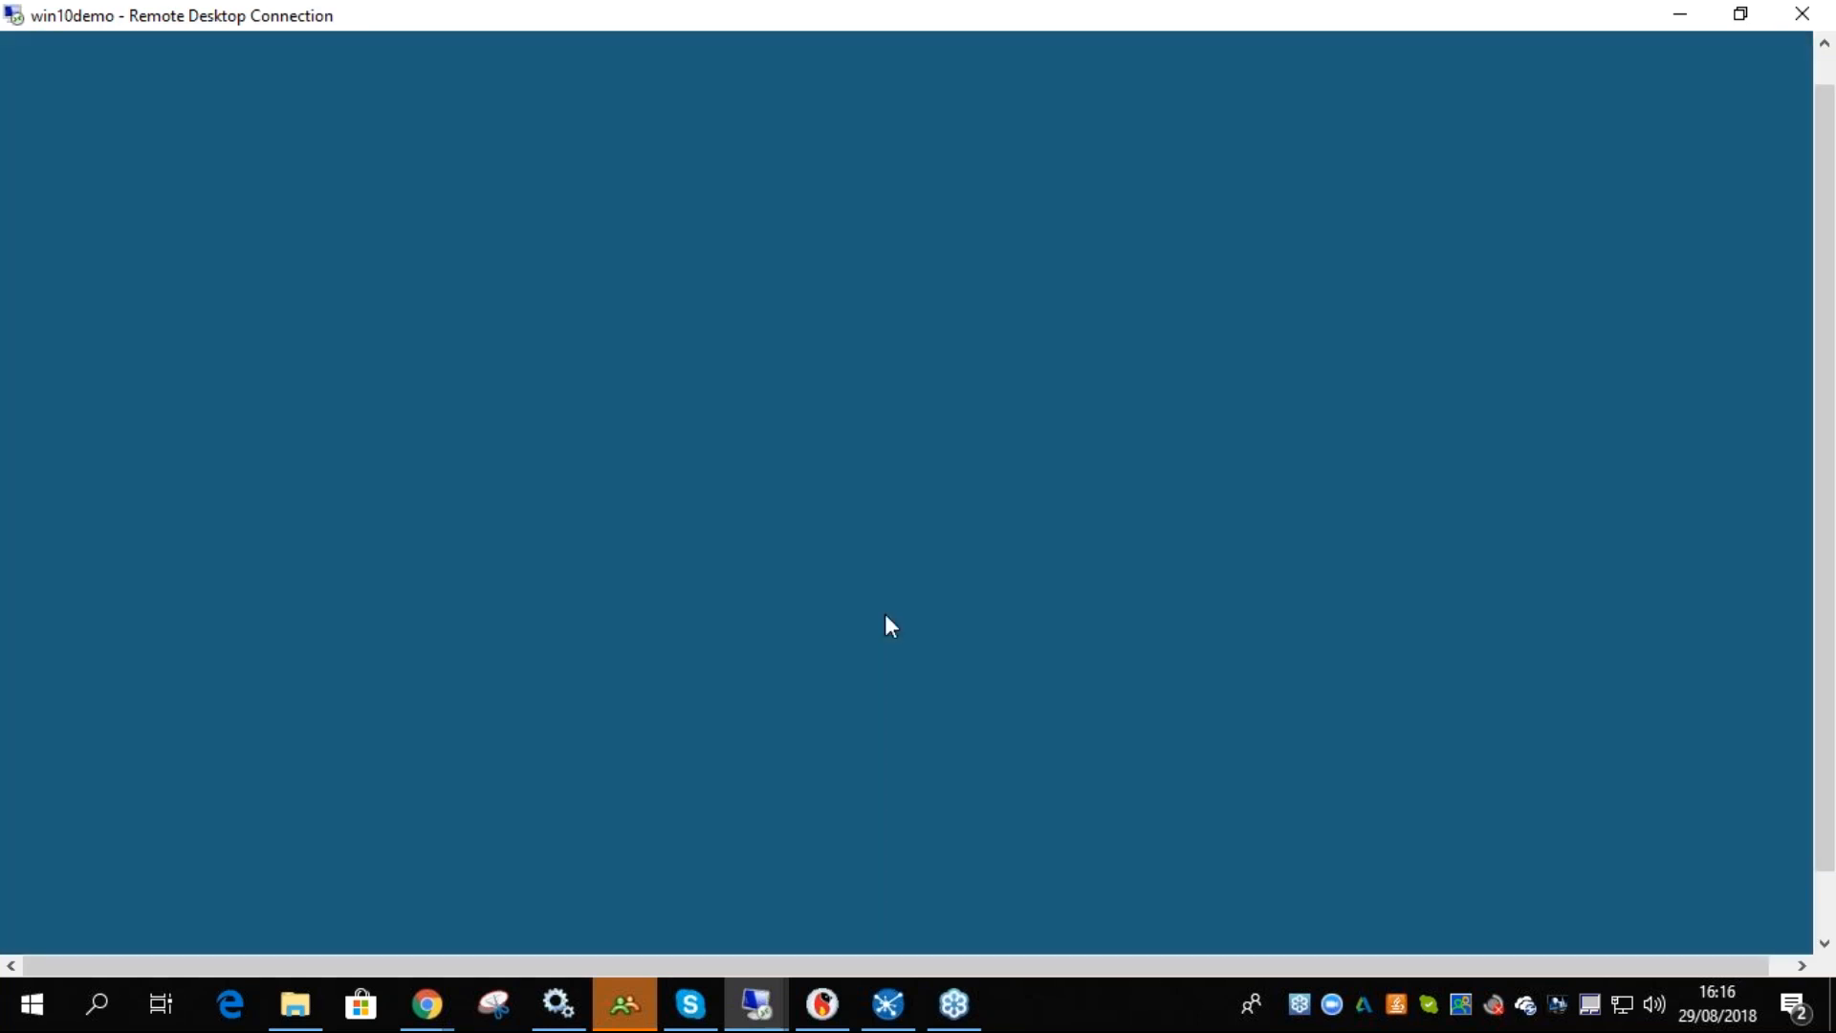
left_click(841, 682)
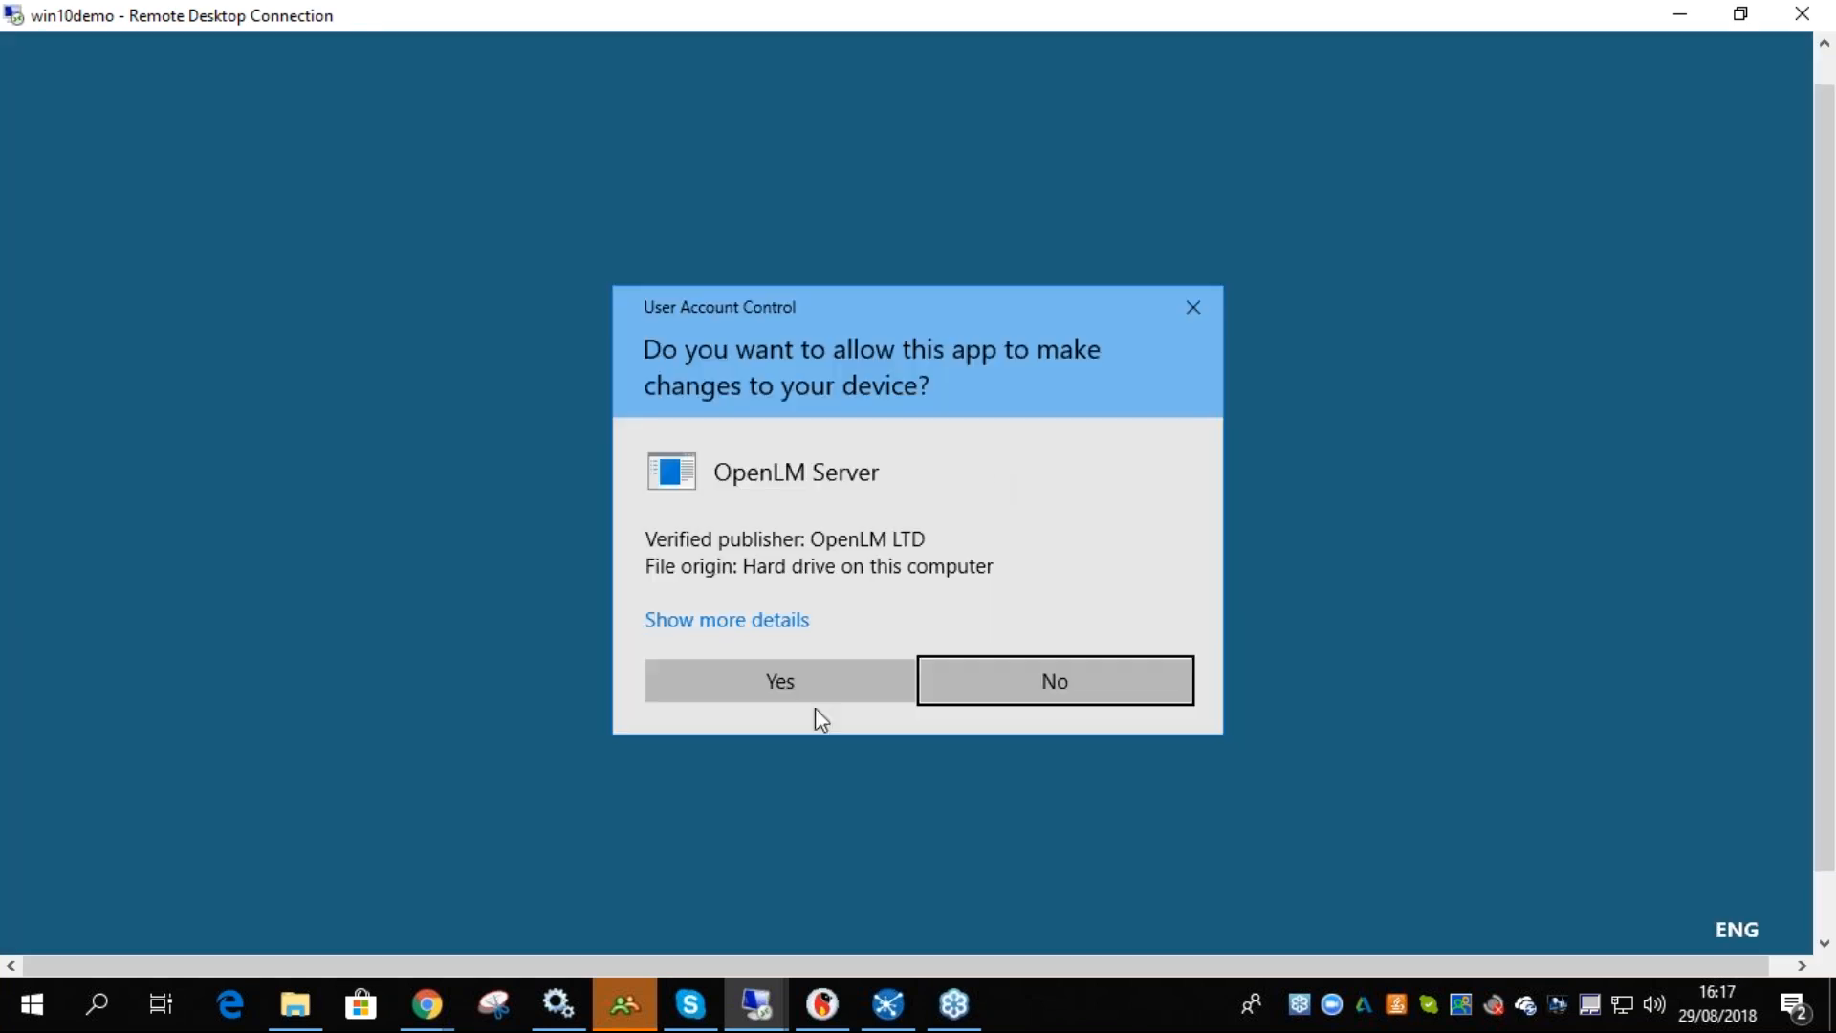
left_click(801, 681)
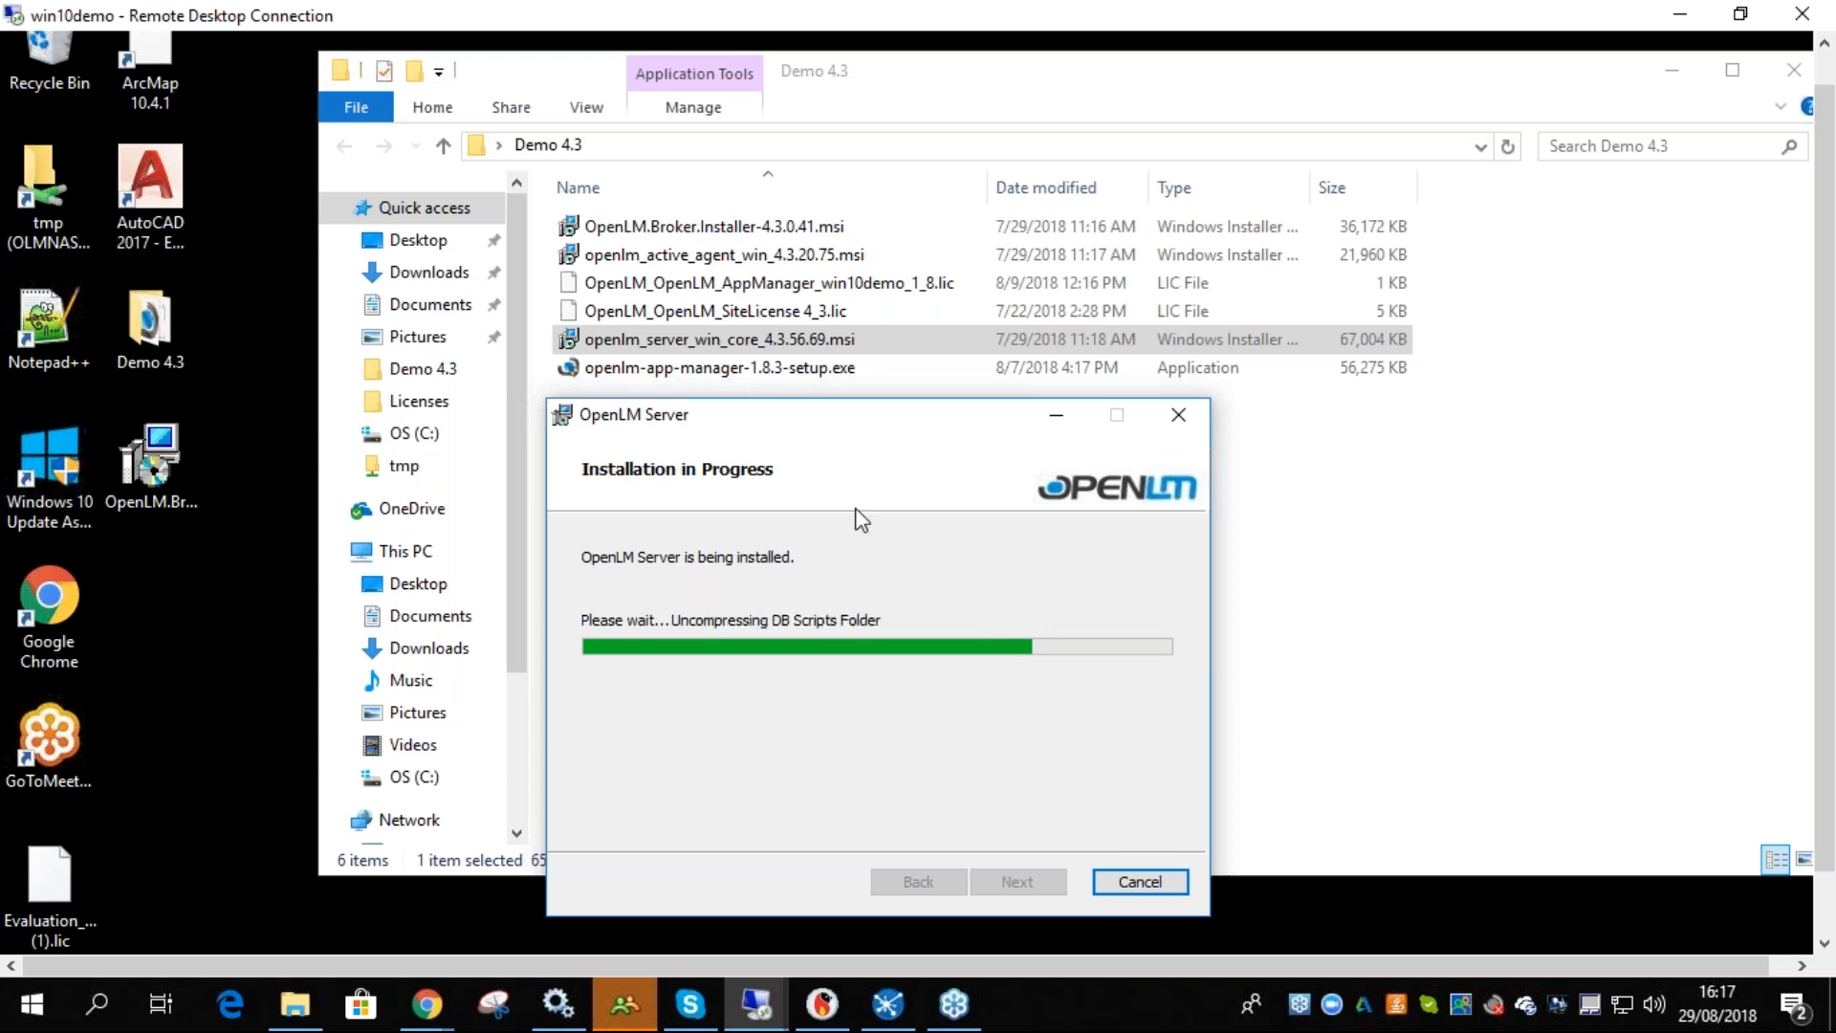
- Open Paint through the search and allow the AllDBUpgrade component to make changes
left_click(97, 1006)
type("paint")
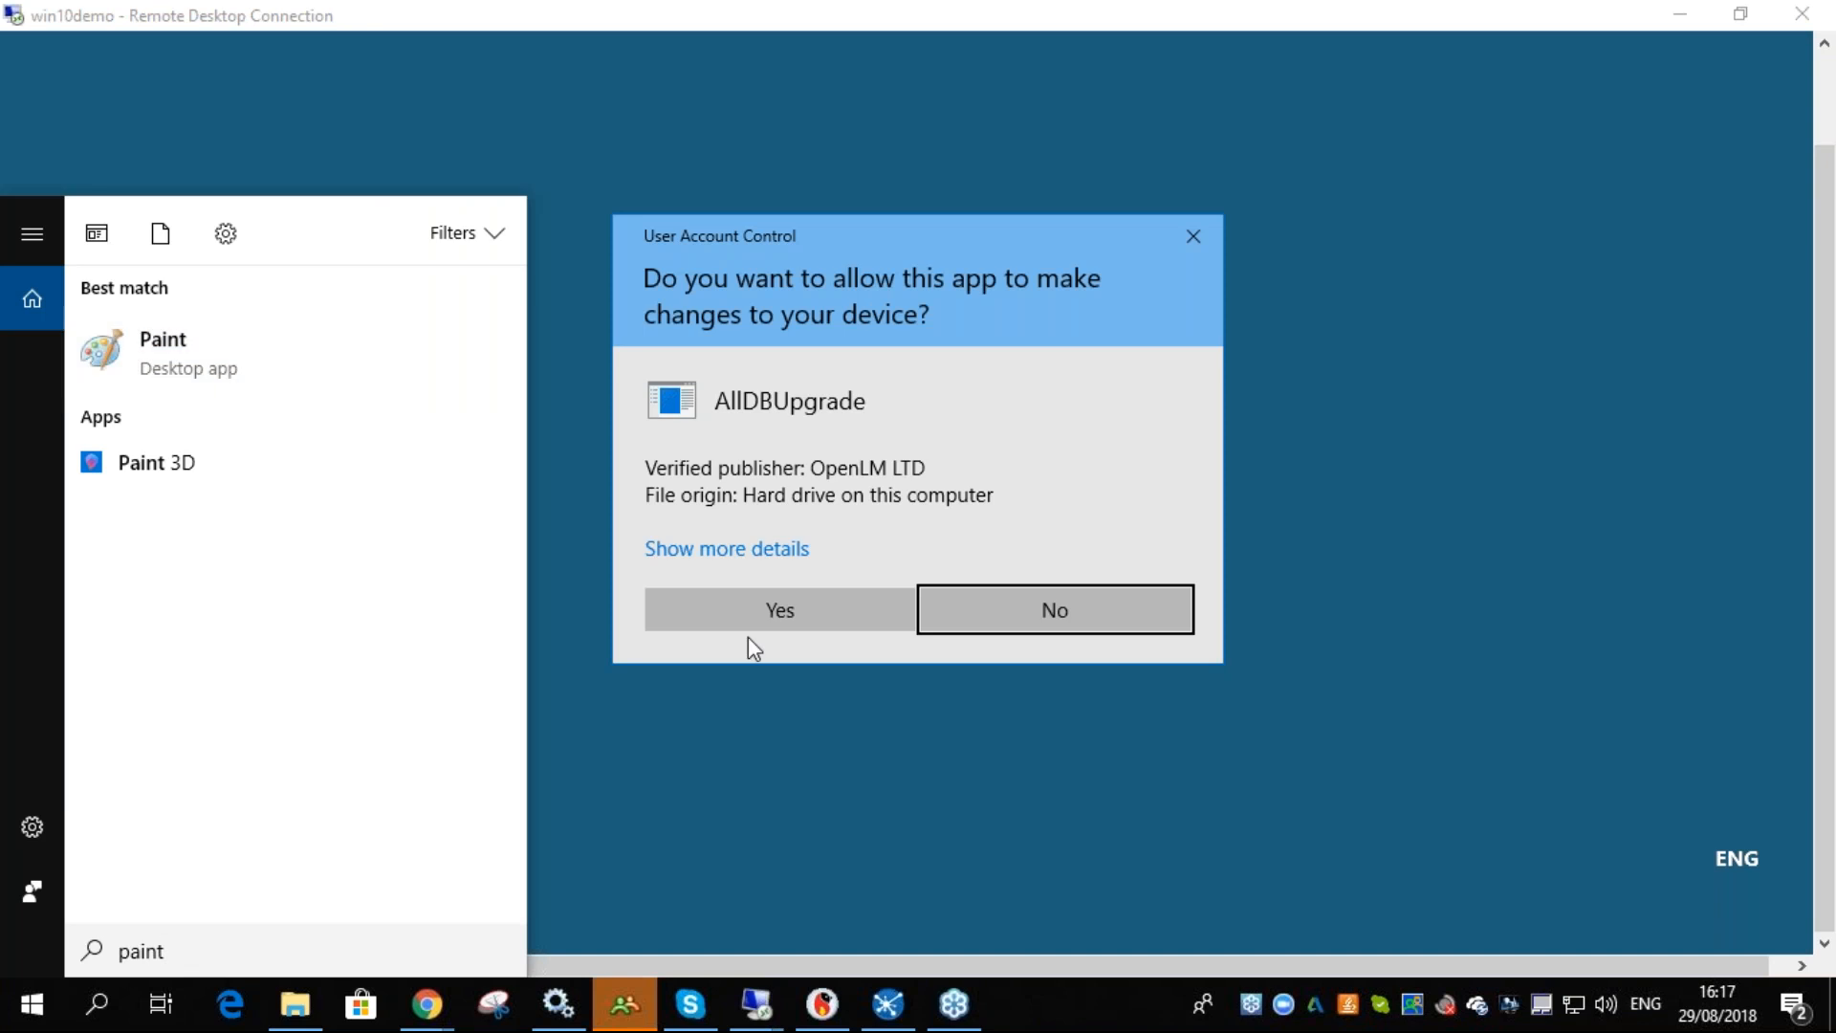
left_click(731, 612)
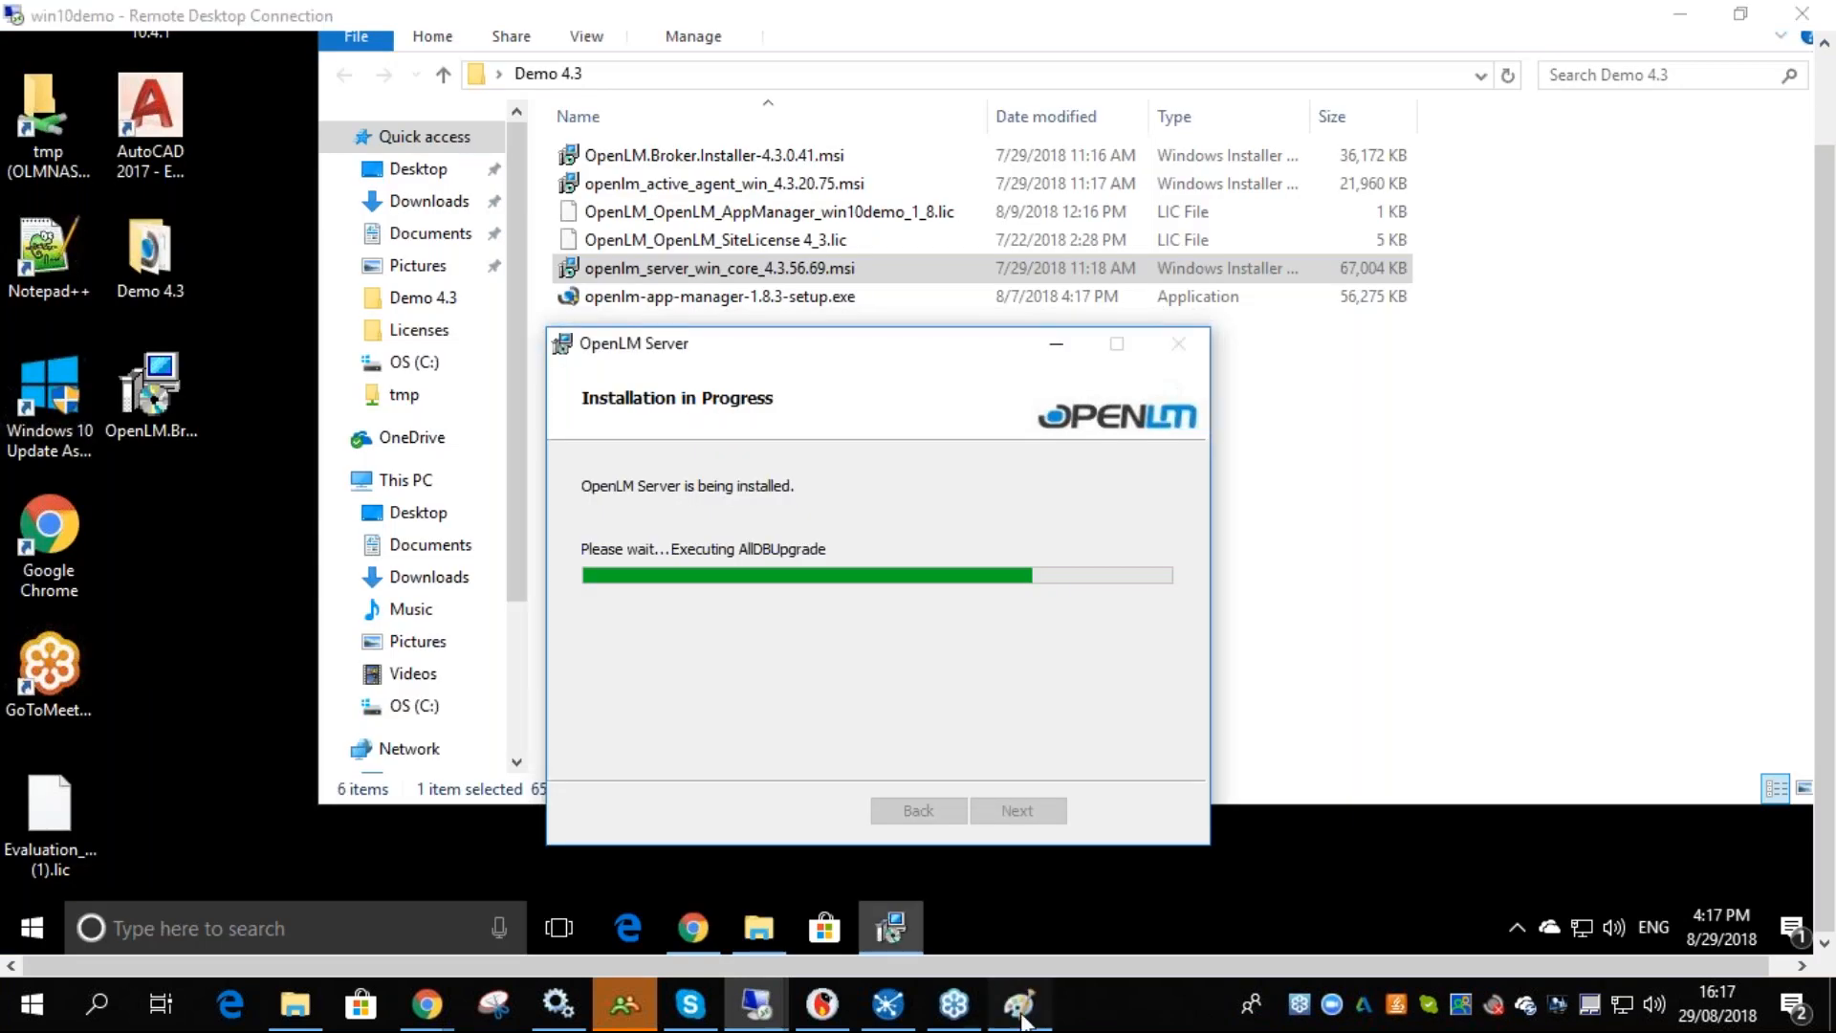
left_click(1020, 1006)
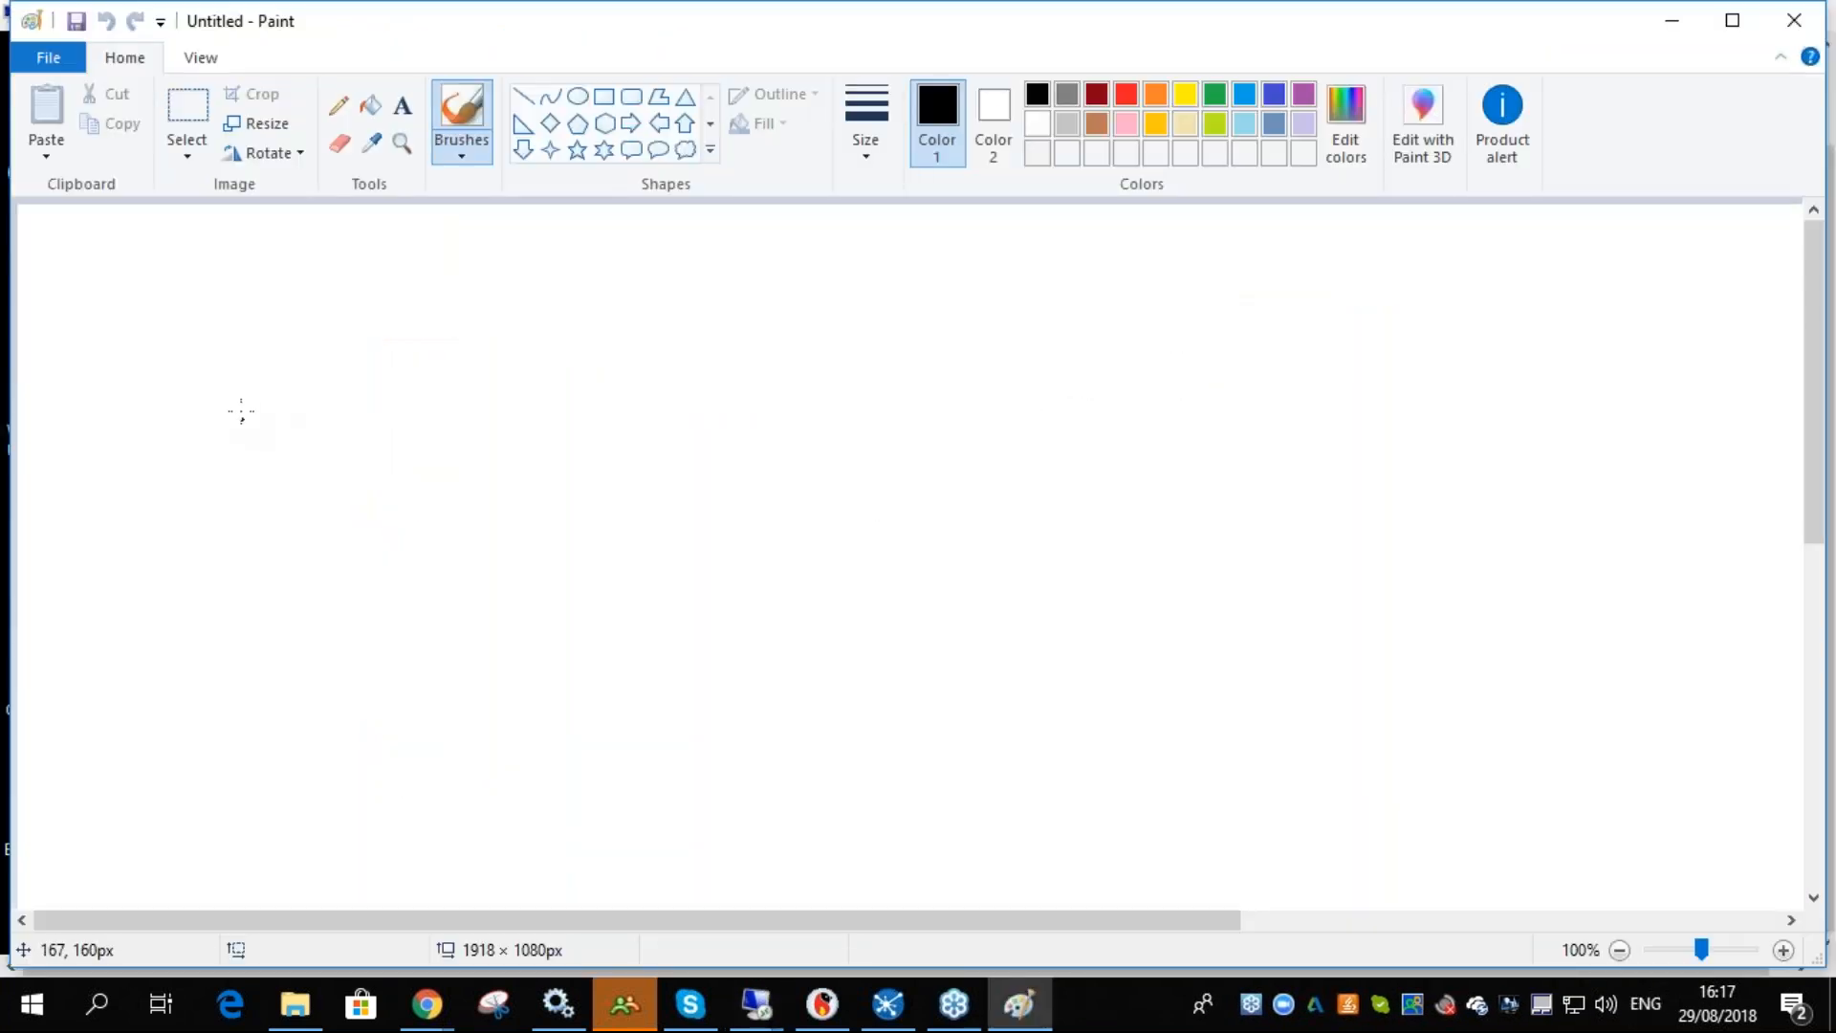
- Sketch an S with an arrow pointing to a U on the blank Paint canvas
mouse_move(1022, 380)
left_mouse_down()
mouse_move(1012, 421)
mouse_move(964, 452)
left_mouse_up()
mouse_move(1261, 390)
left_mouse_down()
mouse_move(1254, 415)
mouse_move(1311, 385)
left_mouse_up()
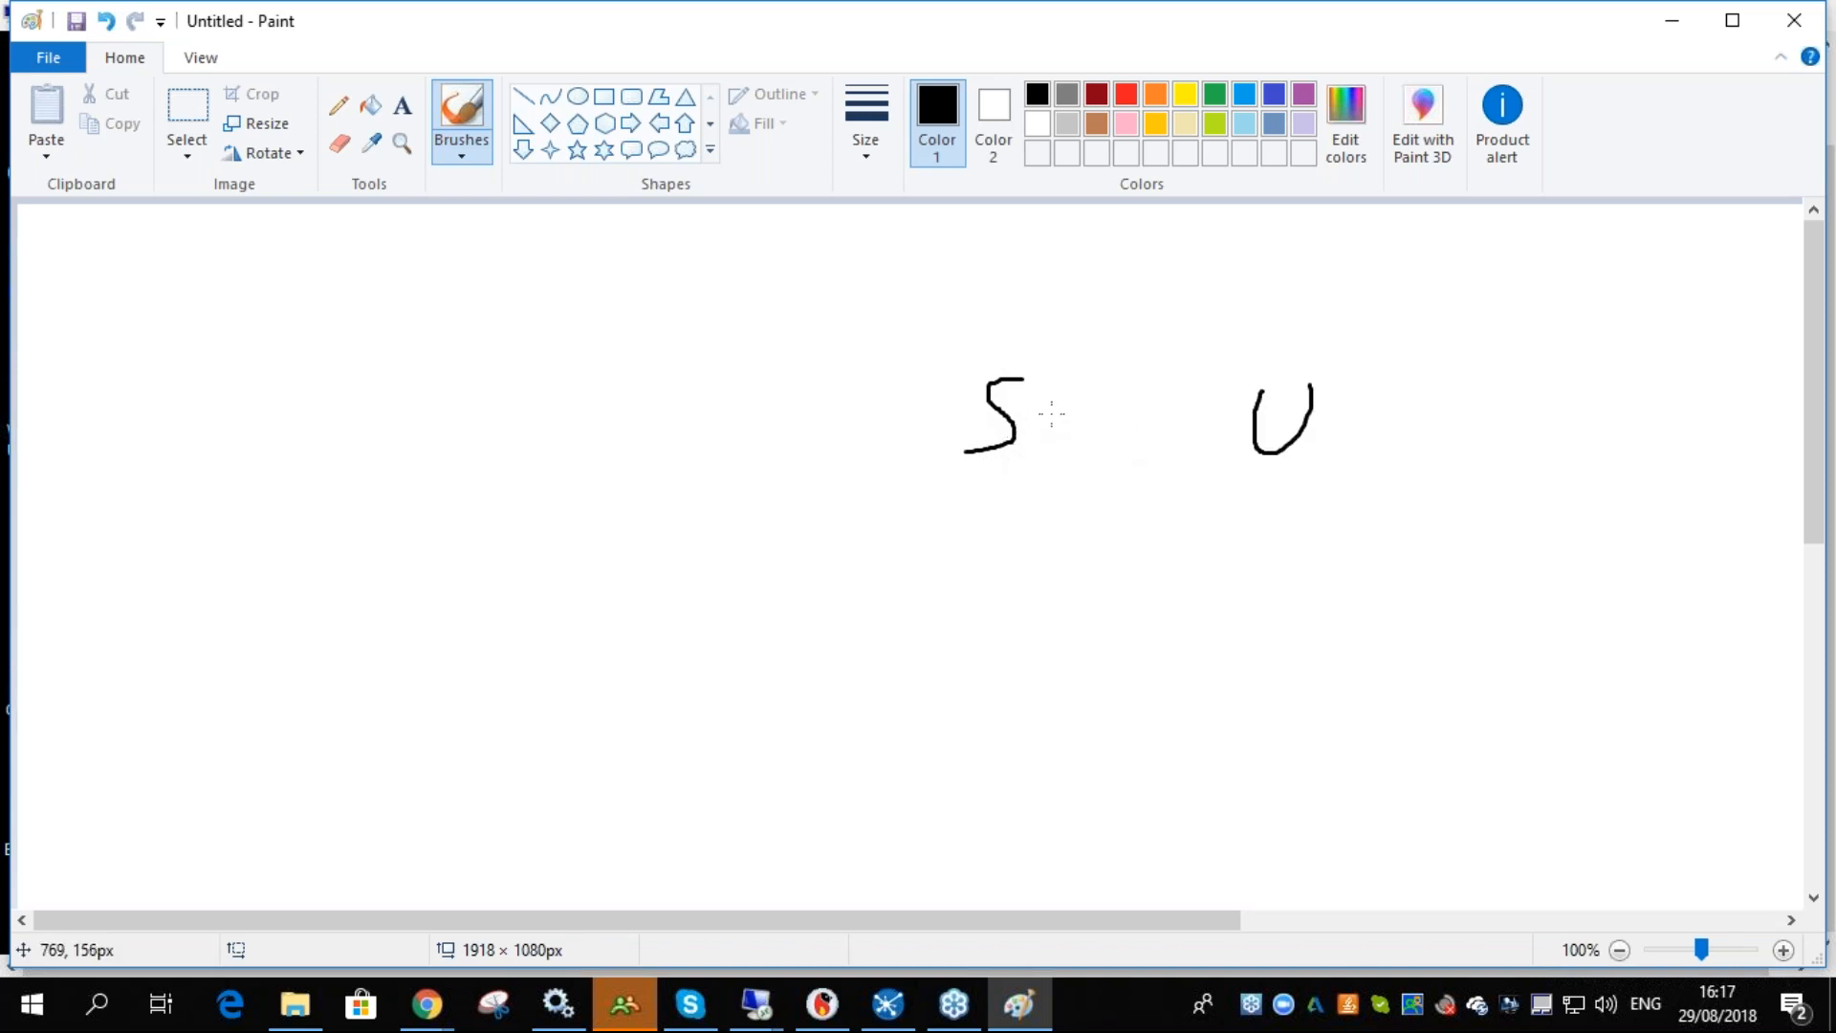
left_click_drag(1037, 416, 1219, 417)
mouse_move(1177, 401)
left_mouse_down()
mouse_move(1219, 417)
mouse_move(1167, 438)
left_mouse_up()
mouse_move(1260, 383)
left_mouse_down()
mouse_move(1291, 451)
mouse_move(1313, 387)
left_mouse_up()
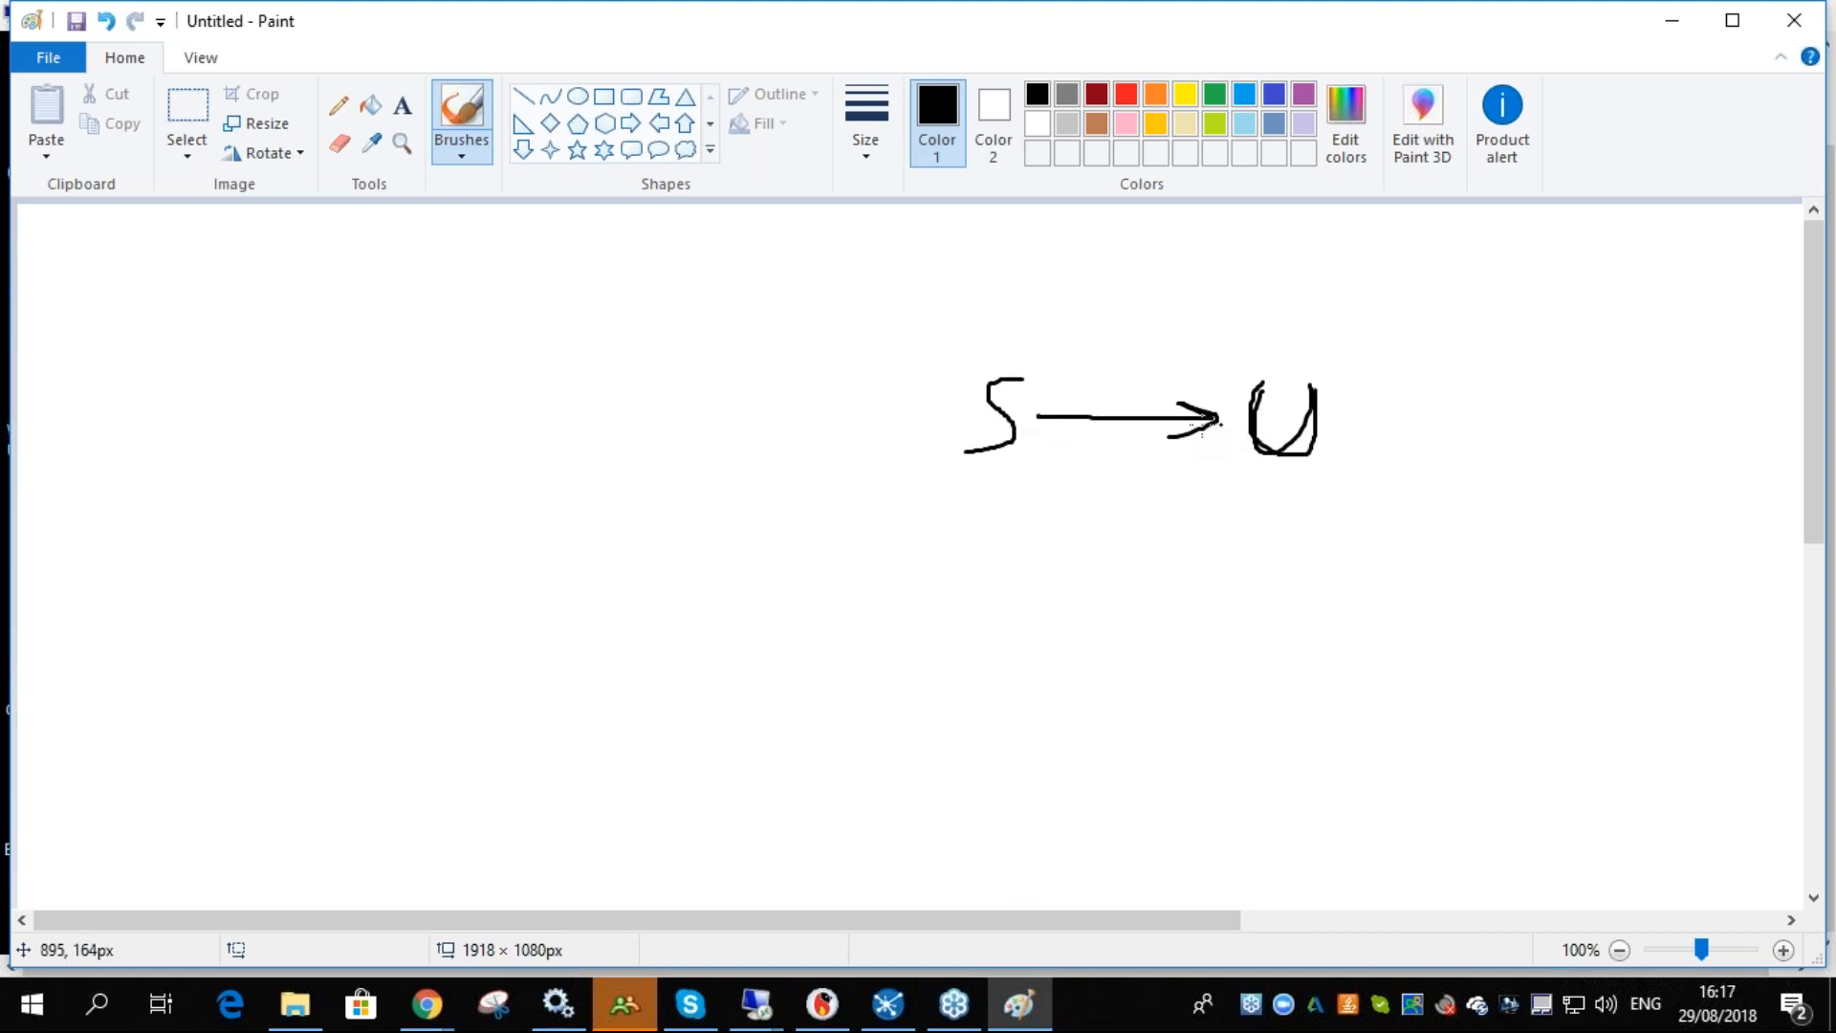
- Write LM to the left and draw arrows leading from LM to a B and from B to S
mouse_move(293, 366)
left_mouse_down()
mouse_move(278, 443)
mouse_move(421, 435)
left_mouse_up()
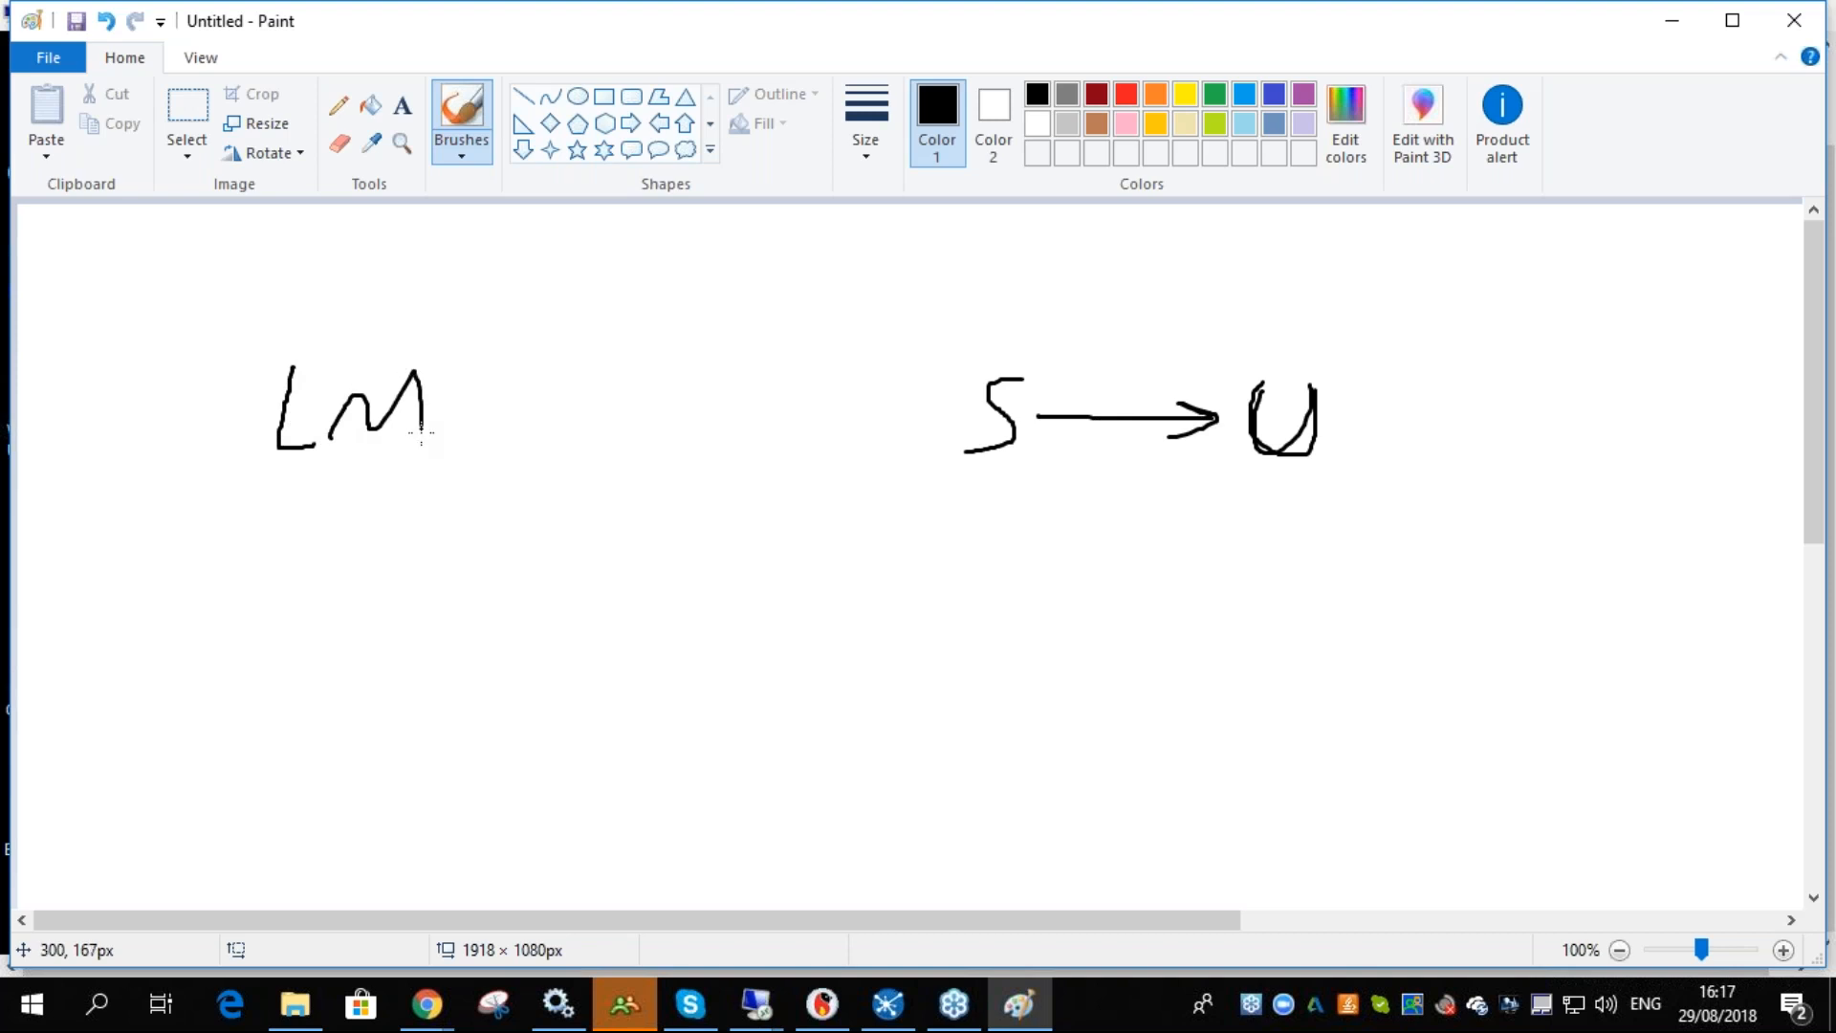
left_click_drag(667, 373, 646, 451)
mouse_move(650, 394)
left_mouse_down()
mouse_move(691, 401)
mouse_move(633, 456)
left_mouse_up()
left_click_drag(448, 409, 616, 408)
left_click_drag(562, 398, 617, 412)
left_click_drag(742, 419, 984, 422)
left_click_drag(957, 413, 990, 425)
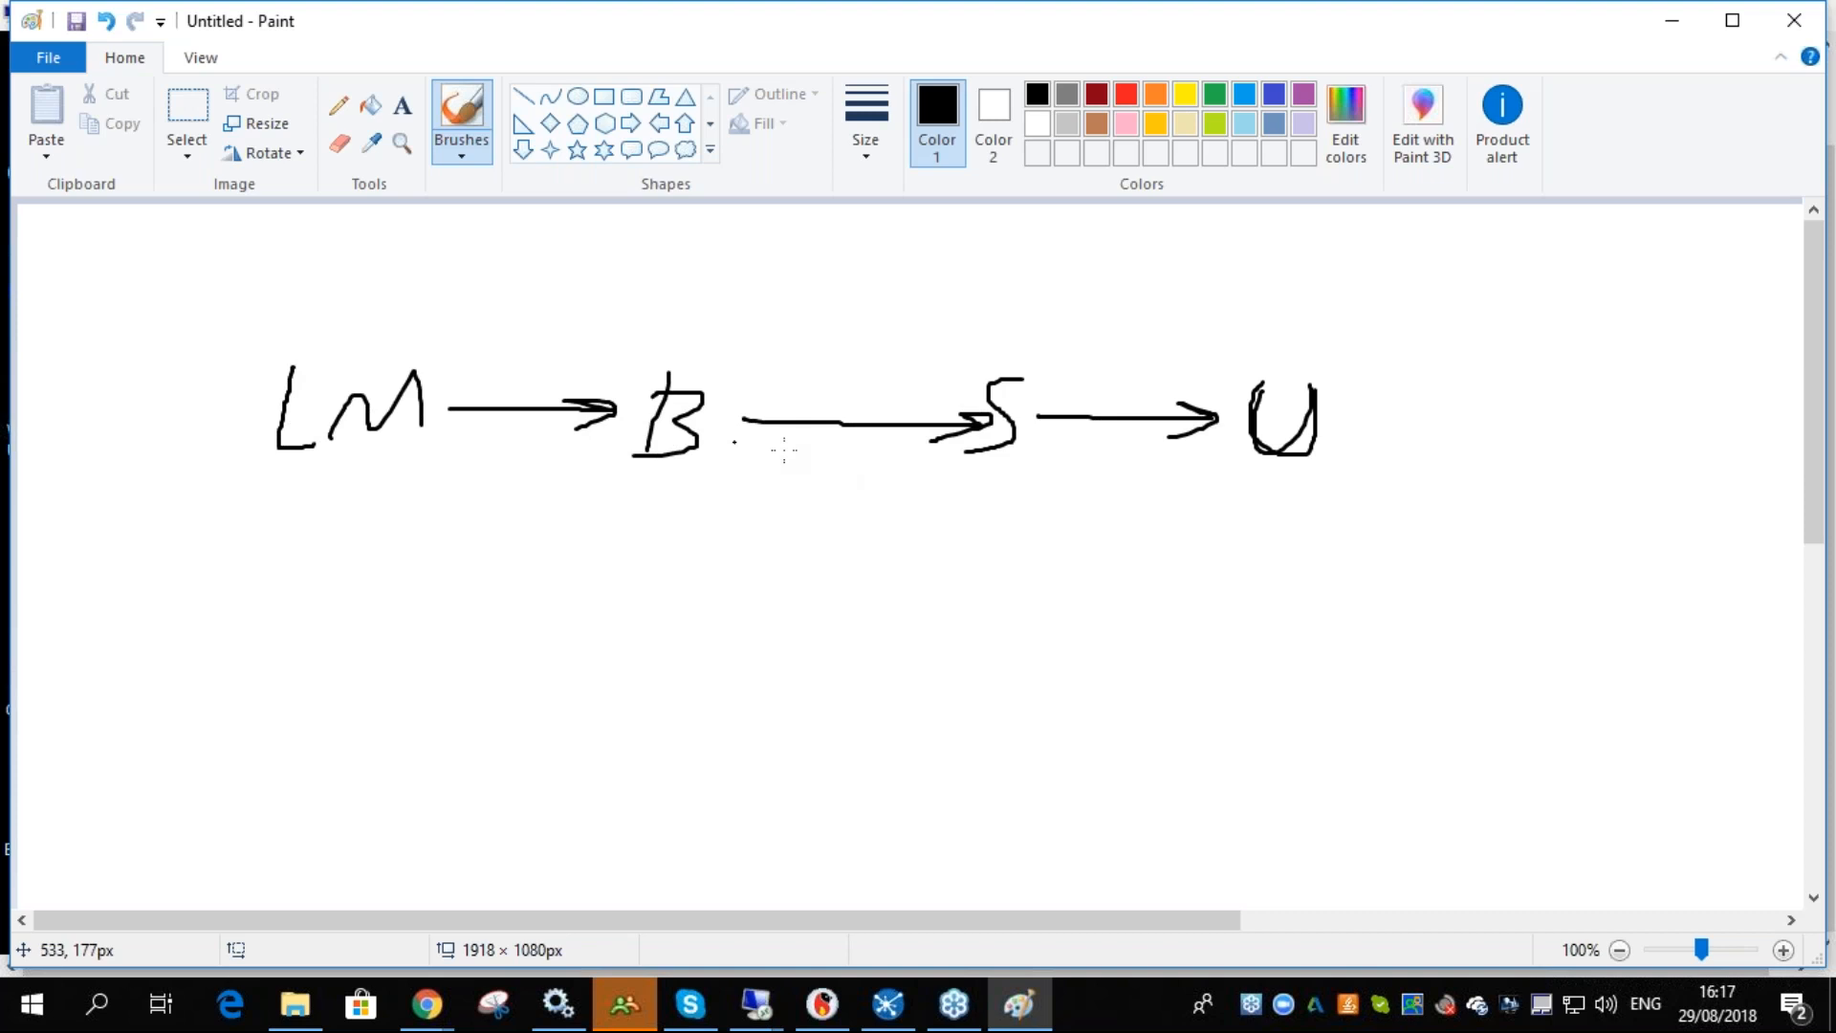
left_click_drag(1255, 376, 1308, 446)
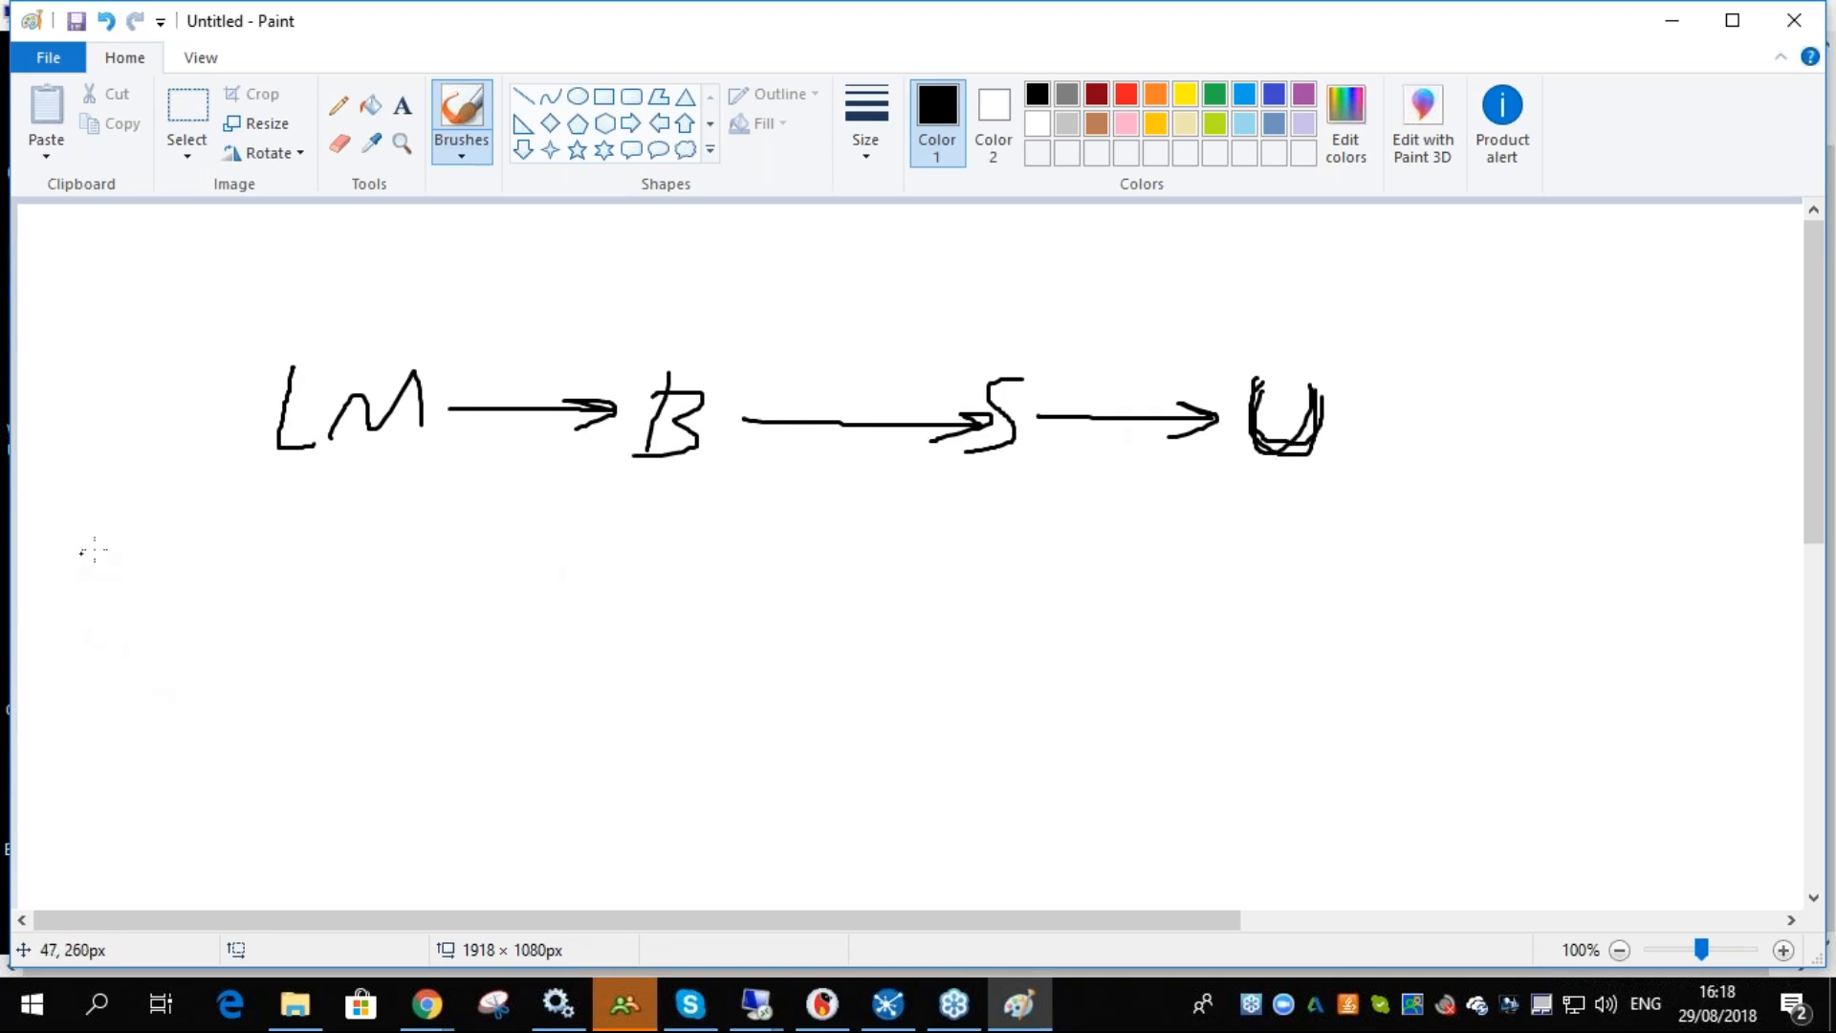
- Cross out LM and write several A letters below it
left_click_drag(415, 341, 287, 466)
left_click_drag(273, 327, 441, 464)
mouse_move(306, 553)
left_mouse_down()
mouse_move(267, 626)
mouse_move(344, 633)
mouse_move(342, 599)
mouse_move(422, 621)
mouse_move(449, 652)
left_mouse_up()
mouse_move(98, 456)
left_mouse_down()
mouse_move(68, 507)
mouse_move(122, 500)
mouse_move(126, 477)
left_mouse_up()
left_click_drag(59, 562, 40, 604)
mouse_move(62, 564)
left_mouse_down()
mouse_move(77, 605)
mouse_move(72, 586)
left_mouse_up()
mouse_move(53, 665)
left_mouse_down()
mouse_move(48, 715)
mouse_move(89, 707)
mouse_move(80, 691)
left_mouse_up()
- Add more A letters and draw arrows from them to a larger A and an m
mouse_move(86, 757)
left_mouse_down()
mouse_move(73, 796)
mouse_move(212, 783)
left_mouse_up()
left_click_drag(140, 659, 120, 707)
left_click_drag(139, 661, 166, 705)
left_click_drag(129, 691, 152, 690)
mouse_move(103, 602)
left_mouse_down()
mouse_move(77, 659)
mouse_move(118, 659)
mouse_move(112, 629)
left_mouse_up()
mouse_move(120, 538)
left_mouse_down()
mouse_move(119, 572)
mouse_move(284, 581)
mouse_move(249, 606)
left_mouse_up()
left_click_drag(196, 711, 301, 645)
left_click_drag(271, 650, 304, 665)
left_click_drag(251, 739, 380, 642)
left_click_drag(379, 643, 384, 664)
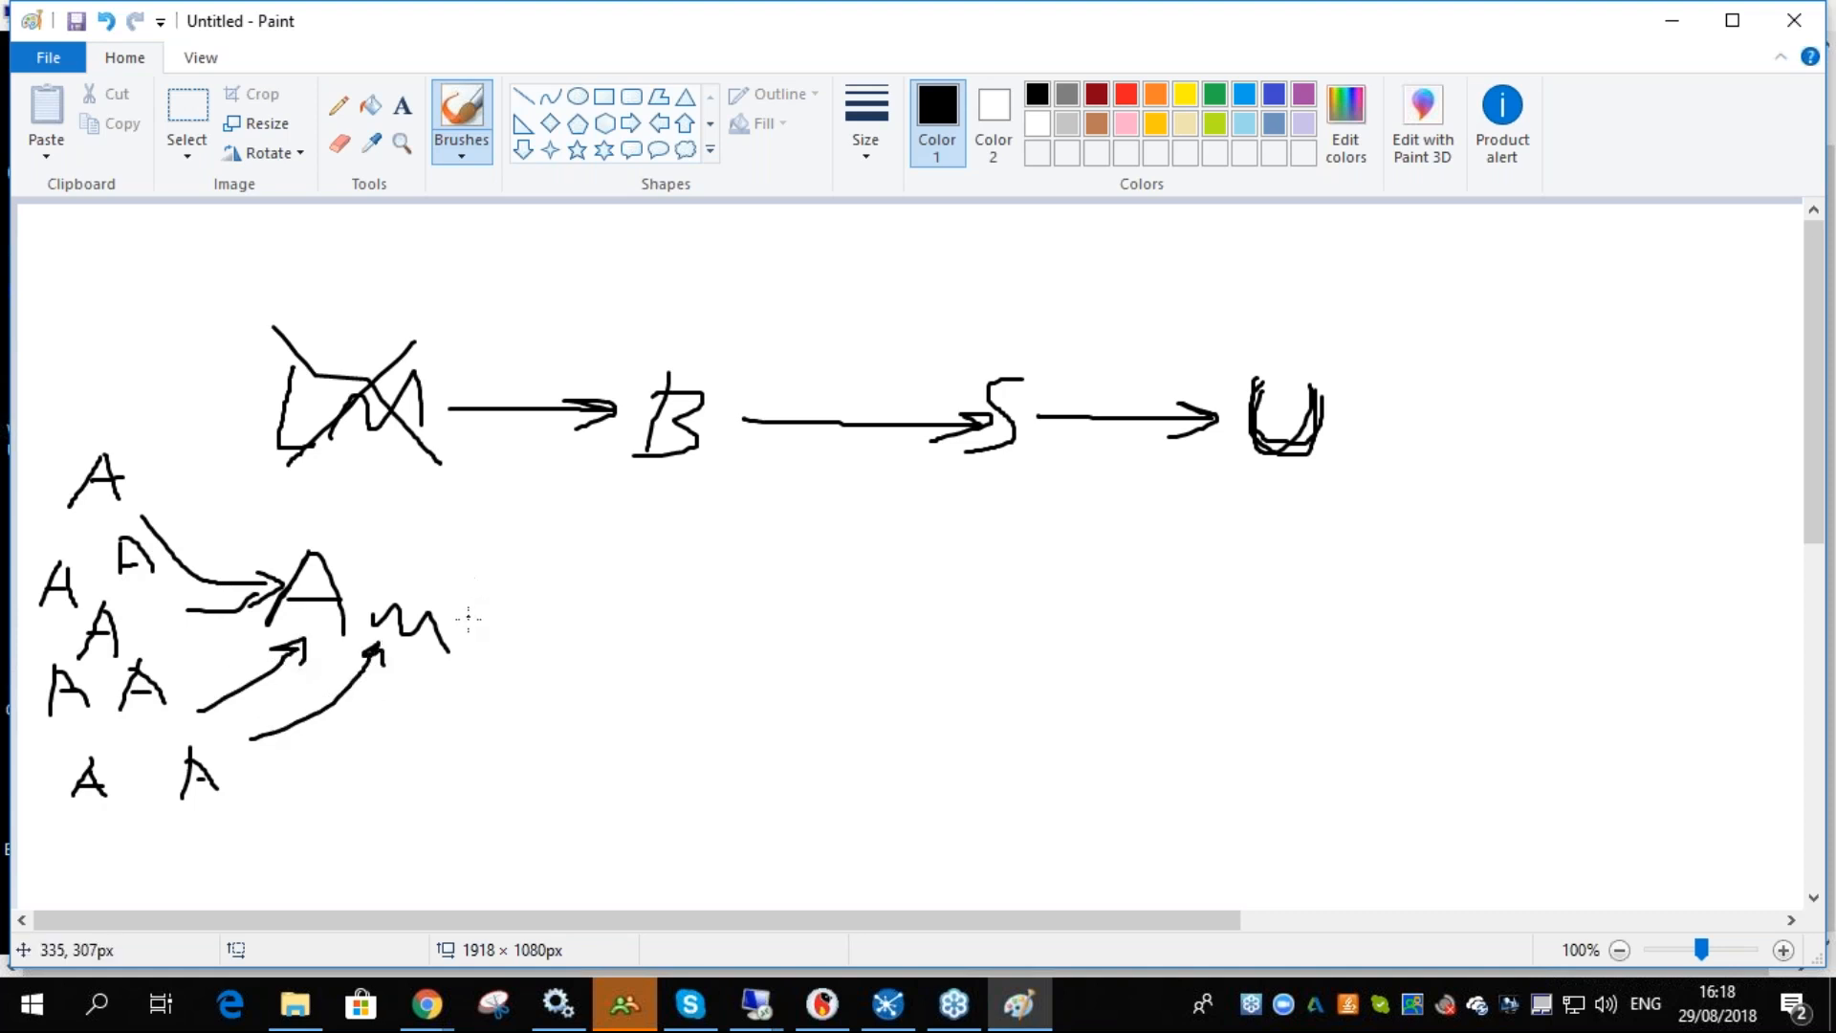
- Draw an arrow from the m to B, then outline the A letters labelled W and the A m group labelled Ds
mouse_move(466, 614)
left_mouse_down()
mouse_move(633, 571)
mouse_move(691, 478)
mouse_move(703, 501)
left_mouse_up()
mouse_move(738, 420)
left_mouse_down()
mouse_move(947, 420)
mouse_move(906, 422)
left_mouse_up()
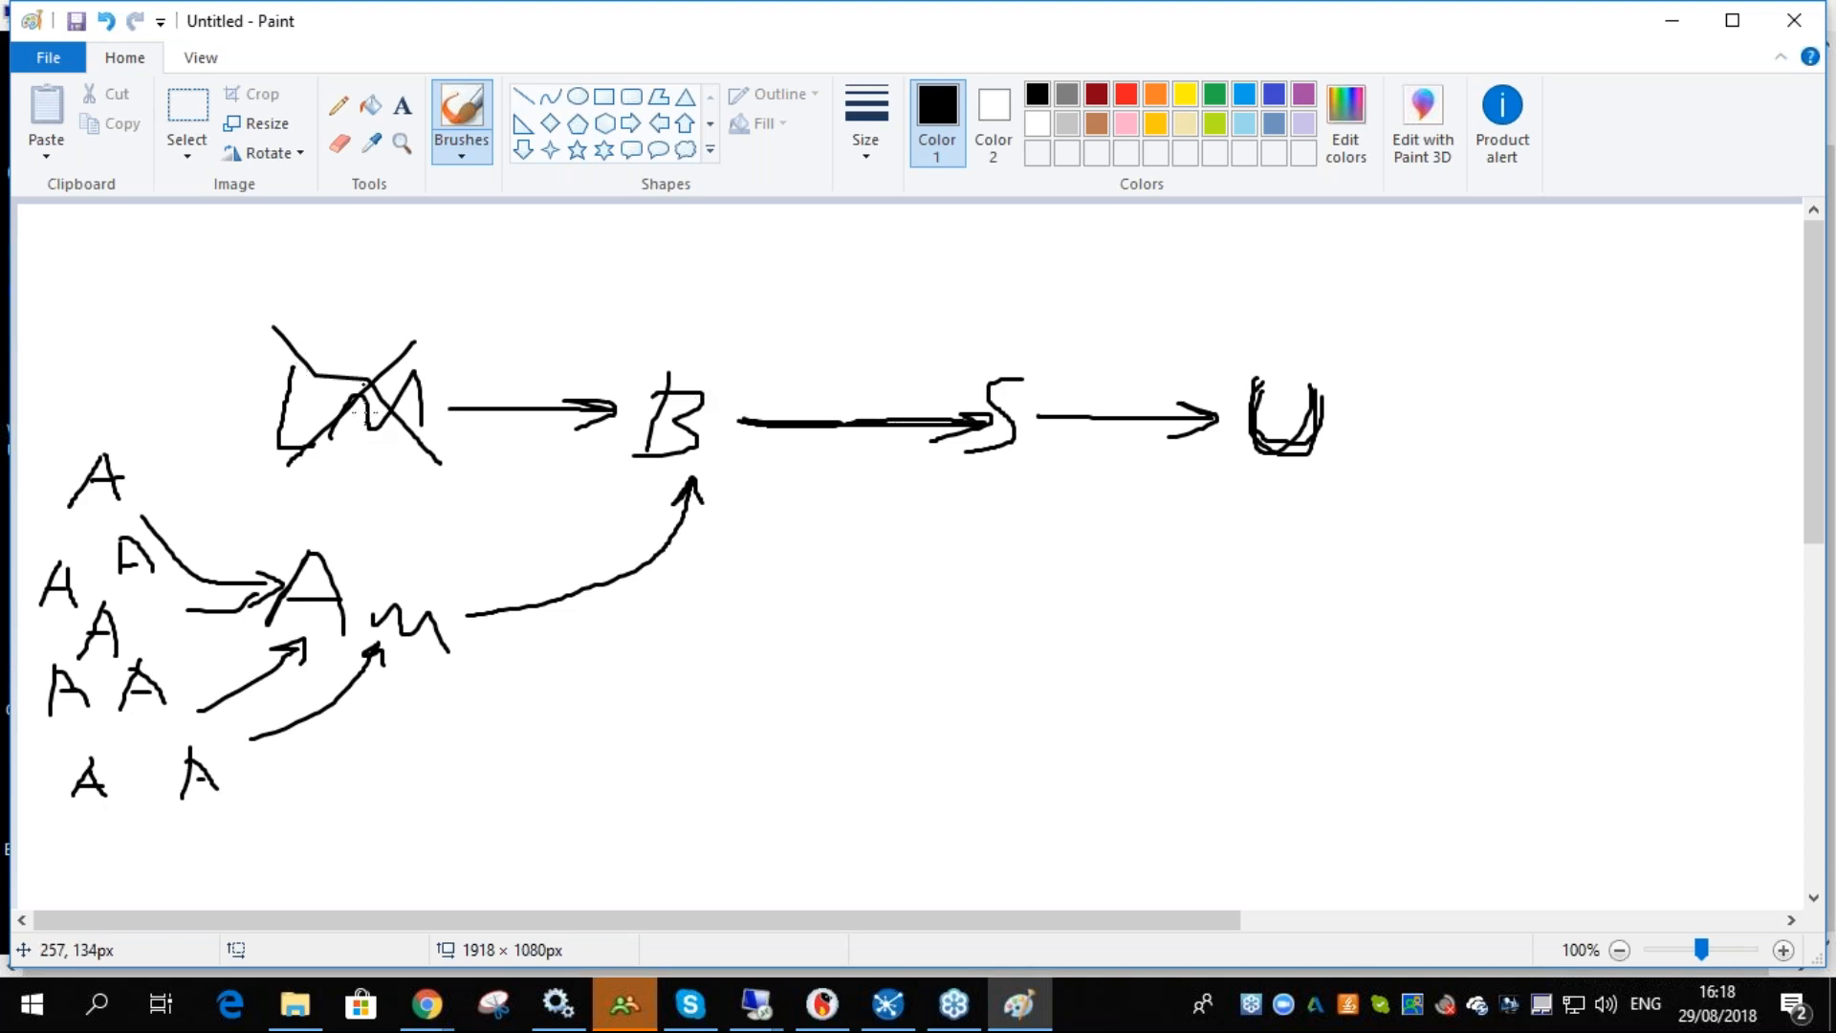
left_click_drag(256, 455, 446, 466)
mouse_move(100, 428)
left_mouse_down()
mouse_move(77, 438)
mouse_move(23, 617)
mouse_move(61, 823)
mouse_move(220, 810)
mouse_move(171, 690)
mouse_move(111, 423)
mouse_move(88, 426)
left_mouse_up()
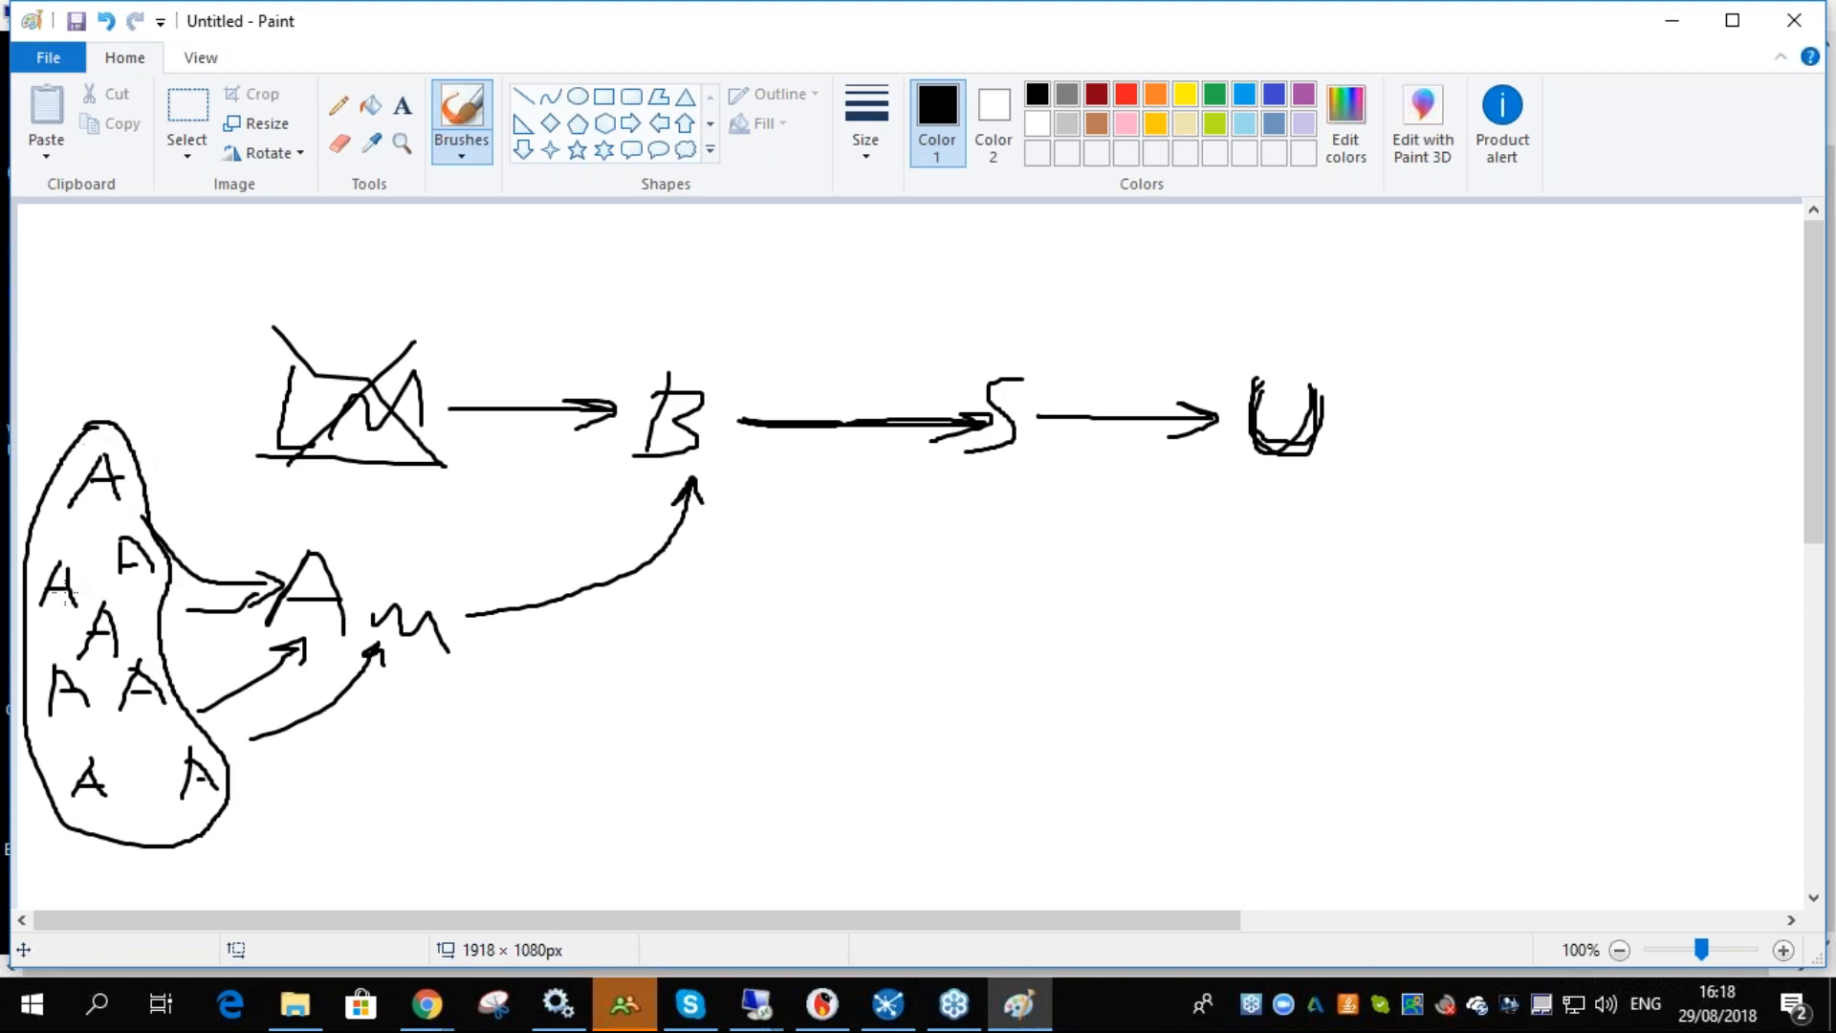
mouse_move(111, 862)
left_mouse_down()
mouse_move(116, 900)
mouse_move(148, 899)
mouse_move(170, 861)
left_mouse_up()
mouse_move(315, 731)
left_mouse_down()
mouse_move(473, 703)
mouse_move(387, 533)
mouse_move(360, 824)
mouse_move(383, 803)
mouse_move(361, 822)
mouse_move(417, 826)
left_mouse_up()
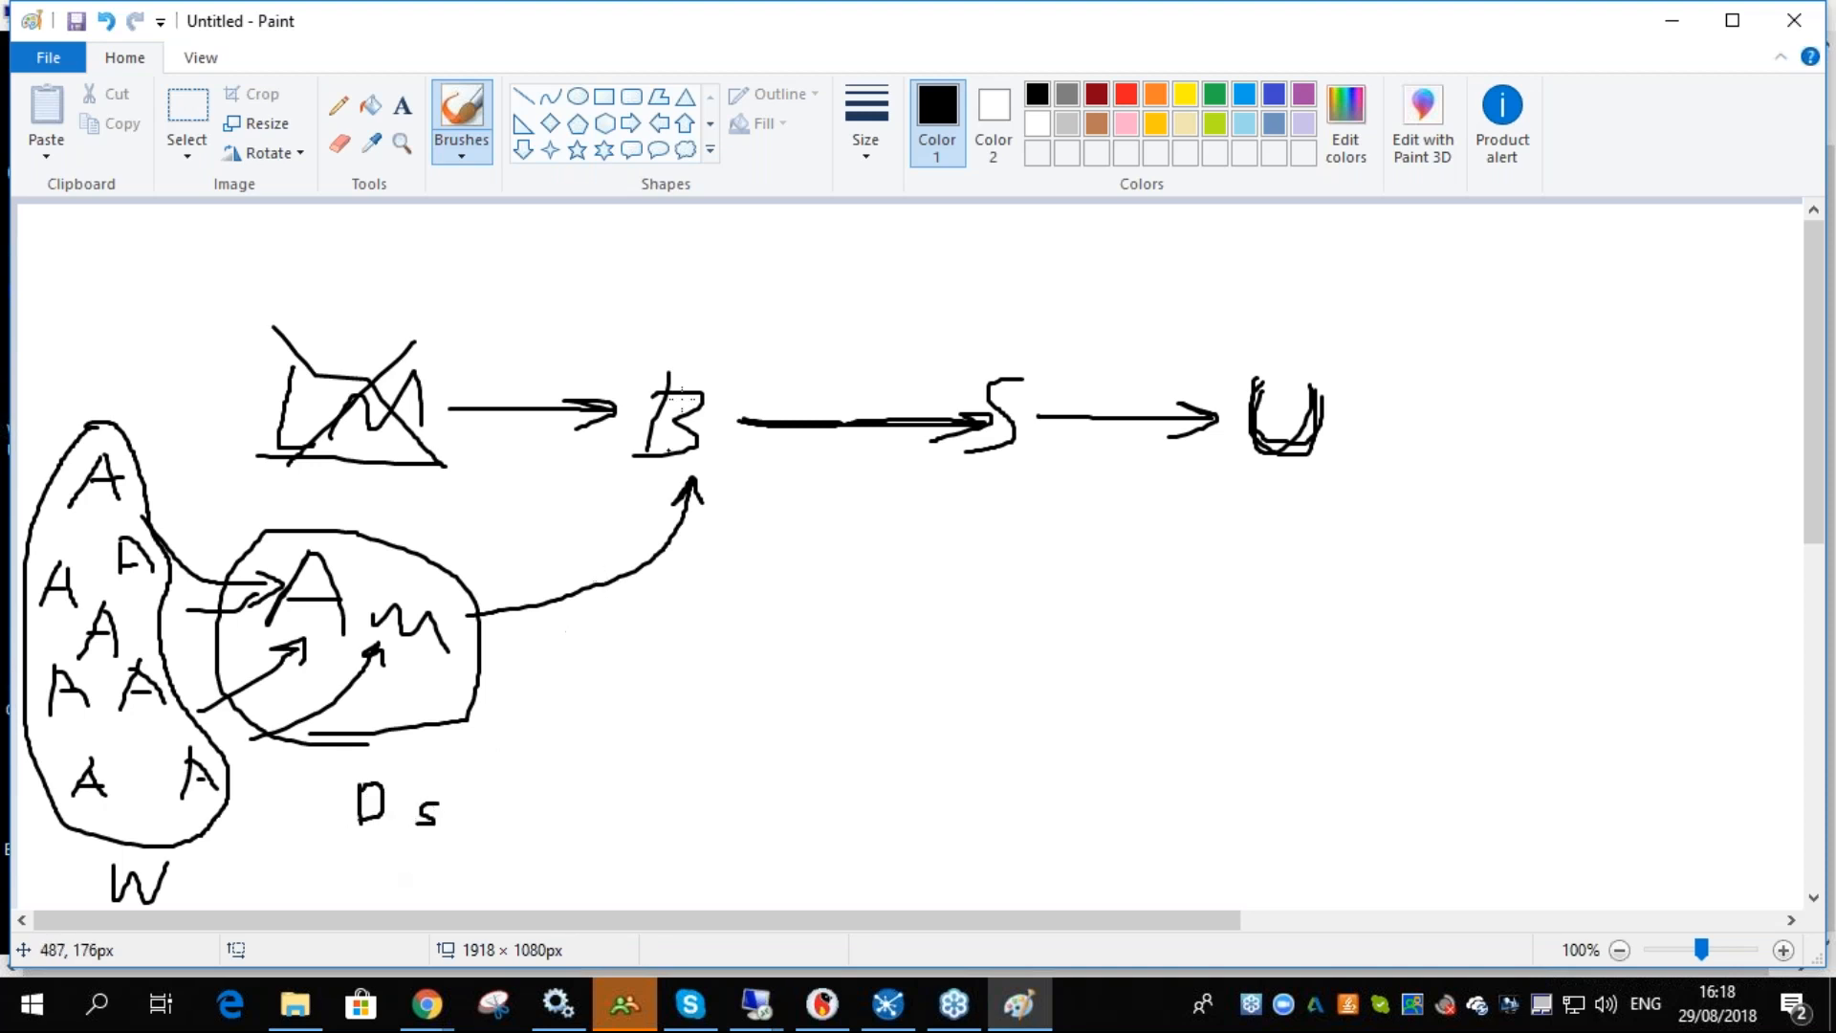
- Circle B and box S, labelling them DS and OLM DS, and underline U
mouse_move(663, 364)
left_mouse_down()
mouse_move(600, 514)
mouse_move(715, 387)
mouse_move(680, 361)
left_mouse_up()
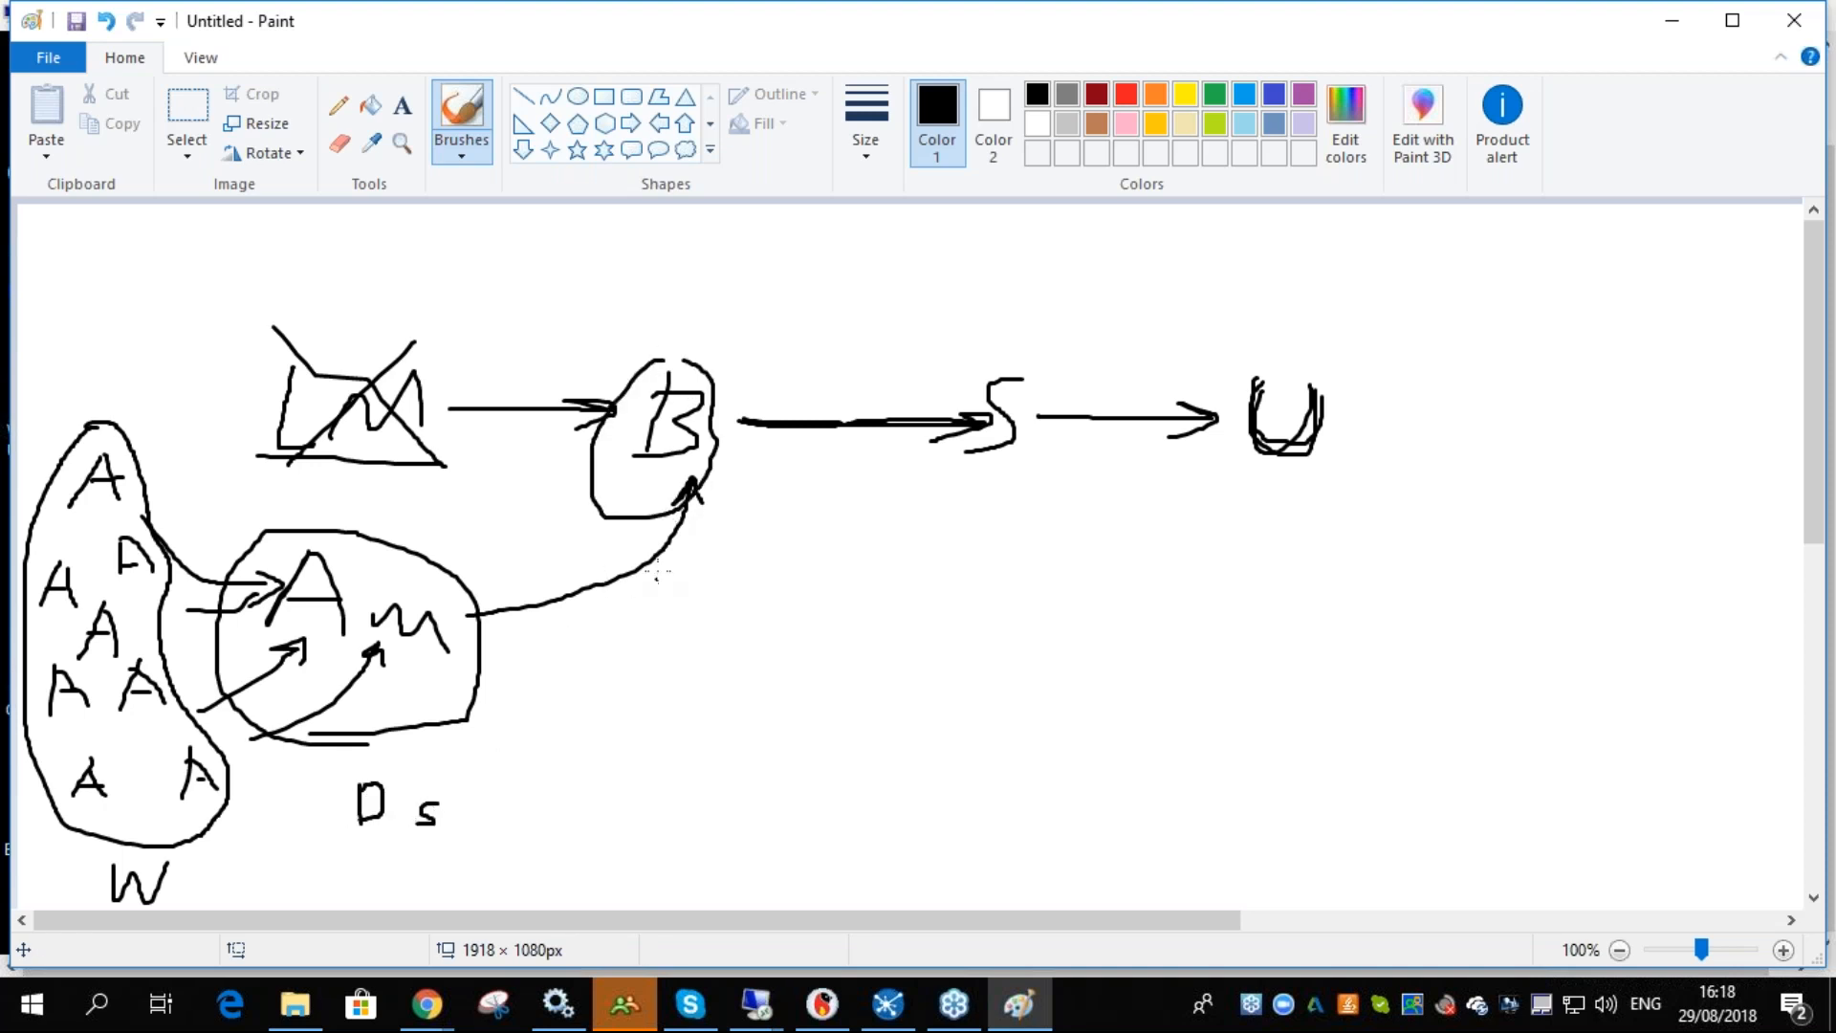
left_click_drag(679, 549, 679, 575)
mouse_move(679, 547)
left_mouse_down()
mouse_move(681, 574)
mouse_move(716, 561)
mouse_move(705, 574)
left_mouse_up()
left_click(738, 575)
left_click_drag(988, 348, 971, 352)
mouse_move(971, 512)
left_mouse_down()
mouse_move(968, 547)
mouse_move(1015, 546)
left_mouse_up()
mouse_move(874, 493)
left_mouse_down()
mouse_move(911, 490)
mouse_move(919, 541)
mouse_move(946, 538)
left_mouse_up()
left_click_drag(1214, 483, 1325, 468)
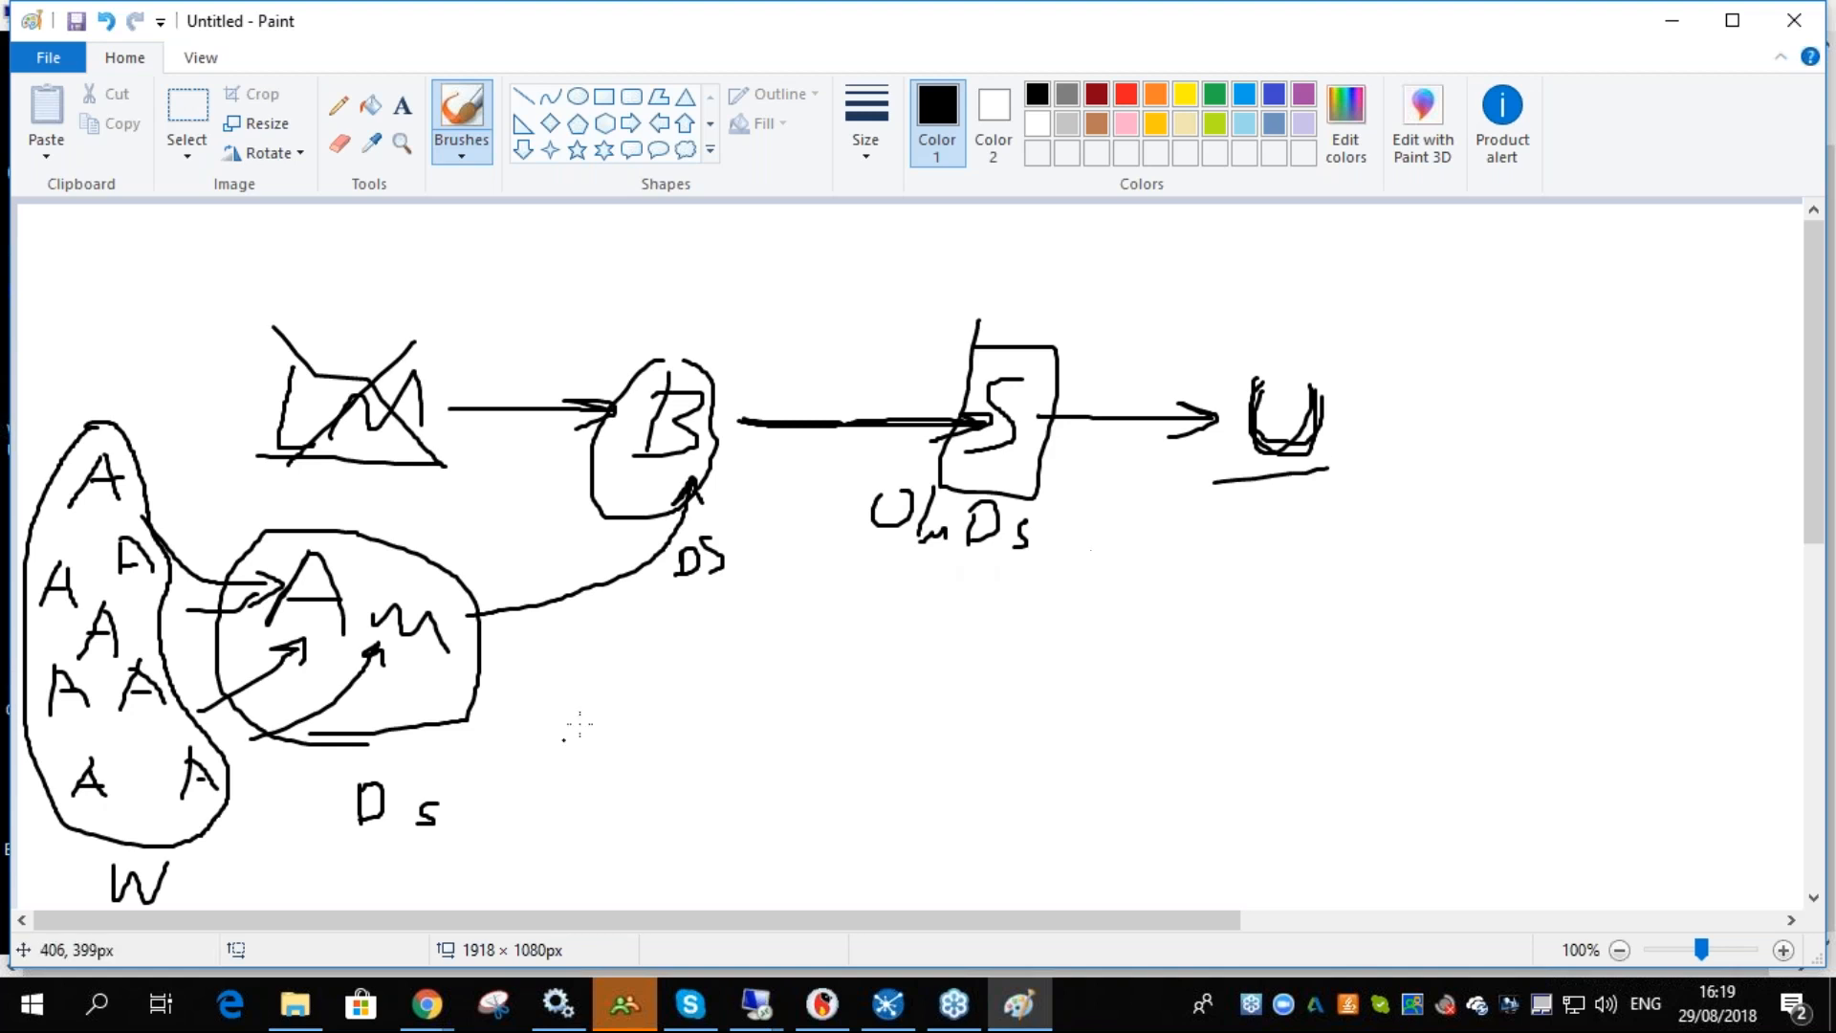
- Draw a larger box around the S group and retrace the arrows from the A letters
scroll(537, 749, "down", 3)
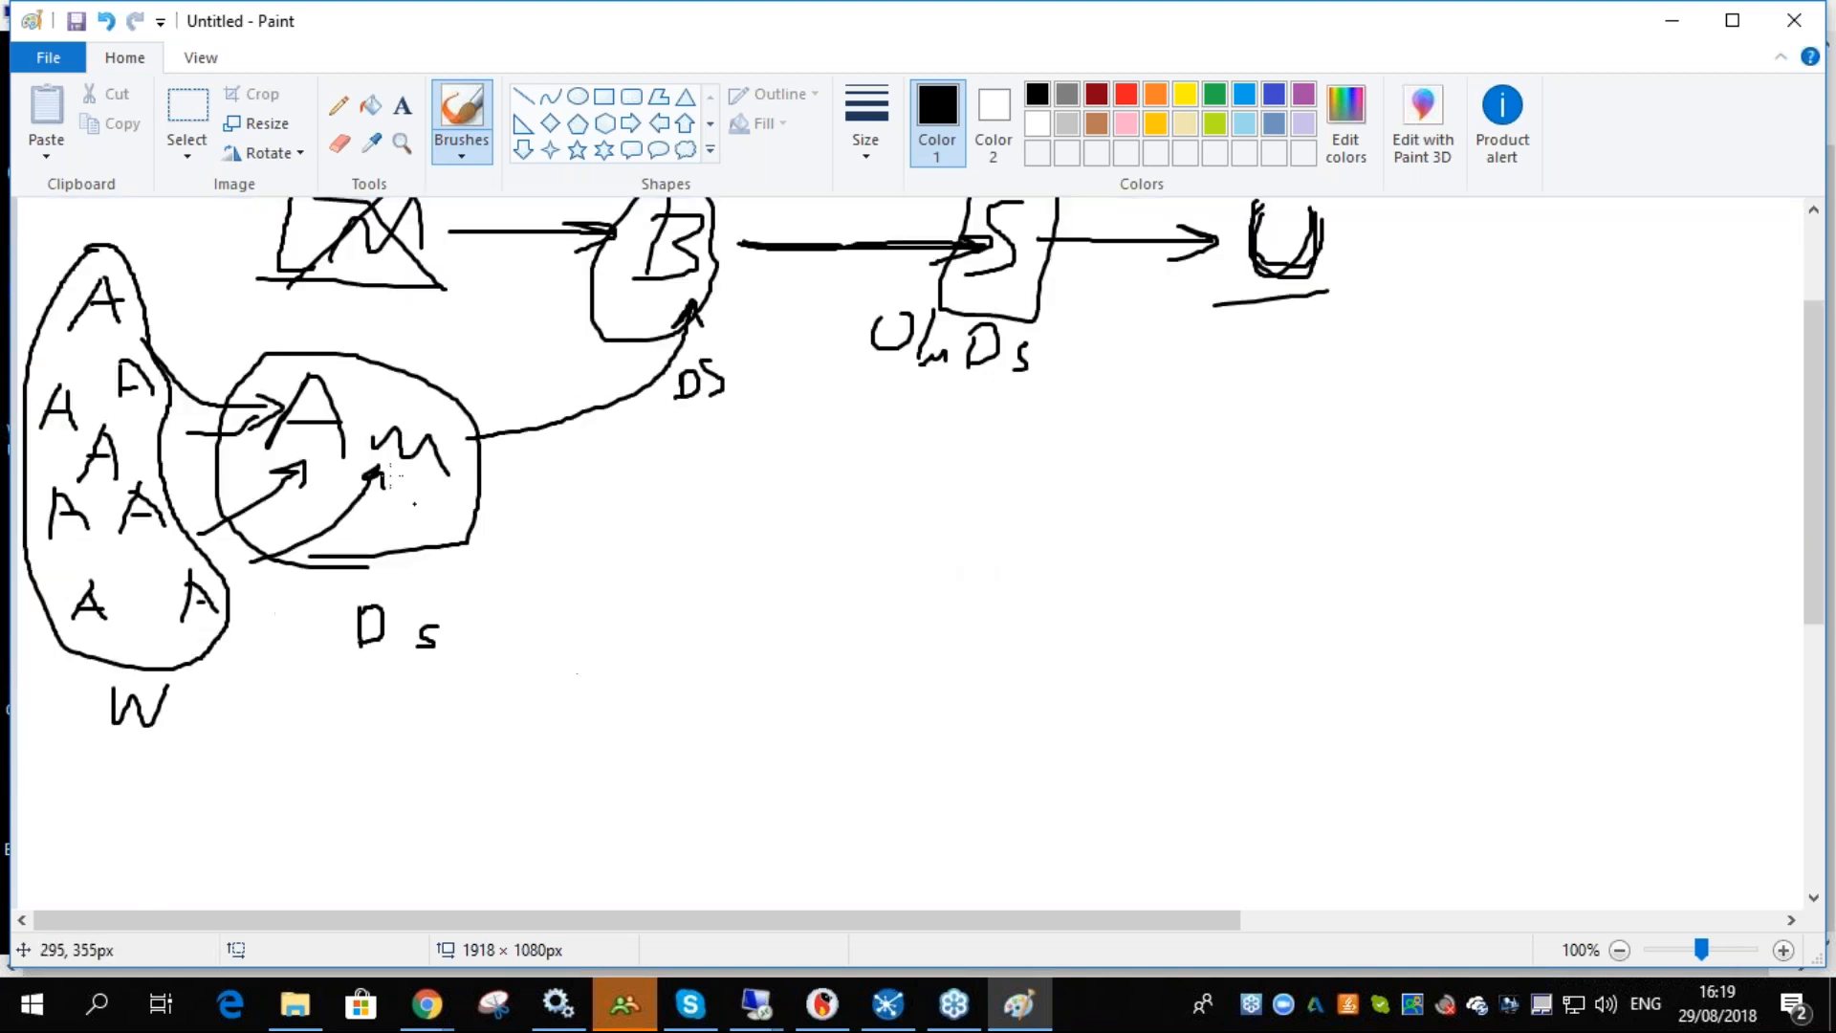
scroll(349, 421, "up", 3)
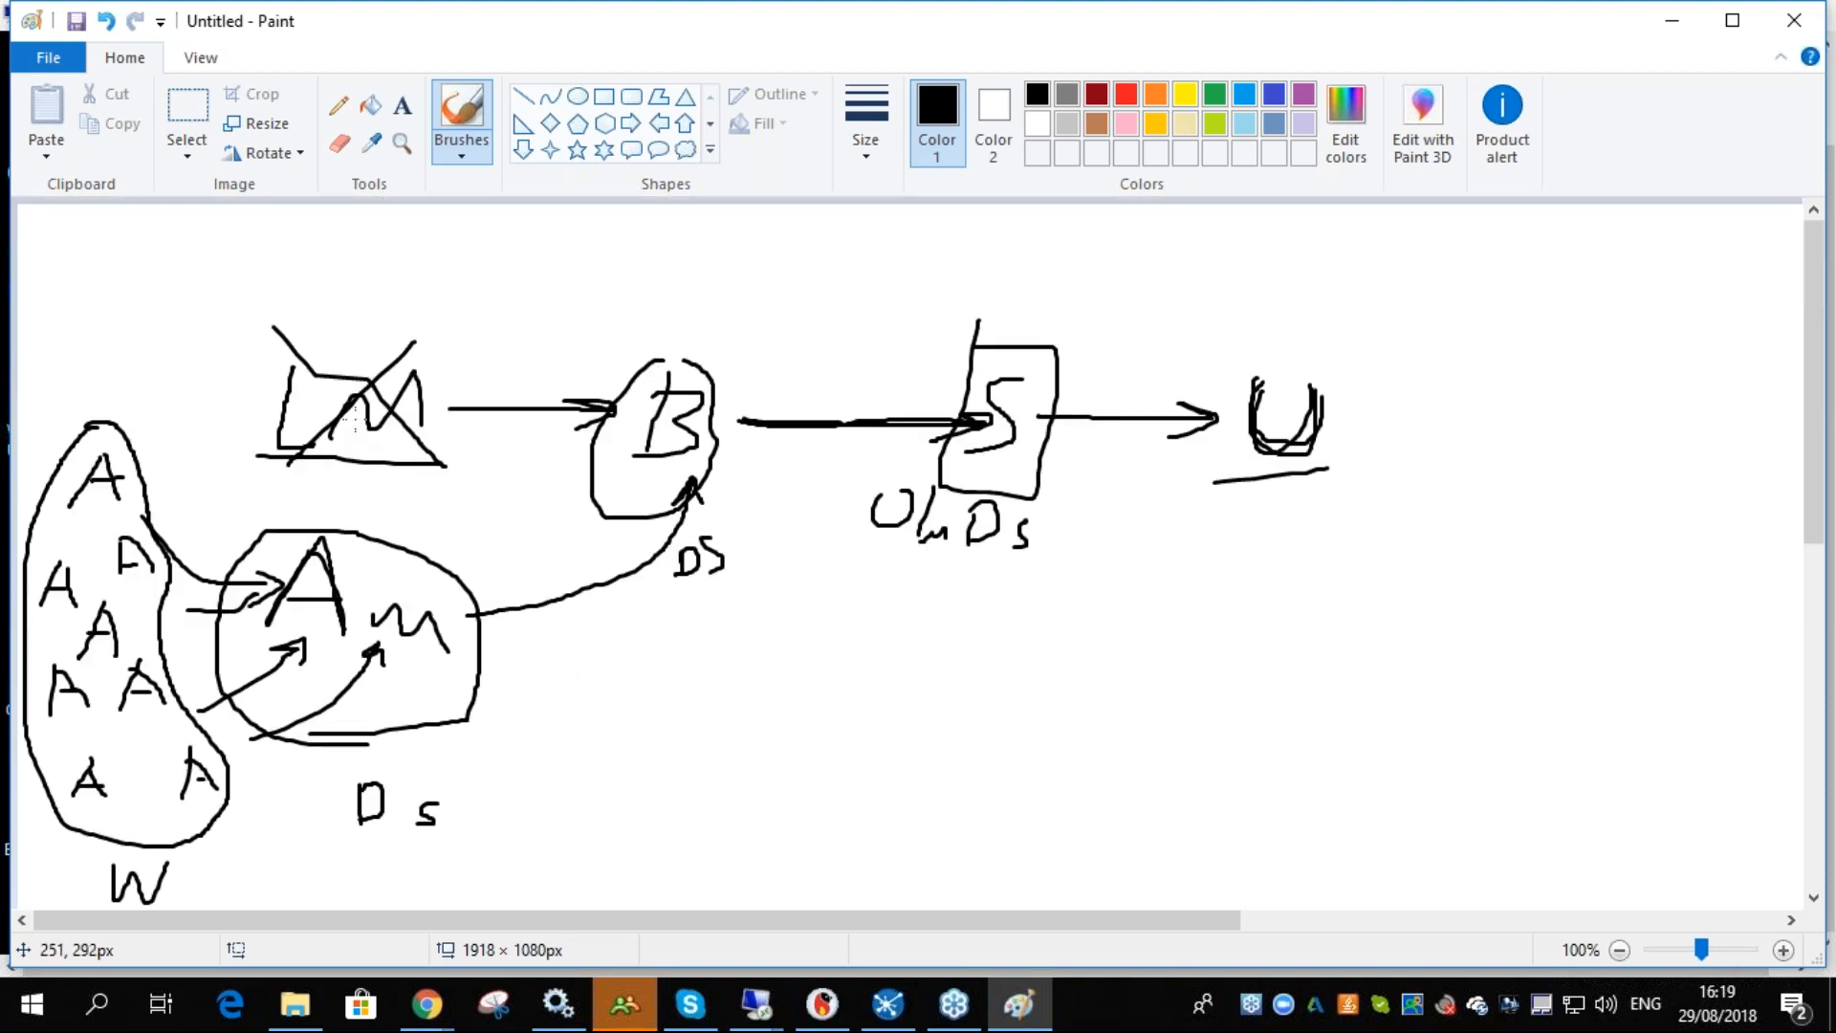
left_click_drag(259, 455, 443, 466)
mouse_move(875, 558)
left_mouse_down()
mouse_move(1067, 562)
mouse_move(1036, 289)
mouse_move(907, 288)
mouse_move(910, 566)
left_mouse_up()
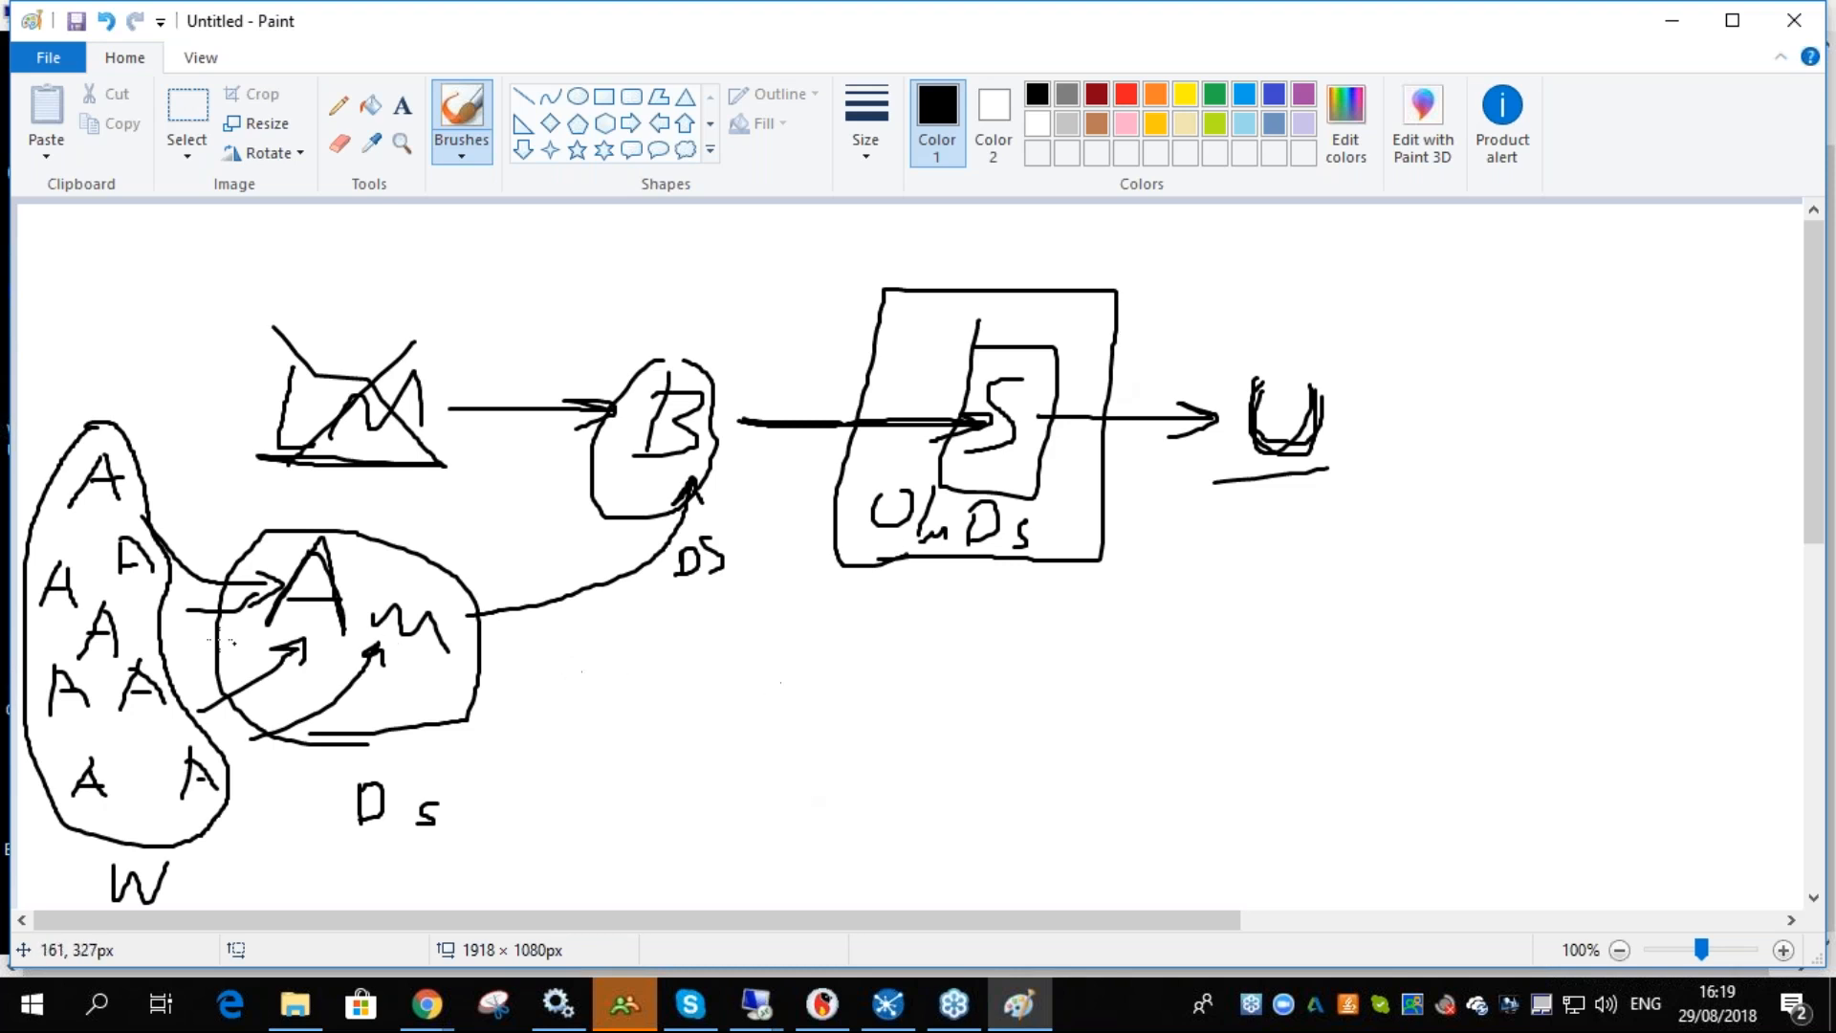
mouse_move(86, 501)
left_mouse_down()
mouse_move(65, 512)
mouse_move(125, 485)
mouse_move(250, 584)
mouse_move(278, 579)
mouse_move(248, 602)
mouse_move(284, 581)
left_mouse_up()
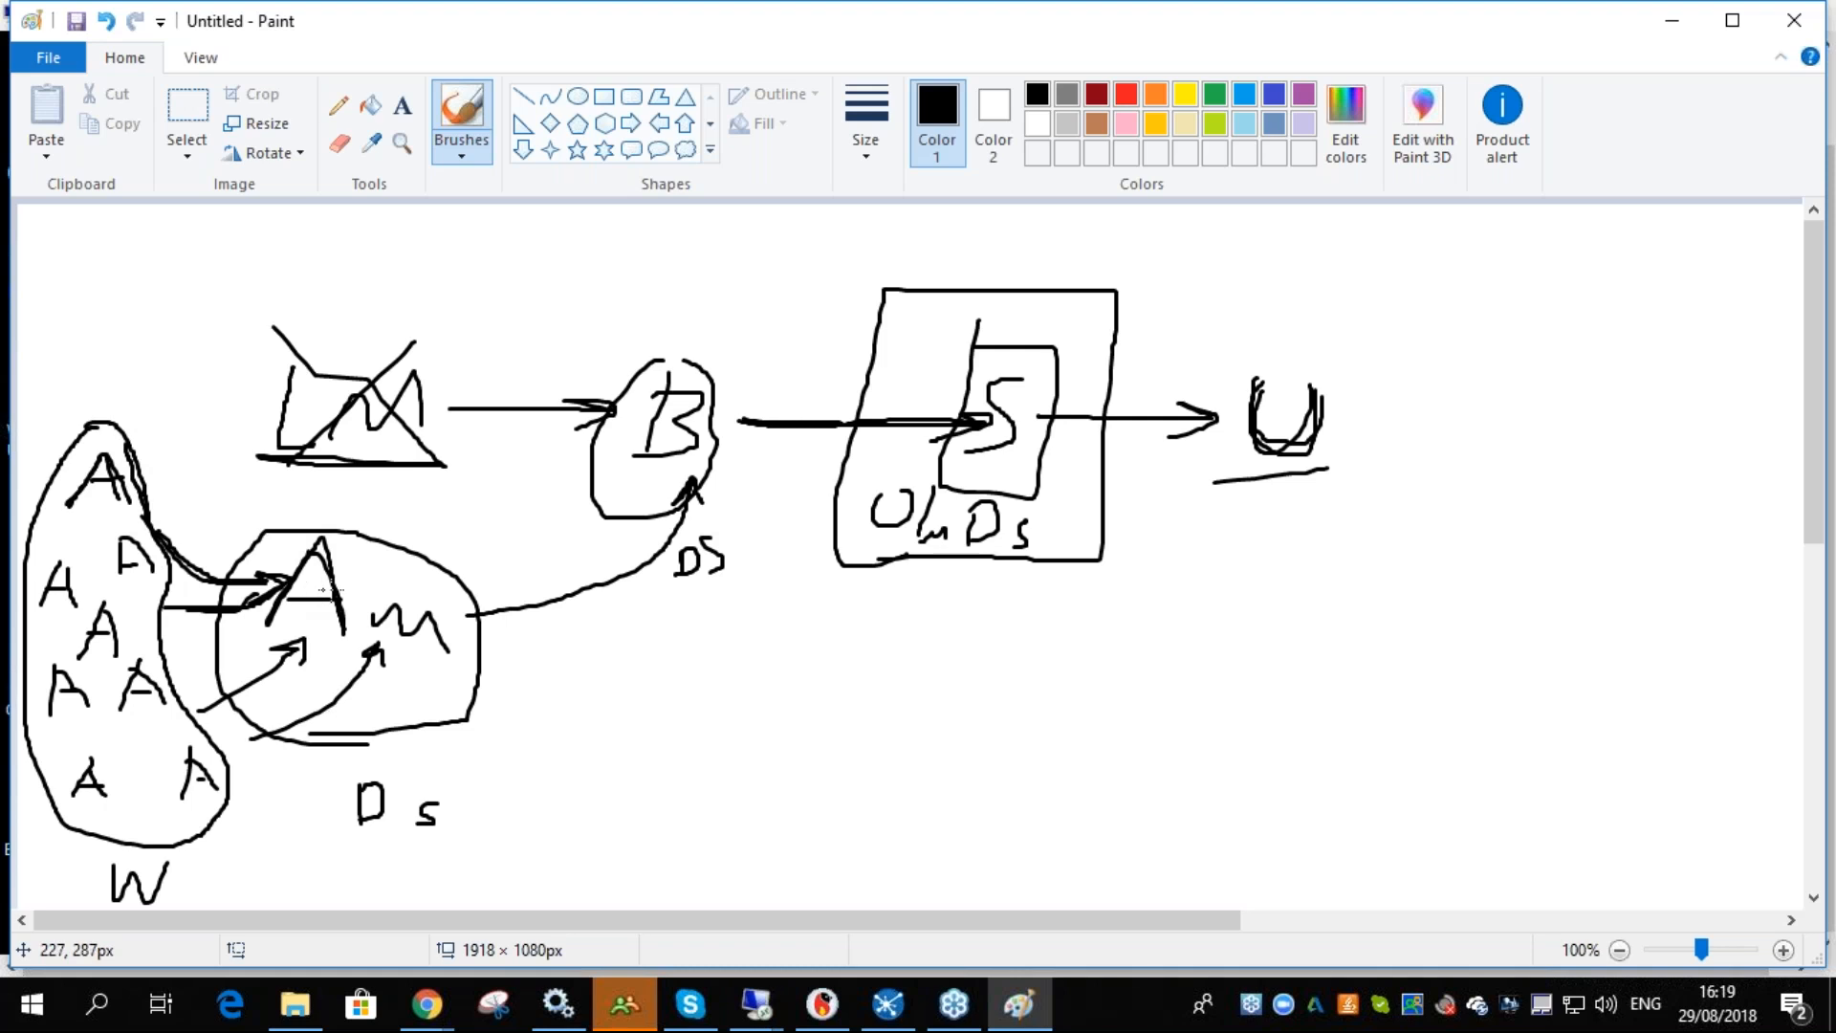
mouse_move(362, 779)
left_mouse_down()
mouse_move(382, 801)
mouse_move(358, 824)
mouse_move(433, 828)
left_mouse_up()
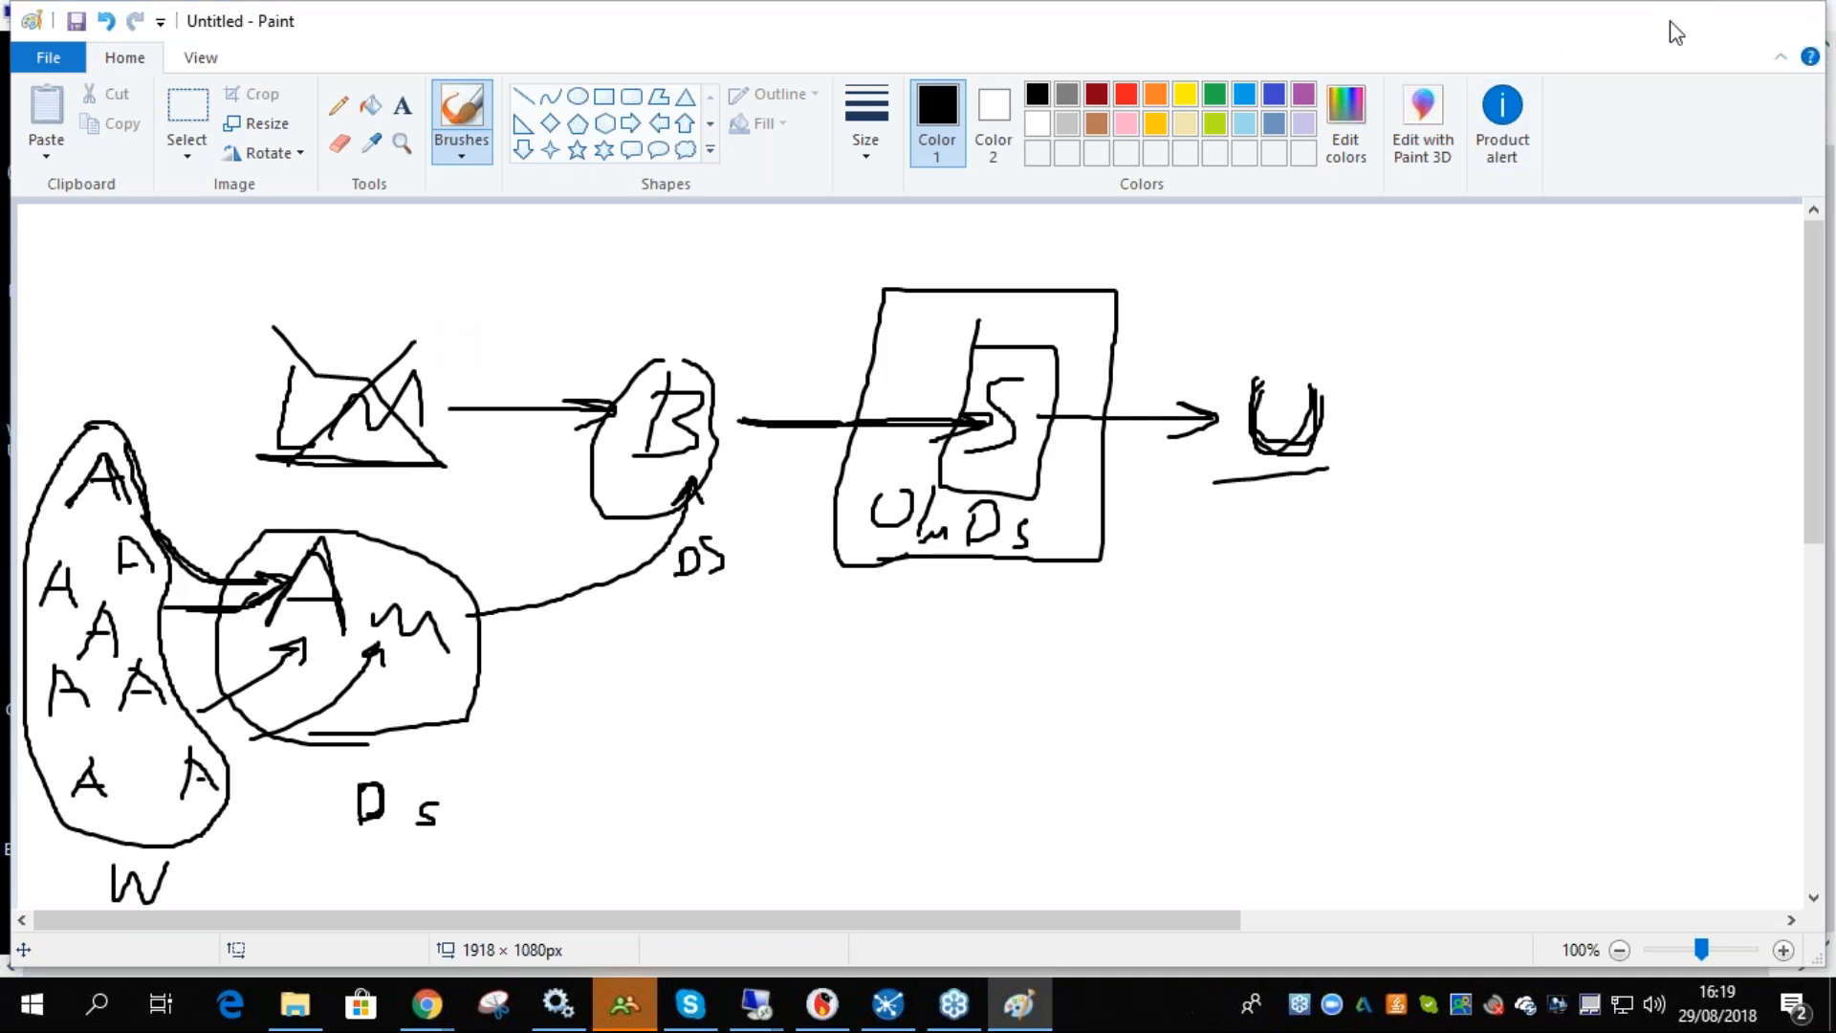
- Return to the win10demo session and load OpenLM_OpenLM_SiteLicense 4_3.lic as the OpenLM Server license, allowing changes
left_click(1673, 20)
left_click(1100, 755)
left_click(720, 502)
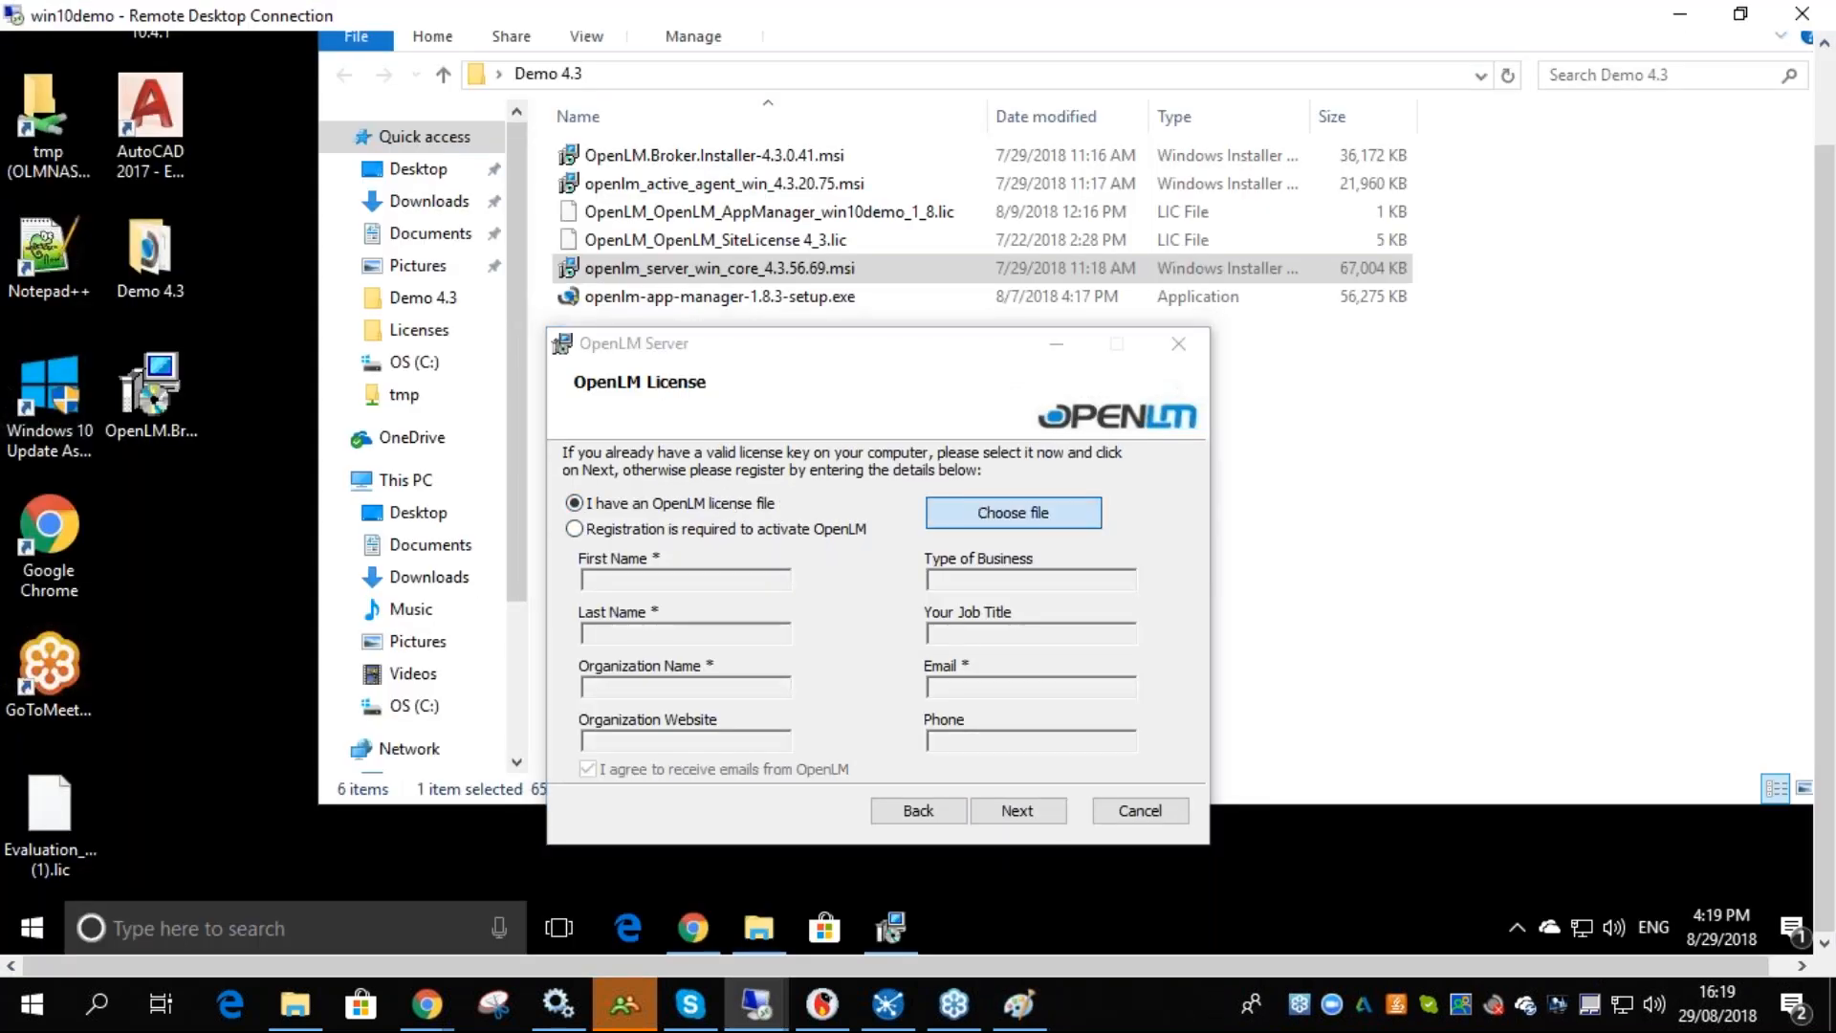
left_click(1014, 512)
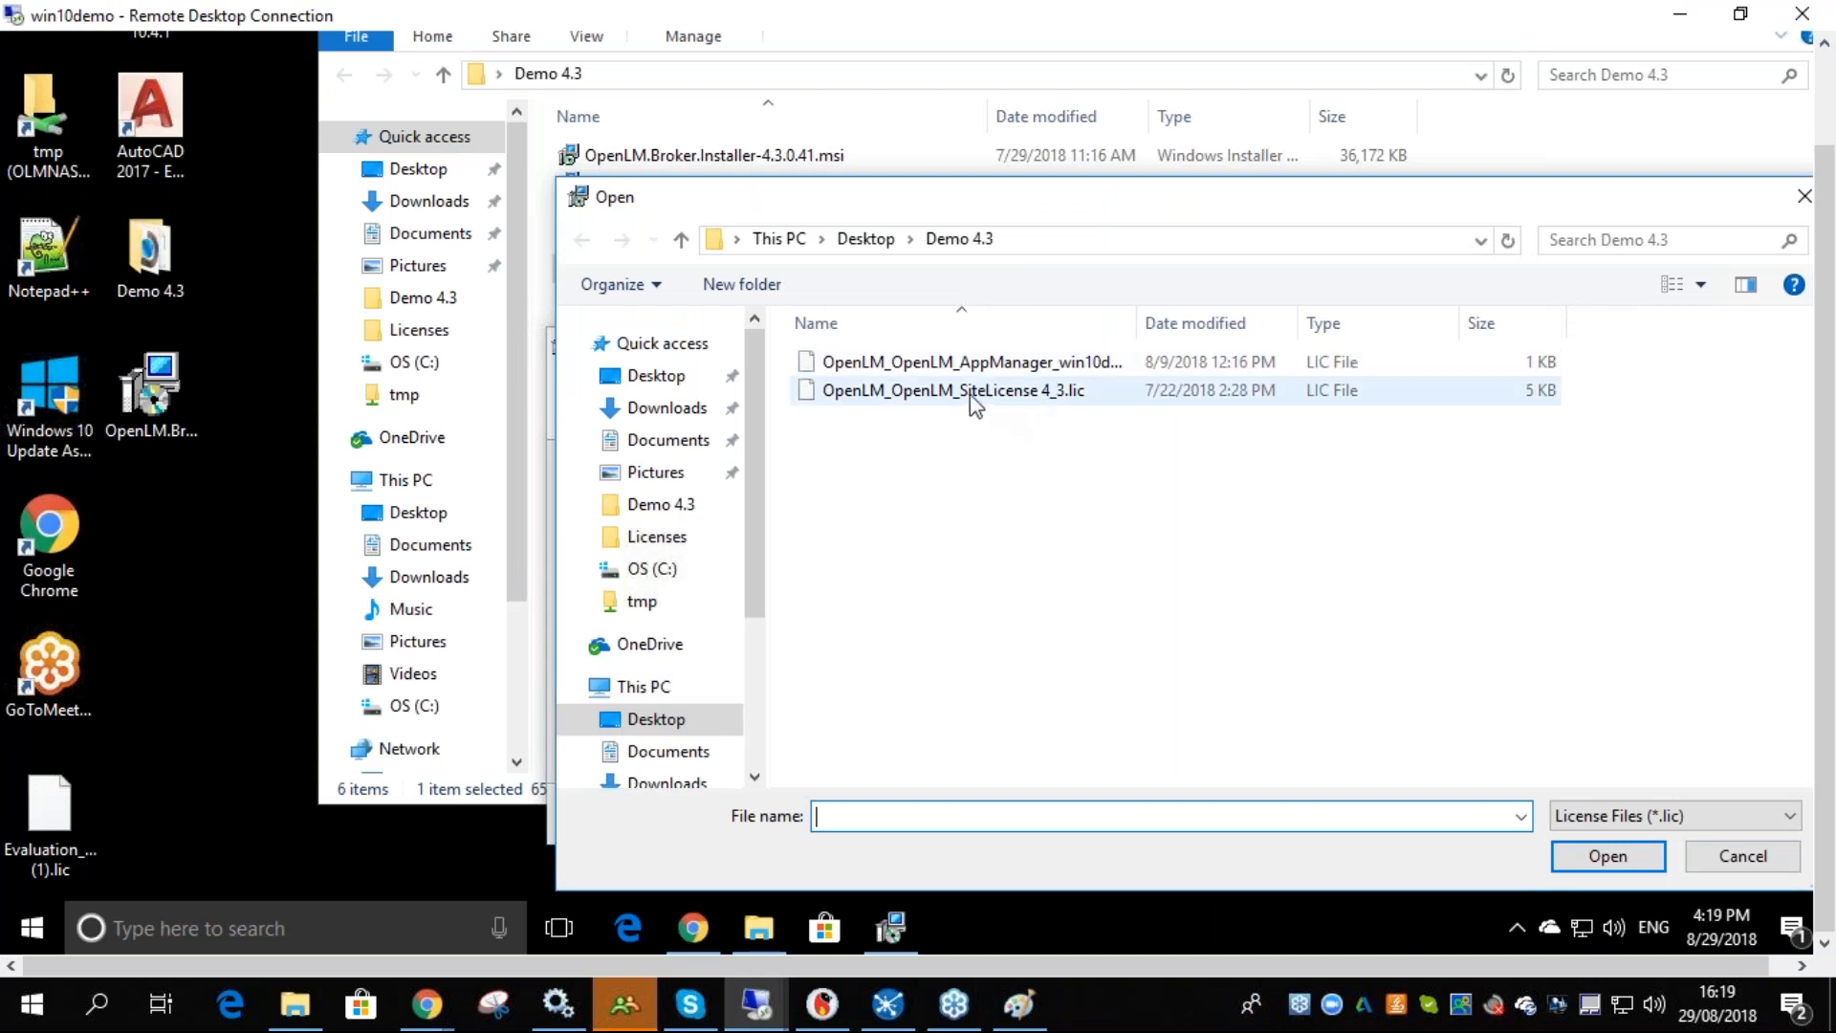
left_click(992, 394)
left_click(1592, 858)
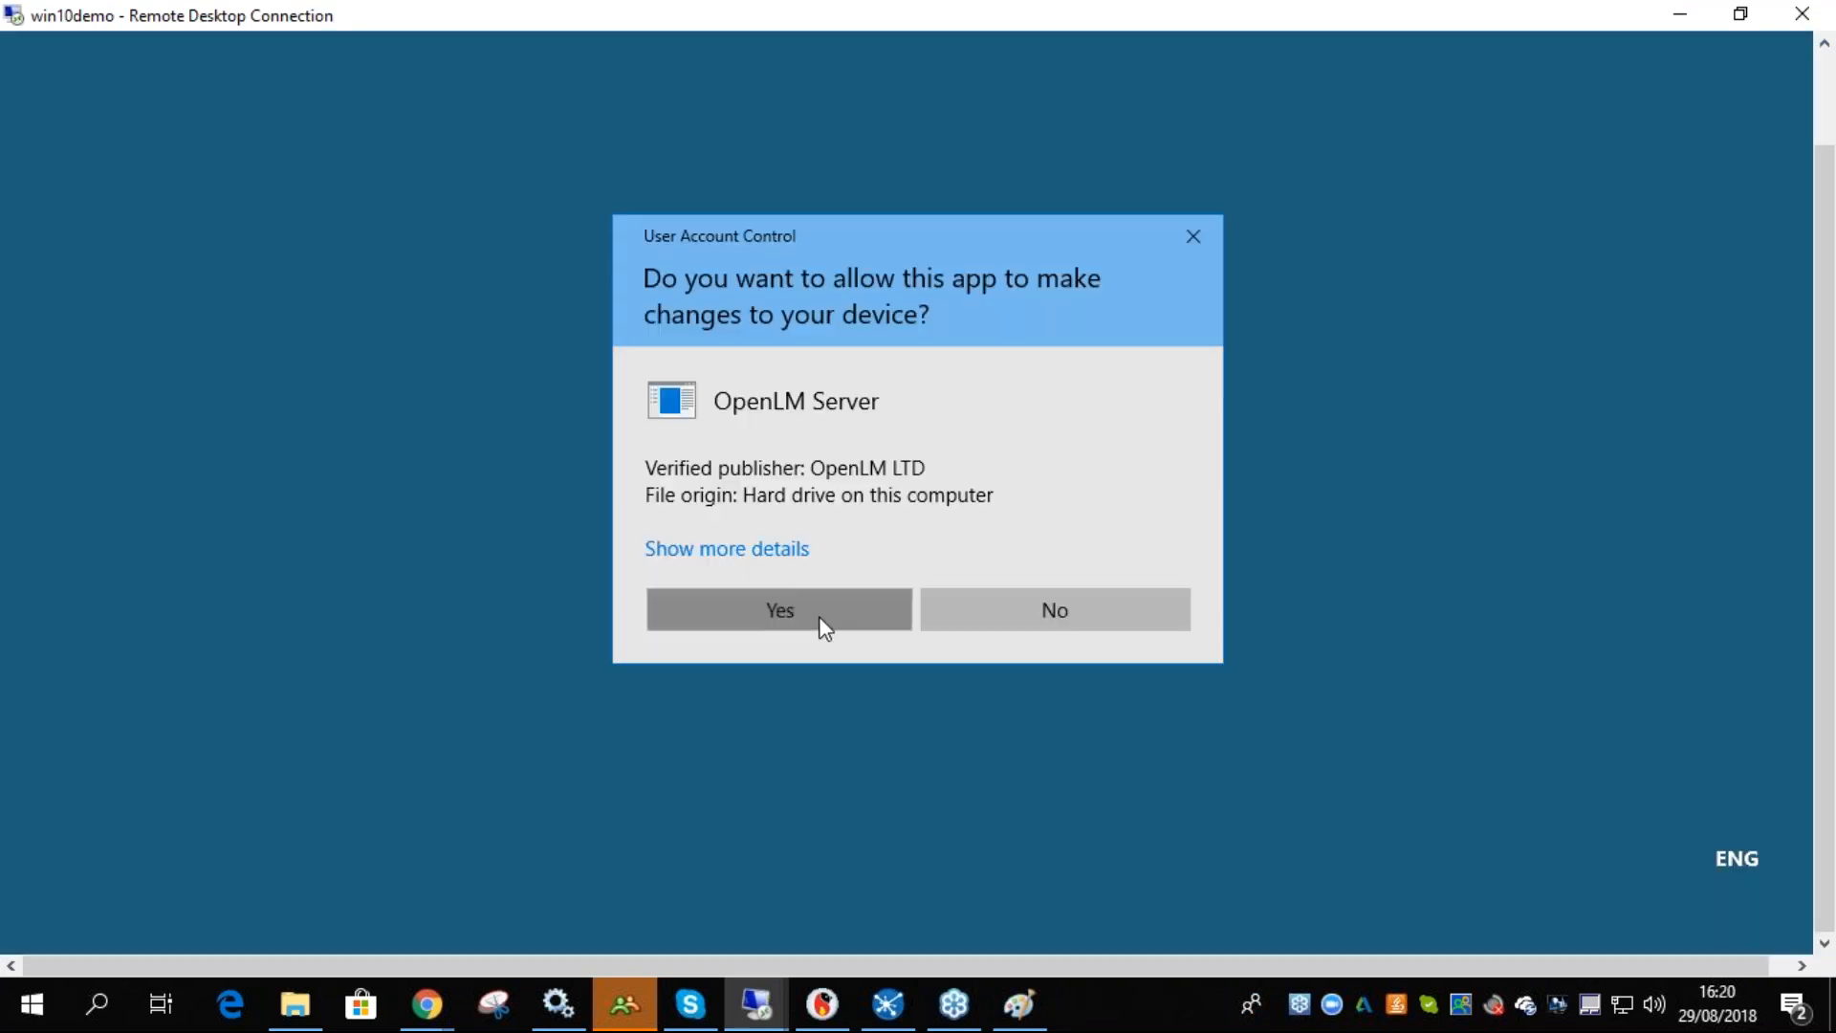
left_click(819, 615)
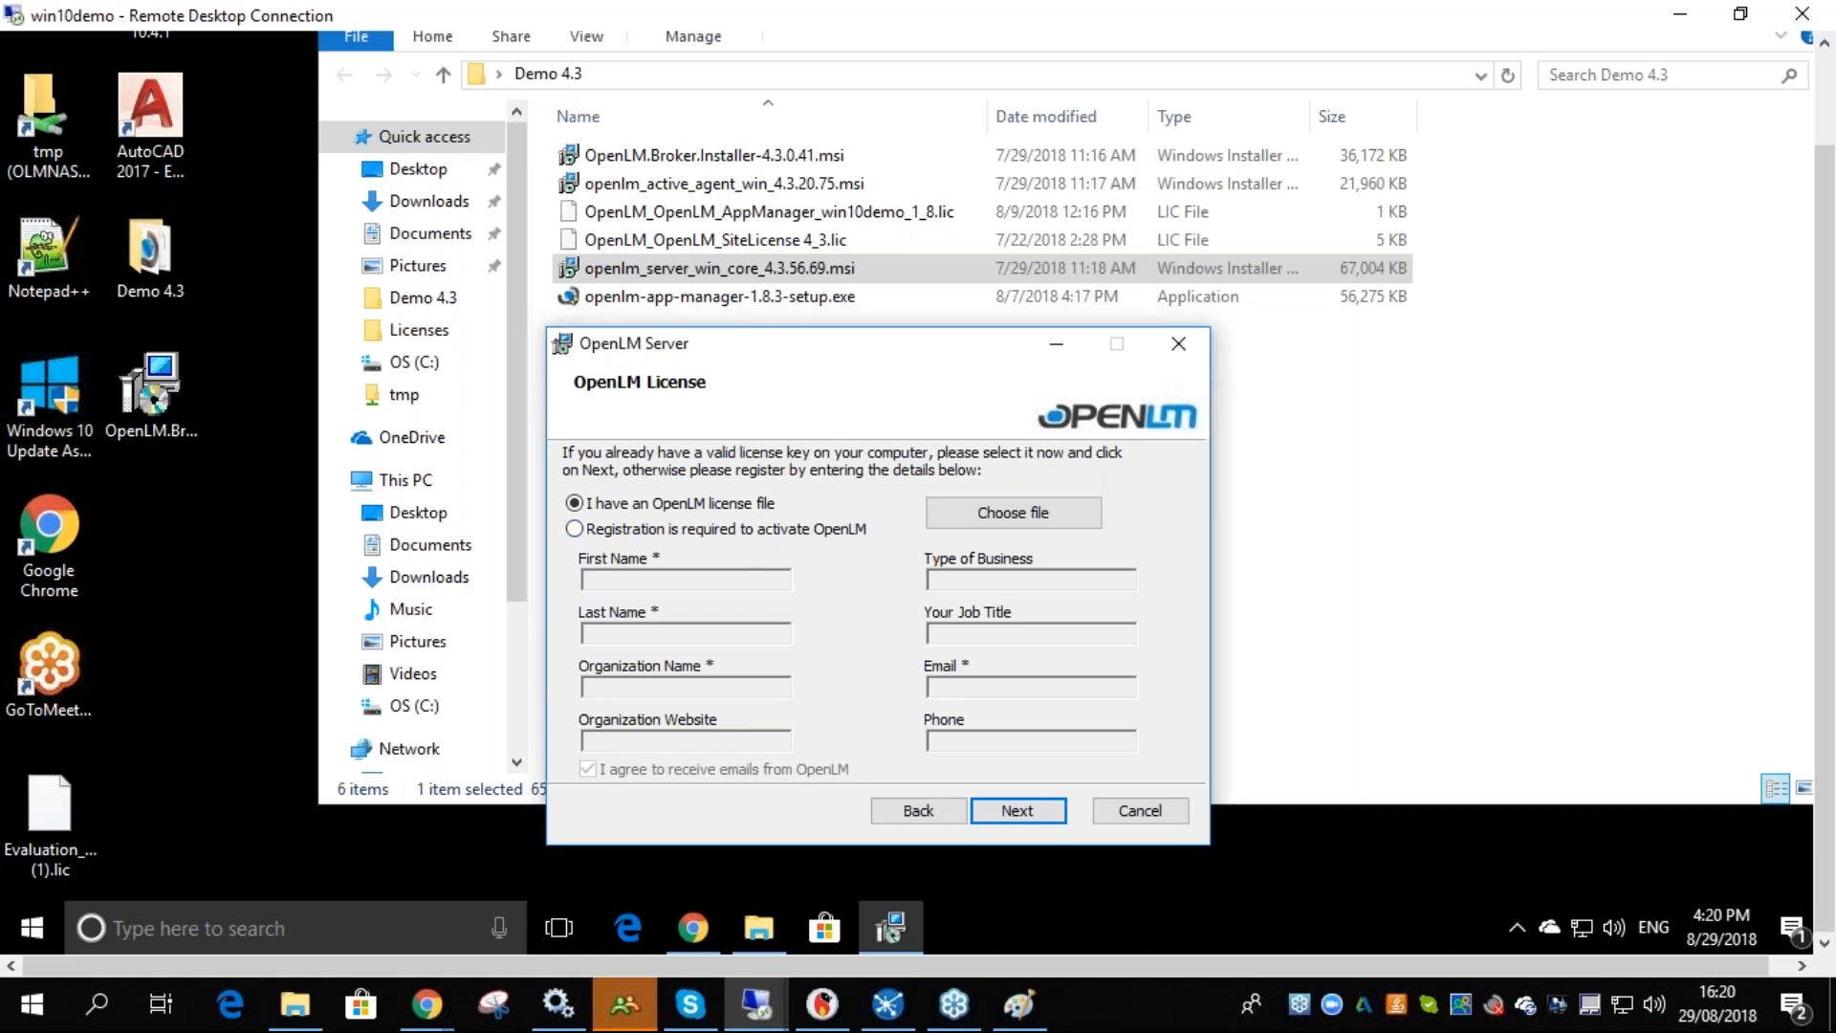
- Complete the OpenLM Server installation, open Configure Now, and close the OpenLM Server Options window
left_click(1017, 810)
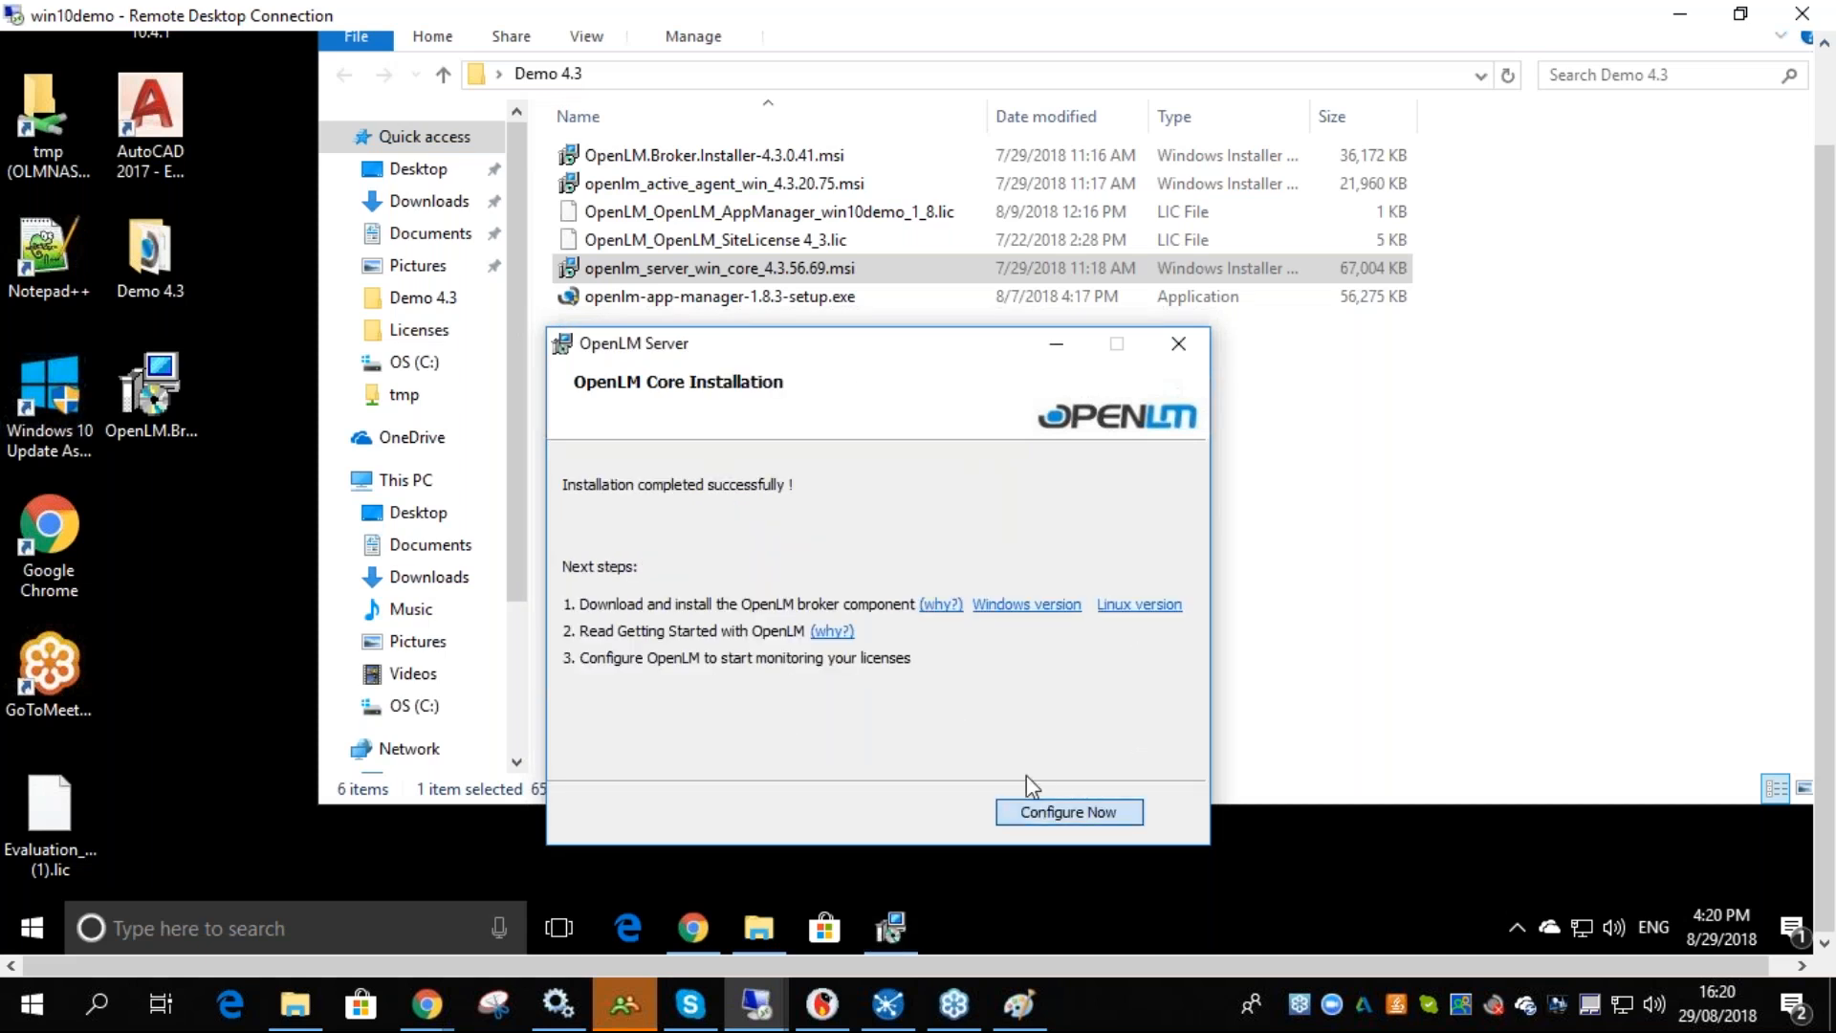
left_click(1047, 805)
left_click(820, 602)
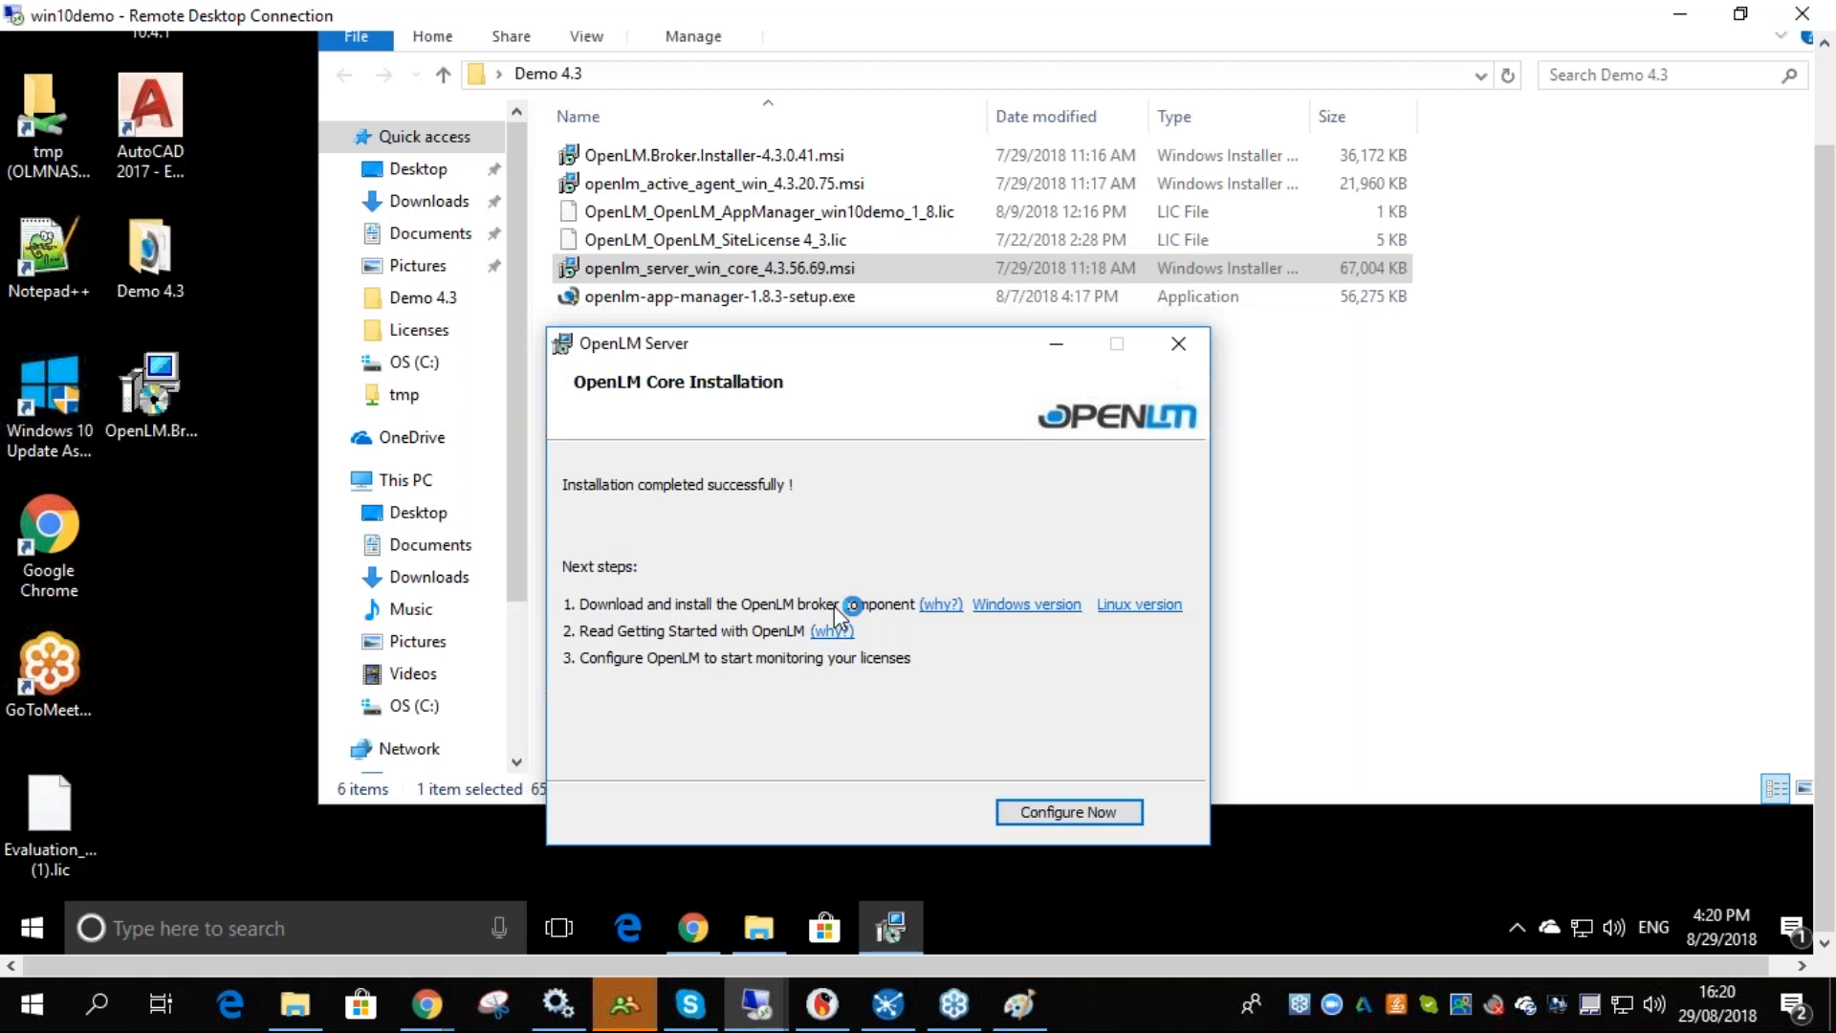
scroll(1828, 497, "up", 3)
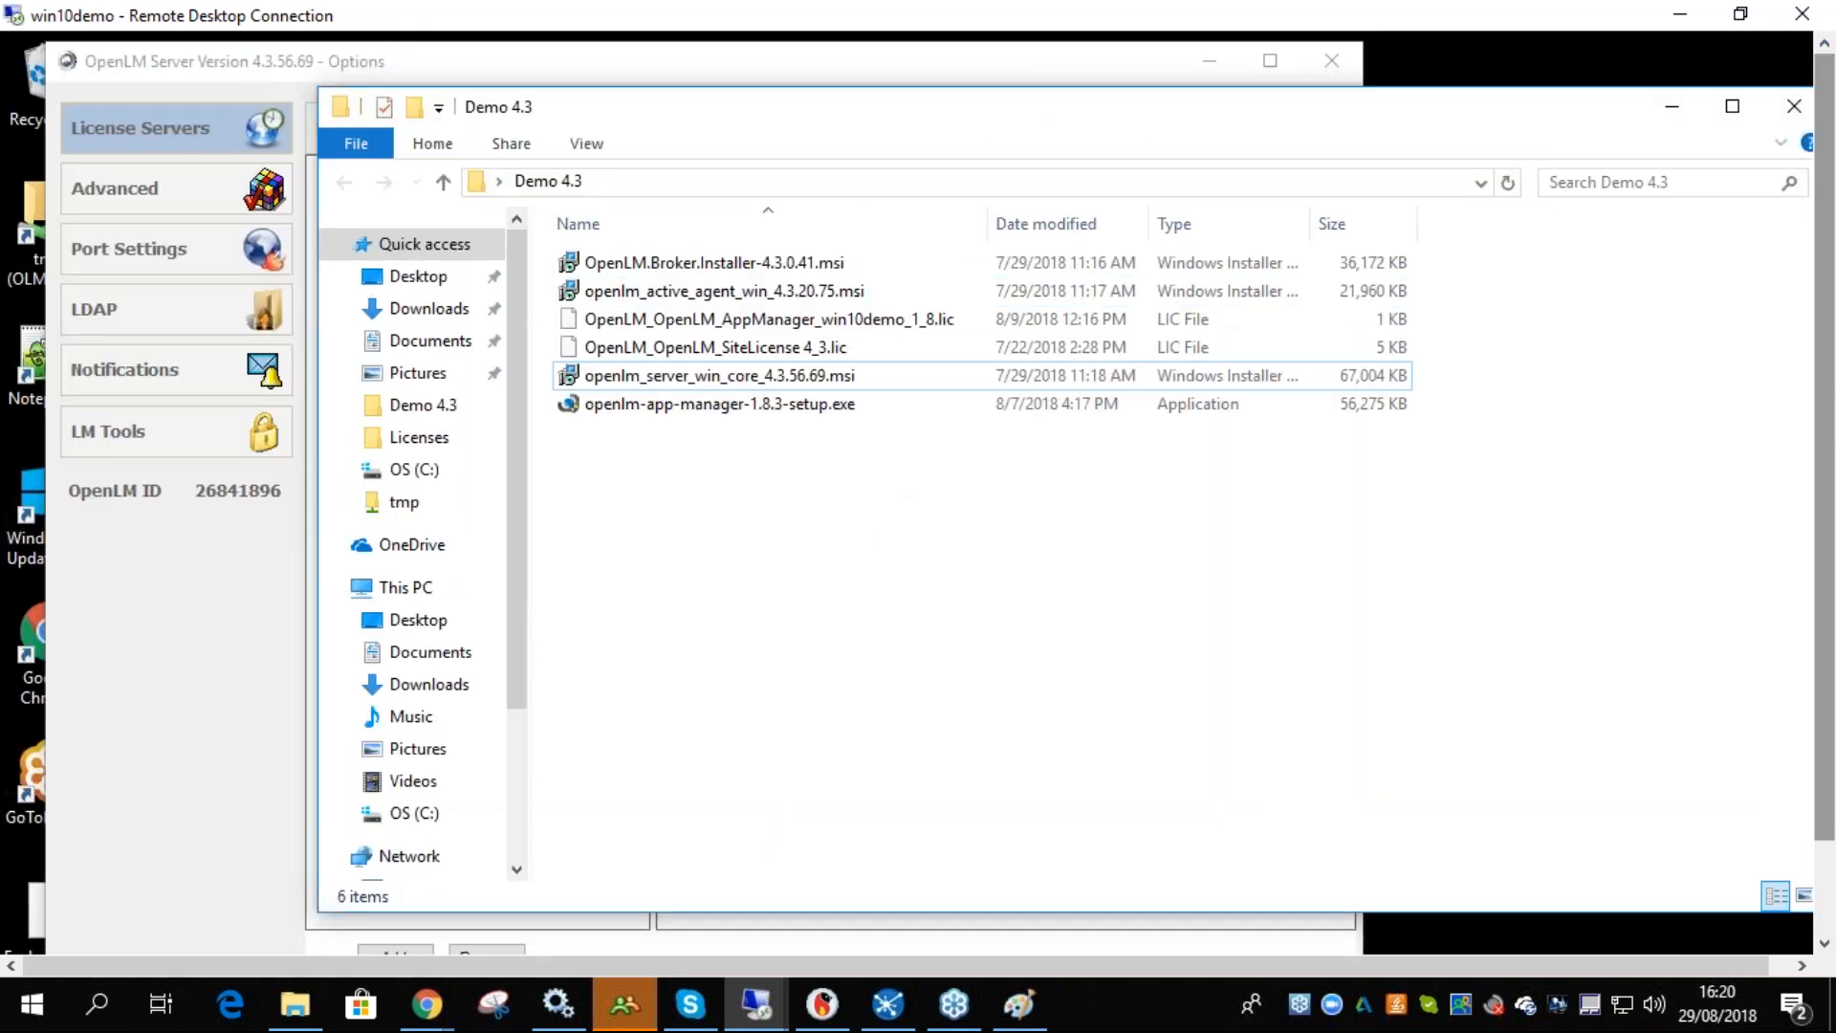
left_click(1332, 61)
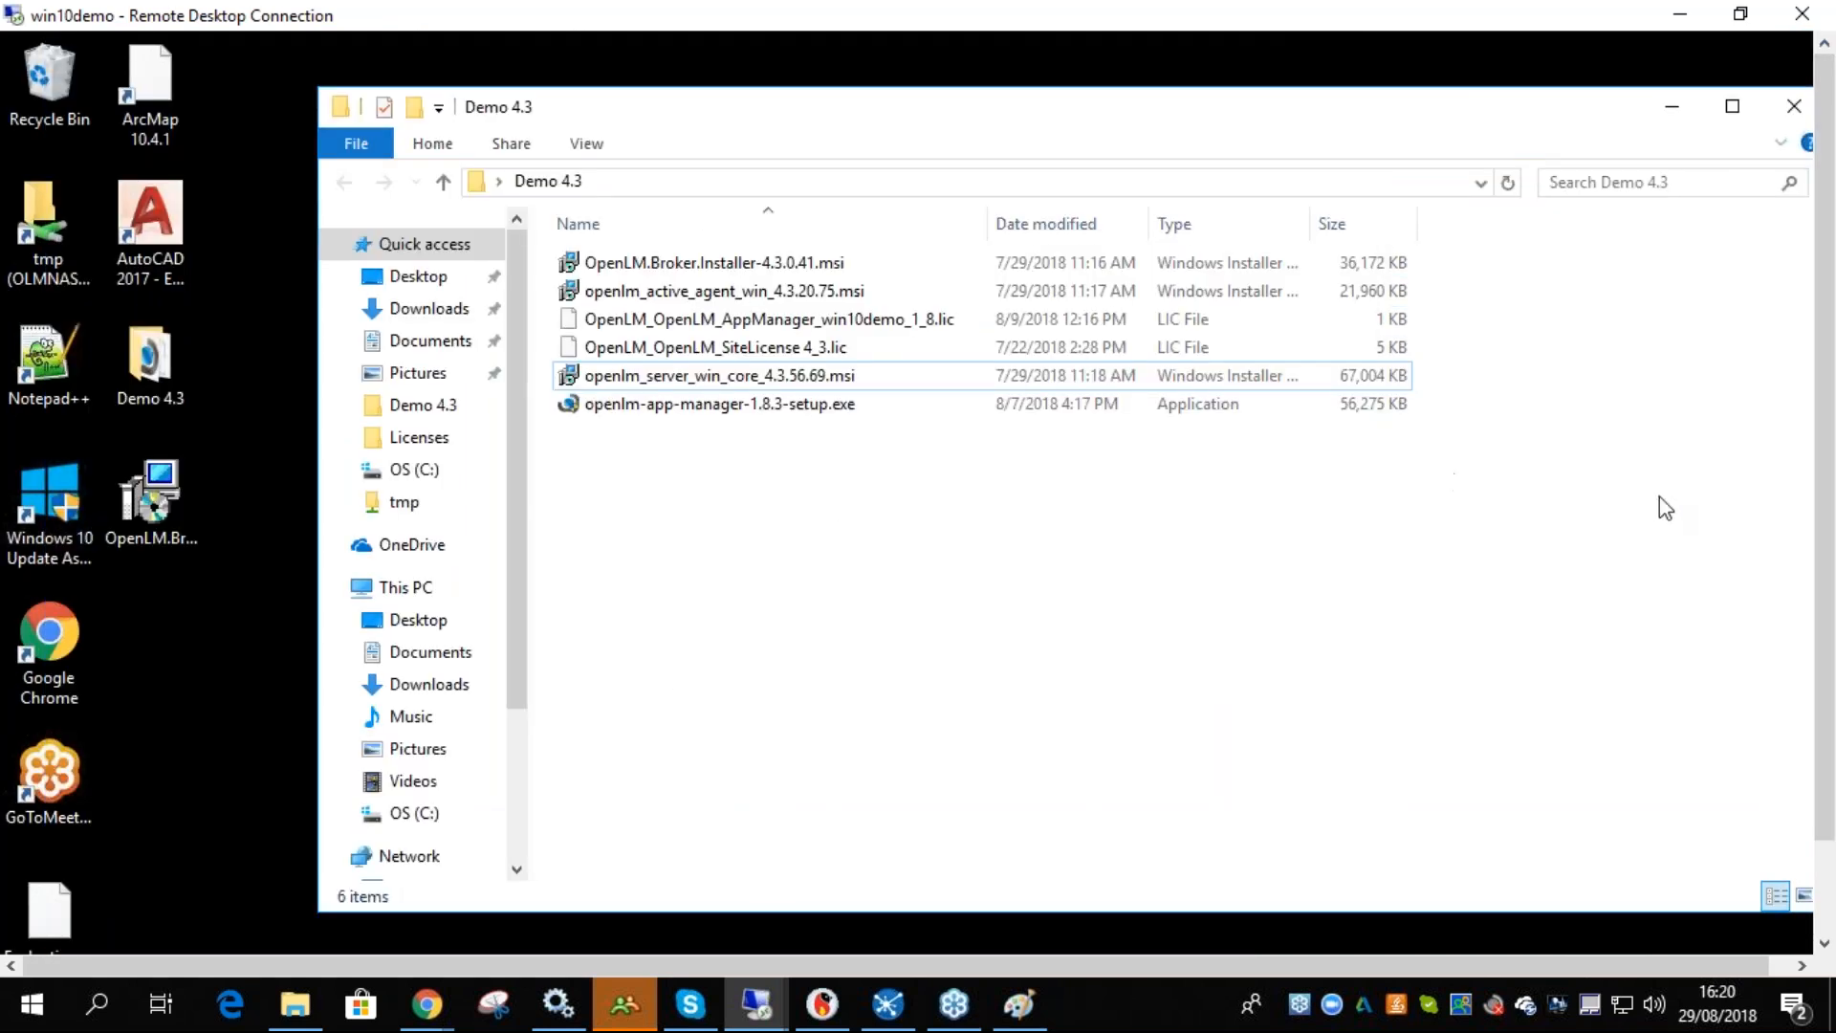
- Launch the openlm-app-manager-1.8.3-setup.exe installer and allow it to make changes
scroll(1823, 631, "down", 3)
left_click_drag(1823, 643, 1826, 565)
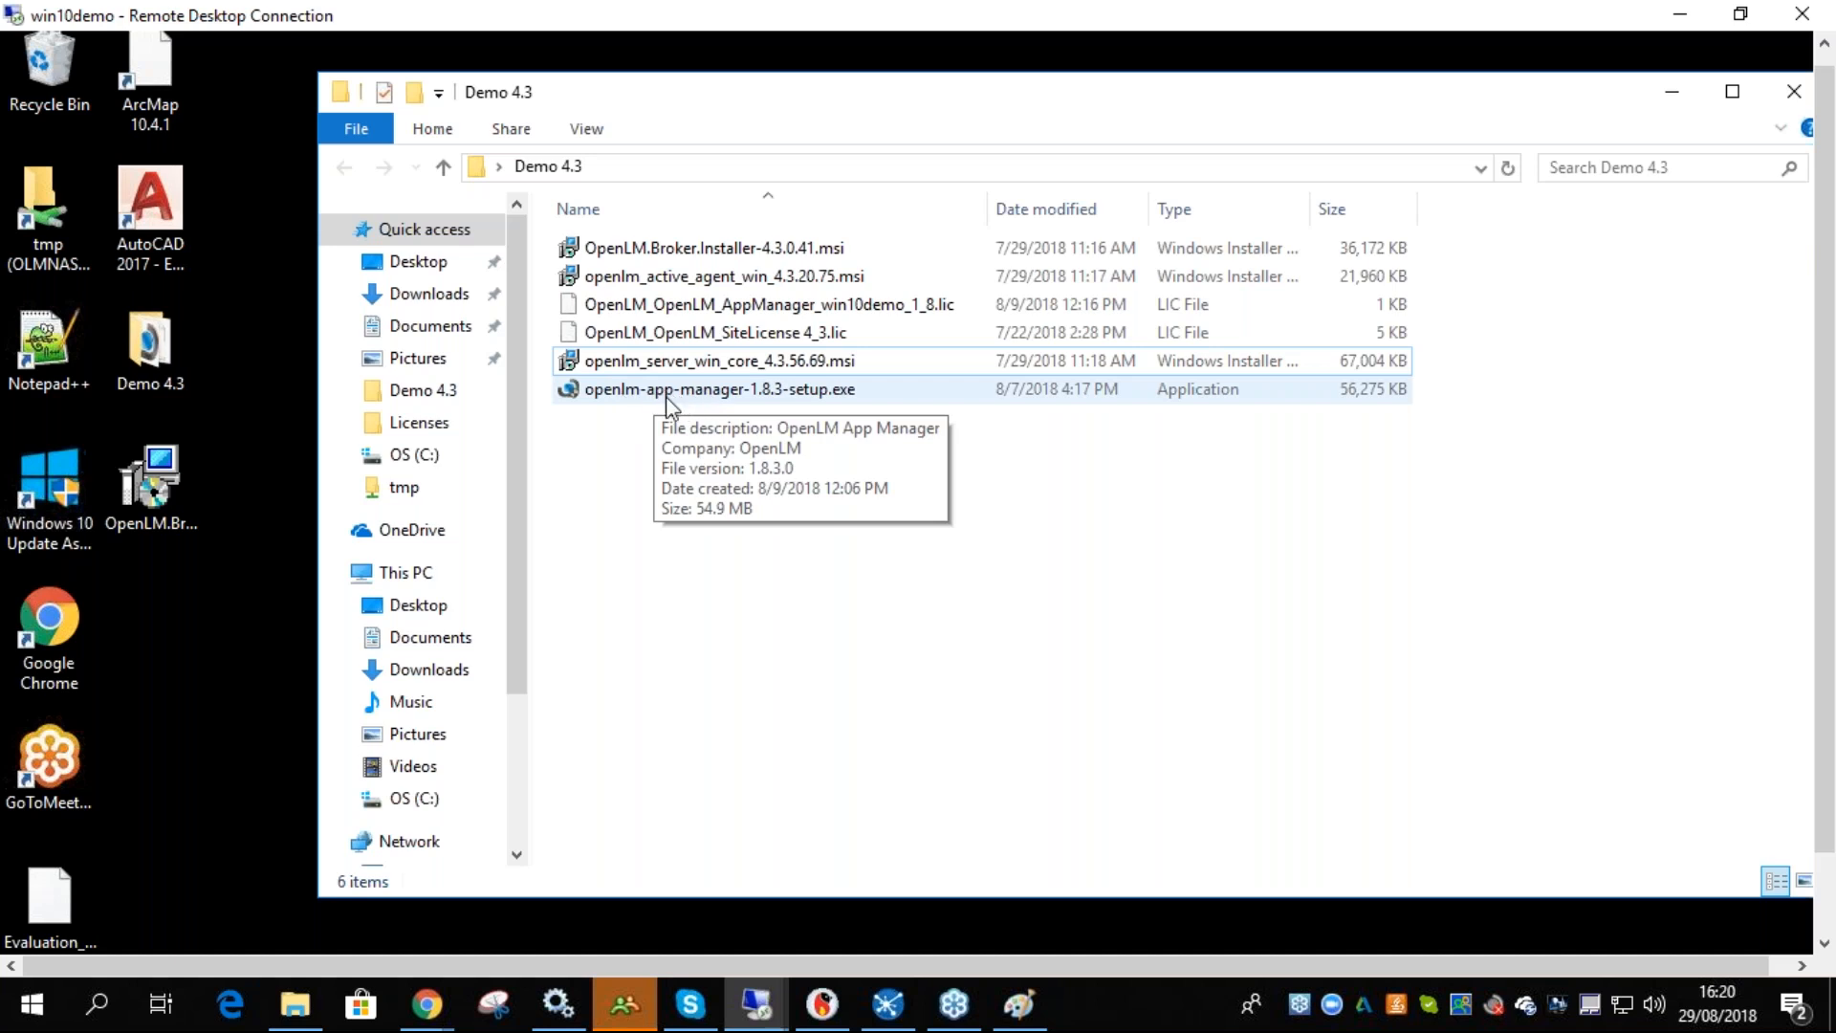
left_click_drag(1824, 552, 664, 410)
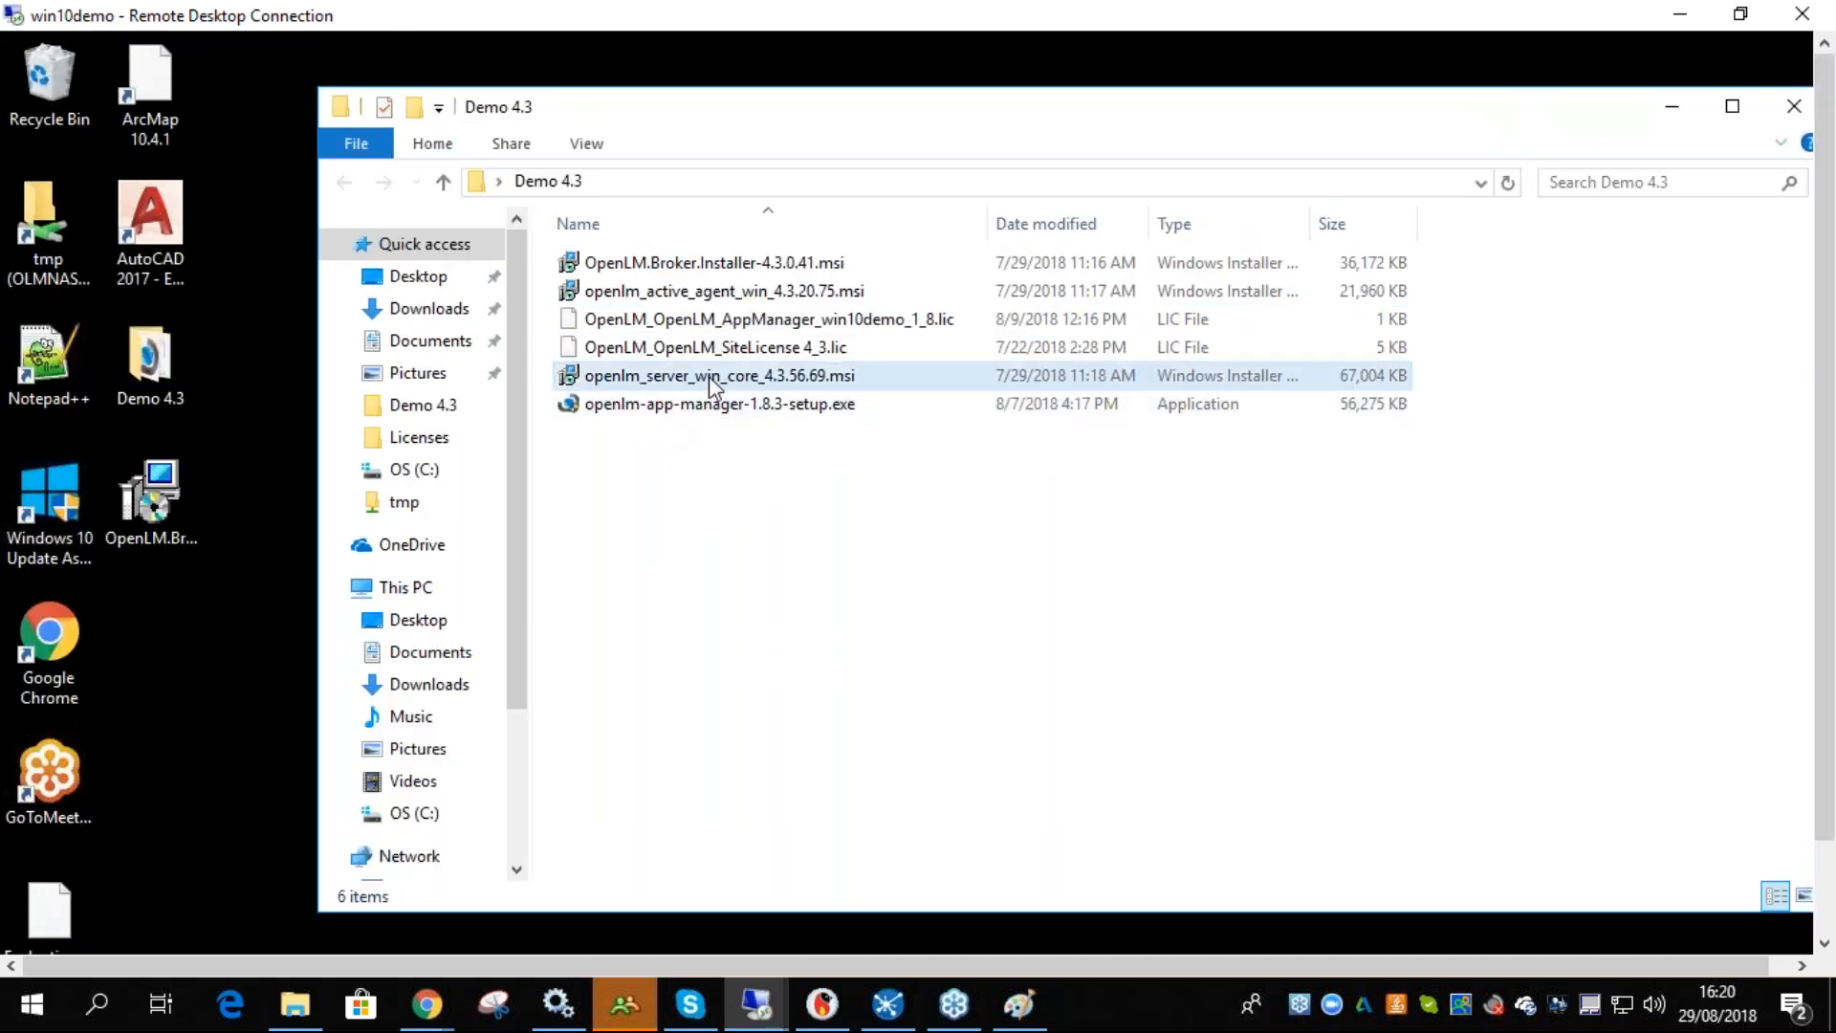
double_click(681, 406)
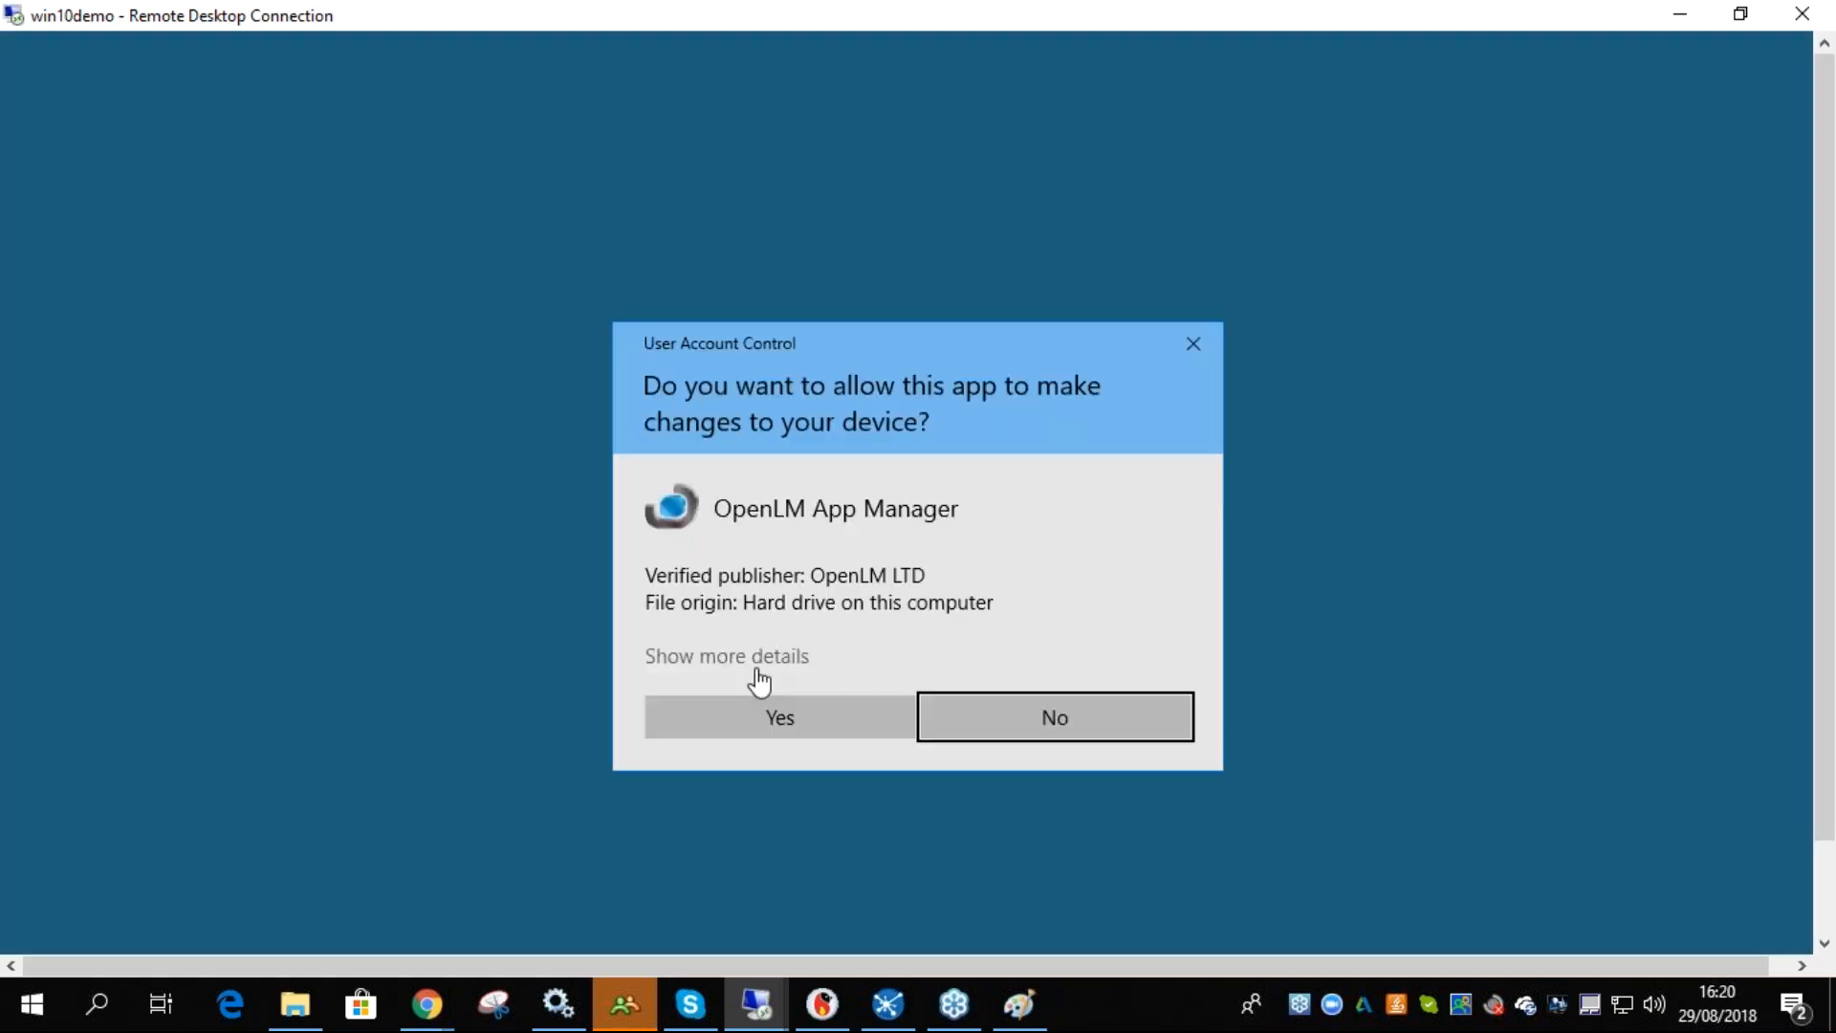
left_click(765, 708)
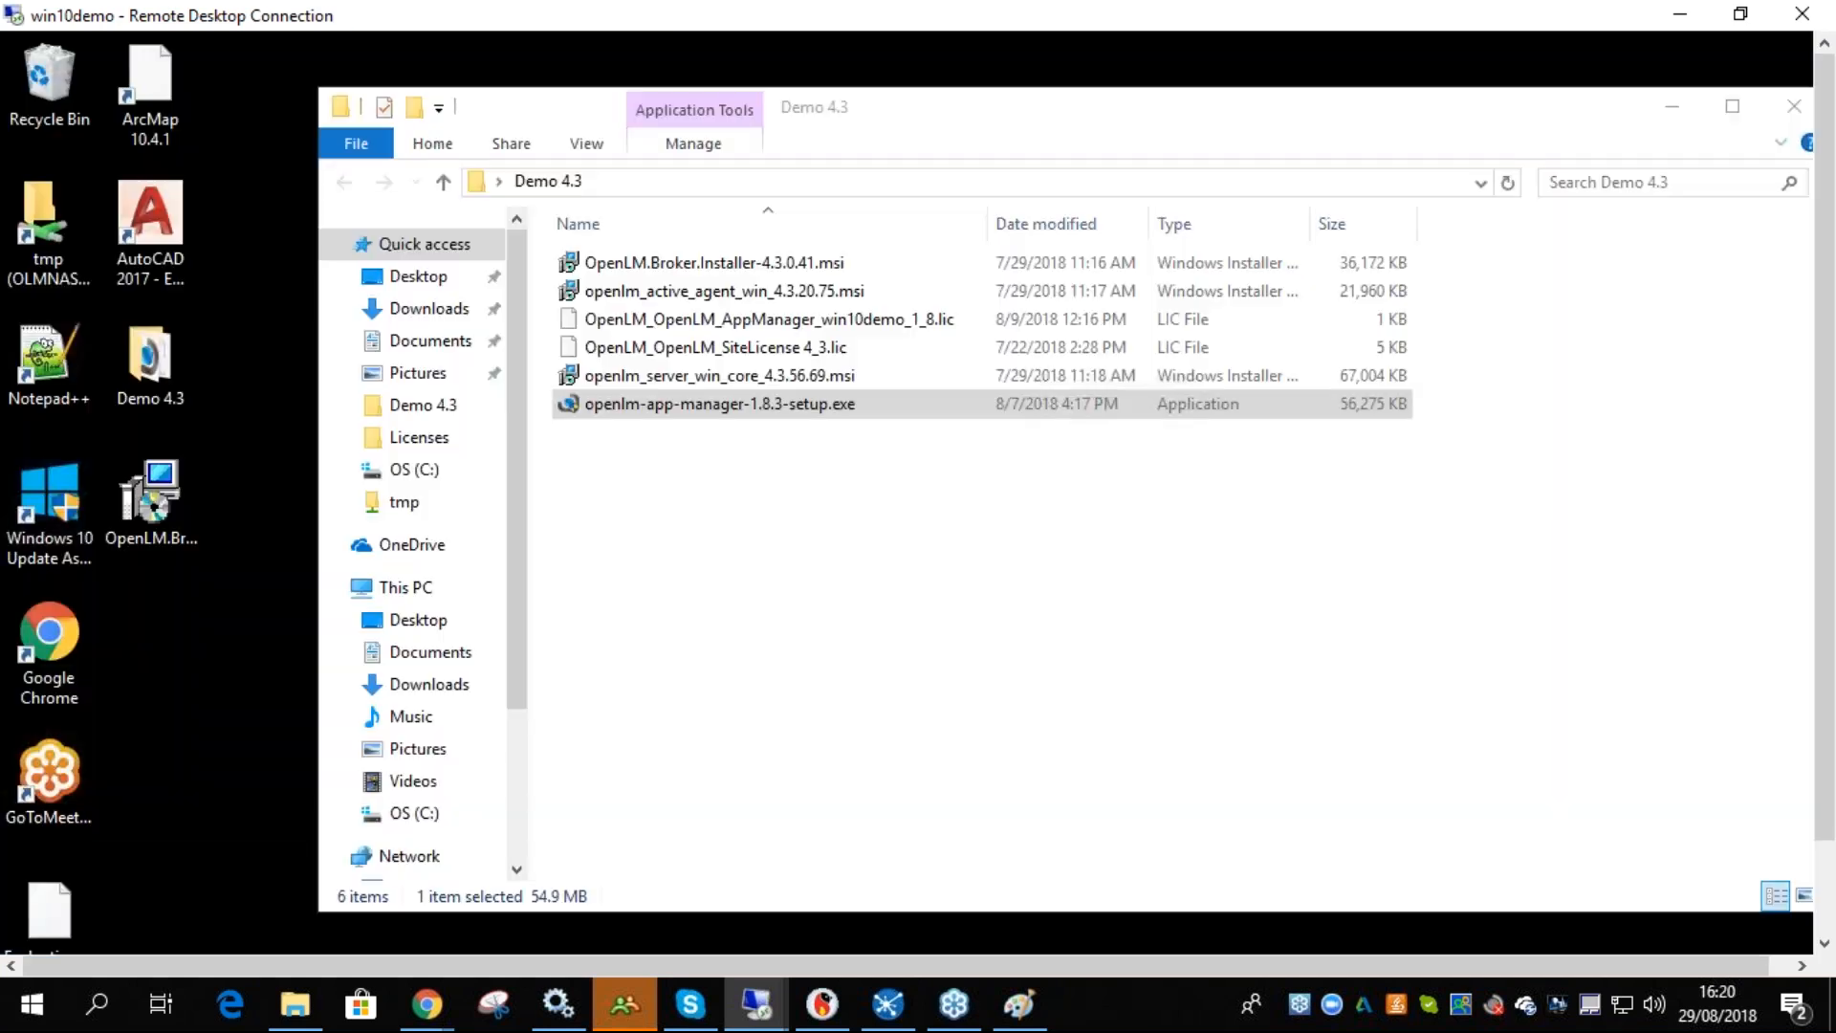
- Advance through the App Manager setup keeping service host localhost and port 7014
left_click(1067, 747)
left_click(906, 687)
left_click(1088, 751)
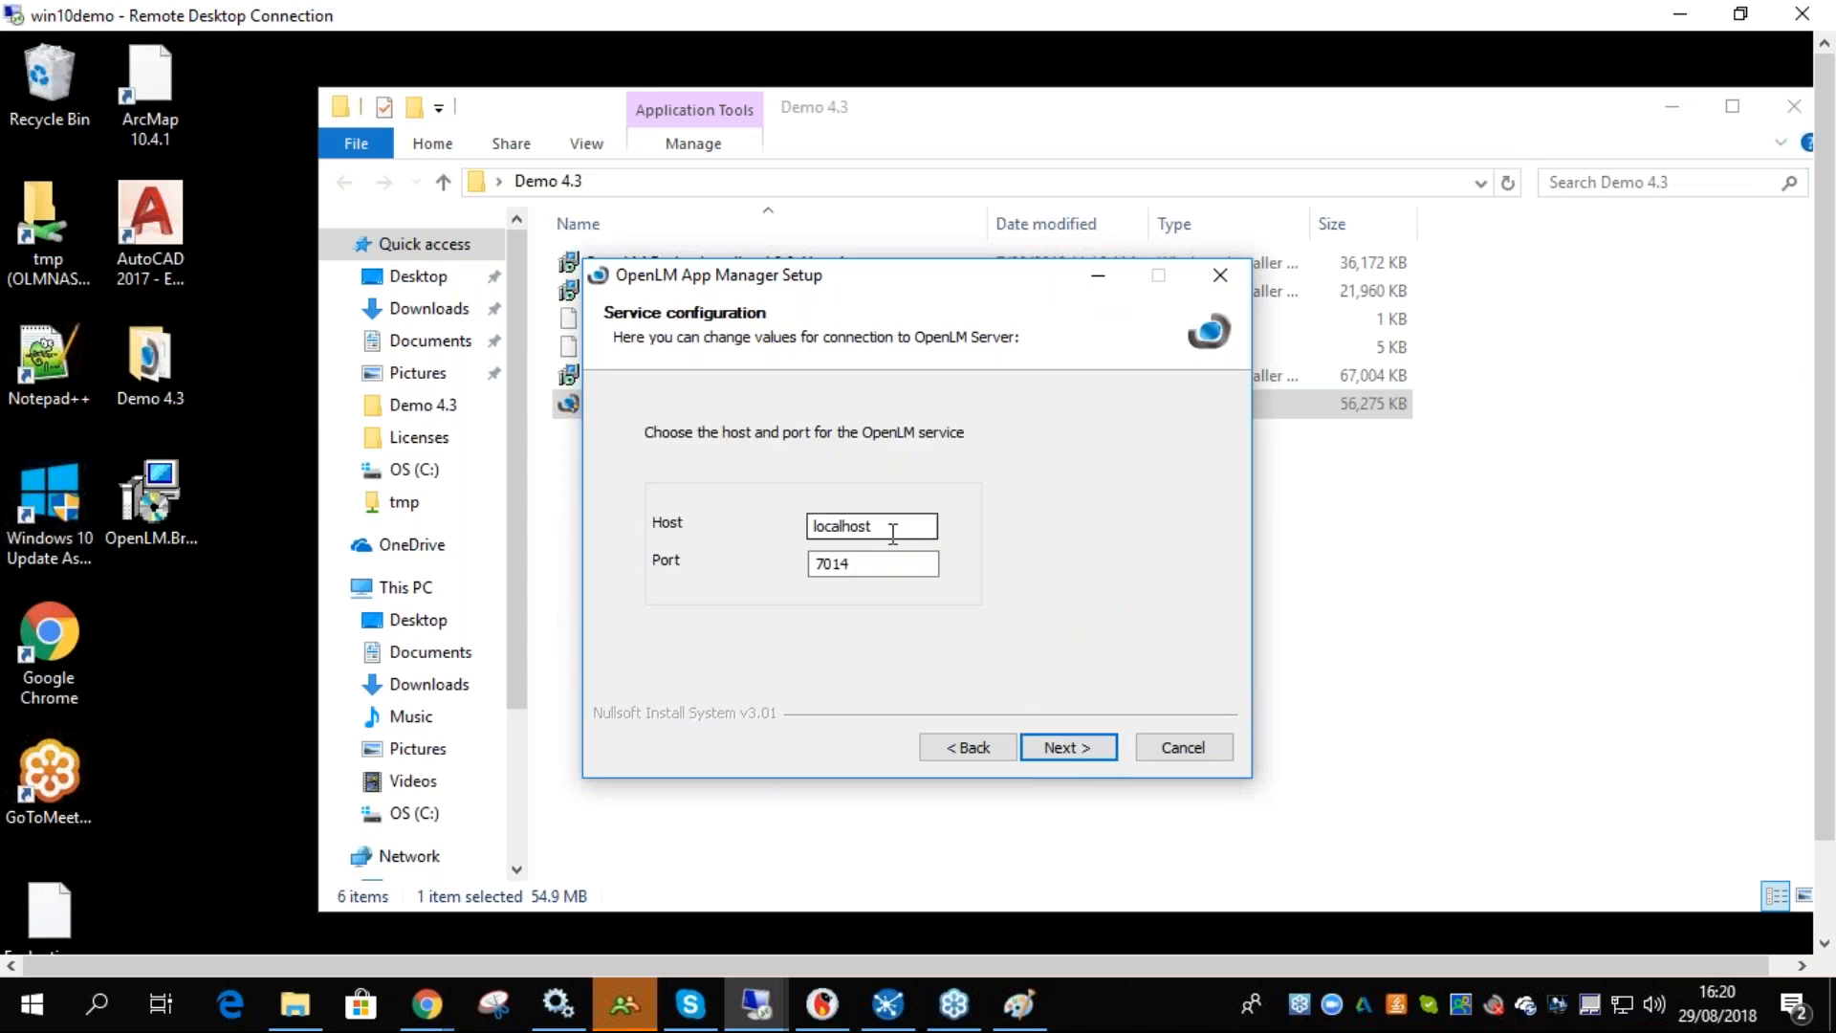
left_click(1056, 747)
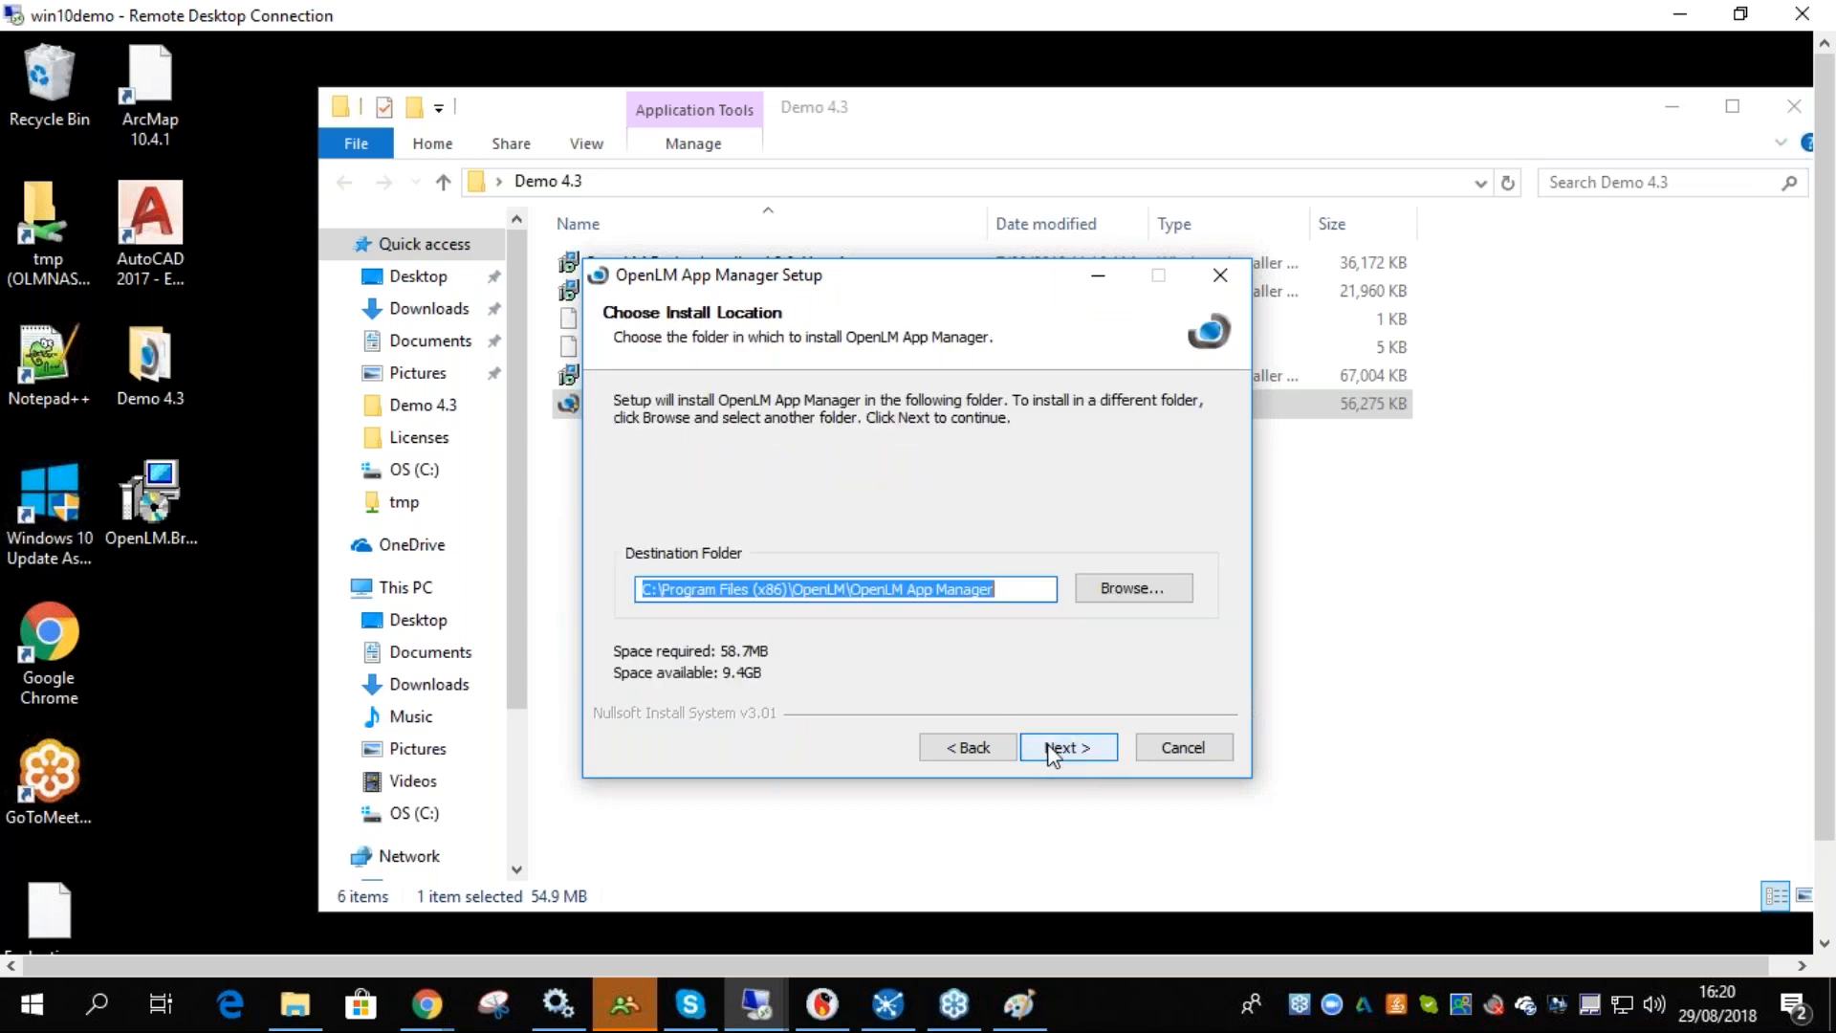
- Install App Manager to the default destination folder and finish the setup
left_click(1052, 749)
left_click(1052, 748)
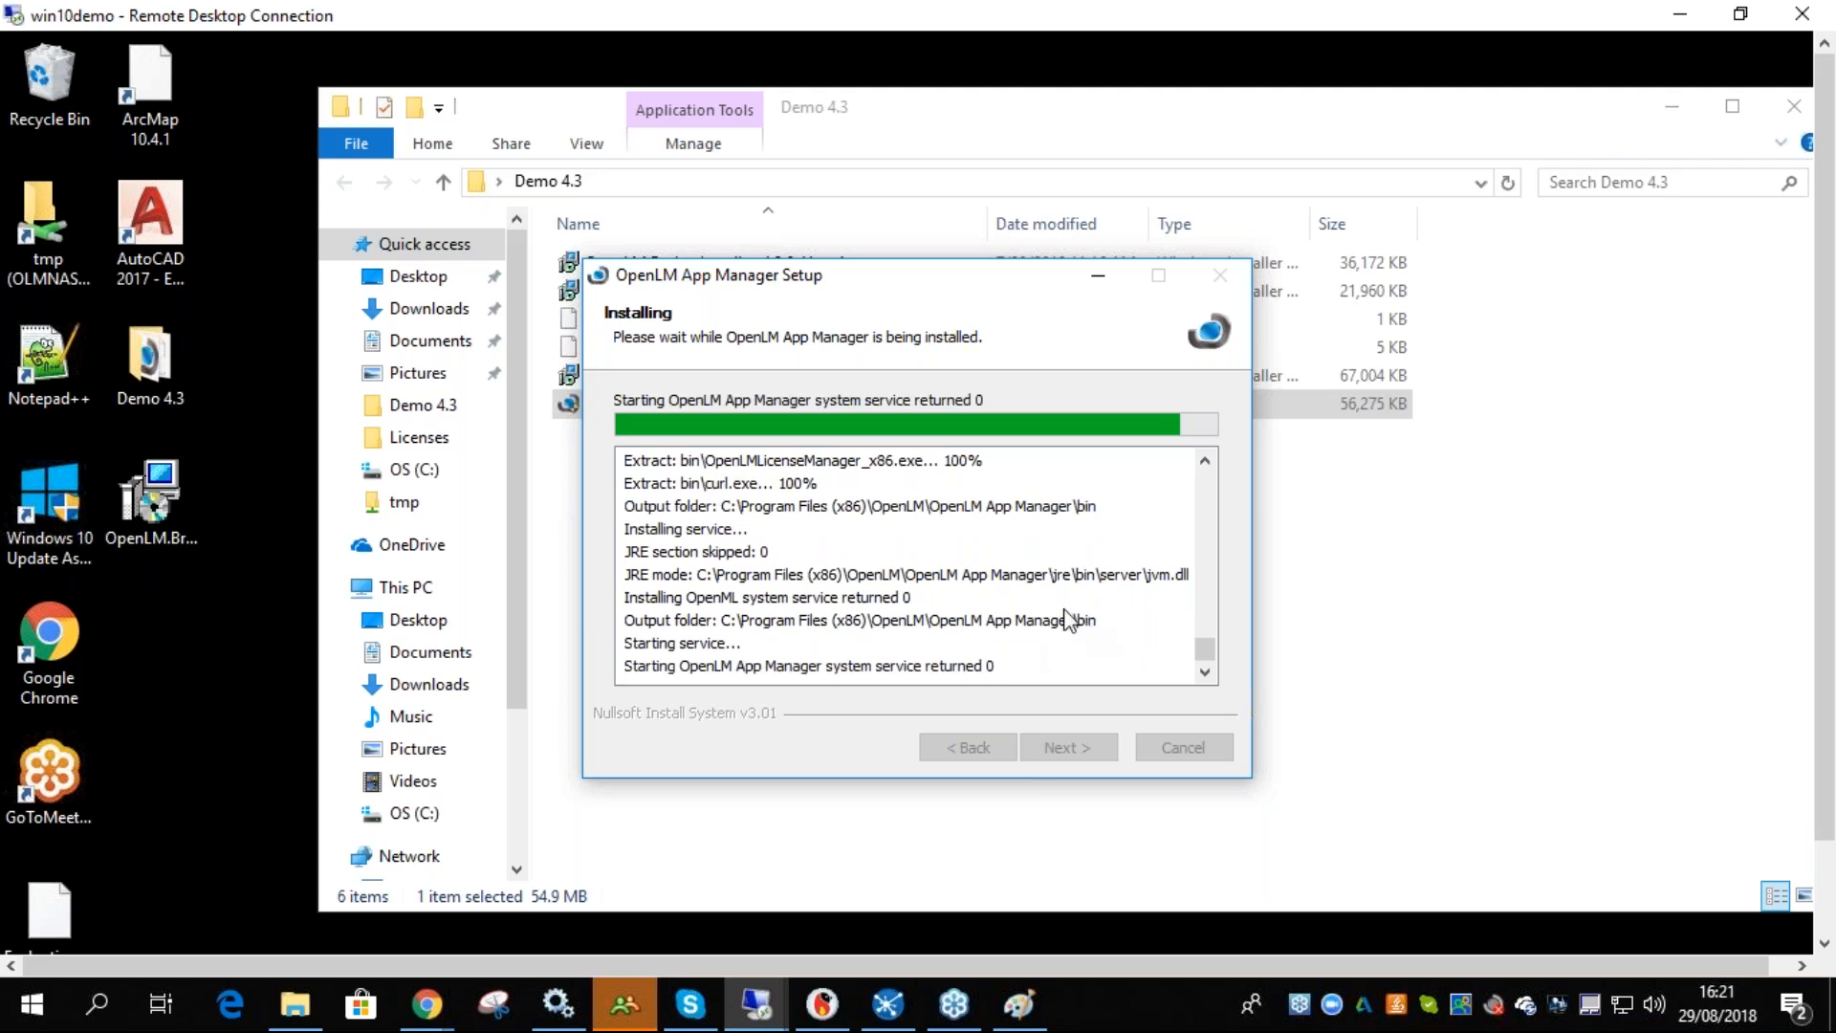
left_click_drag(688, 274, 924, 301)
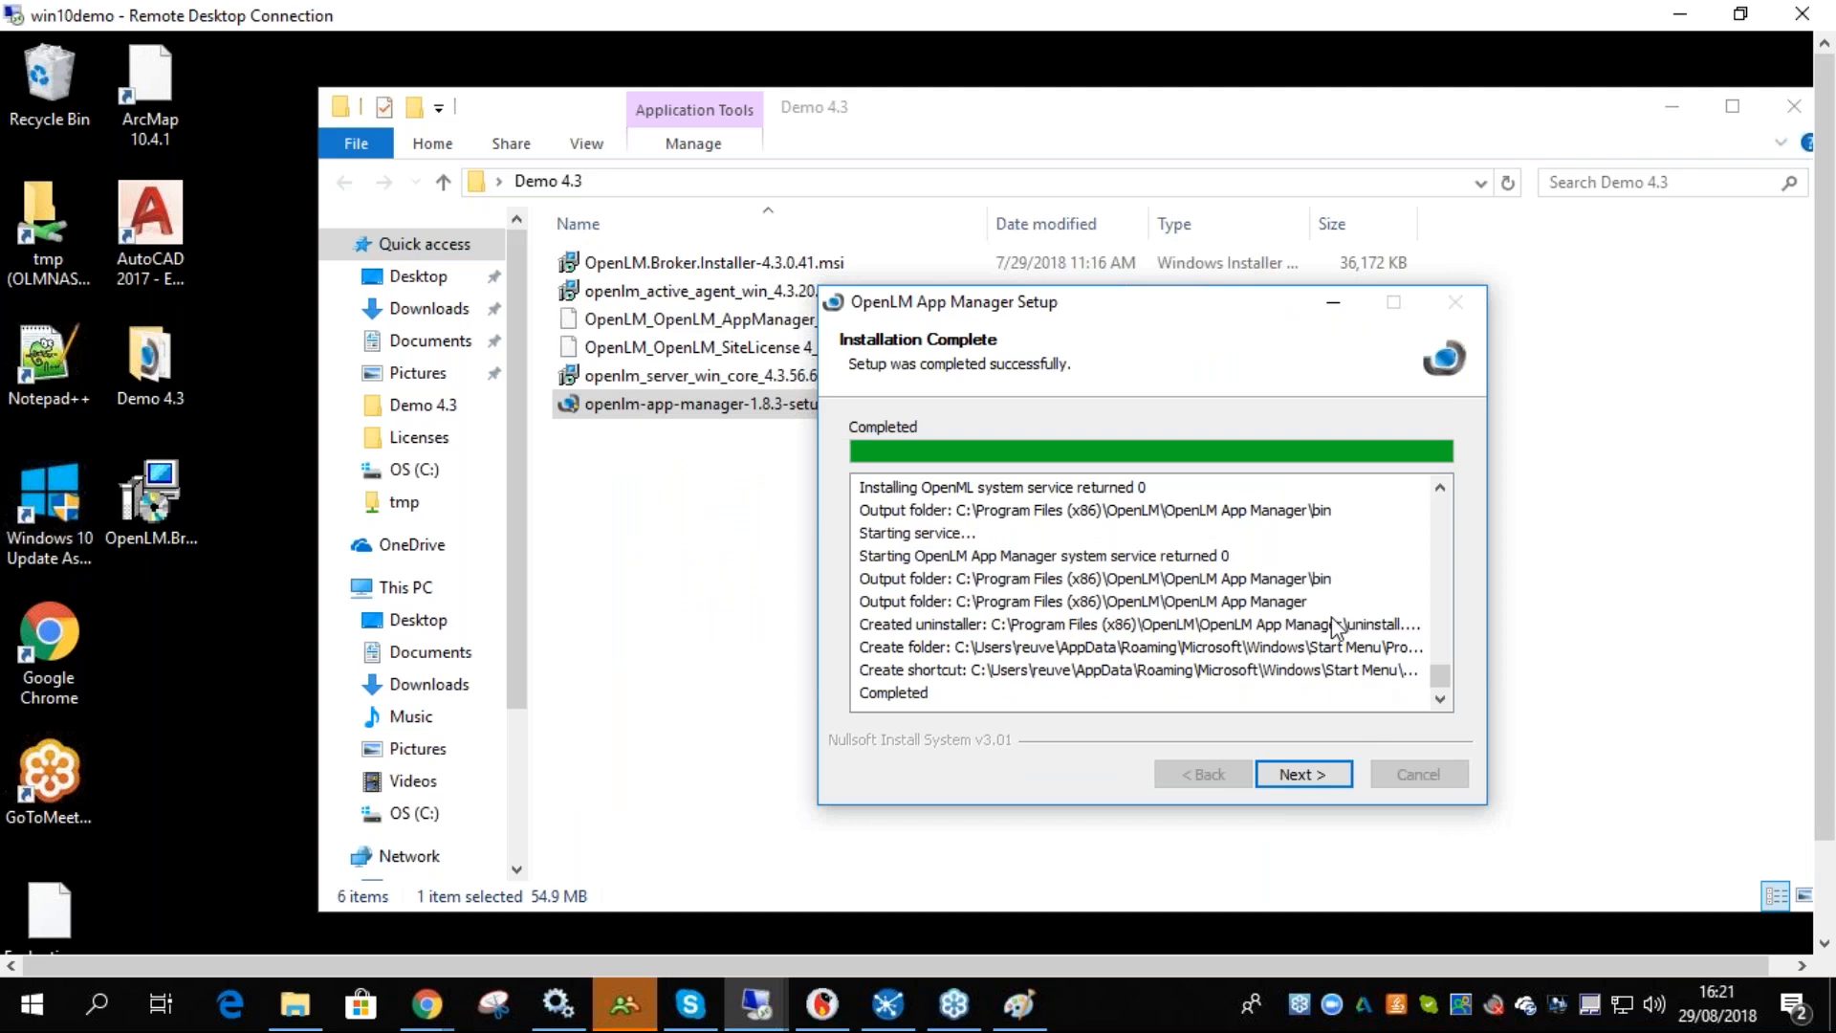
left_click(1292, 782)
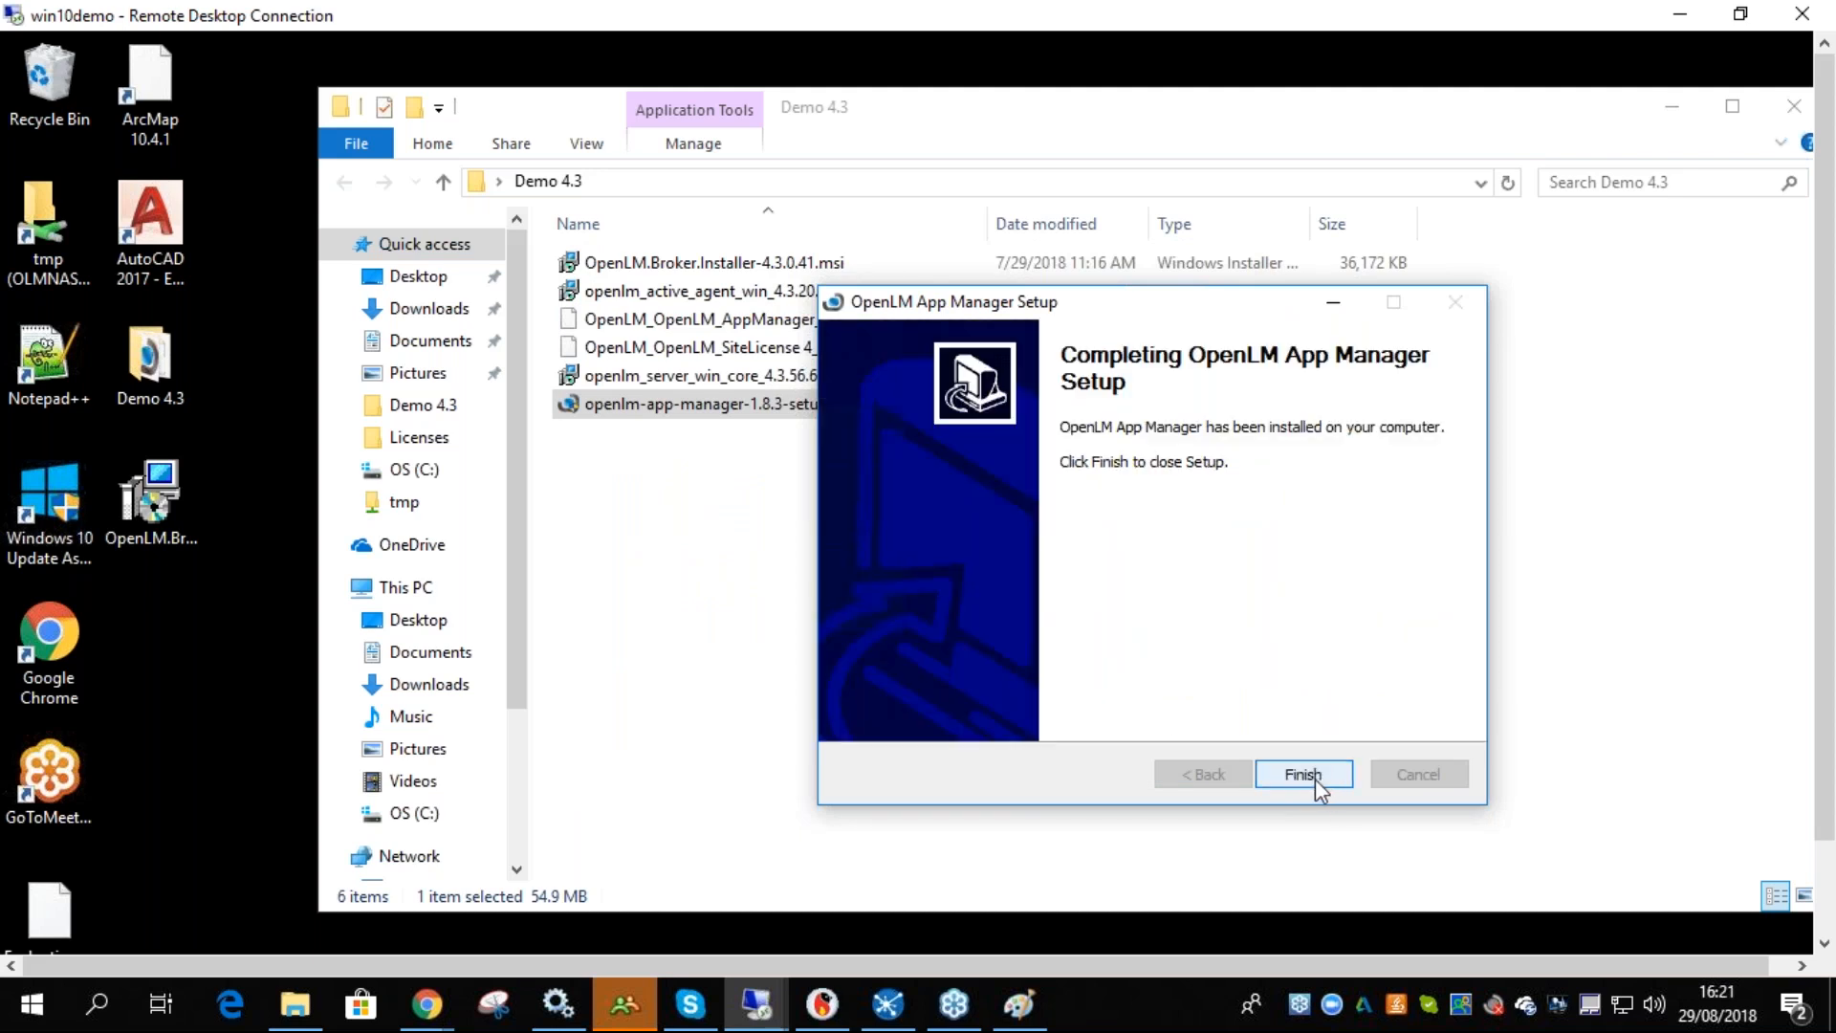
left_click(1319, 782)
left_click(764, 327)
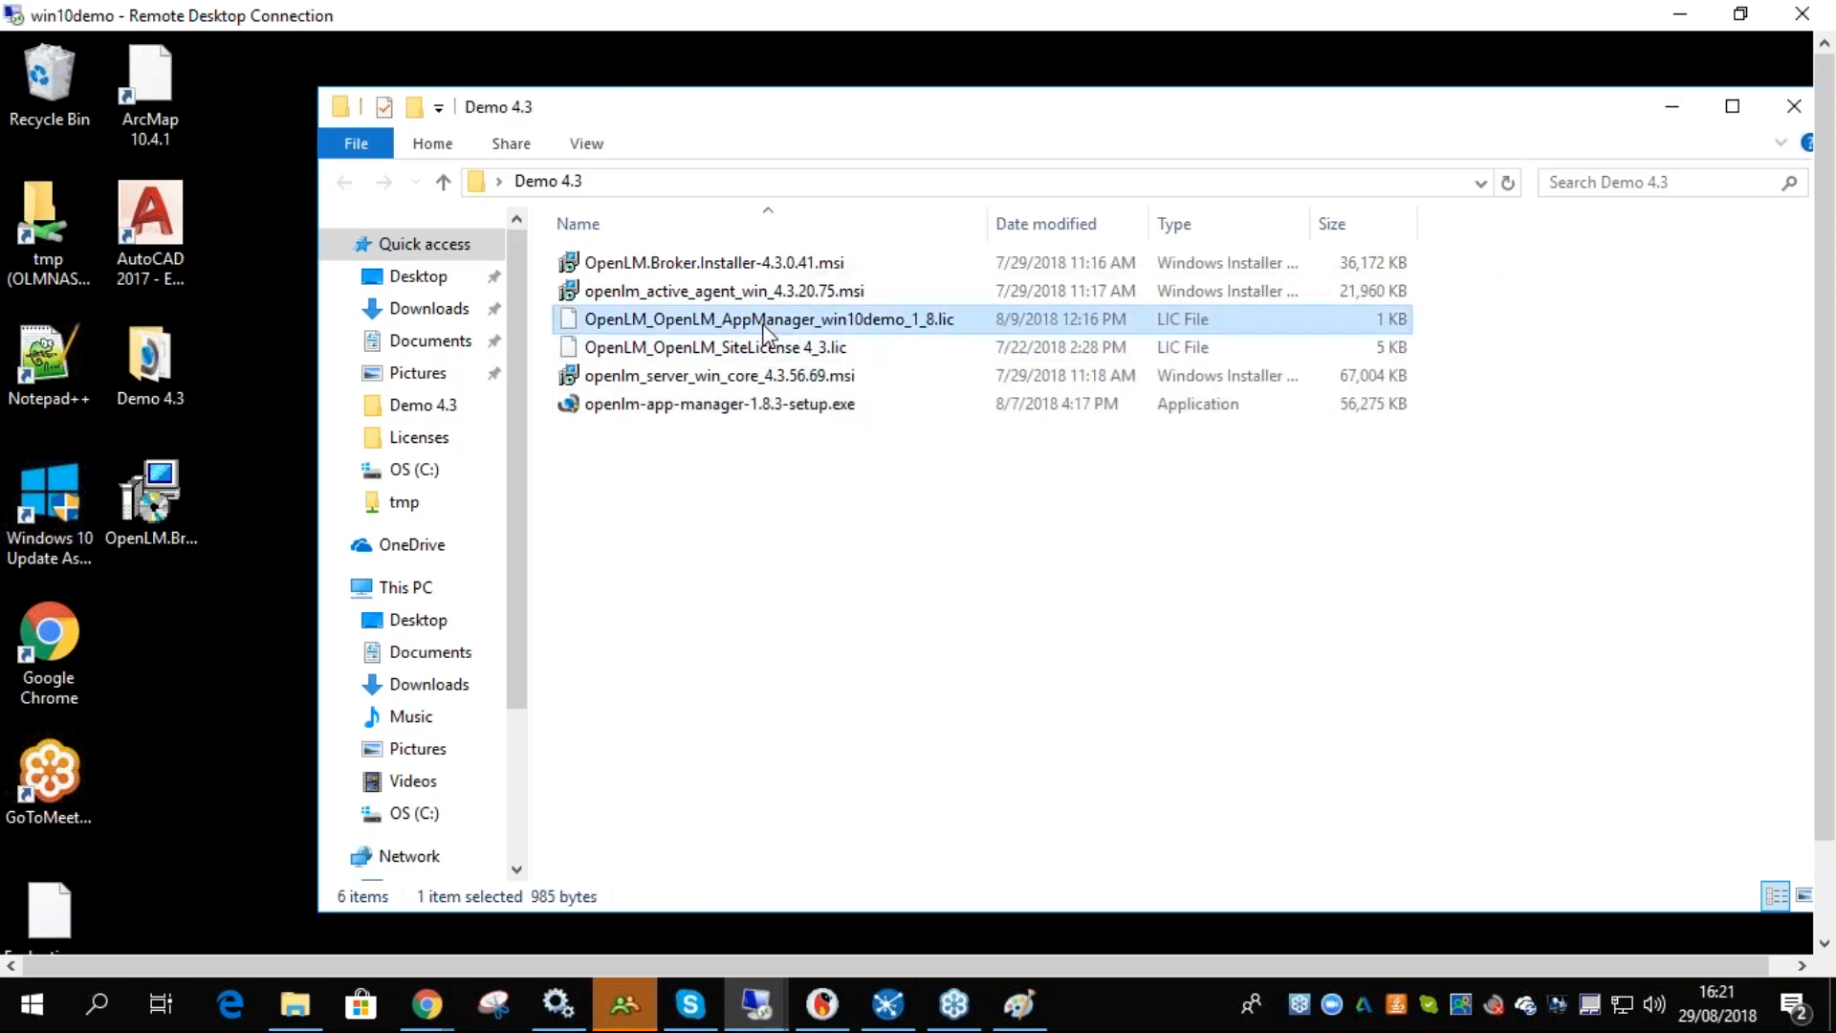
left_click(749, 573)
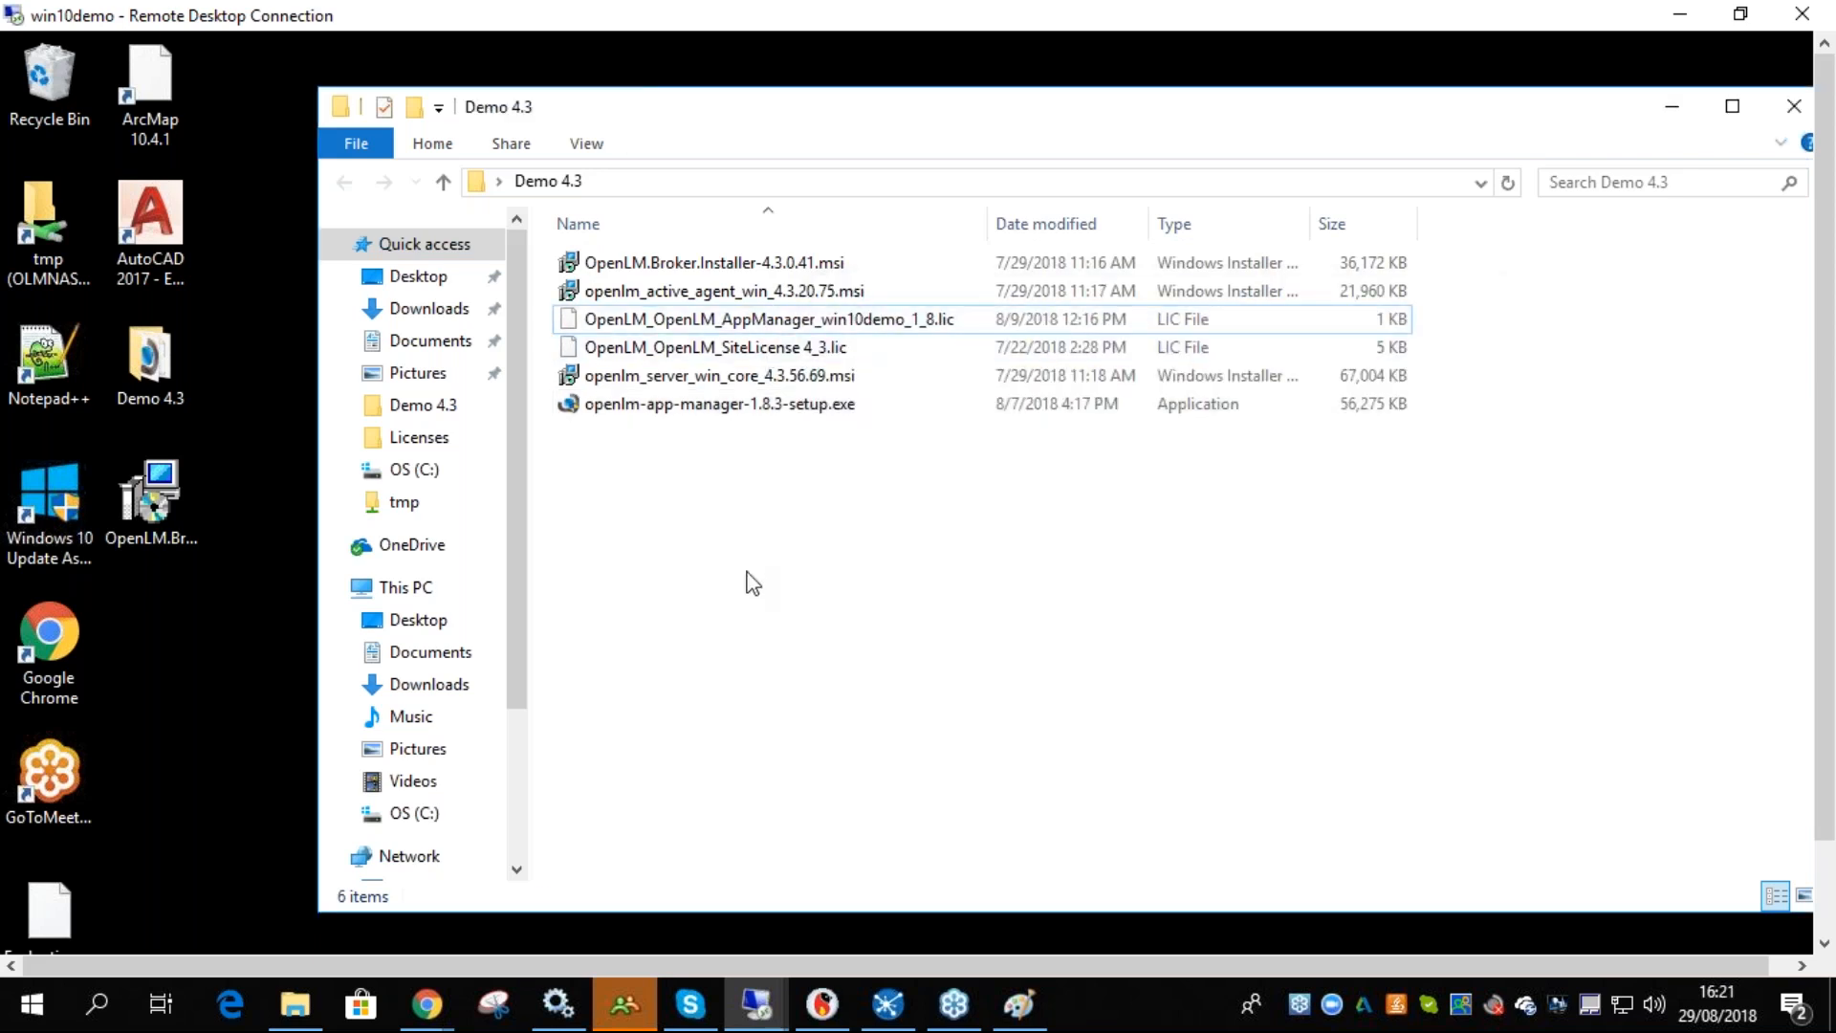
- Paste the App Manager licence file into the license folder of OpenLM App Manager under C:\Program Files (x86)\OpenLM
left_click(48, 255)
double_click(48, 246)
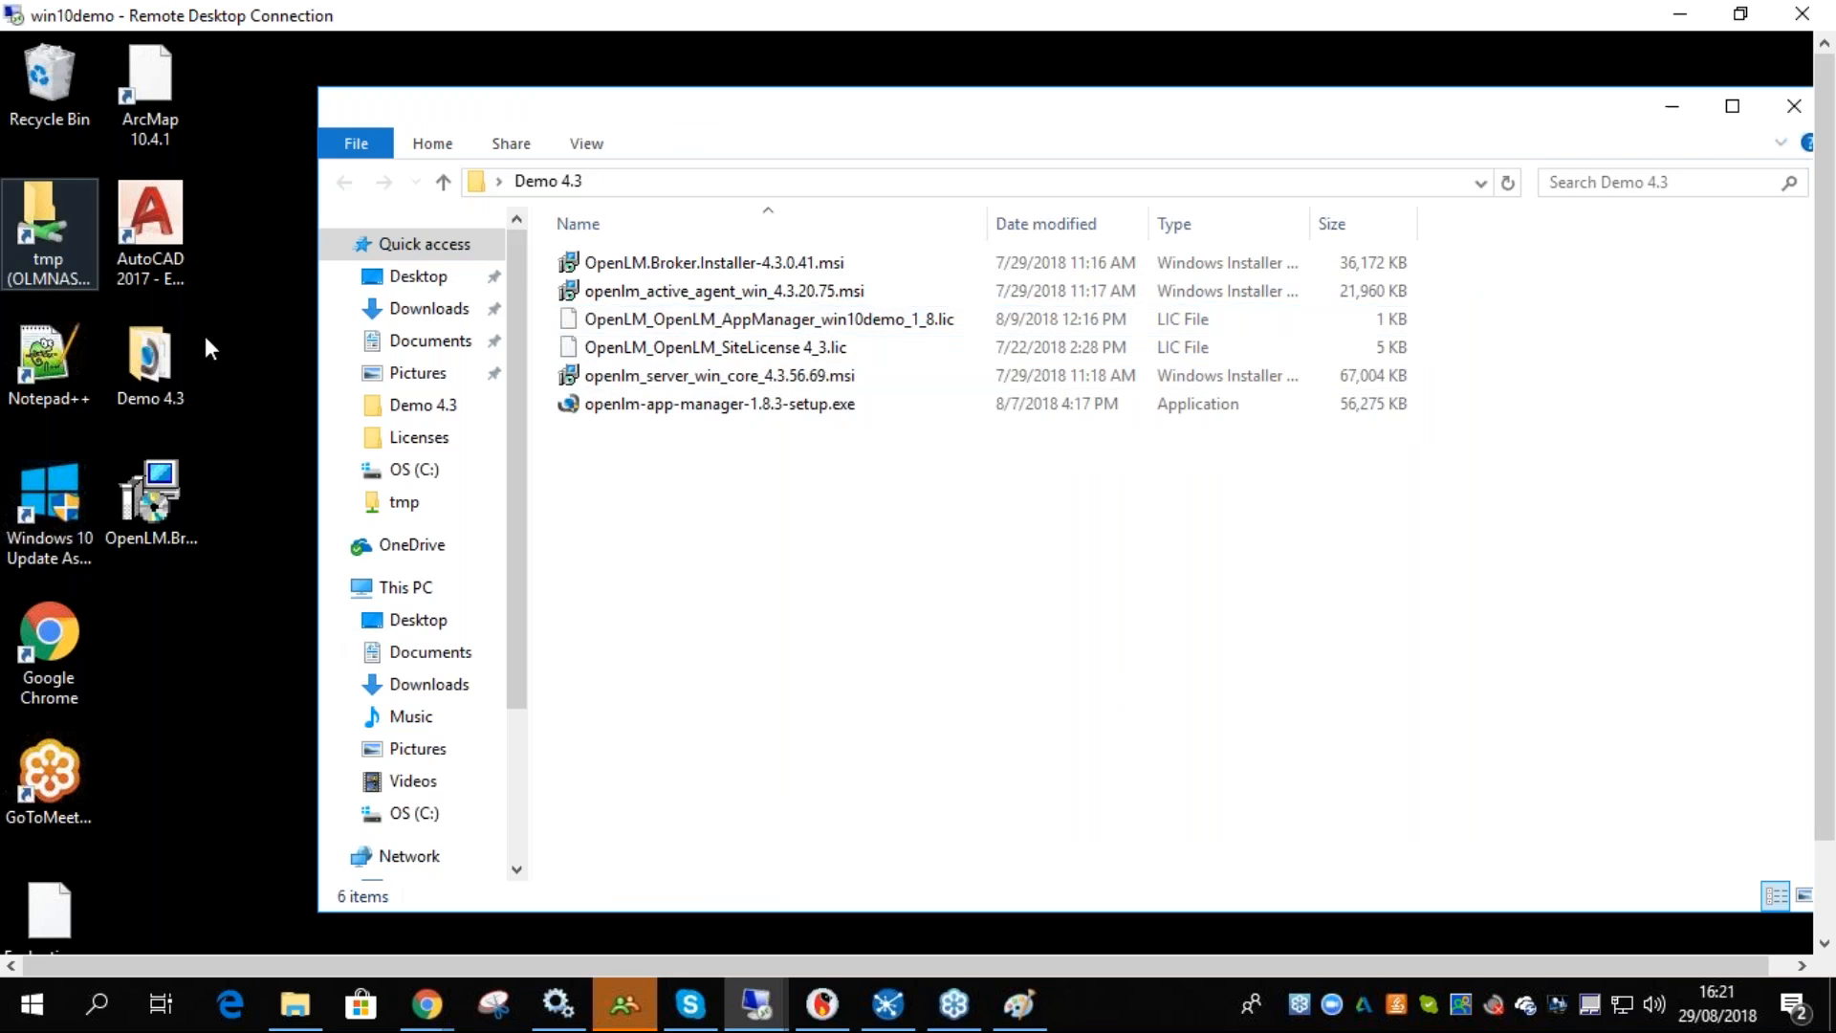
left_click(414, 469)
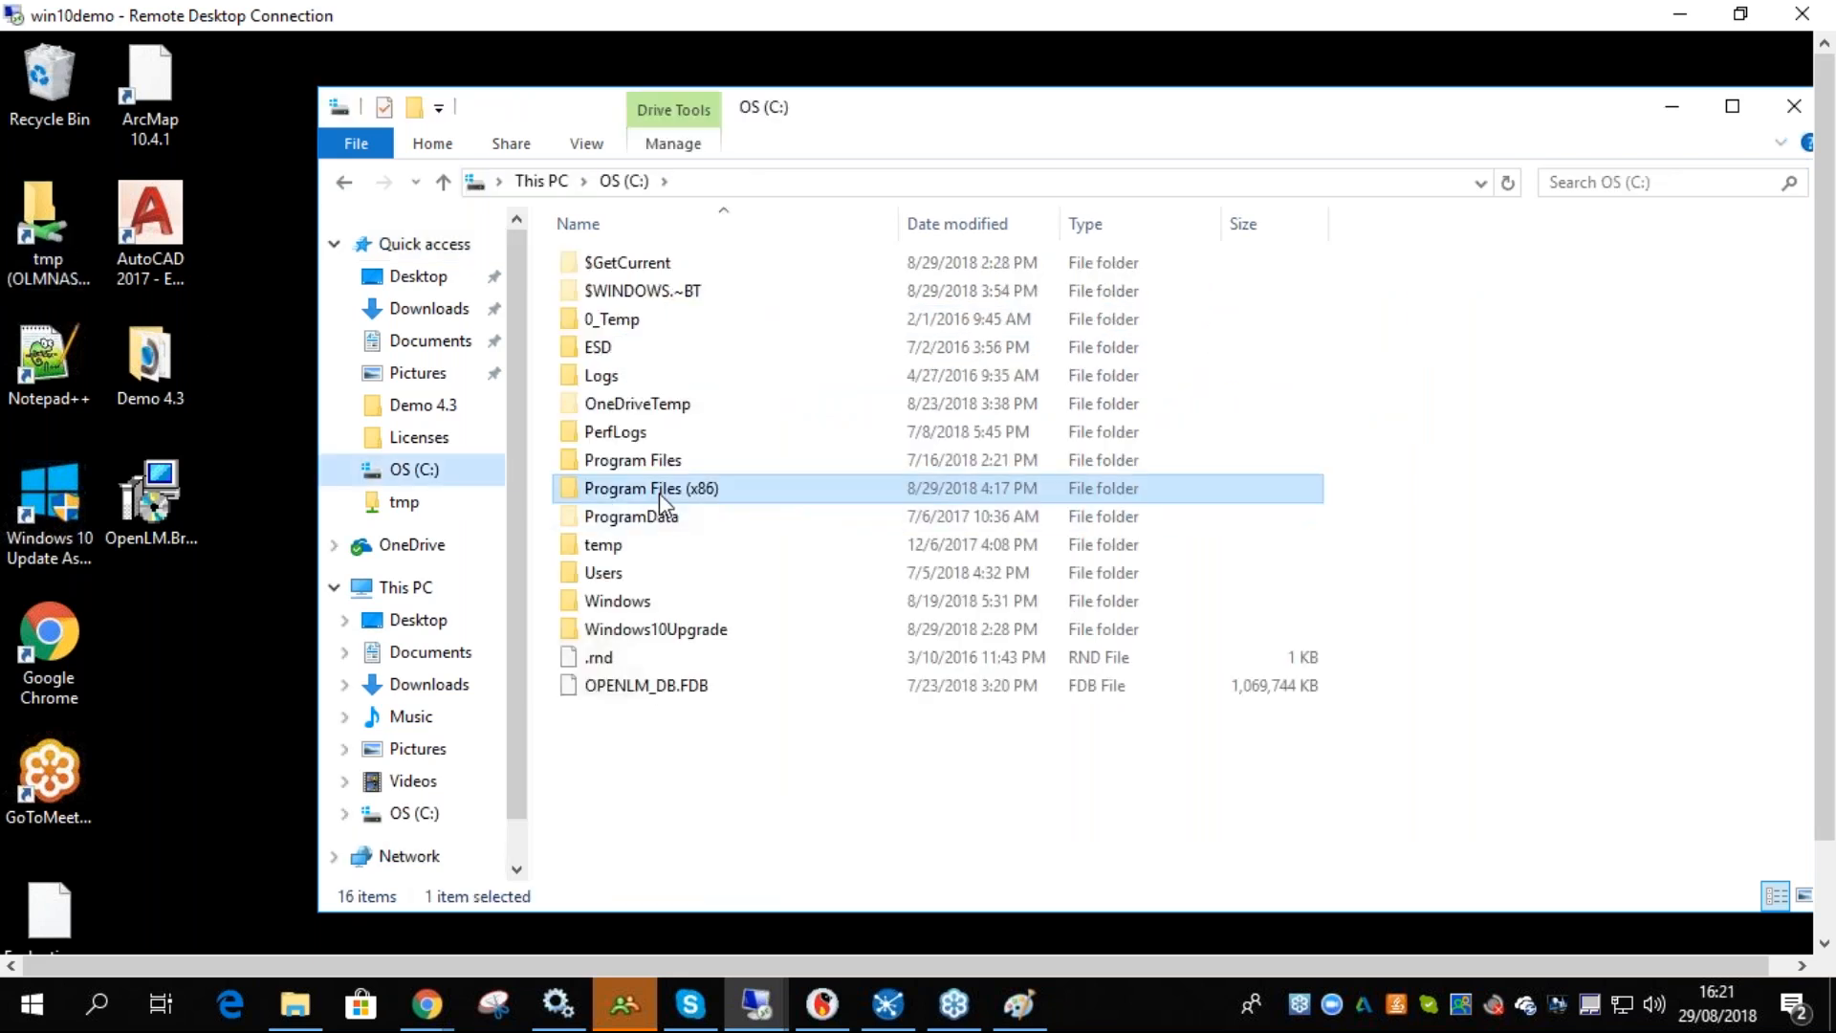
double_click(658, 491)
double_click(644, 491)
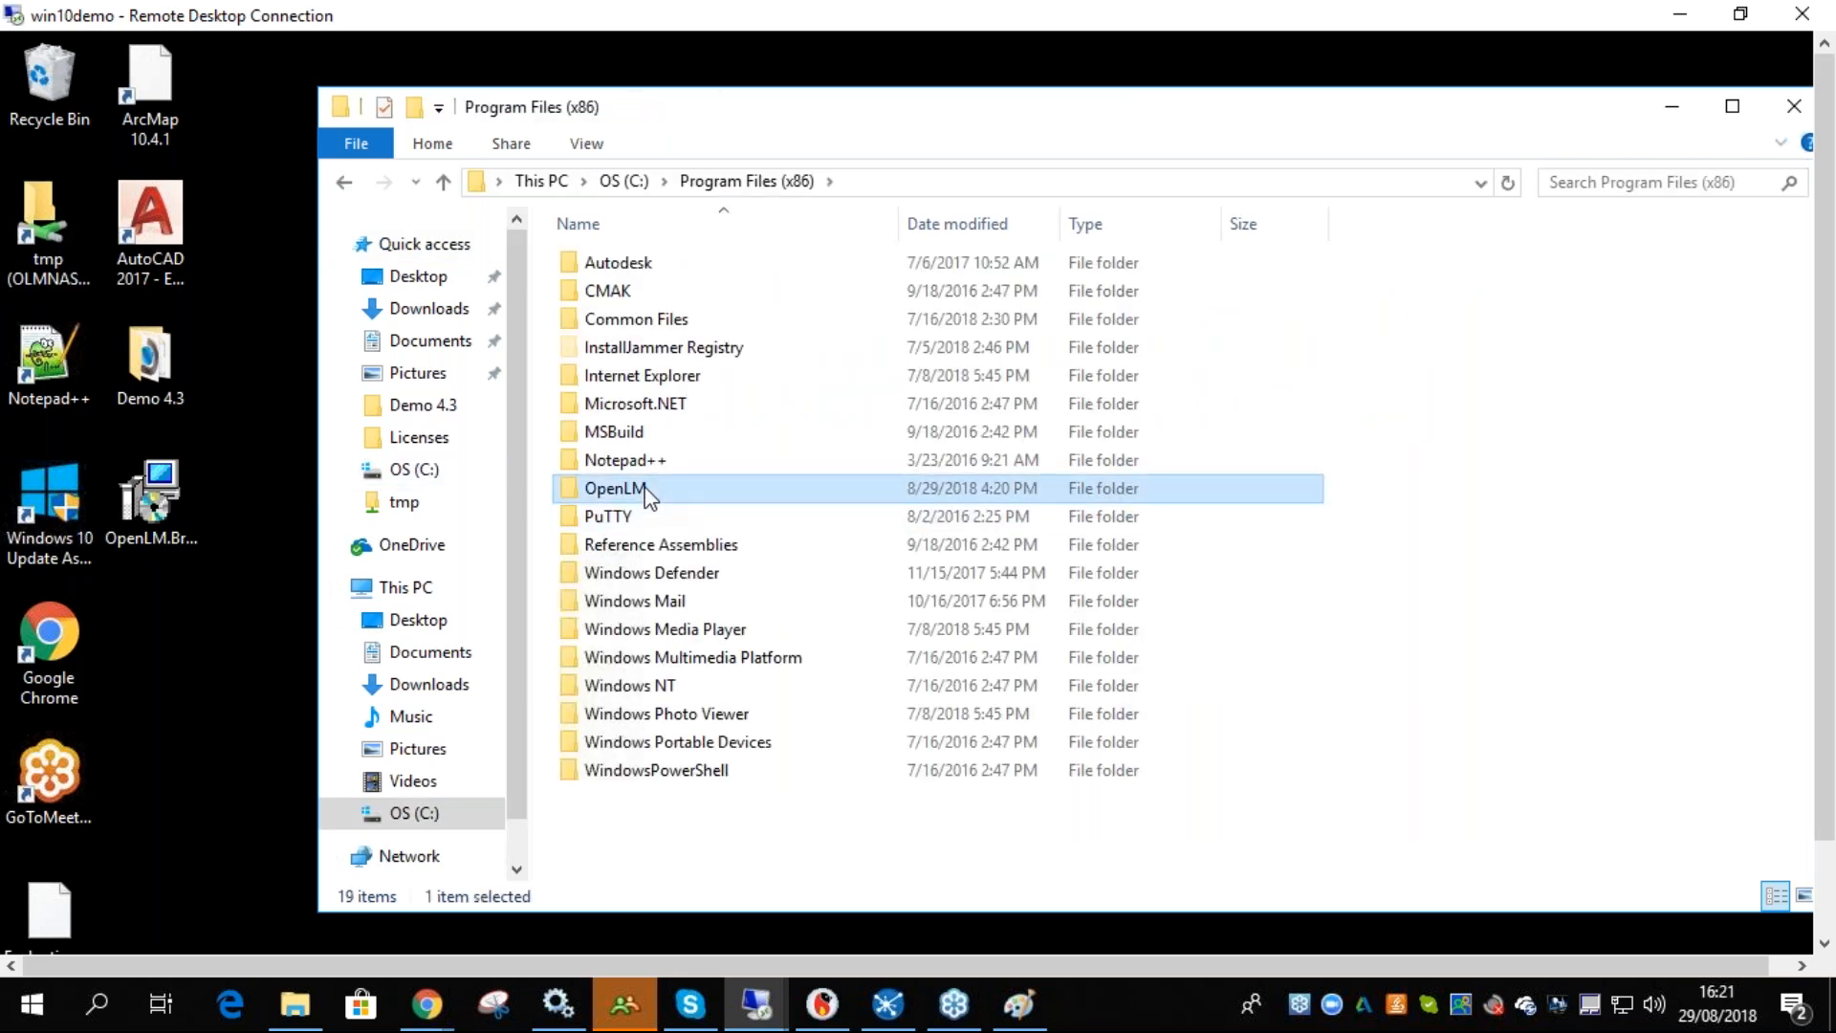
double_click(690, 270)
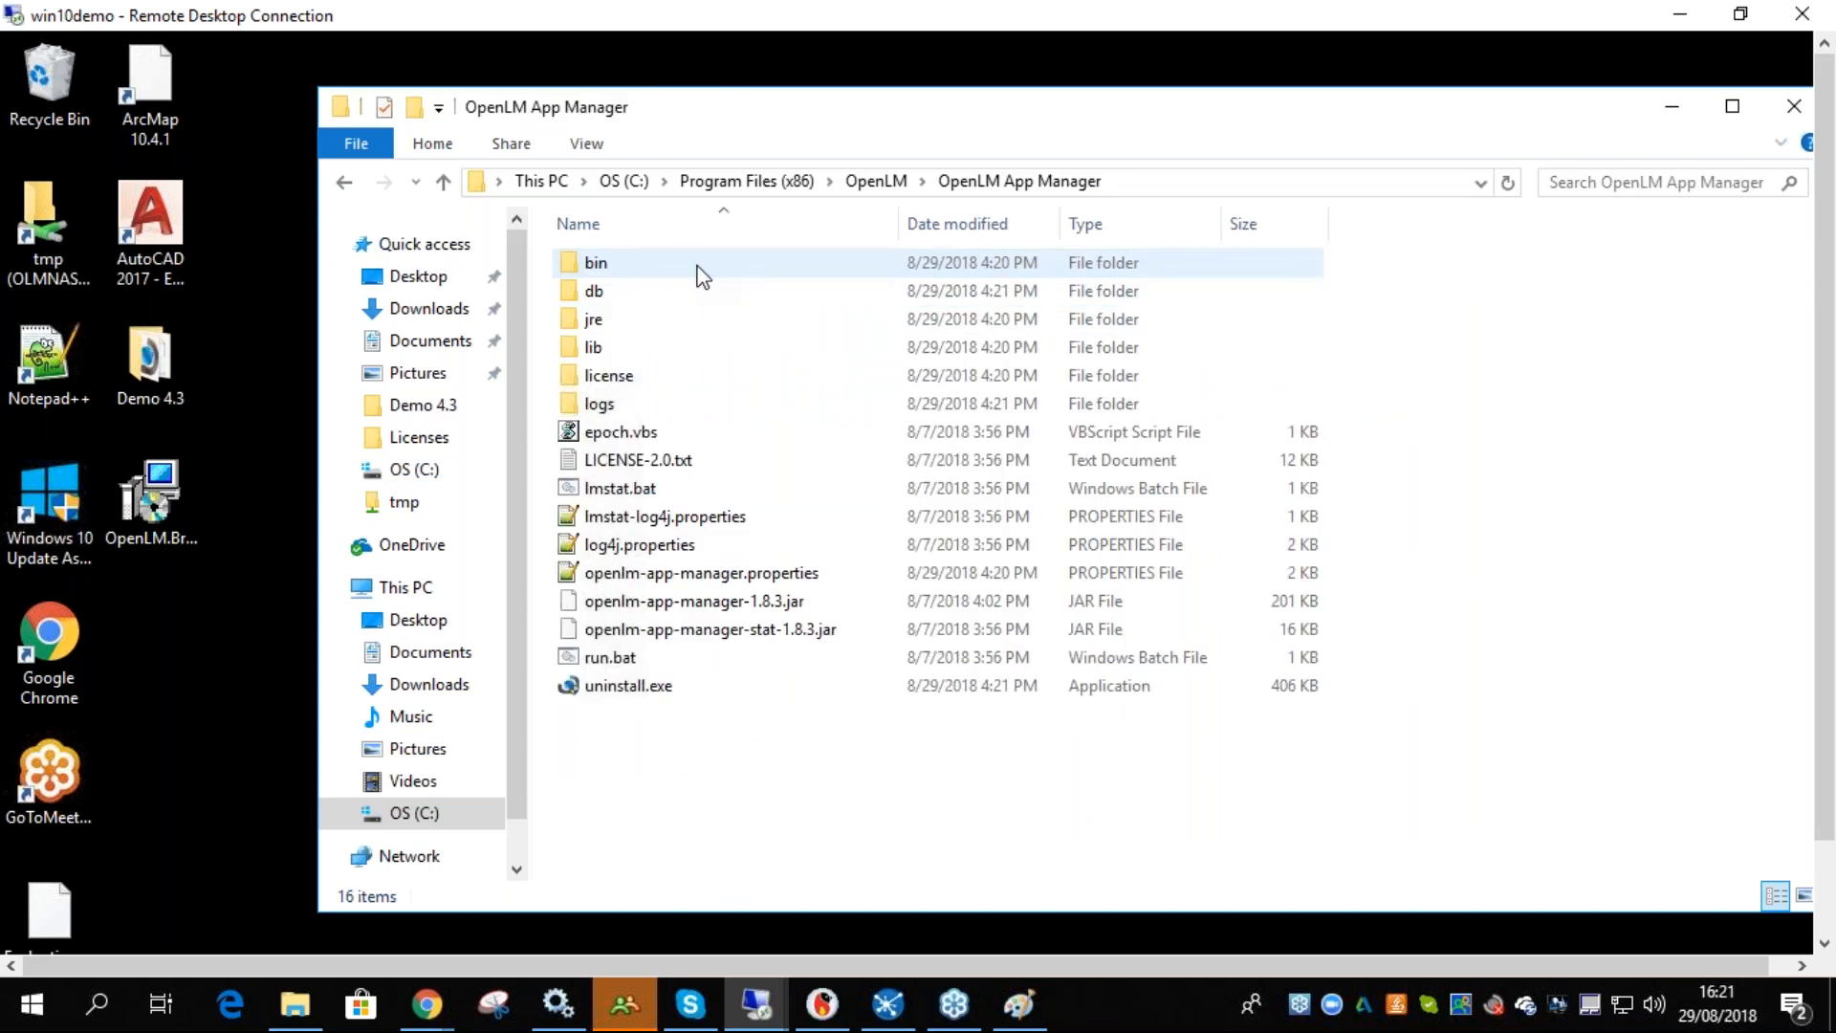
double_click(626, 378)
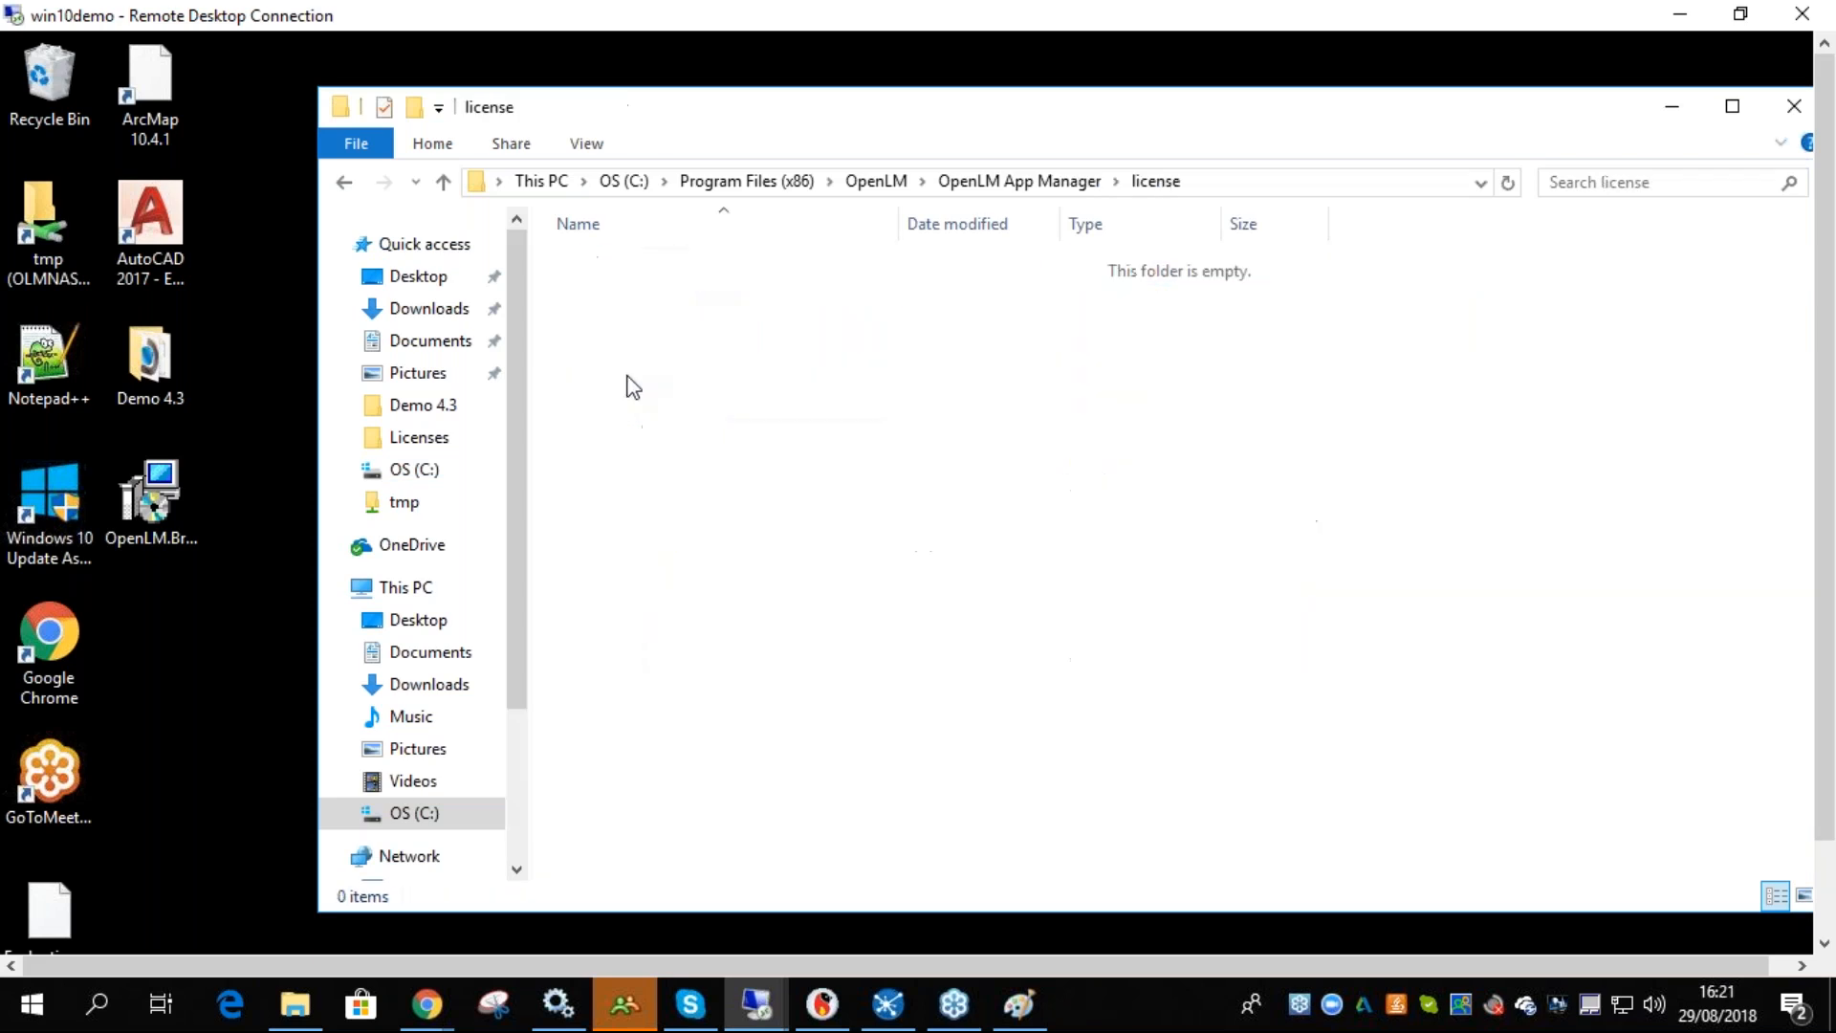
key("ctrl+v")
left_click(791, 353)
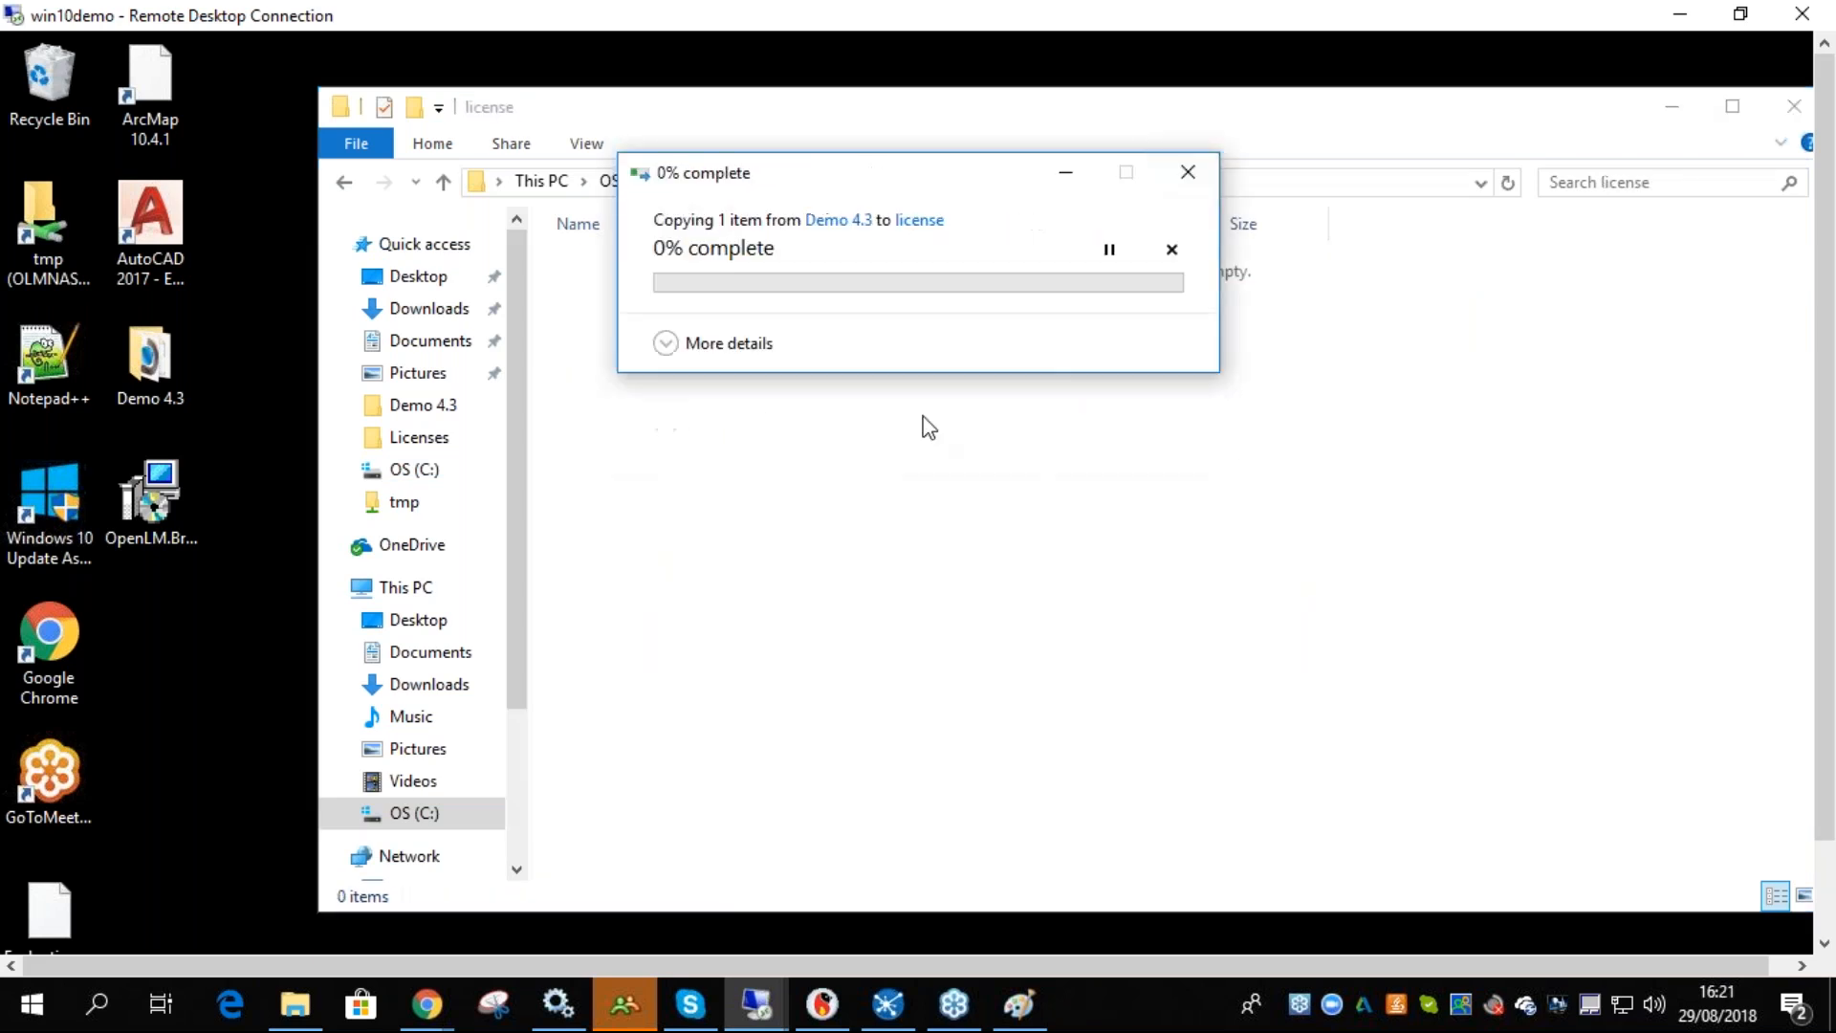
- Restart the OpenLM App Manager service from Services, then close Services and the license folder window
left_click_drag(1823, 356, 1827, 441)
left_click(249, 943)
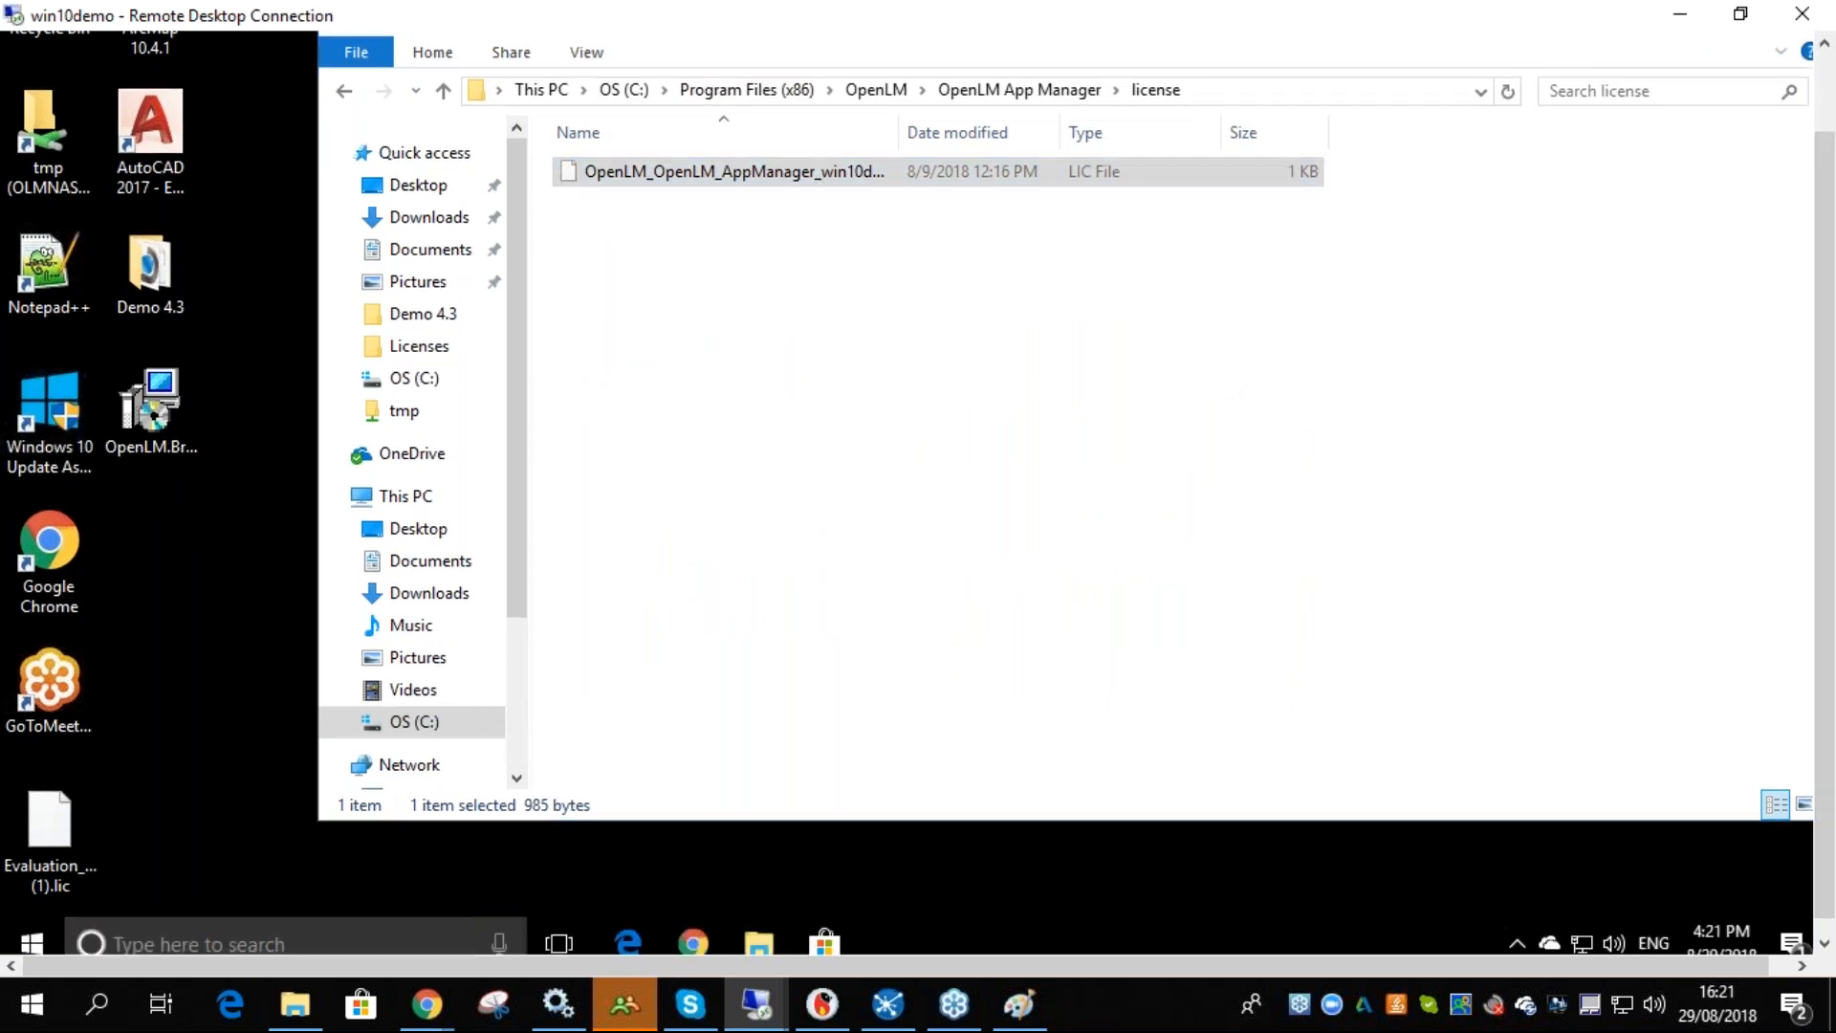
type("services")
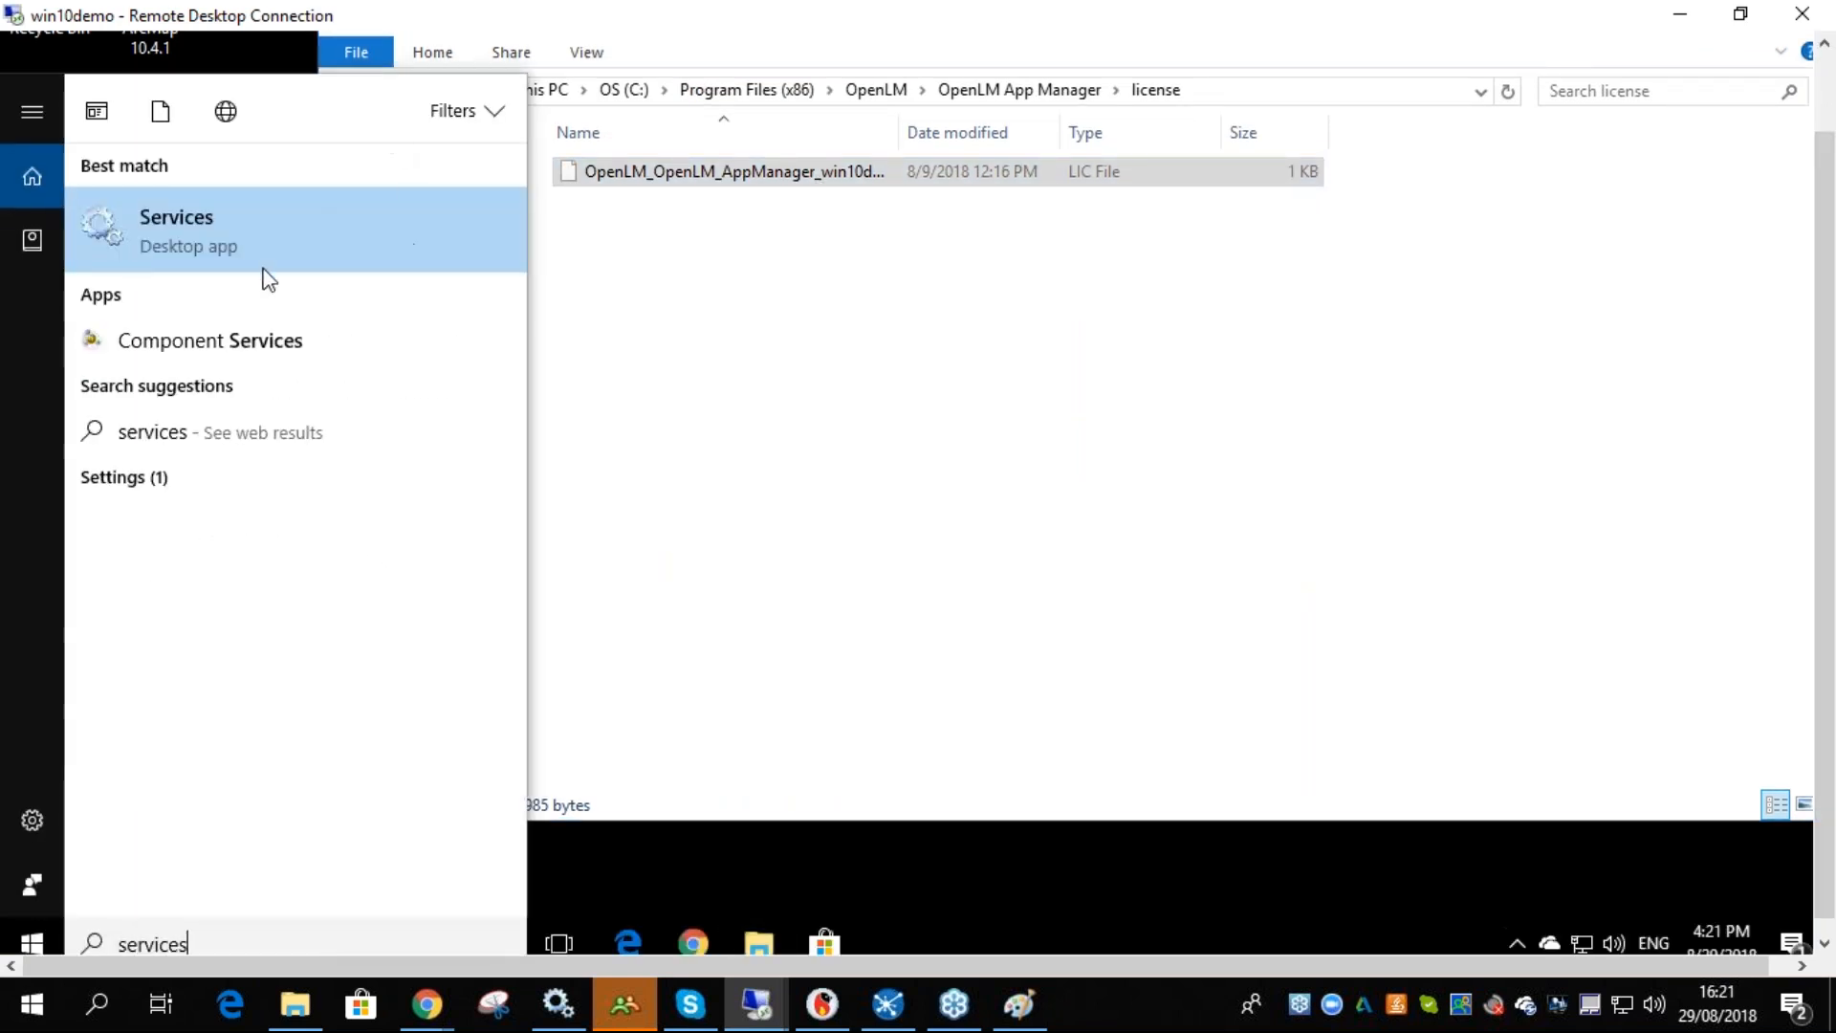
key("Return")
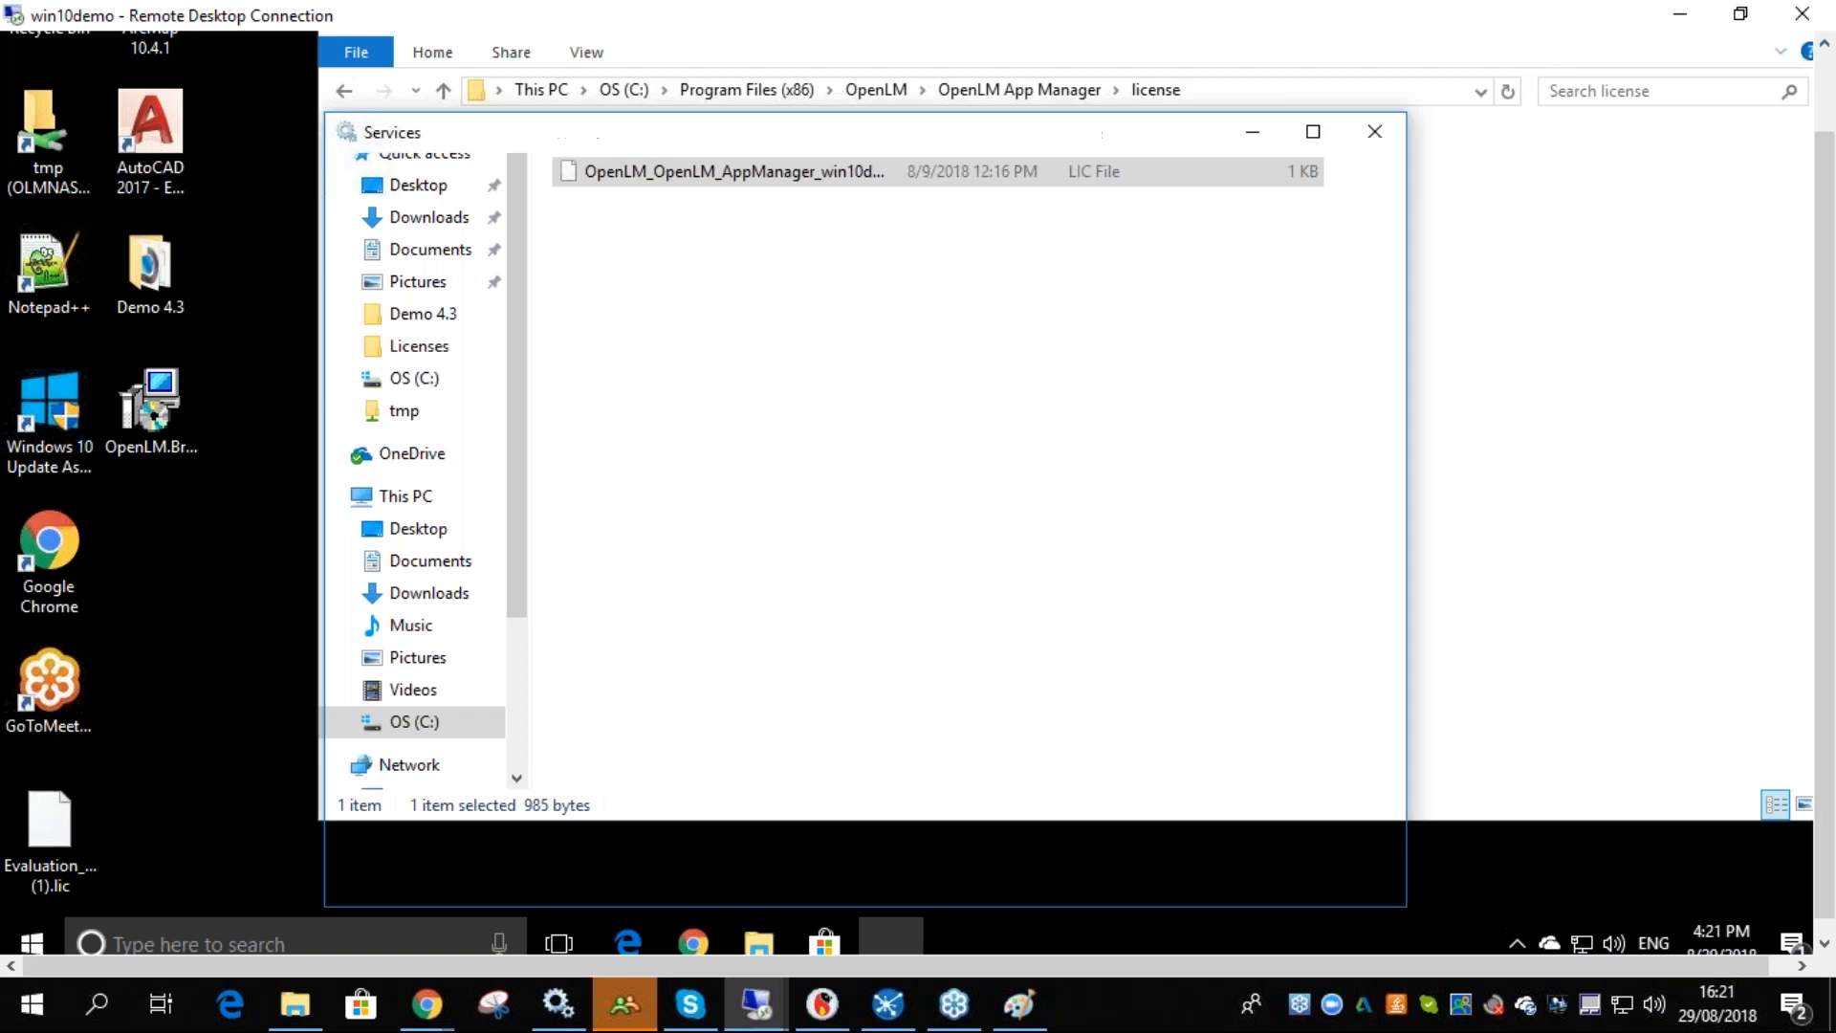
left_click(898, 395)
key("o")
key("p")
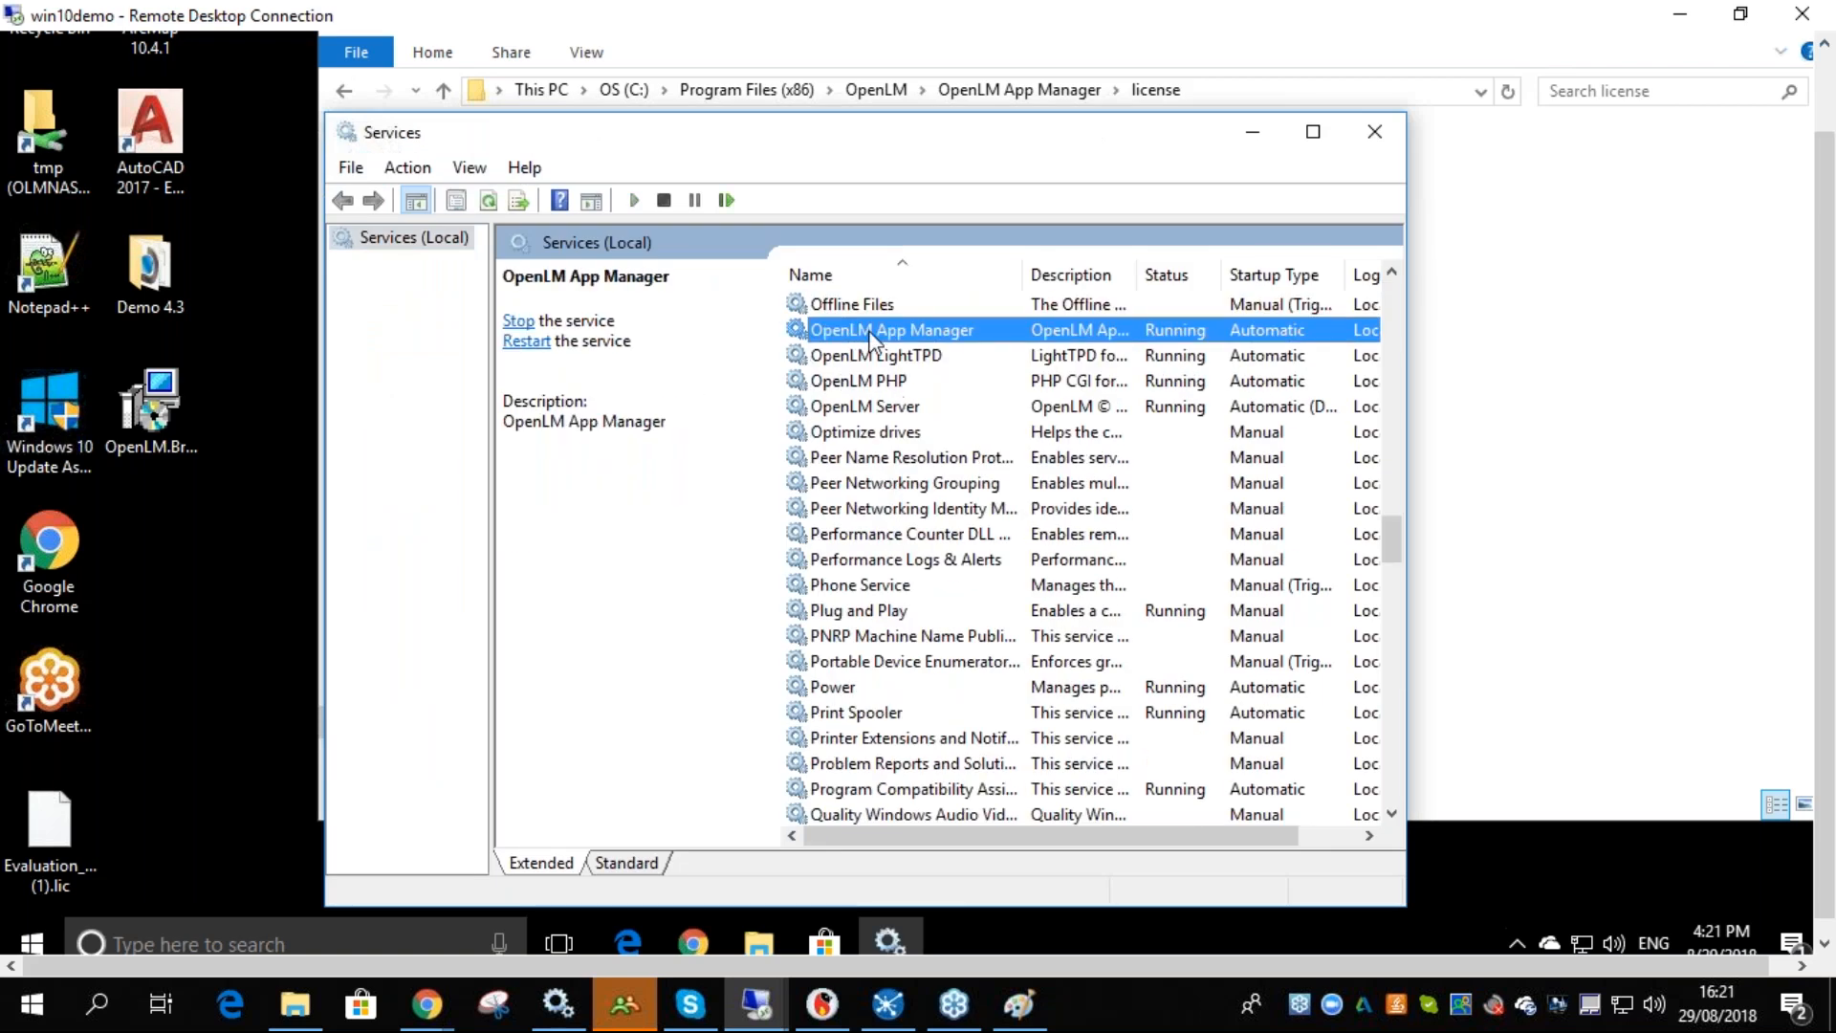
left_click(726, 202)
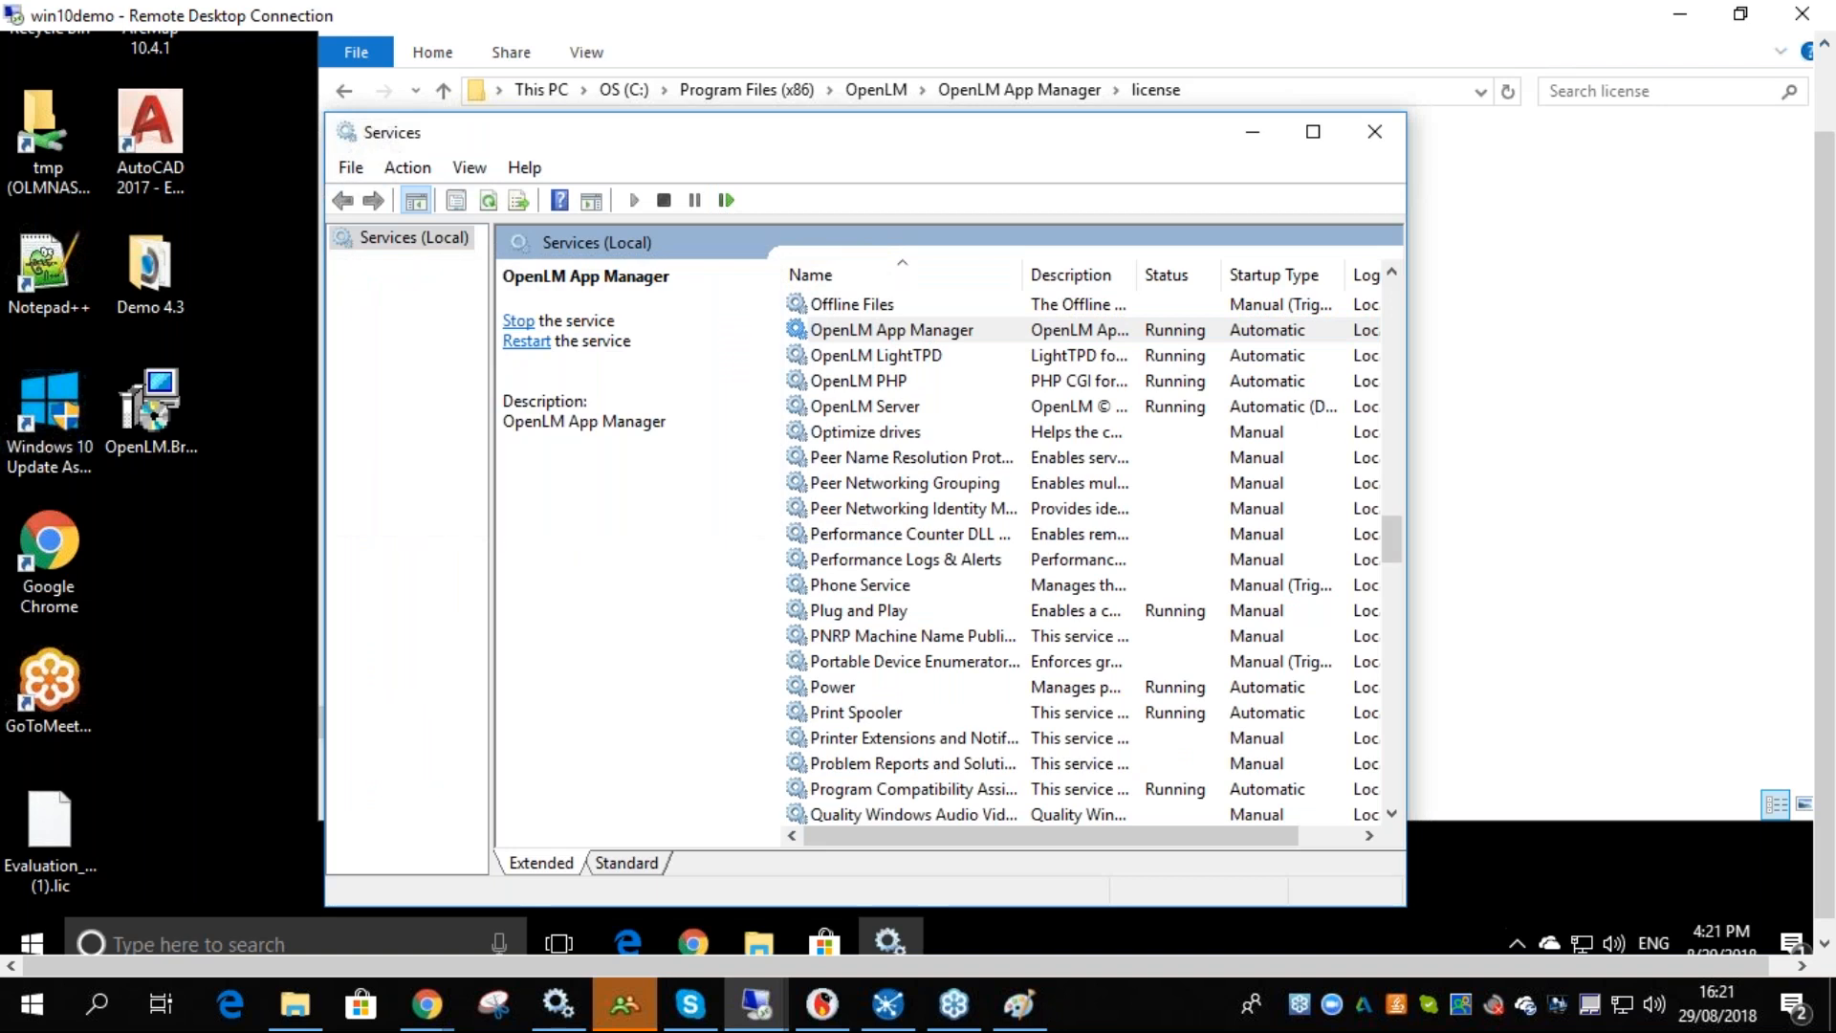
left_click(896, 327)
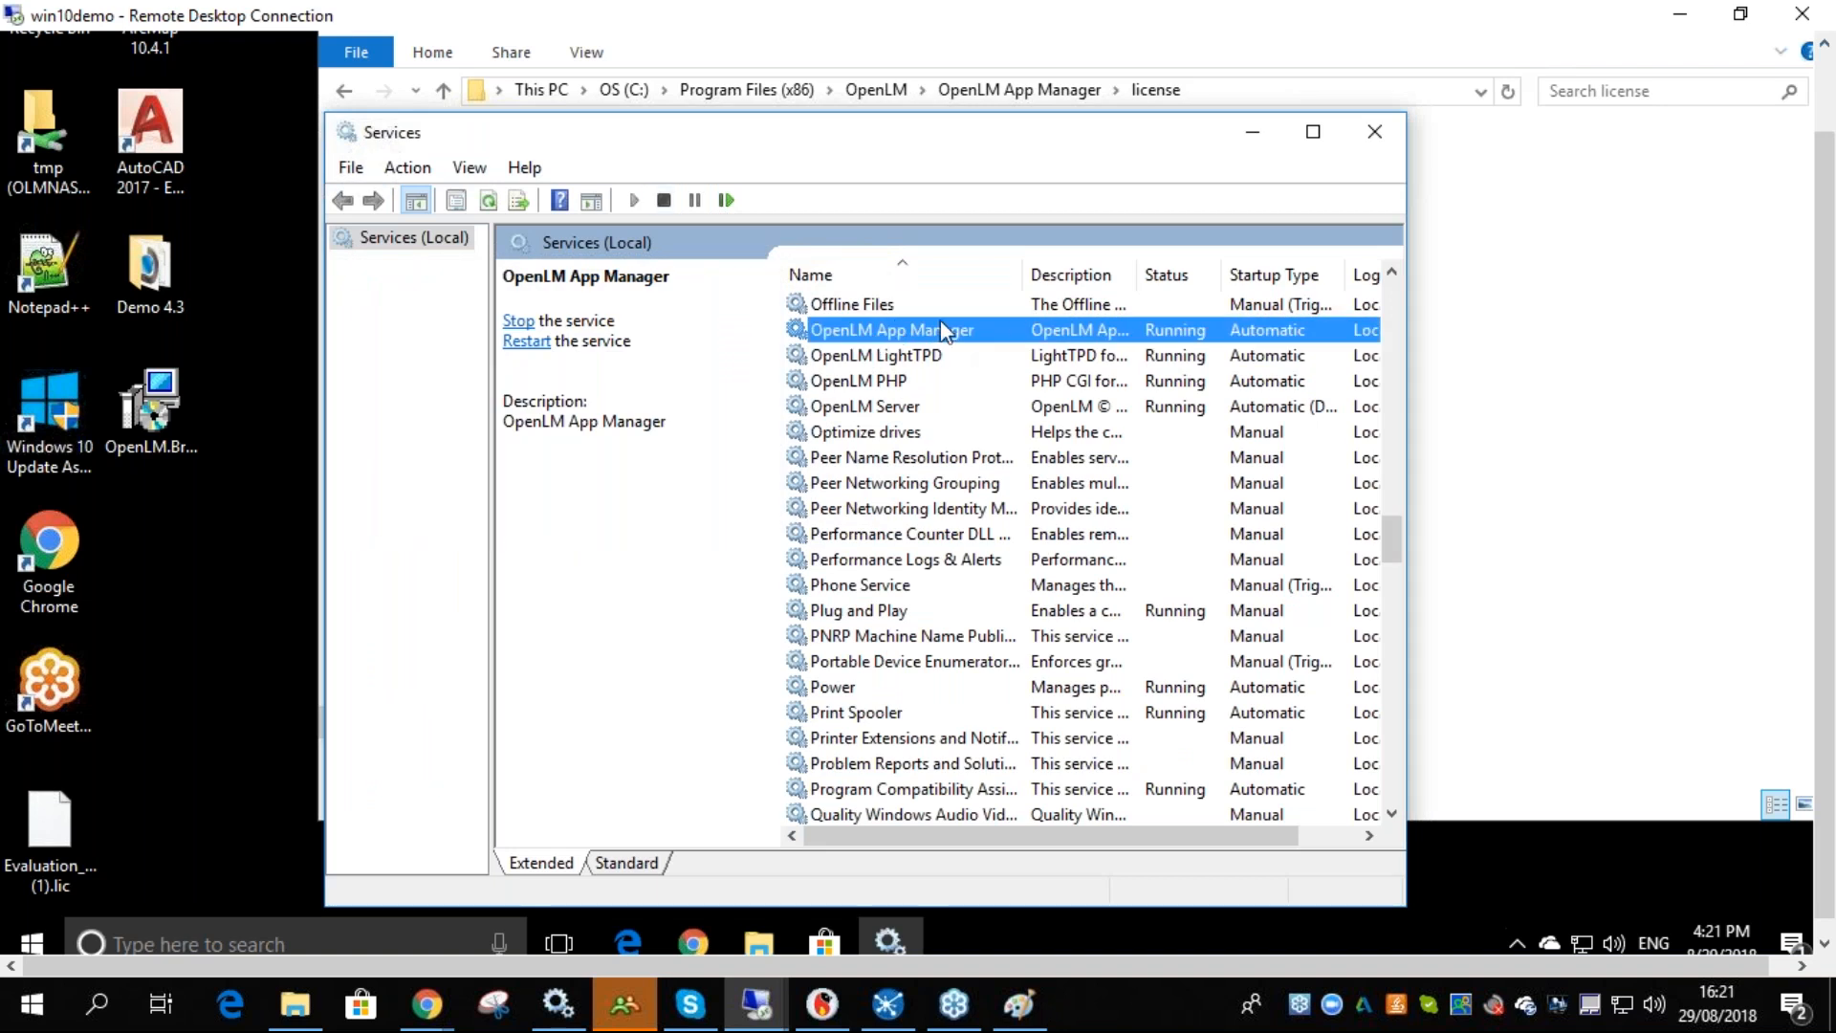
left_click(1375, 137)
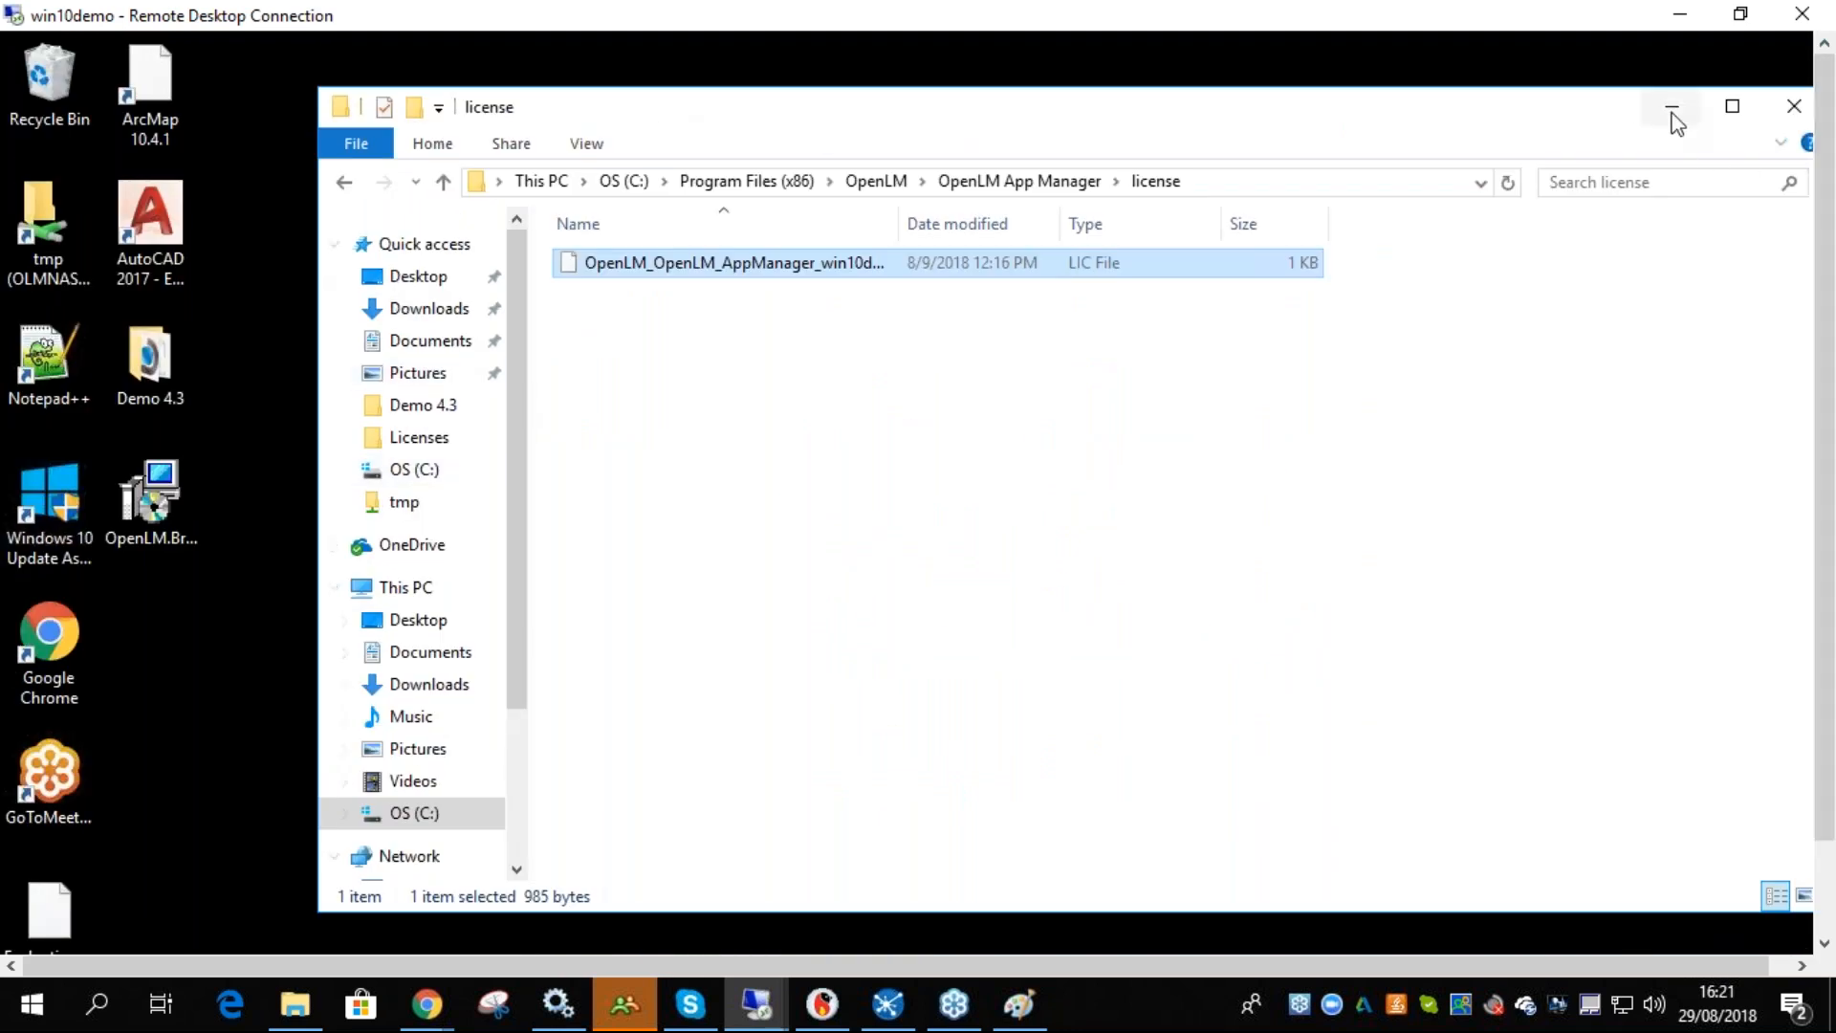
left_click(1805, 112)
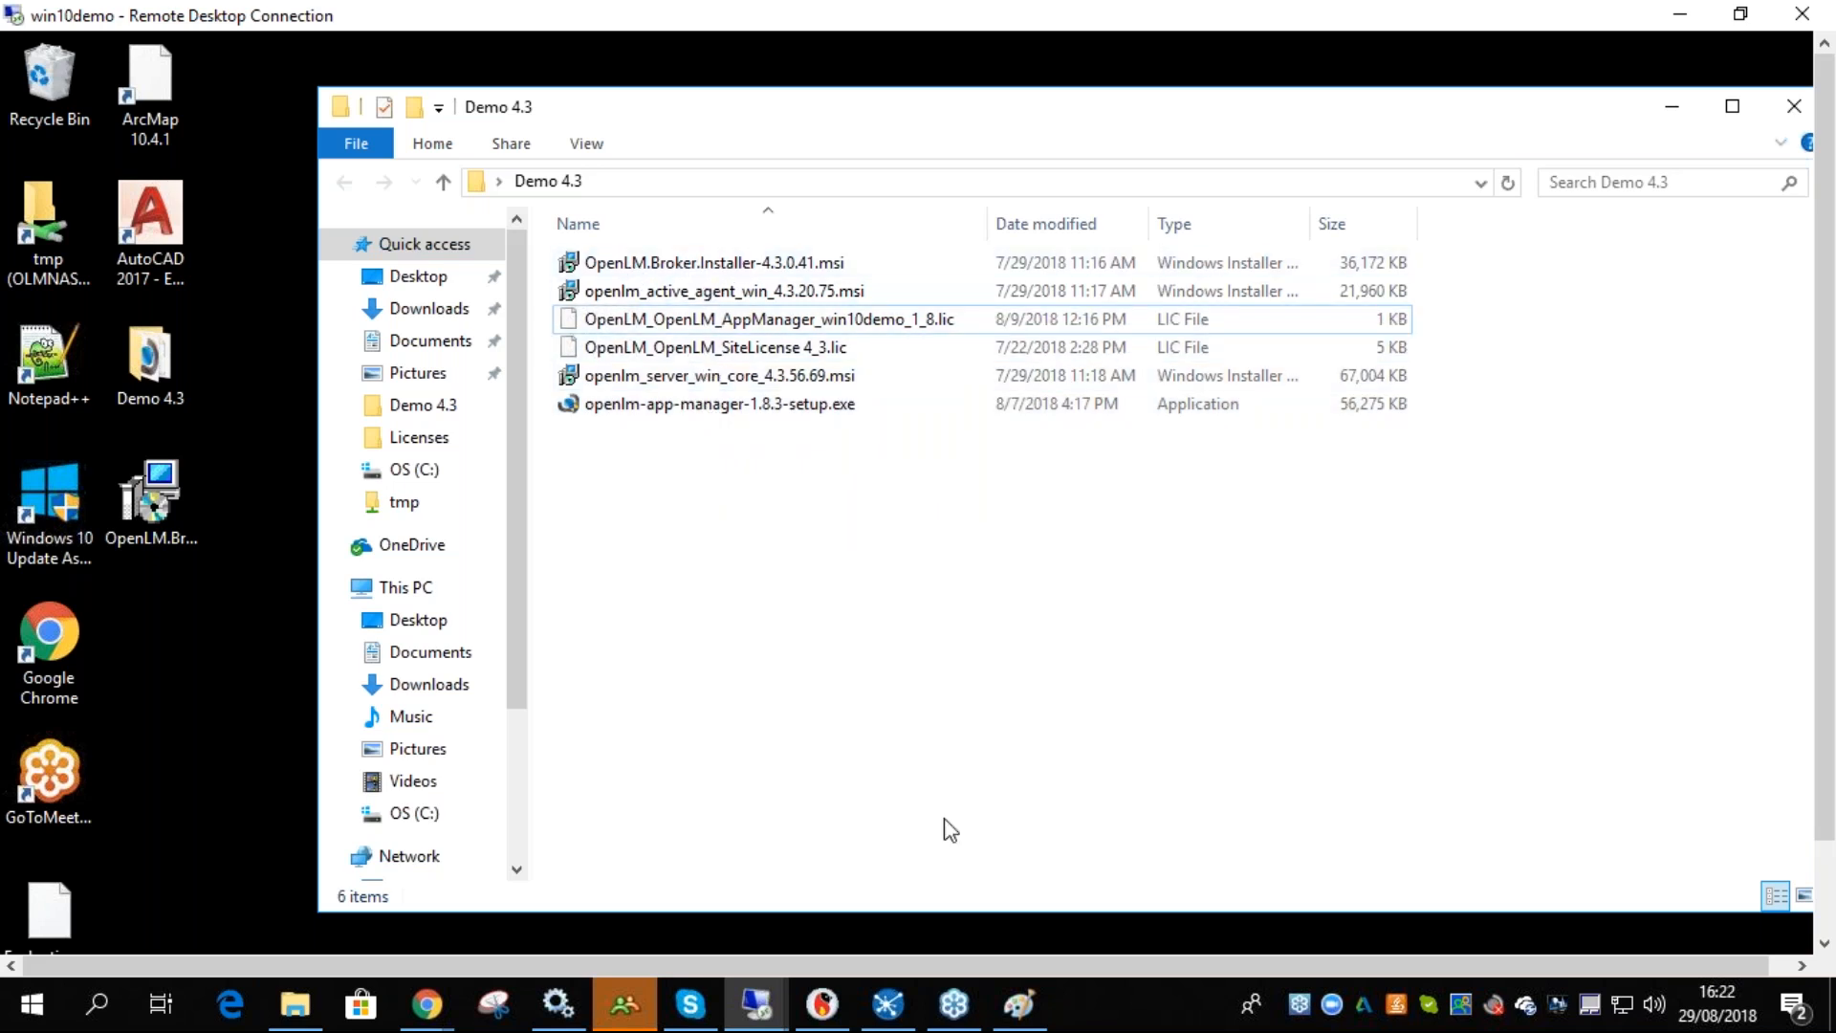
- Underline the App Manager and Broker in the Paint sketch
left_click(1019, 1006)
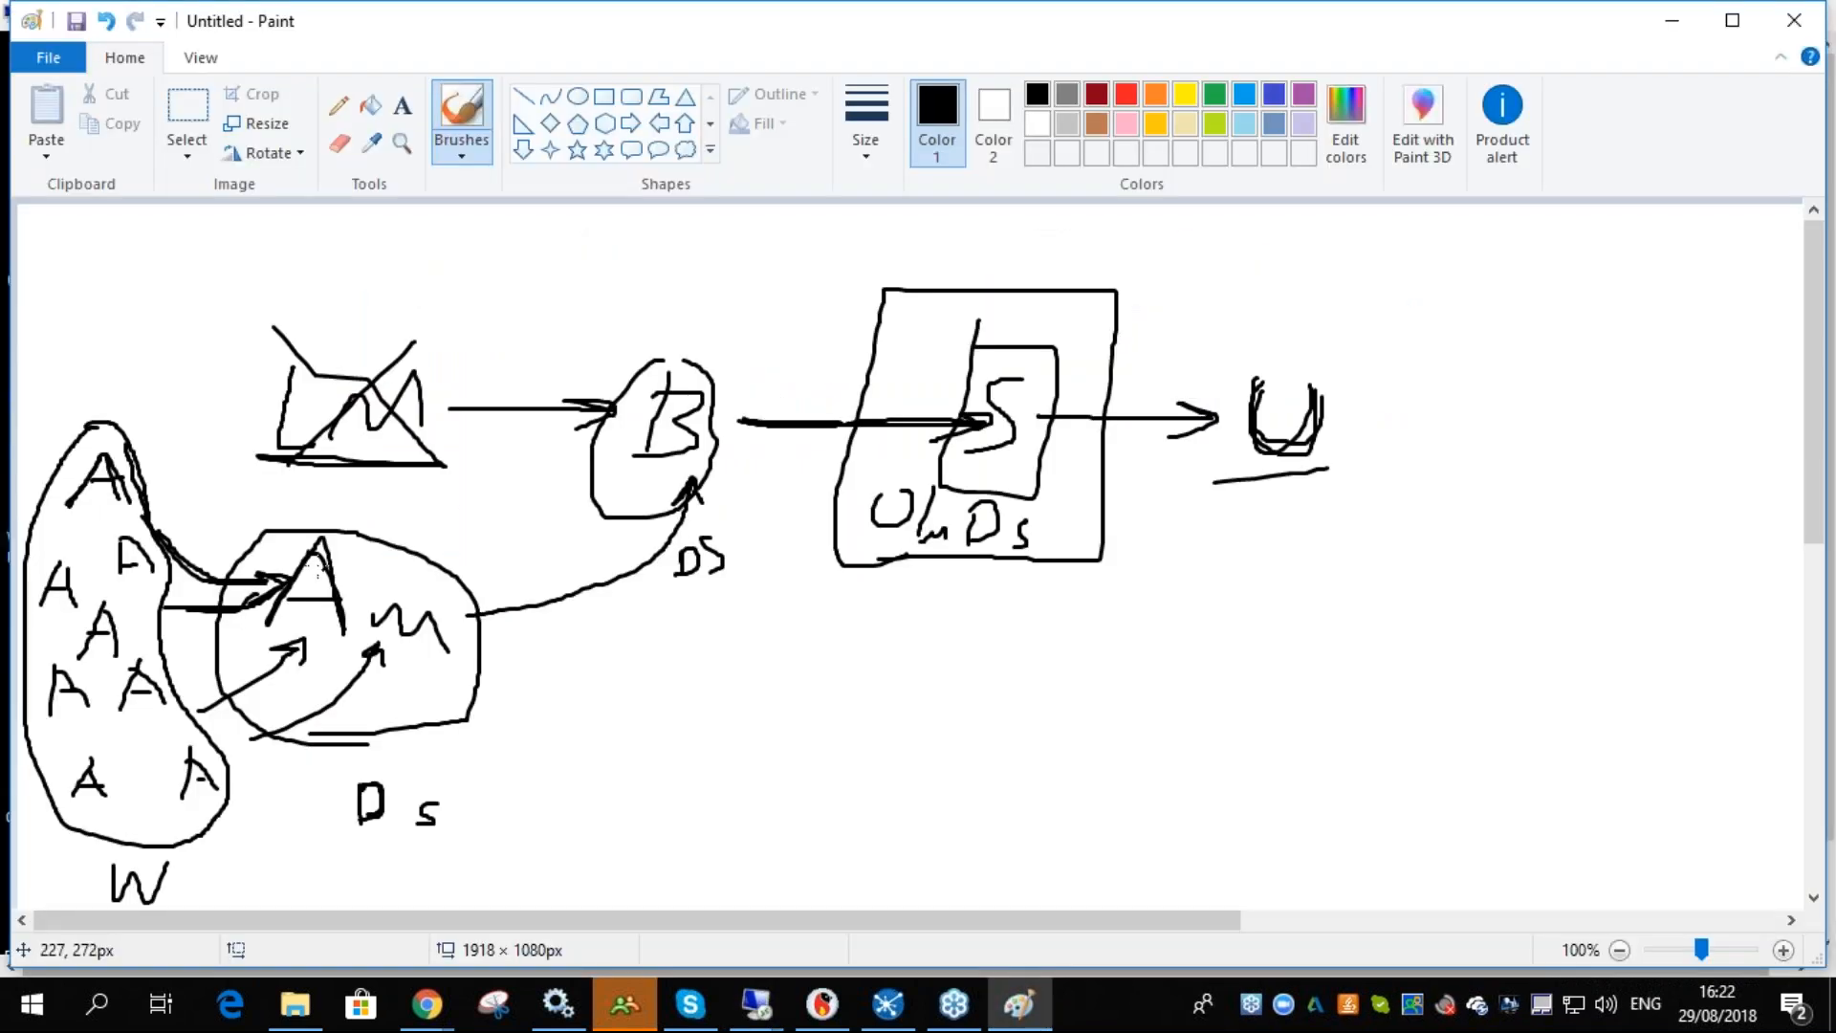
mouse_move(278, 628)
left_mouse_down()
mouse_move(435, 664)
mouse_move(481, 639)
left_mouse_up()
mouse_move(571, 457)
left_mouse_down()
mouse_move(710, 478)
mouse_move(746, 463)
left_mouse_up()
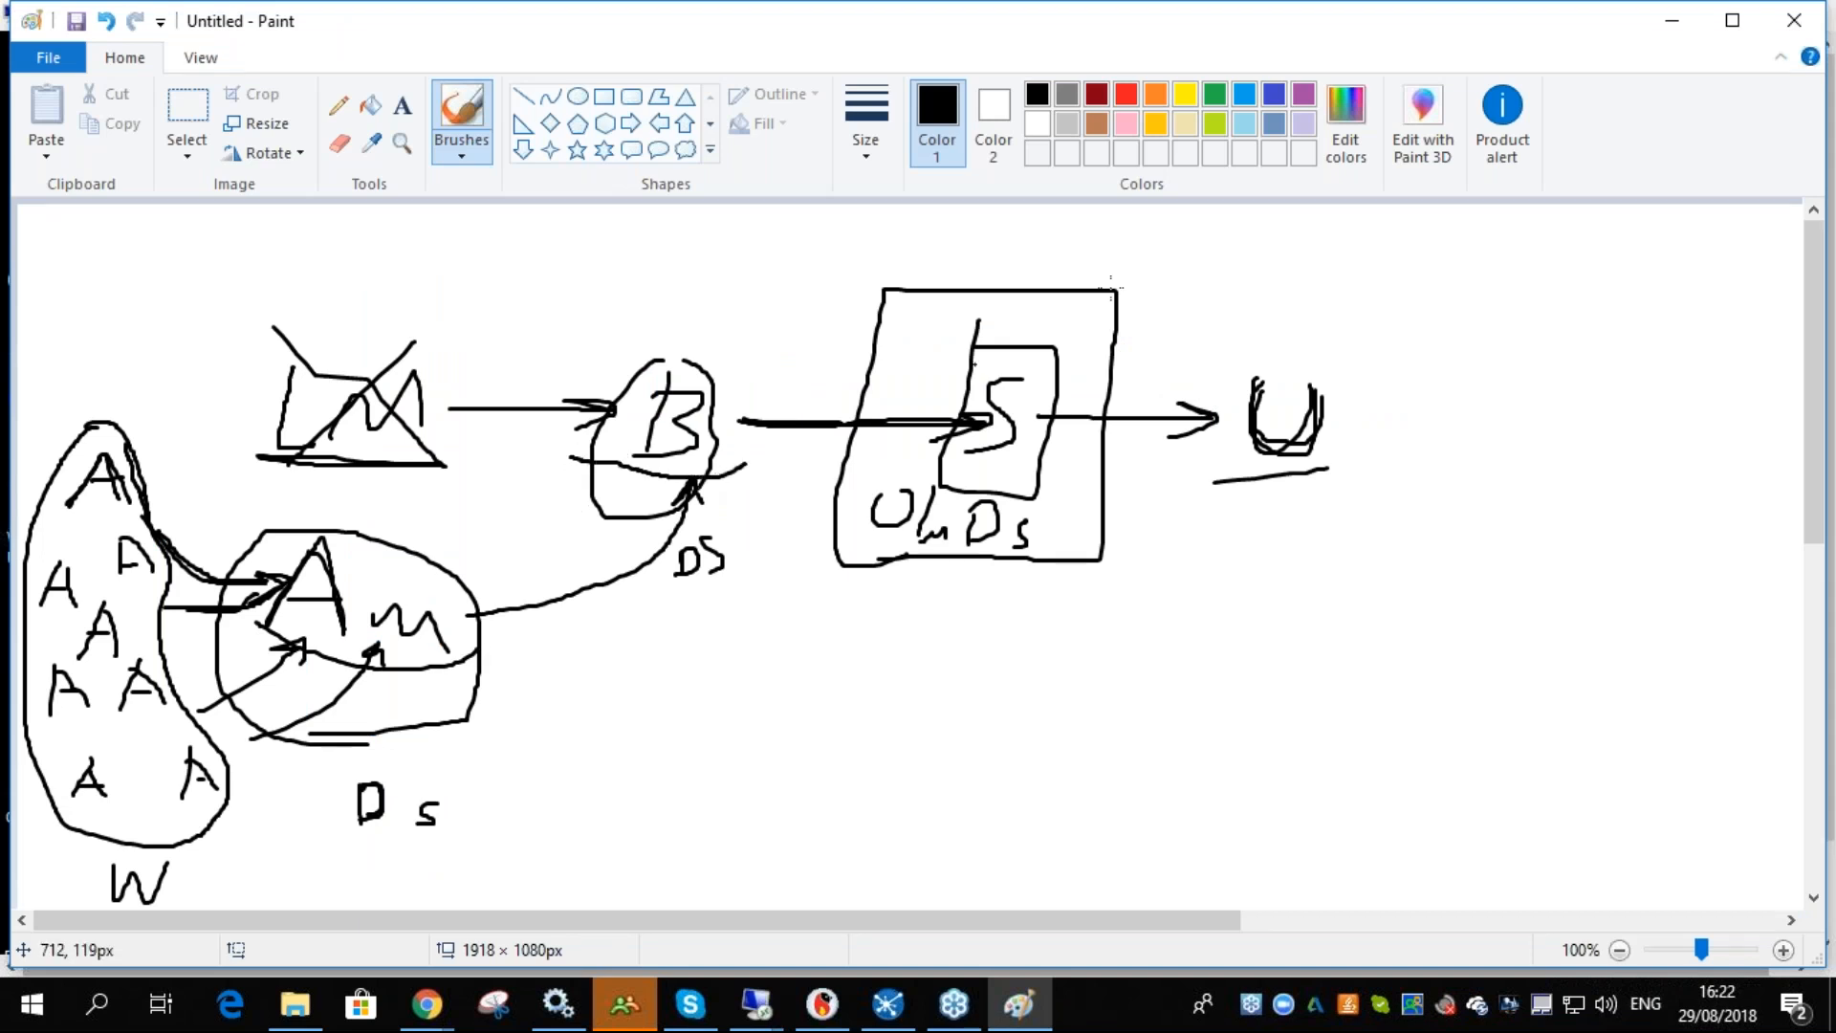
left_click(1681, 26)
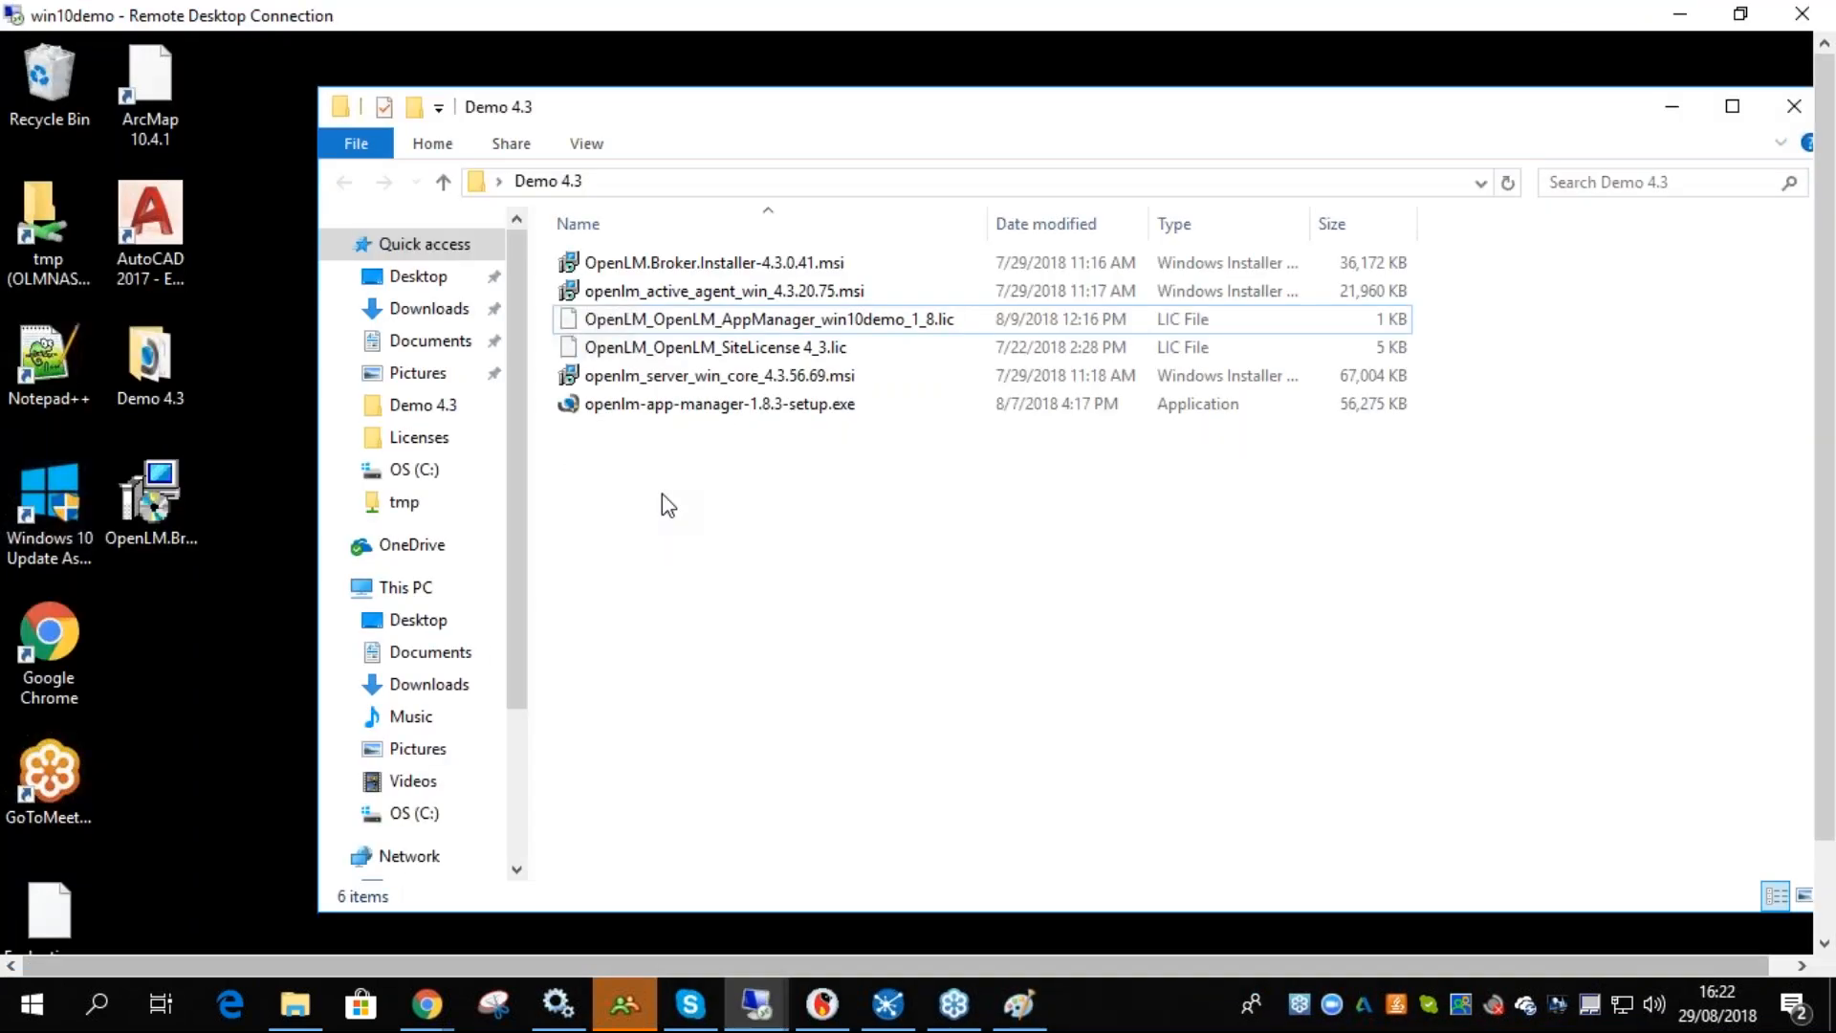
- Run OpenLM.Broker.Installer-4.3.0.41.msi, accept the licence agreement and start the Broker installation
double_click(690, 266)
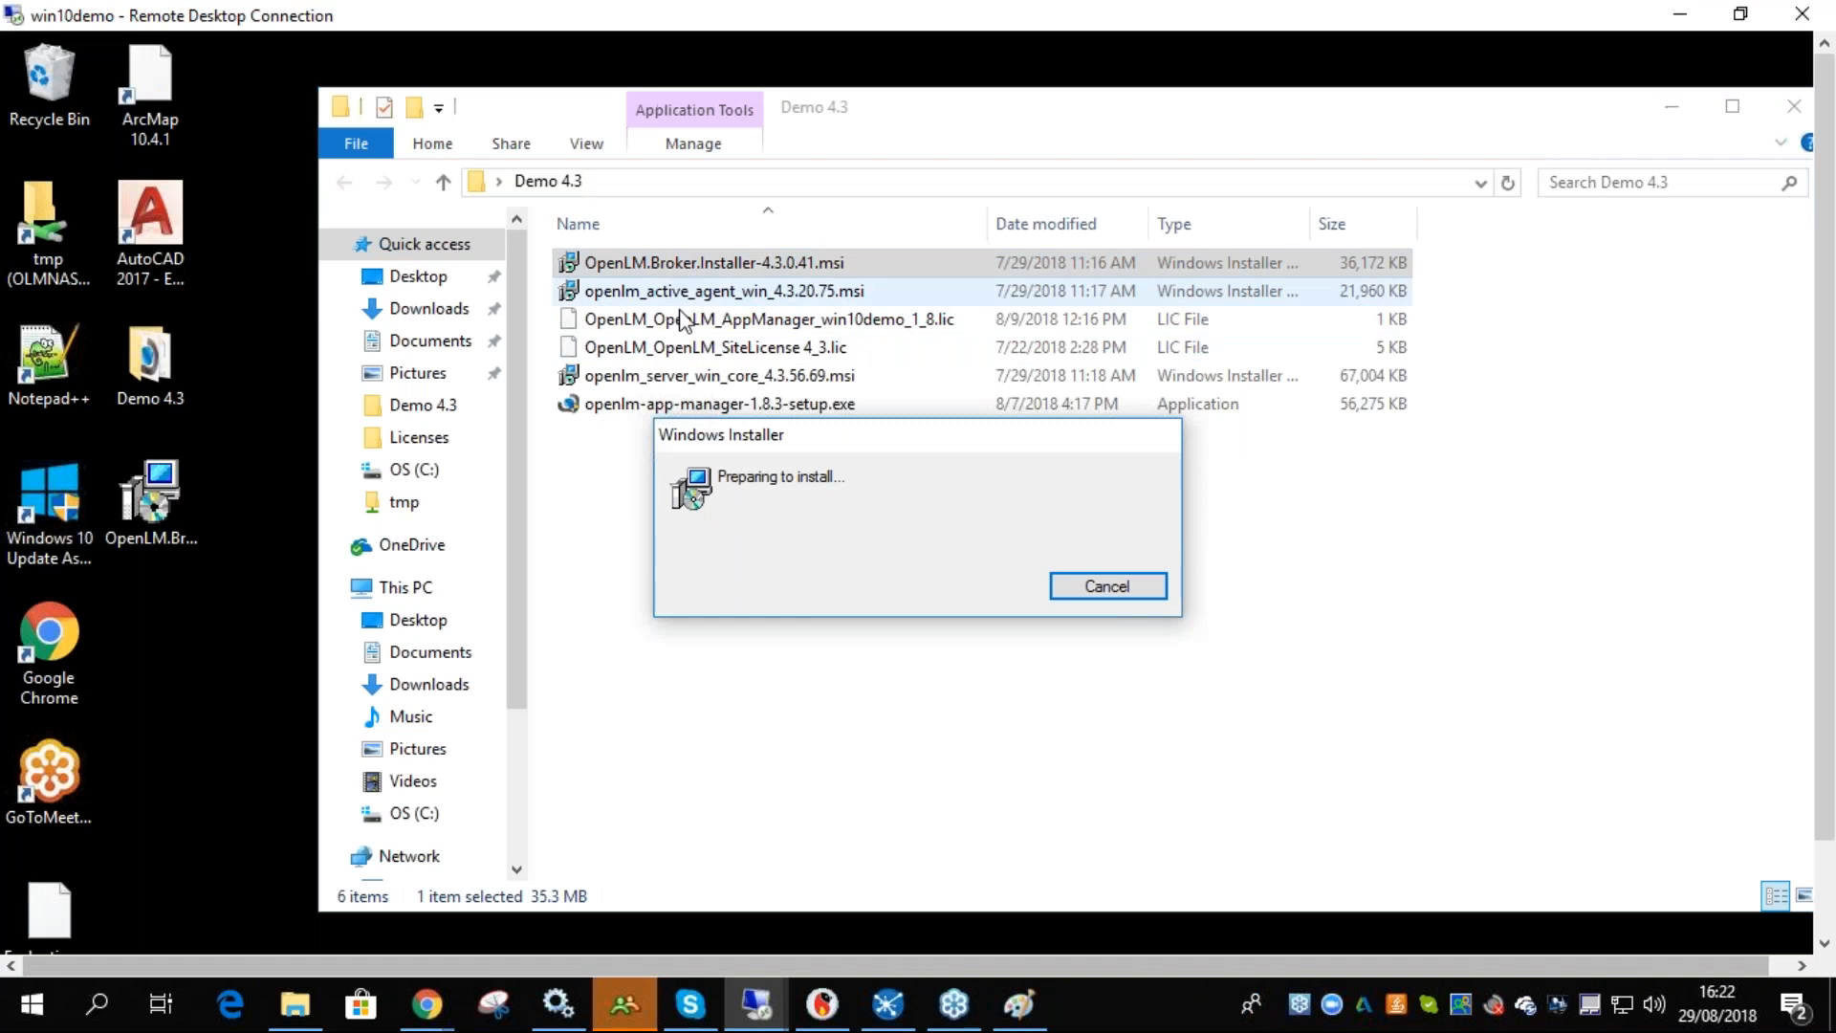
left_click(1056, 742)
left_click(907, 687)
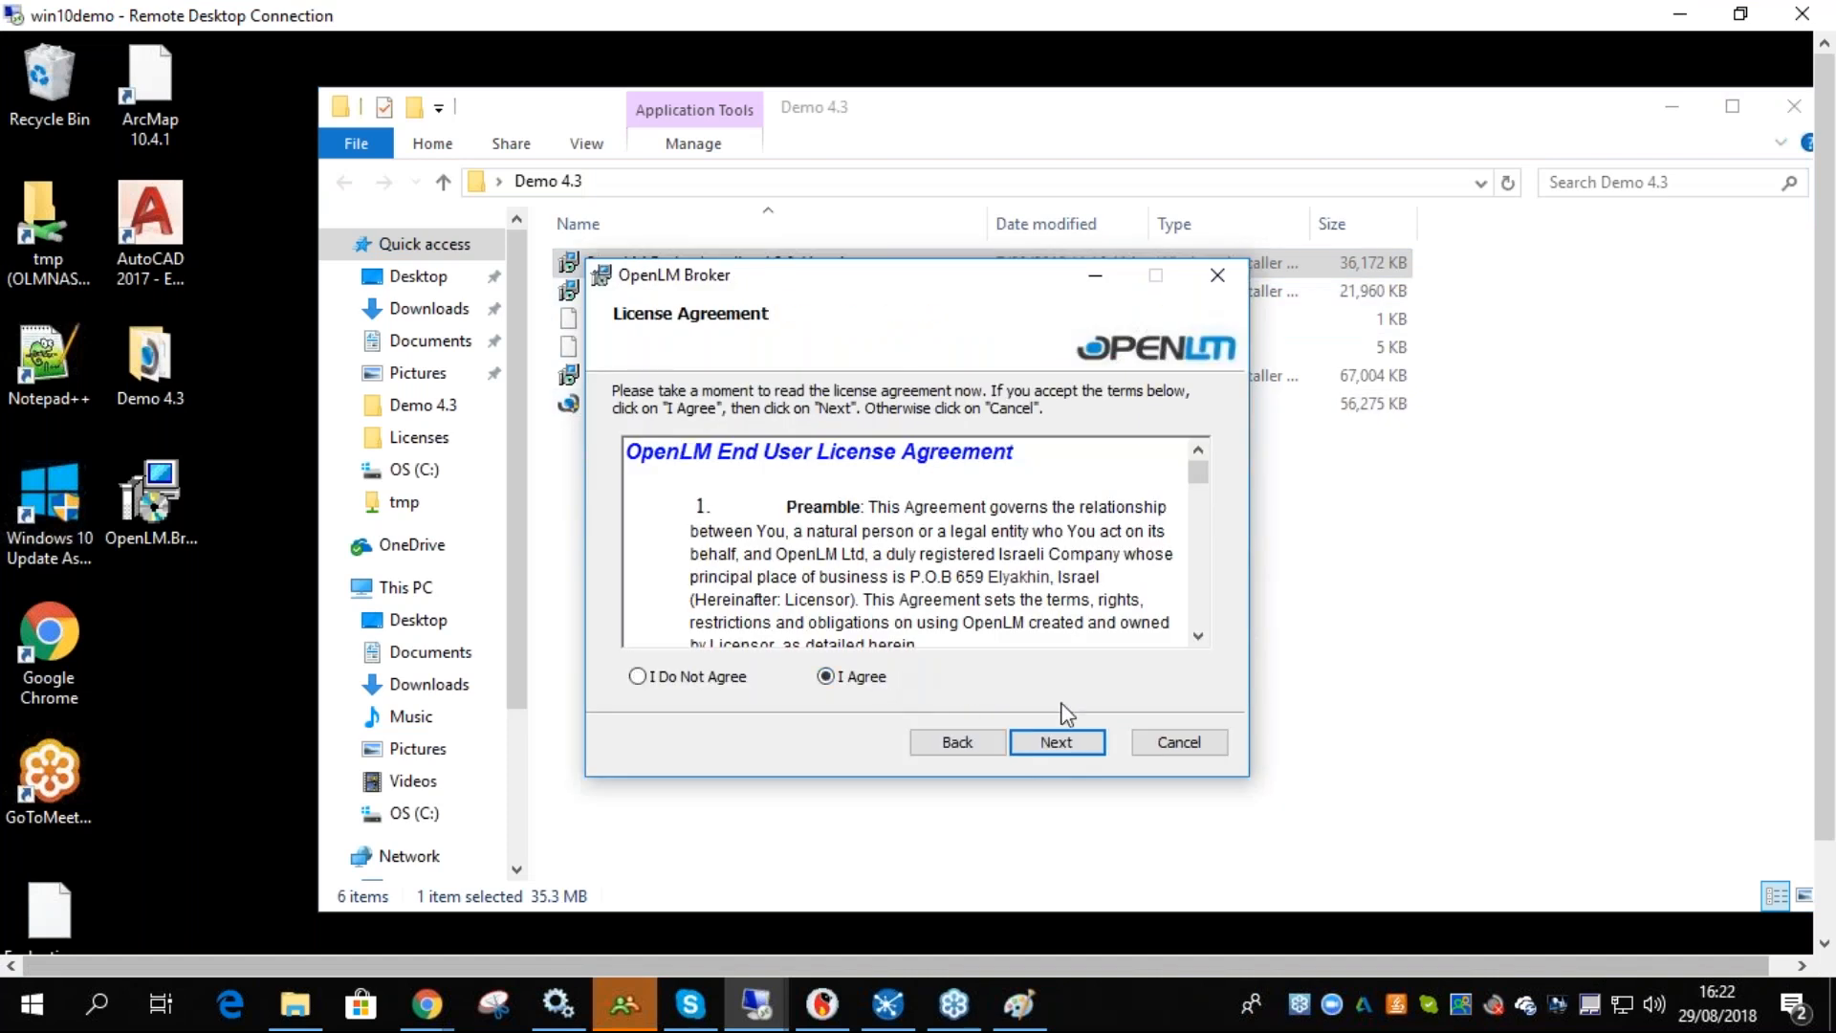
left_click(1056, 742)
left_click(1052, 753)
left_click(1052, 743)
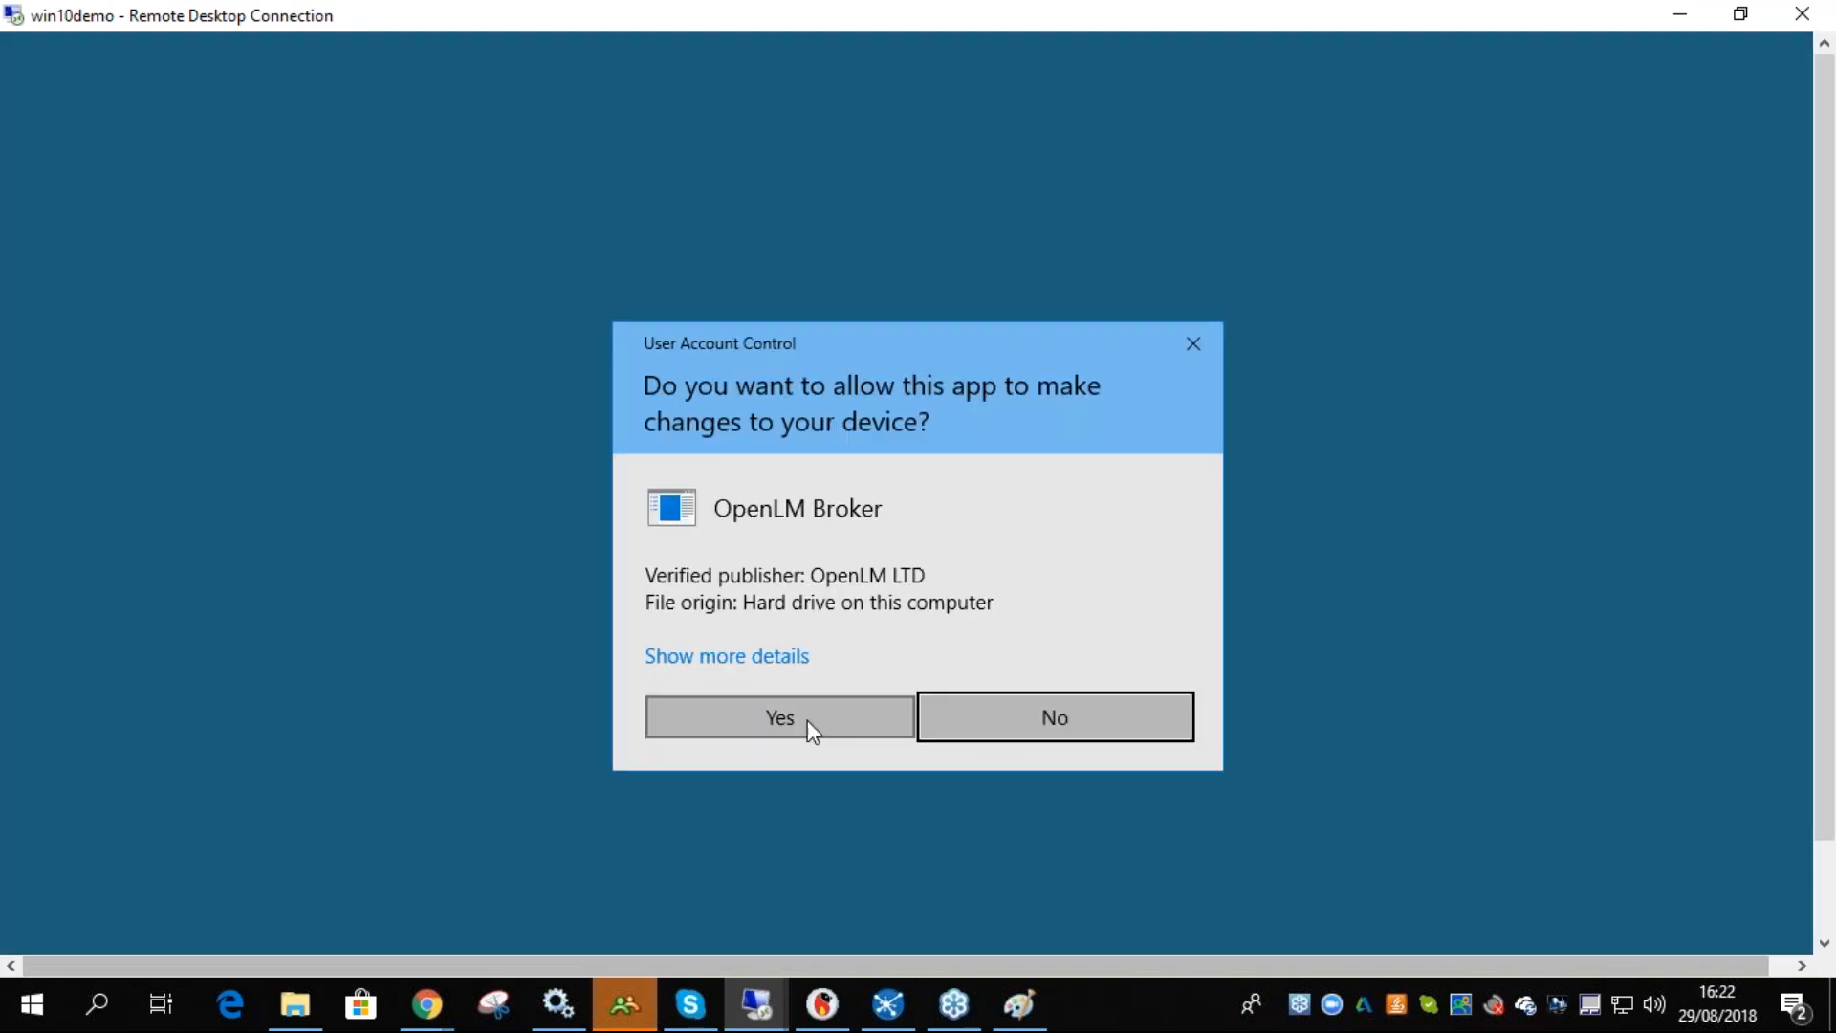
- Finish the OpenLM Broker installation and close the installer
left_click(812, 724)
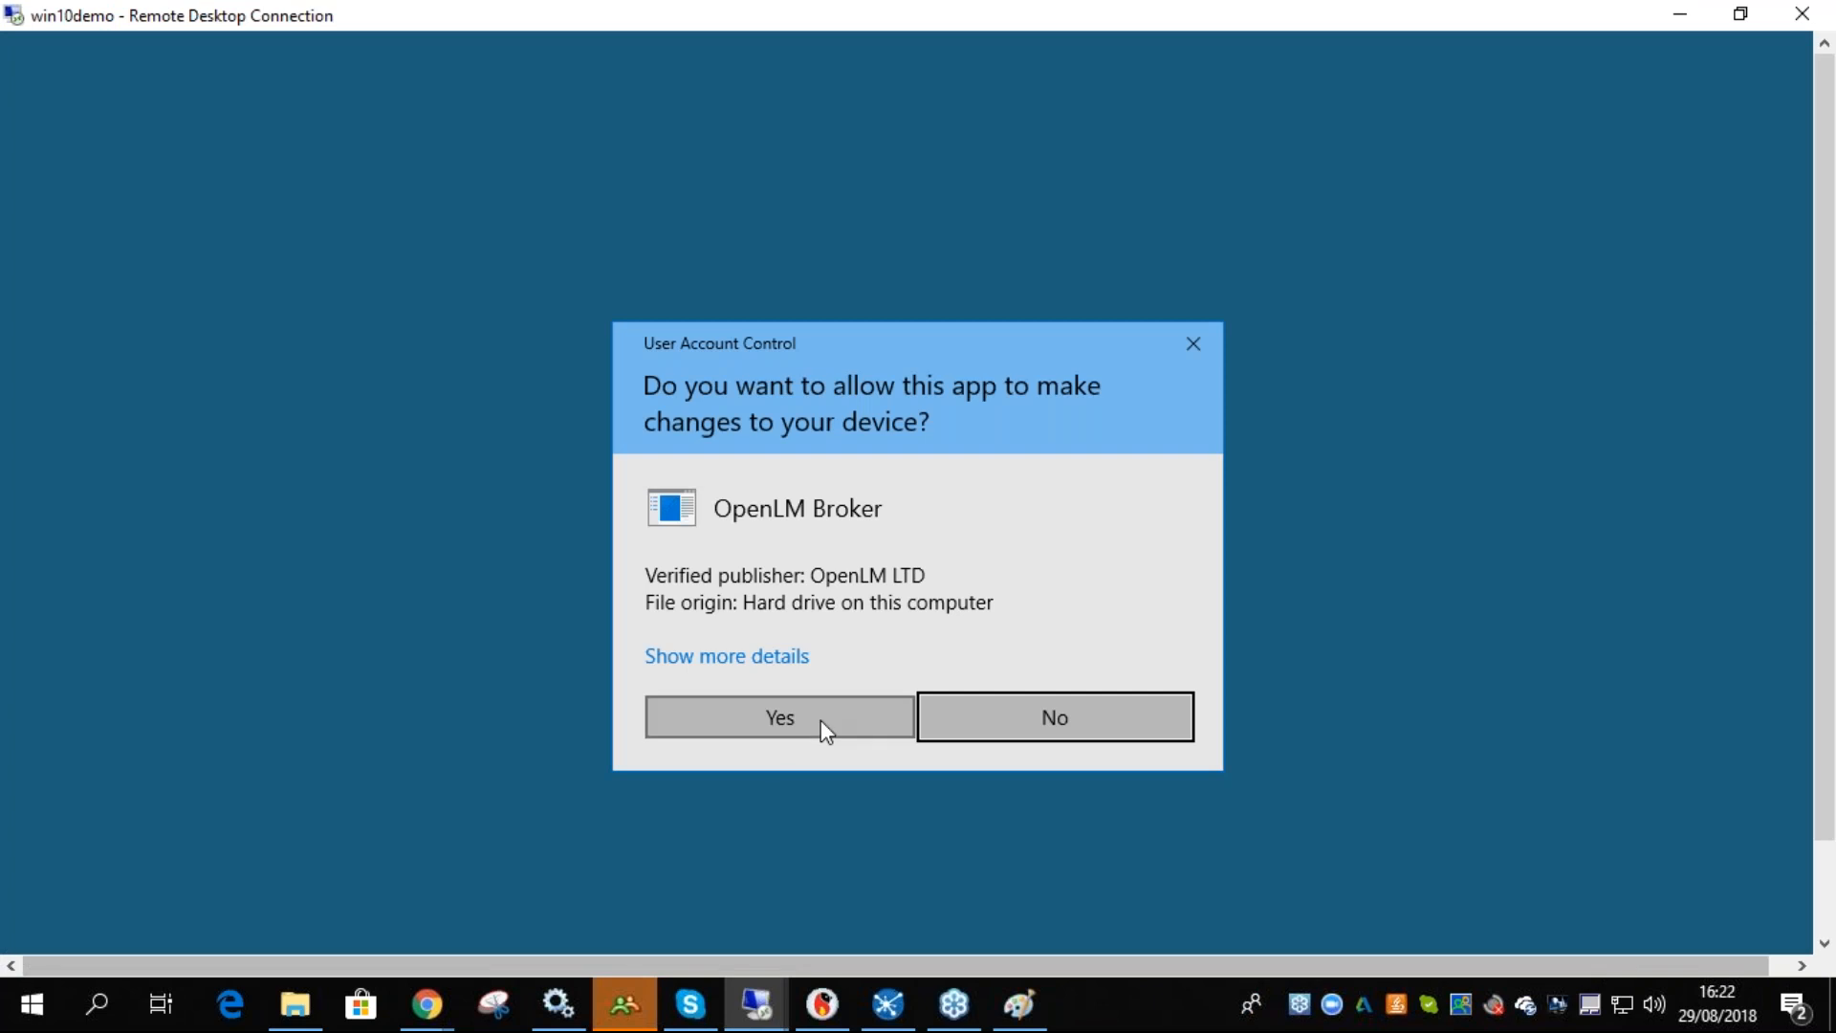
left_click(821, 722)
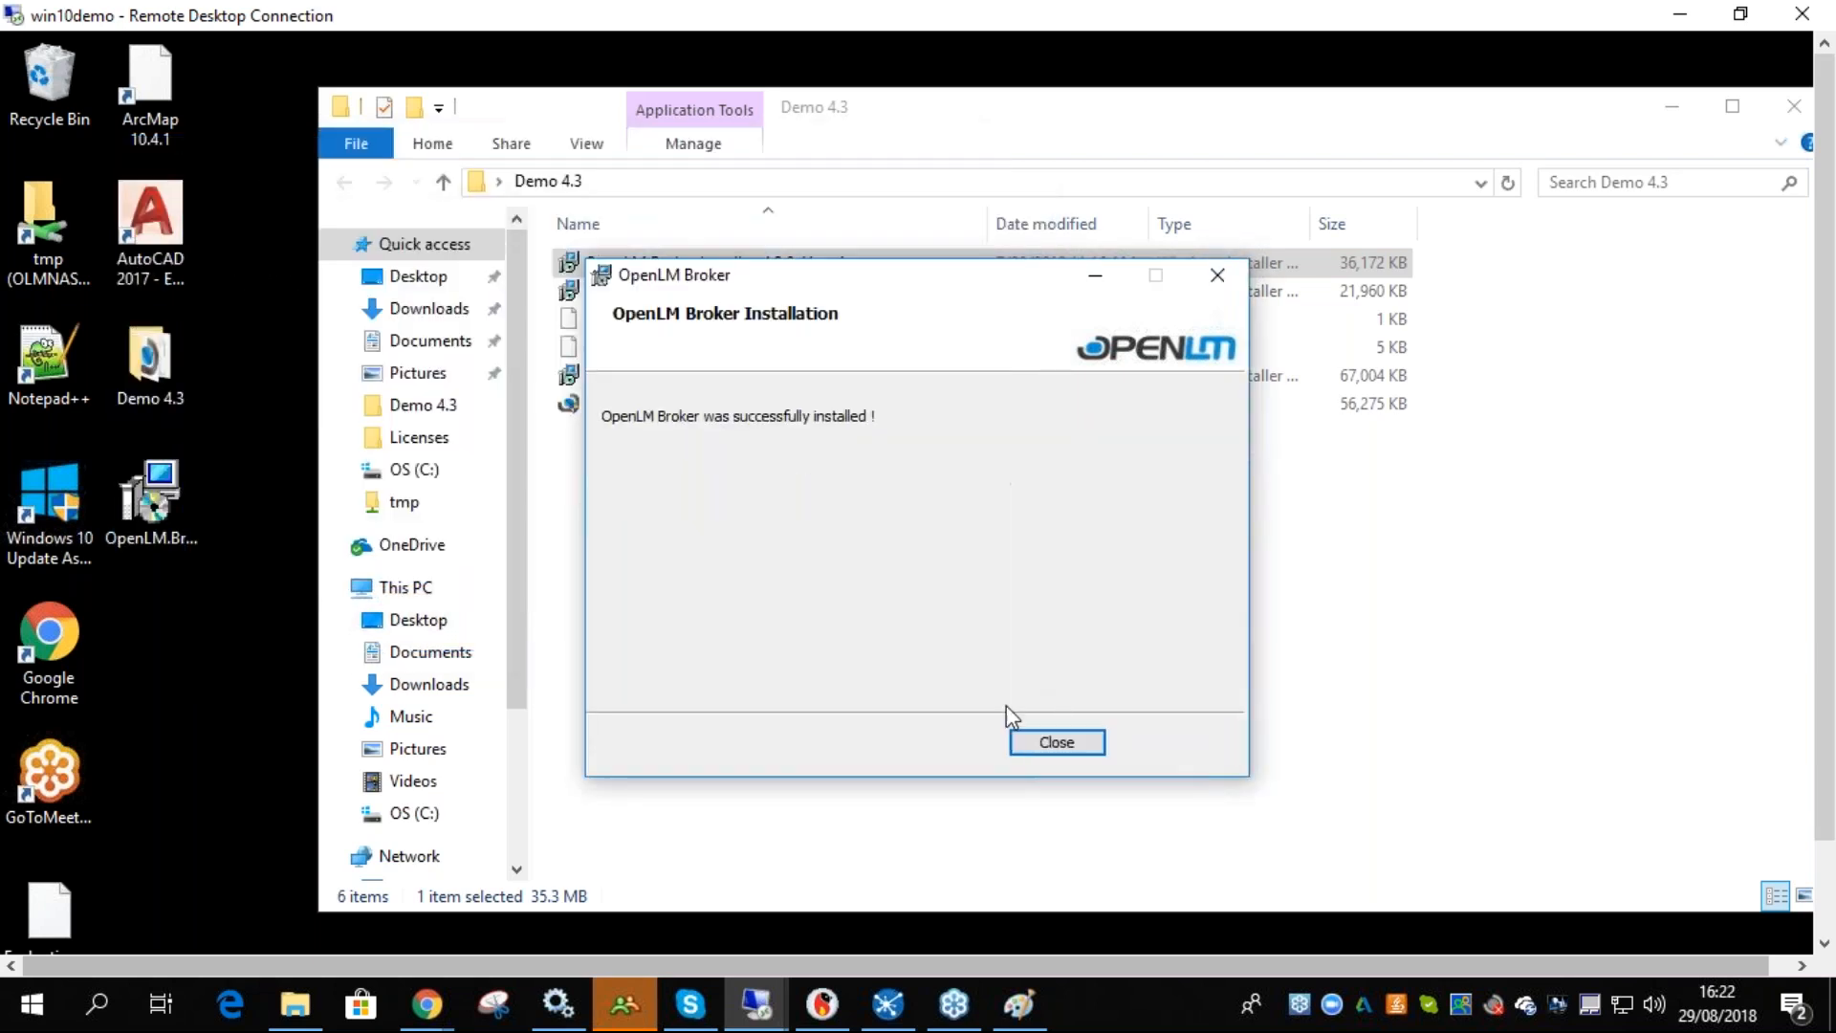
left_click(1072, 742)
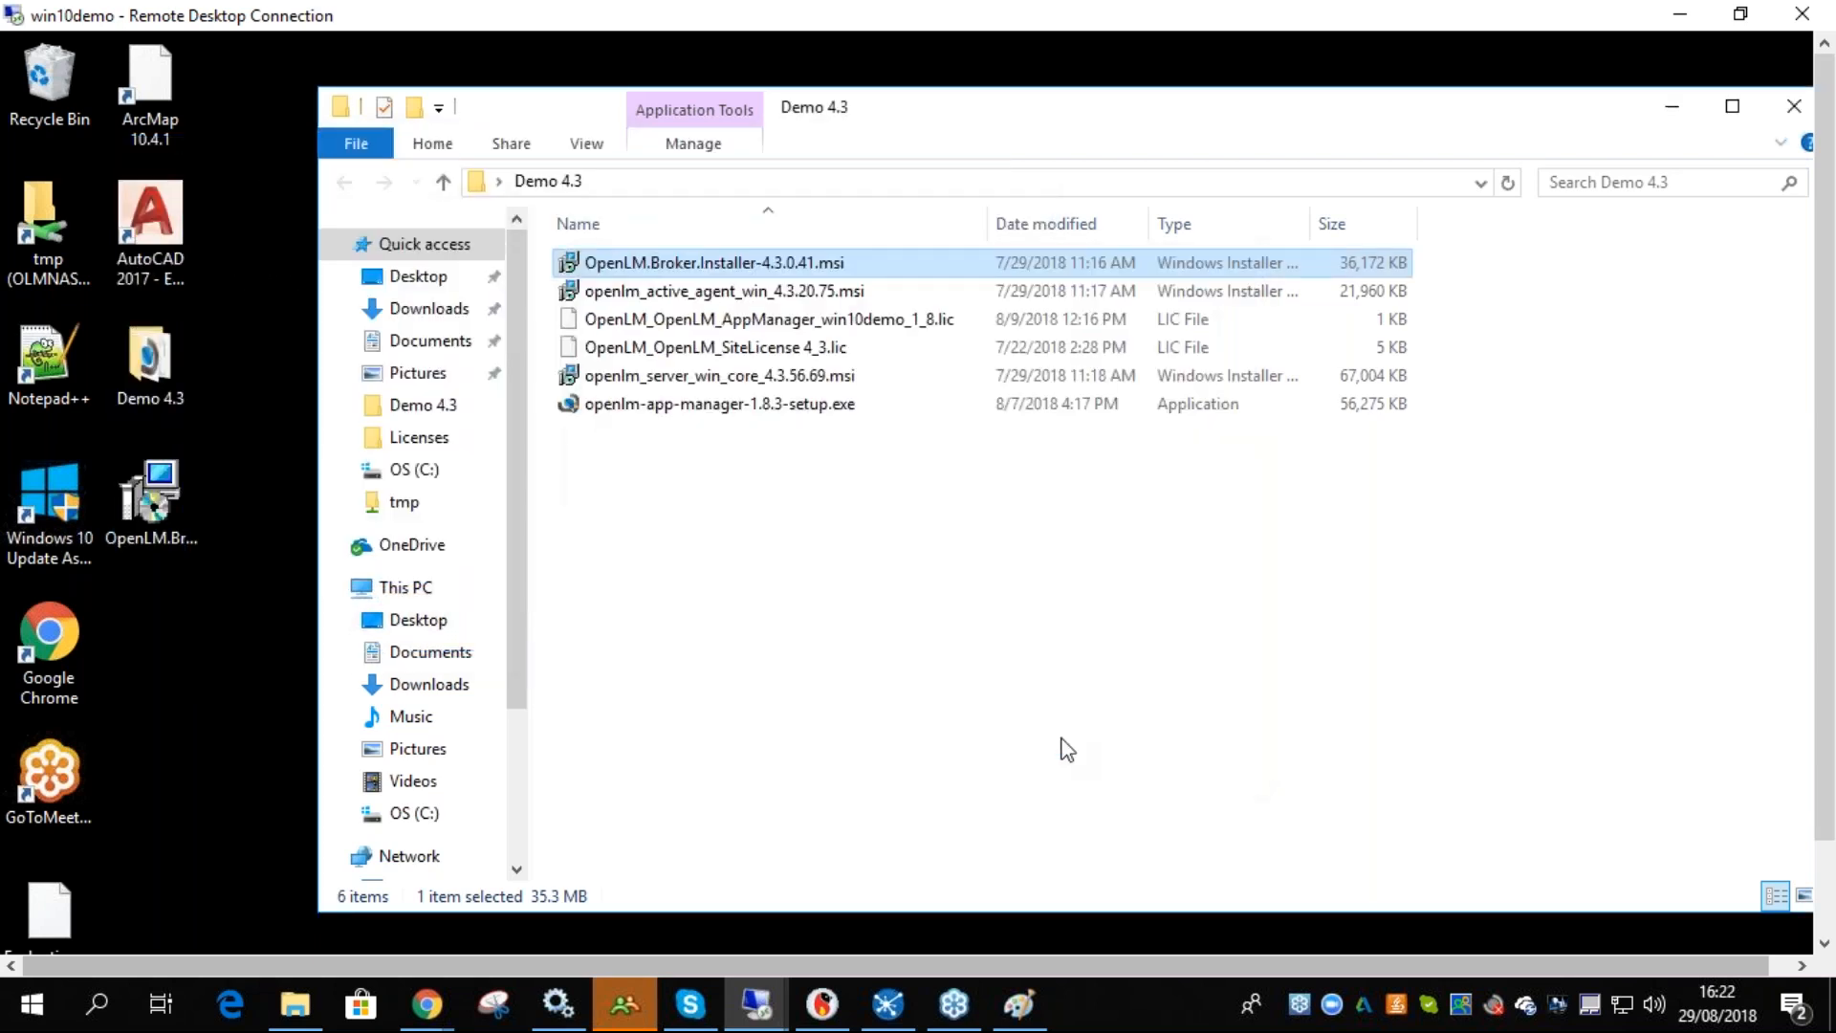
- Search for broker and launch the OpenLM Broker configuration tool
left_click(739, 478)
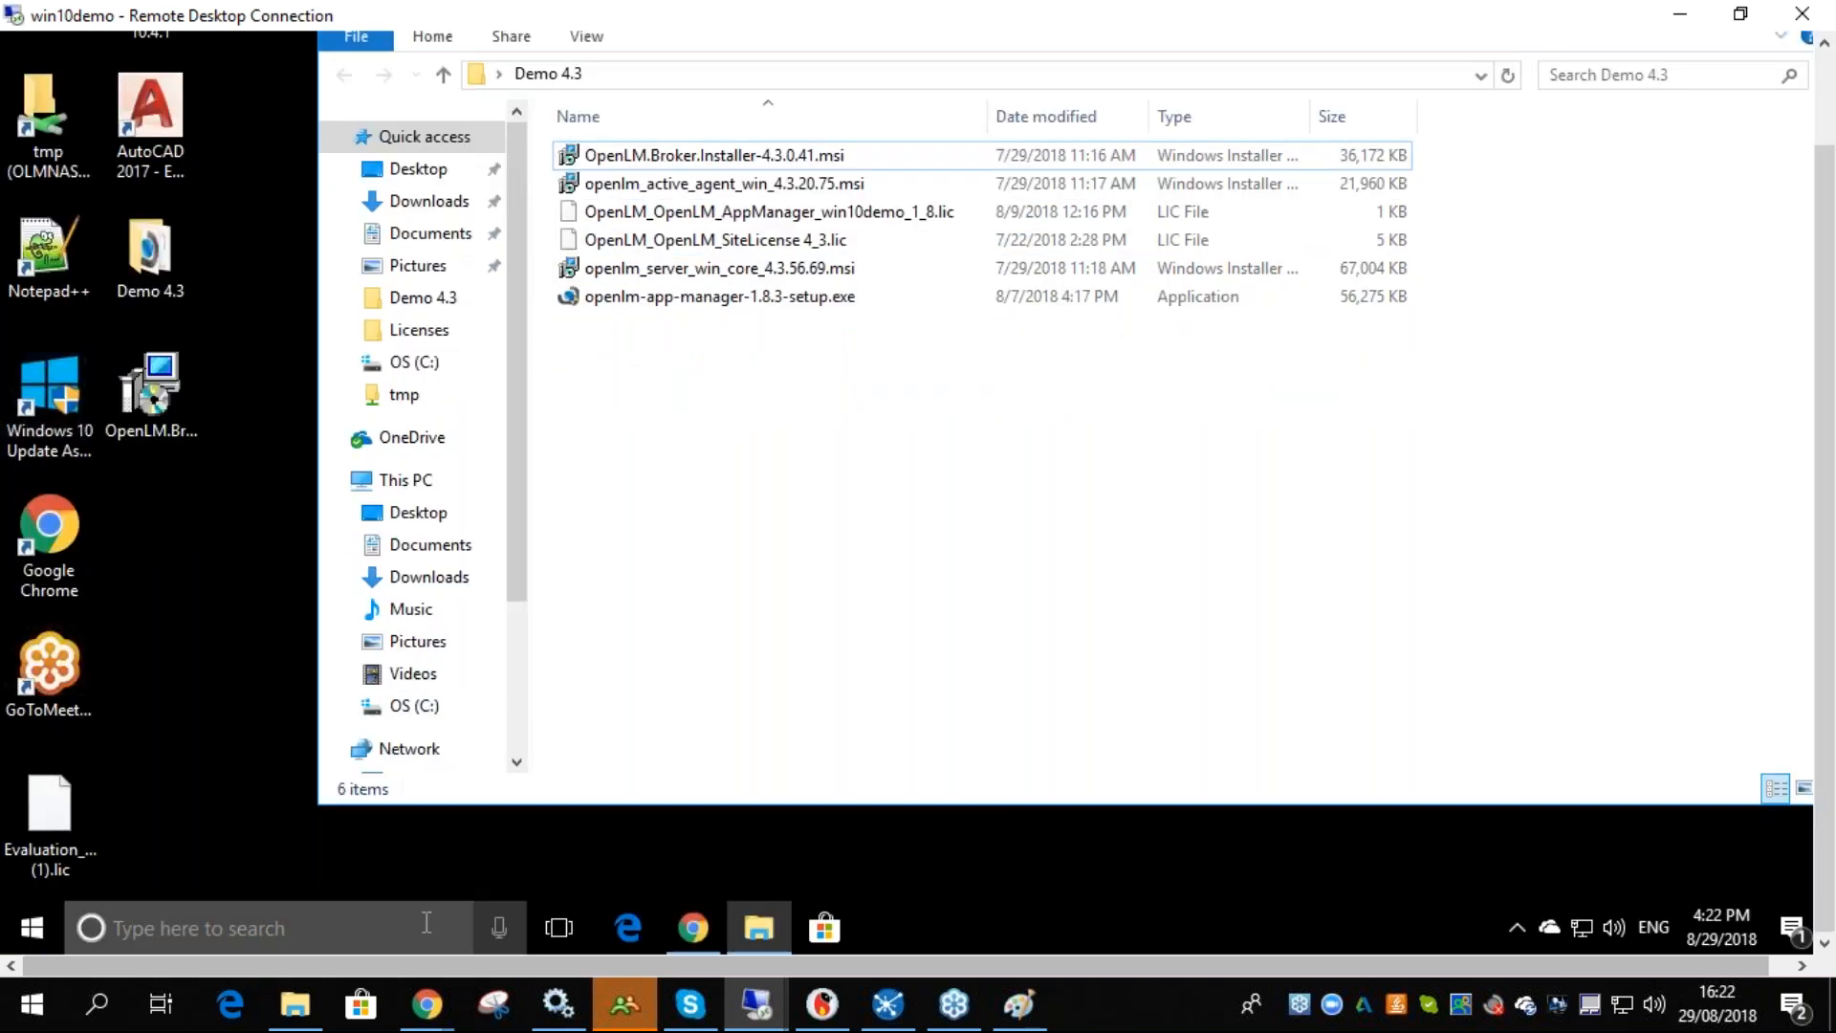
left_click(427, 922)
type("b")
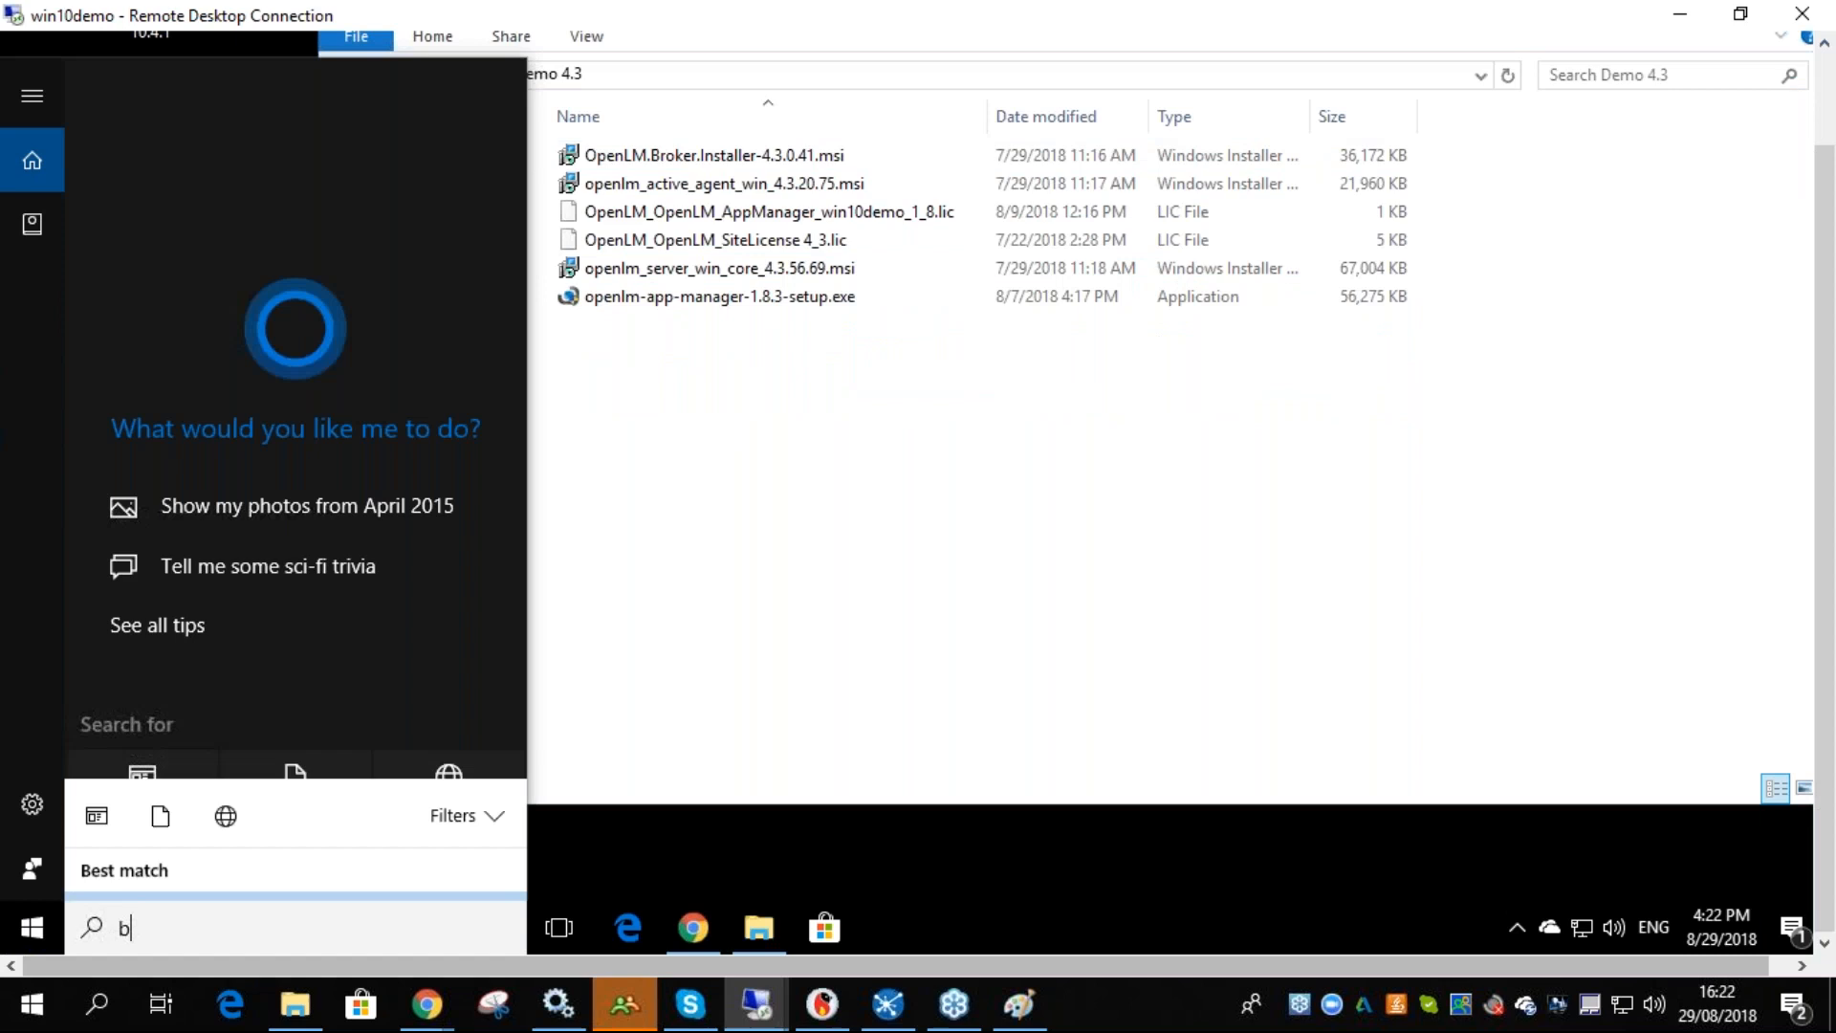
type("roker")
key("Return")
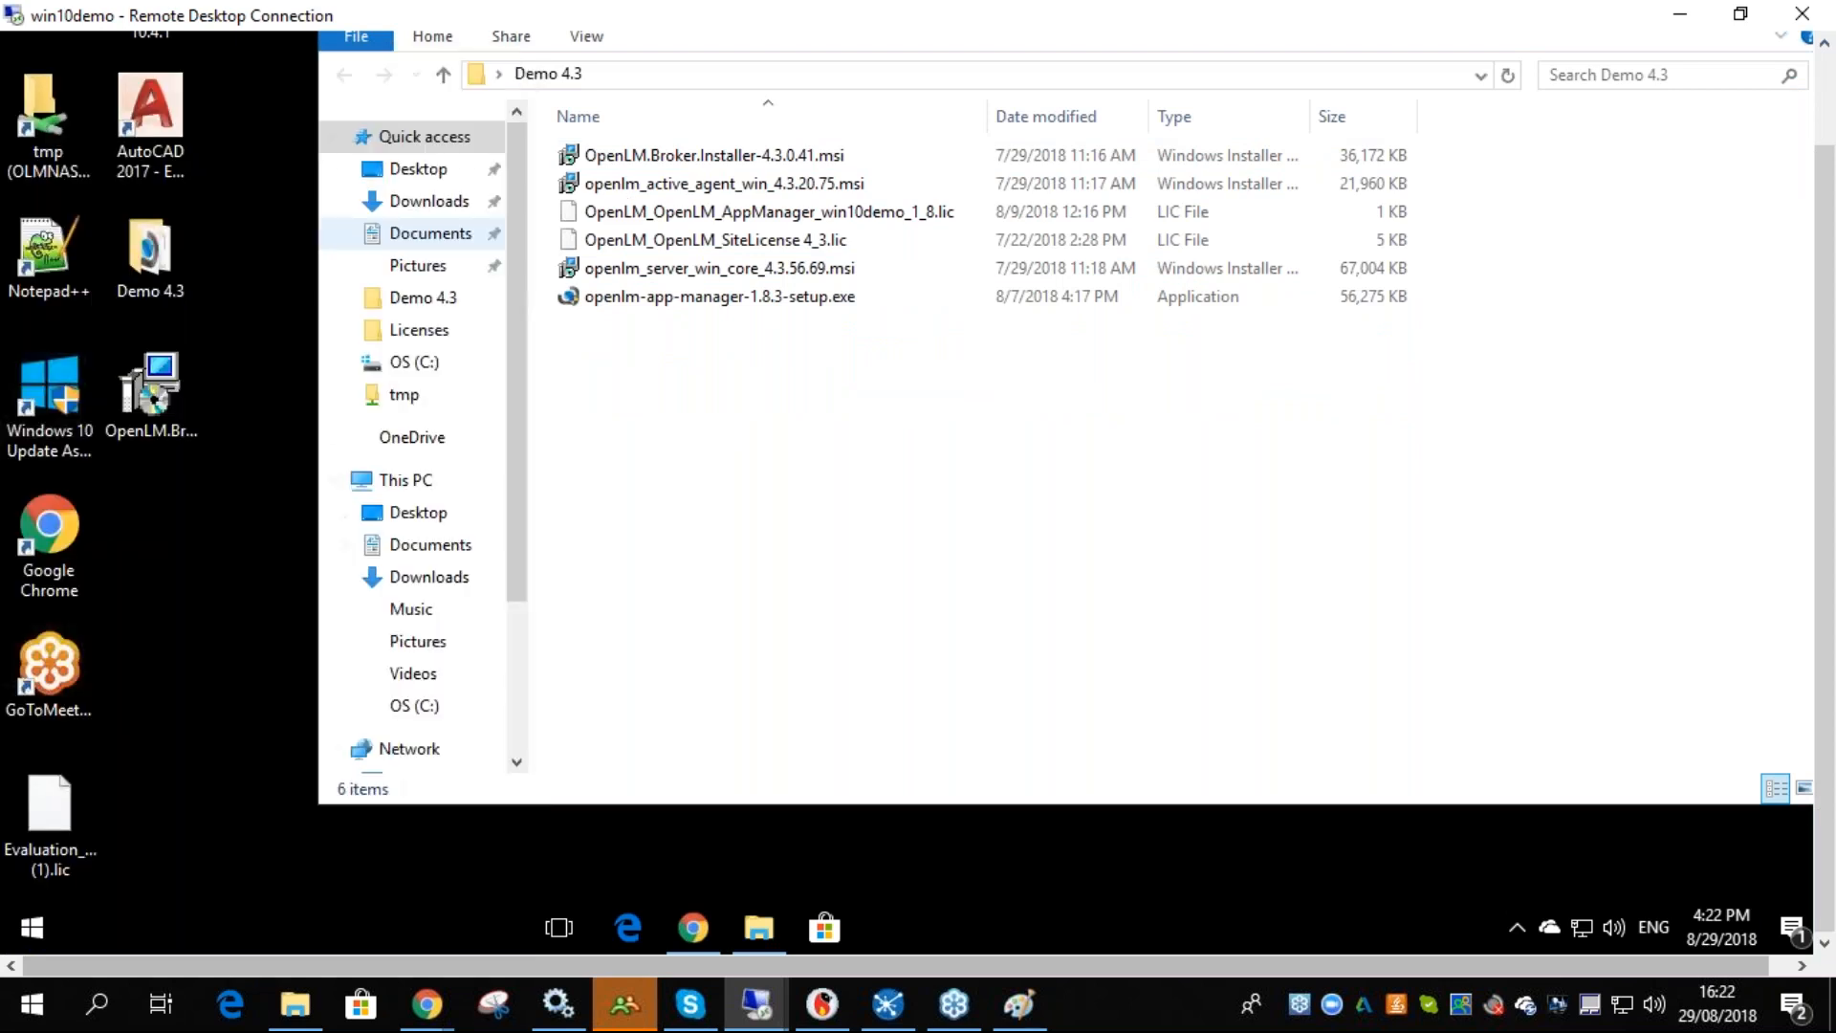
- Undo the last ten strokes in the Paint sketch
left_click(792, 617)
left_click(1038, 1024)
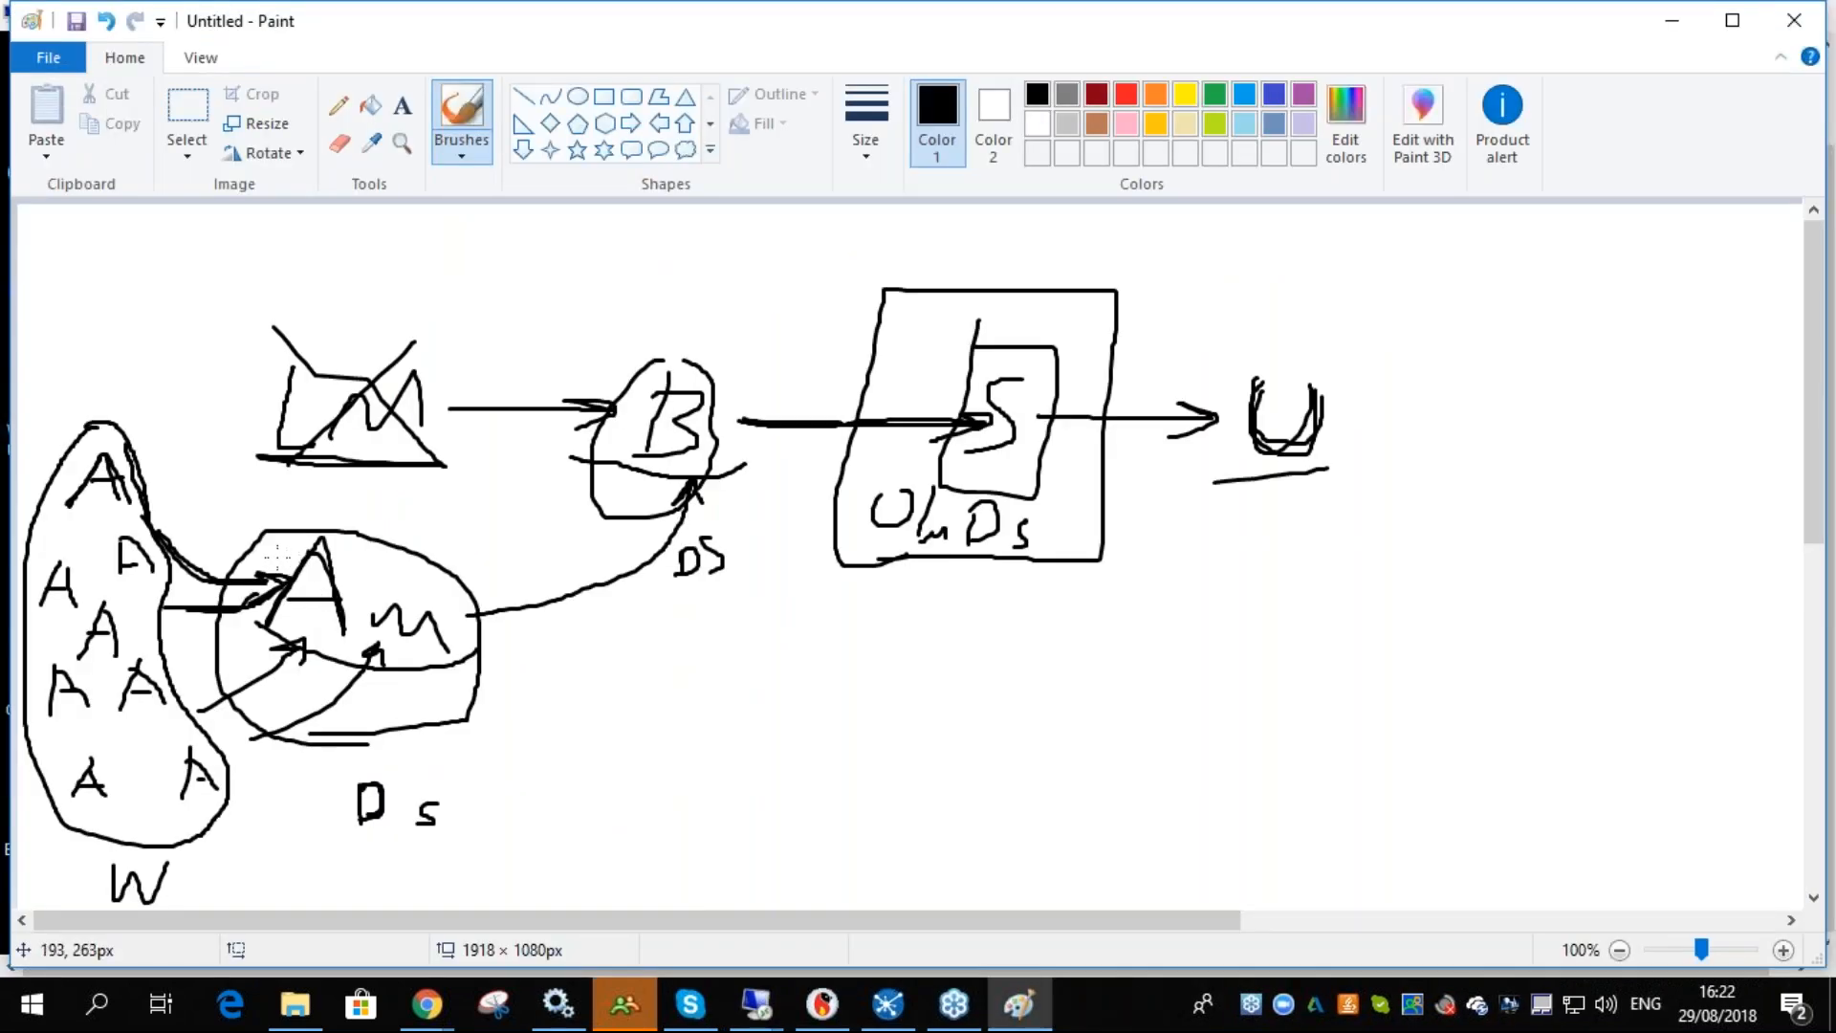
key("ctrl+z")
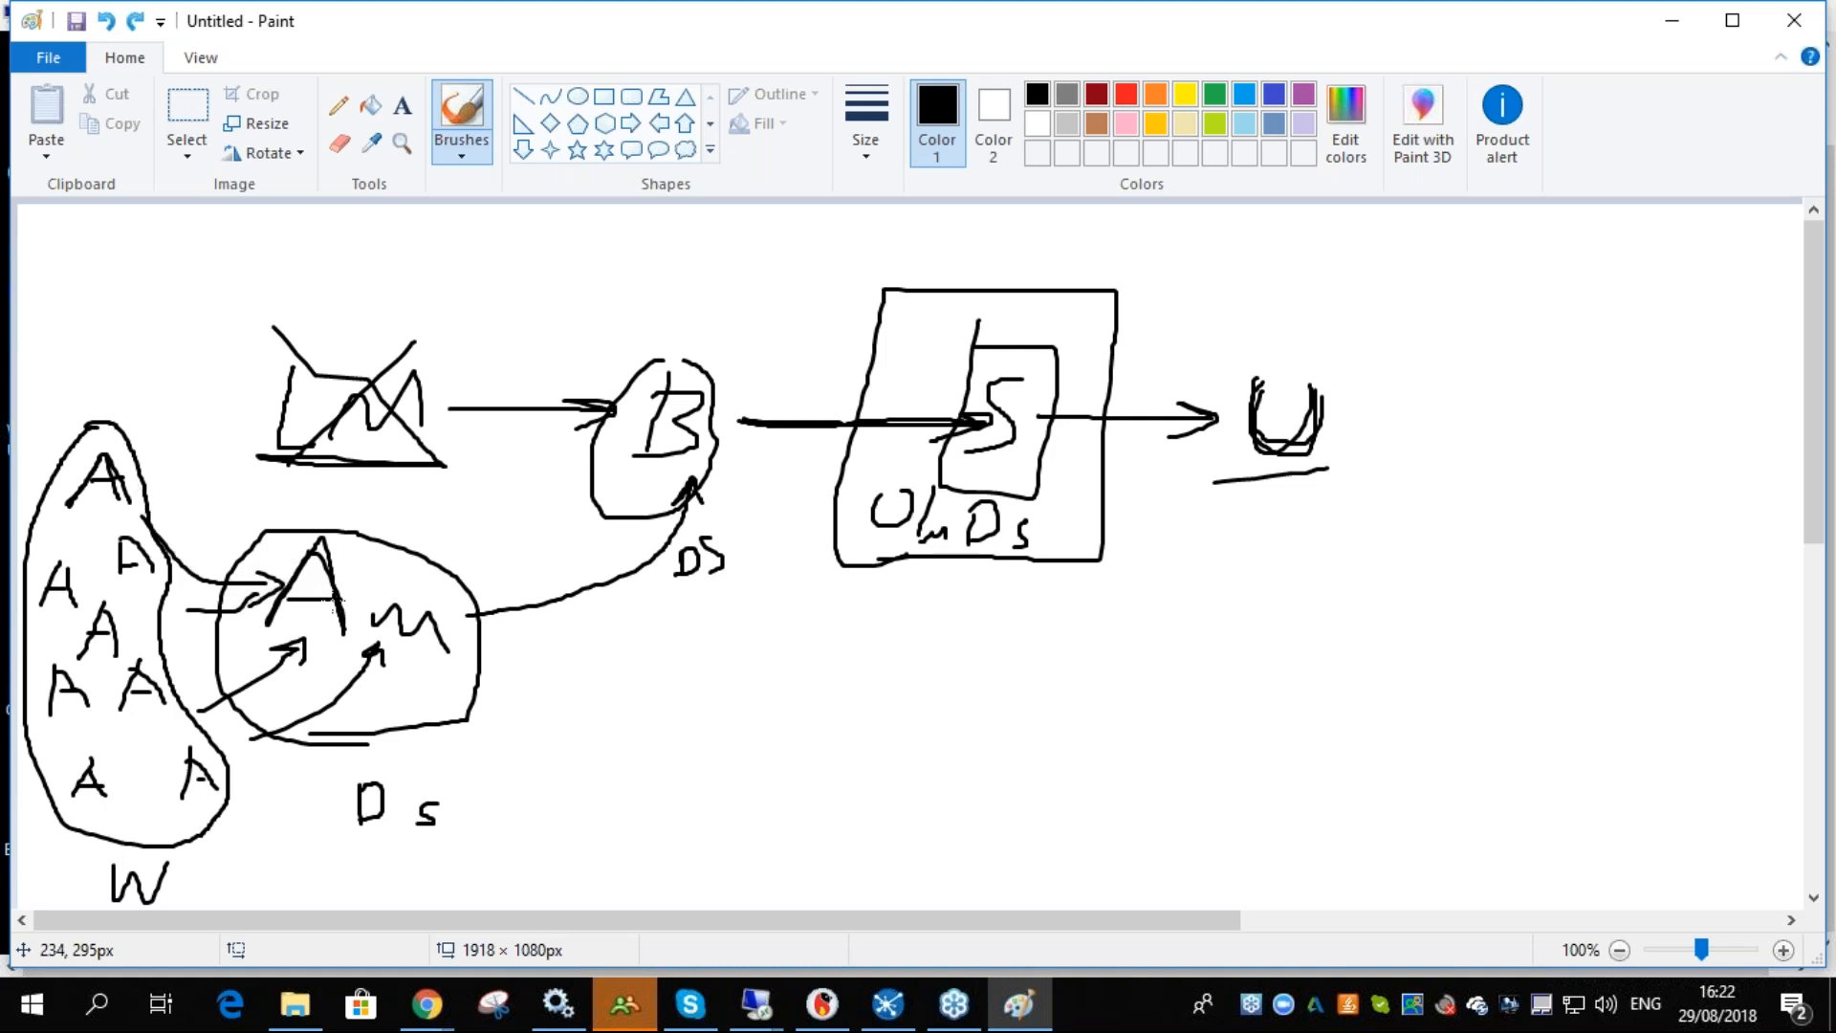
key("ctrl+z")
key("ctrl+z")
key("ctrl+z")
key("ctrl+z")
key("ctrl+z")
key("ctrl+z")
key("ctrl+z")
key("ctrl+z")
key("ctrl+z")
key("ctrl+z")
key("ctrl+z")
key("ctrl+z")
key("ctrl+z")
key("ctrl+z")
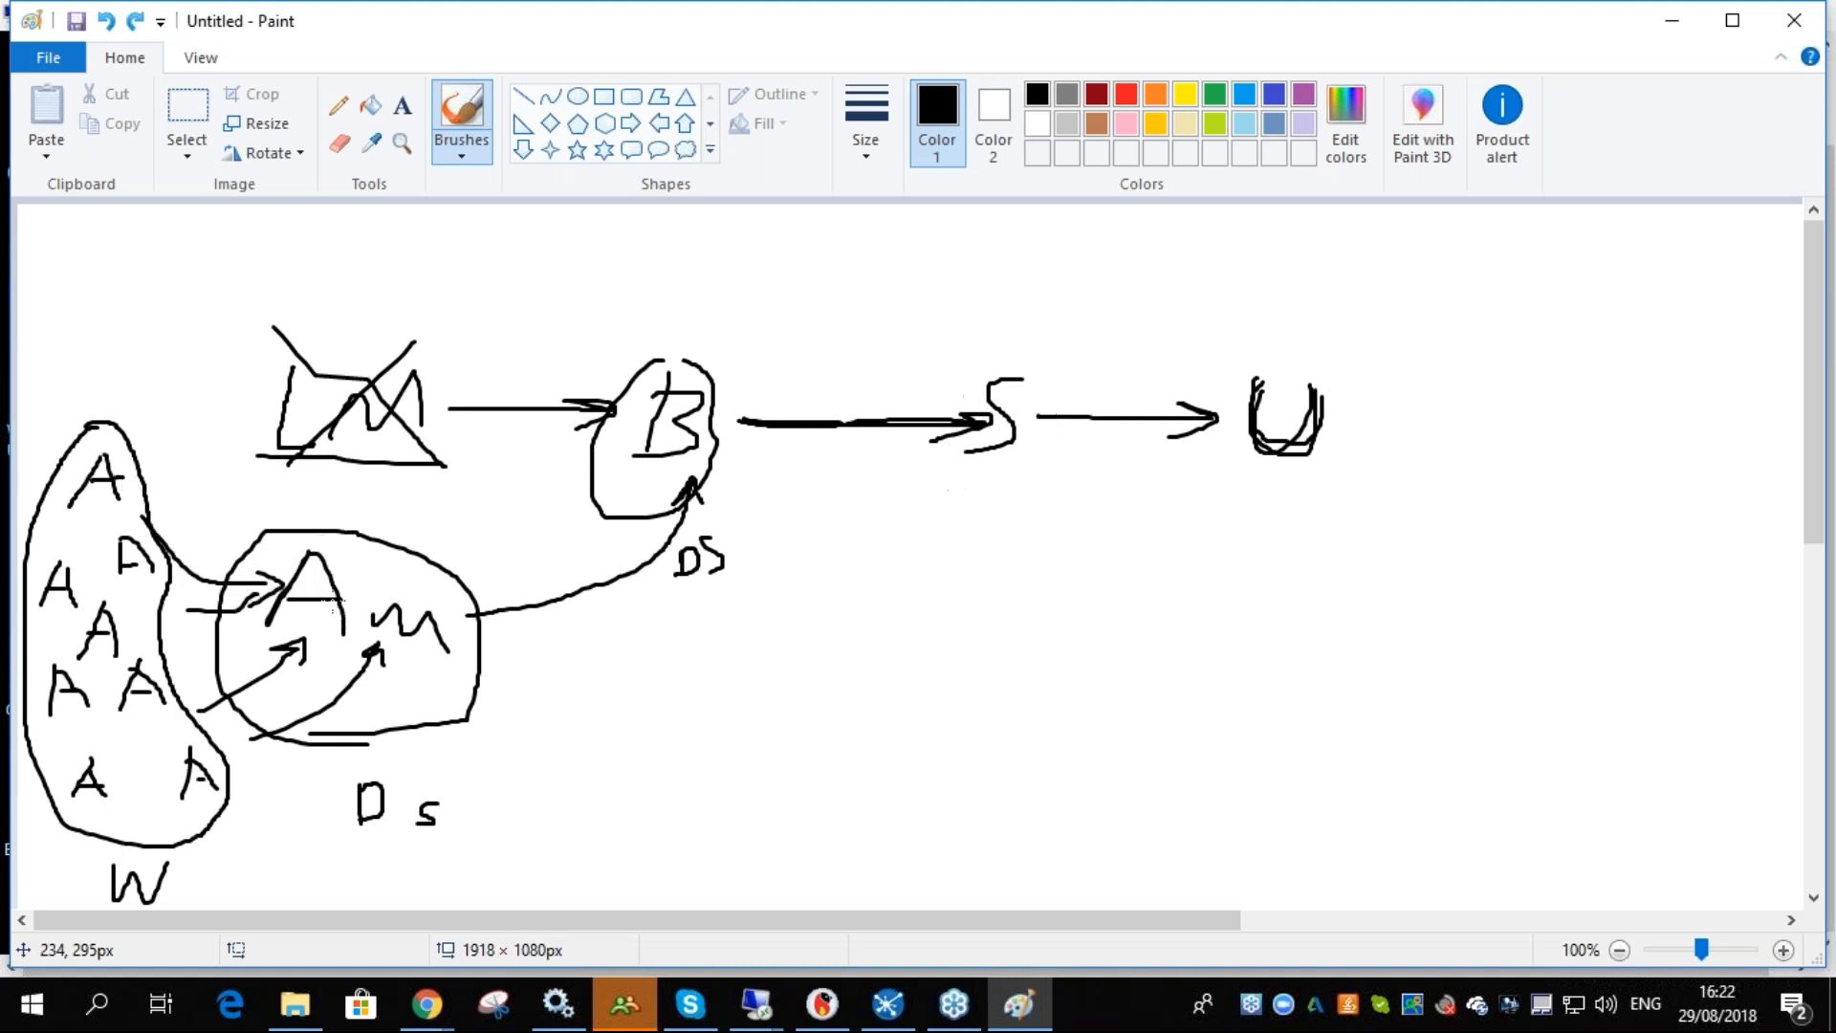
key("ctrl+z")
key("ctrl+z")
key("ctrl+z")
key("ctrl+z")
key("ctrl+z")
key("ctrl+z")
key("ctrl+z")
key("ctrl+z")
key("ctrl+z")
key("ctrl+z")
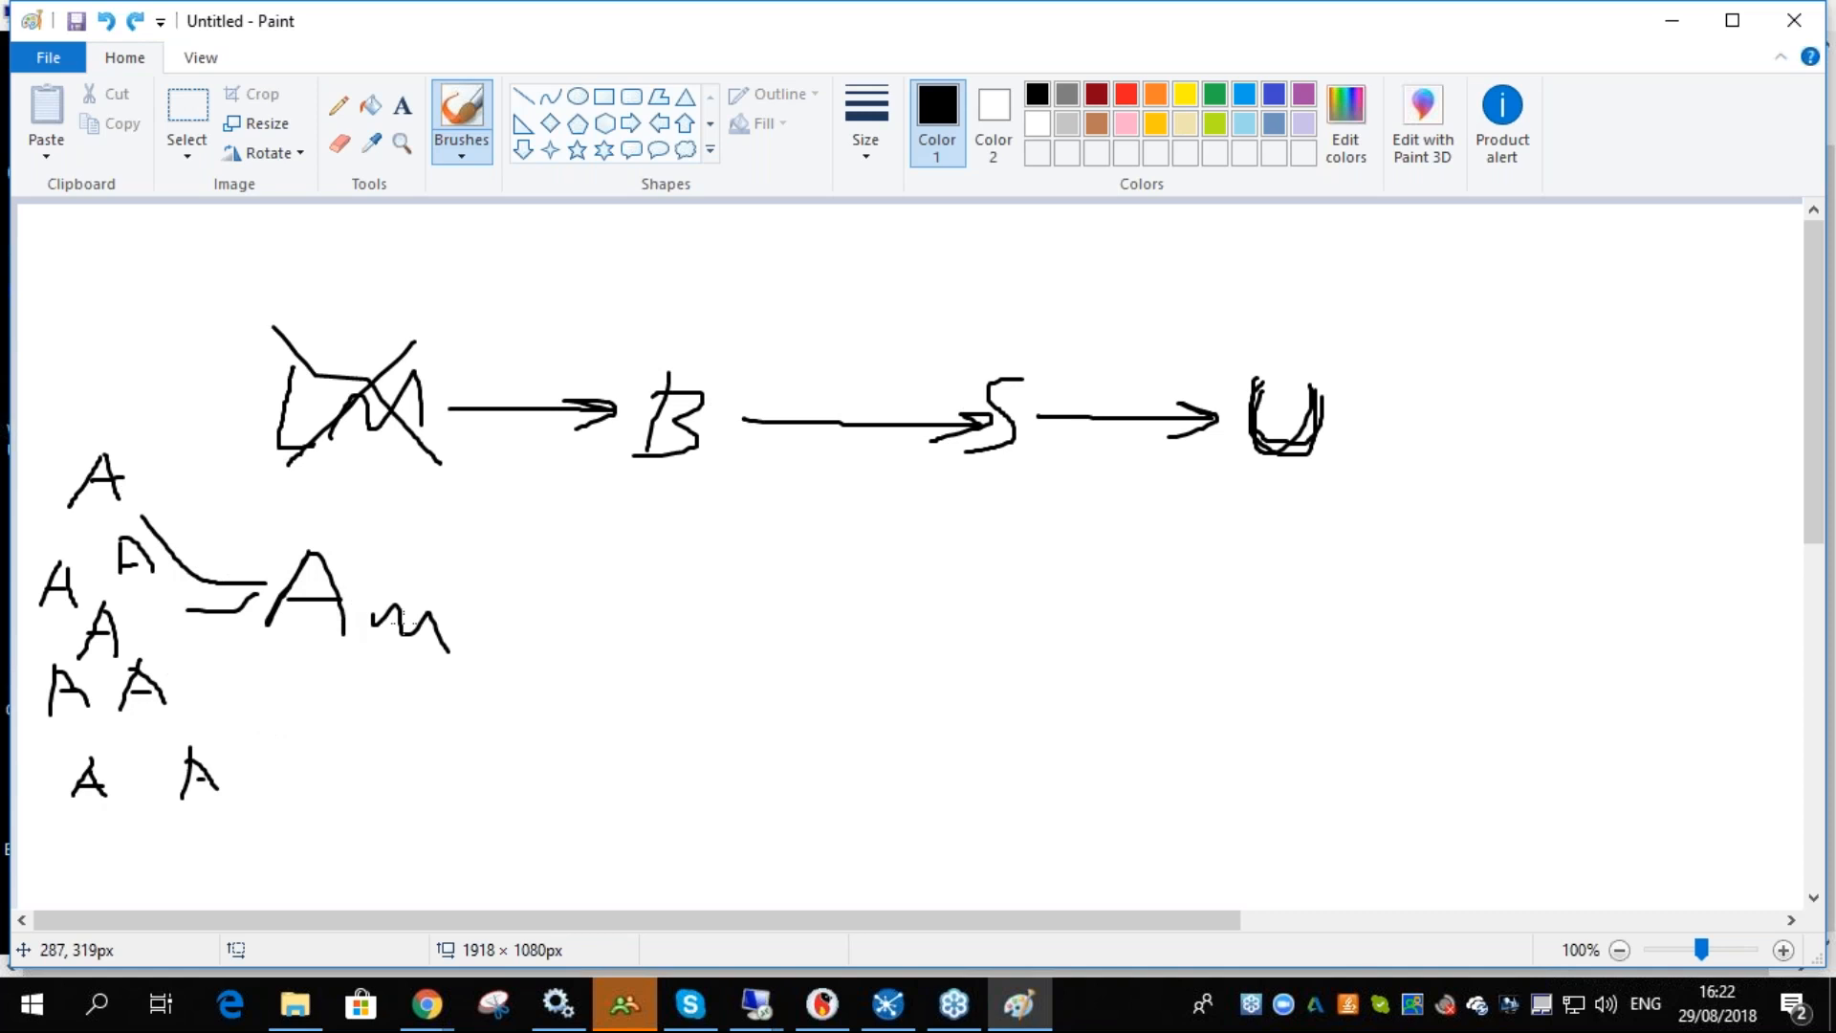
- Underline the App Manager and Broker in the sketch and draw an arrow from App Manager to Broker
left_click_drag(248, 654, 472, 667)
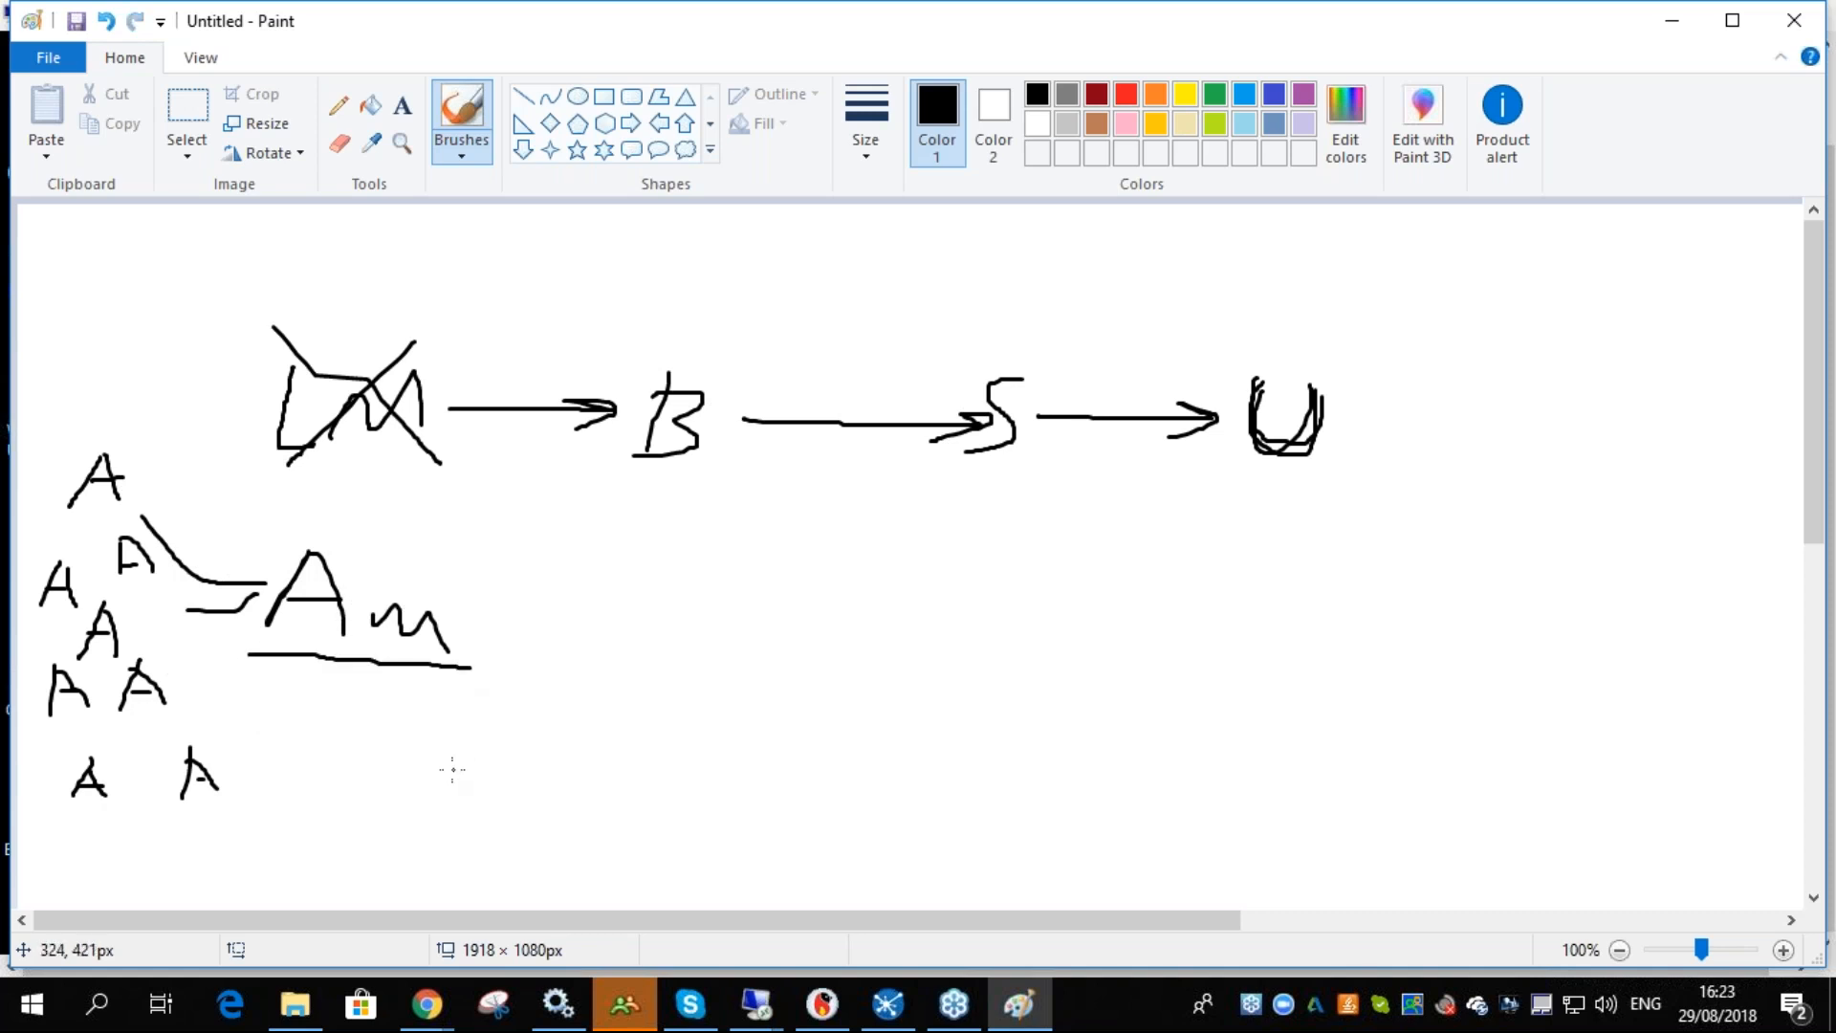
left_click_drag(592, 473, 736, 476)
mouse_move(466, 628)
left_mouse_down()
mouse_move(537, 538)
mouse_move(605, 495)
mouse_move(590, 545)
left_mouse_up()
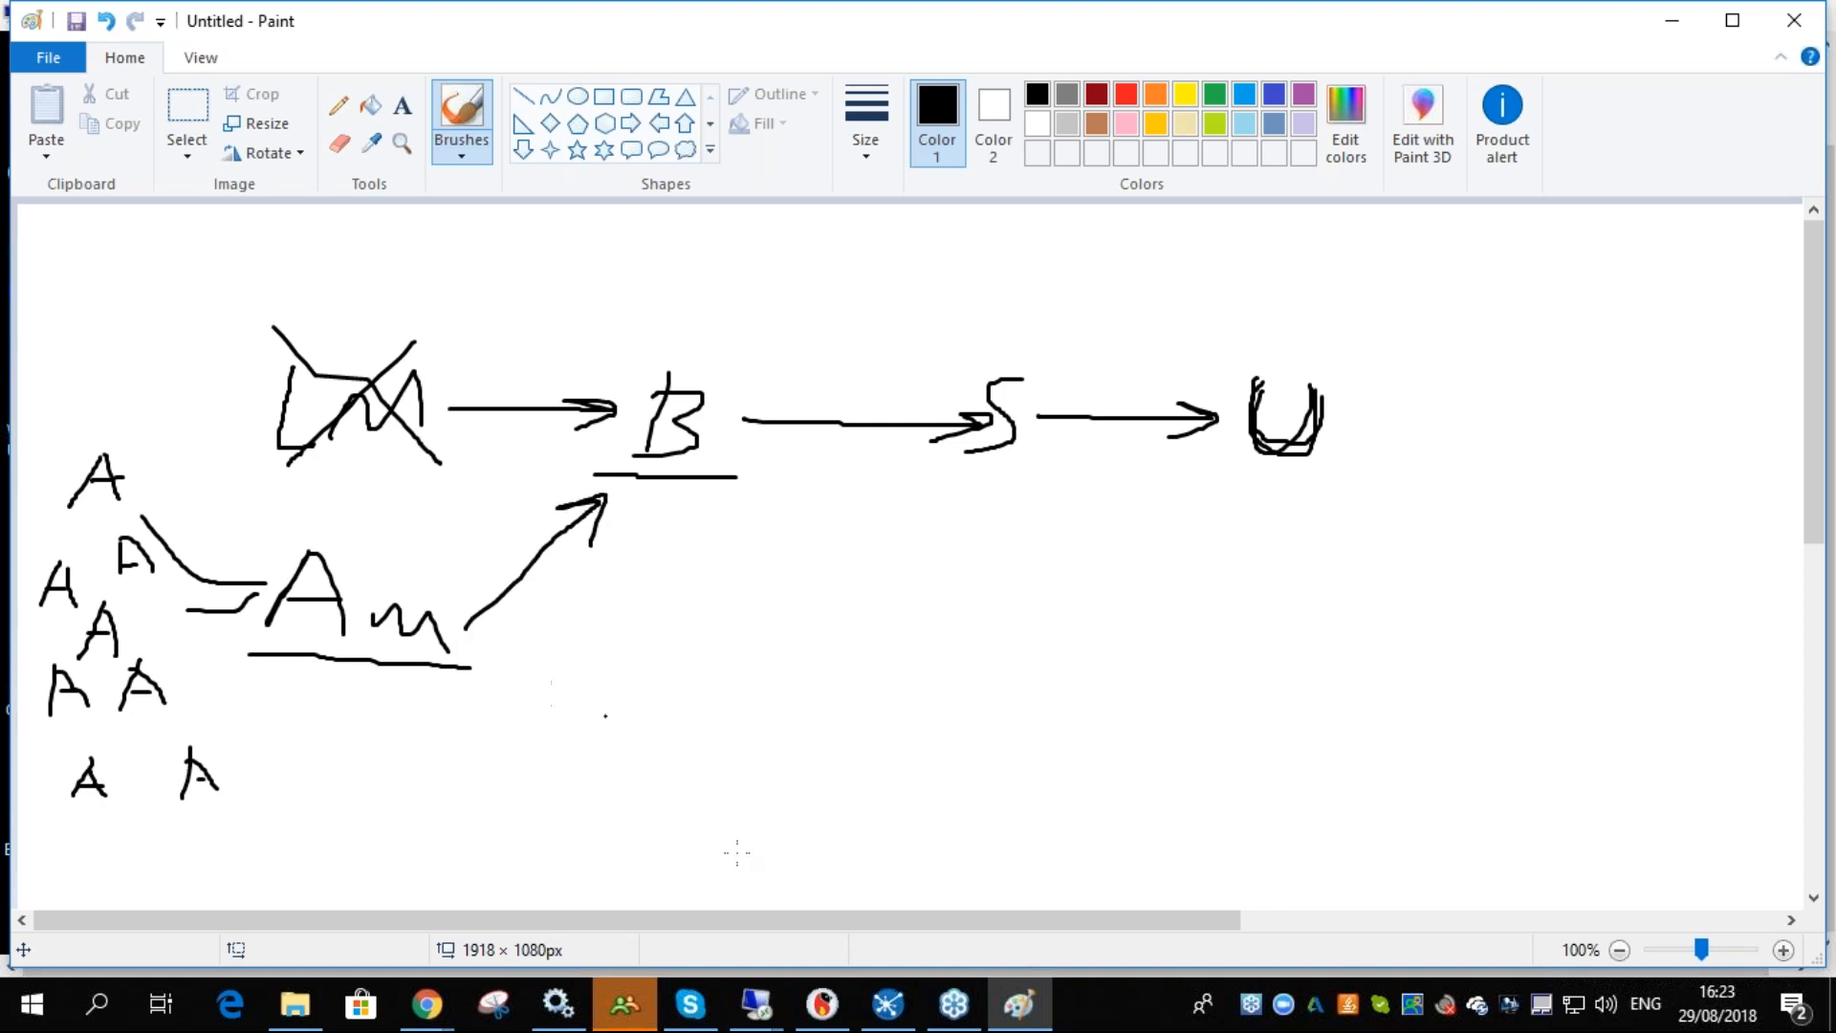
left_click(1672, 20)
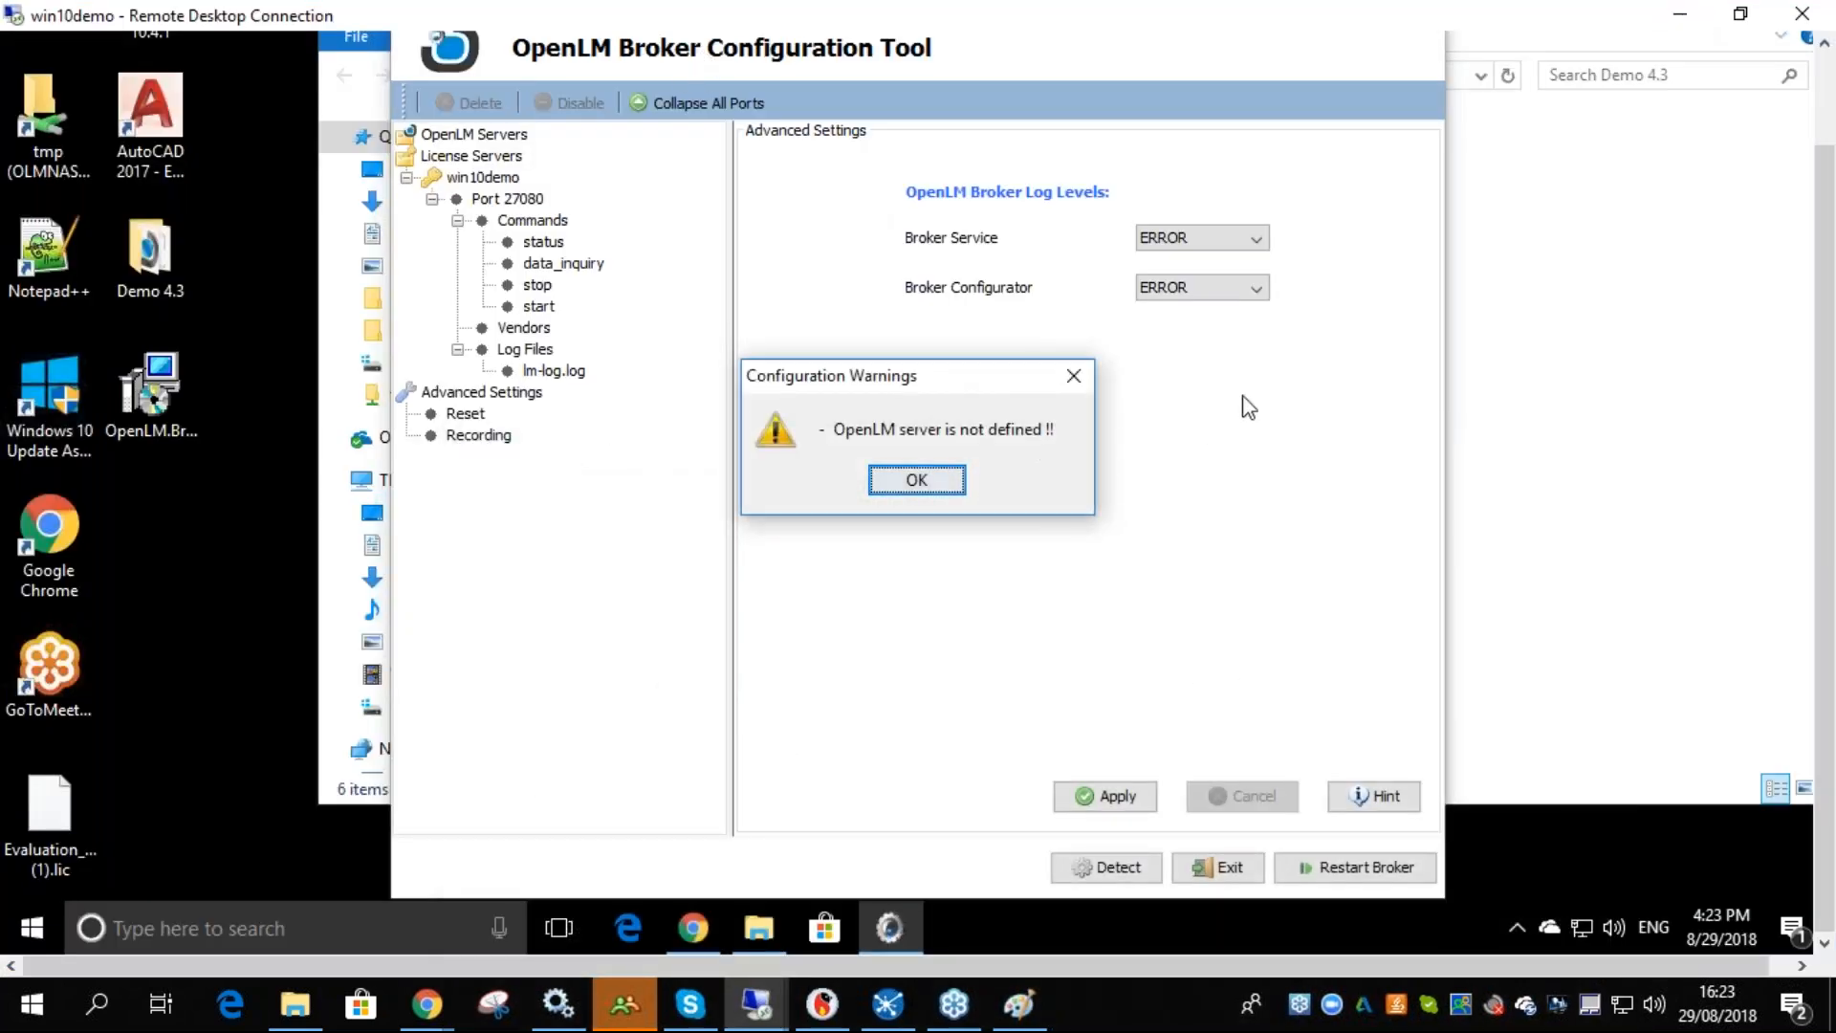
- Dismiss the configuration warning and open the Port 27080 licence server entry in the Broker Configuration Tool
left_click(913, 482)
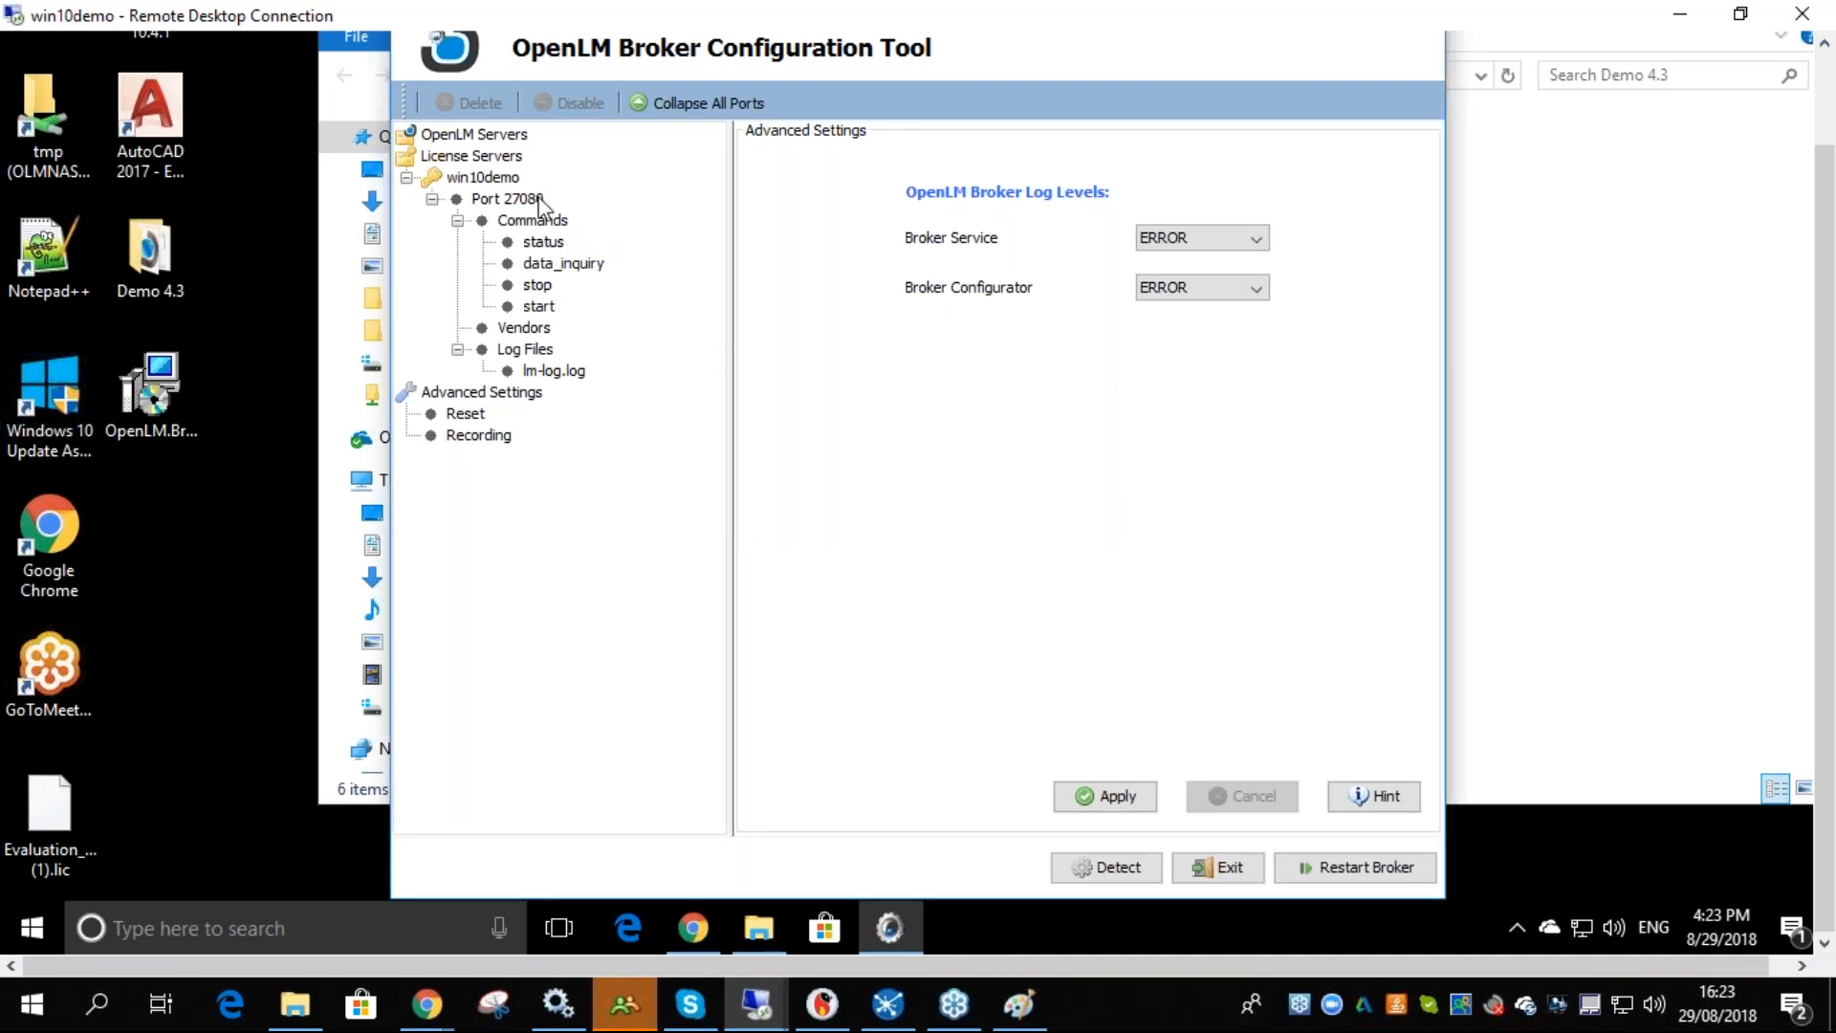
left_click(508, 198)
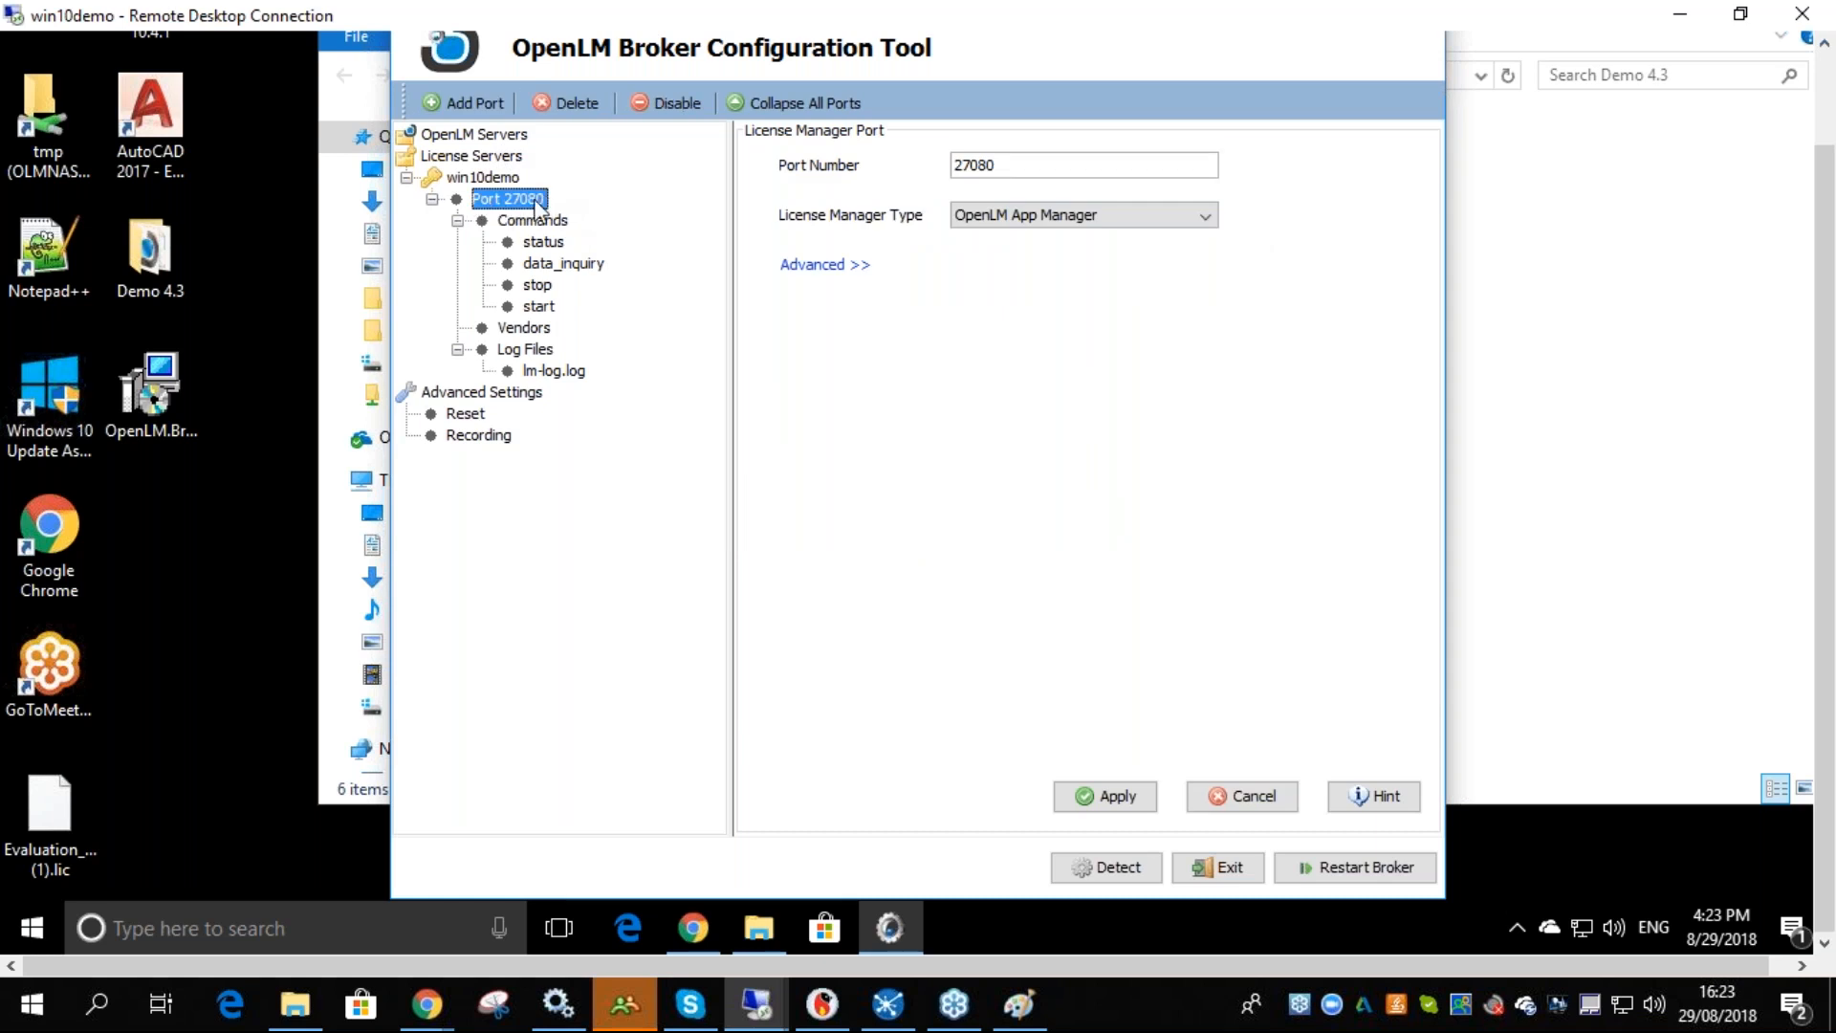
- Expand the advanced licence information settings of the Port 27080 licence server entry
left_click(817, 266)
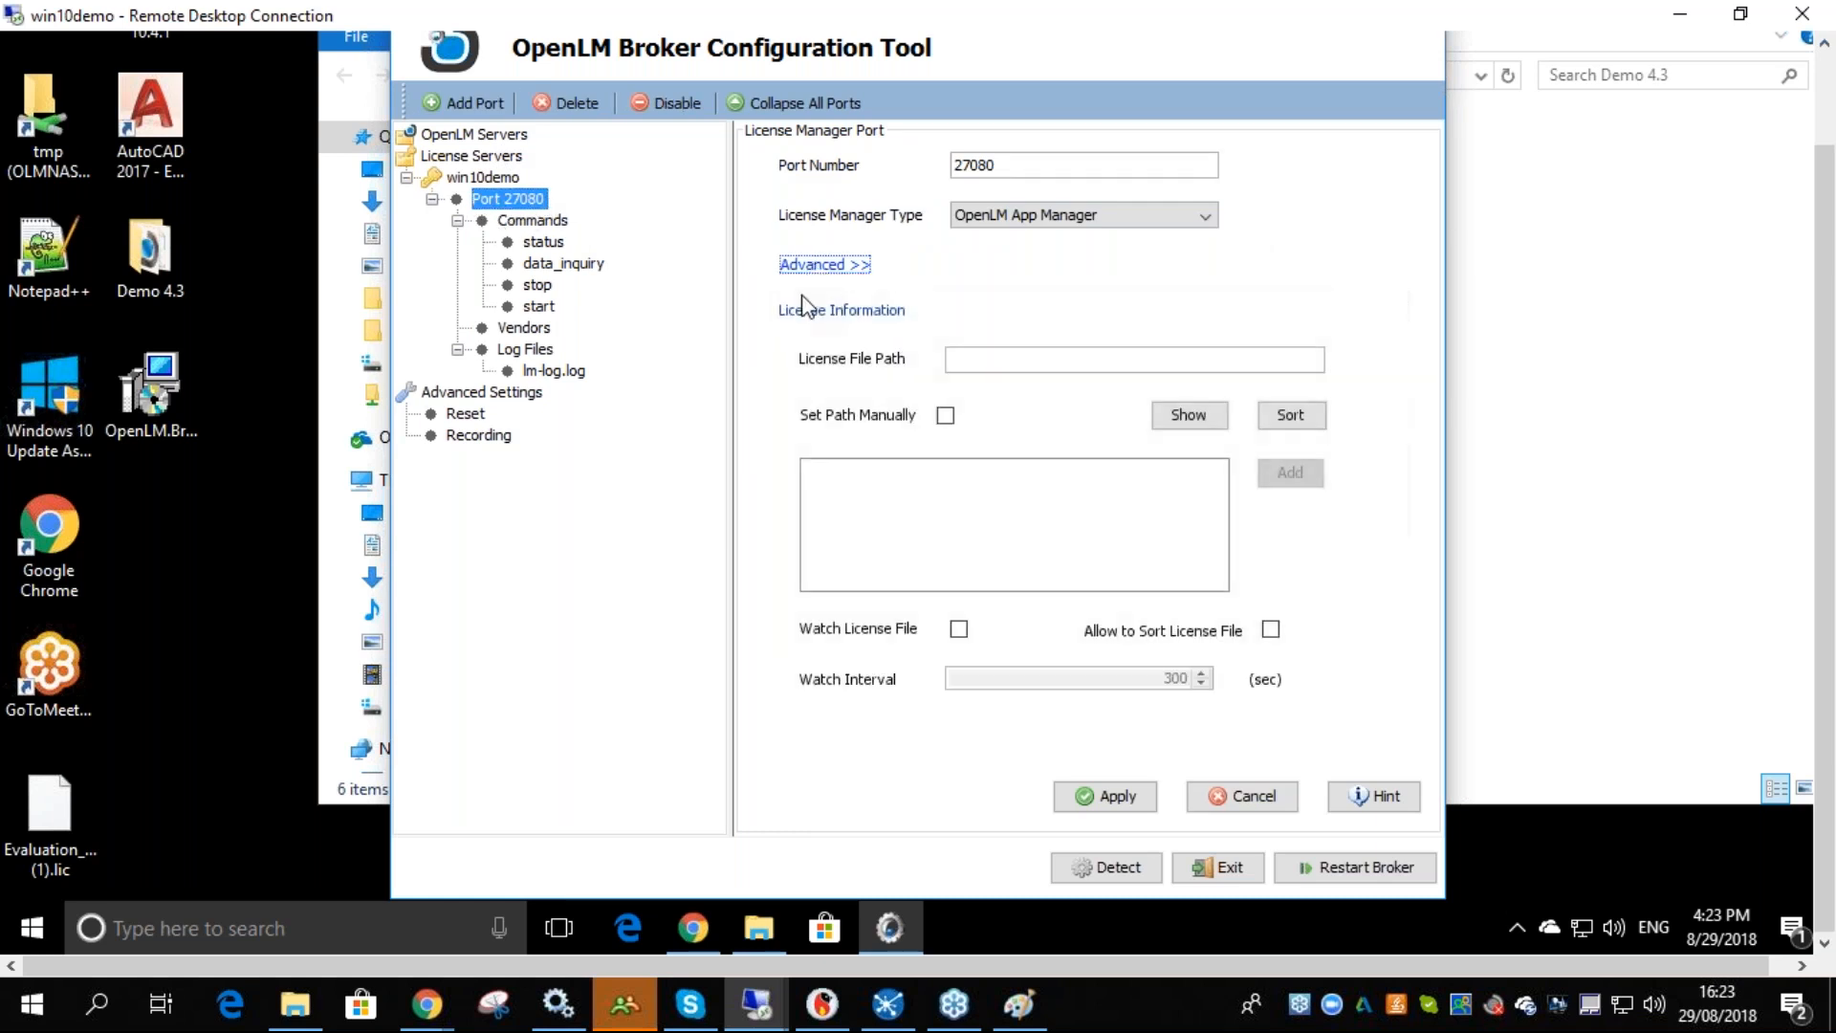
mouse_move(1000, 162)
left_mouse_down()
mouse_move(954, 163)
mouse_move(996, 160)
left_mouse_up()
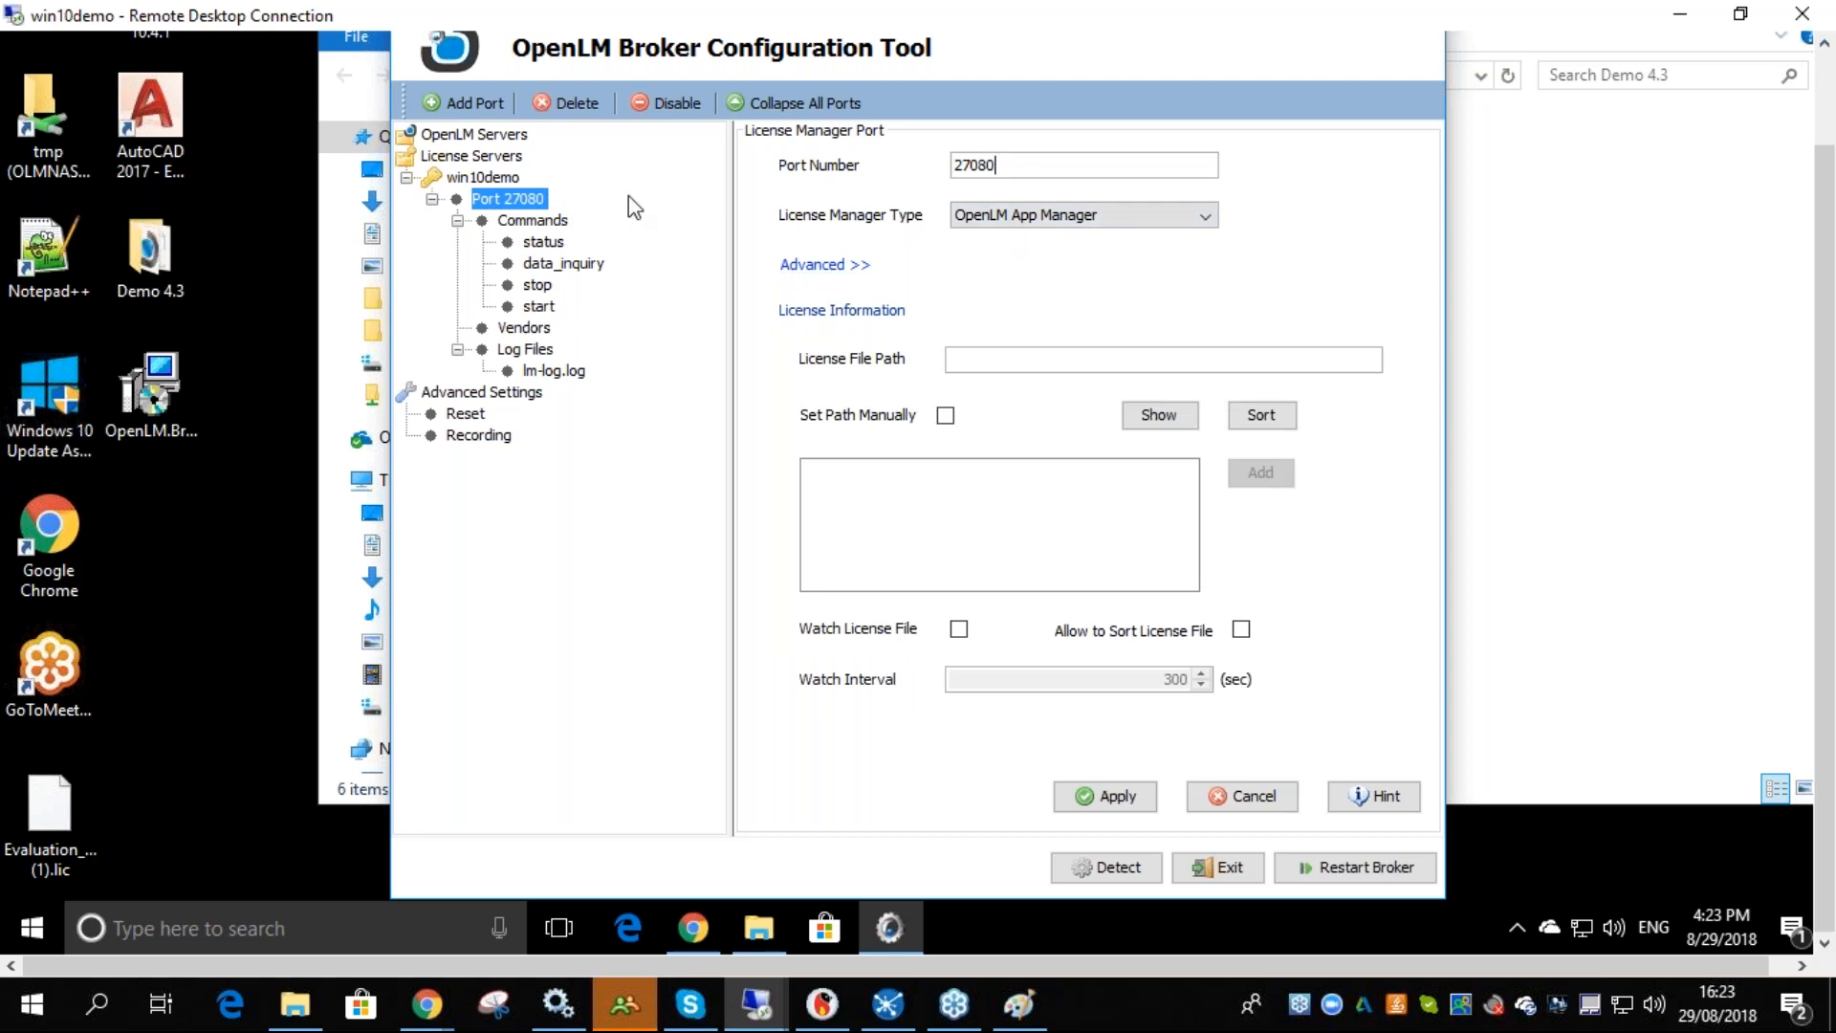
- Execute the data_inquiry command of port 27080, then open the OpenLM Servers section of the Broker tool
left_click(559, 223)
left_click(542, 243)
left_click(547, 264)
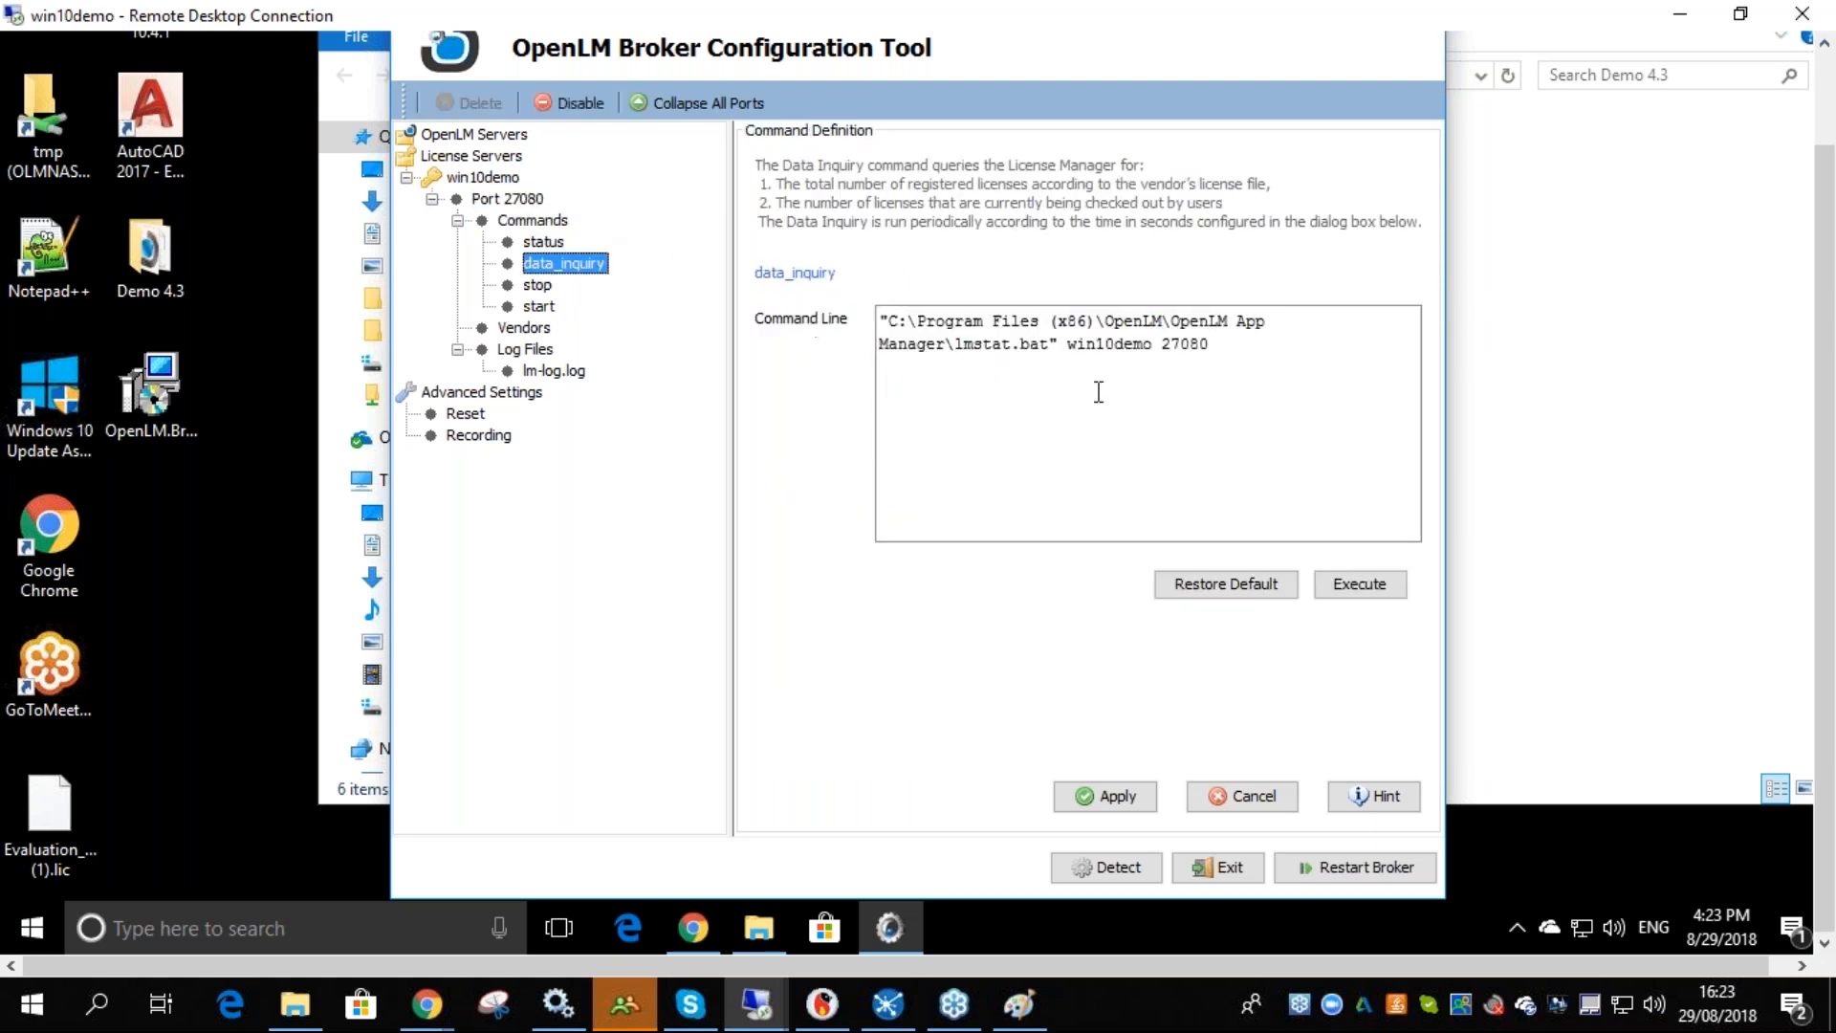
left_click(1357, 585)
double_click(1292, 257)
double_click(1028, 256)
left_click(1458, 159)
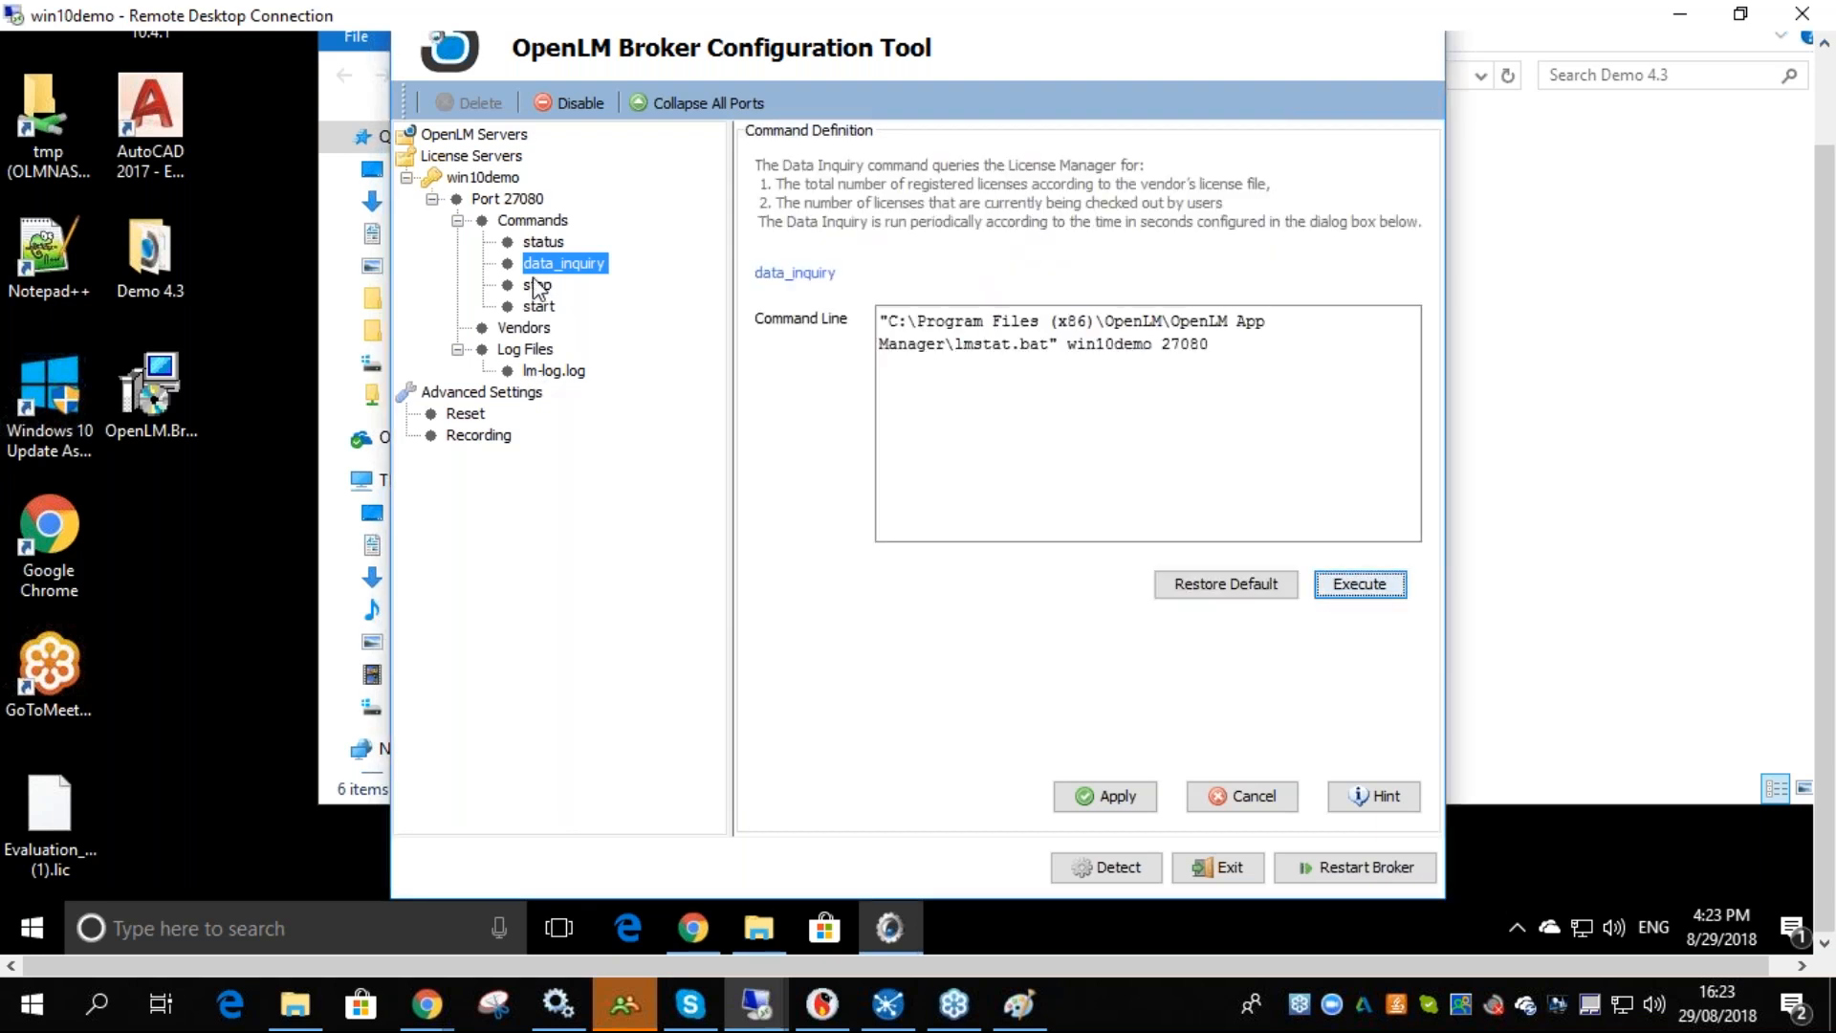
left_click(528, 201)
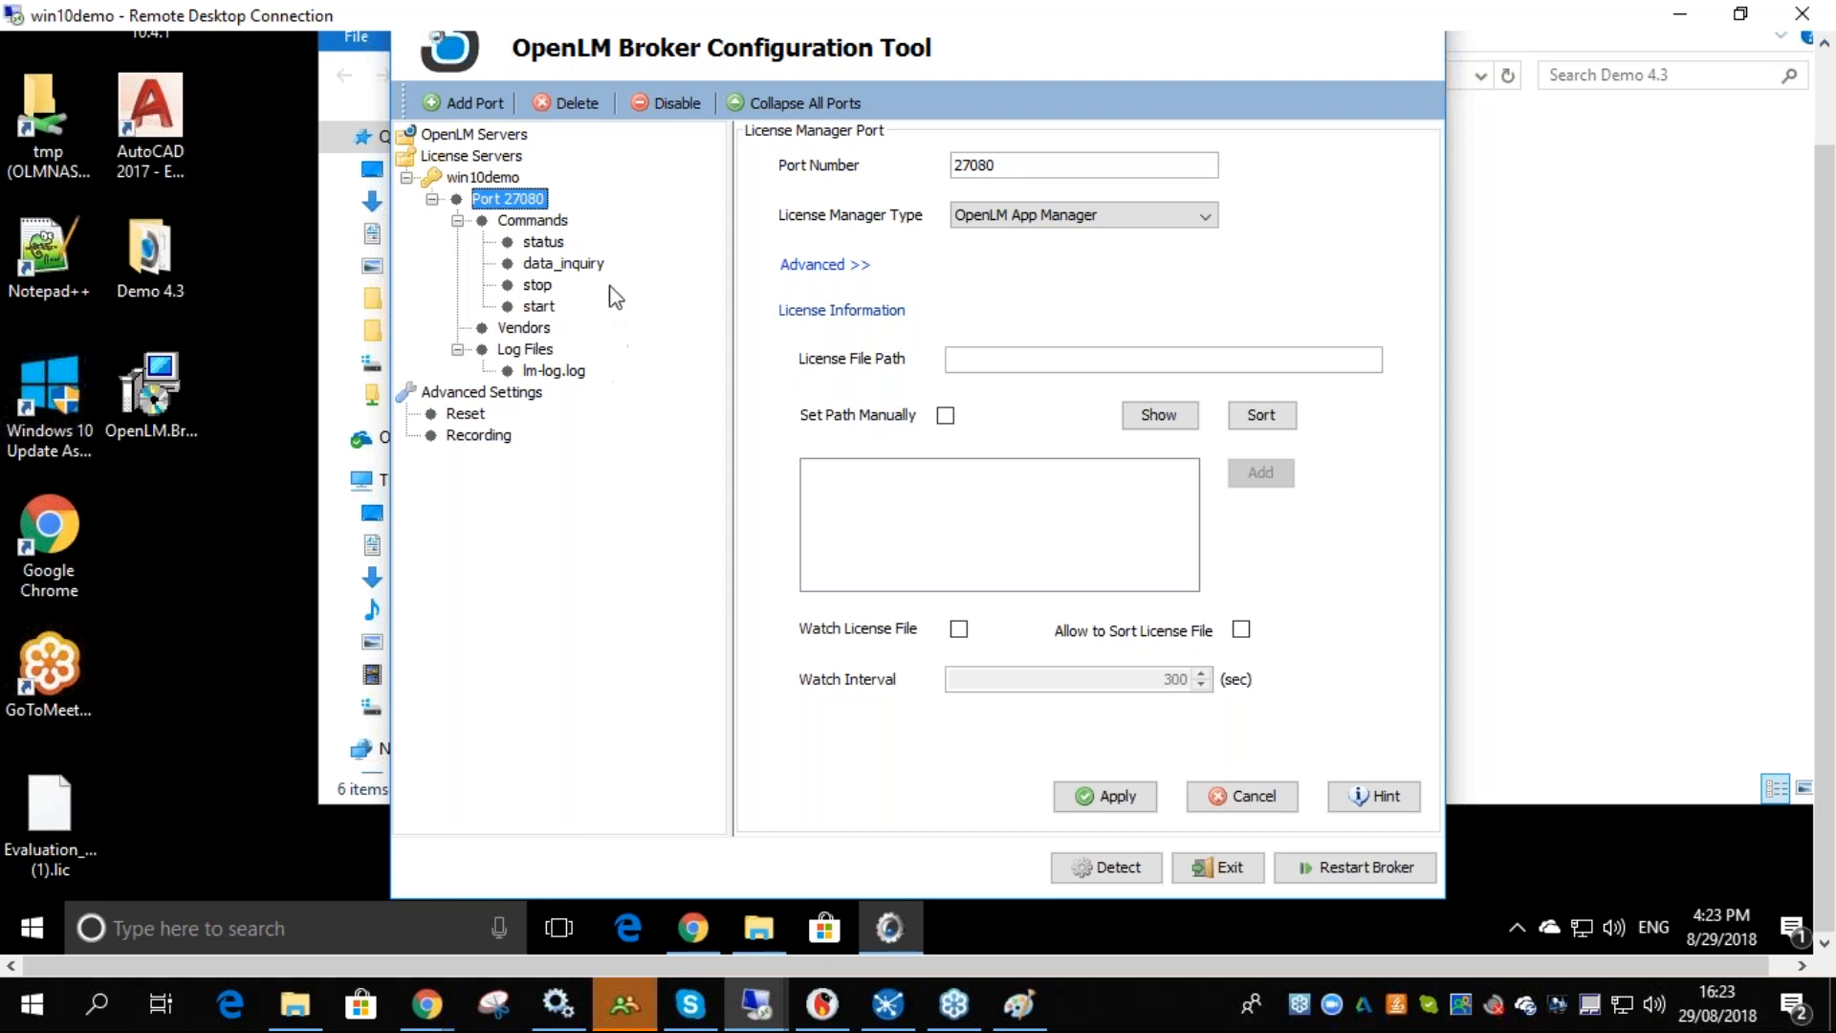
left_click(476, 142)
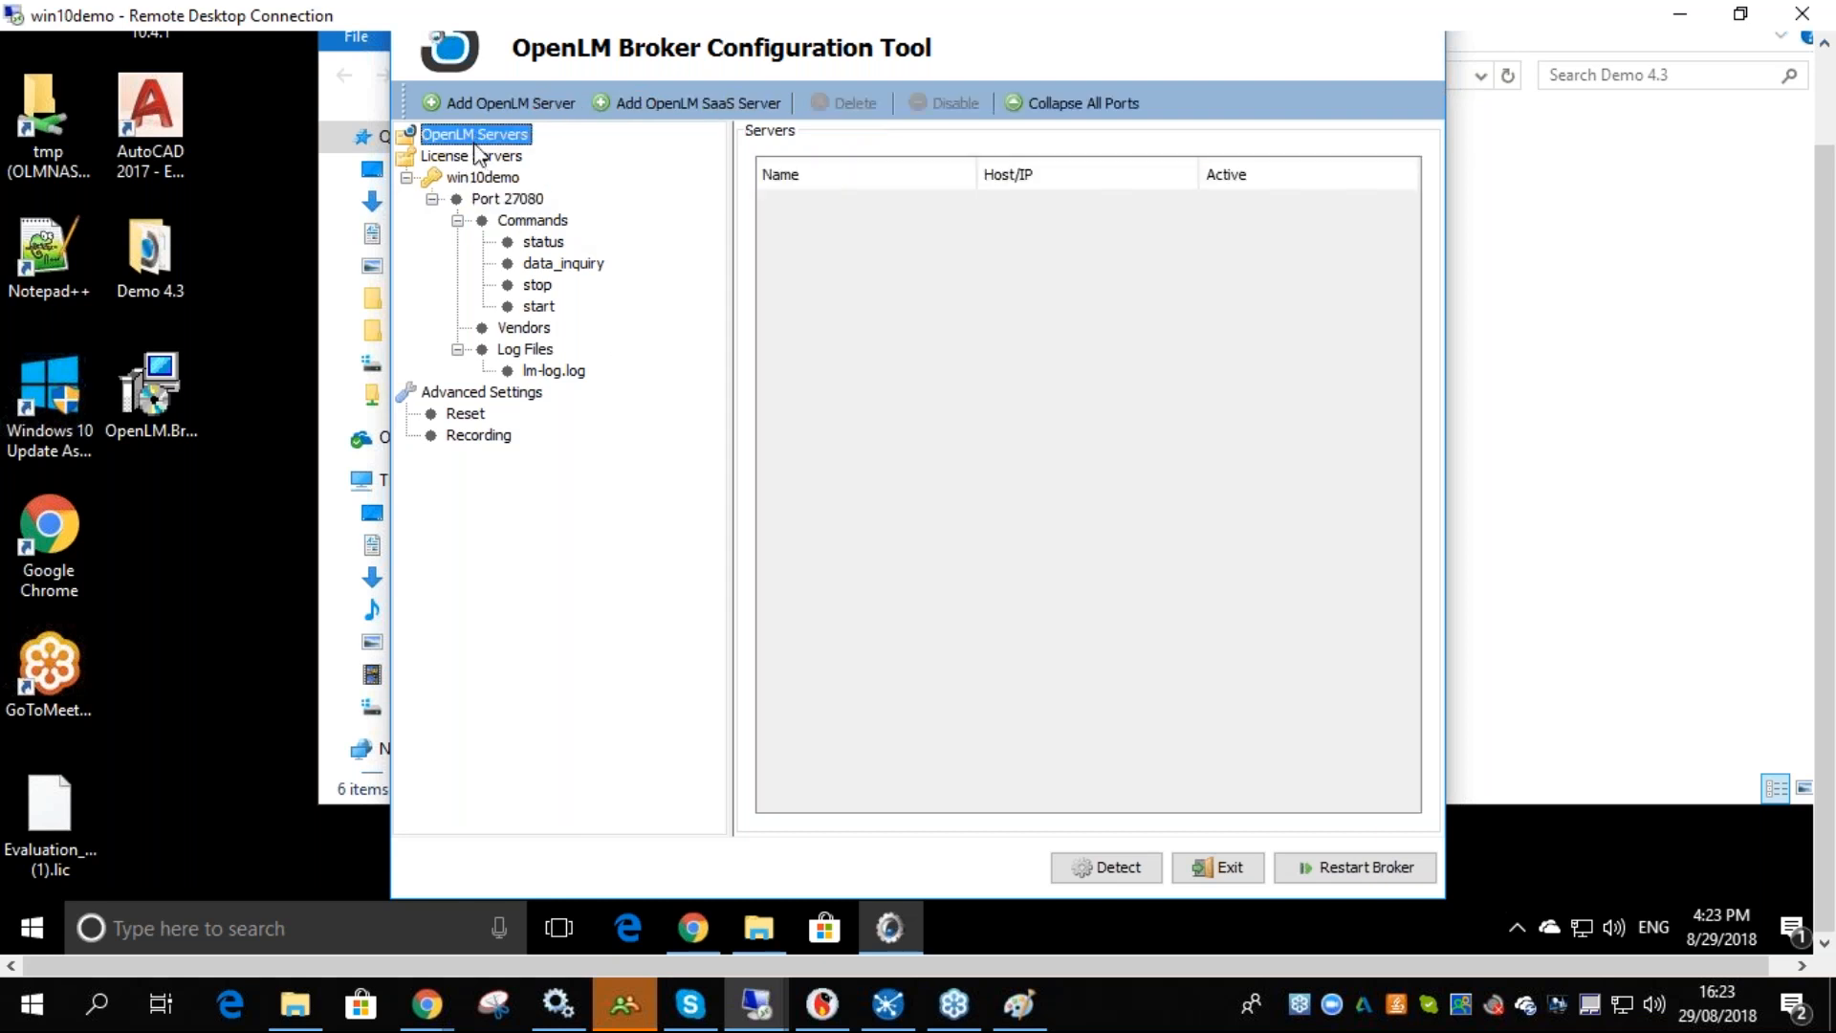
- In the Paint sketch, draw a second line from the Broker to the S
left_click(1019, 1004)
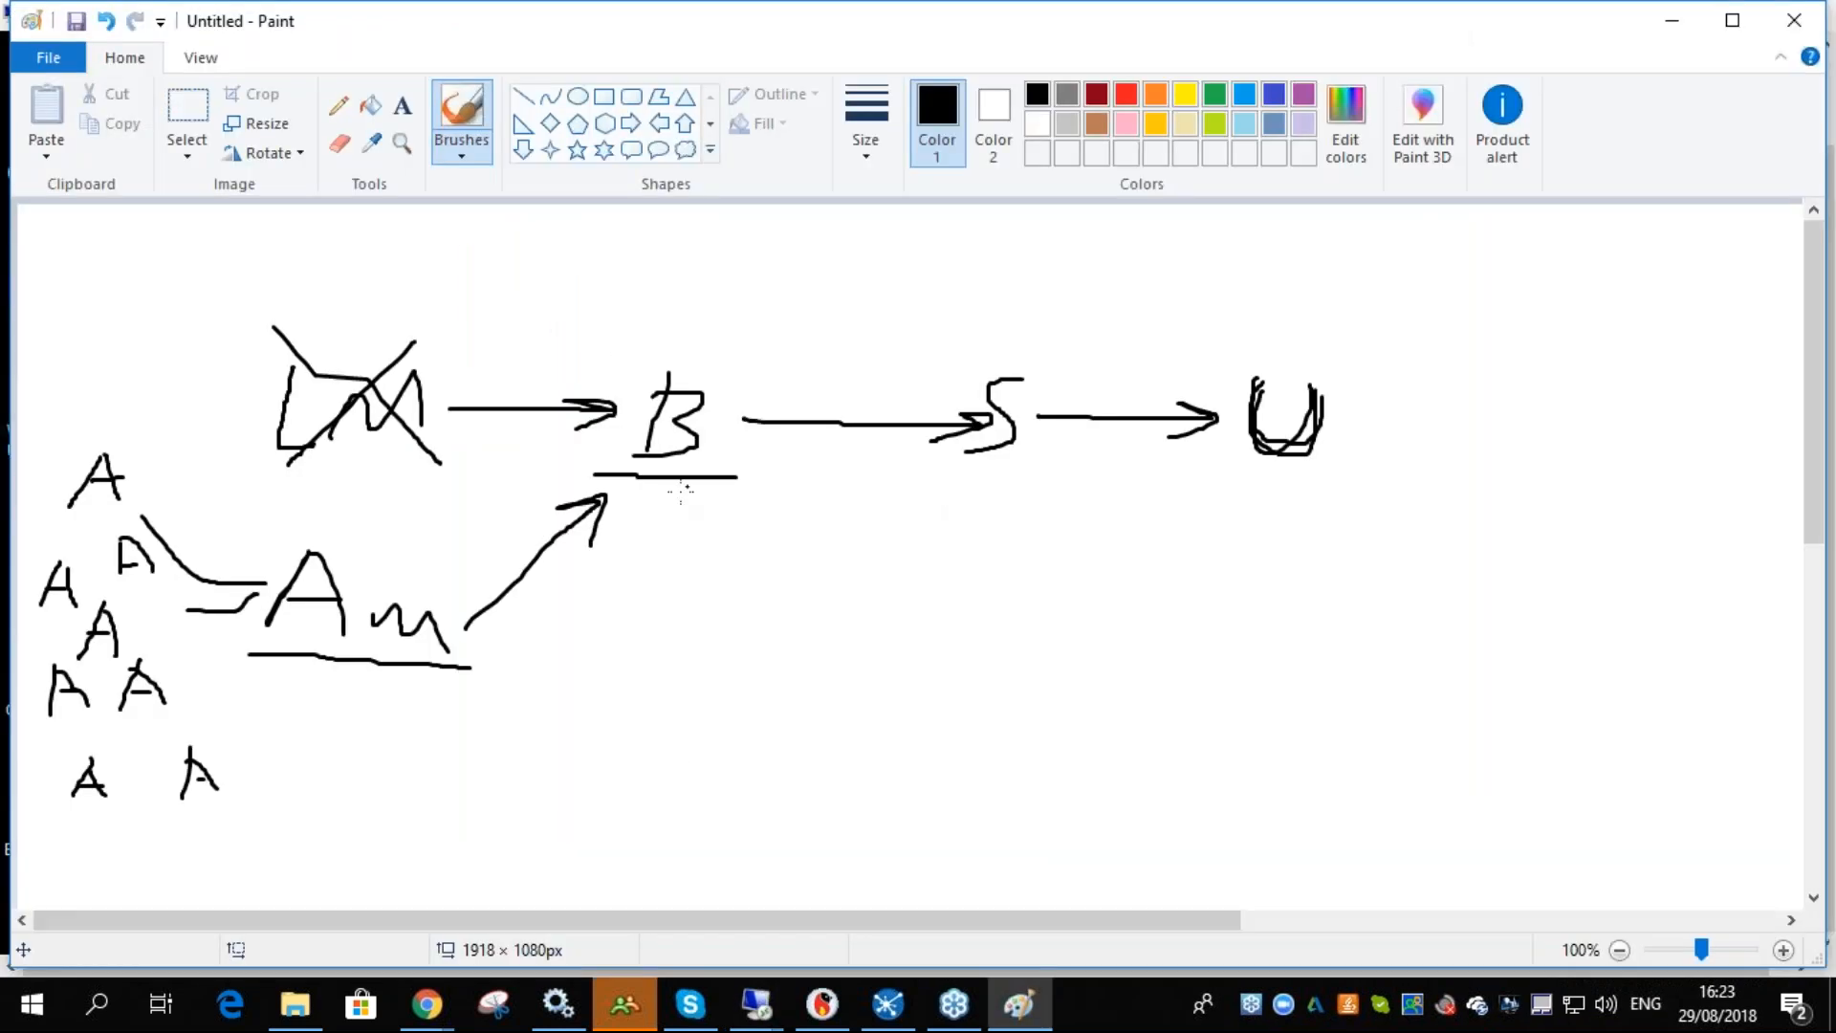
left_click_drag(549, 601, 570, 582)
mouse_move(754, 398)
left_mouse_down()
mouse_move(974, 388)
mouse_move(942, 406)
left_mouse_up()
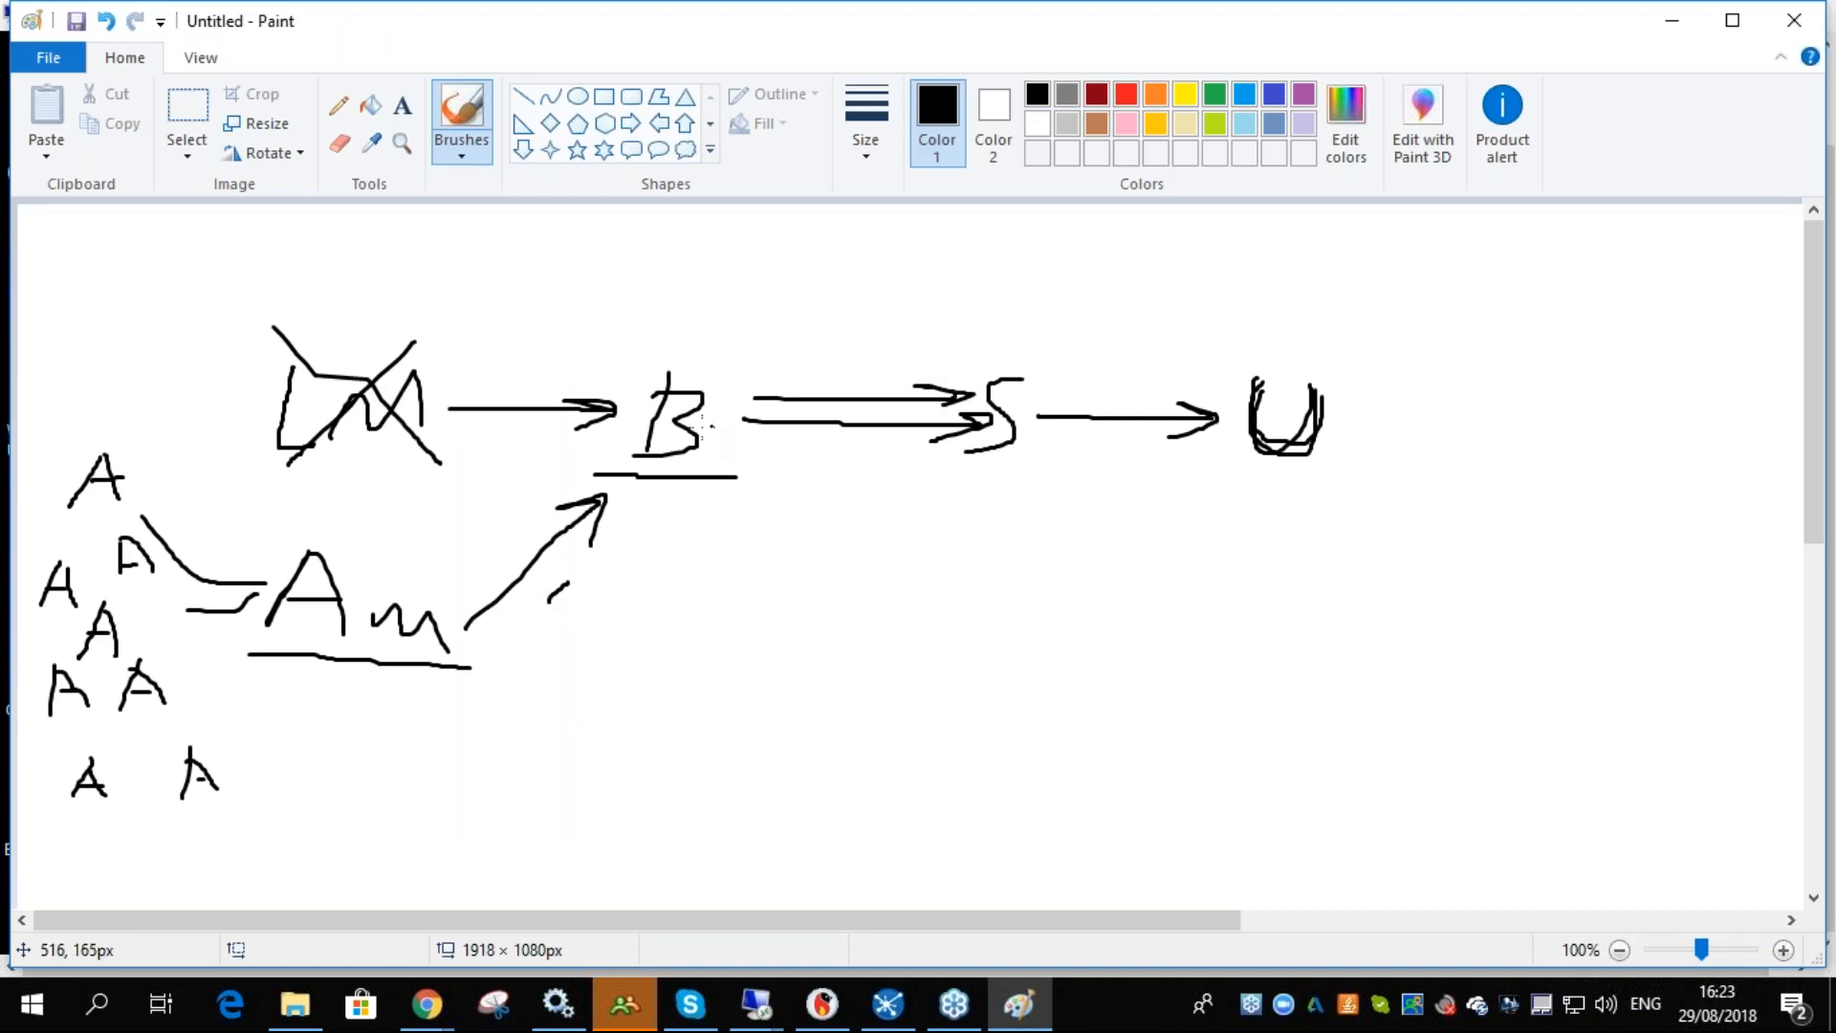
- Back in the Broker tool, add an OpenLM Server connection to localhost on port 7016 and check its connectivity
left_click(755, 1004)
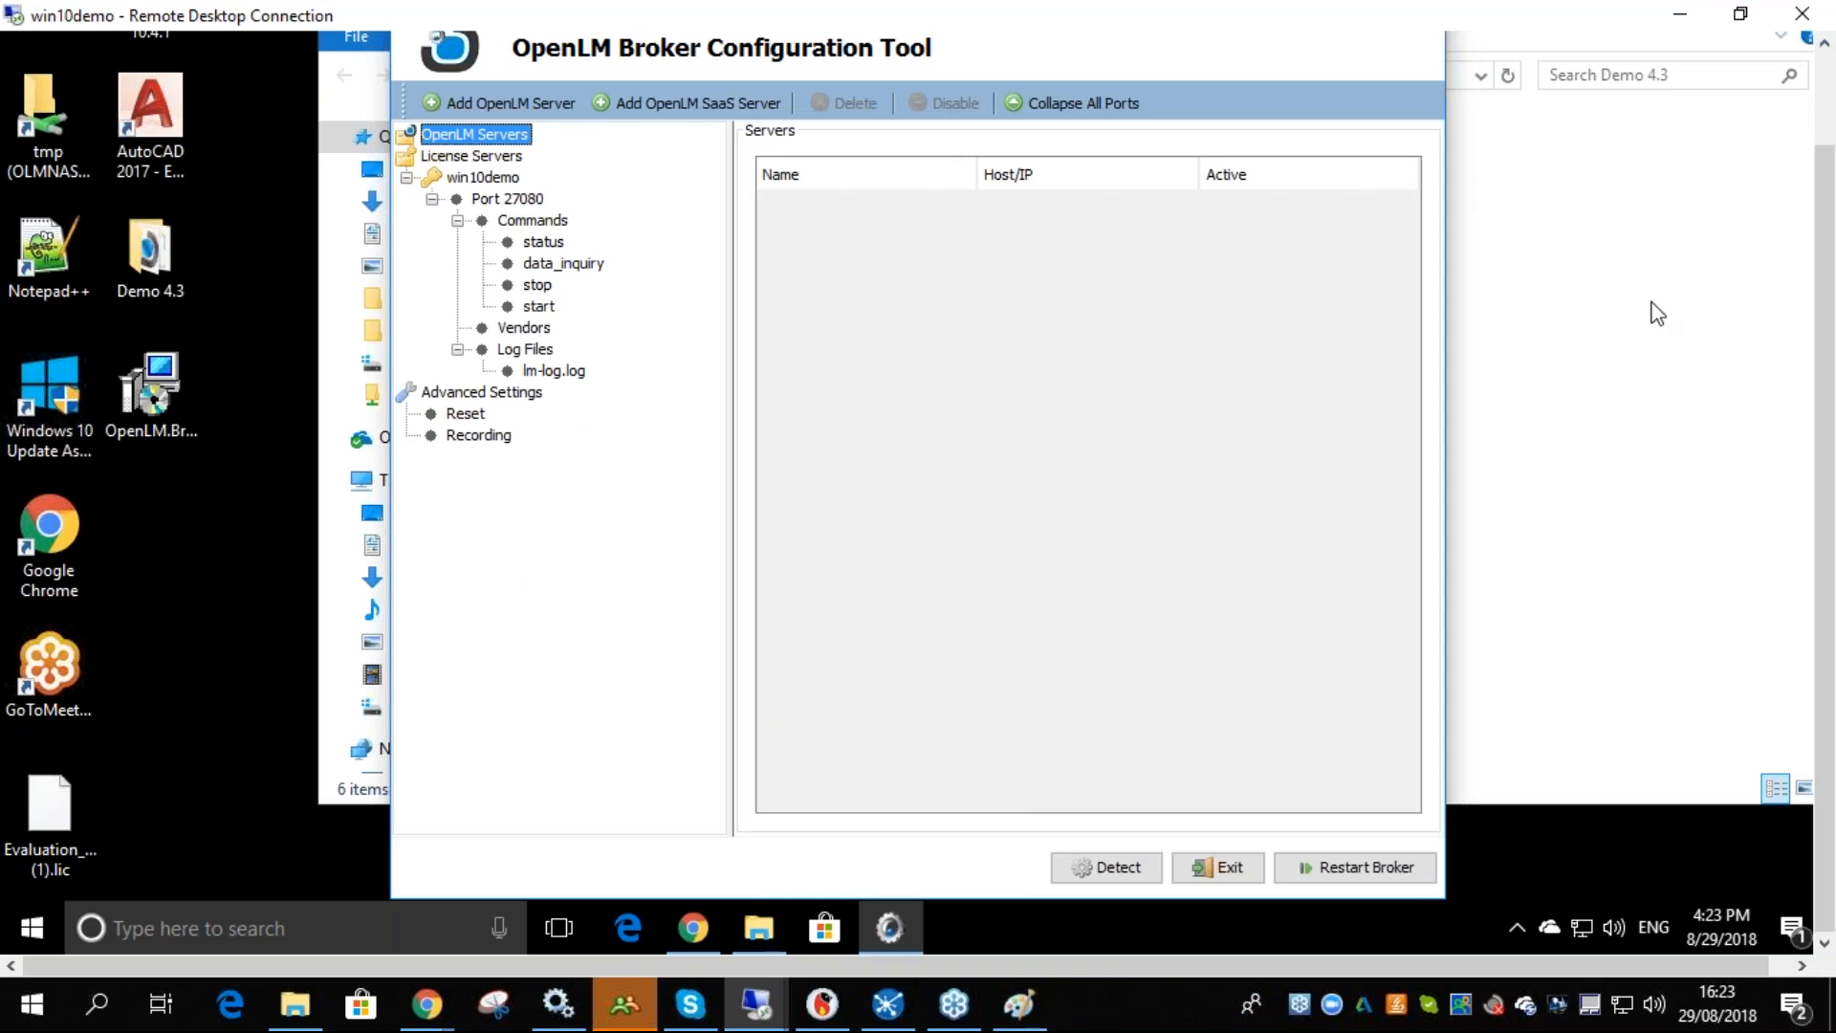
left_click(1680, 14)
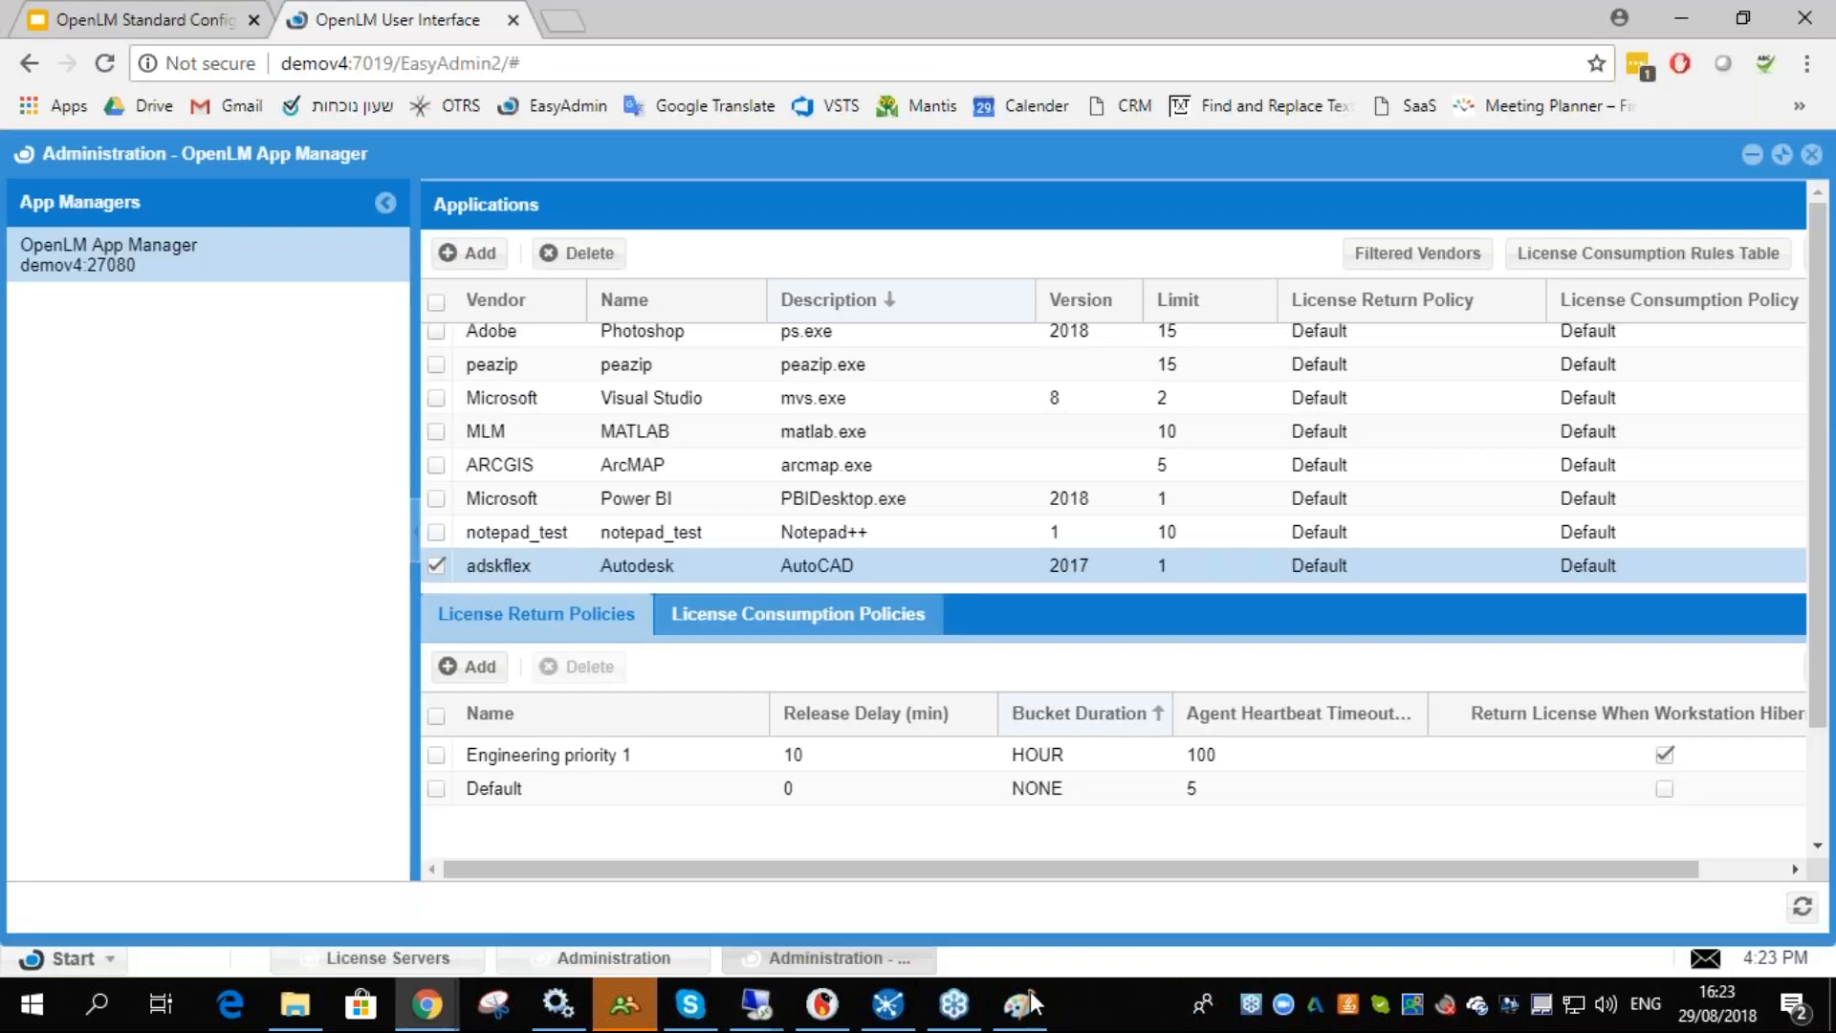
left_click(706, 1004)
mouse_move(753, 1003)
mouse_move(724, 875)
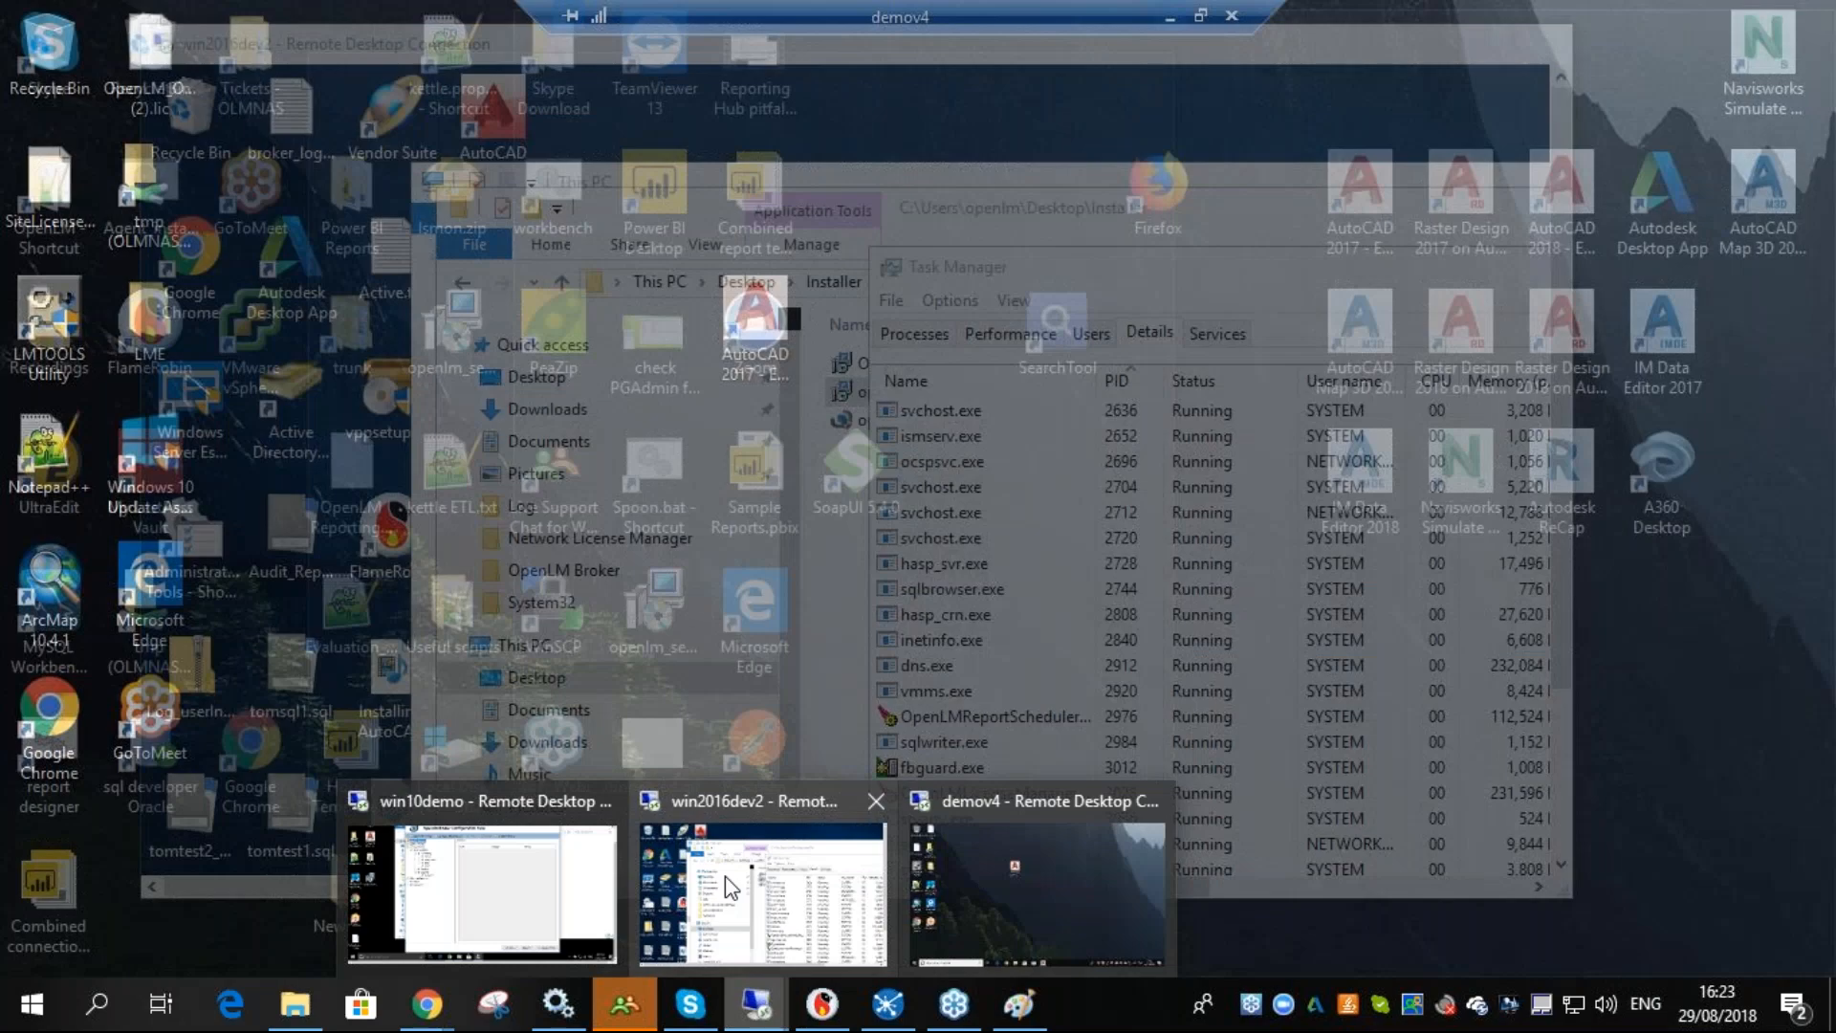
left_click(482, 889)
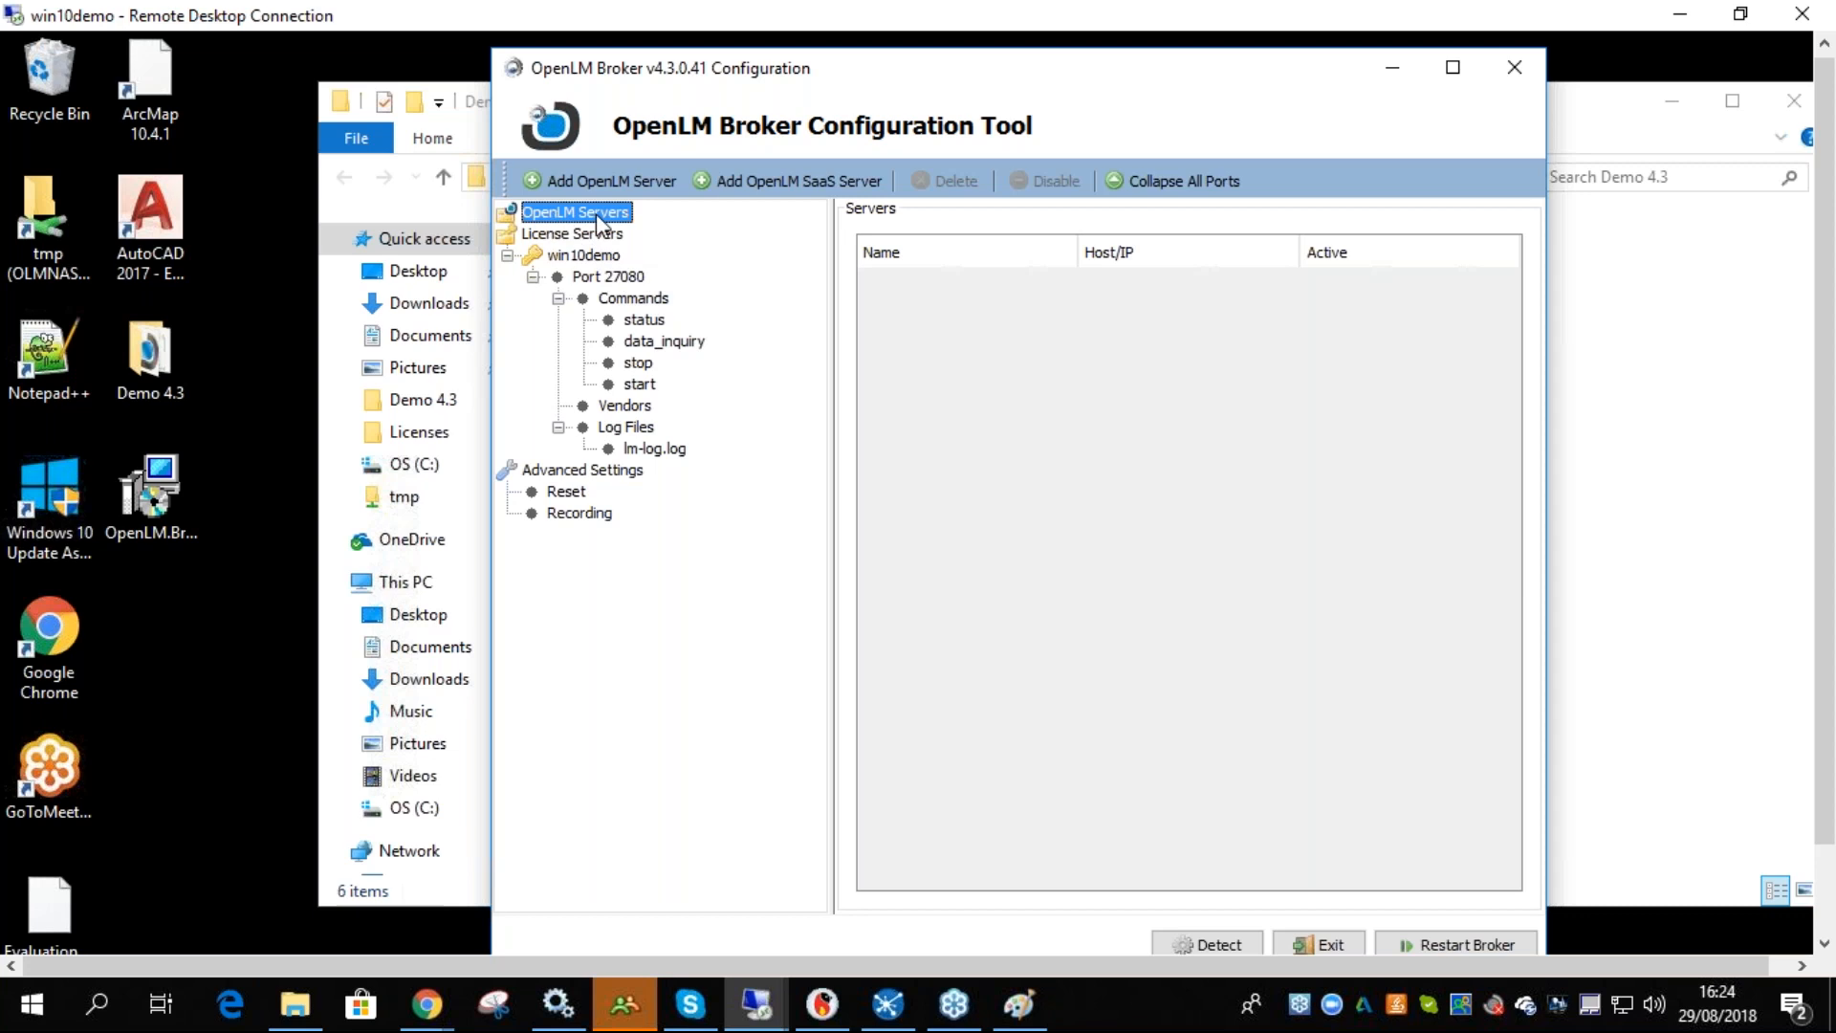
left_click(596, 185)
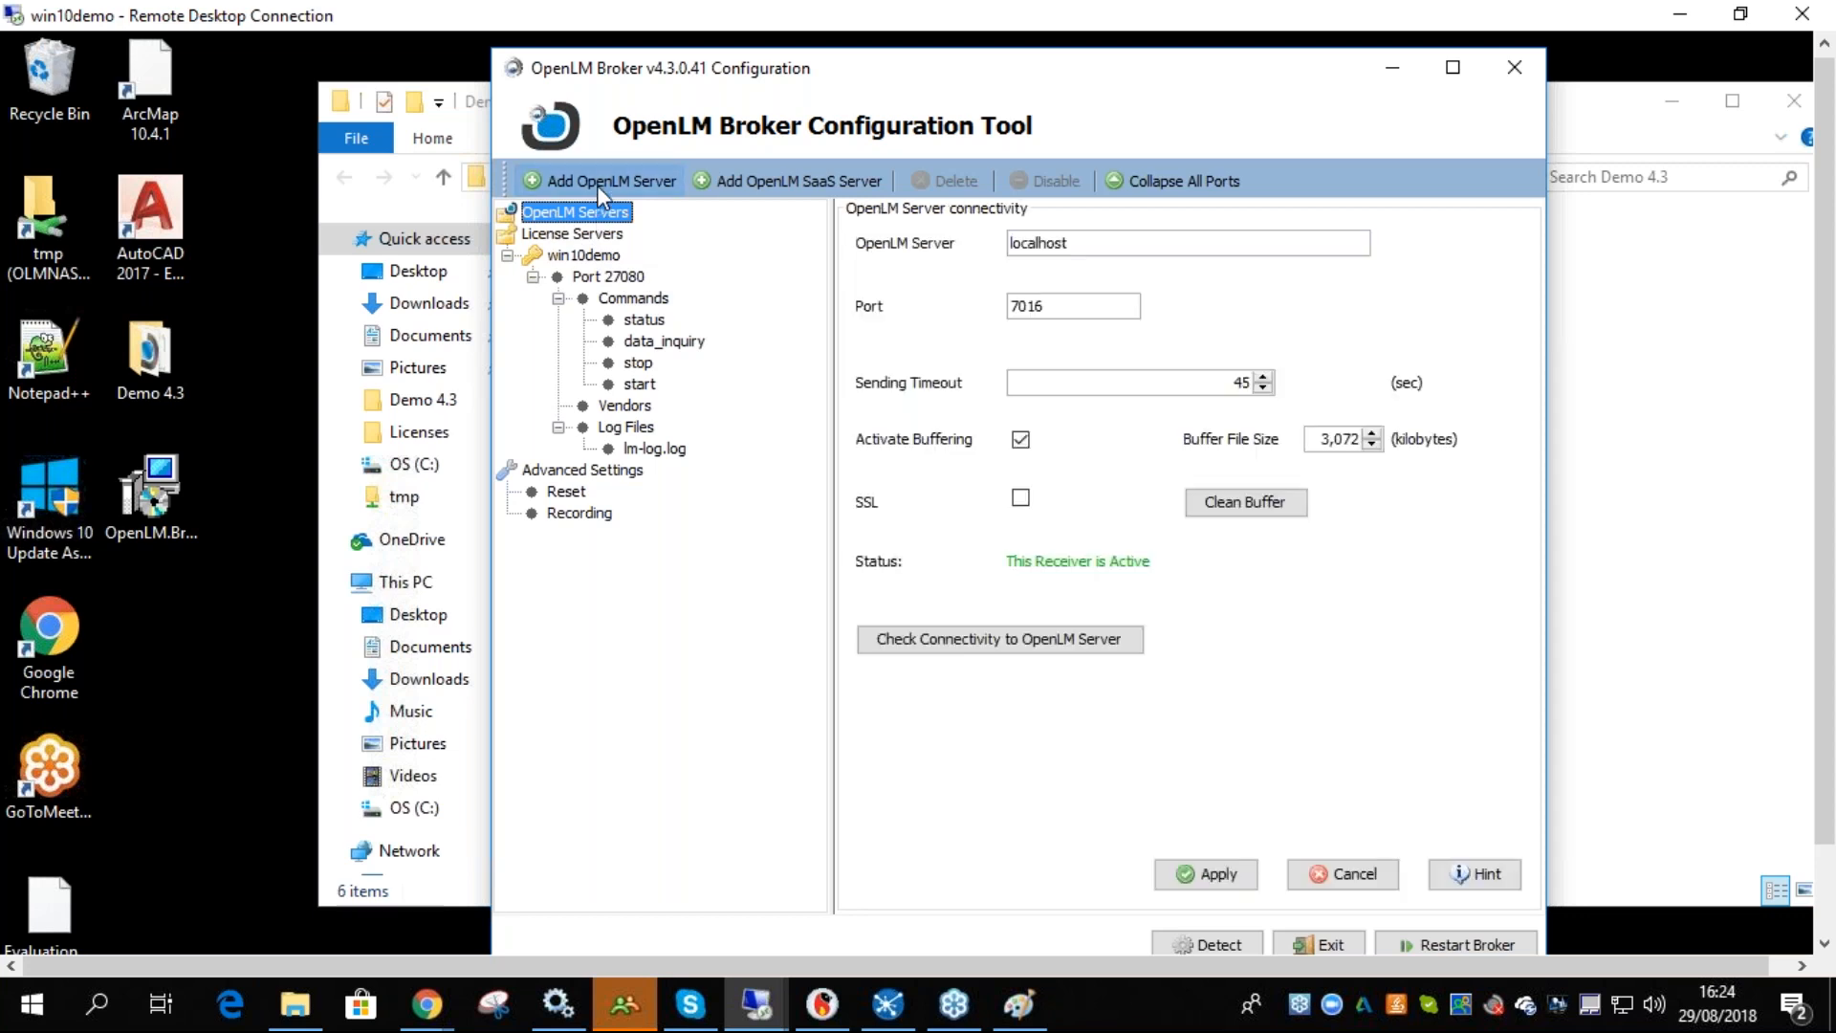
left_click_drag(1096, 240, 989, 258)
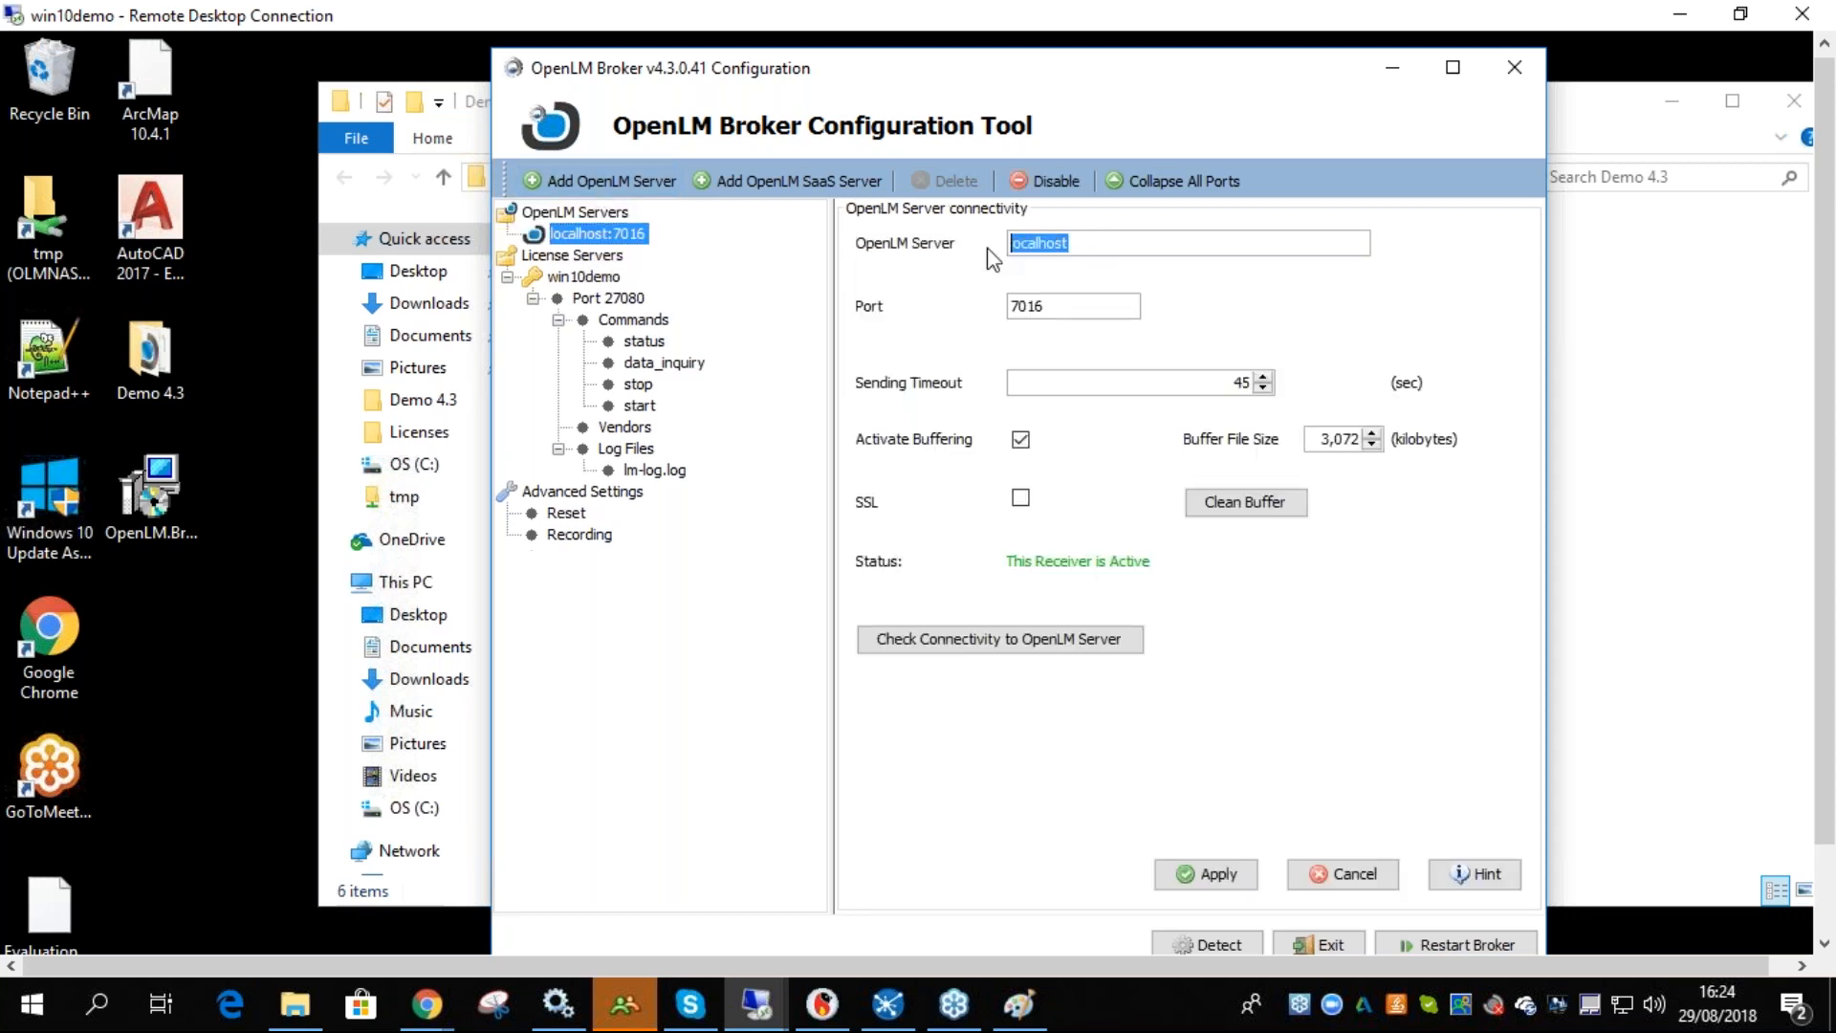
left_click(1061, 647)
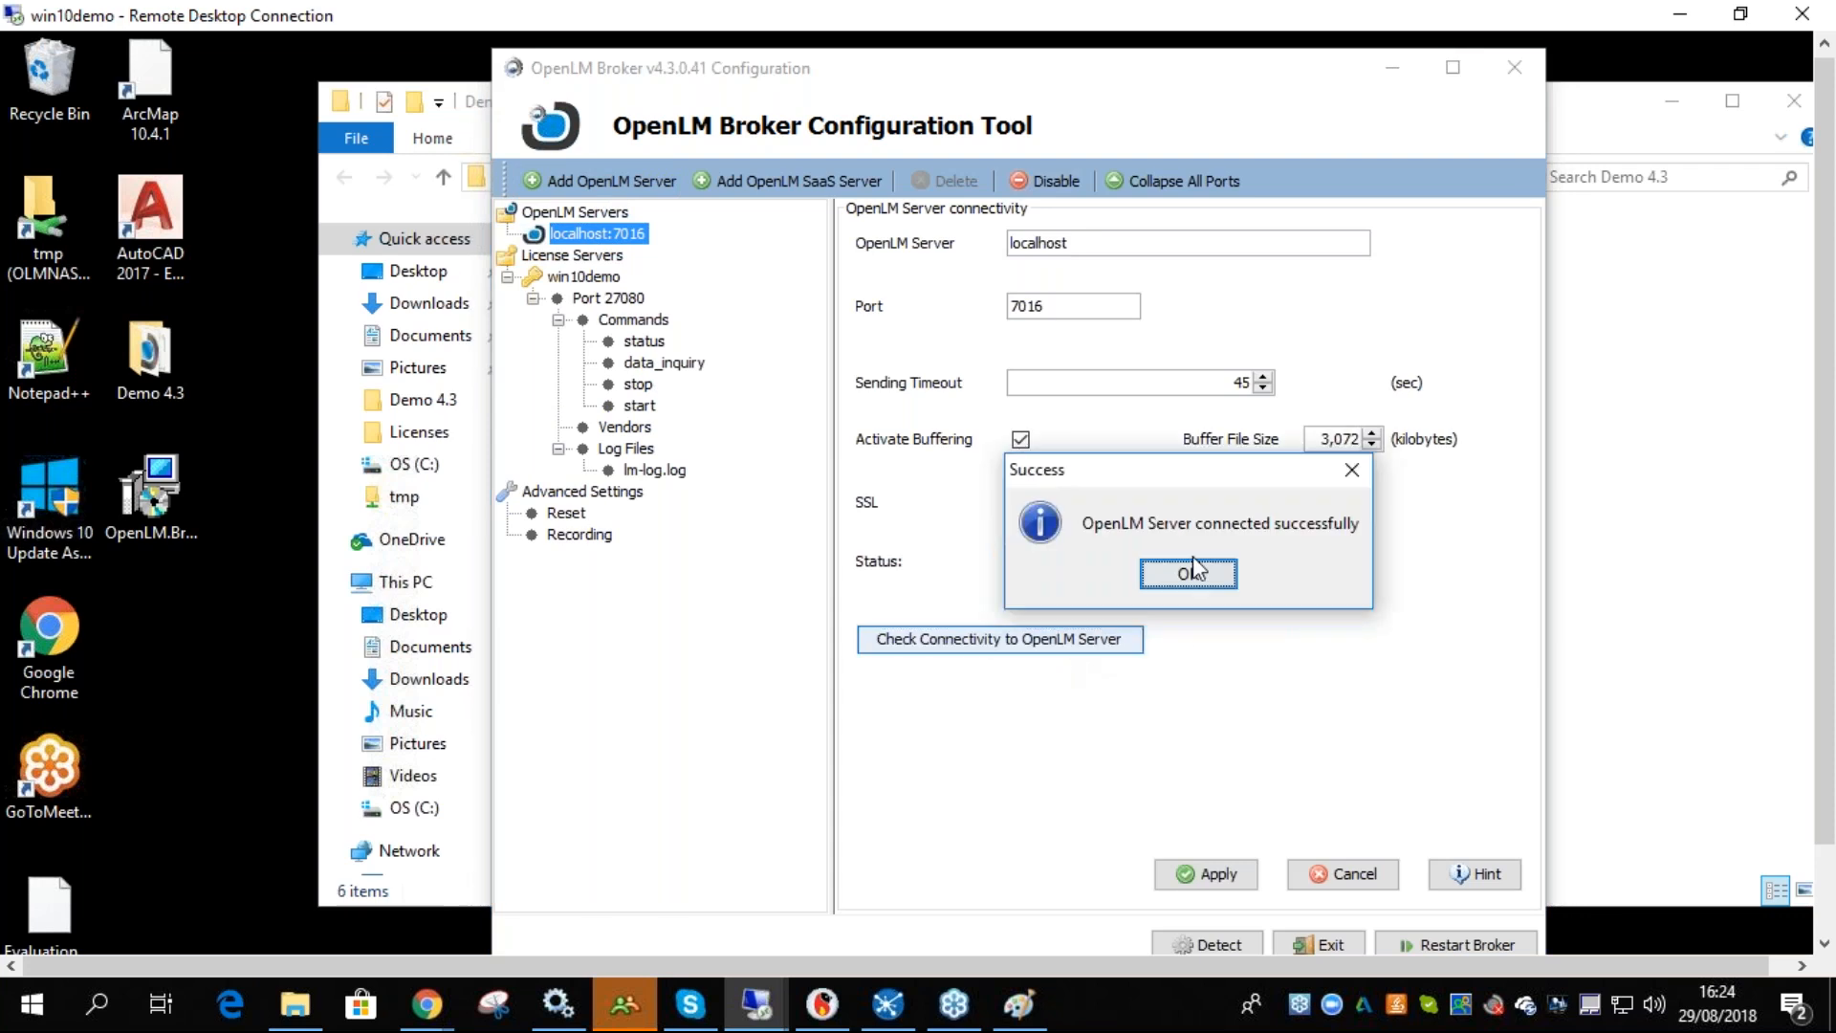
left_click(1185, 572)
- Apply the OpenLM Server connection settings and restart the Broker
left_click(1248, 874)
key("Return")
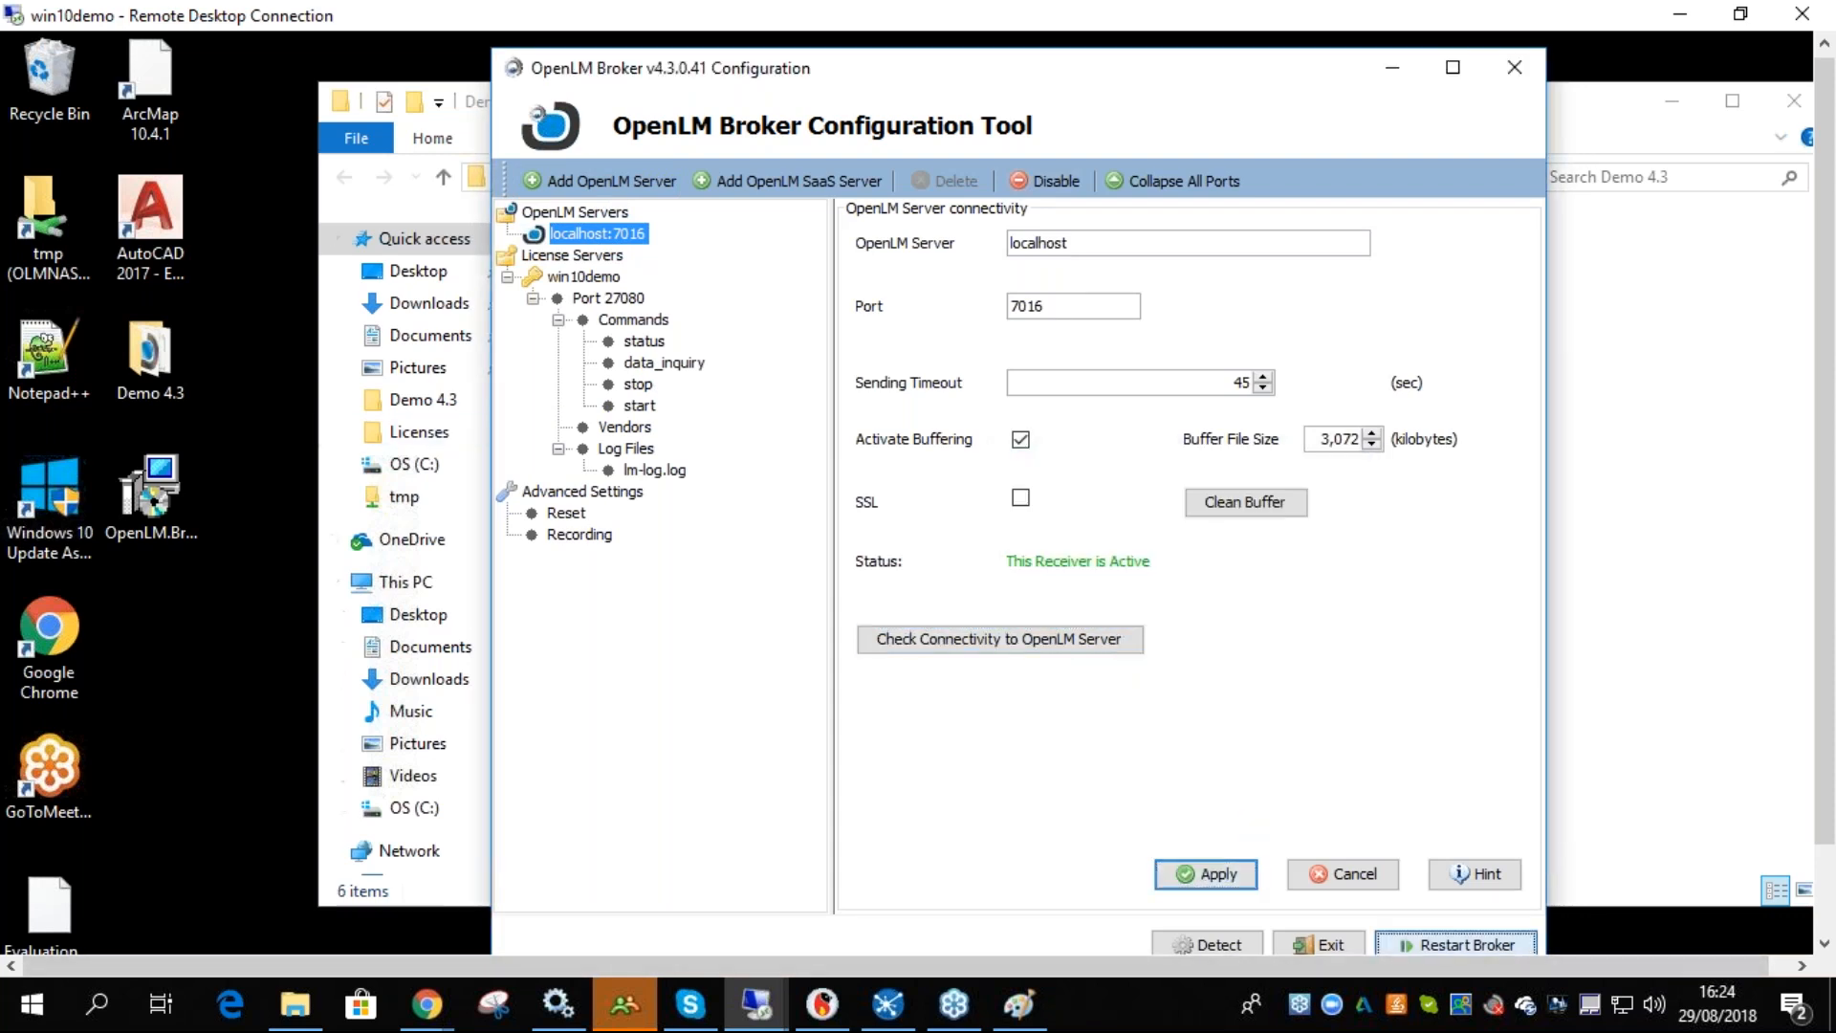
left_click(1456, 943)
left_click(989, 555)
left_click_drag(637, 72, 609, 74)
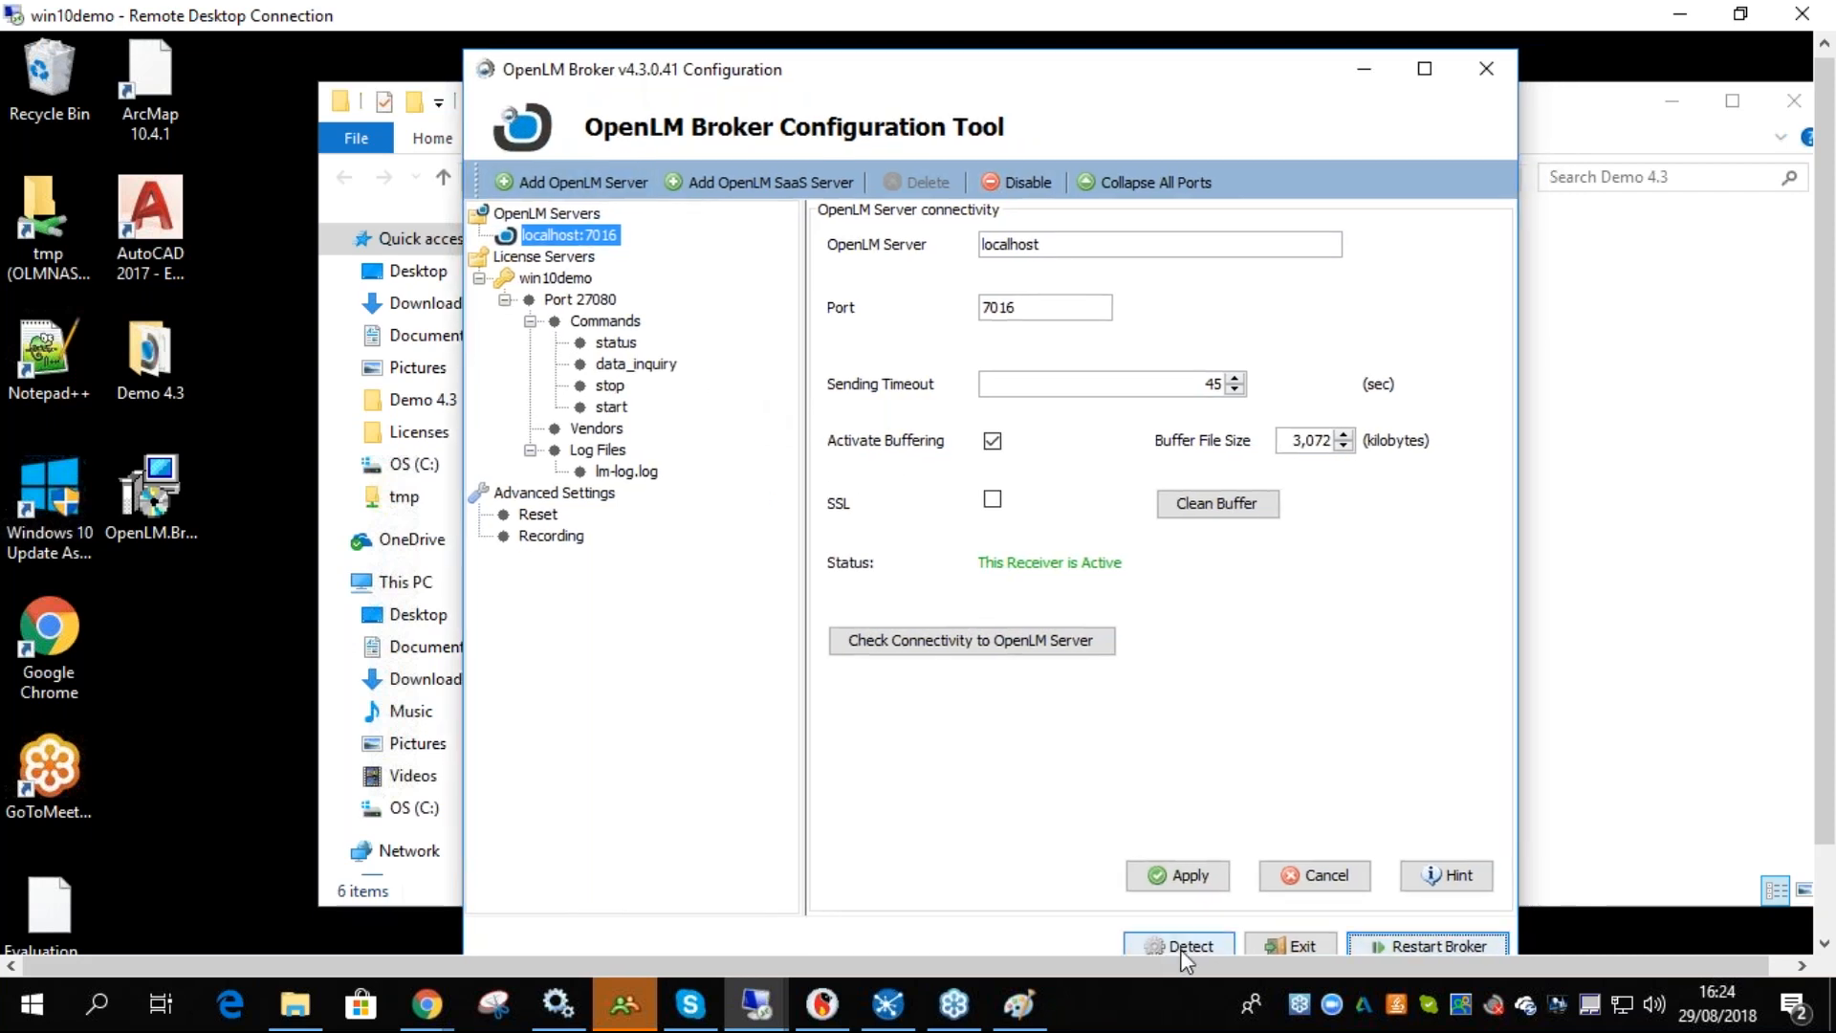
left_click(1680, 15)
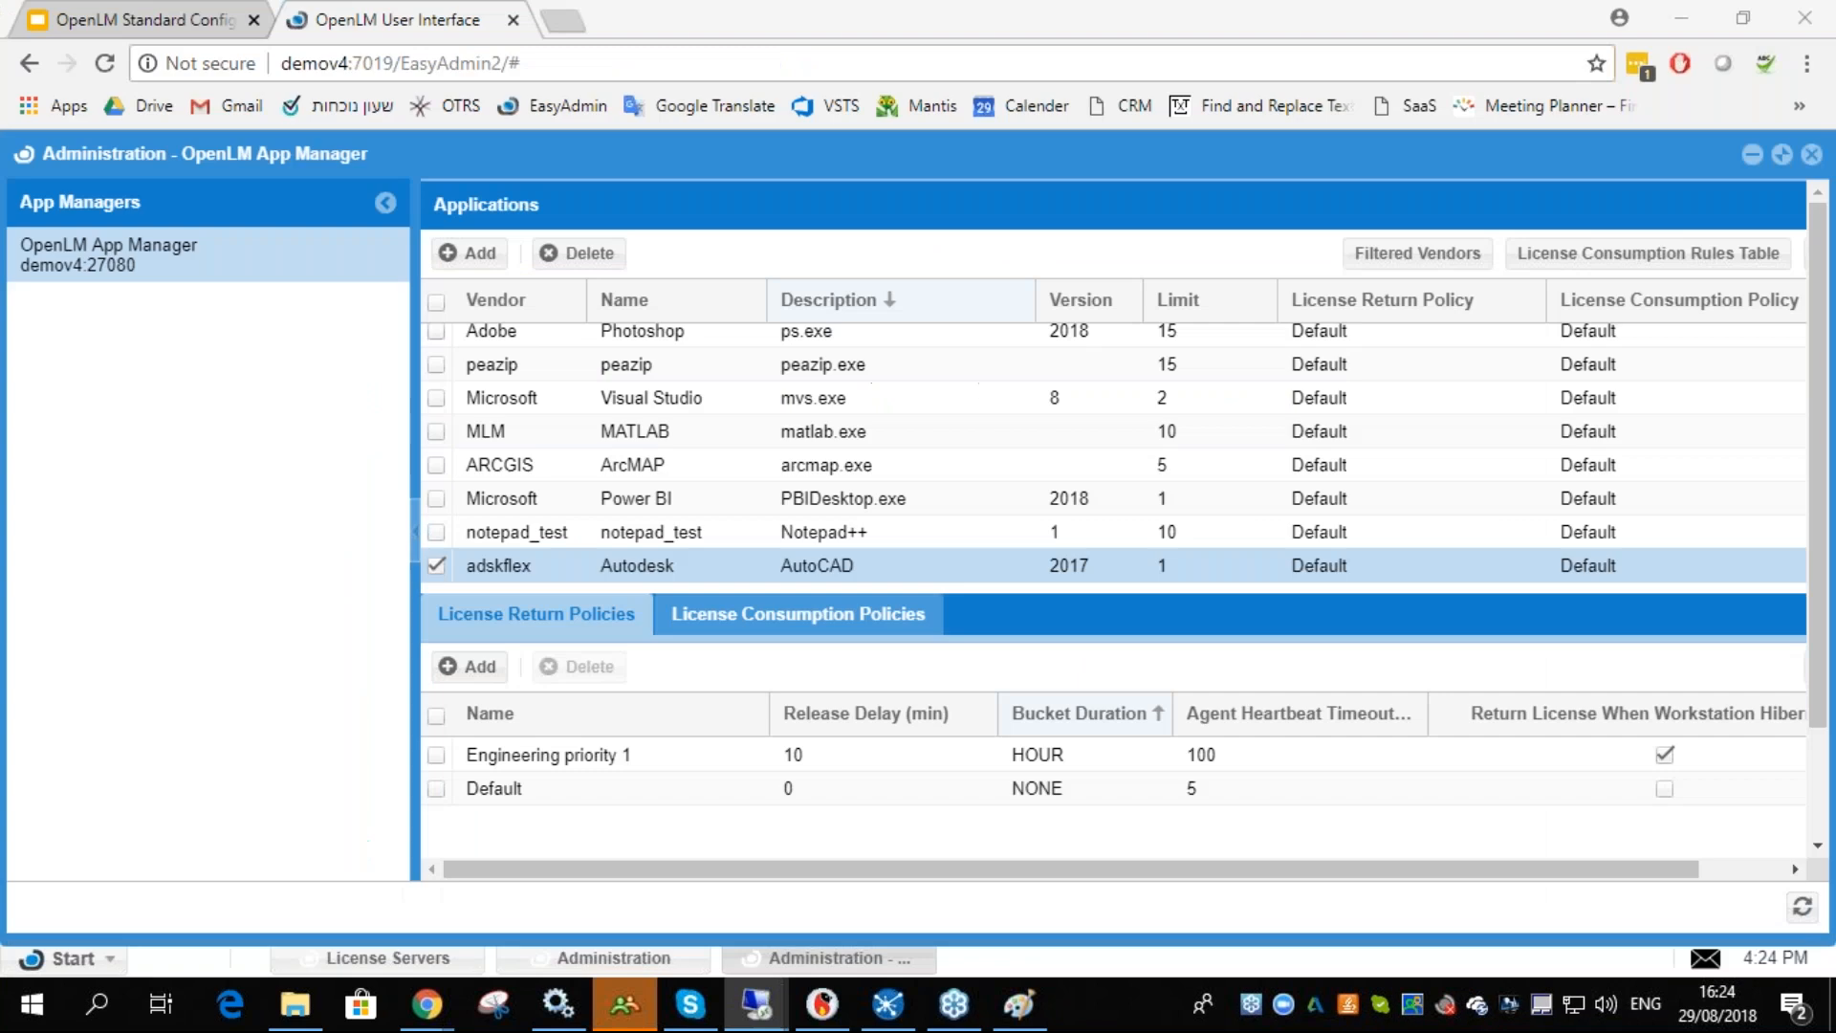
mouse_move(756, 1004)
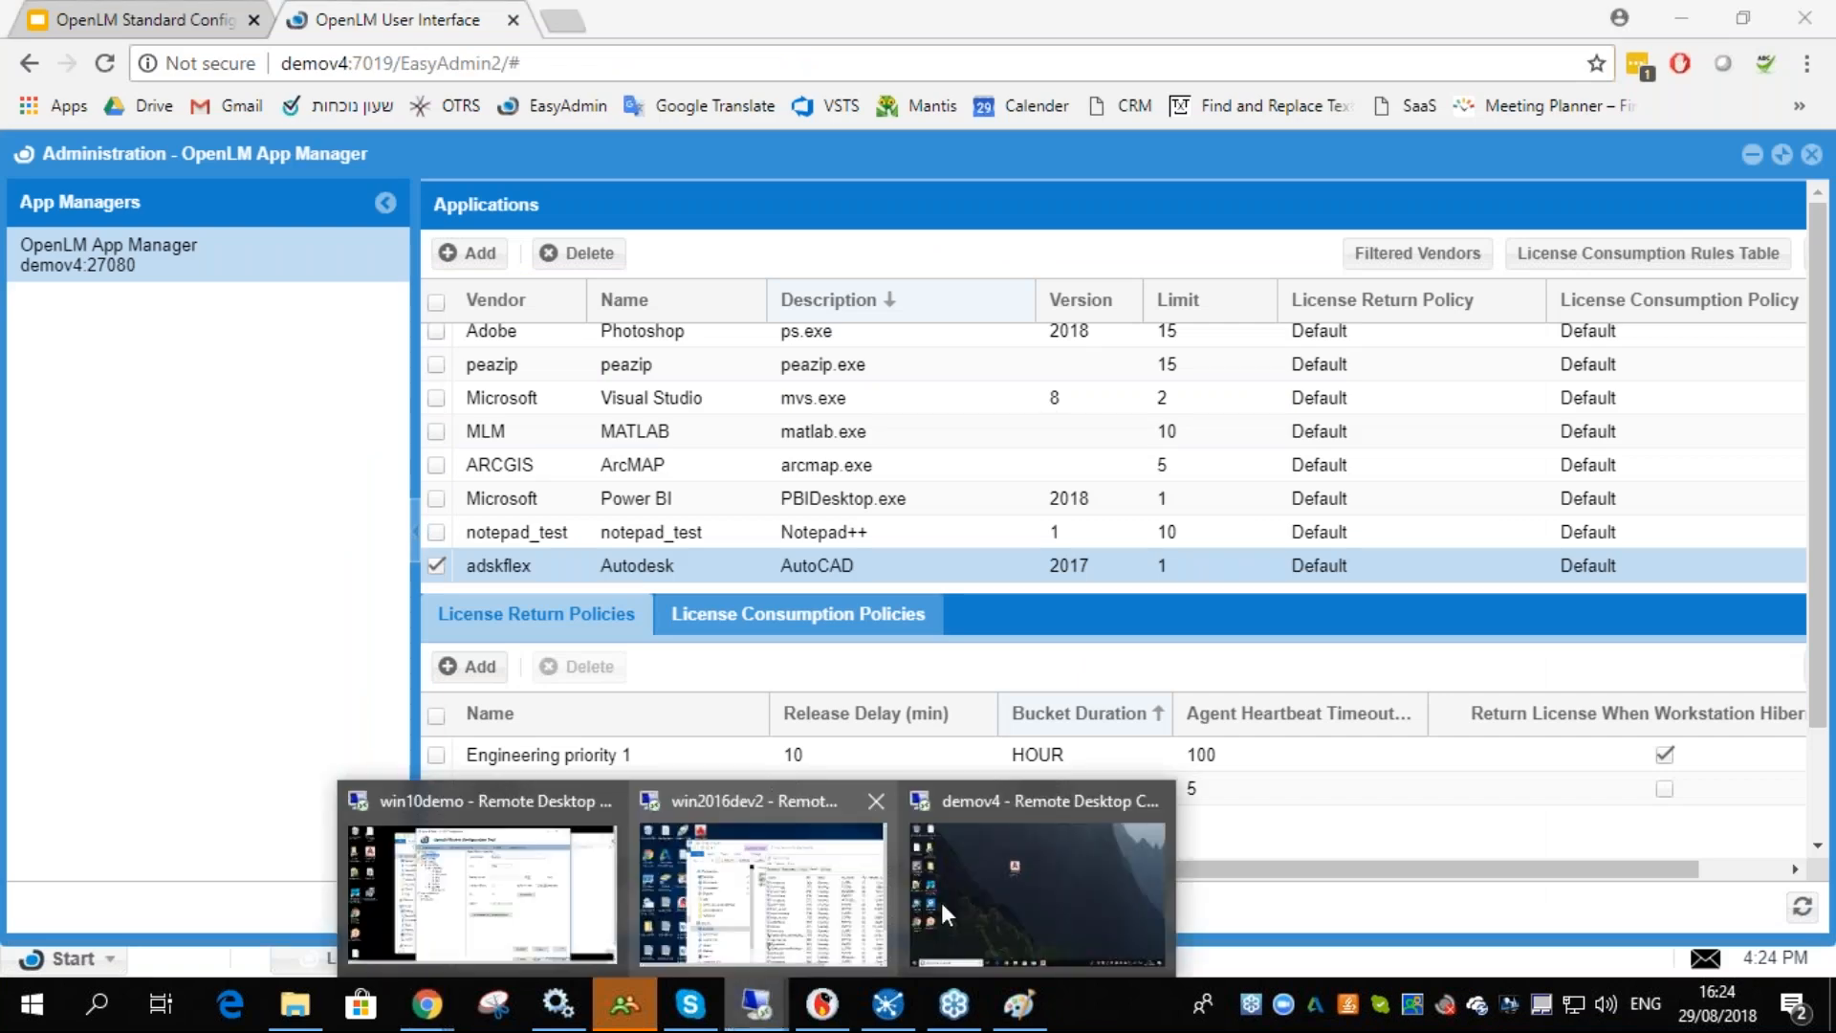
left_click(446, 913)
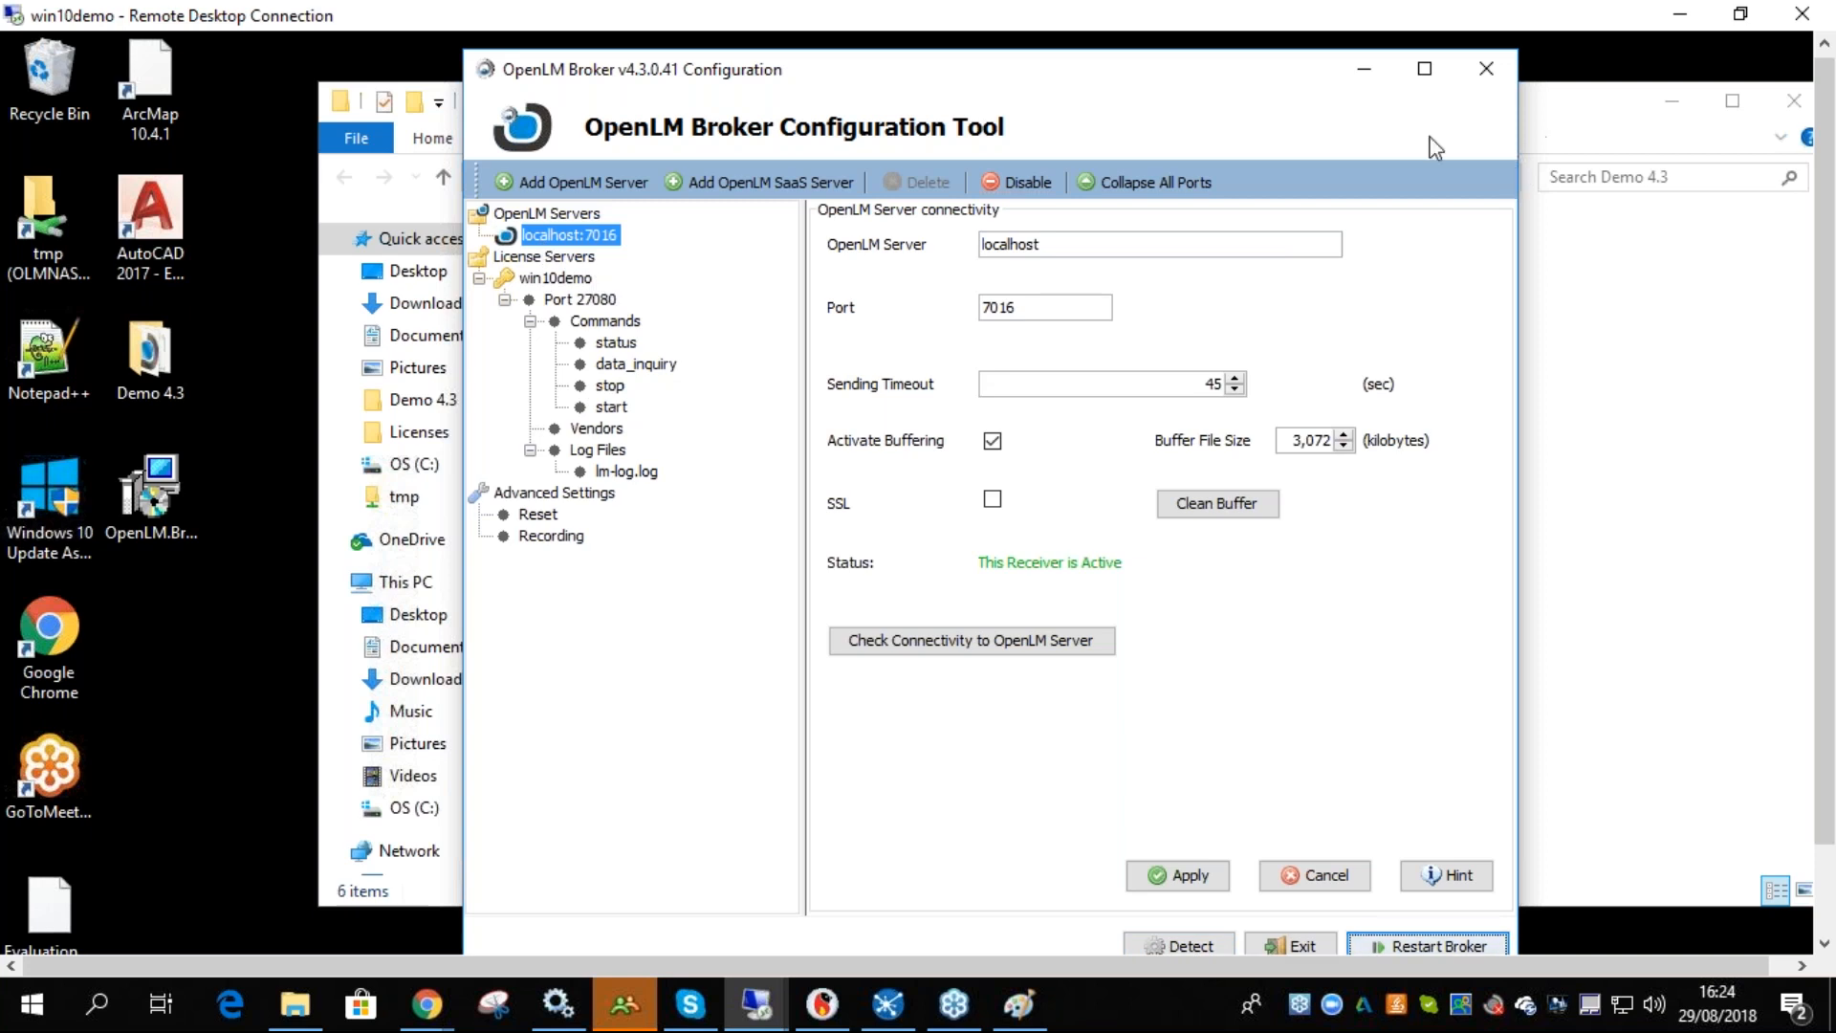
left_click_drag(744, 82, 774, 84)
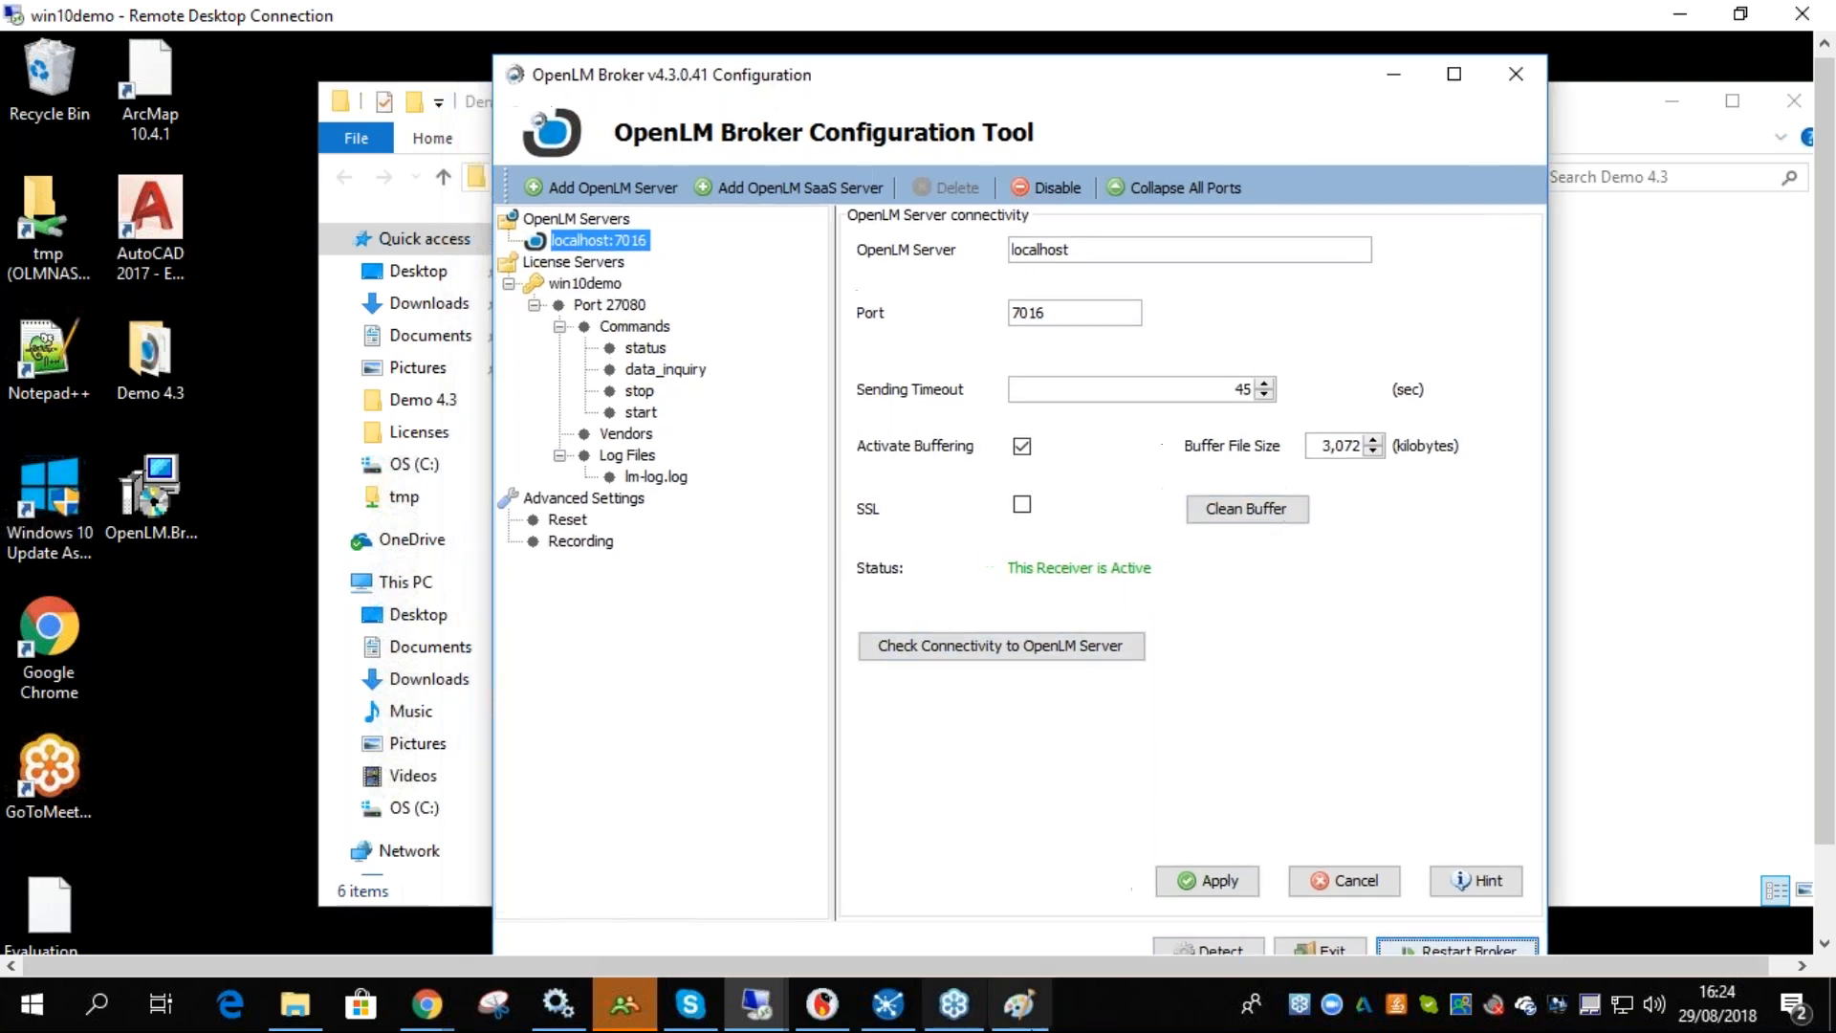
- In the Paint sketch, retrace the Broker-to-S line and the arrow from App Manager to Broker
left_click(1019, 1004)
left_click_drag(755, 400, 971, 387)
left_click_drag(468, 626, 602, 497)
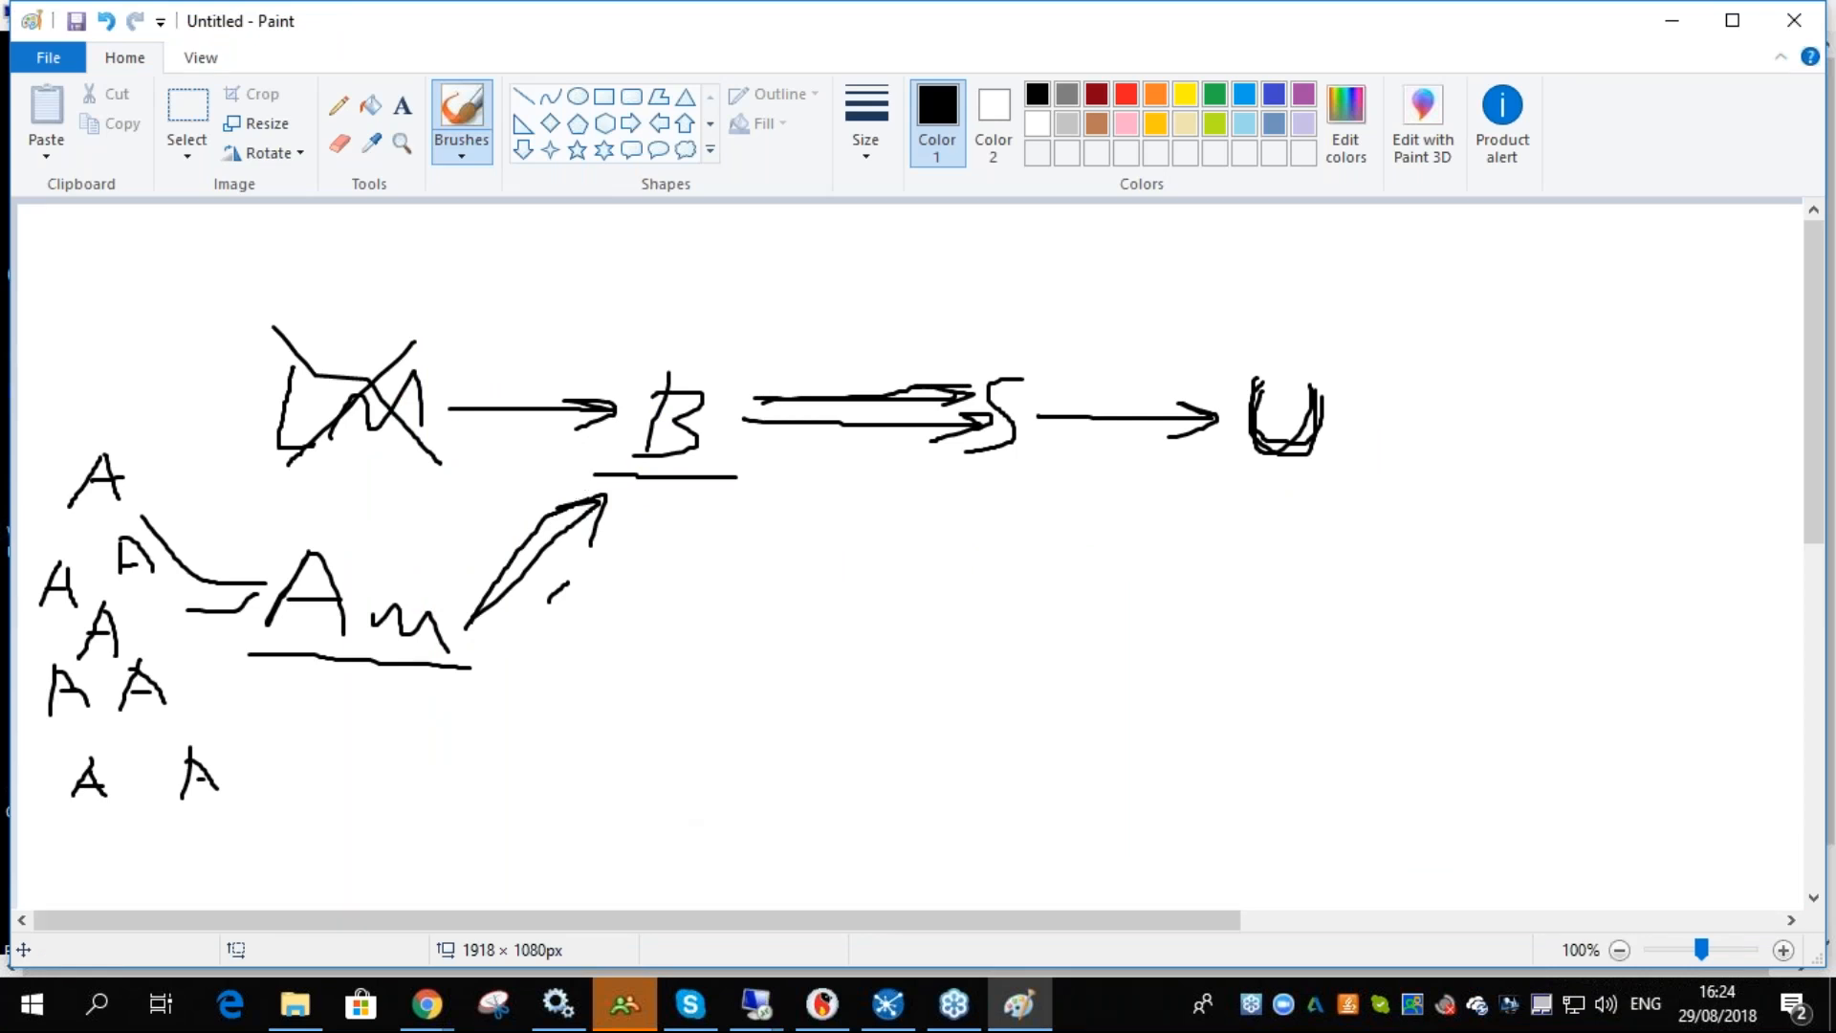
- Dismiss the broker restart message and close the Broker Configuration Tool
mouse_move(755, 1004)
left_click(478, 889)
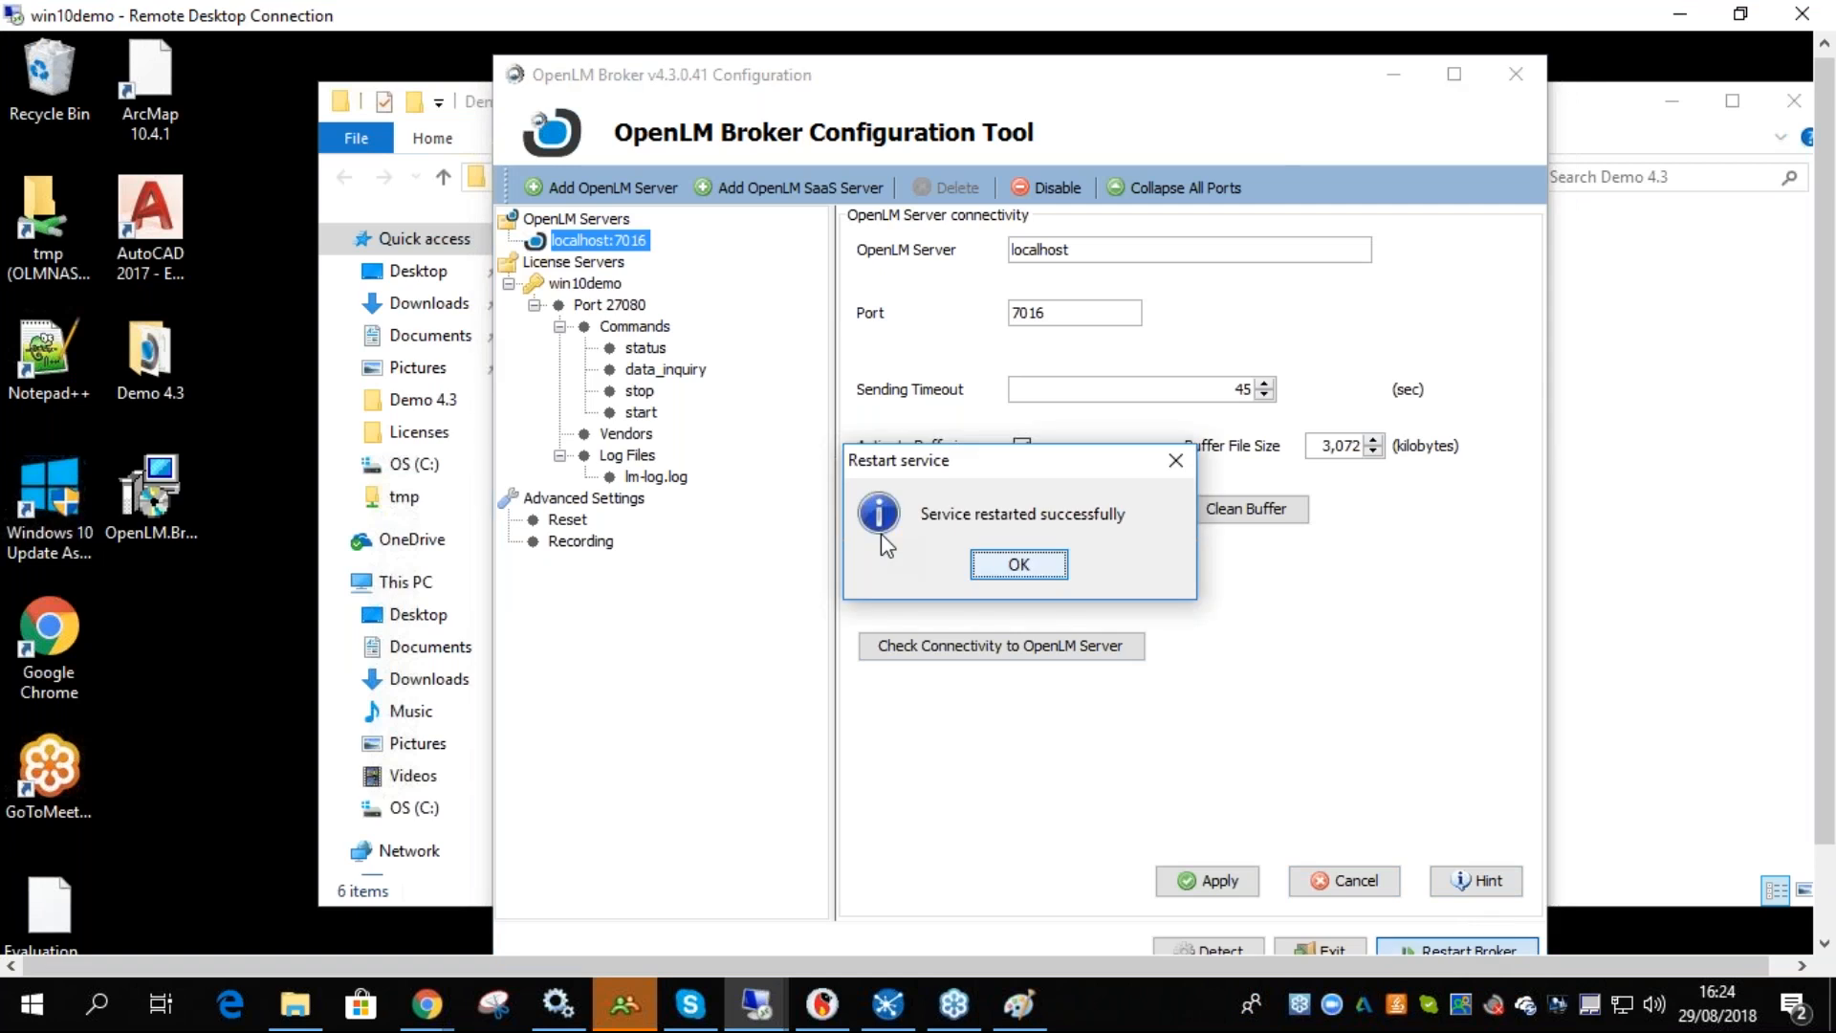
left_click(1018, 564)
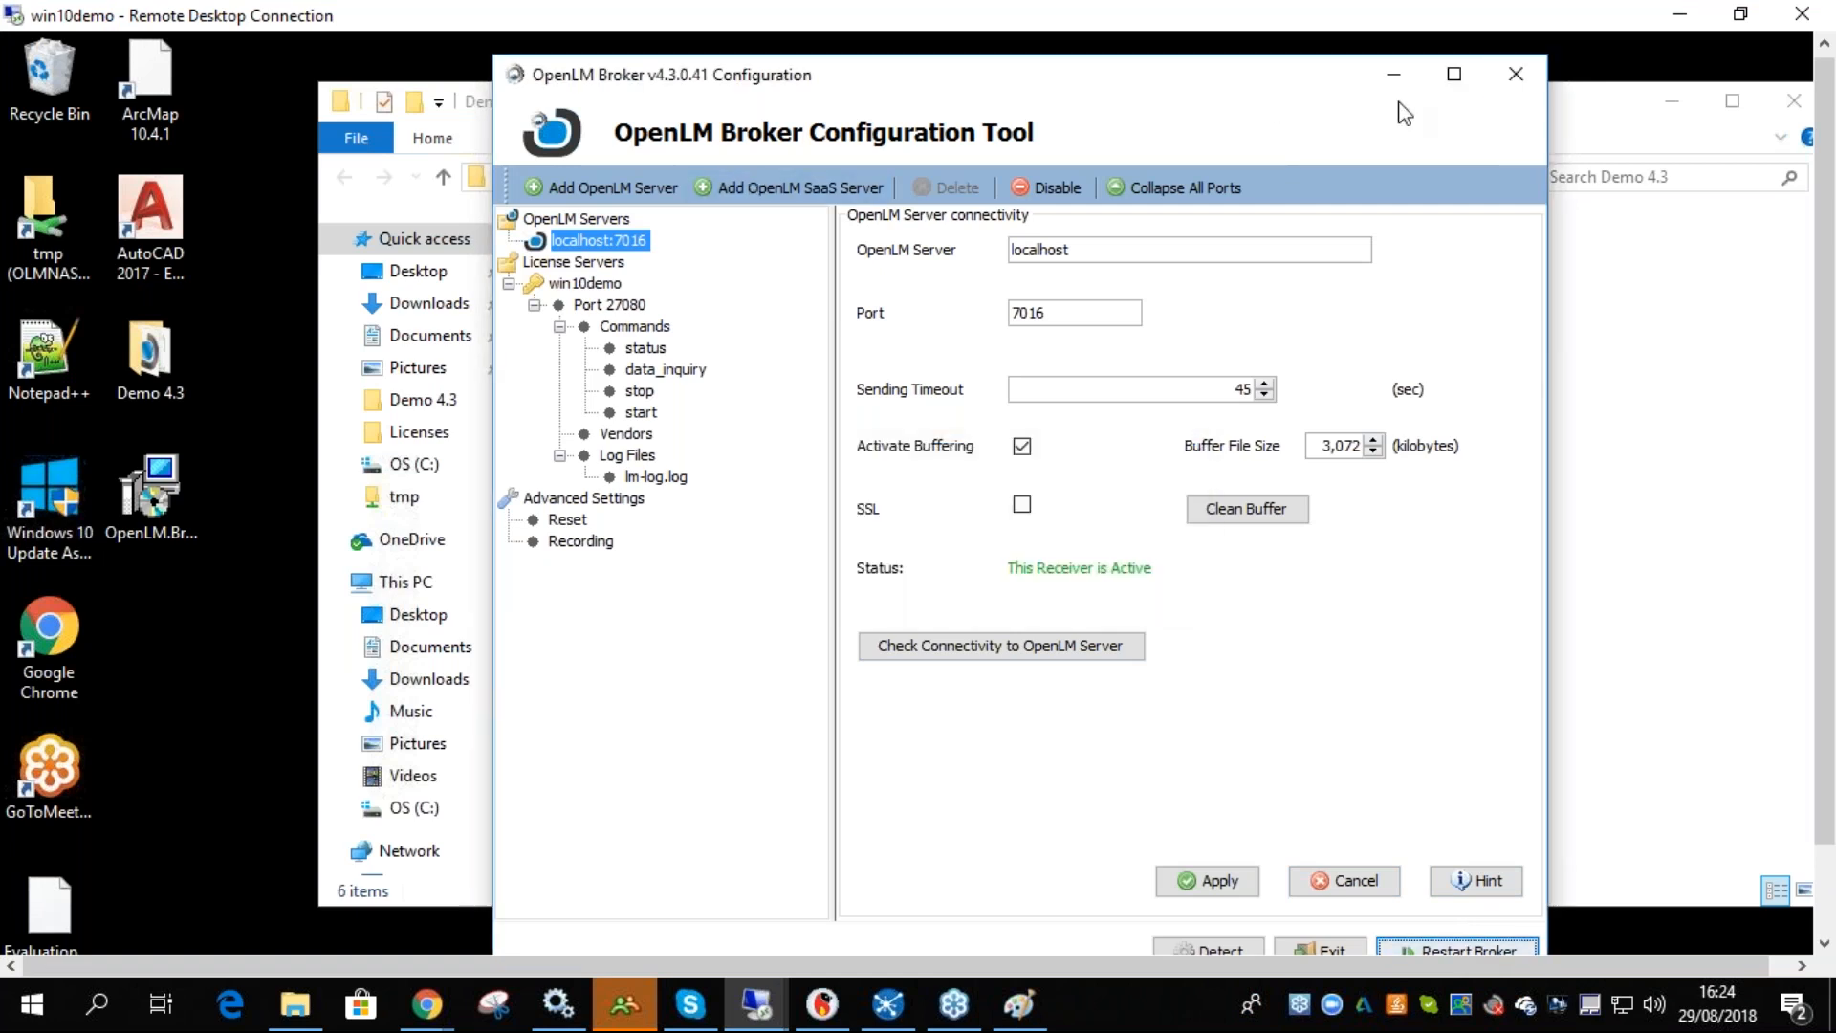
left_click(1512, 77)
left_click(989, 564)
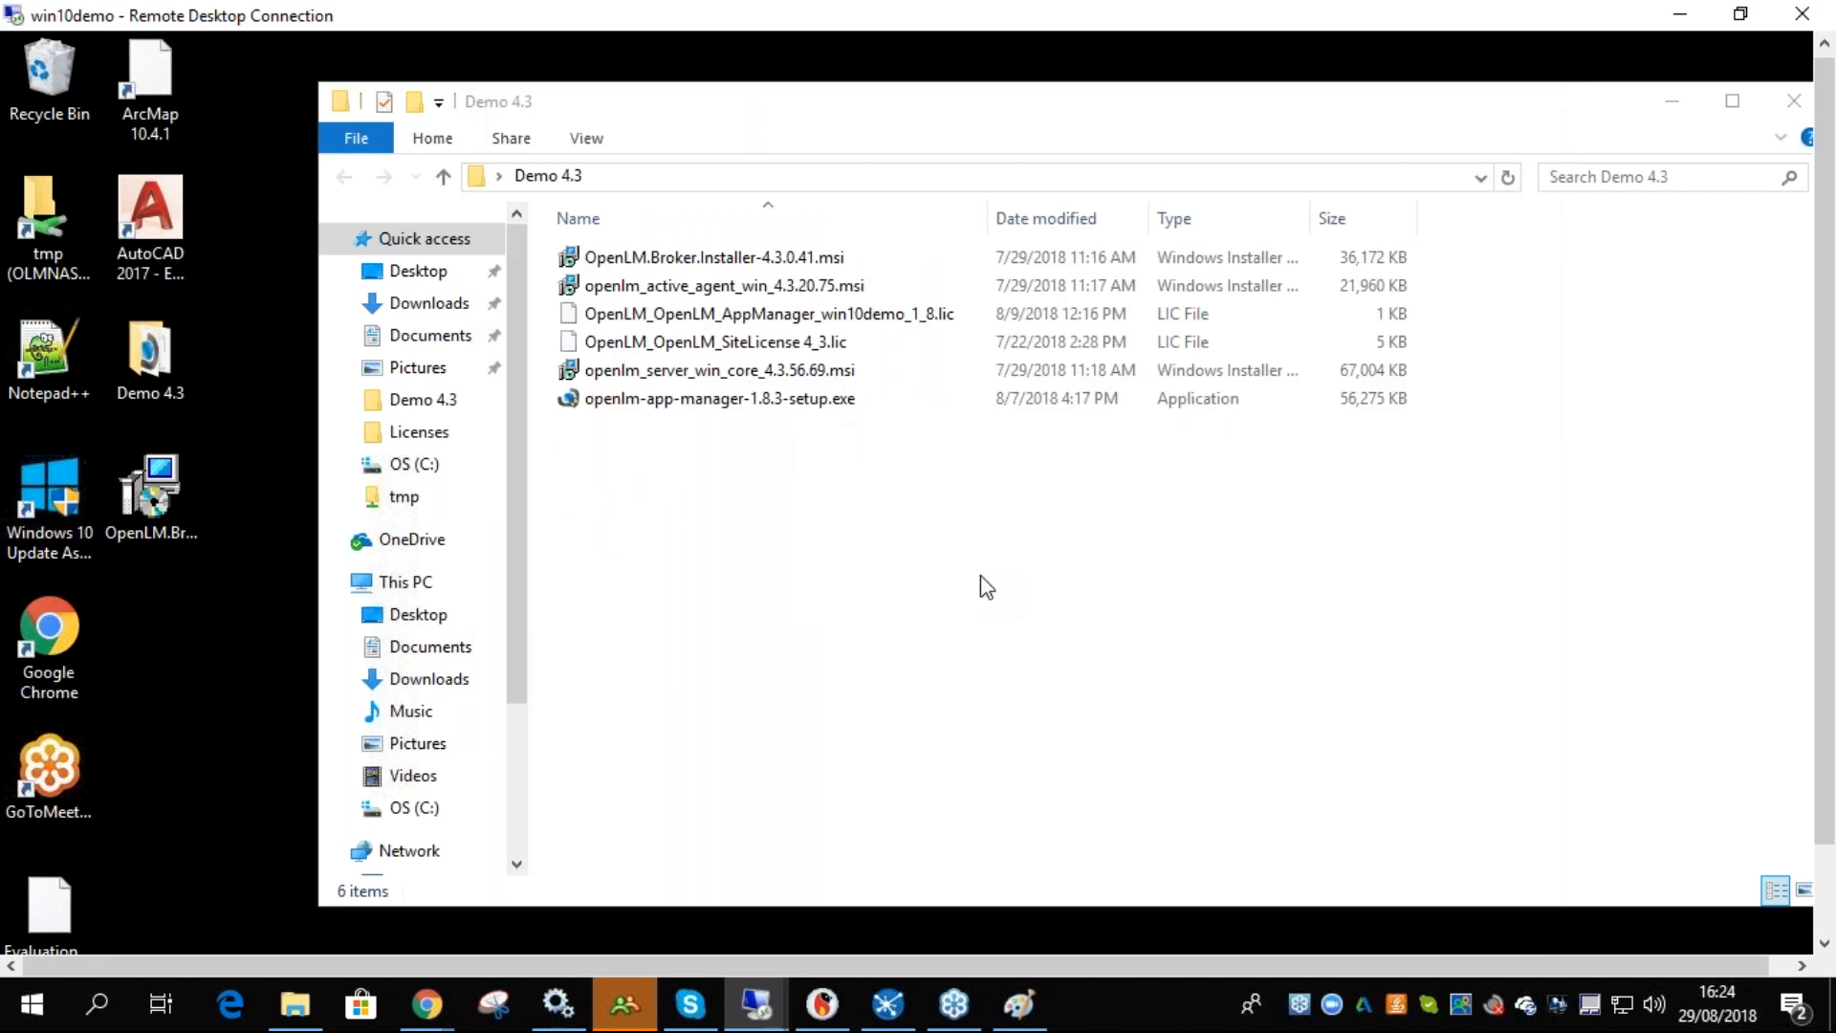
- In the Paint sketch, draw a second arrow line from the S to the U
left_click_drag(1832, 572, 1833, 664)
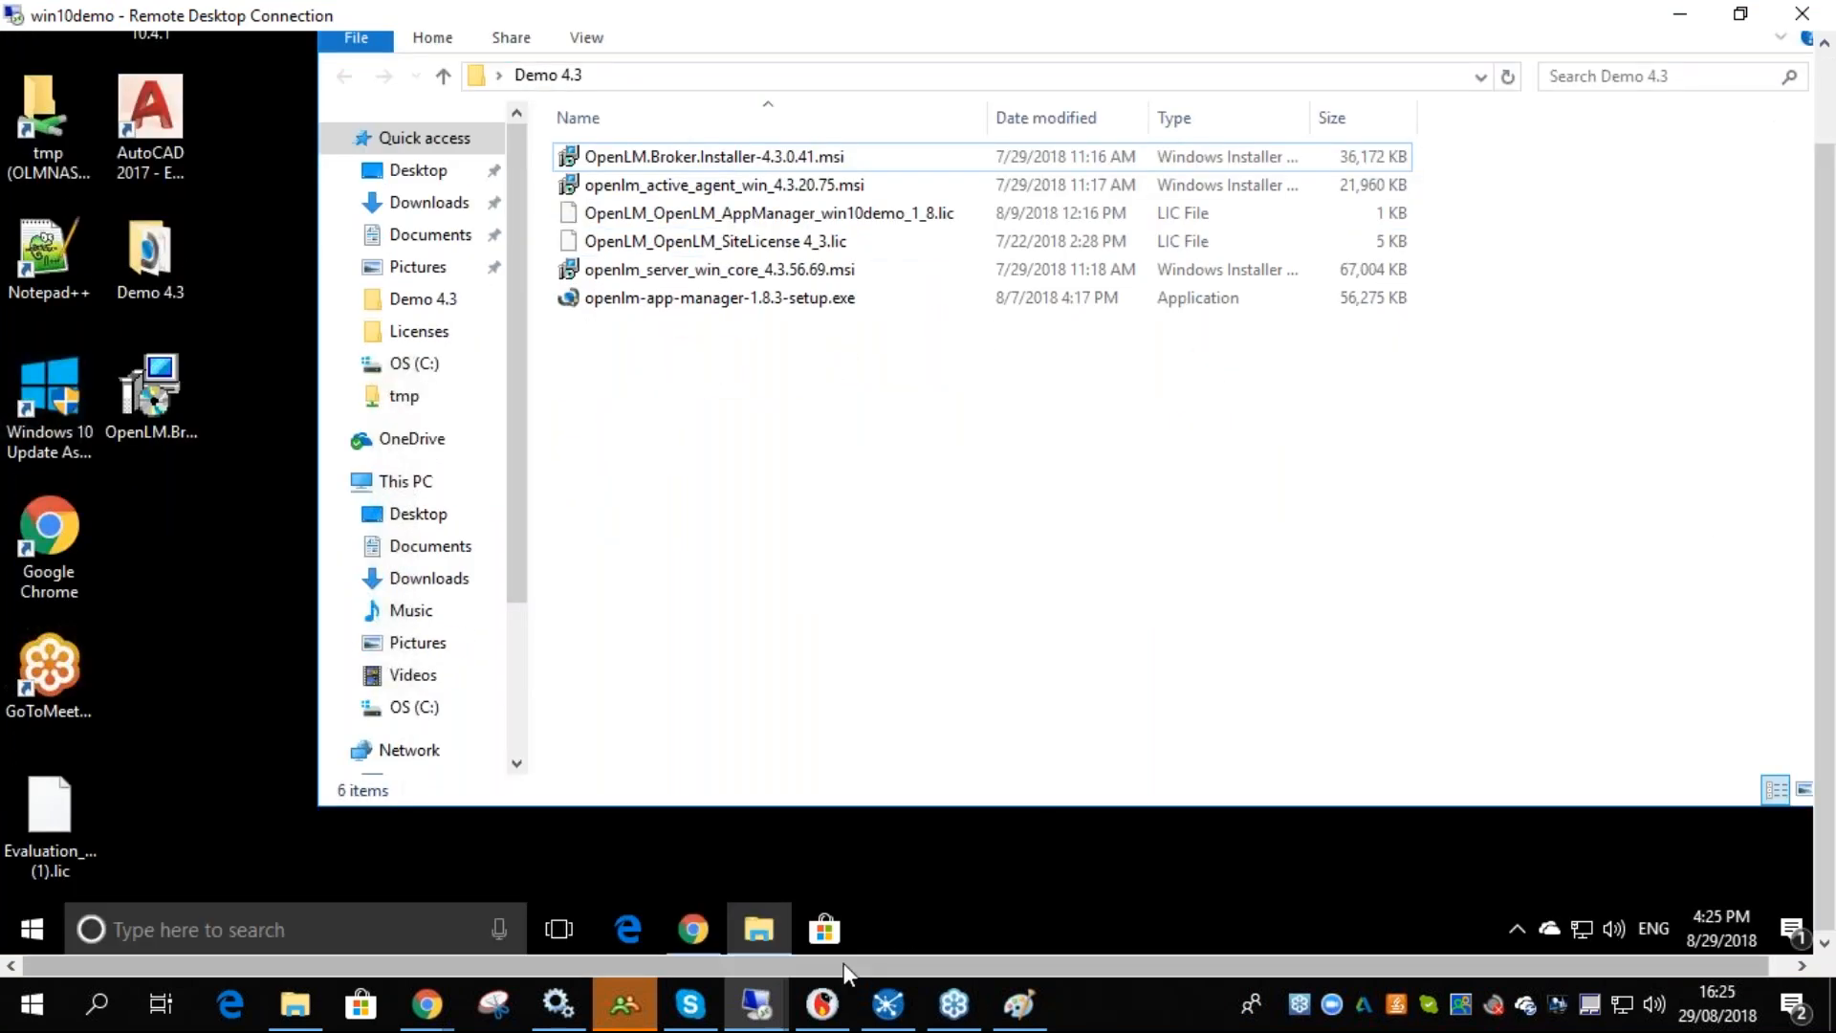
left_click(1019, 1004)
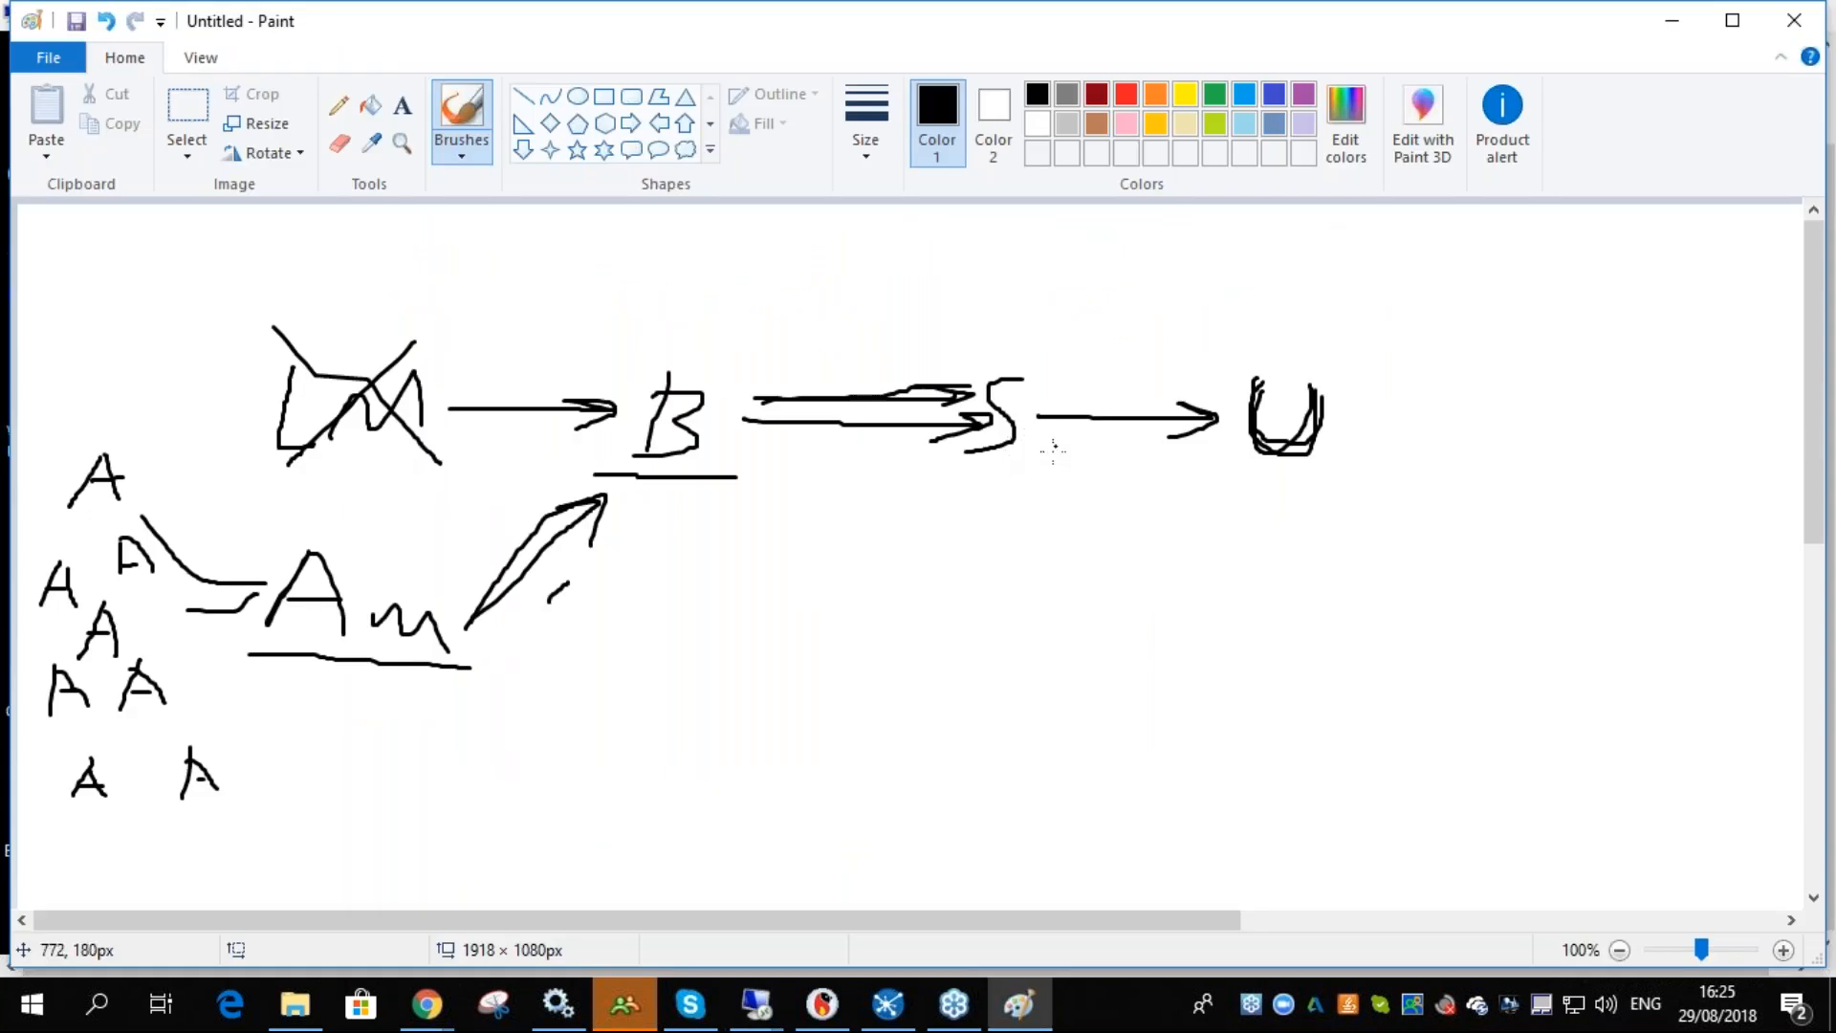
mouse_move(1042, 449)
left_mouse_down()
mouse_move(1219, 450)
mouse_move(1185, 448)
left_mouse_up()
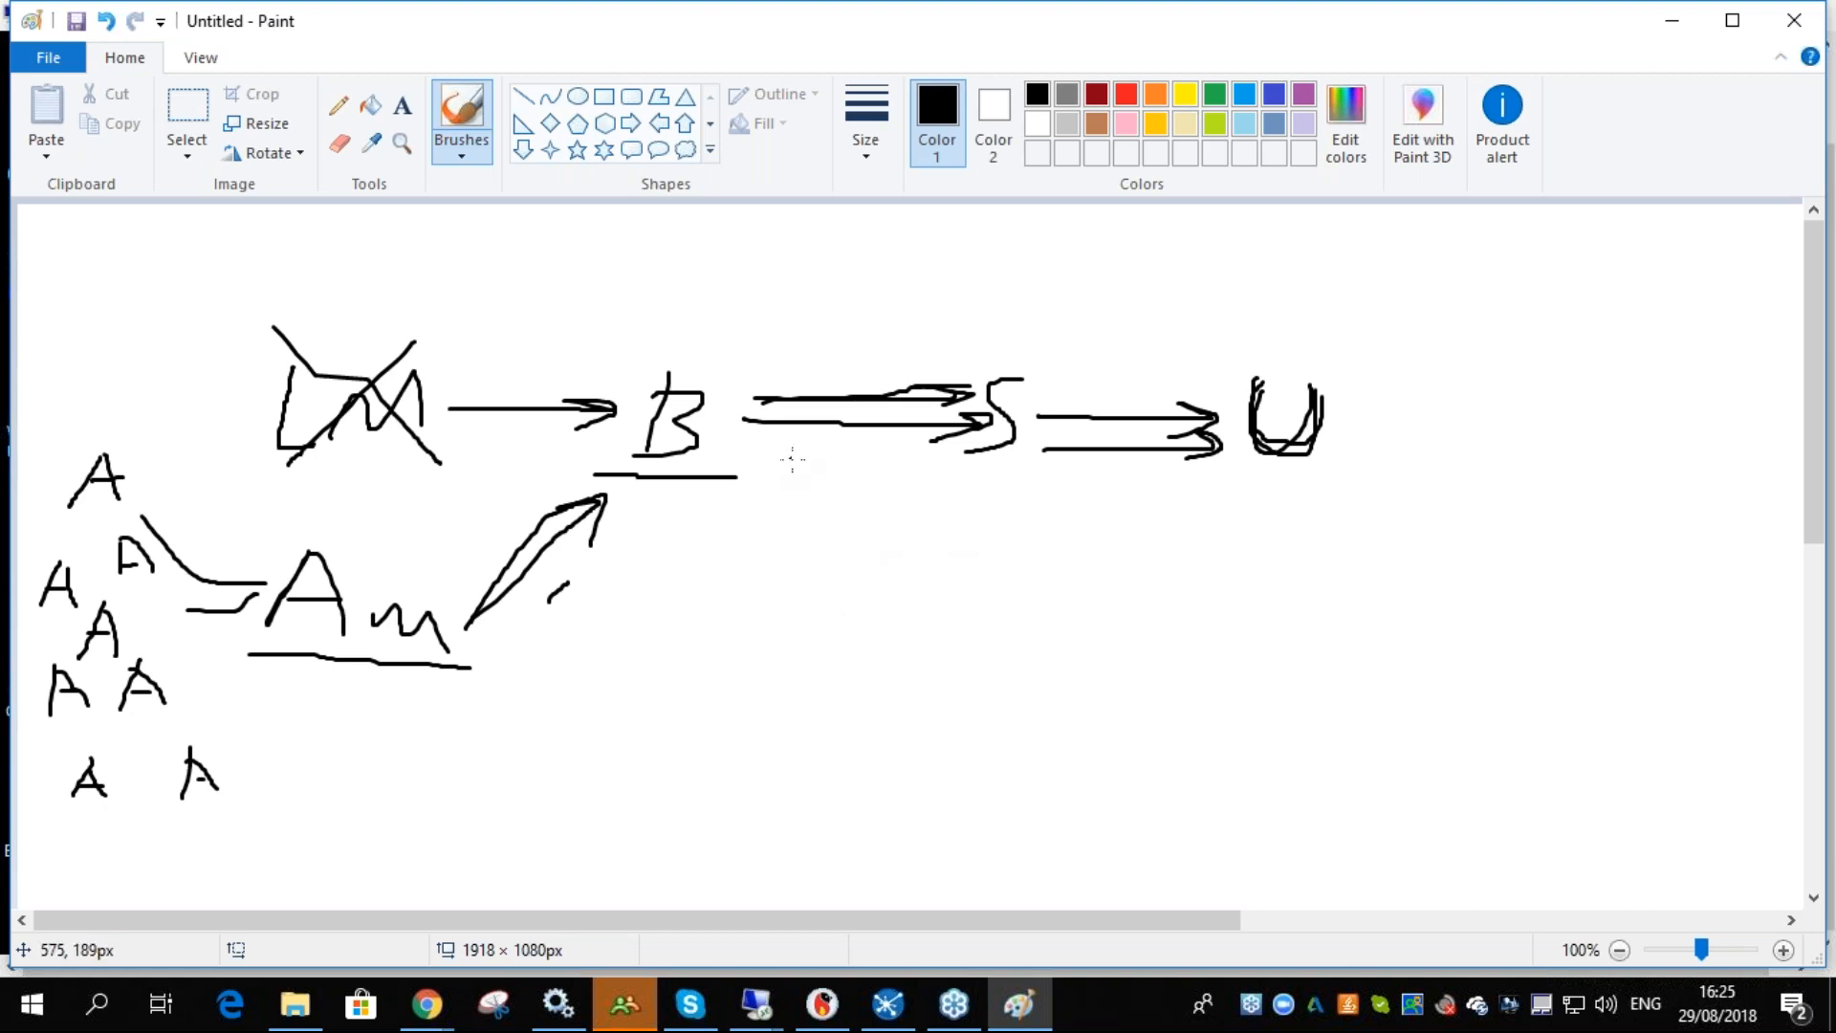
- Search for server on win10demo and launch Configure OpenLM Server
left_click(754, 1007)
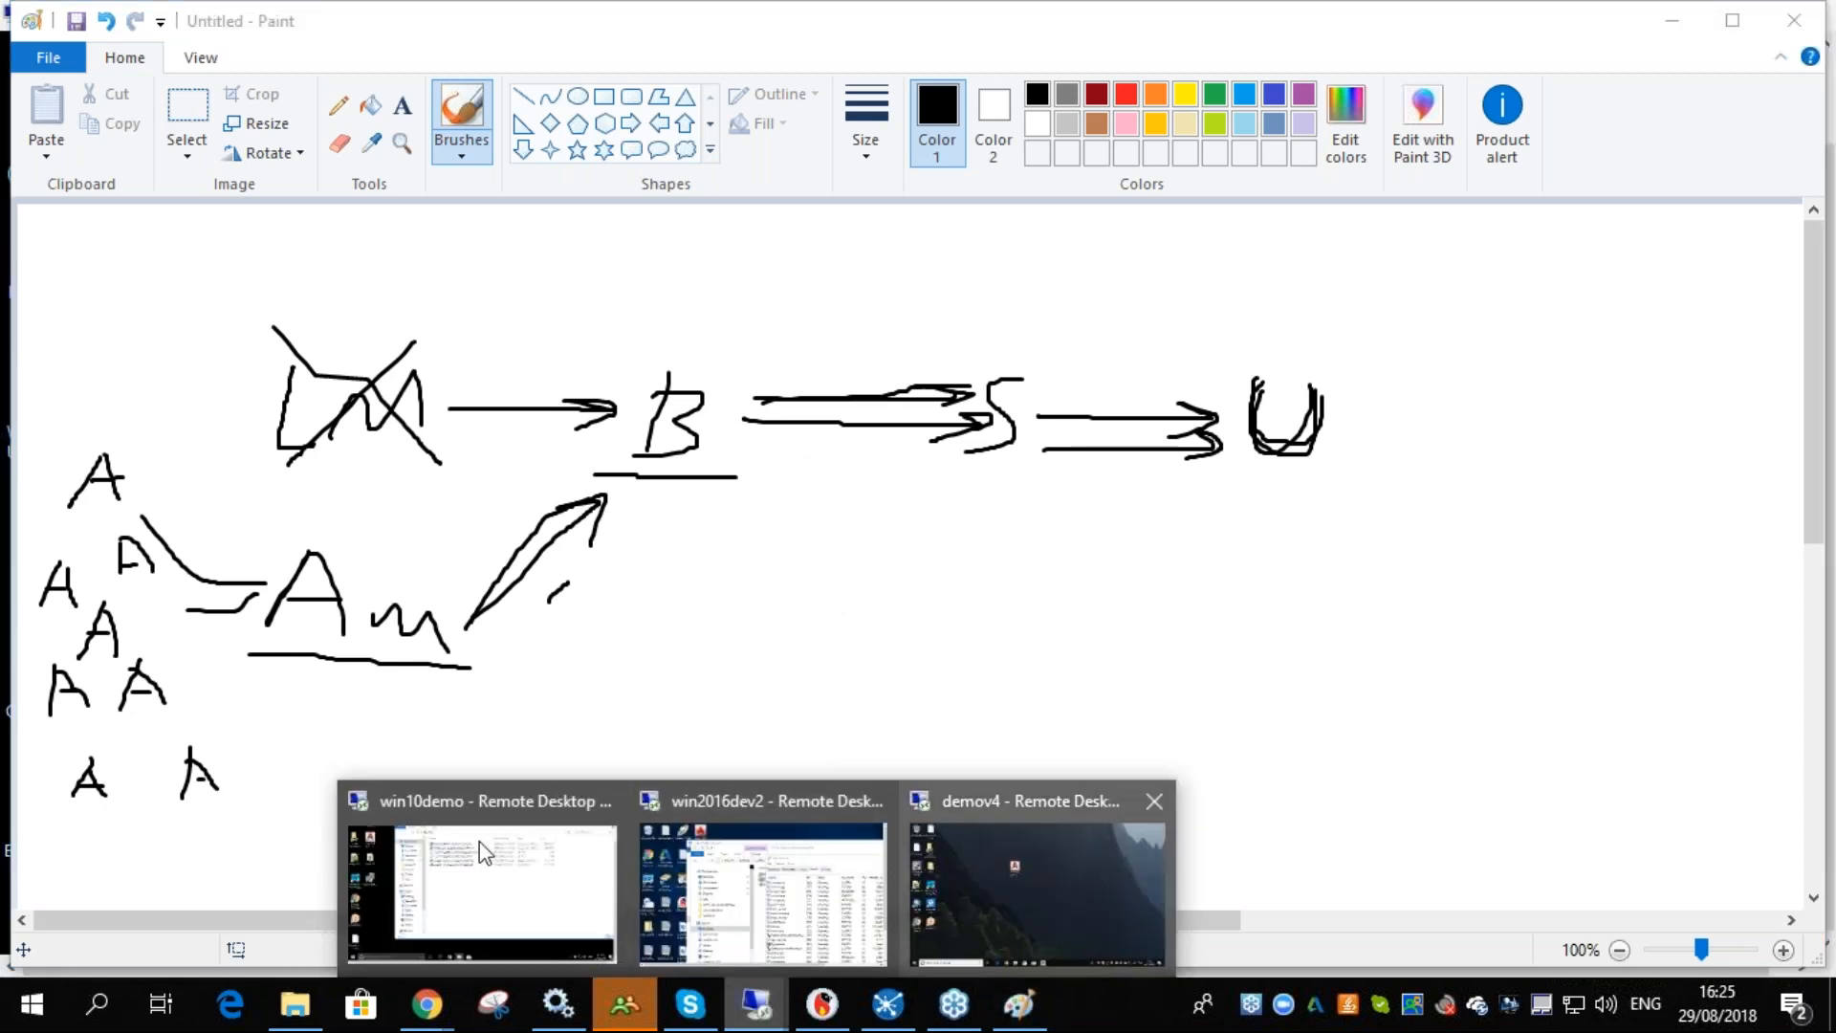
left_click(479, 842)
left_click(361, 928)
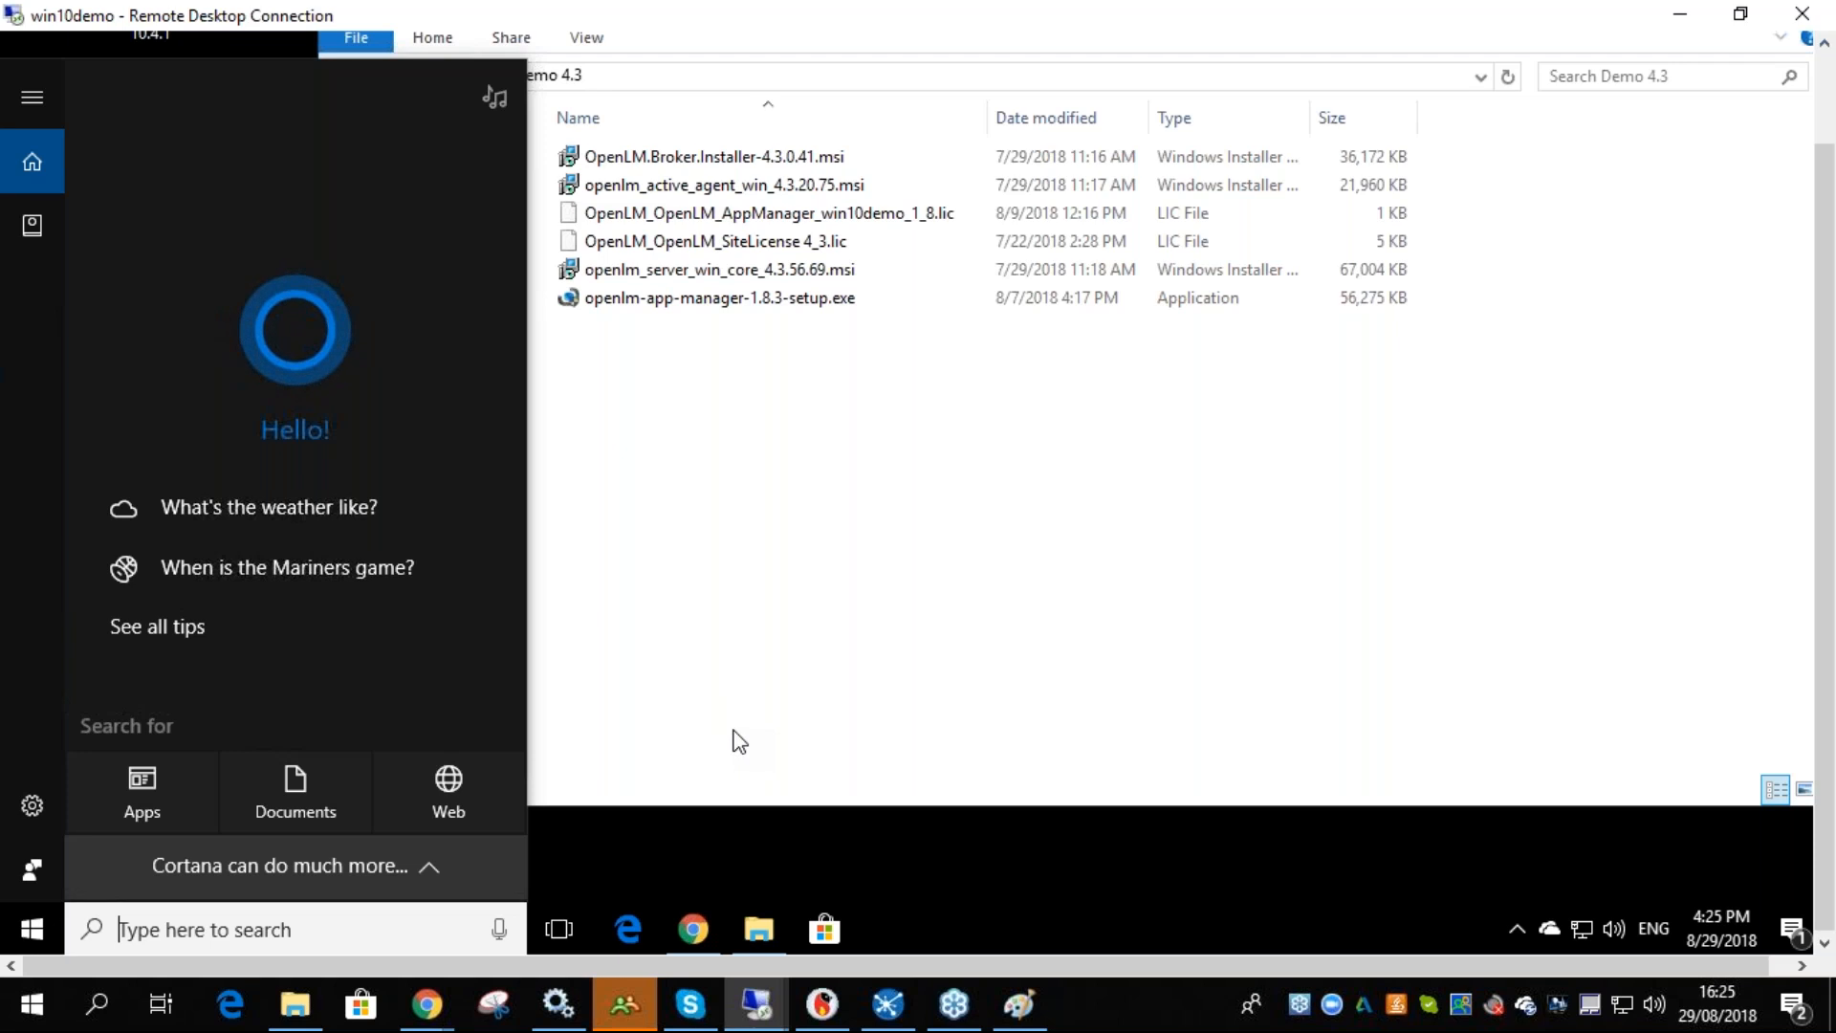
type("server")
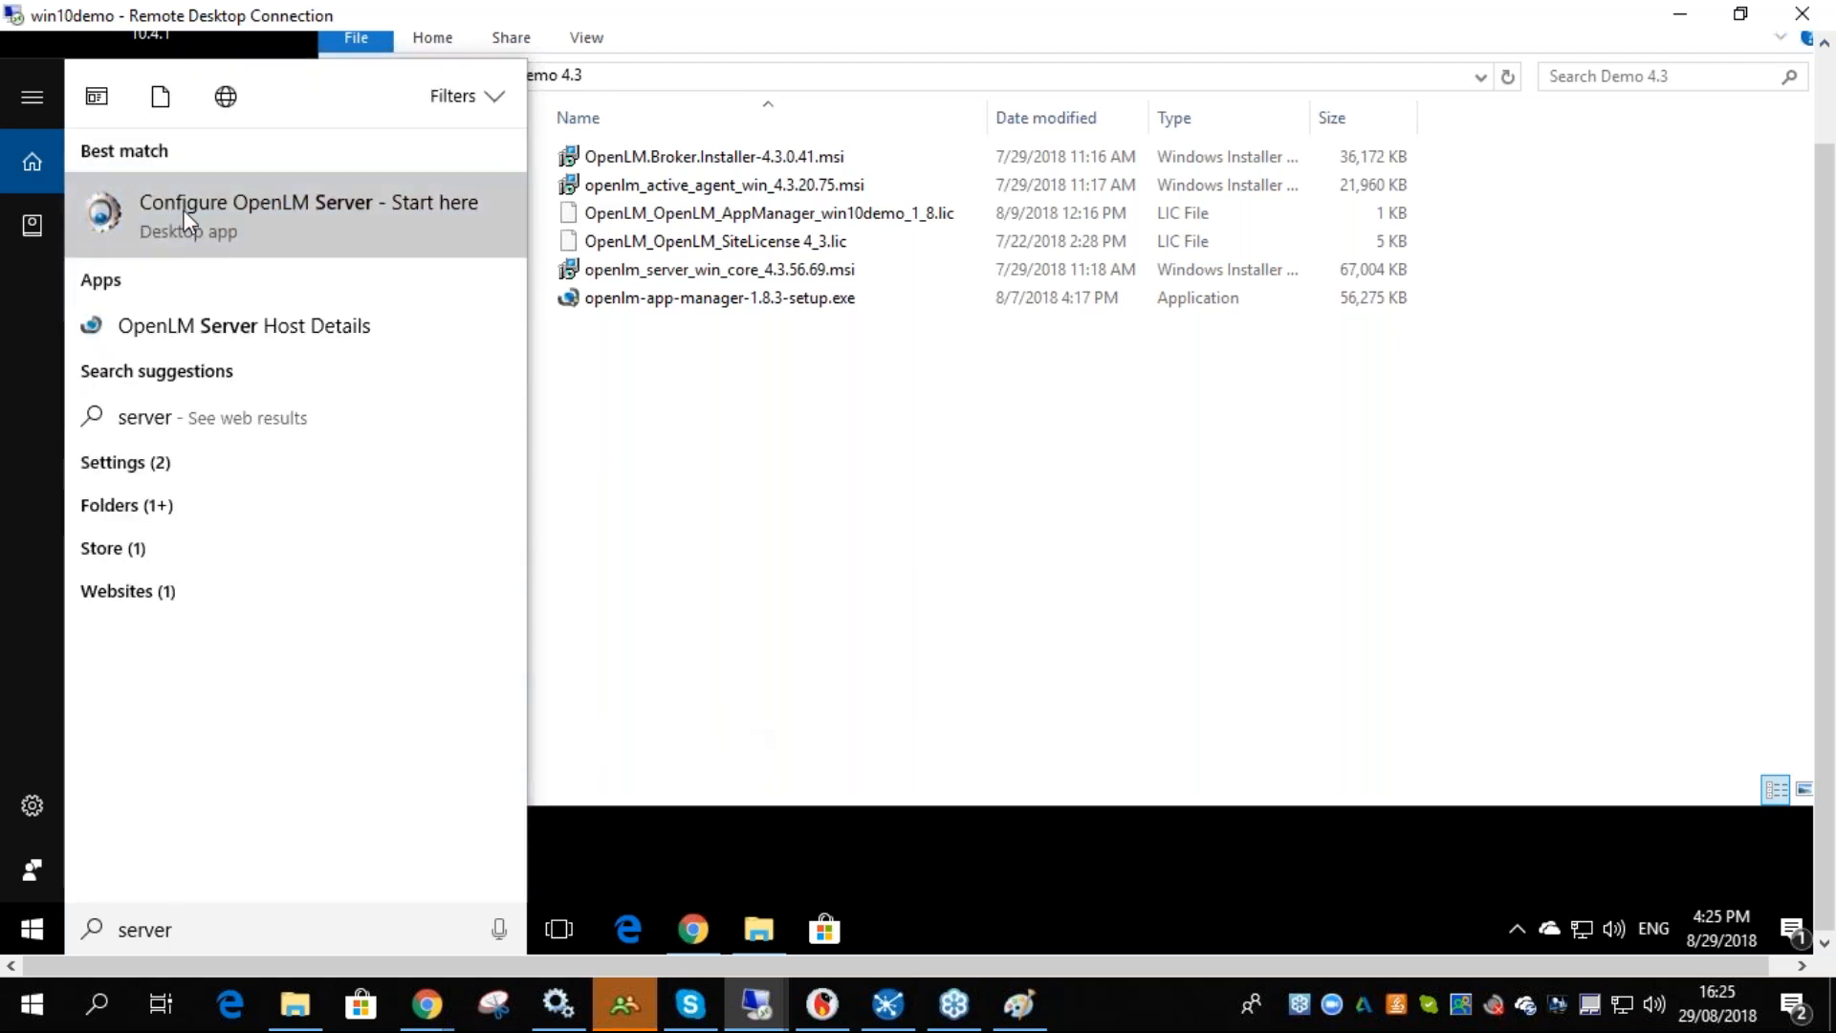
left_click(187, 221)
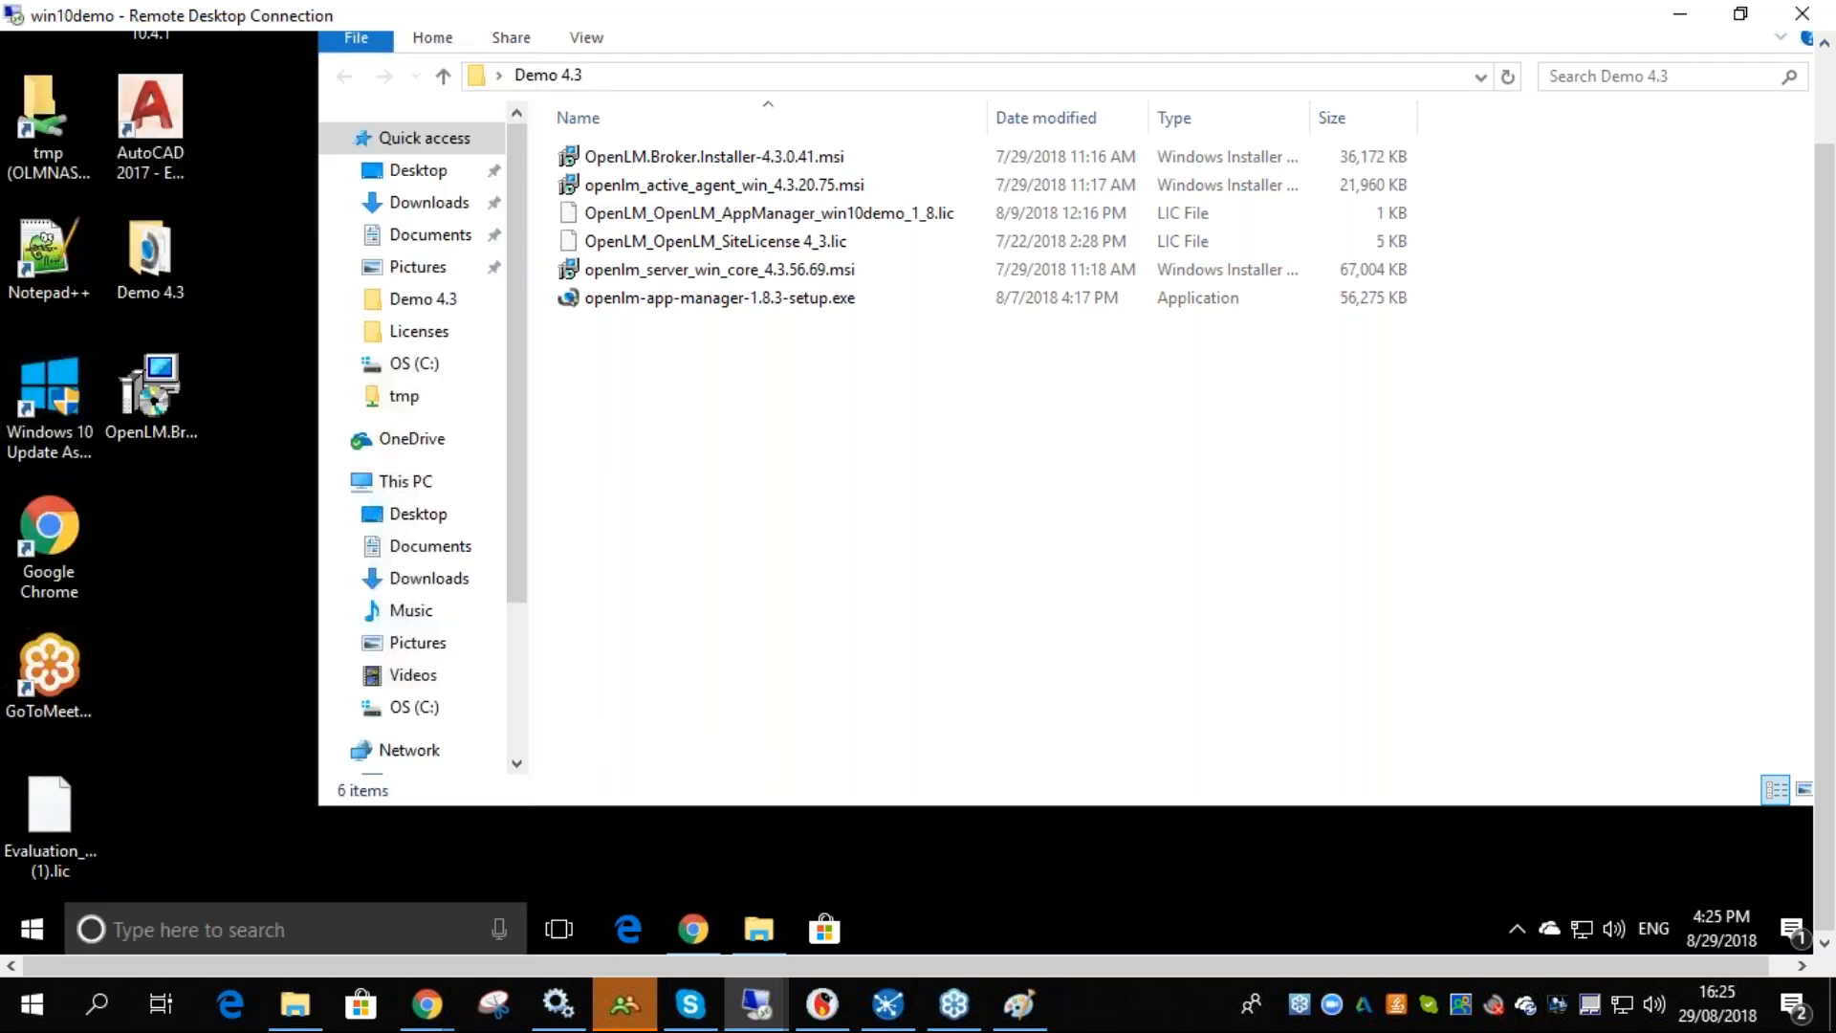
left_click(812, 621)
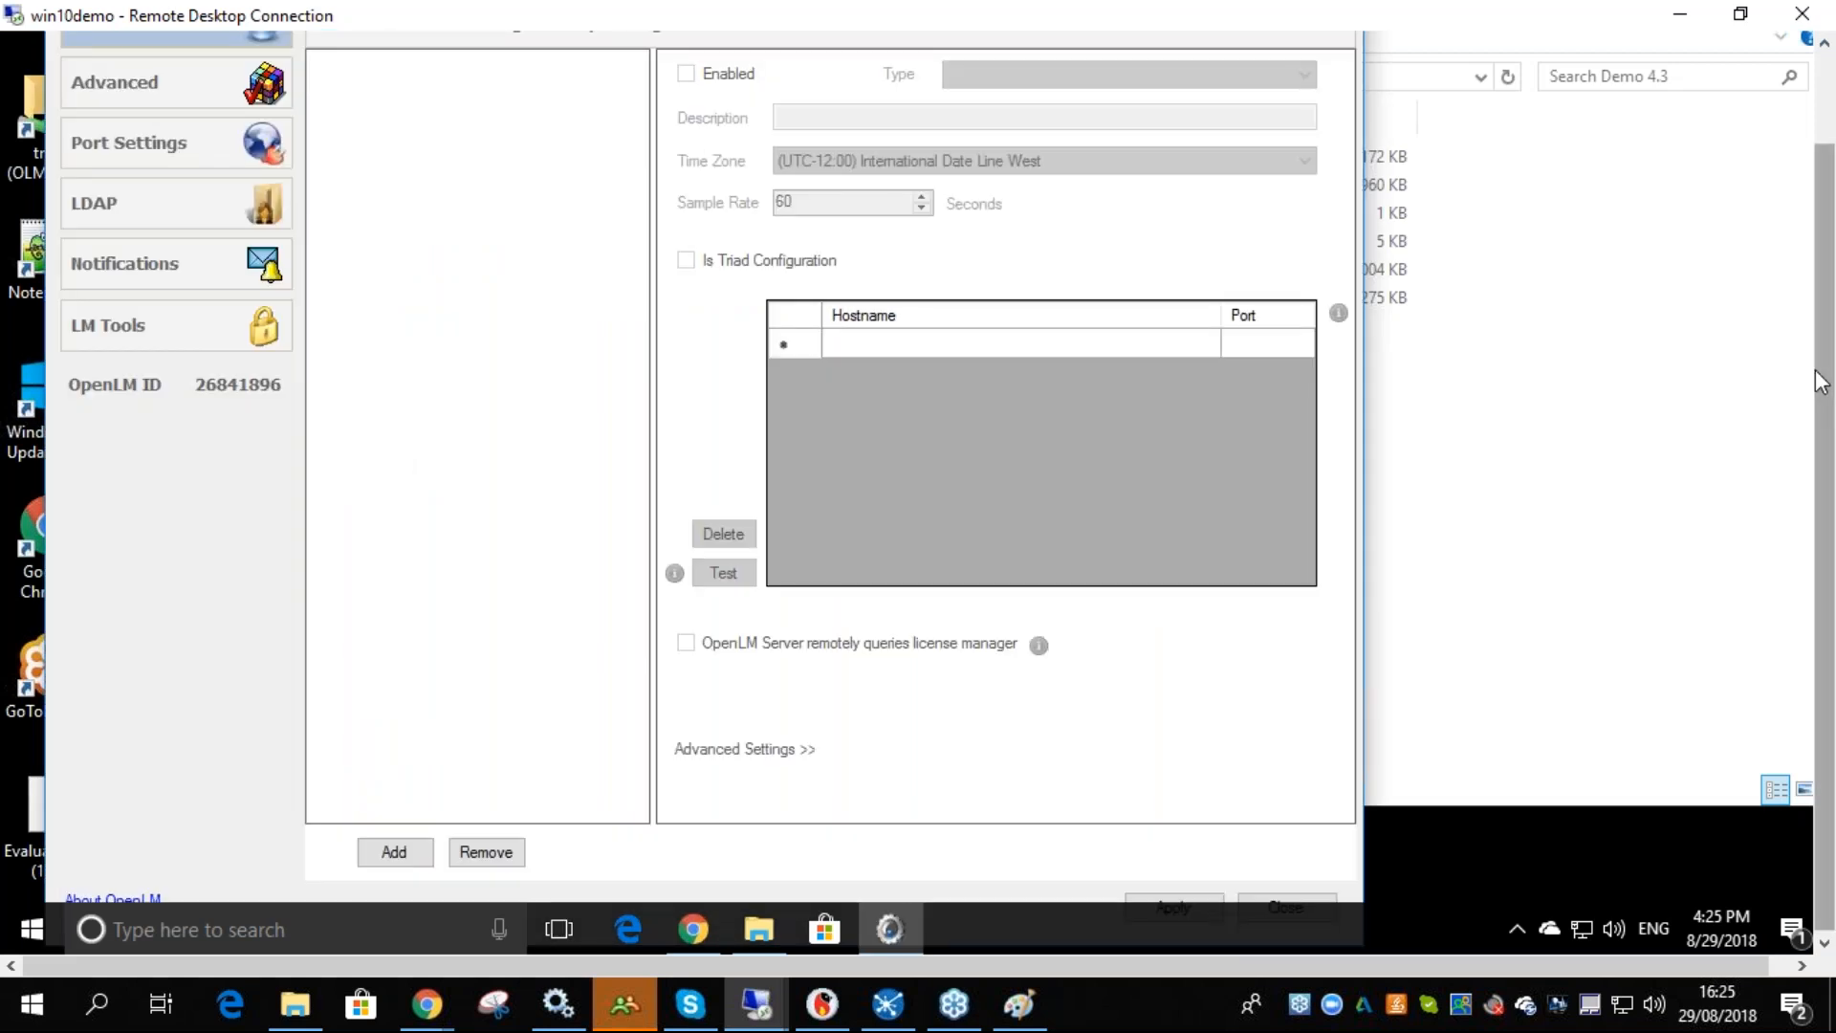
left_click_drag(1817, 370, 1813, 248)
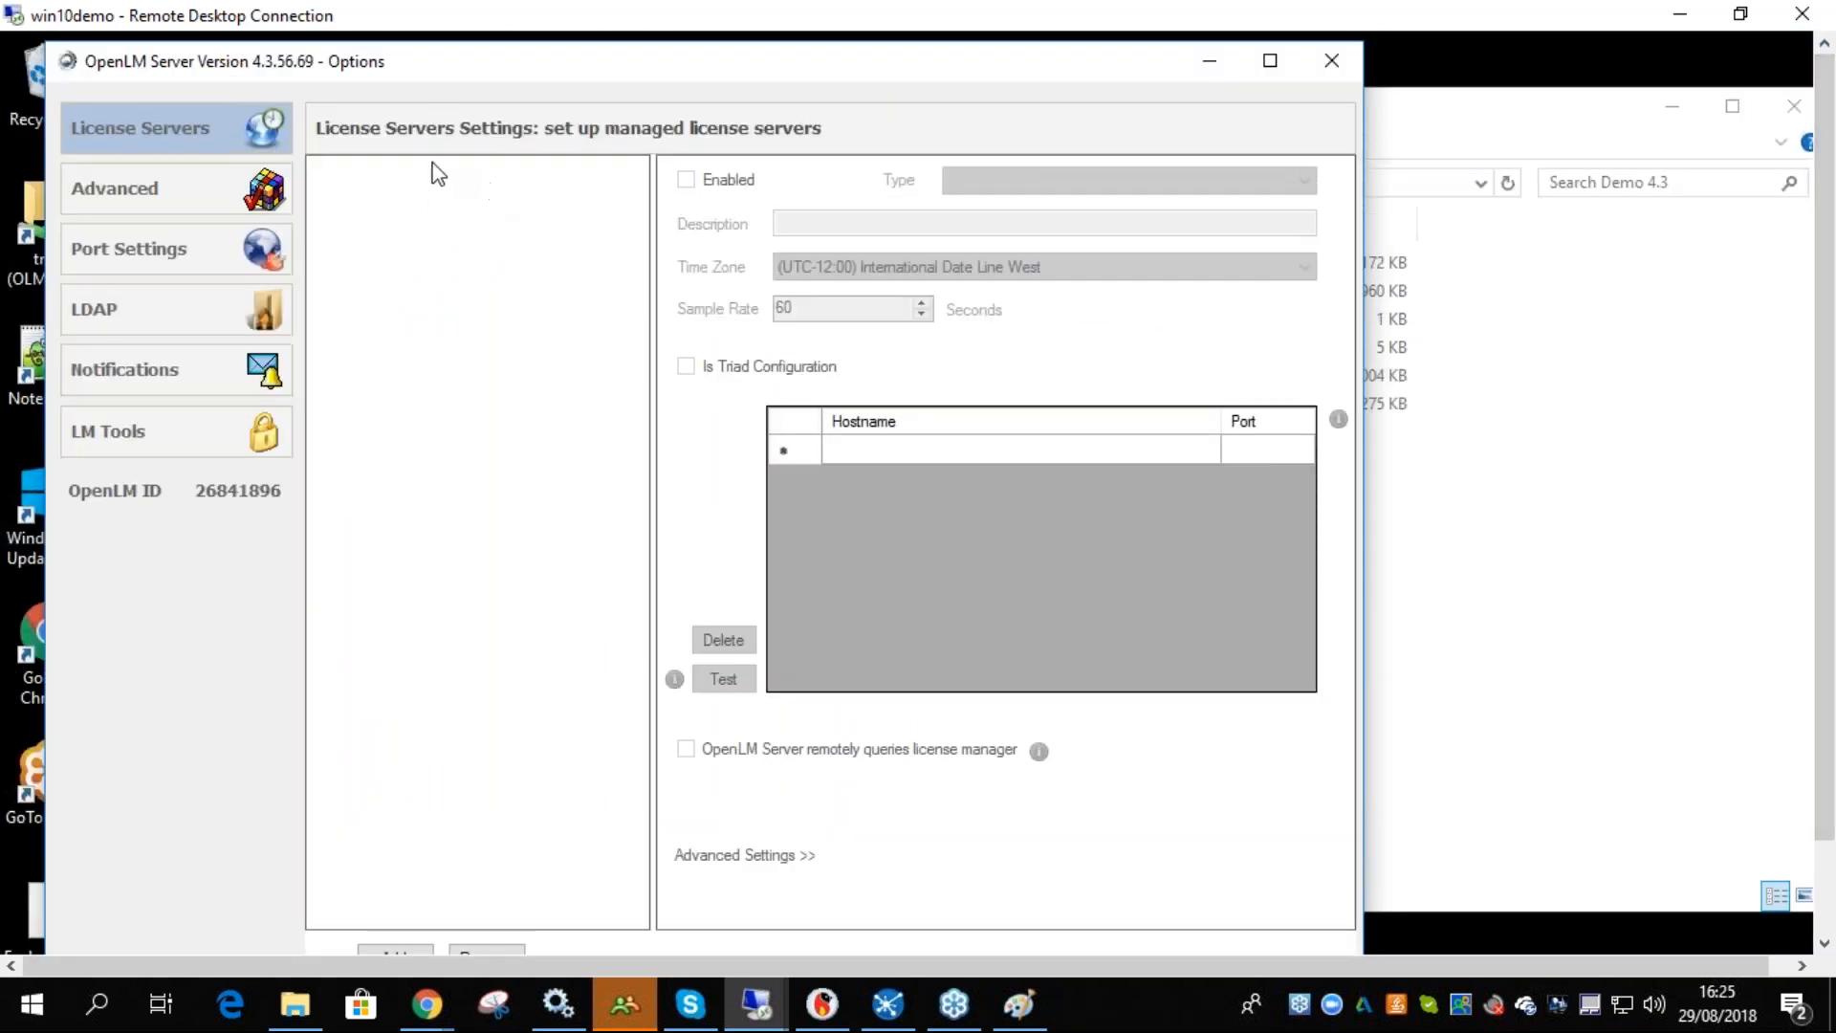
mouse_move(1826, 416)
left_mouse_down()
mouse_move(1833, 525)
mouse_move(1824, 403)
left_mouse_up()
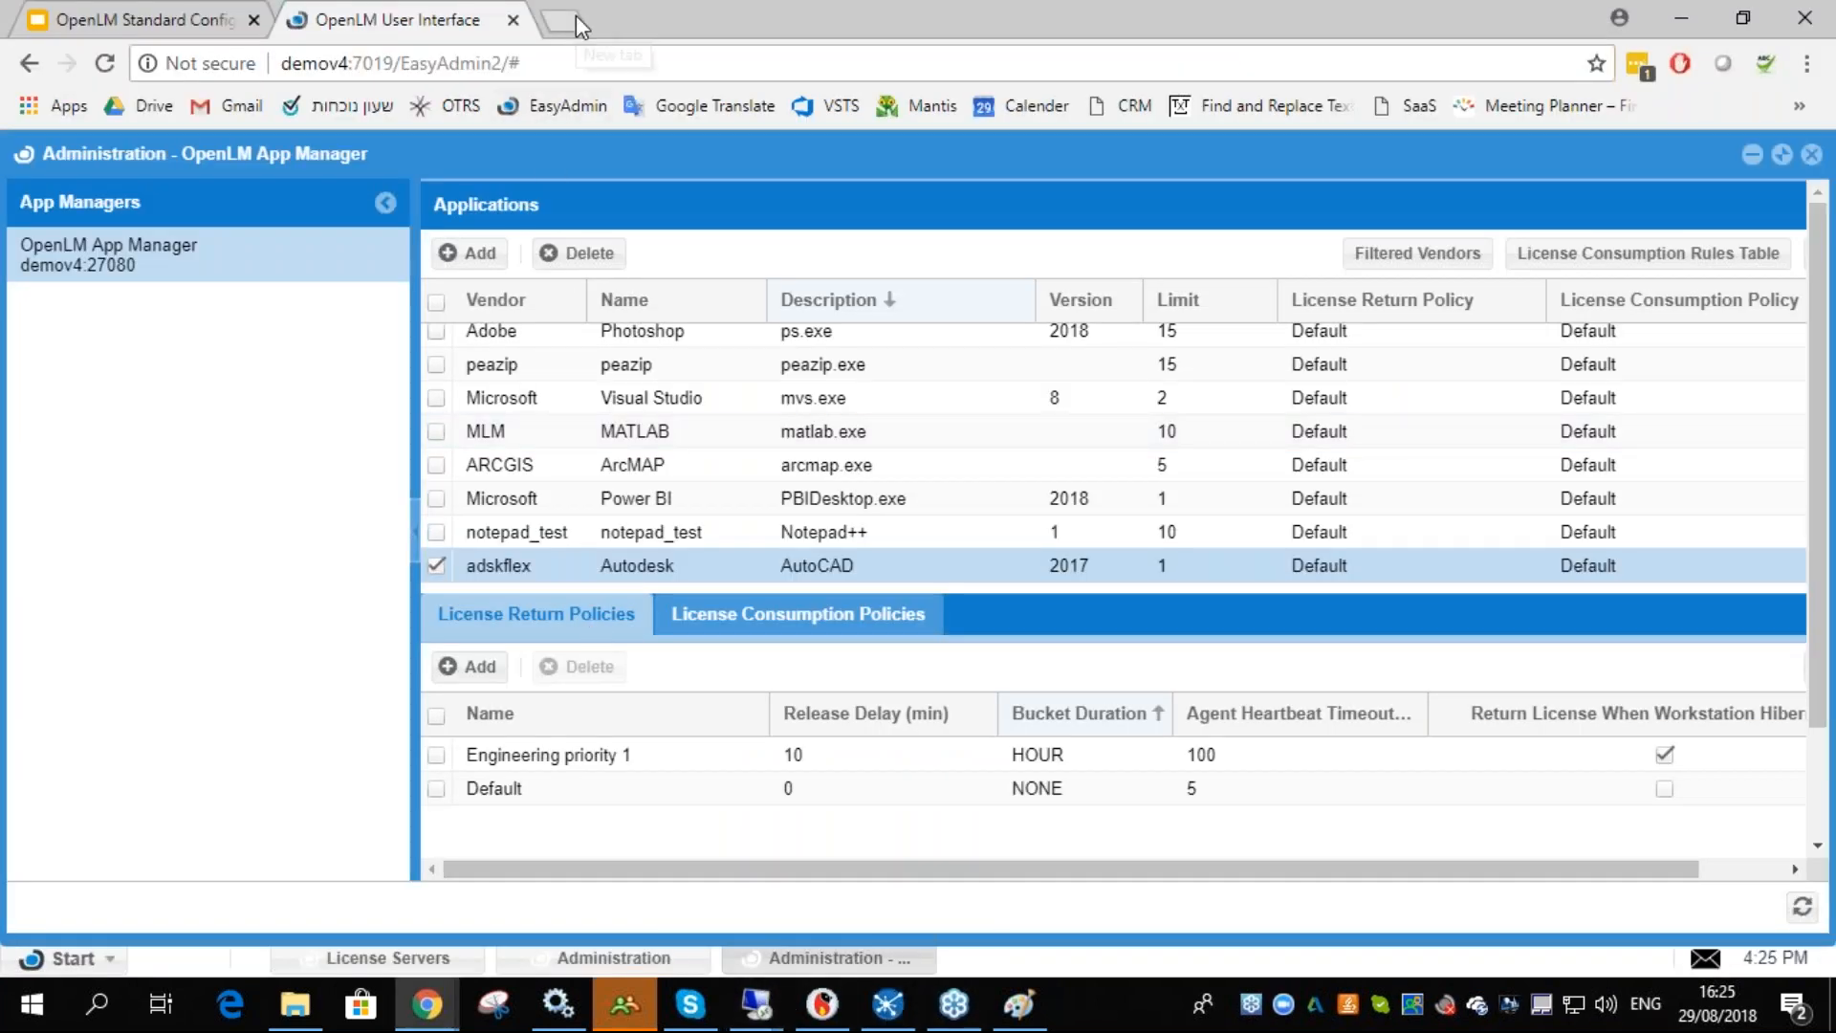
mouse_move(755, 1004)
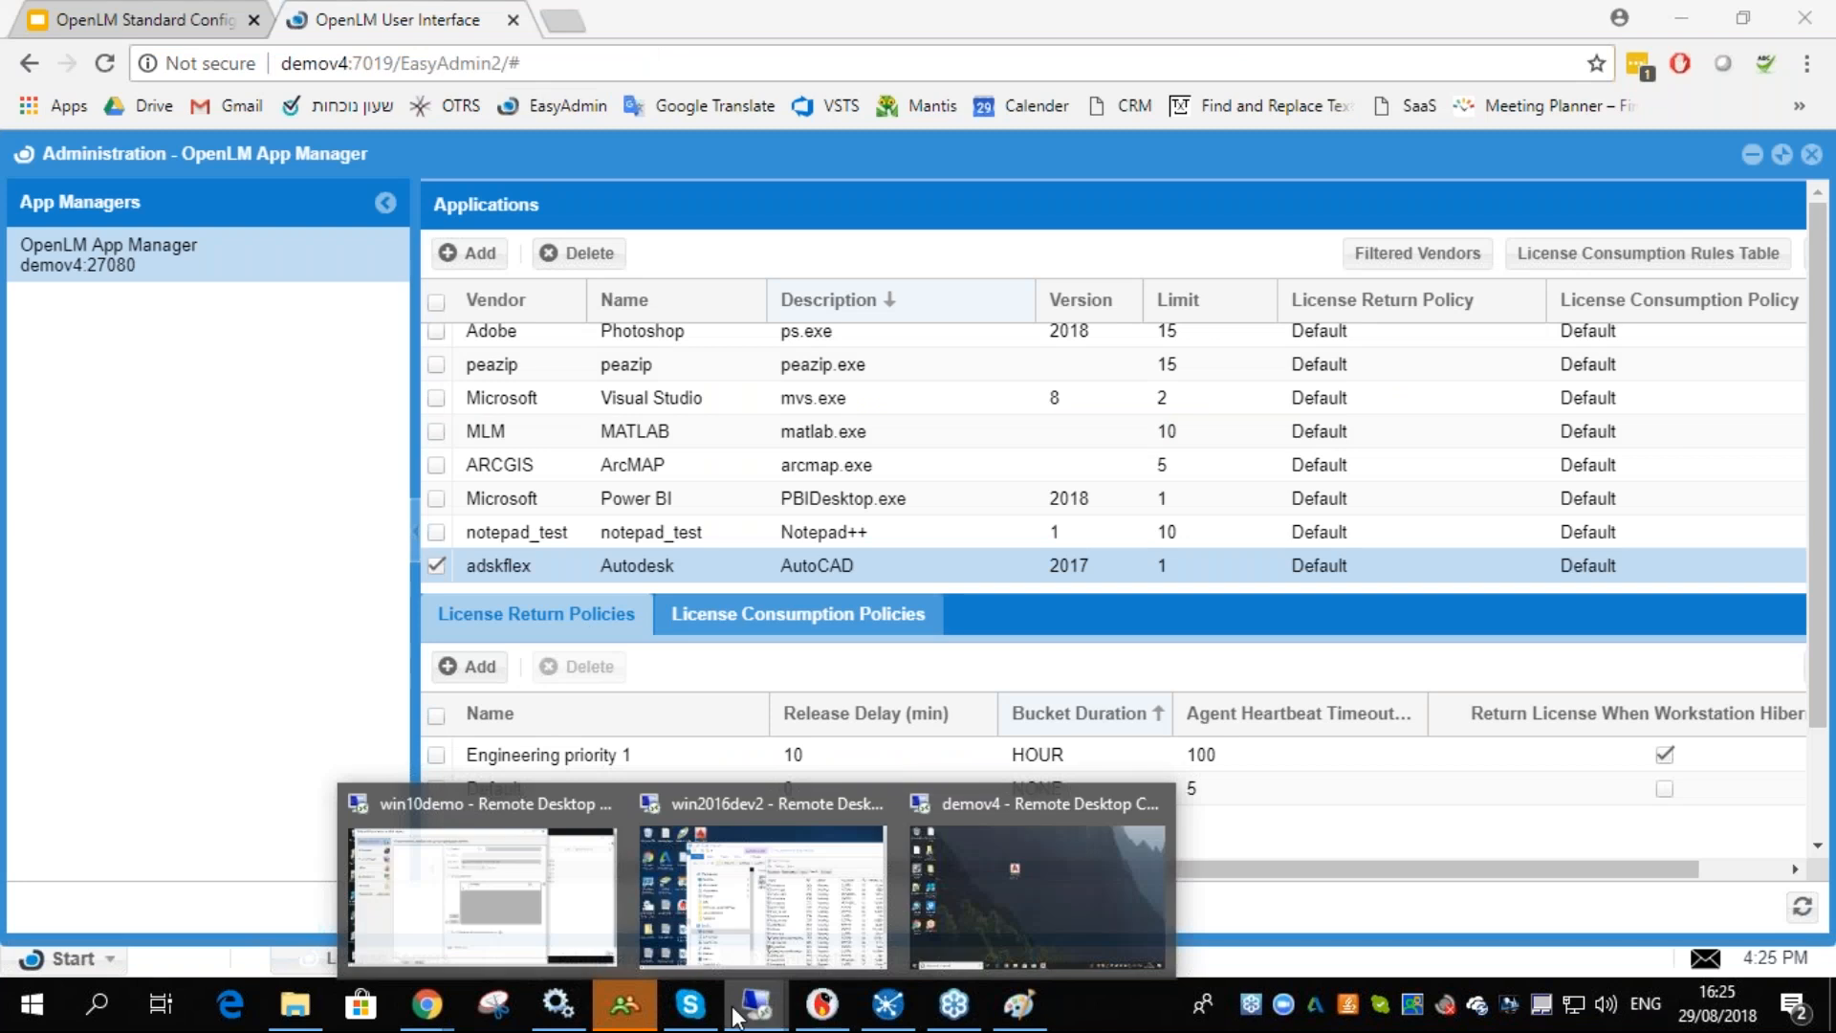
- Switch to the win10demo remote session and bring up the OpenLM User Interface administration page
left_click(480, 894)
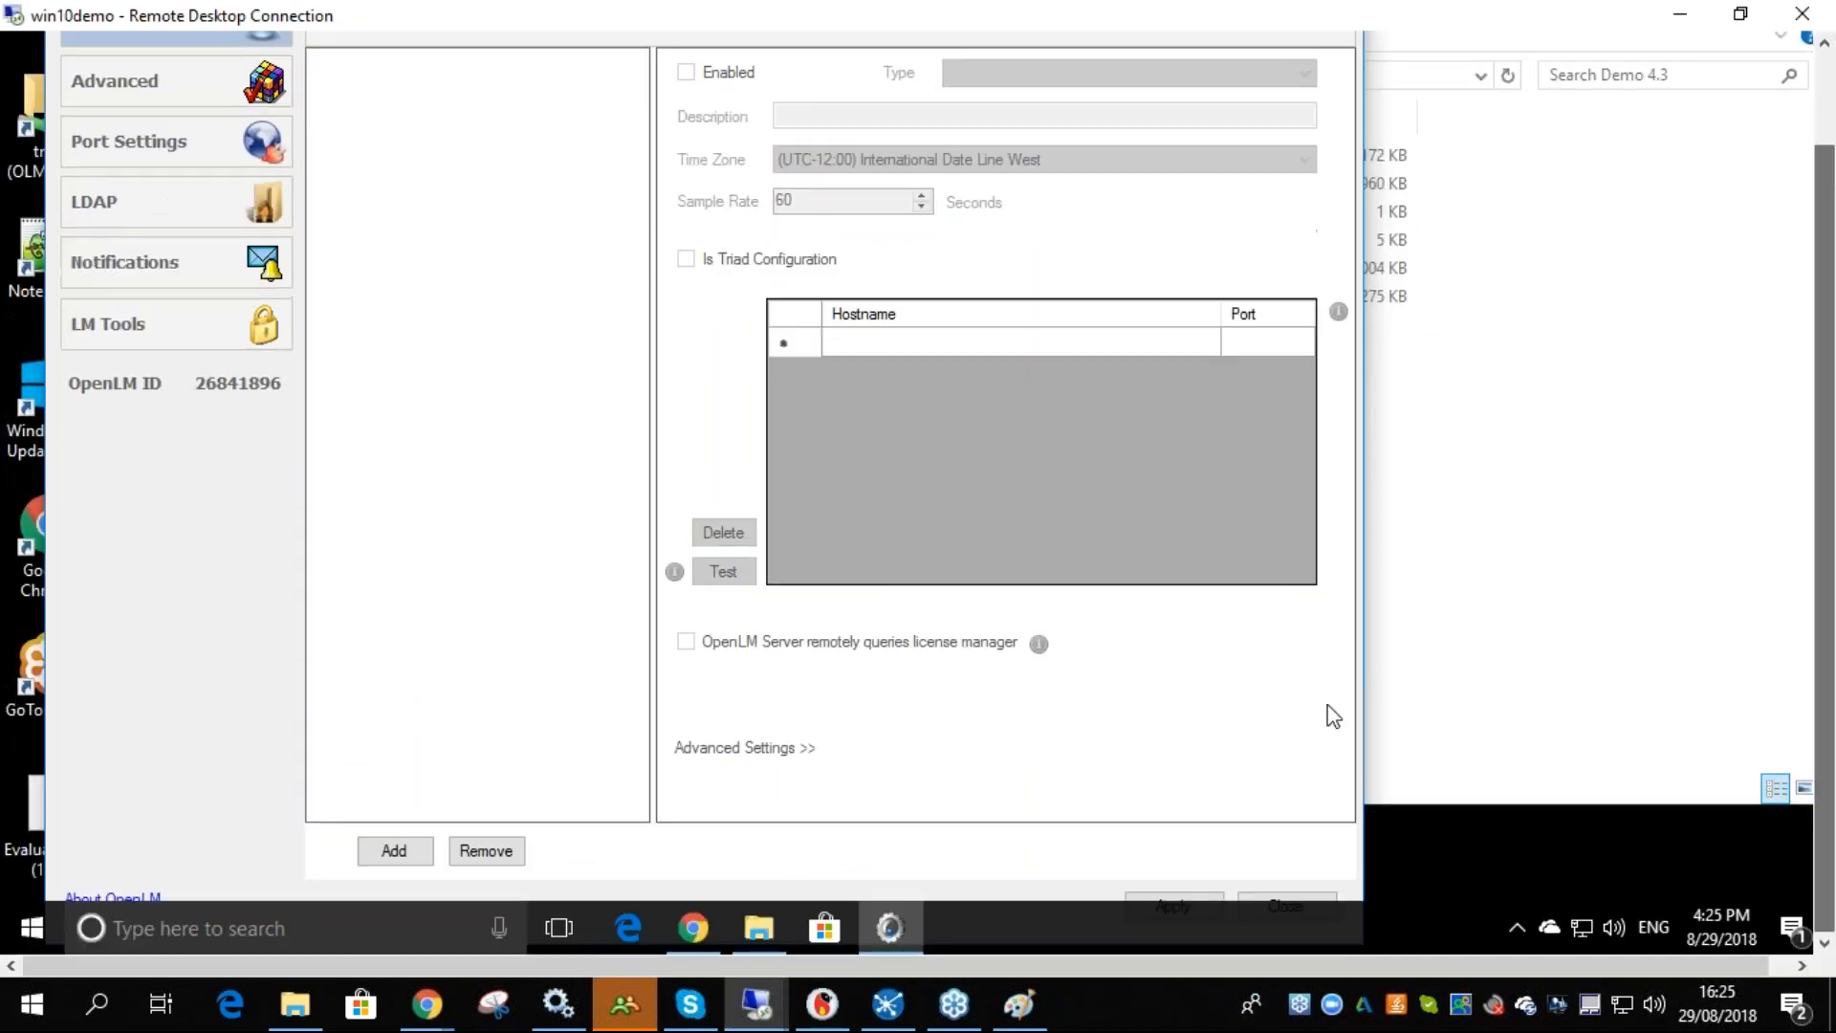
left_click(685, 933)
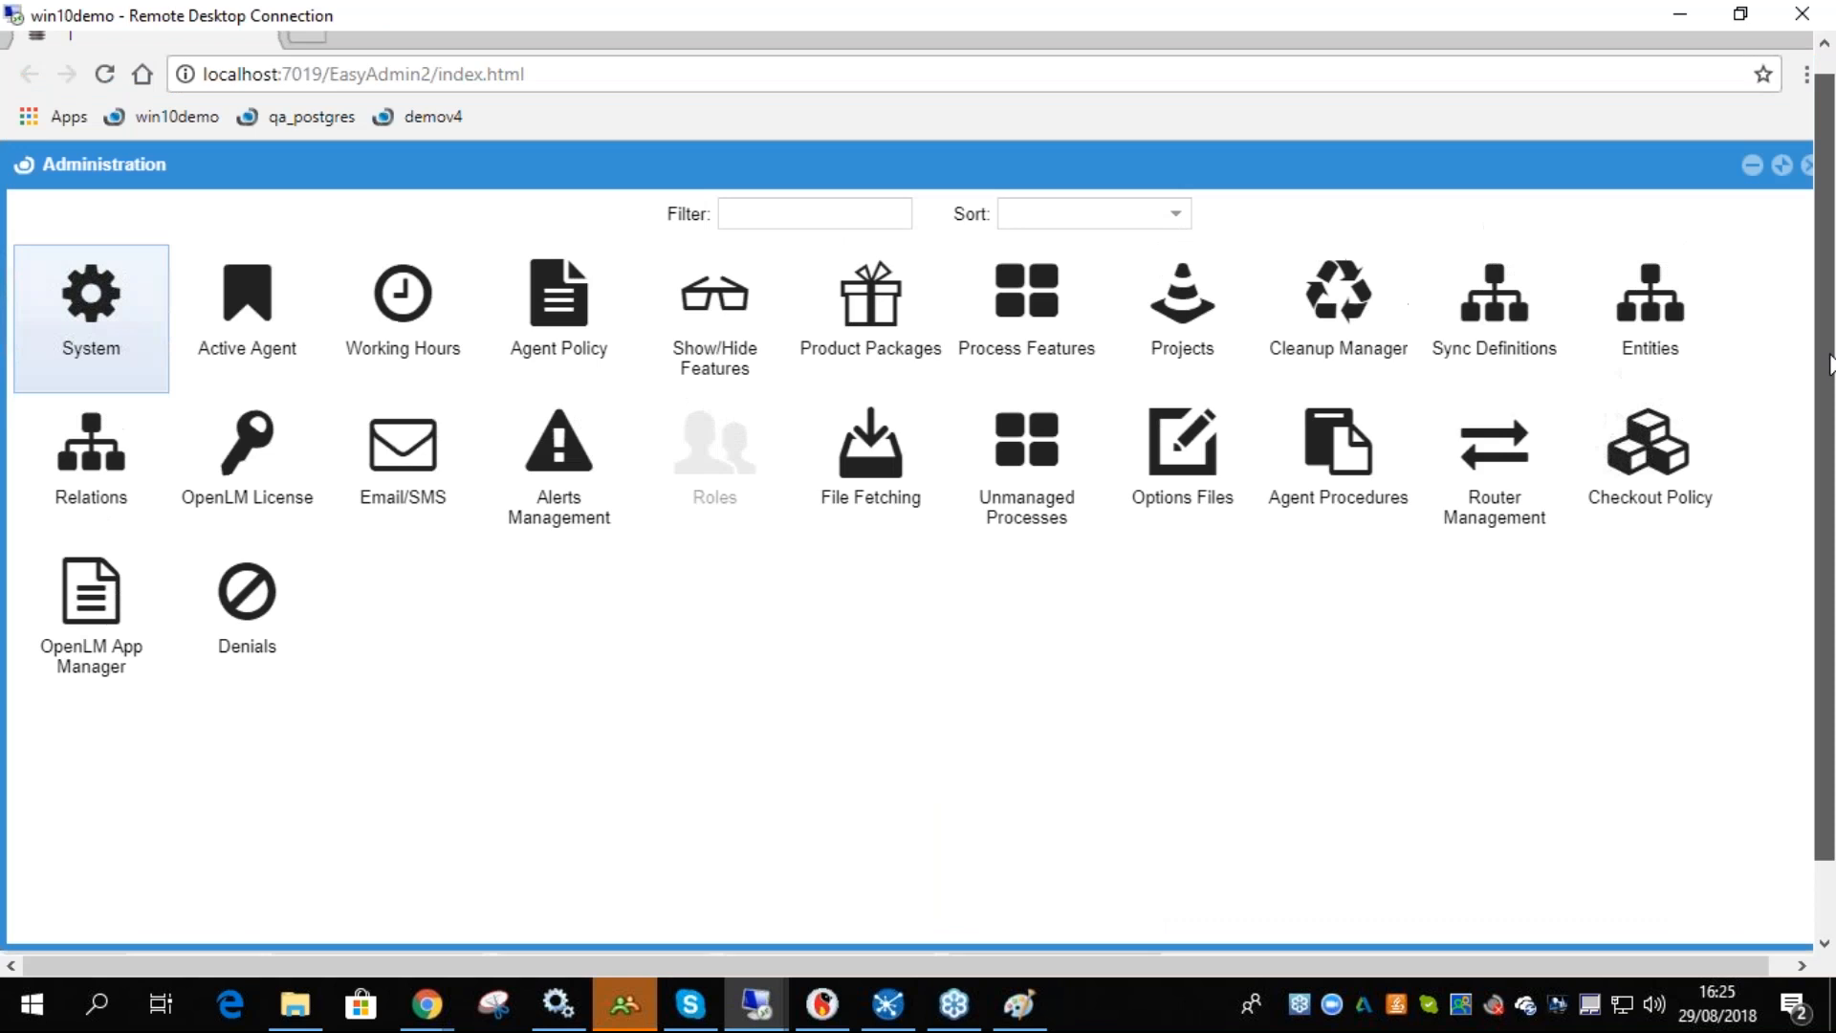
double_click(239, 83)
left_click_drag(283, 83, 611, 87)
left_click(313, 85)
left_click(465, 83)
left_click(600, 91)
left_click_drag(1823, 575, 1822, 722)
- Browse the Start menu's OpenLM program folder on win10demo
left_click(43, 923)
scroll(231, 654, "down", 10)
scroll(231, 654, "down", 5)
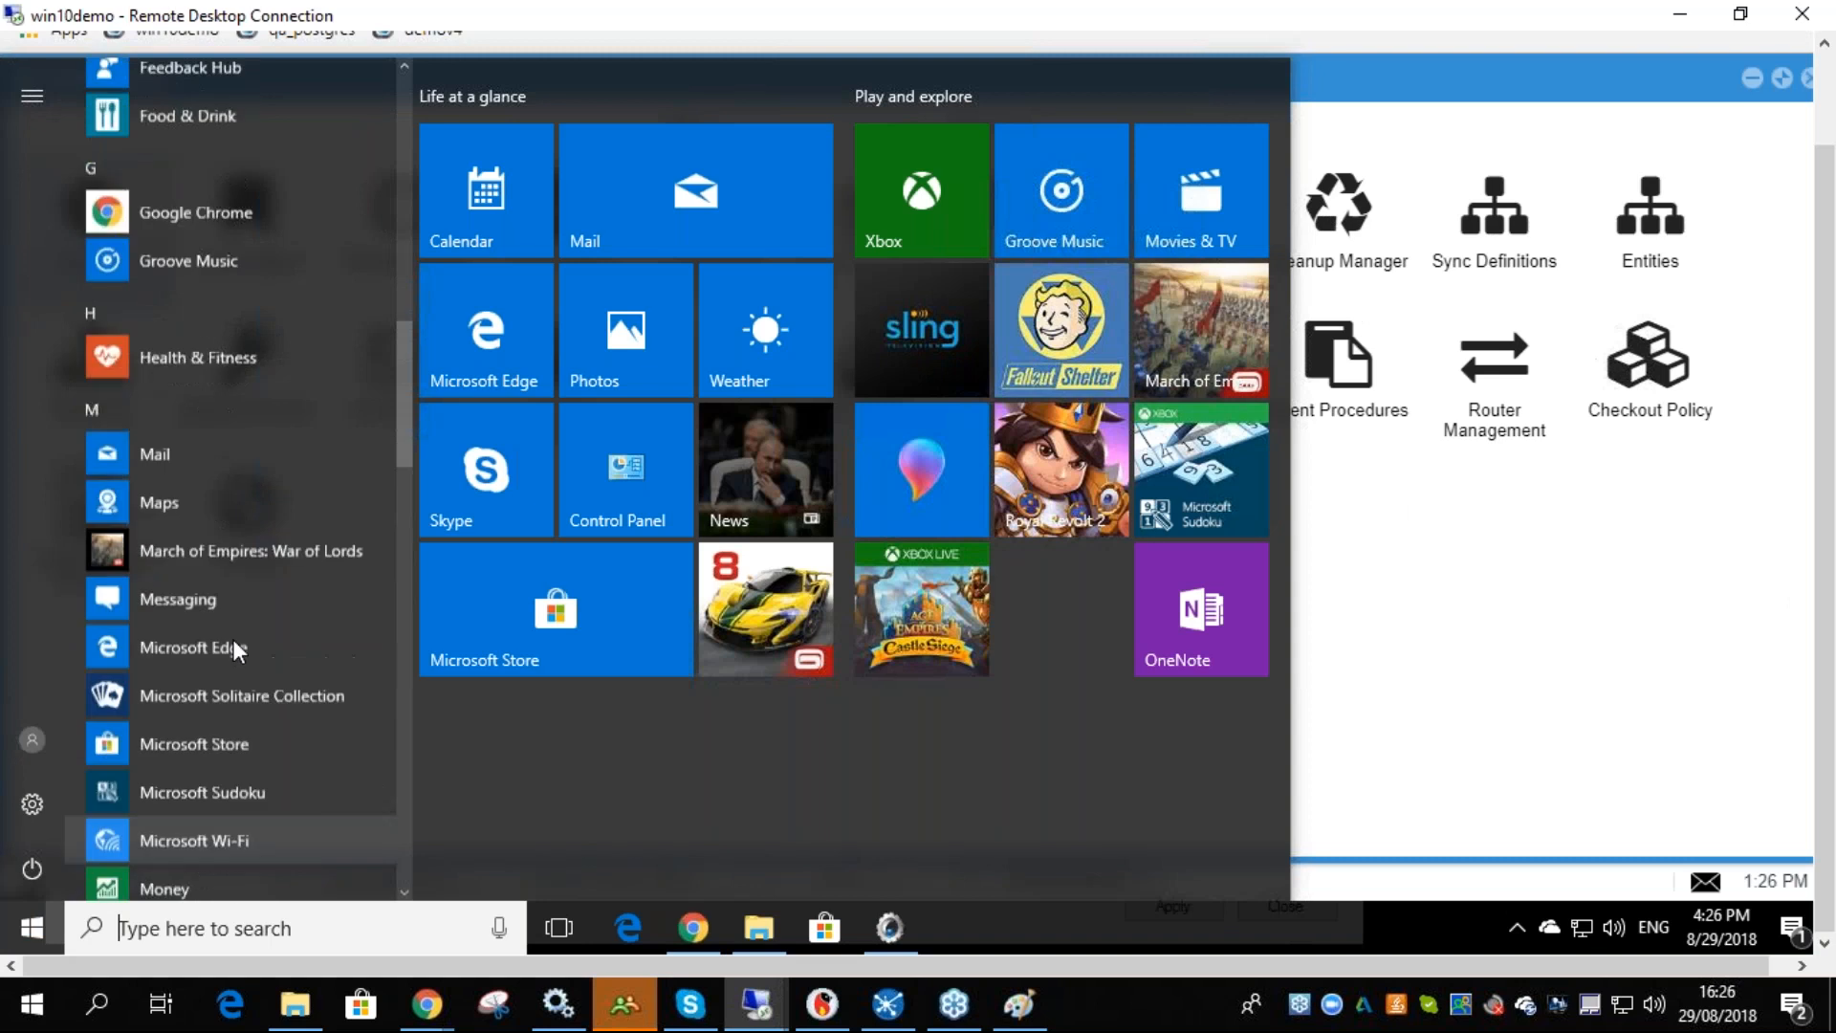
scroll(232, 638, "up", 7)
scroll(218, 442, "down", 6)
scroll(217, 469, "down", 6)
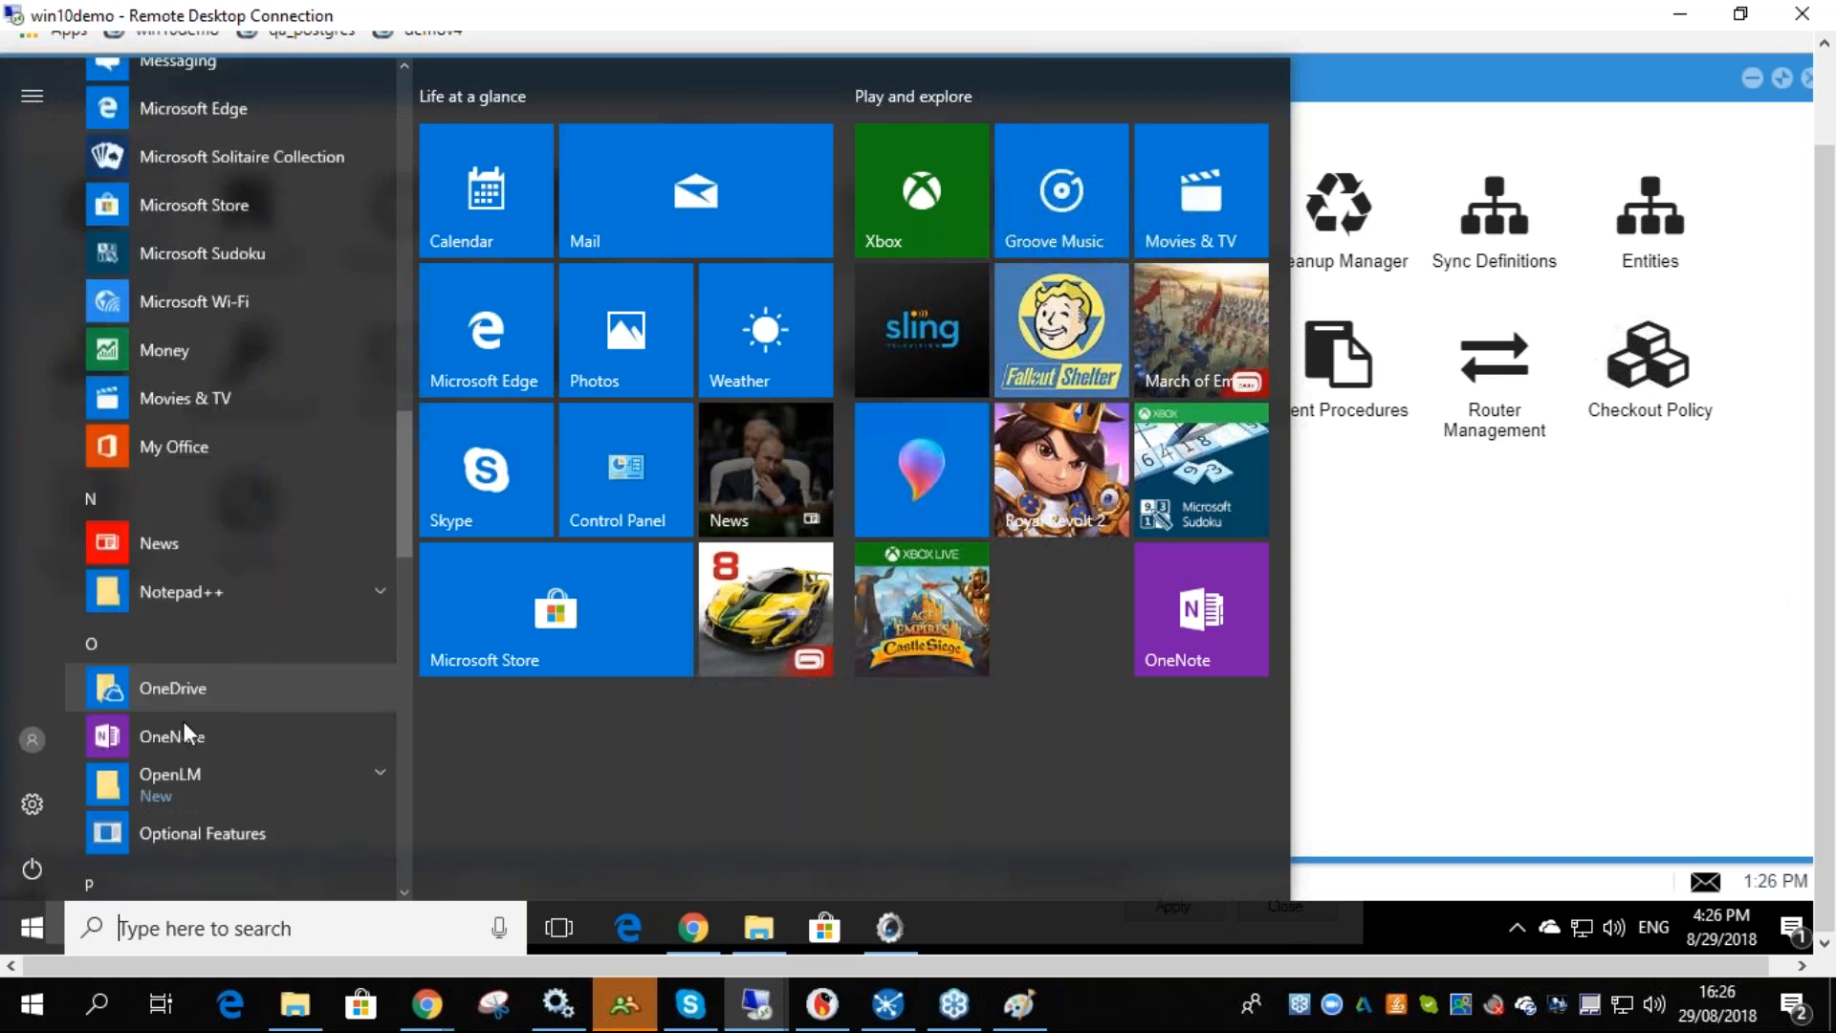
scroll(181, 483, "down", 3)
left_click(176, 470)
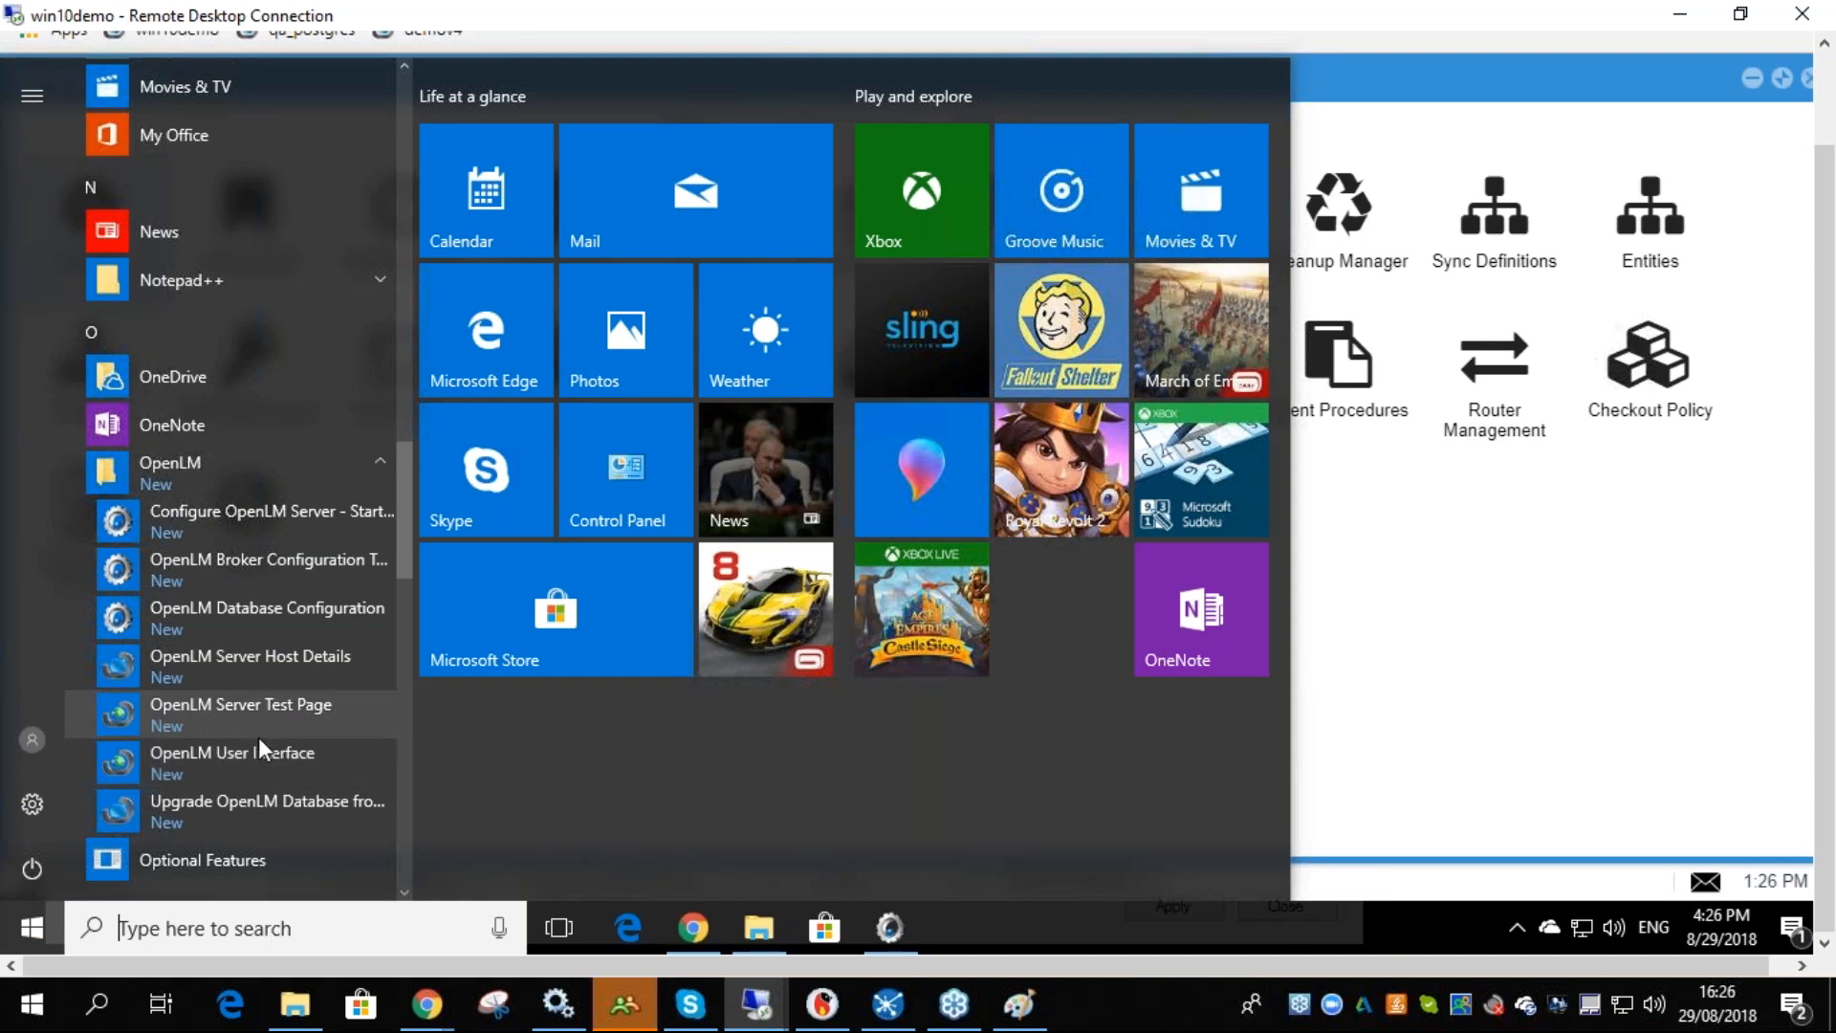
left_click(1387, 514)
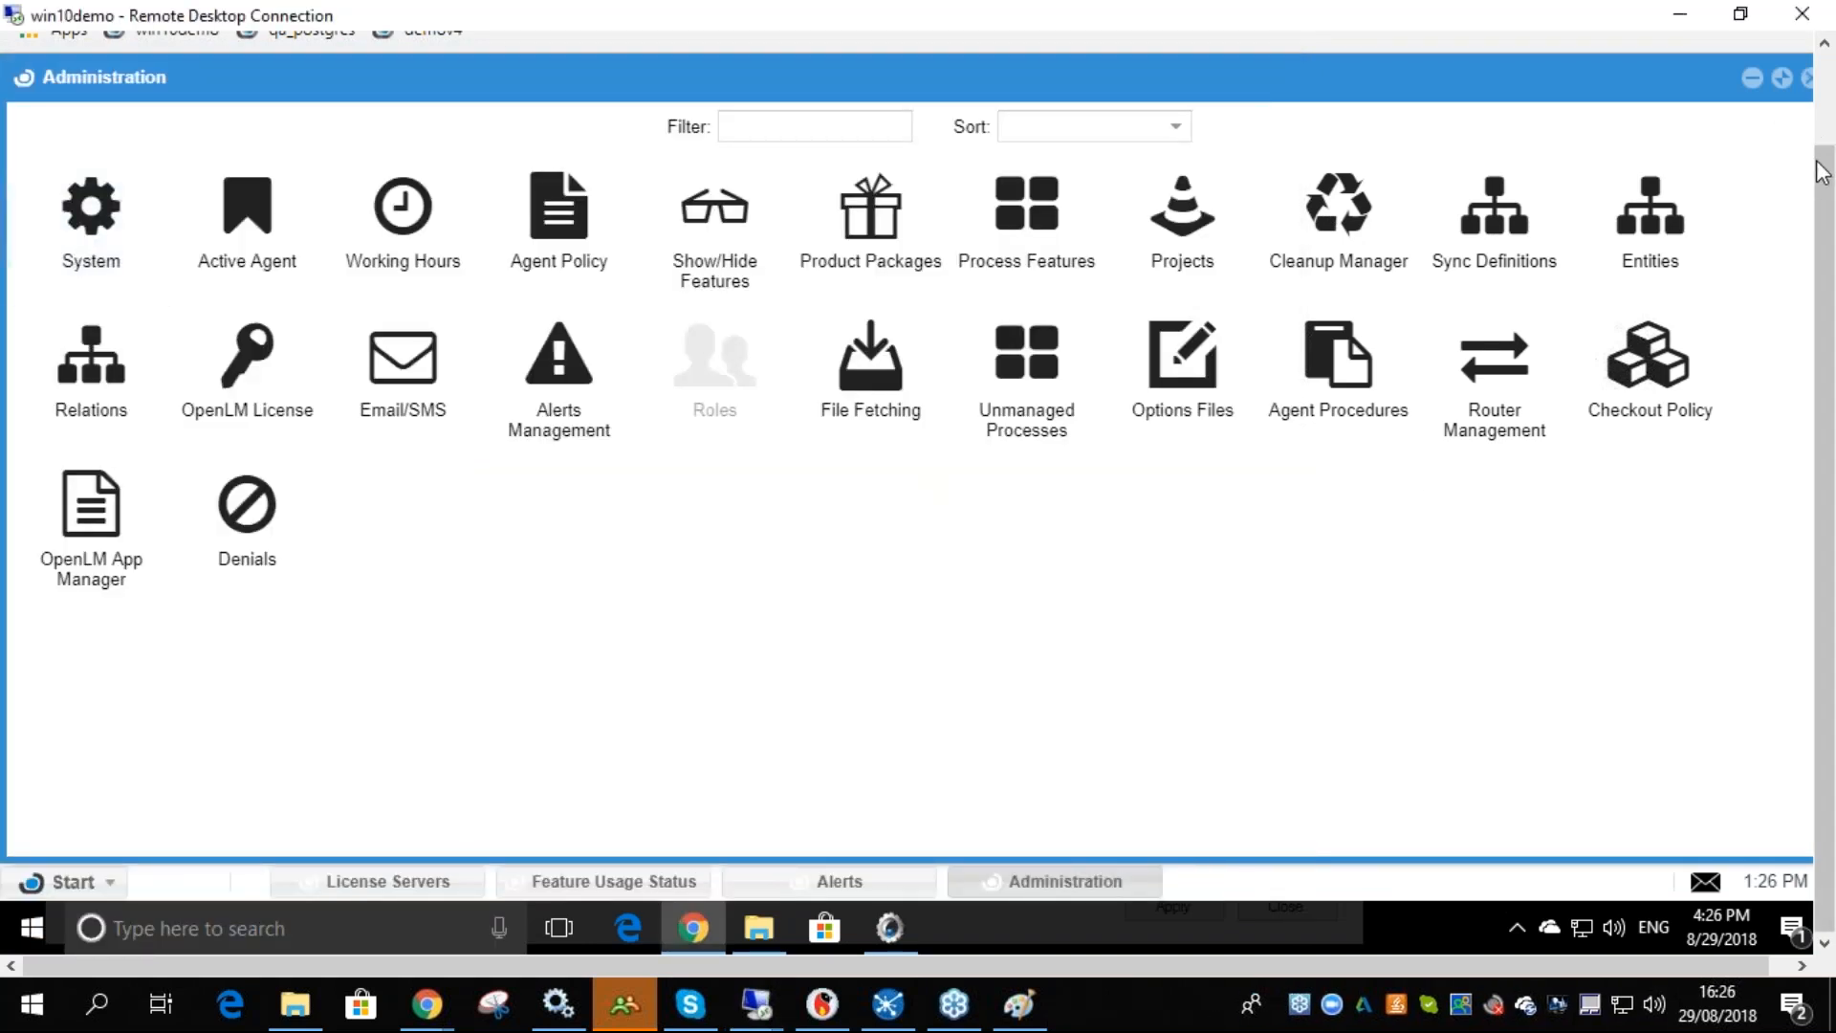
- Approve the 27080@win10demo OpenLM App Manager license server with the description App Manager
left_click_drag(1821, 172, 1822, 112)
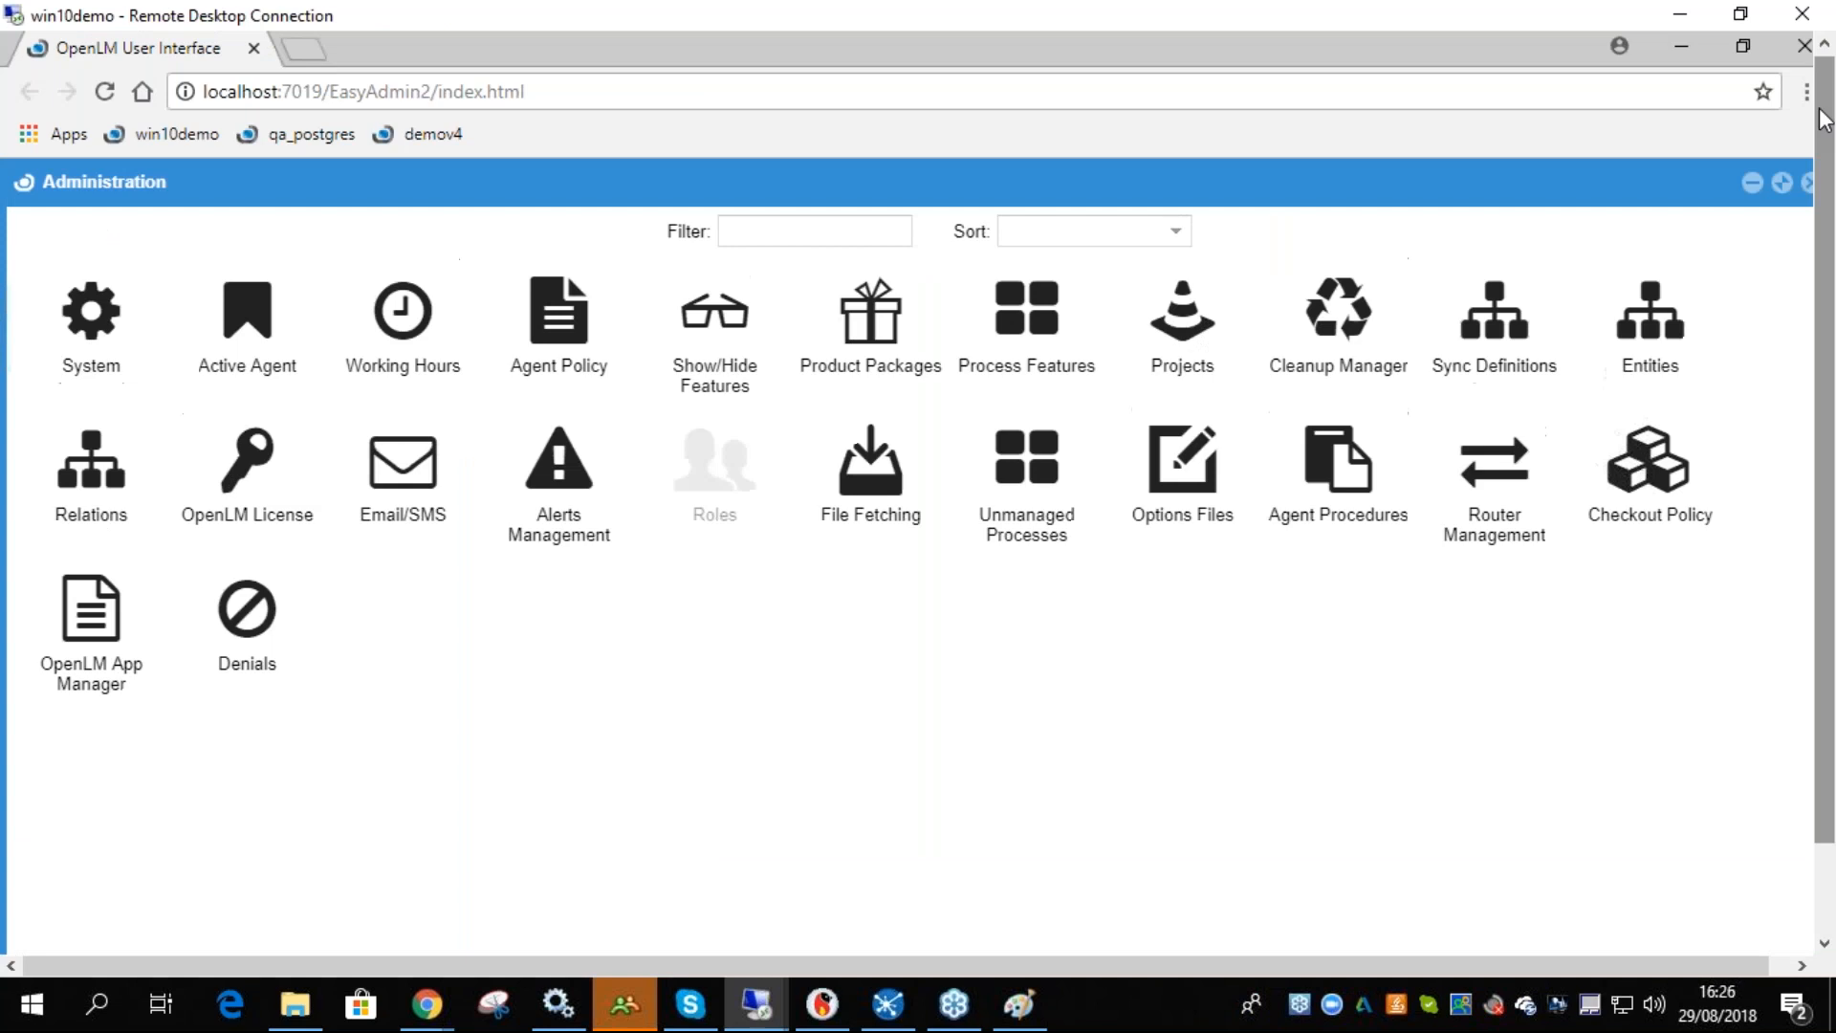
left_click(1807, 183)
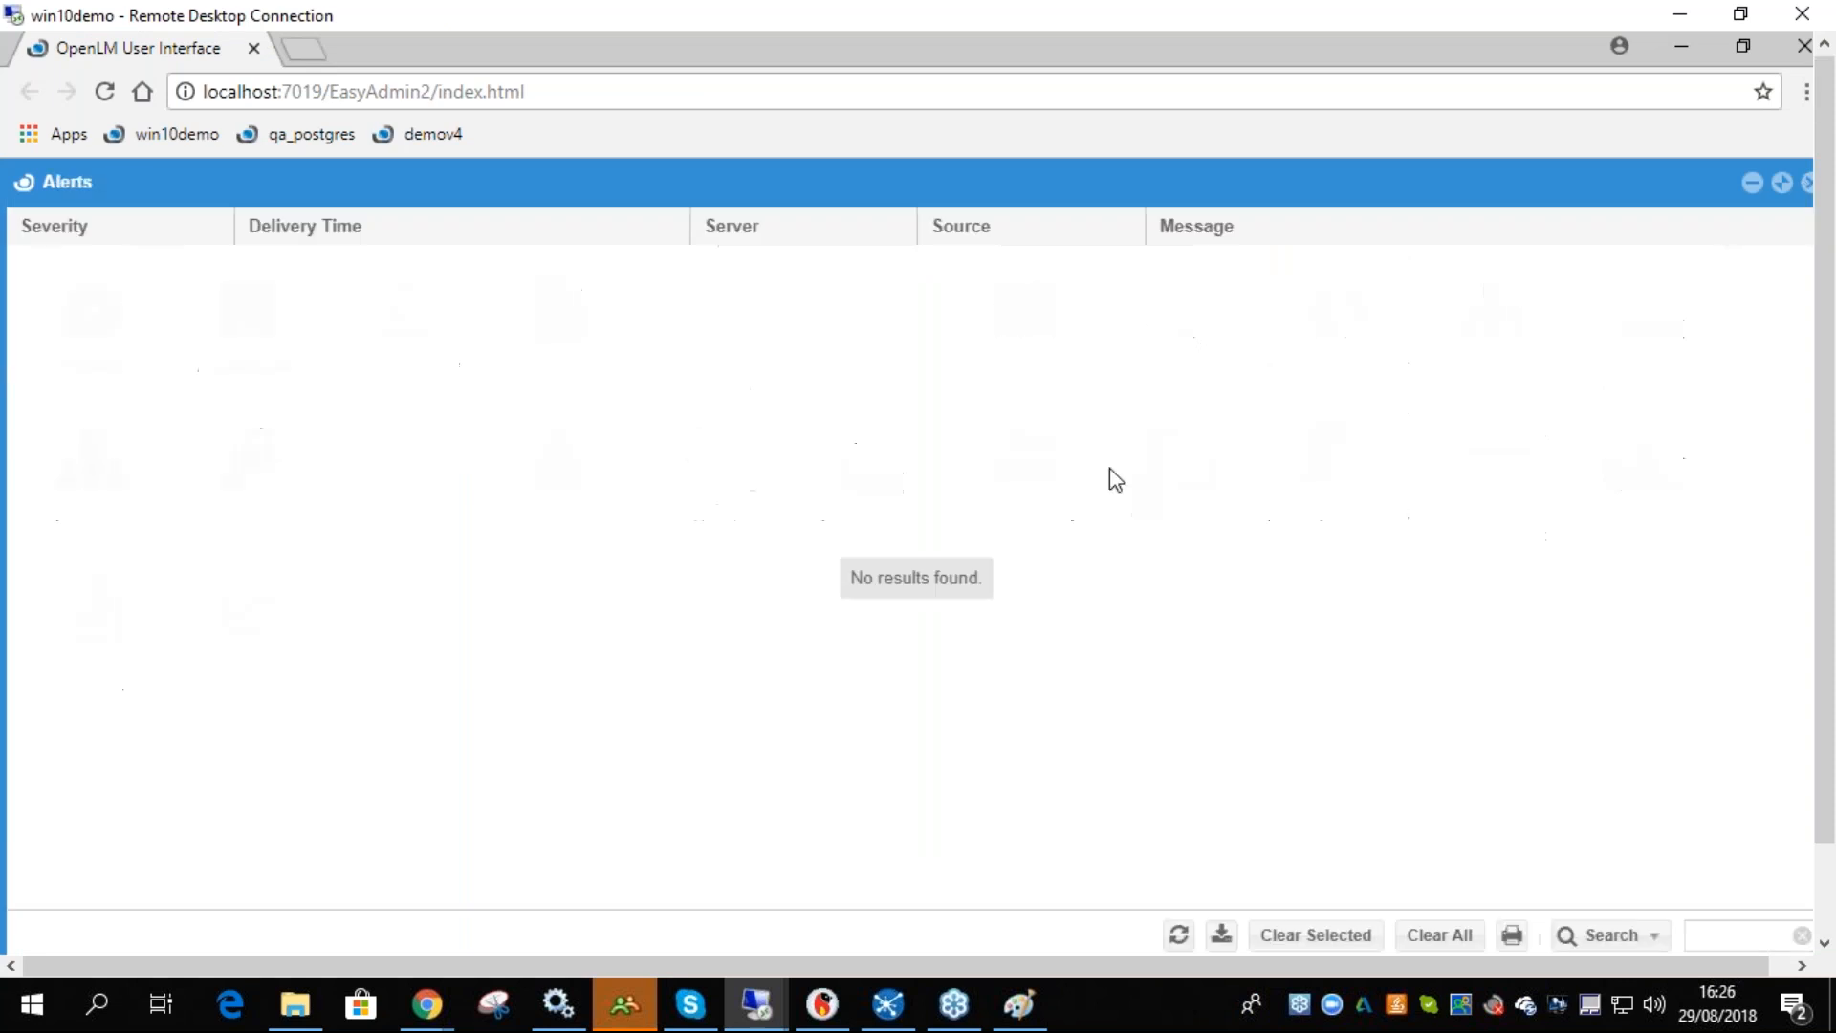
left_click(1807, 185)
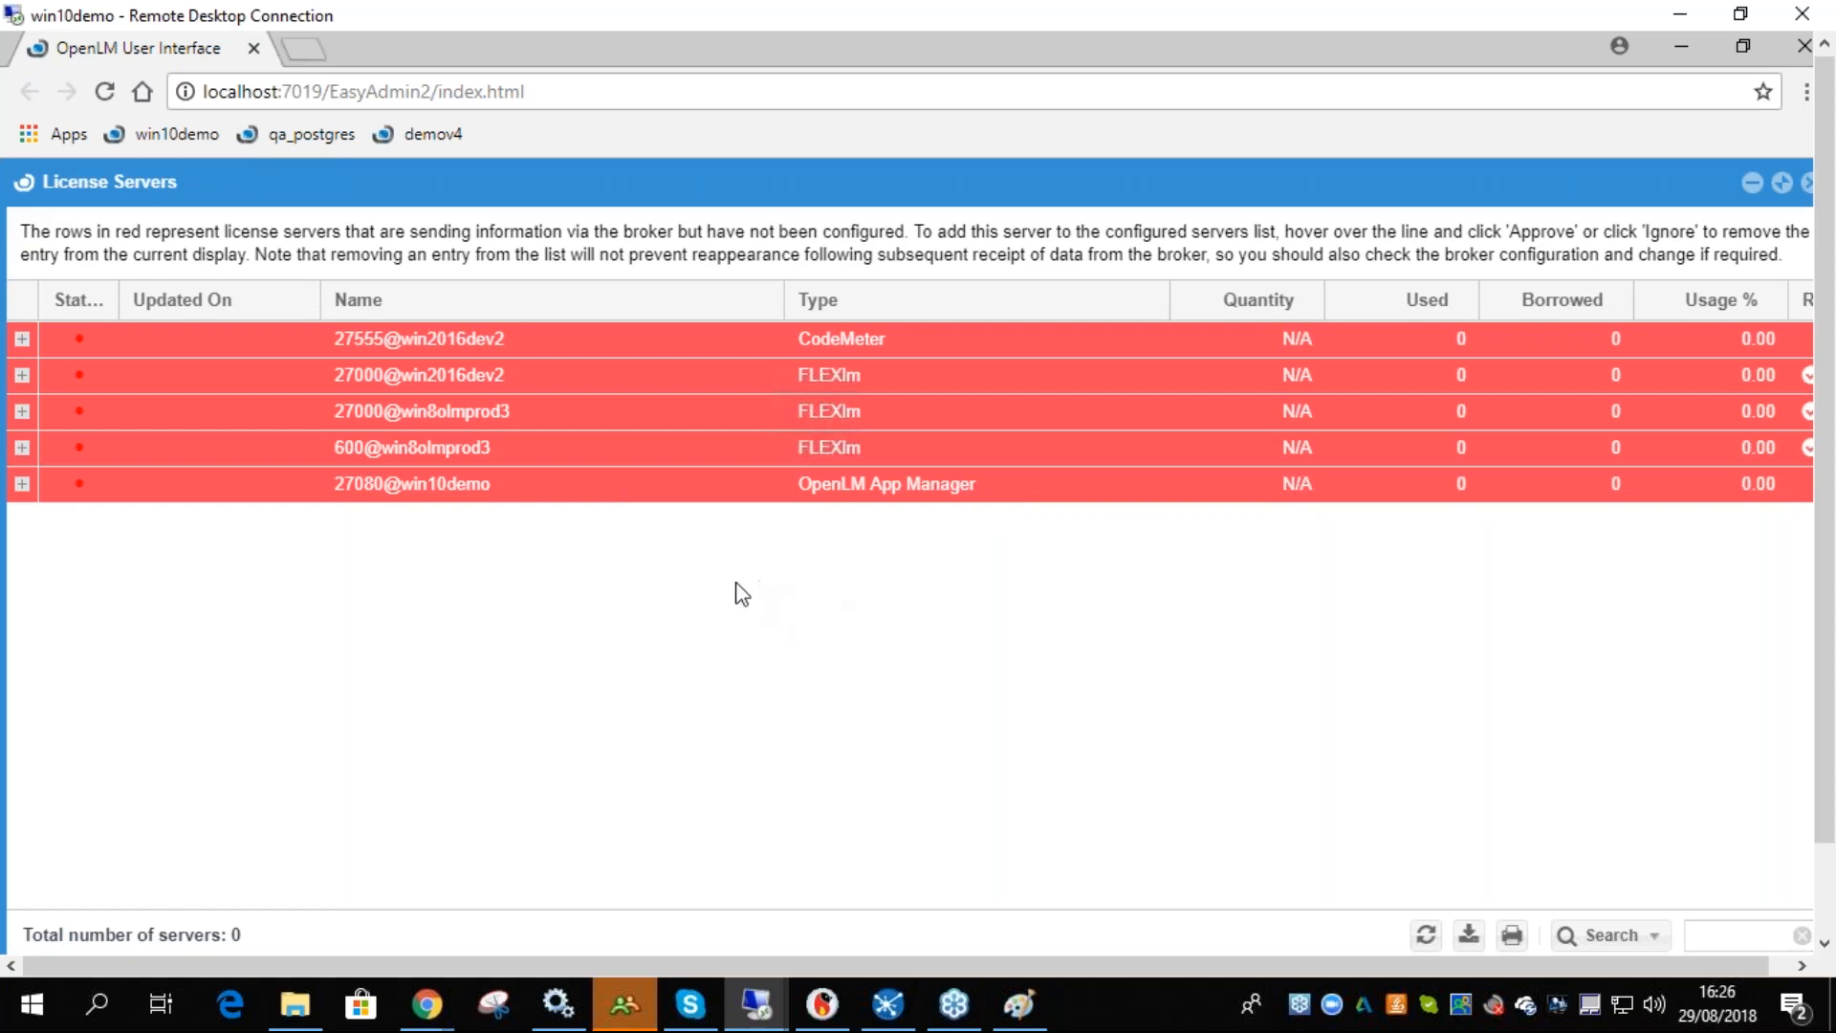
mouse_move(799, 484)
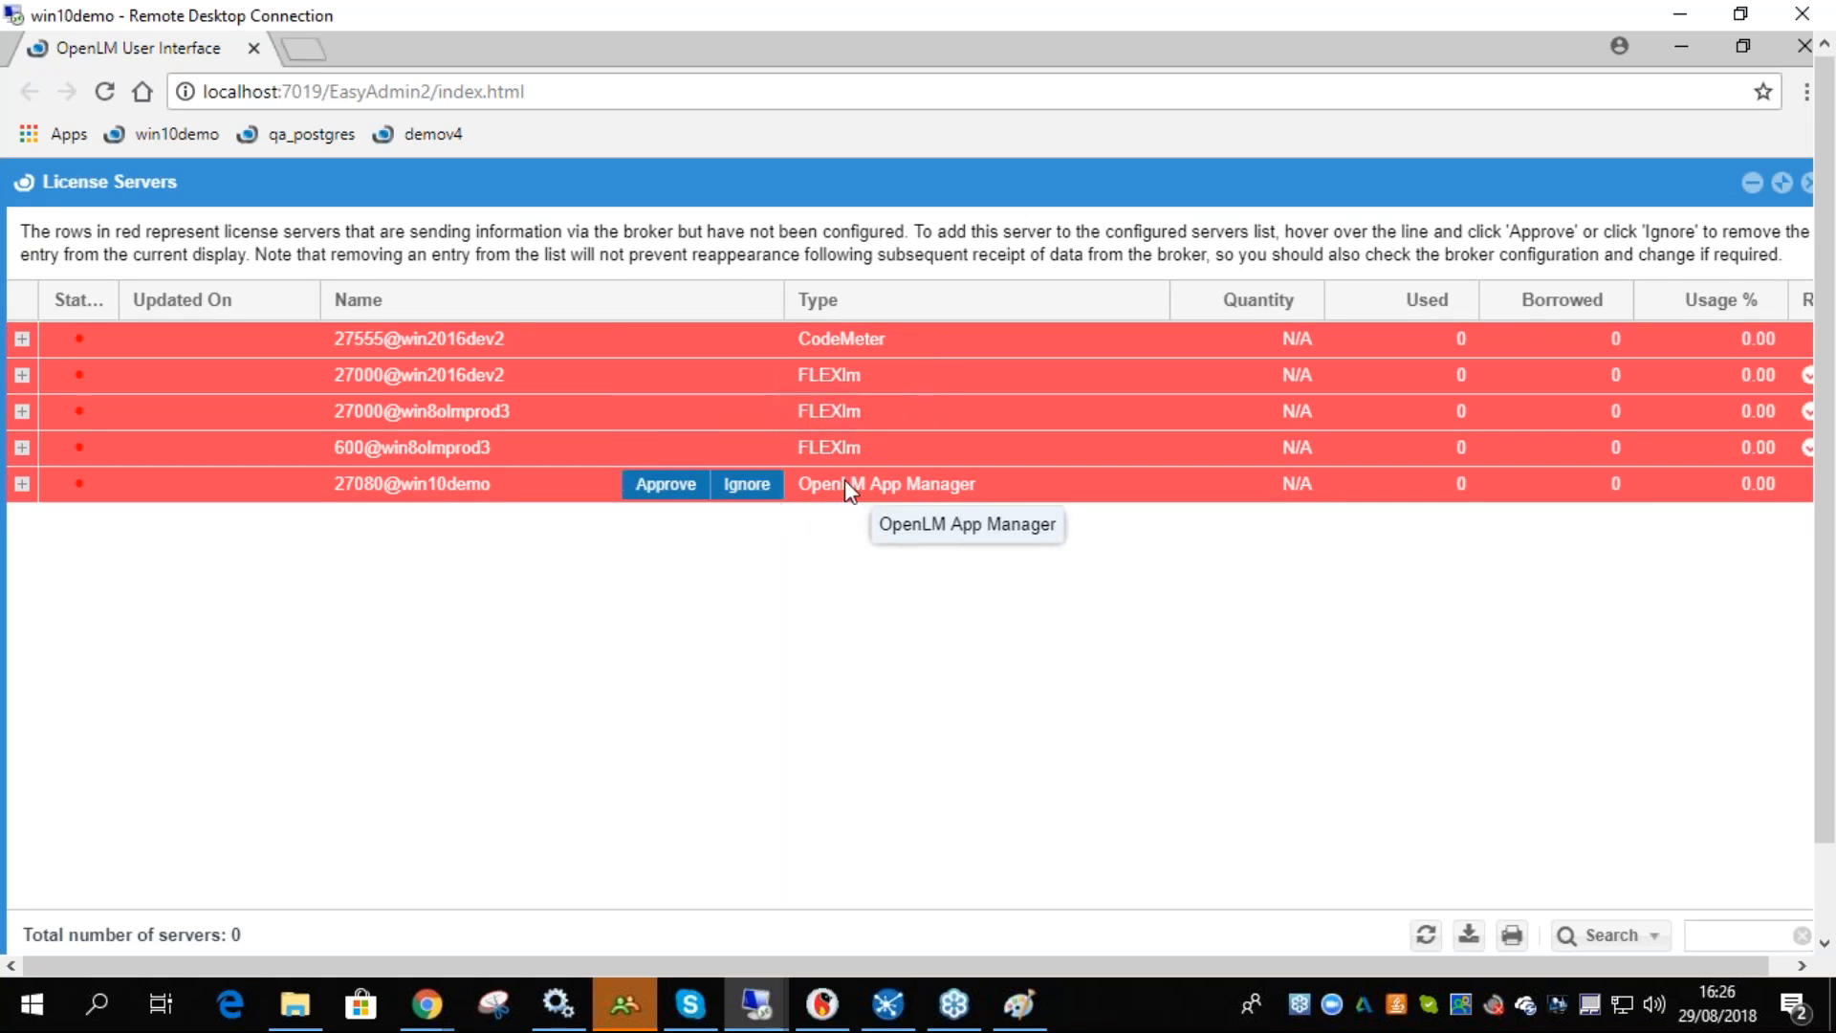
left_click(663, 485)
left_click_drag(865, 580, 623, 588)
type("A")
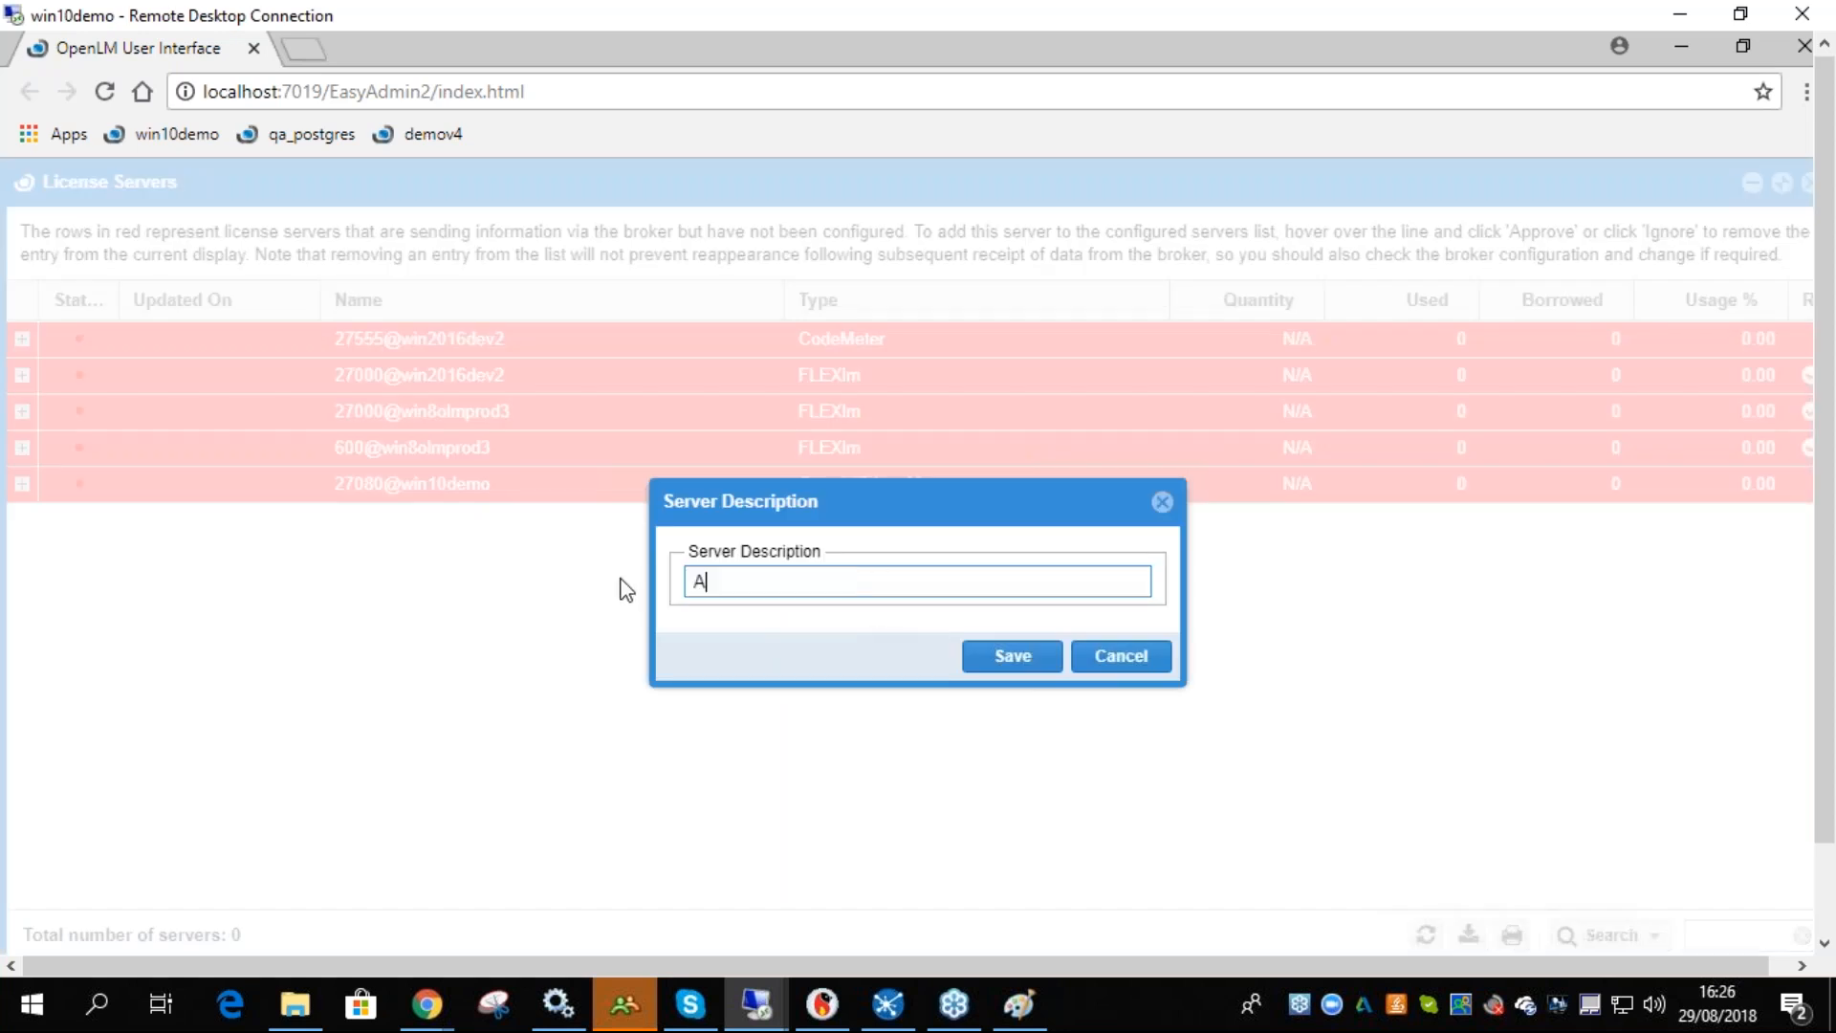
type("pp Manager")
left_click(1016, 669)
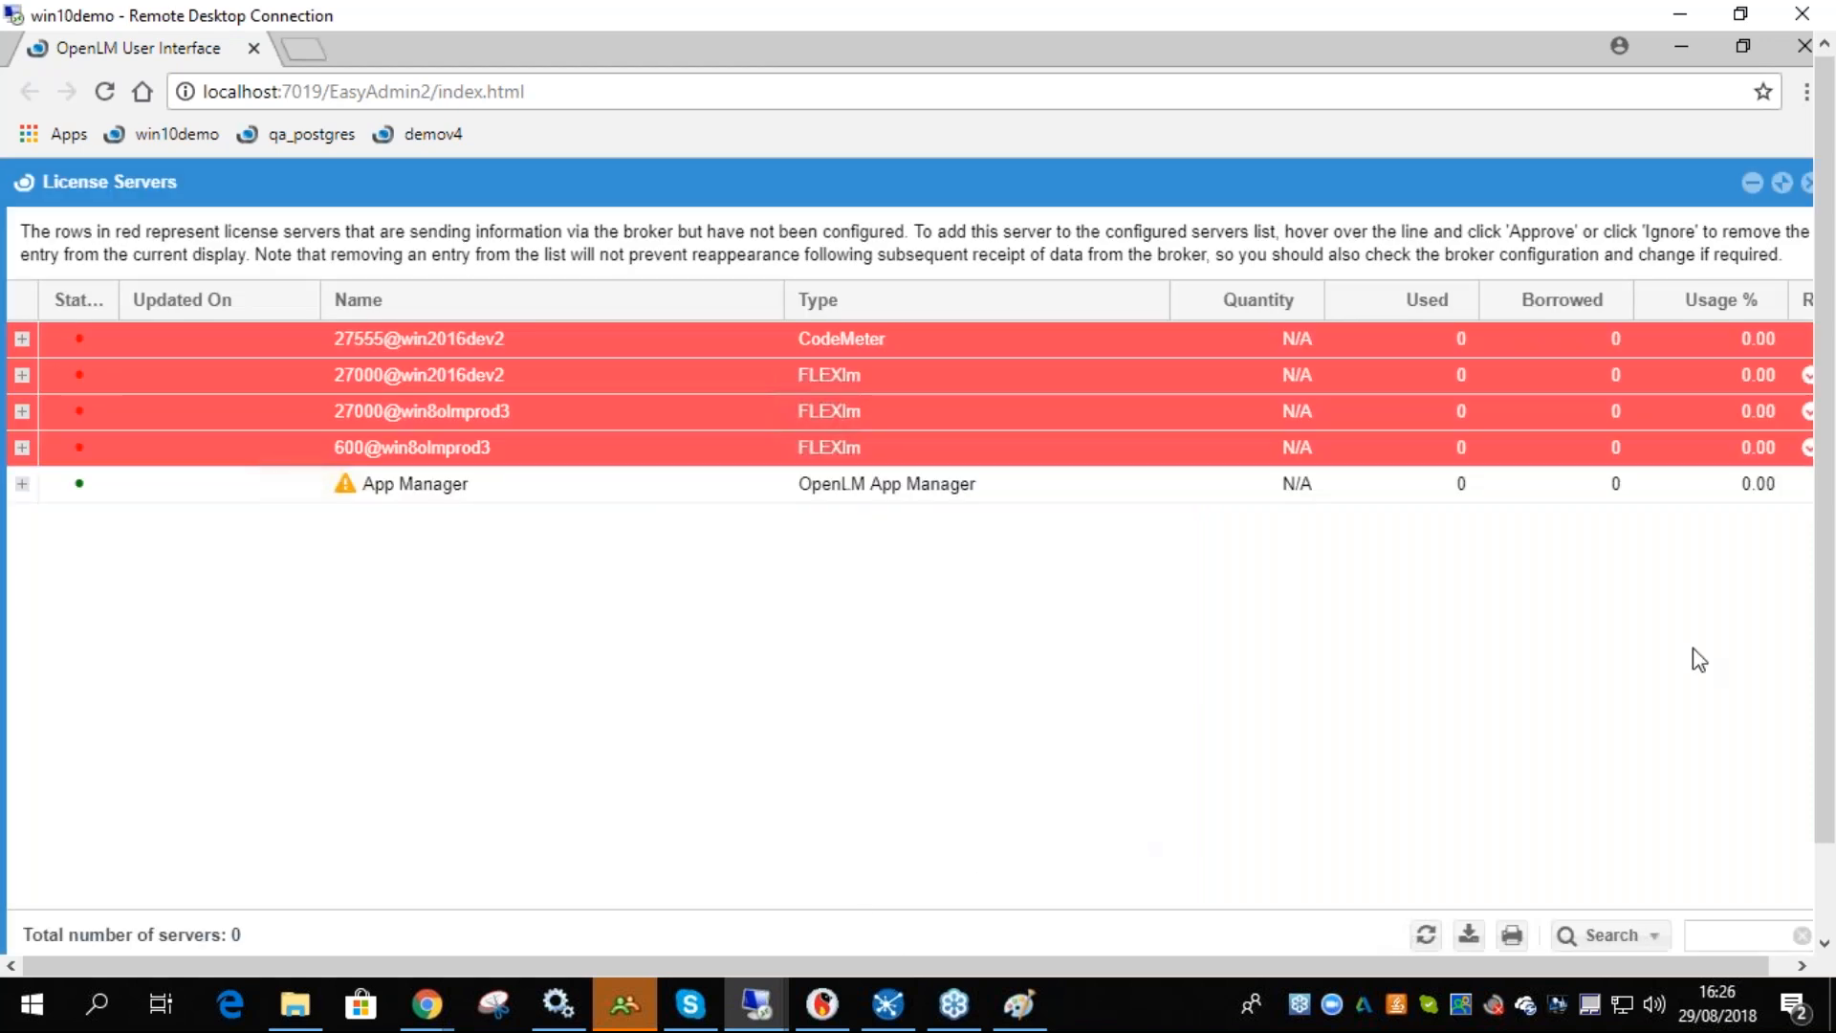
- Review the App Manager license server entry in the OpenLM Server options, close them and refresh the license servers list
left_click_drag(1826, 736, 1825, 846)
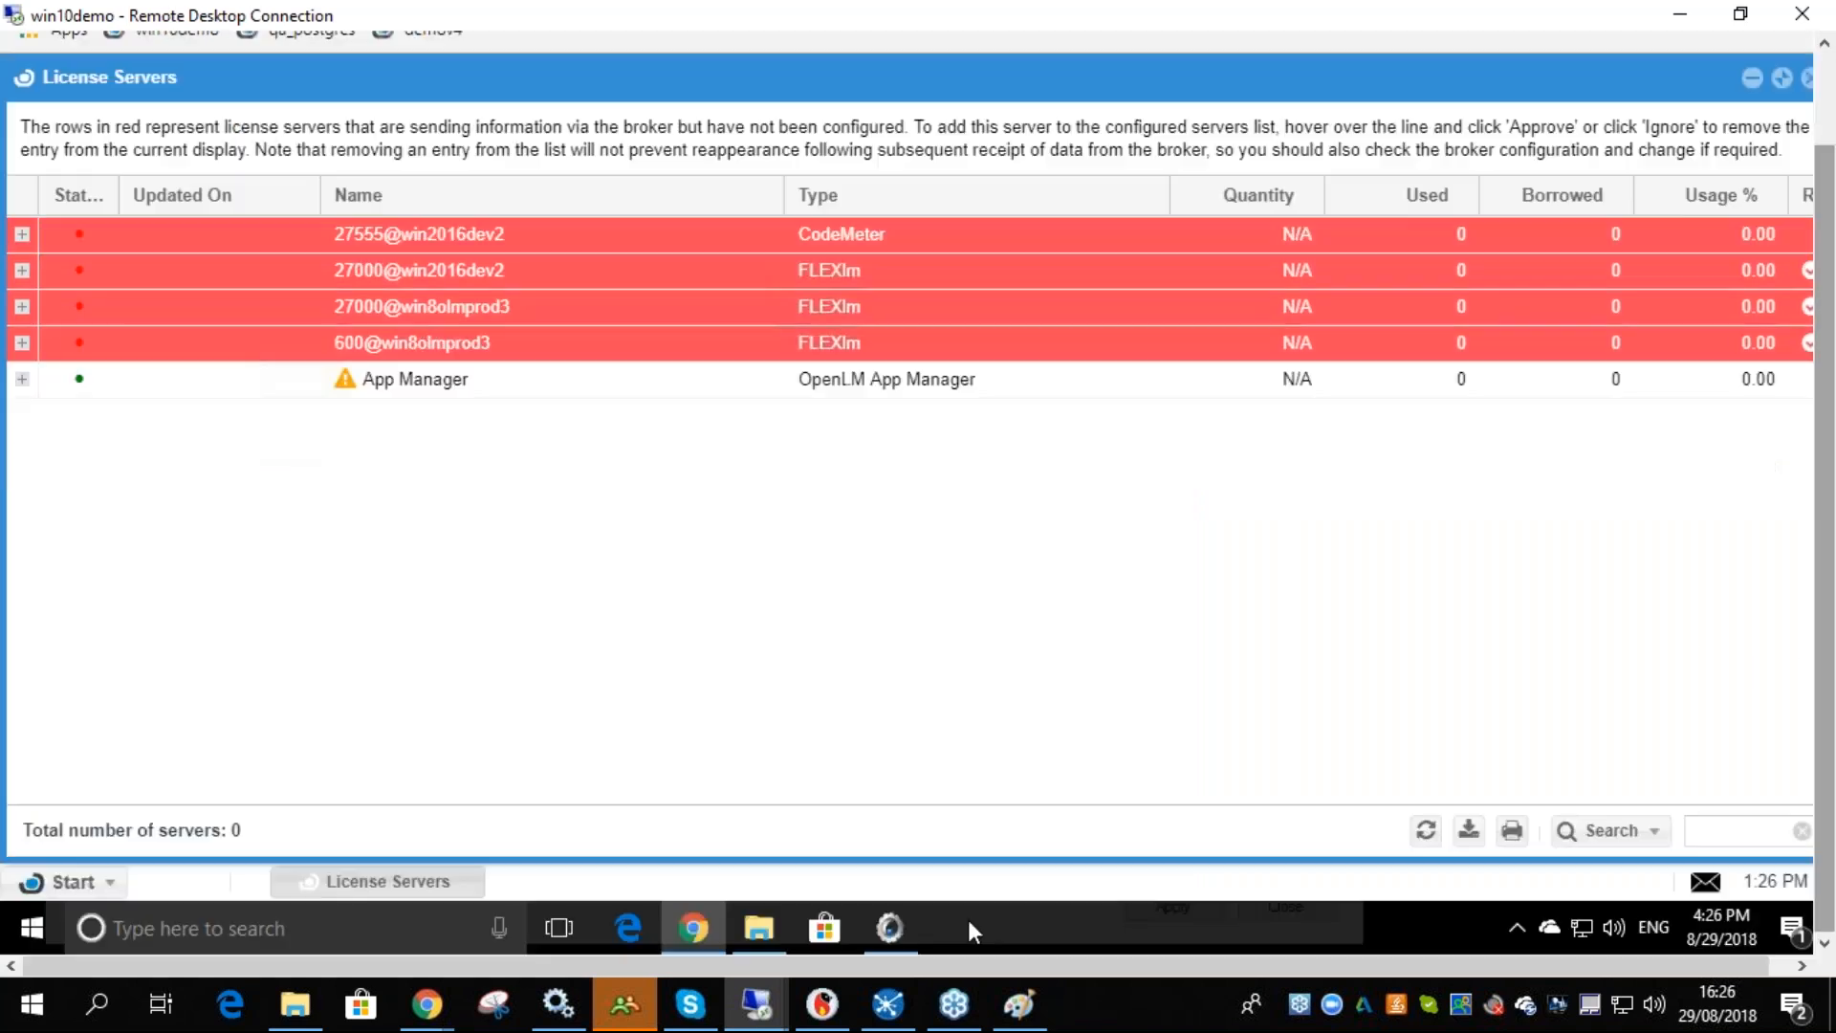
left_click(908, 923)
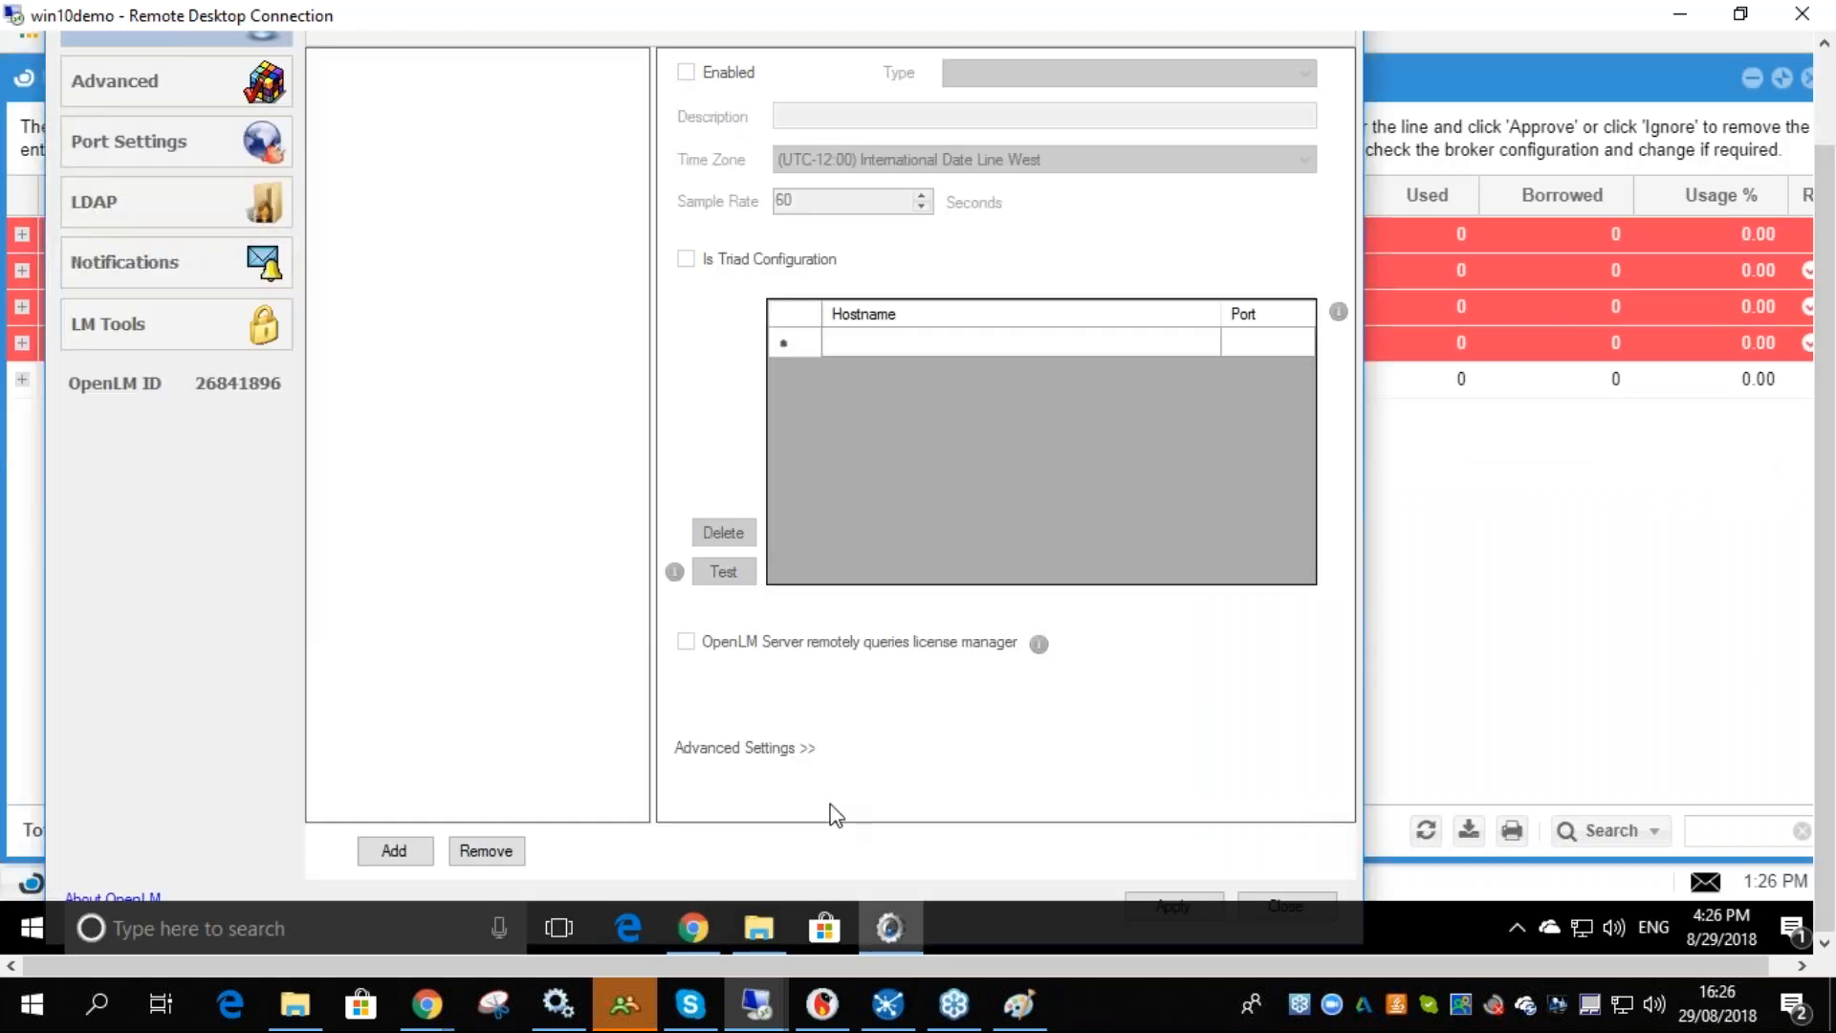
left_click(1186, 900)
left_click(809, 524)
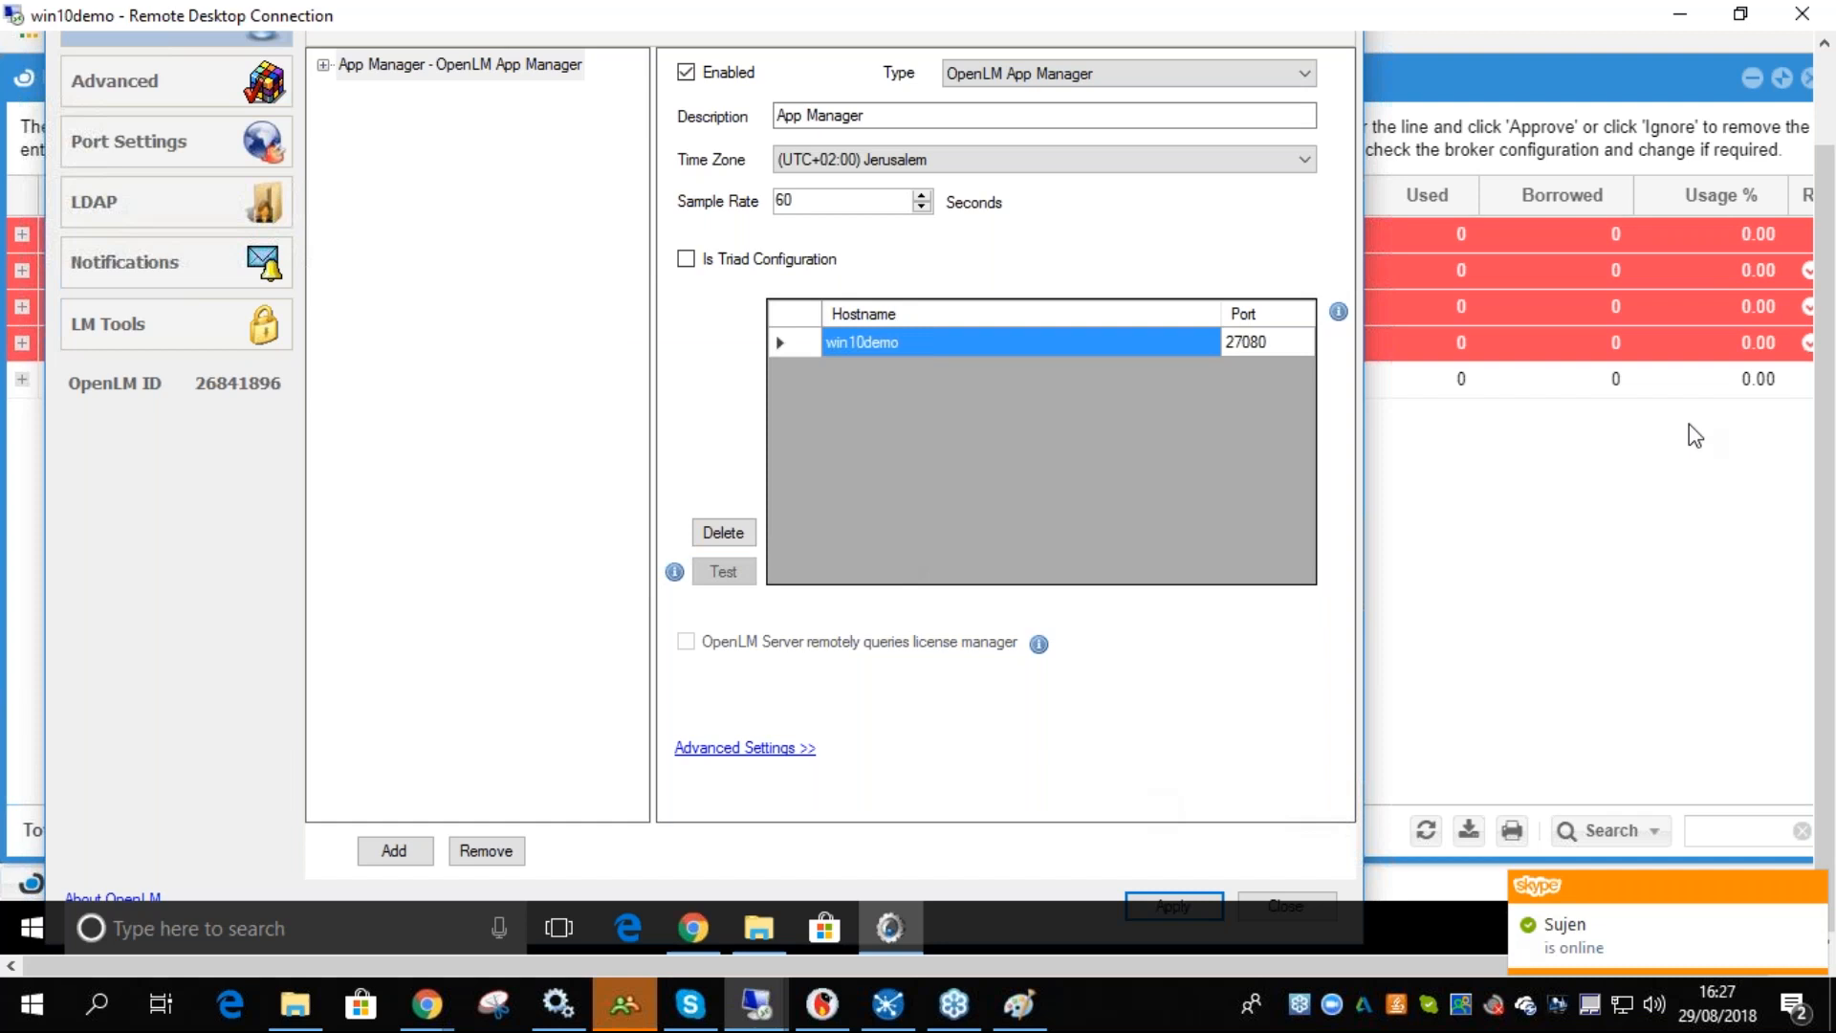
left_click_drag(1825, 478, 1824, 377)
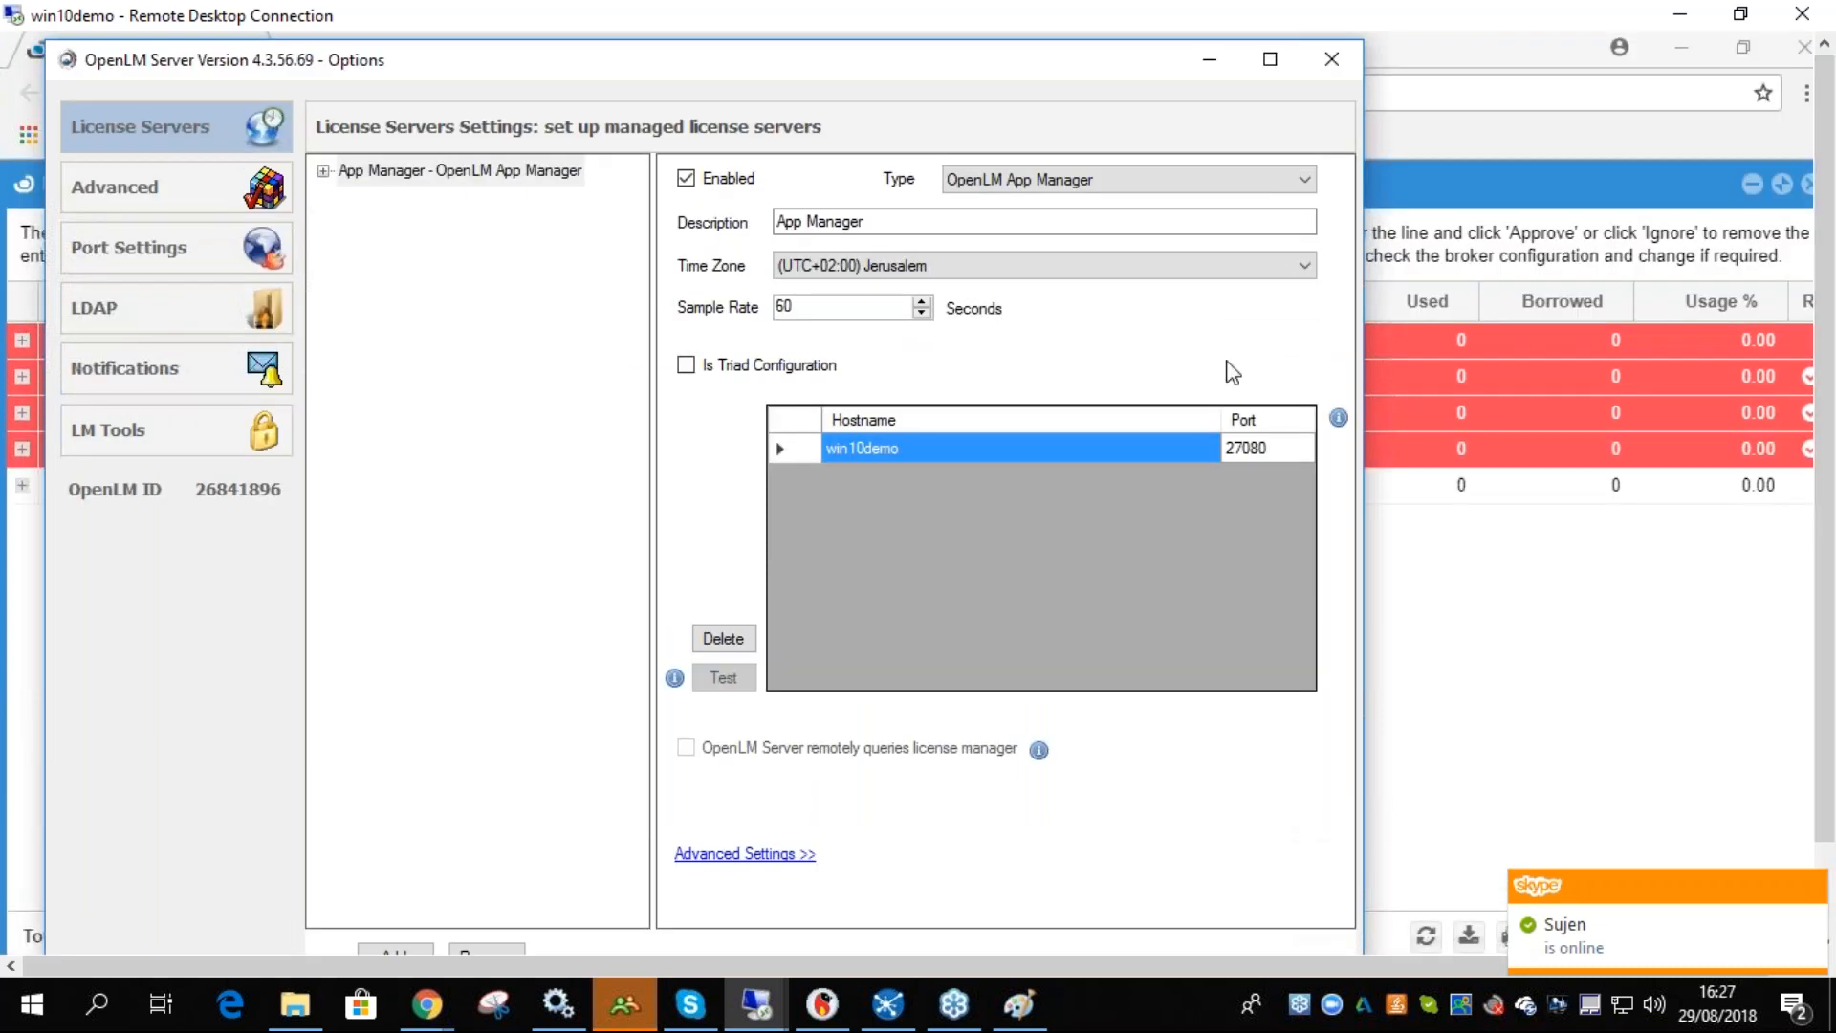
left_click(1329, 61)
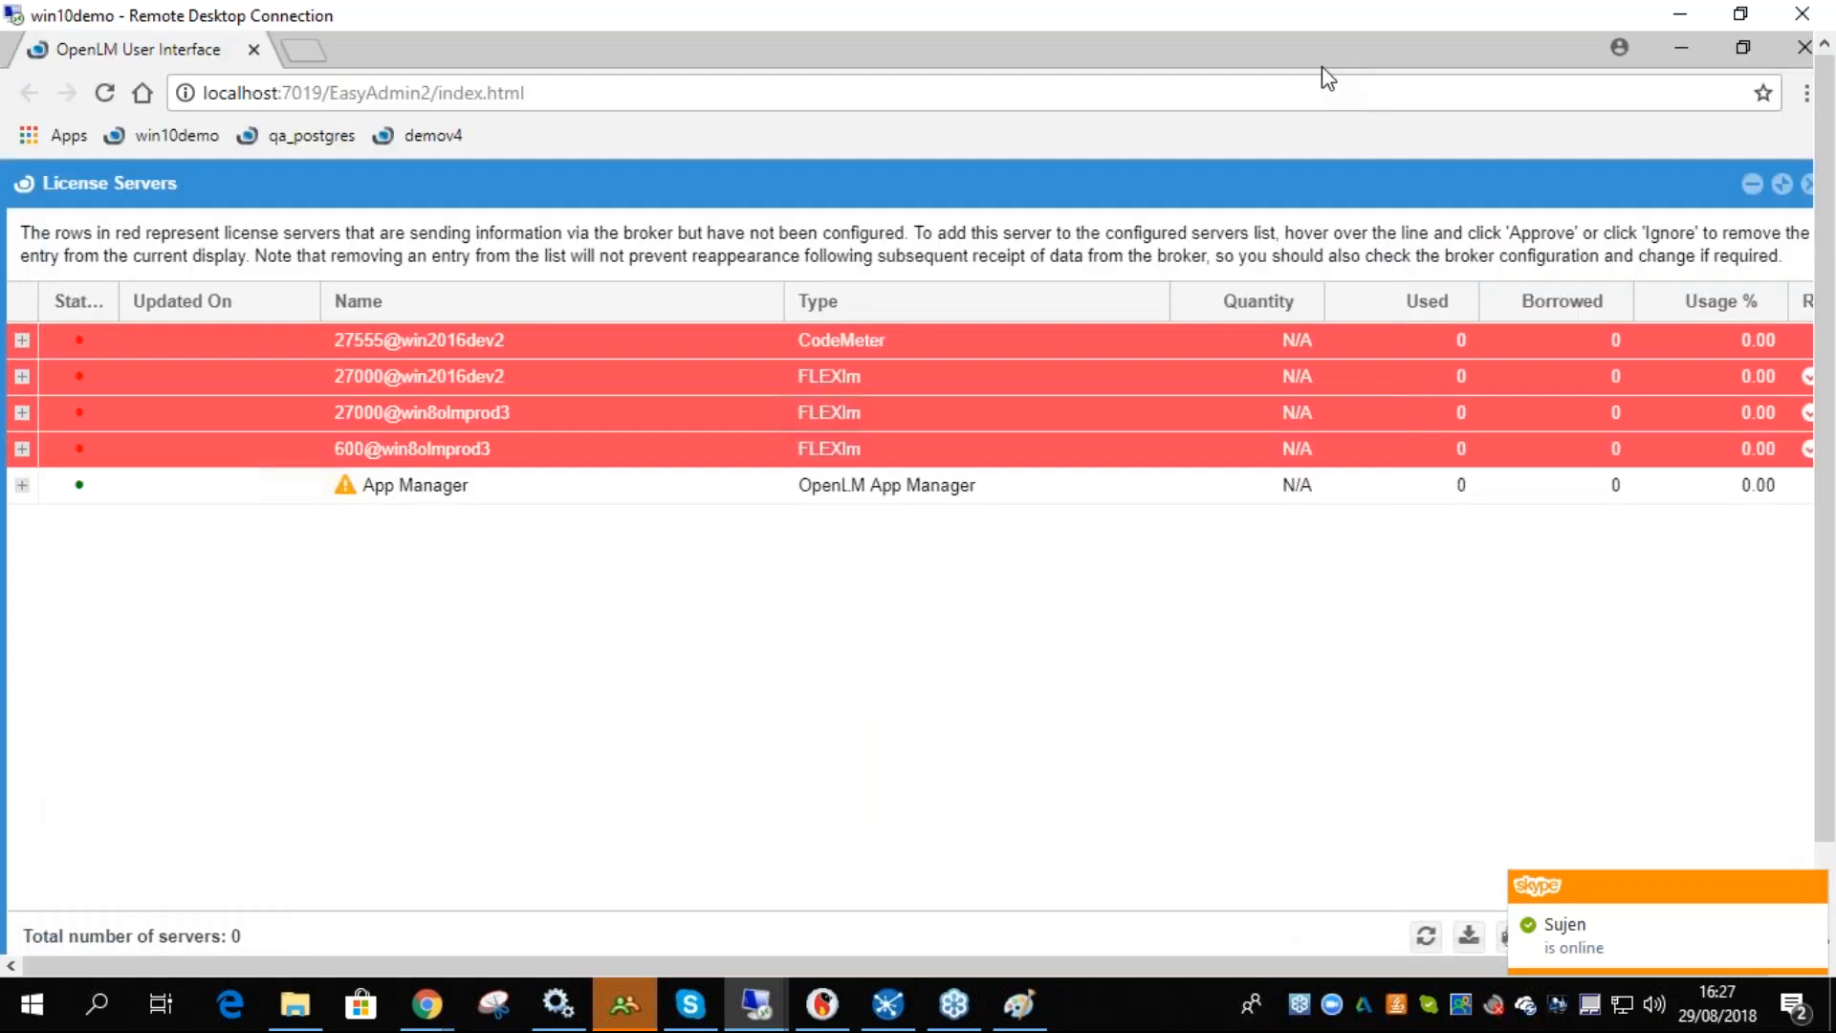
left_click(1425, 936)
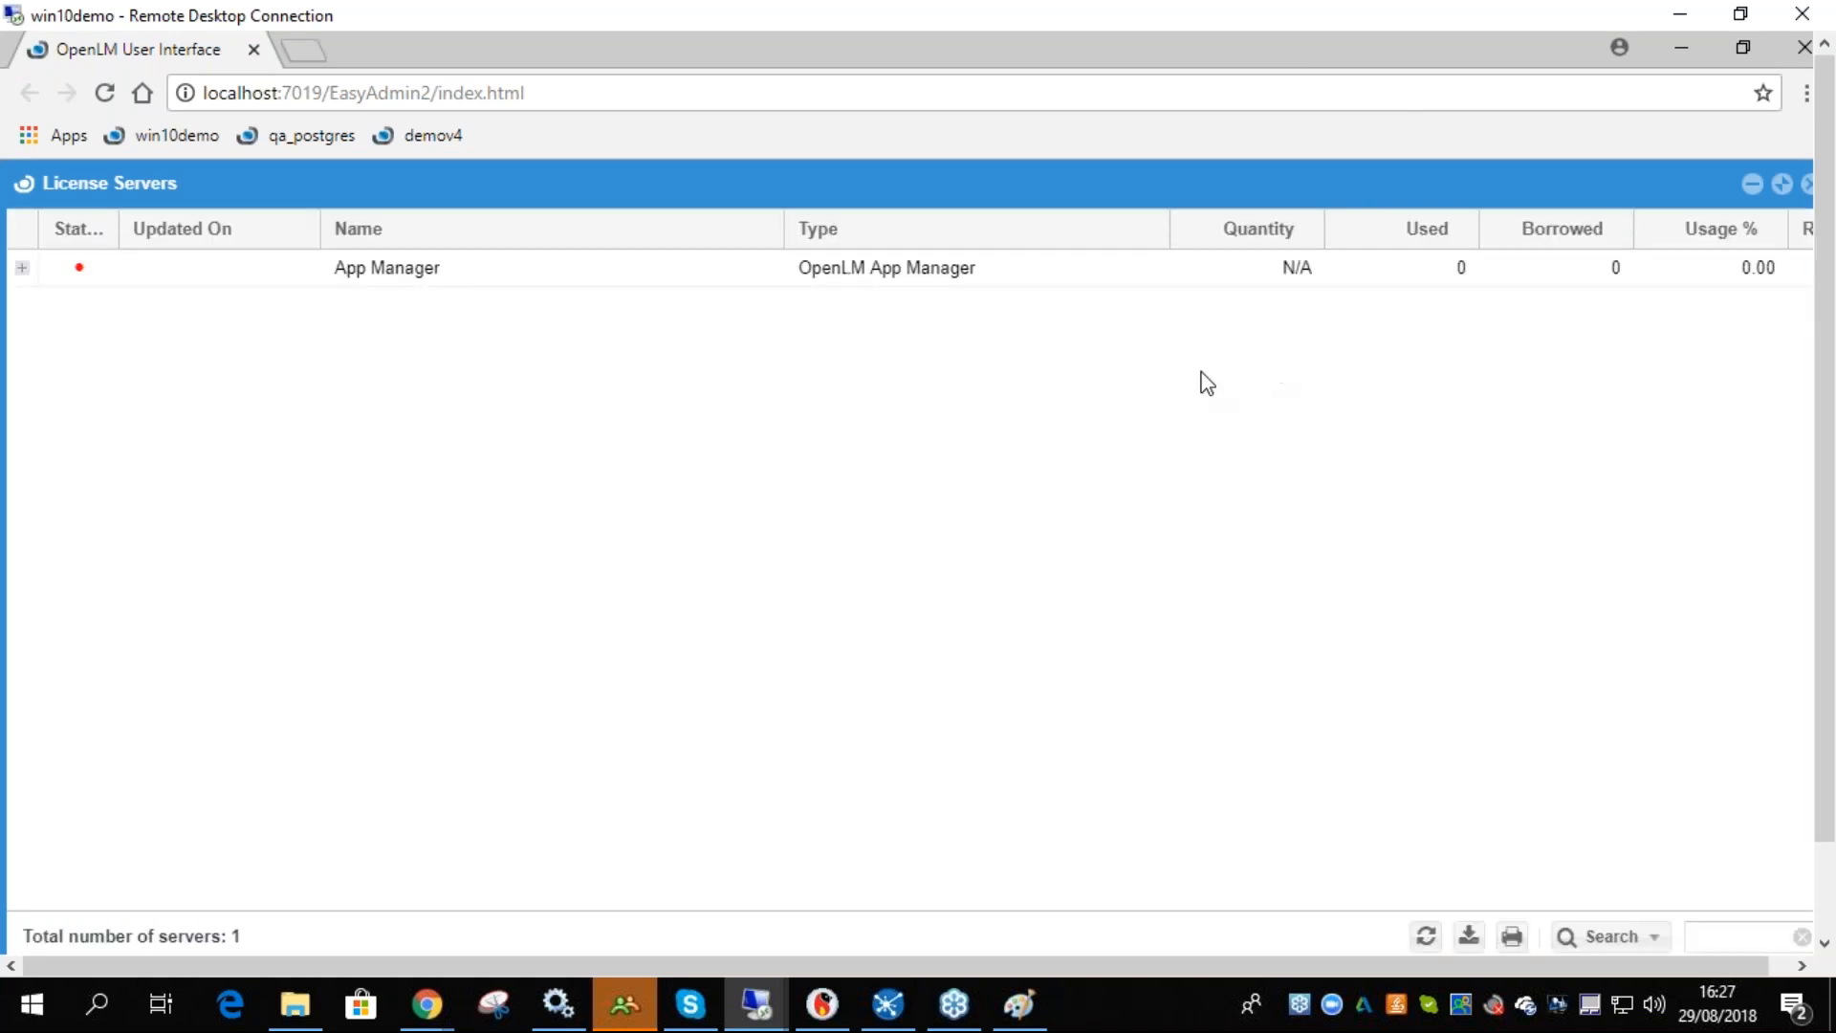
left_click_drag(1829, 664, 1829, 756)
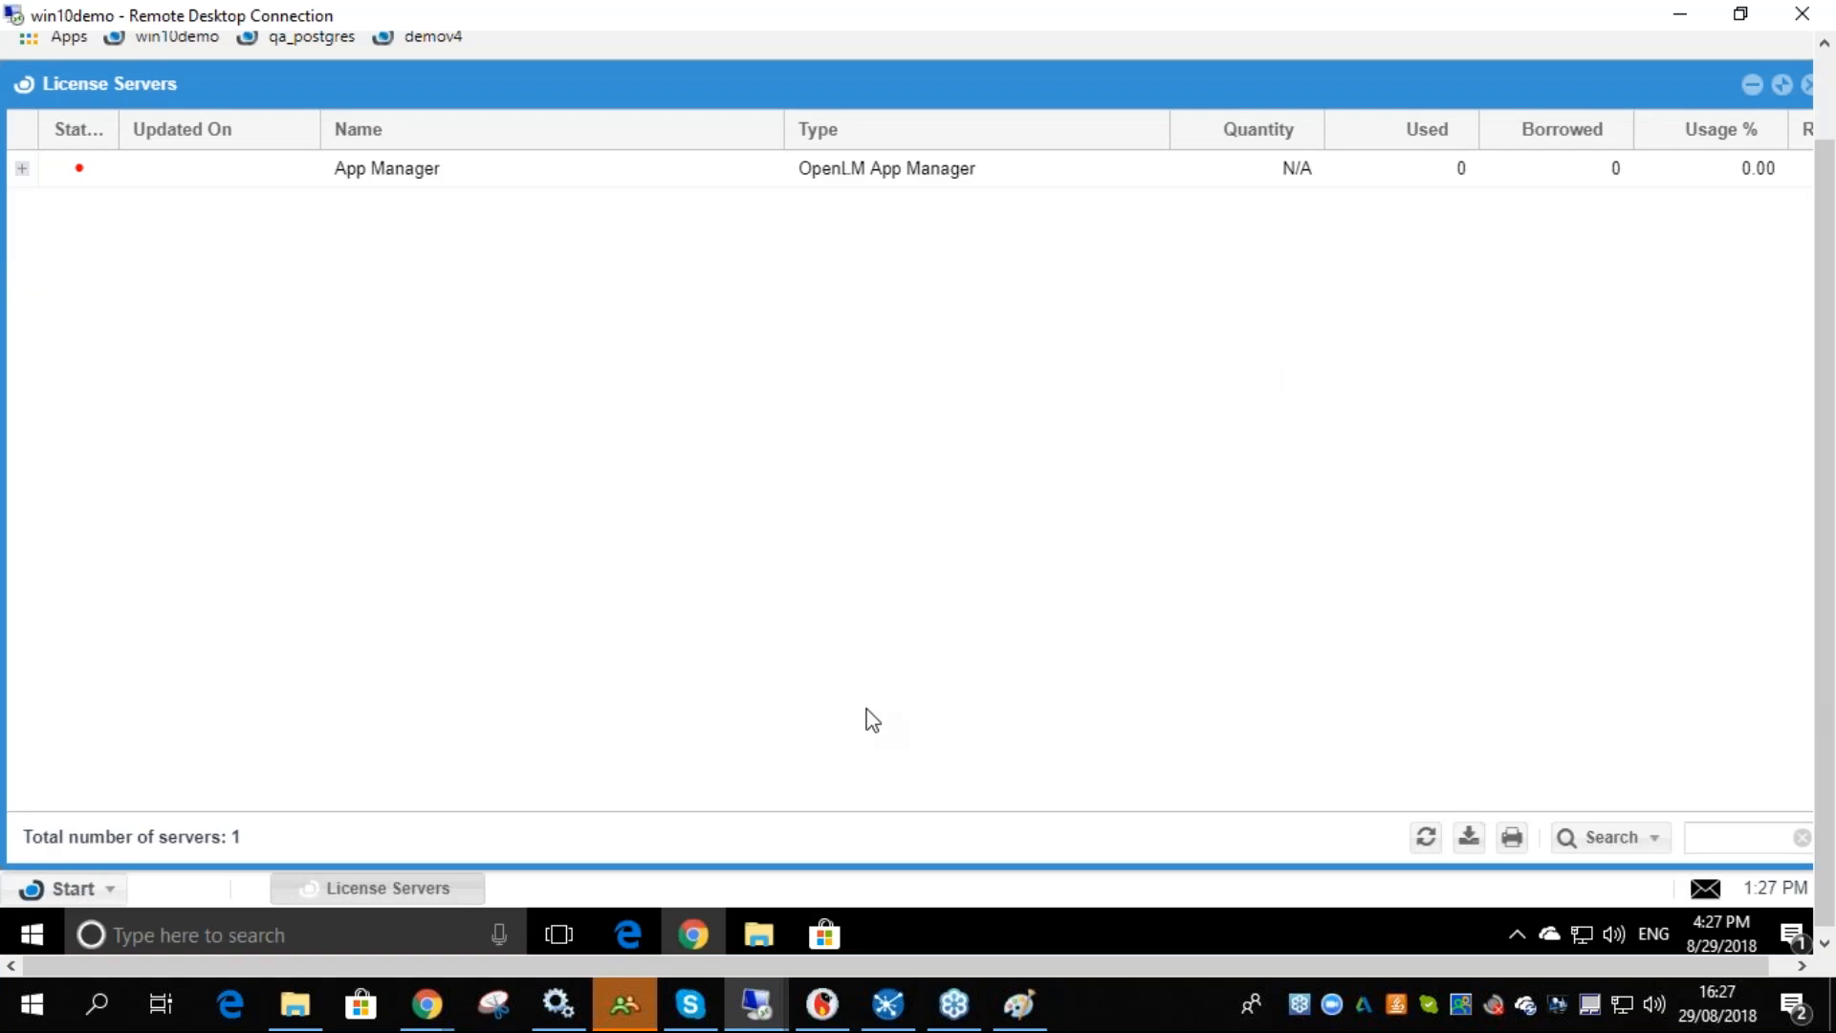
- In the Paint sketch, retrace the App Manager-to-Broker arrow and the Broker-to-S and S-to-U lines
left_click(1020, 1004)
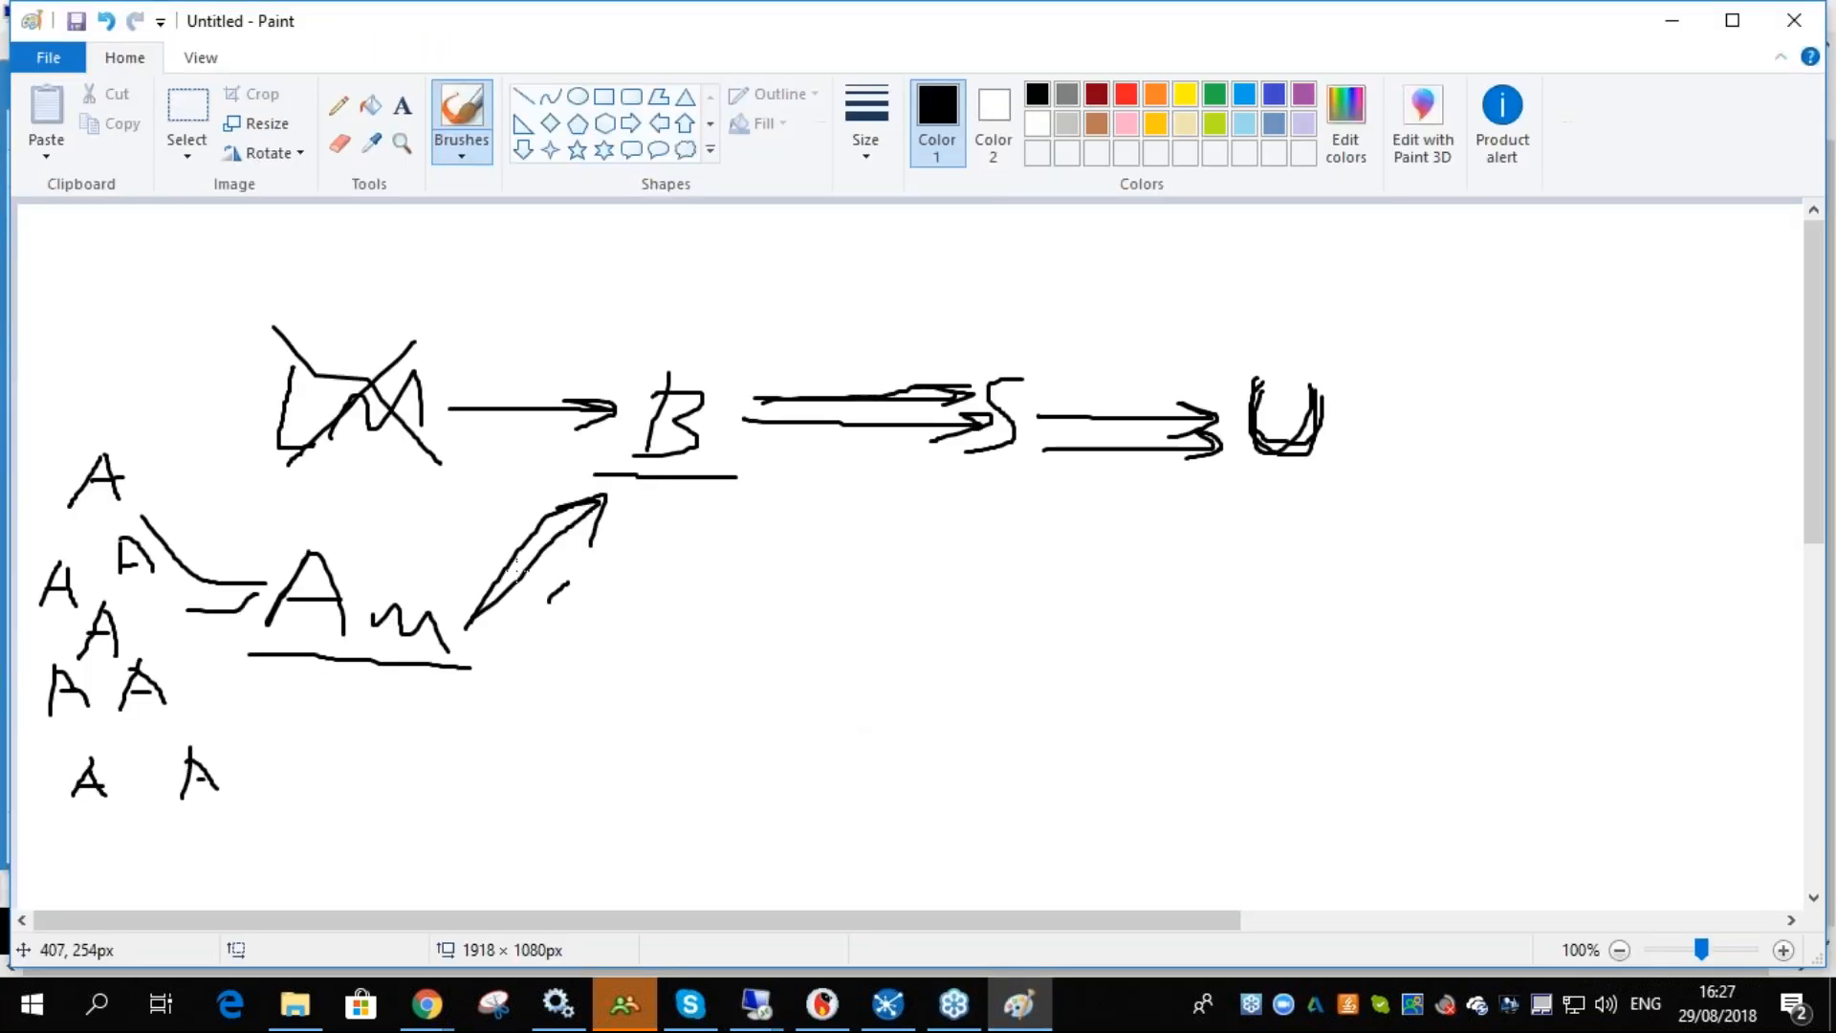
mouse_move(473, 621)
left_mouse_down()
mouse_move(602, 498)
mouse_move(563, 497)
left_mouse_up()
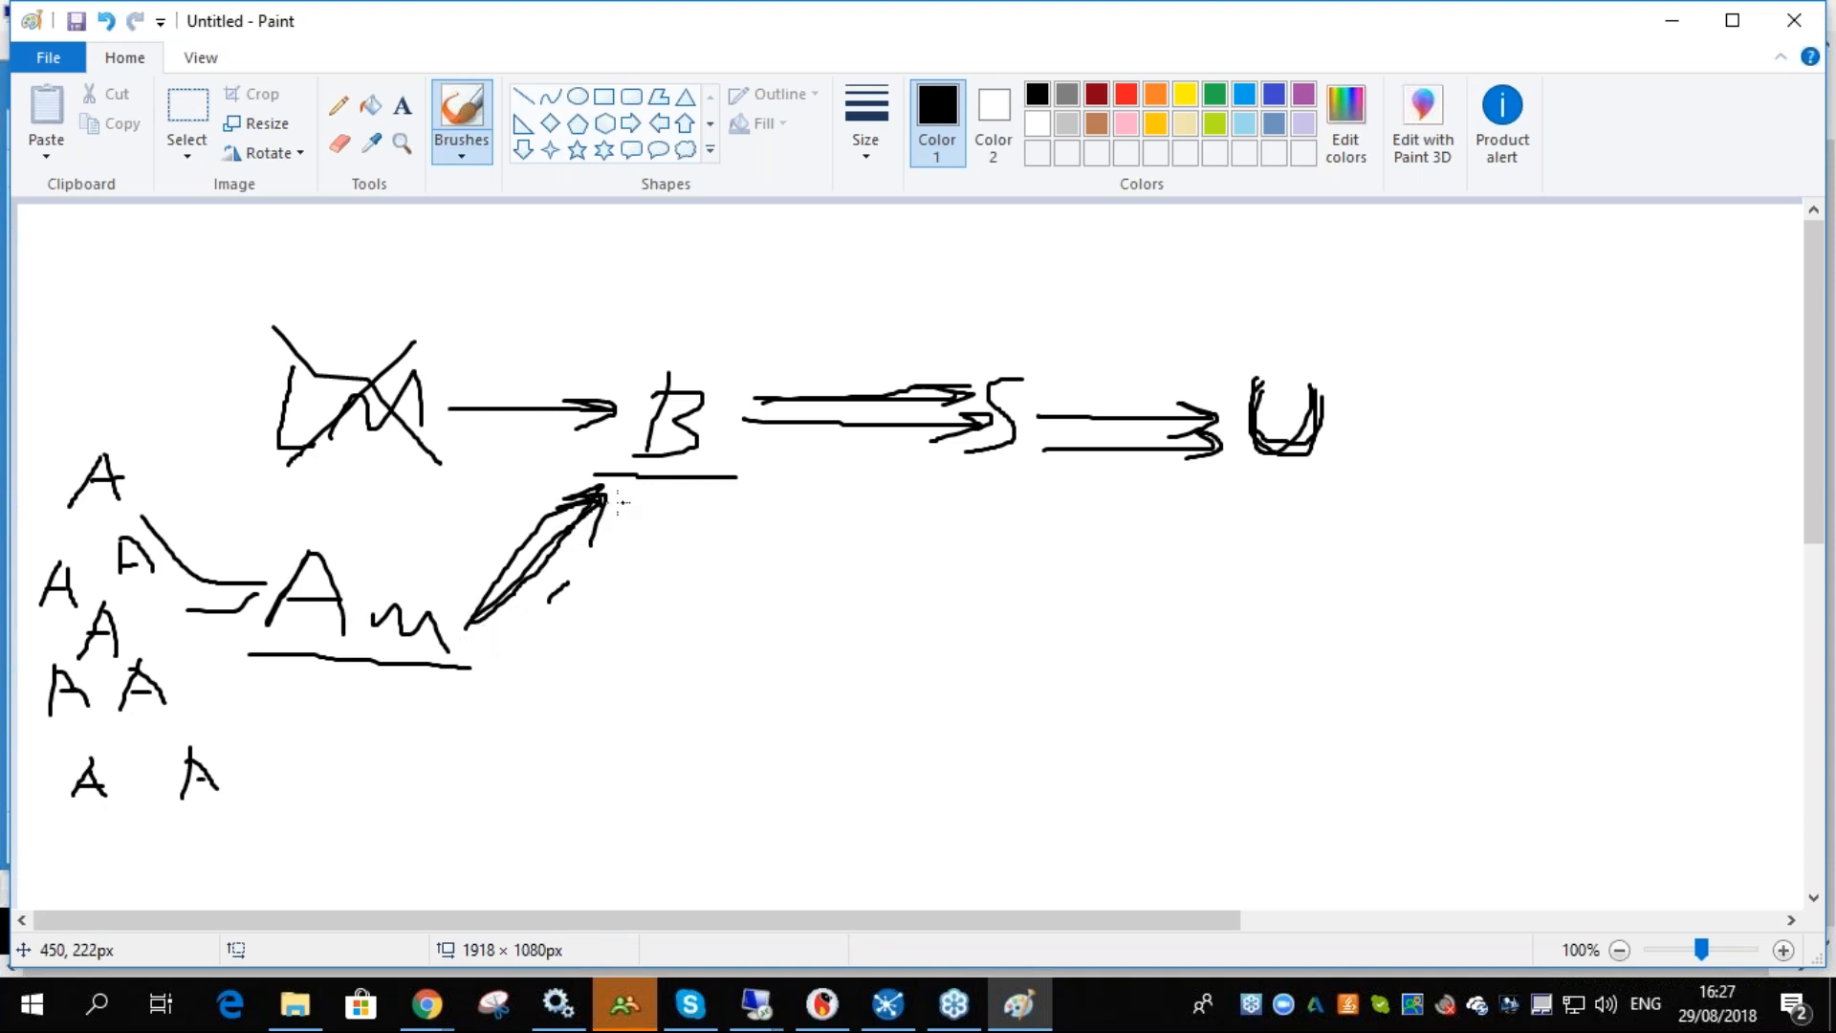
left_click_drag(756, 392, 935, 387)
mouse_move(1042, 415)
left_mouse_down()
mouse_move(1222, 411)
mouse_move(1191, 421)
left_mouse_up()
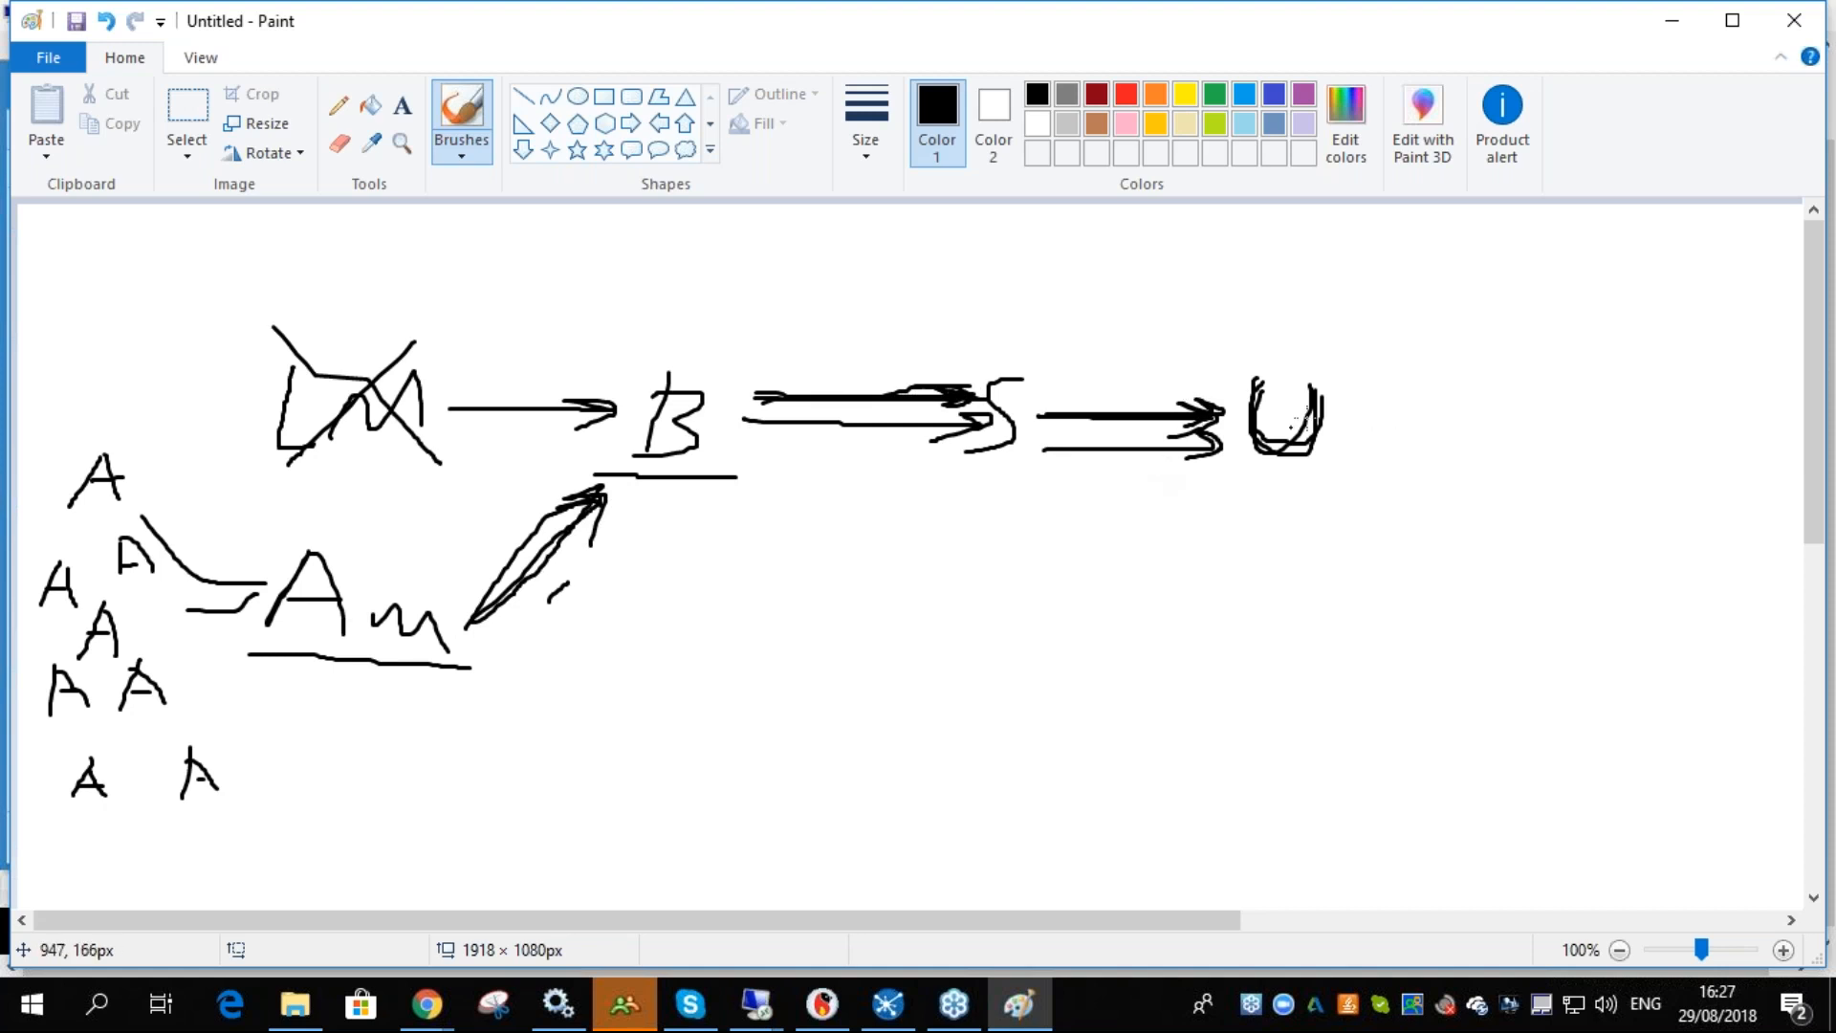
- Return to win10demo and refresh the license servers list
left_click(426, 1004)
mouse_move(507, 901)
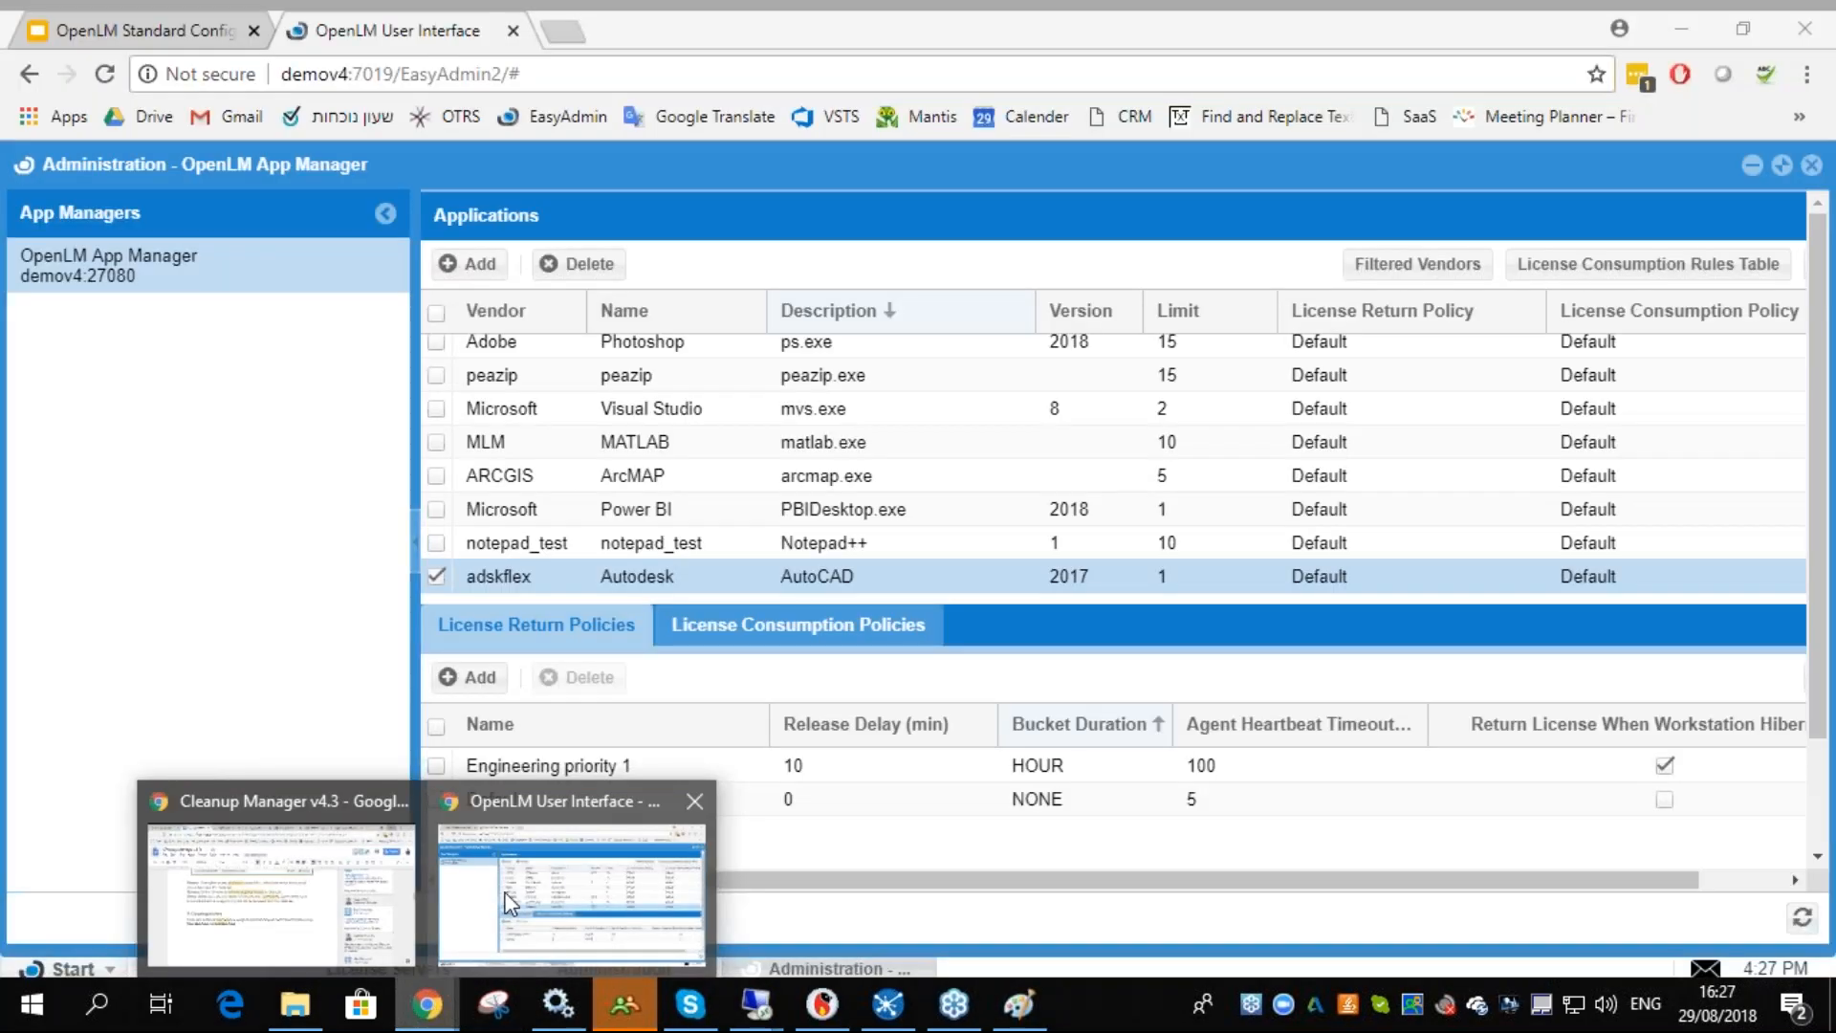
left_click(633, 944)
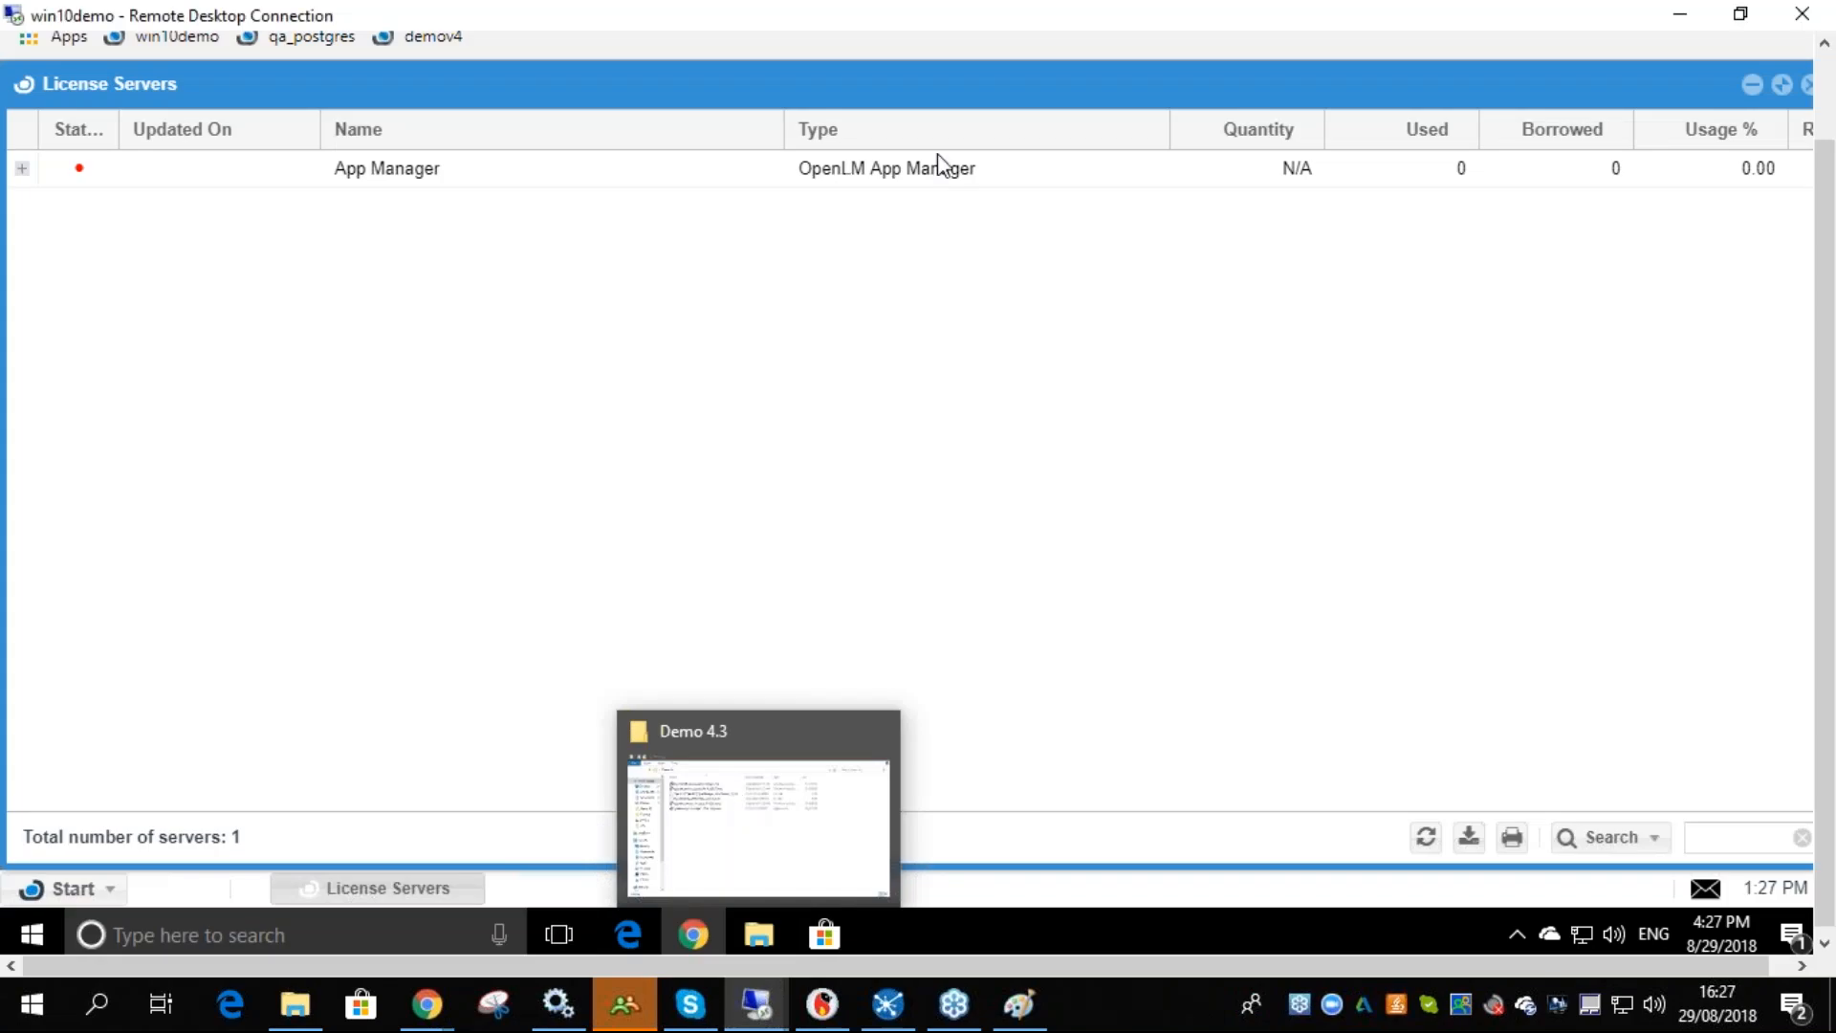
left_click(1425, 837)
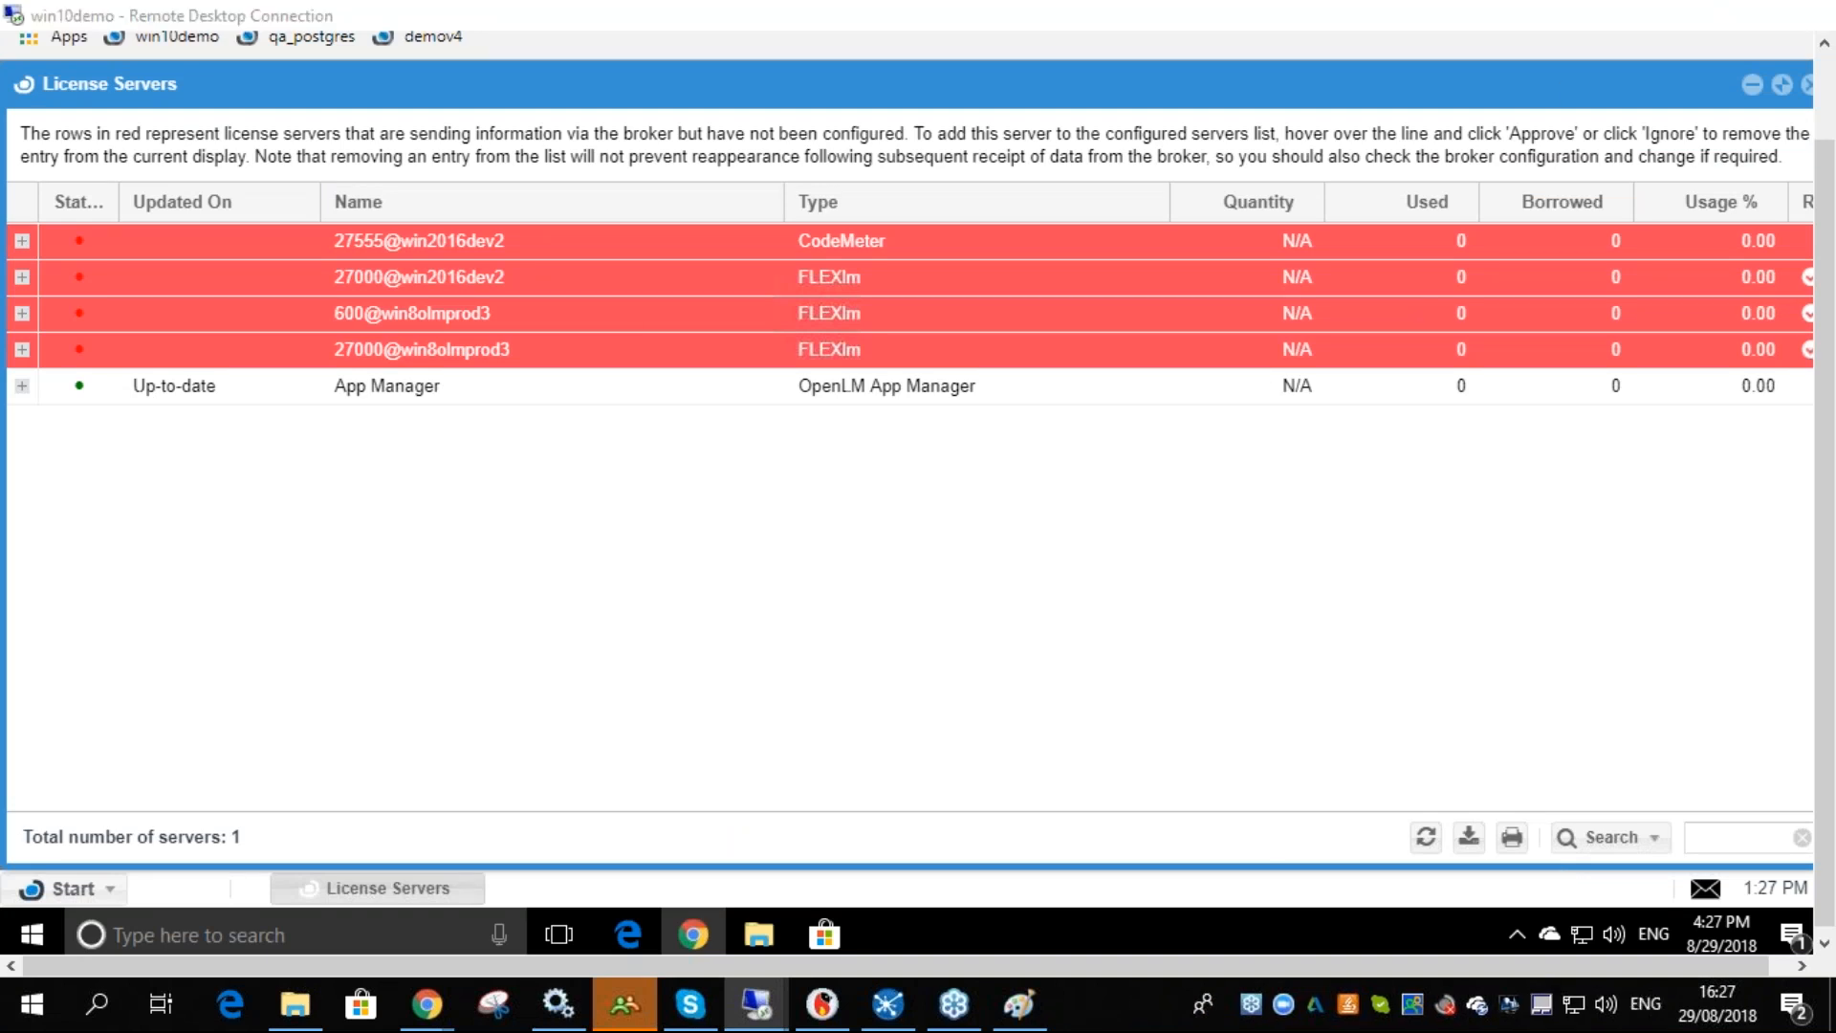
- In the Paint sketch, add second lines along the App Manager–Broker, Broker–S, S–U and agents–App Manager arrows
left_click(1668, 14)
left_click_drag(521, 632, 636, 521)
left_click_drag(768, 451, 952, 448)
left_click_drag(1061, 479, 1222, 479)
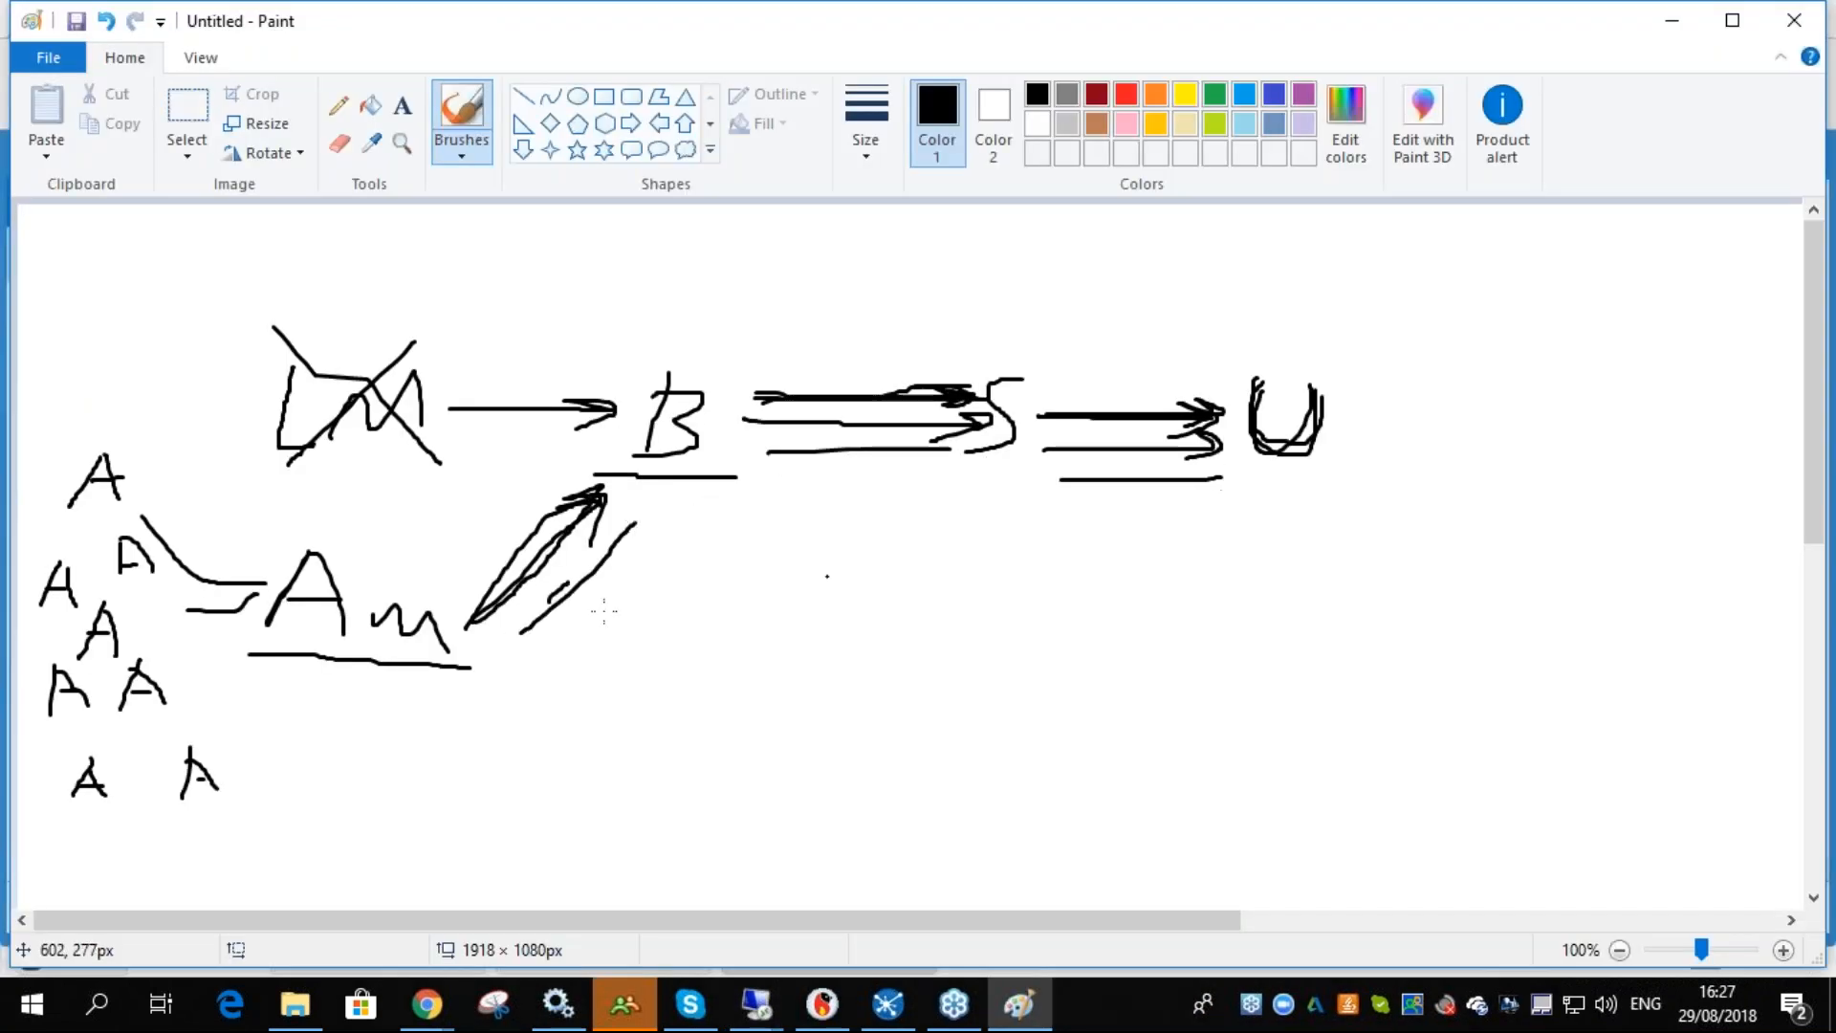
left_click_drag(151, 490, 239, 563)
mouse_move(105, 452)
left_mouse_down()
mouse_move(79, 493)
mouse_move(124, 505)
mouse_move(122, 478)
left_mouse_up()
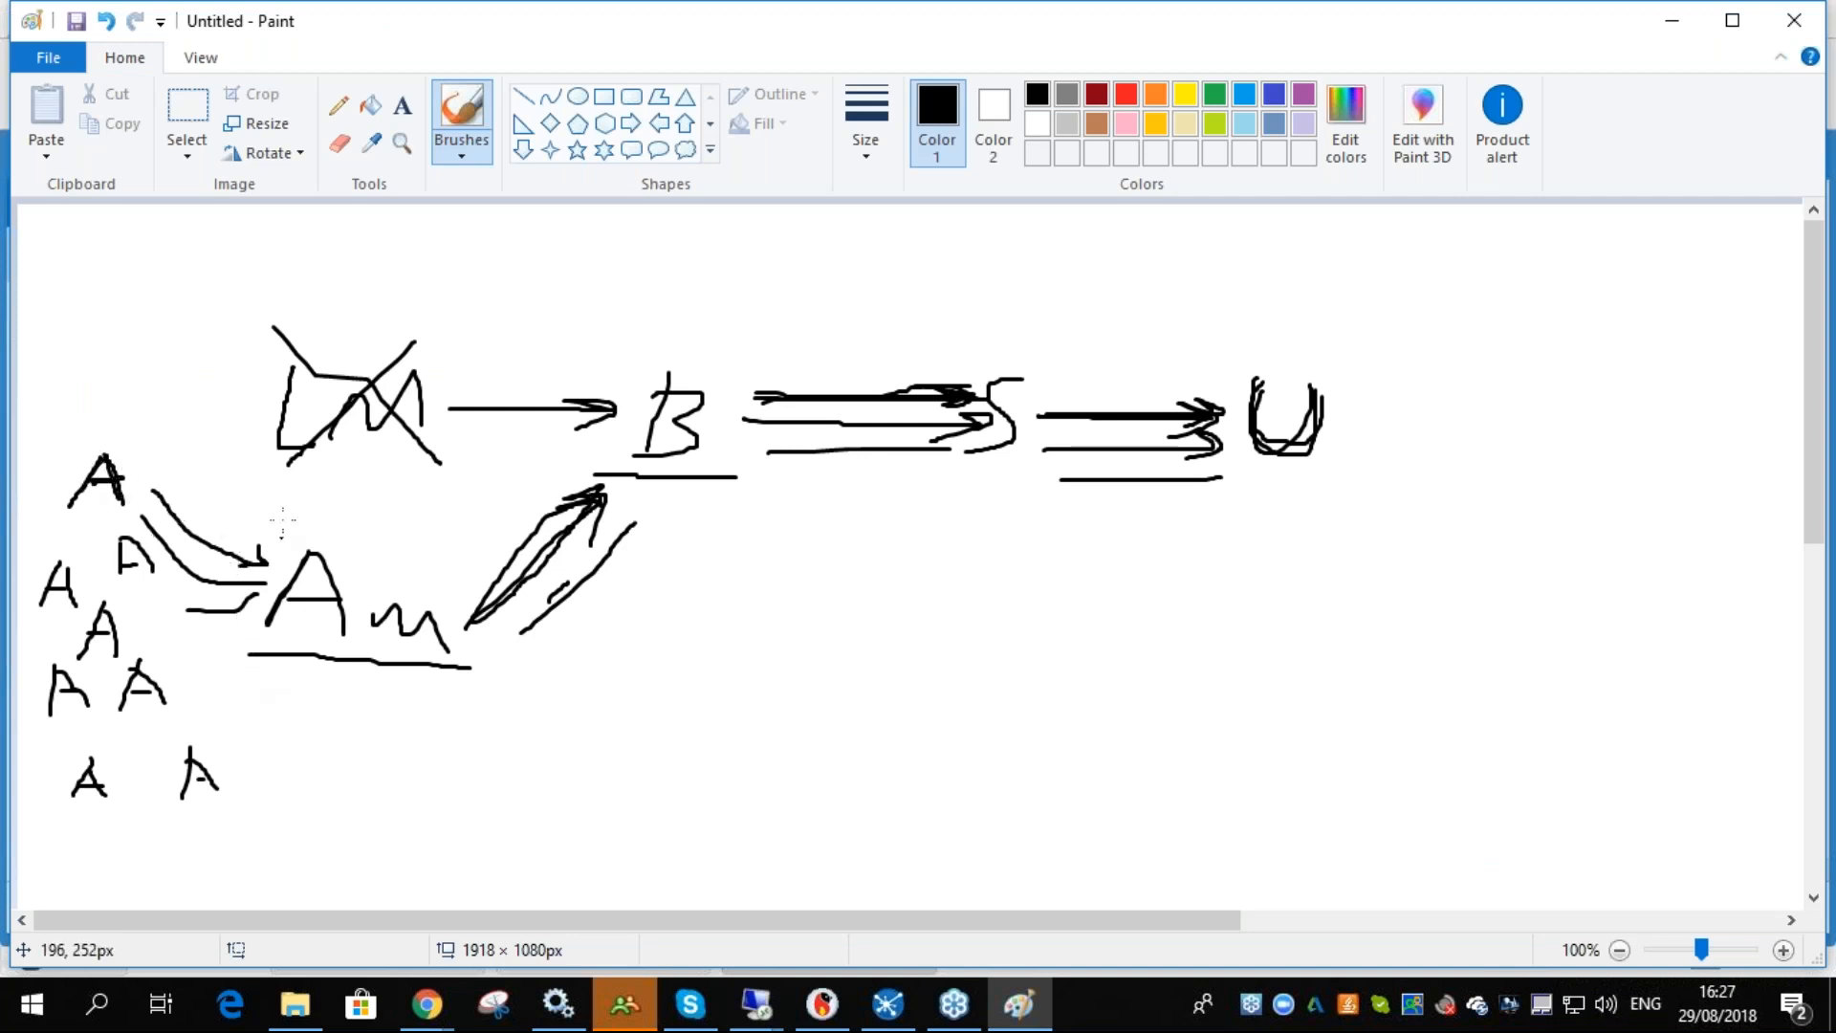
- Switch to win10demo and bring up the Demo 4.3 installer folder
mouse_move(753, 1021)
left_click(760, 1016)
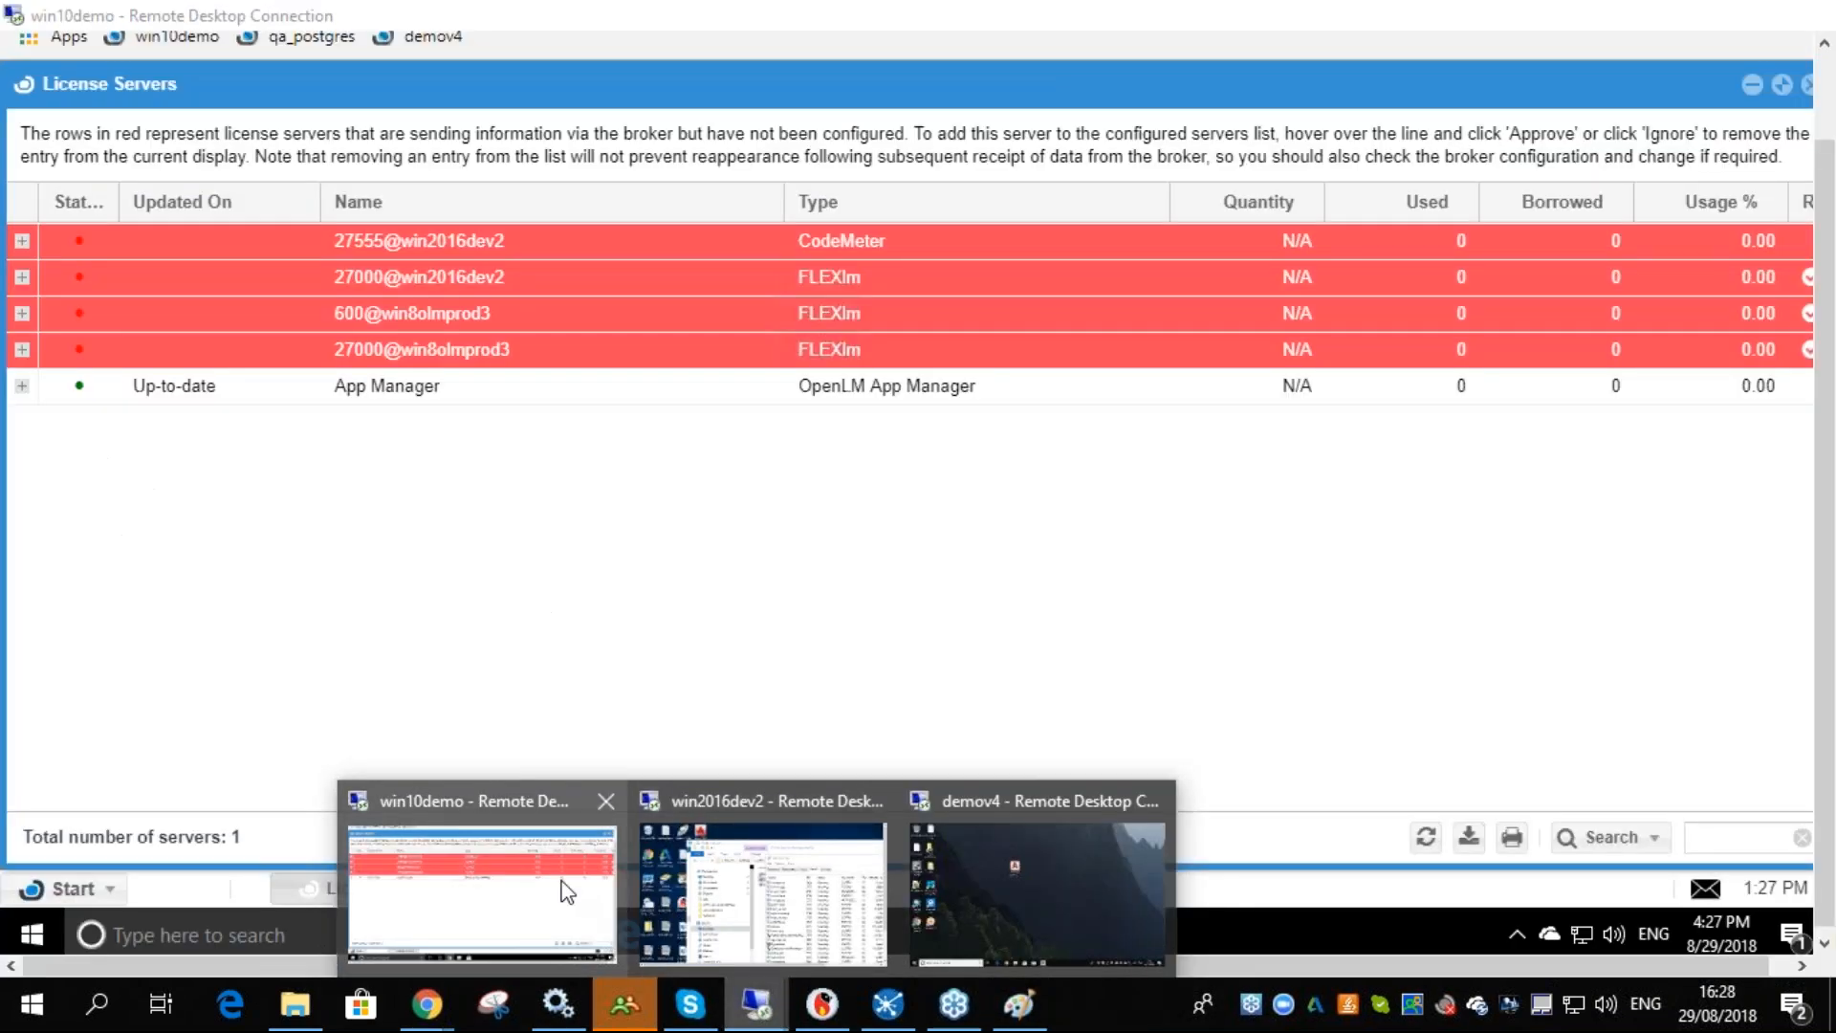
left_click(567, 892)
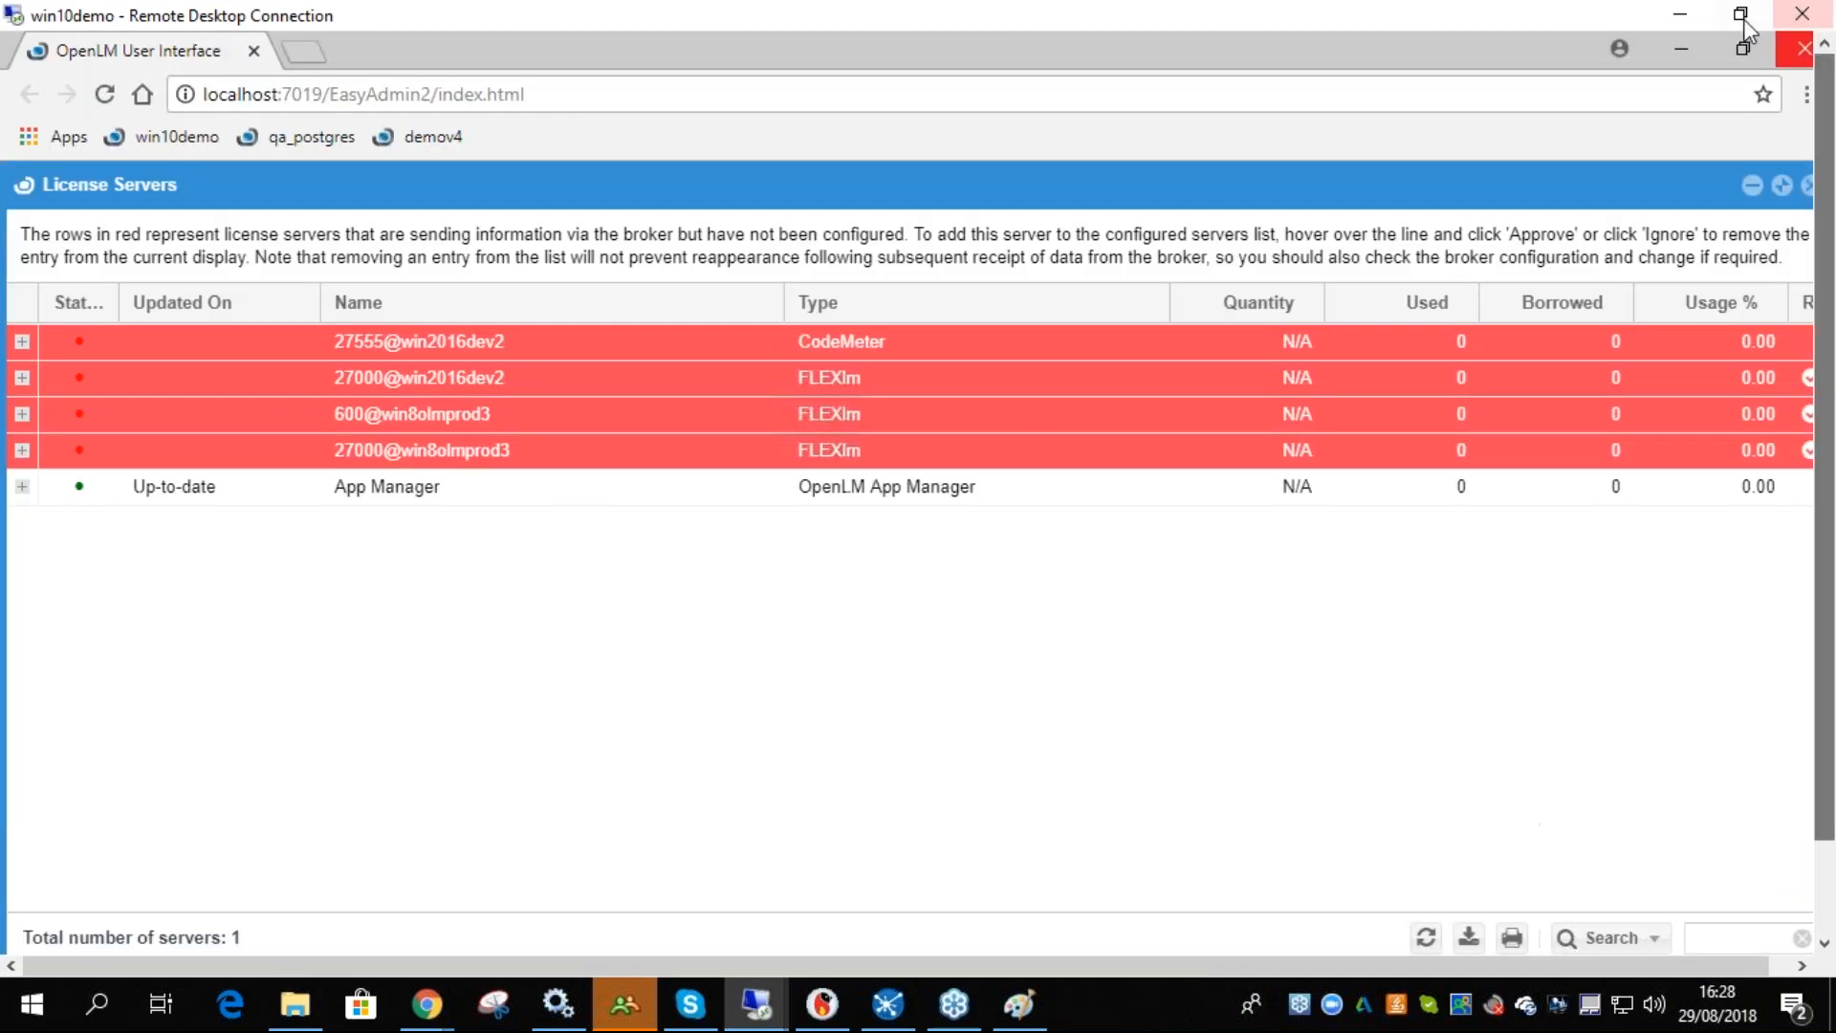
left_click(1681, 48)
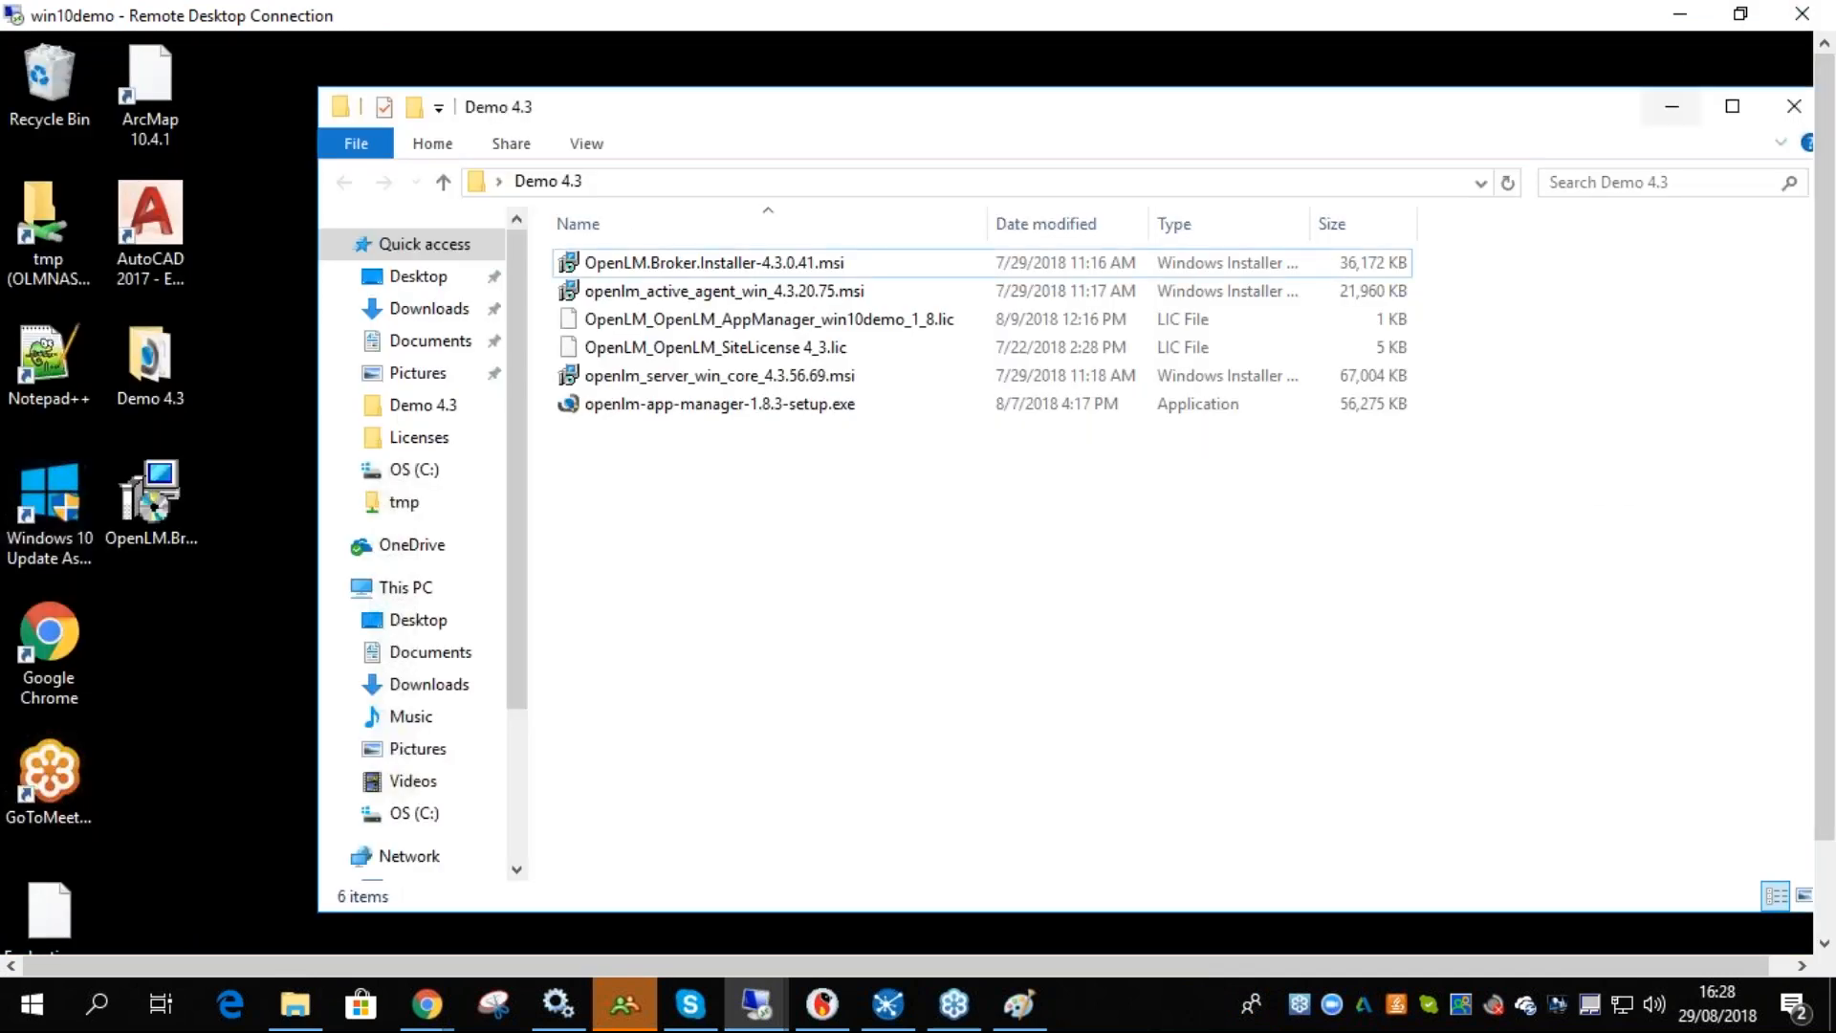
left_click_drag(1537, 105, 1441, 81)
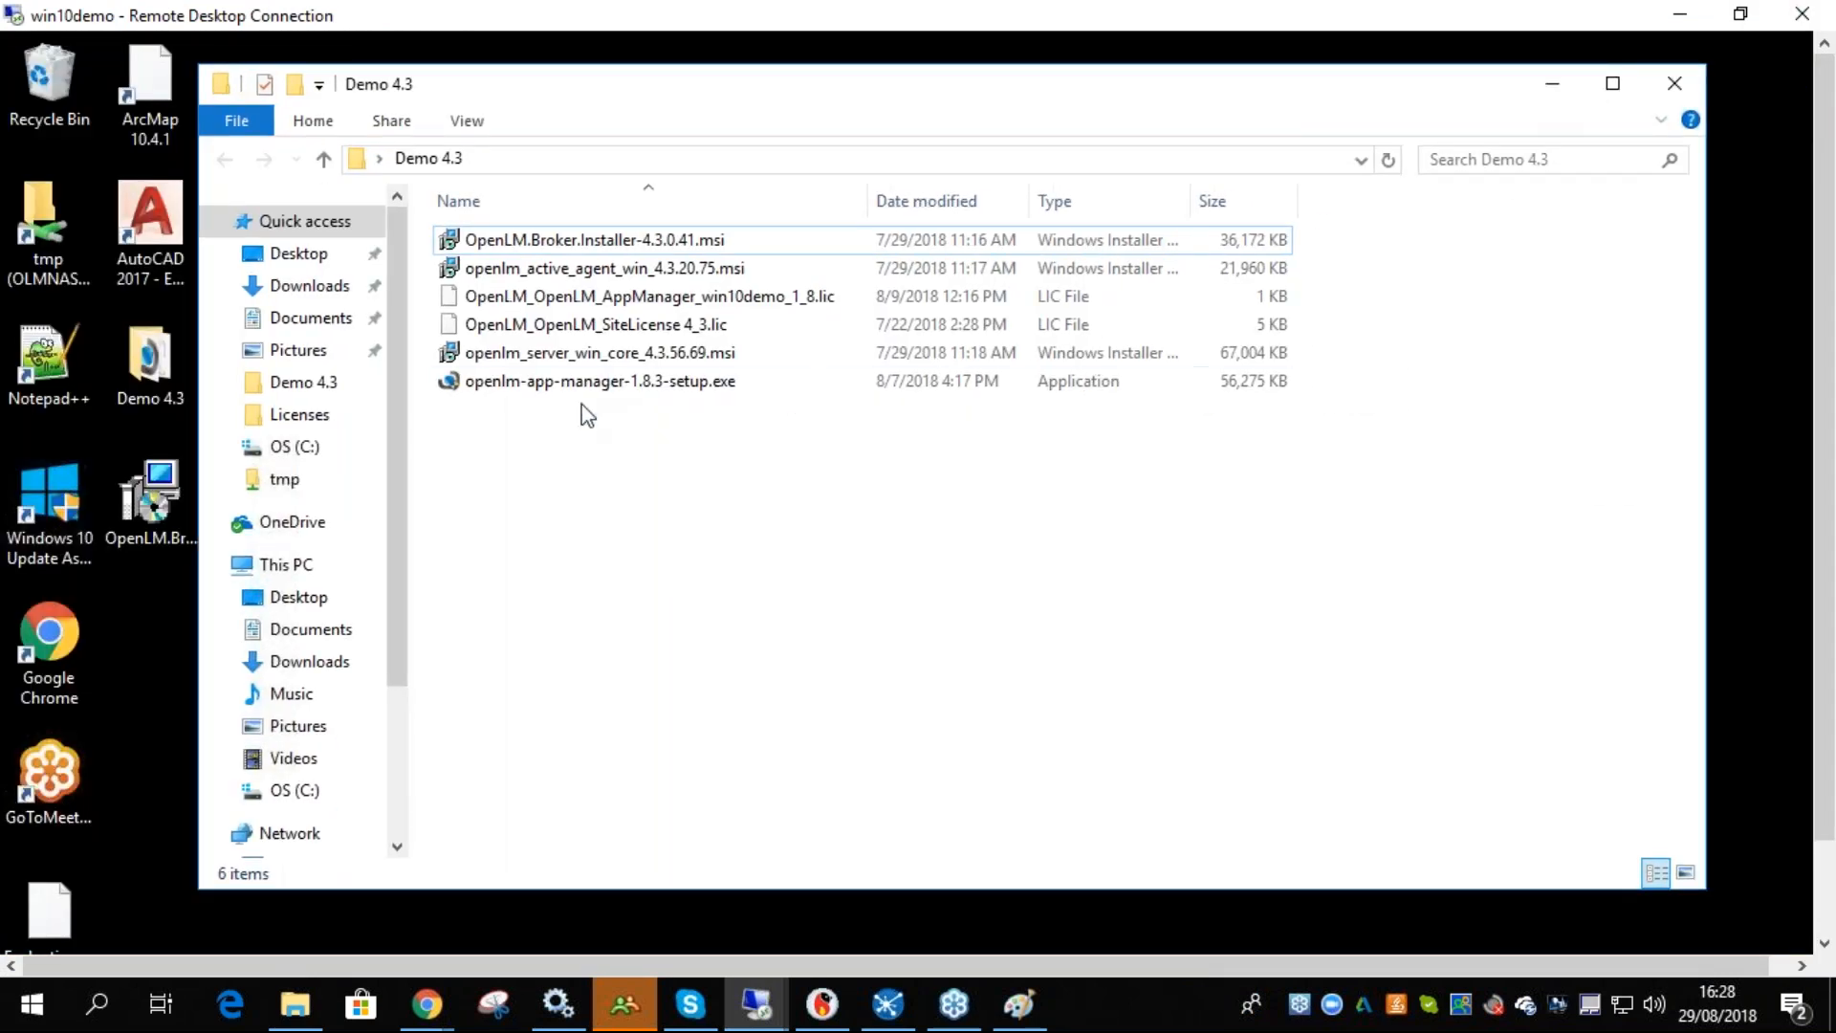
left_click(545, 387)
left_click(545, 362)
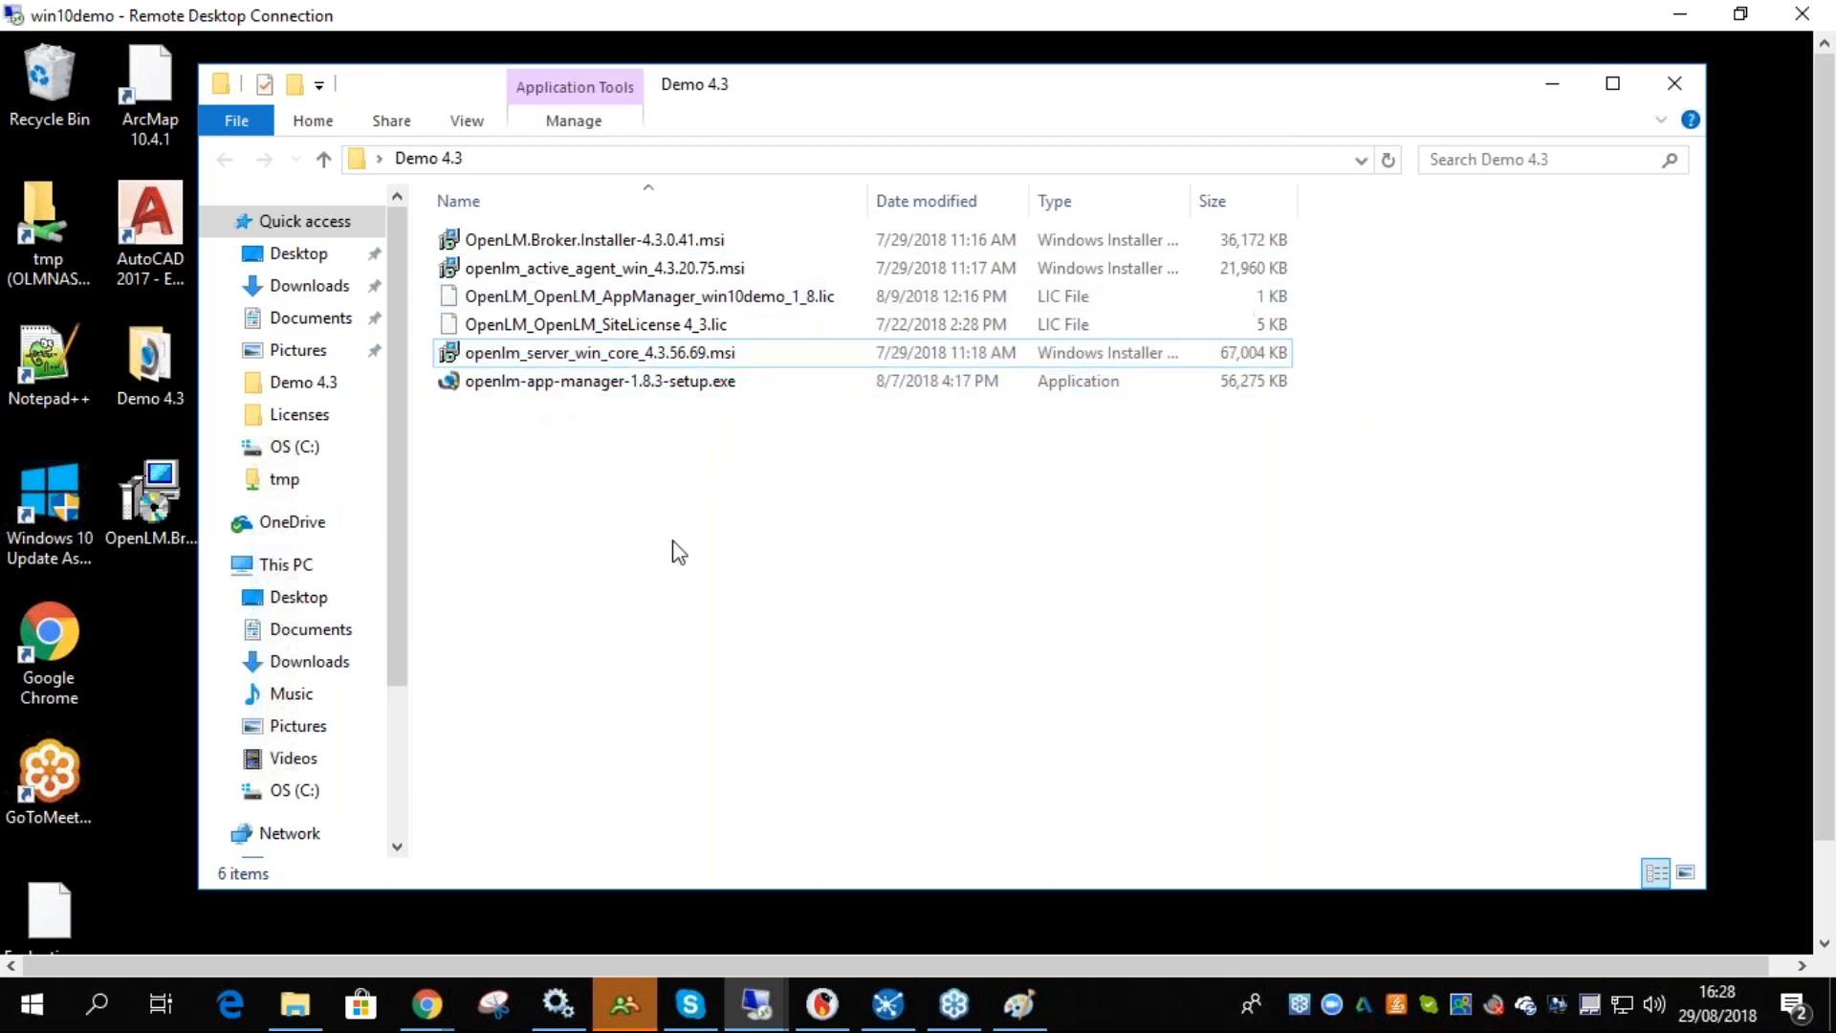
left_click(1051, 514)
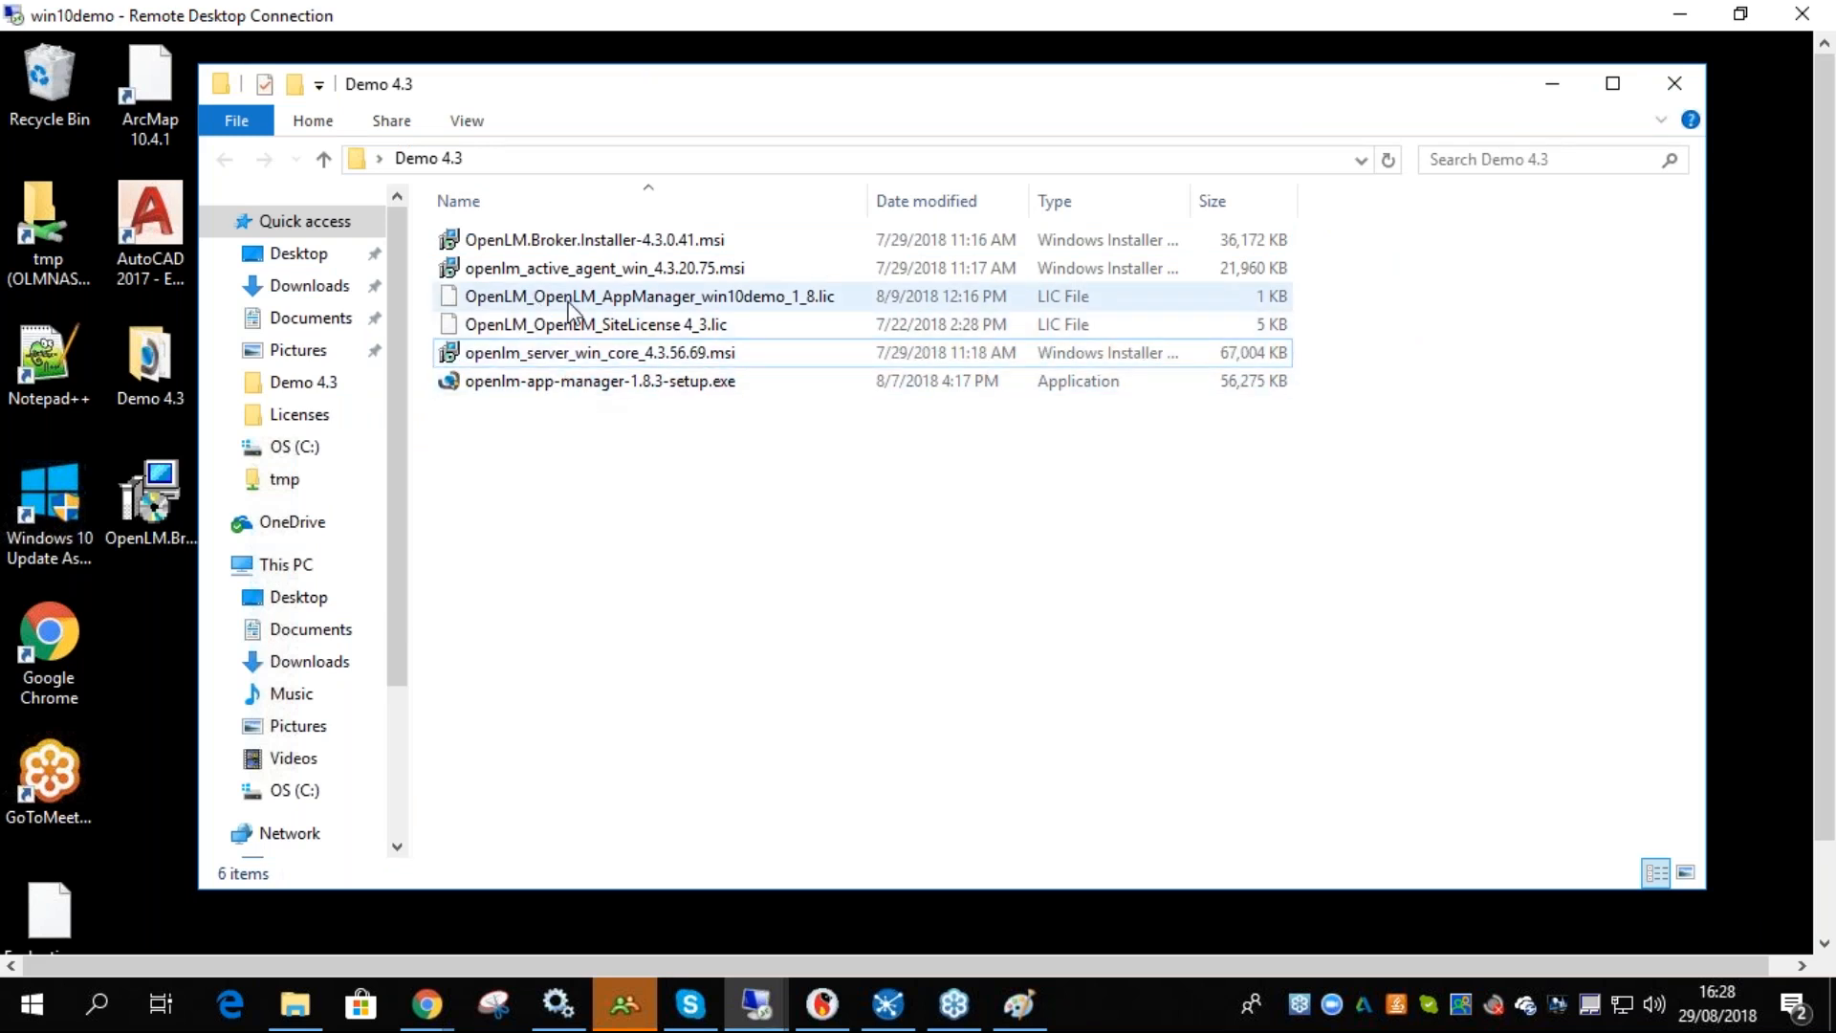
- Install the OpenLM Agent from openlm_active_agent_win_4.3.20.75.msi with the Autocad extension selected
double_click(549, 273)
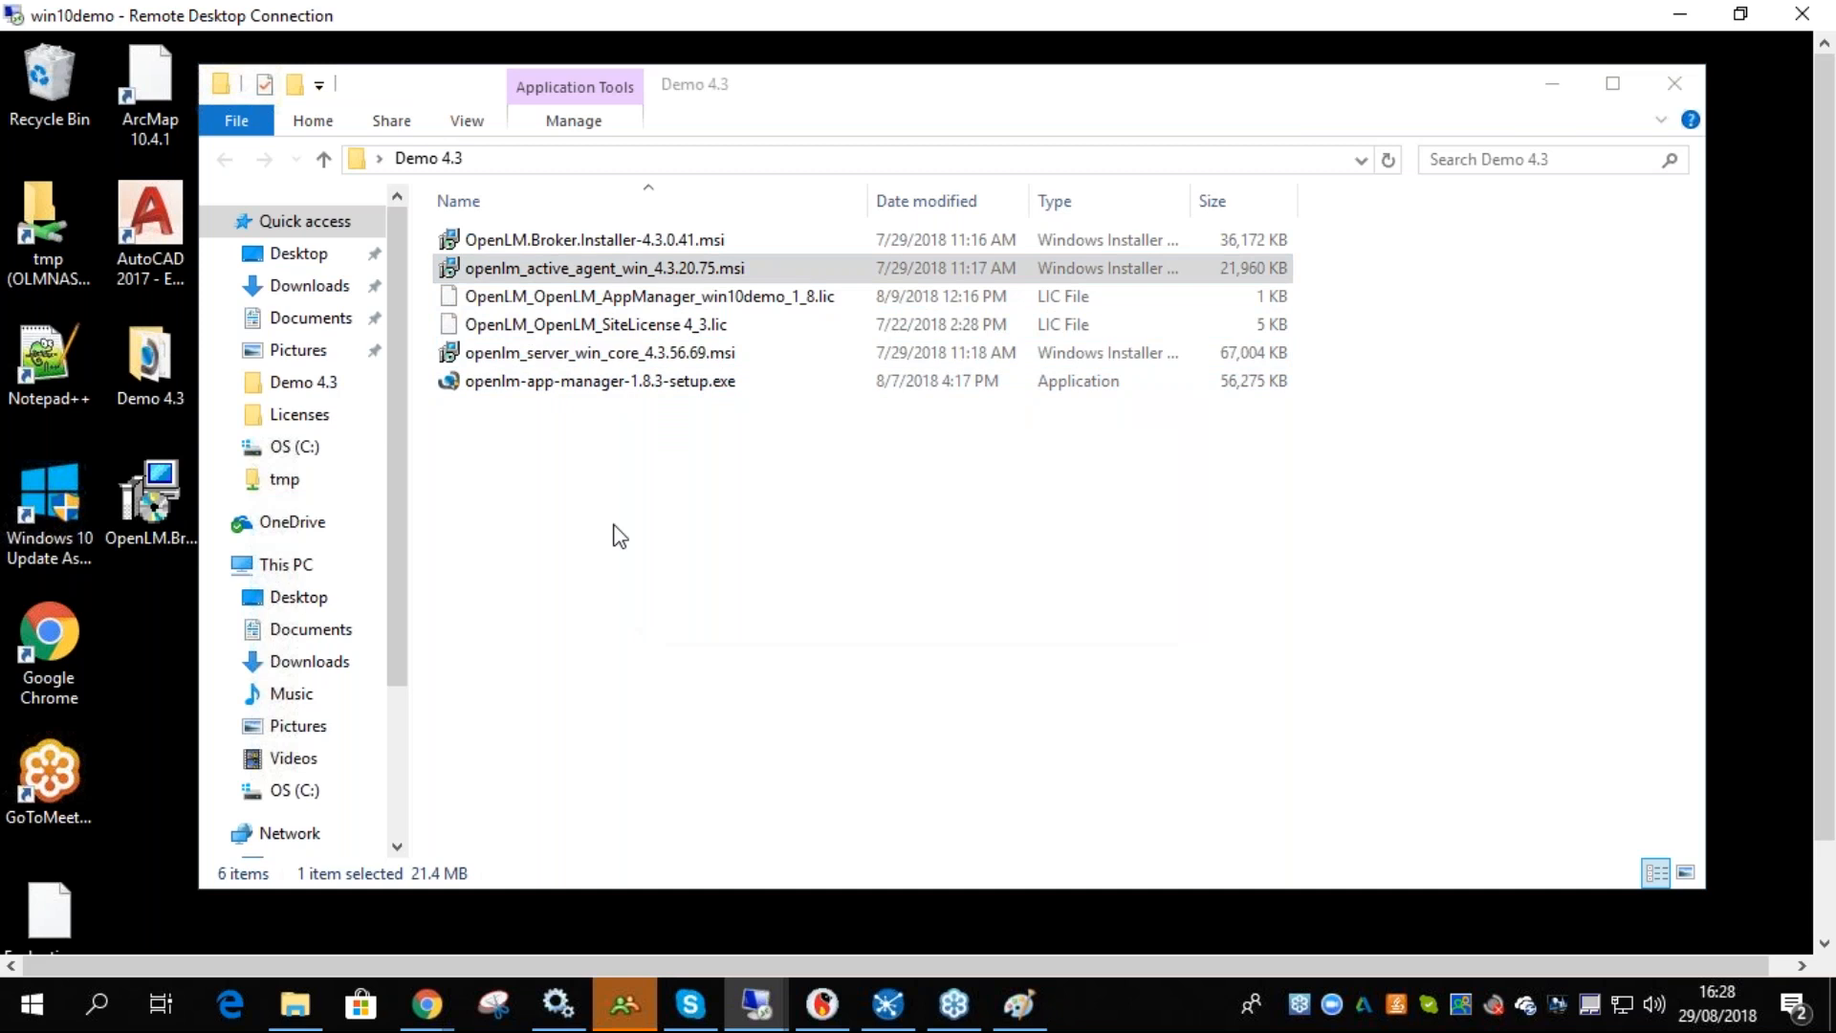
left_click(1164, 770)
left_click_drag(741, 251, 695, 323)
left_click(844, 776)
left_click(1126, 835)
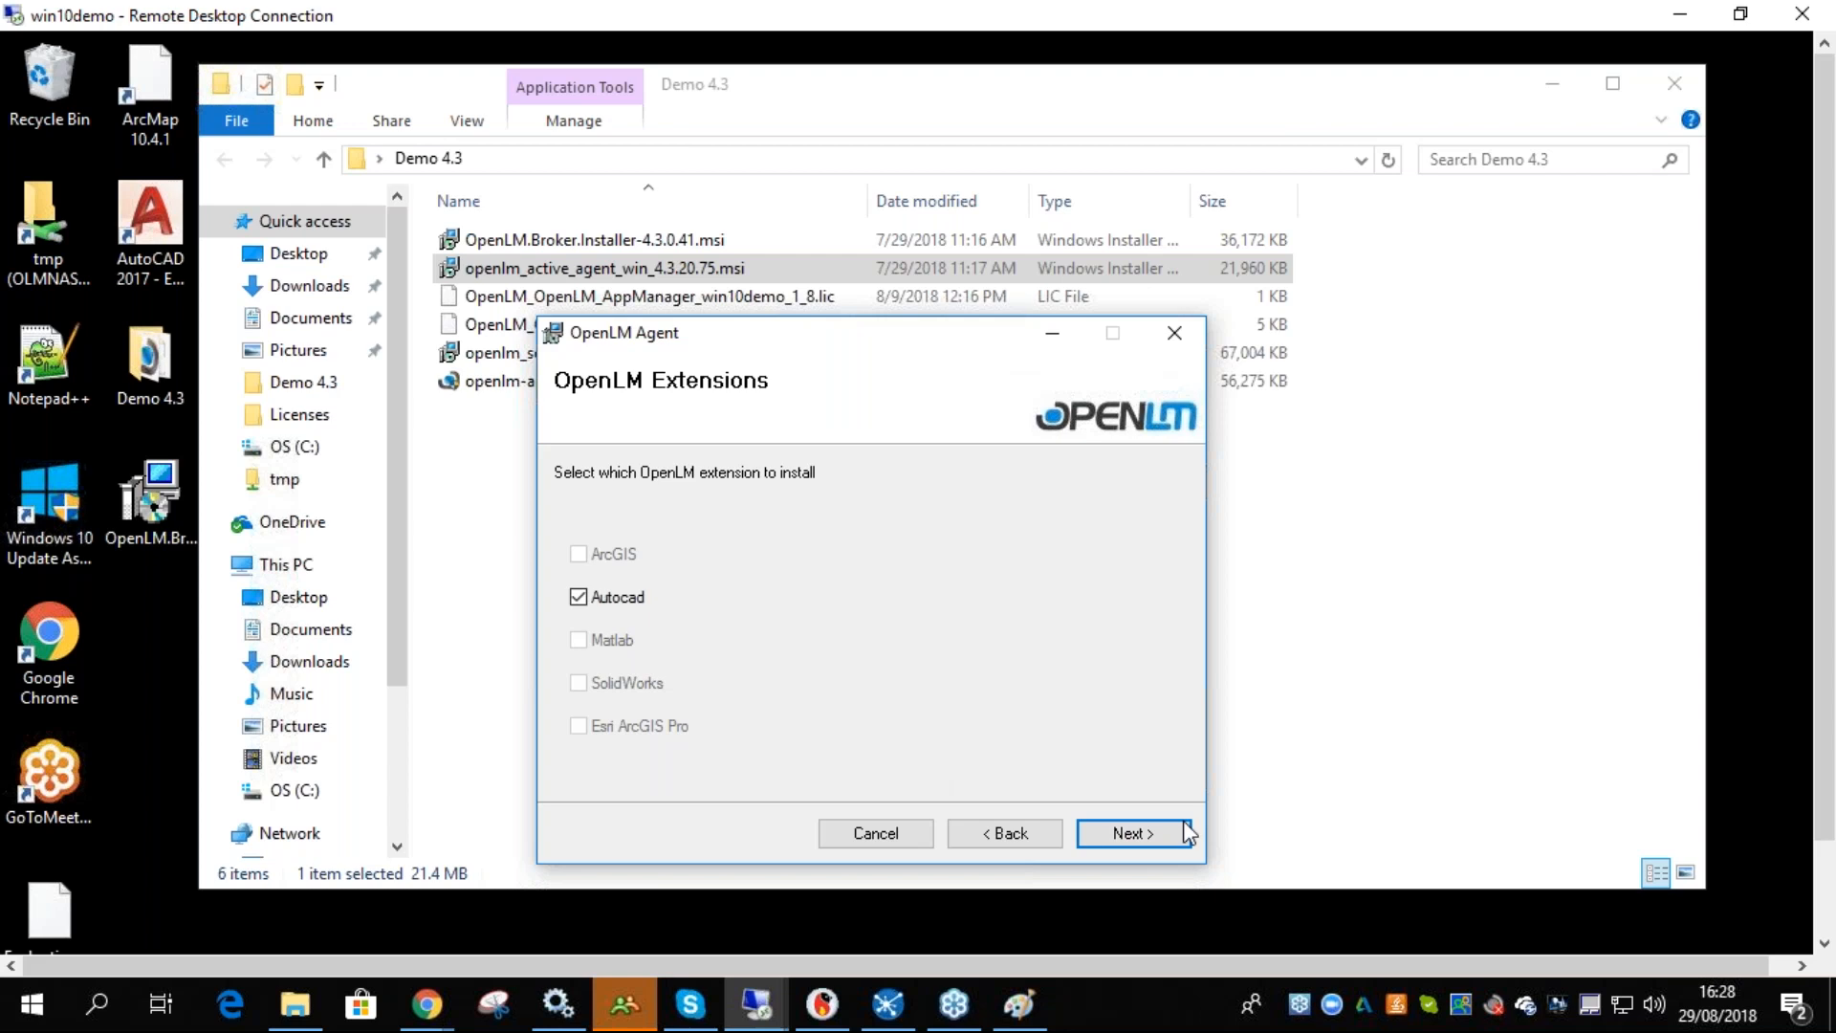
left_click(1116, 841)
left_click(1109, 835)
left_click(1050, 837)
left_click(617, 553)
left_click(1136, 836)
left_click(1128, 838)
left_click(1124, 836)
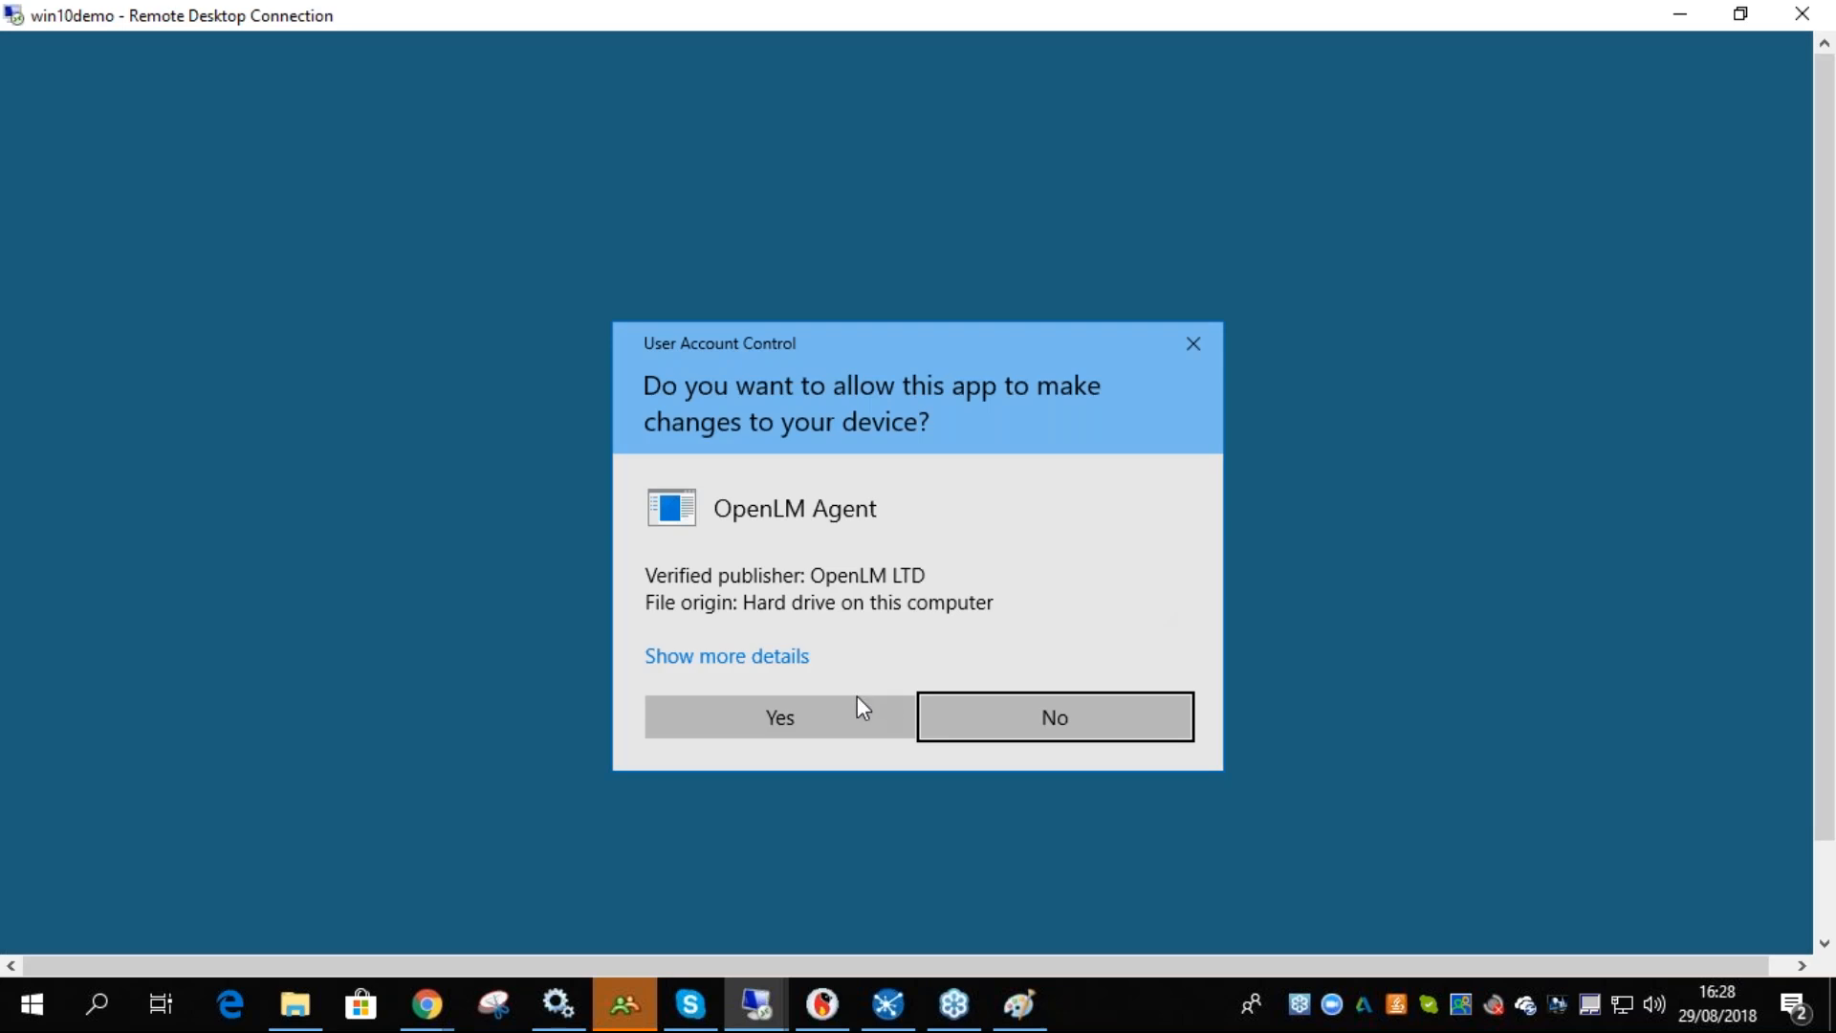
left_click(857, 706)
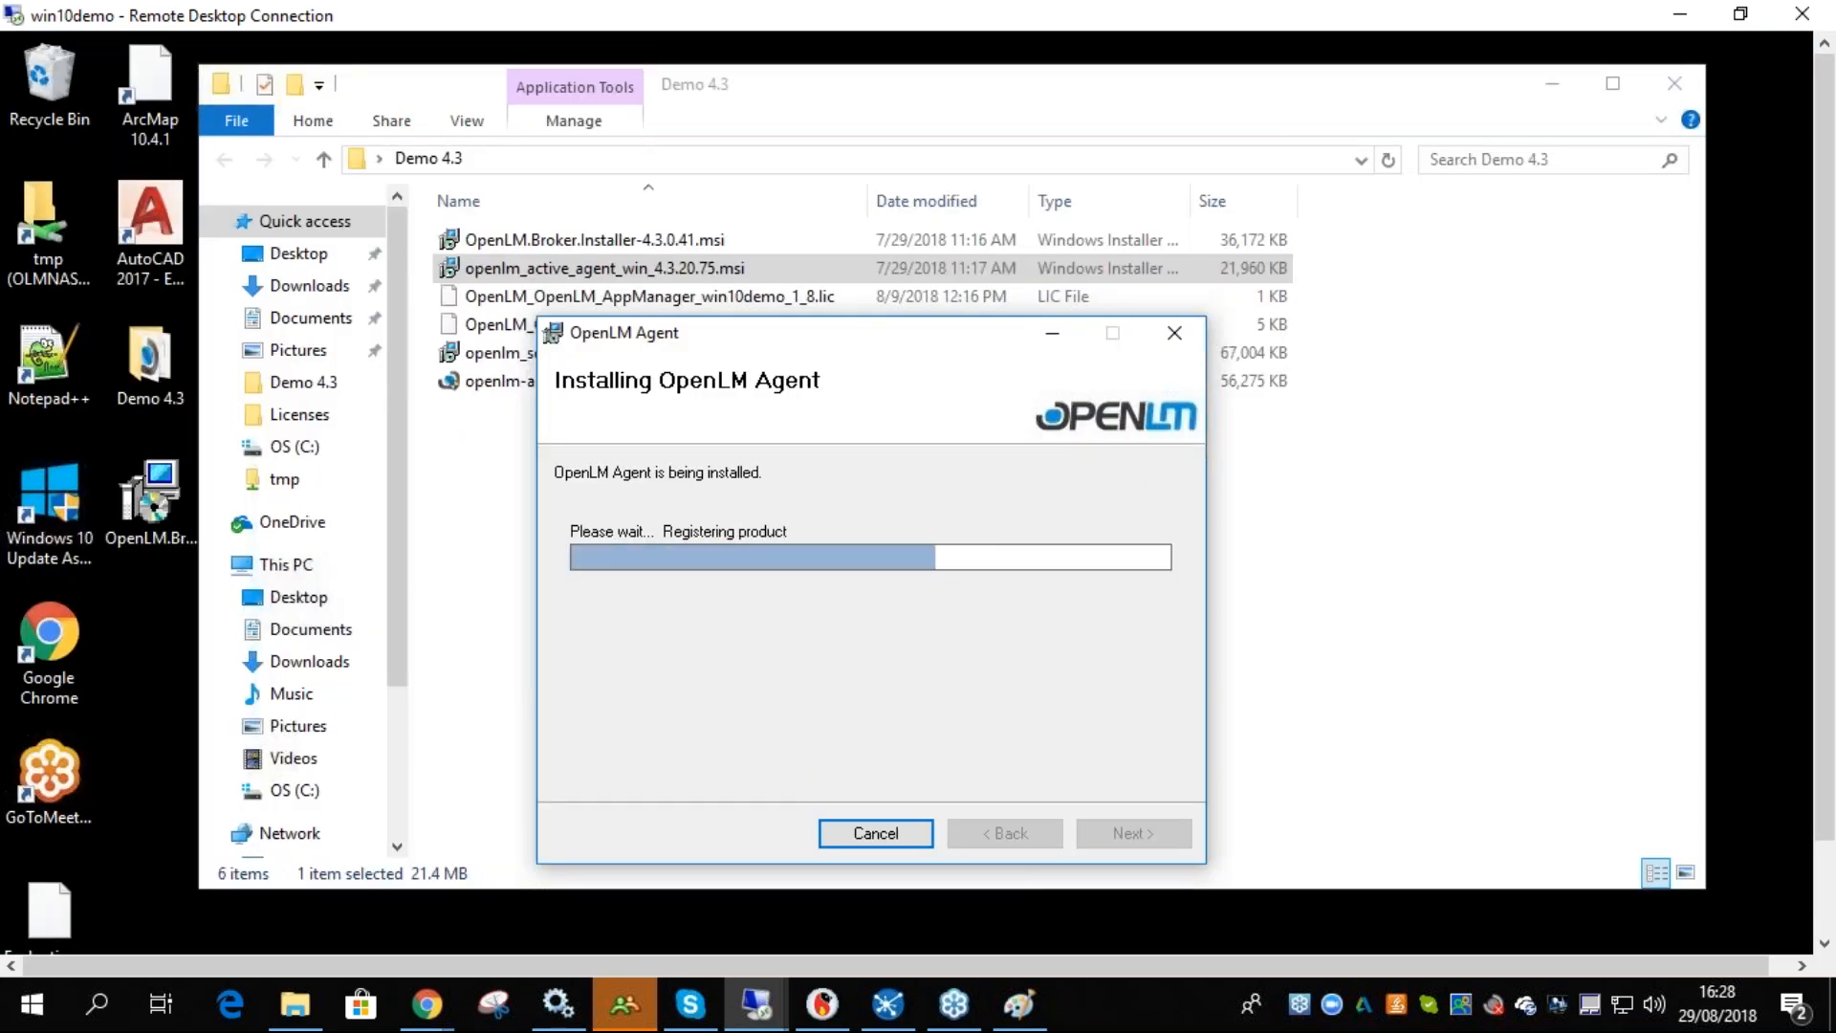
left_click(1100, 830)
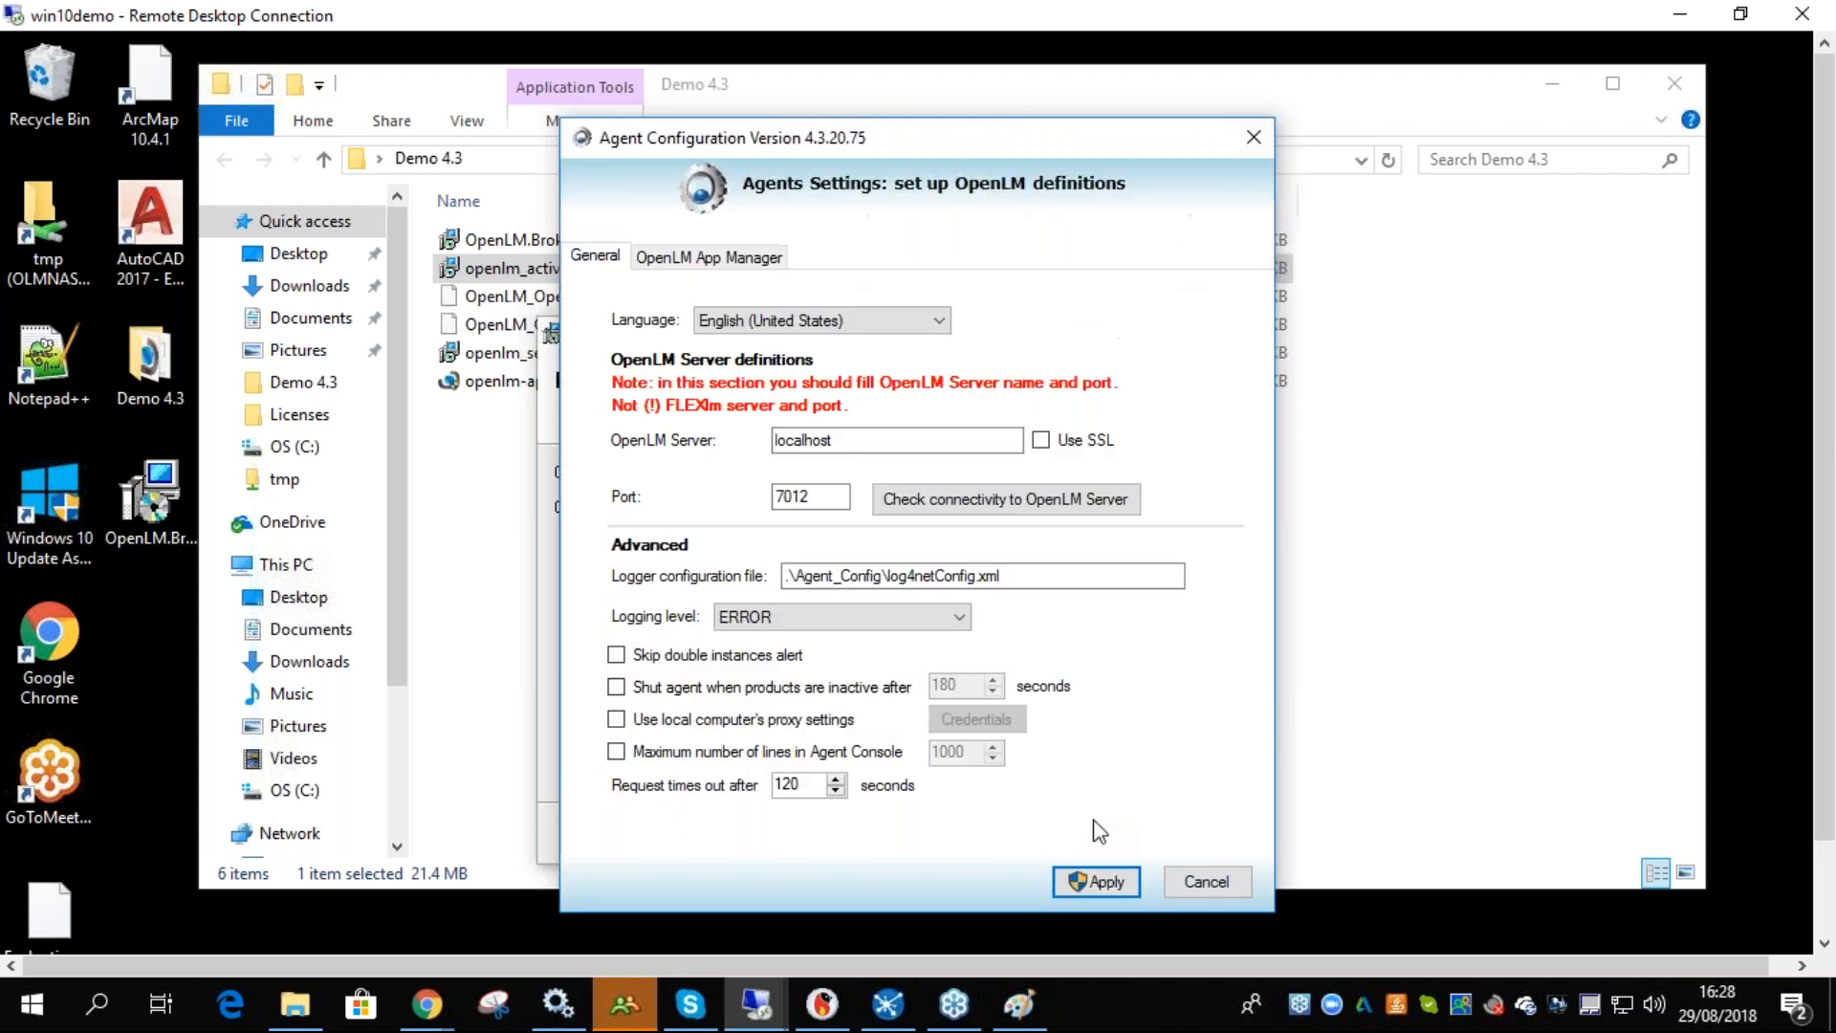
- Move the Agent Configuration window aside and close the installer's completion window
left_click_drag(857, 137, 1306, 128)
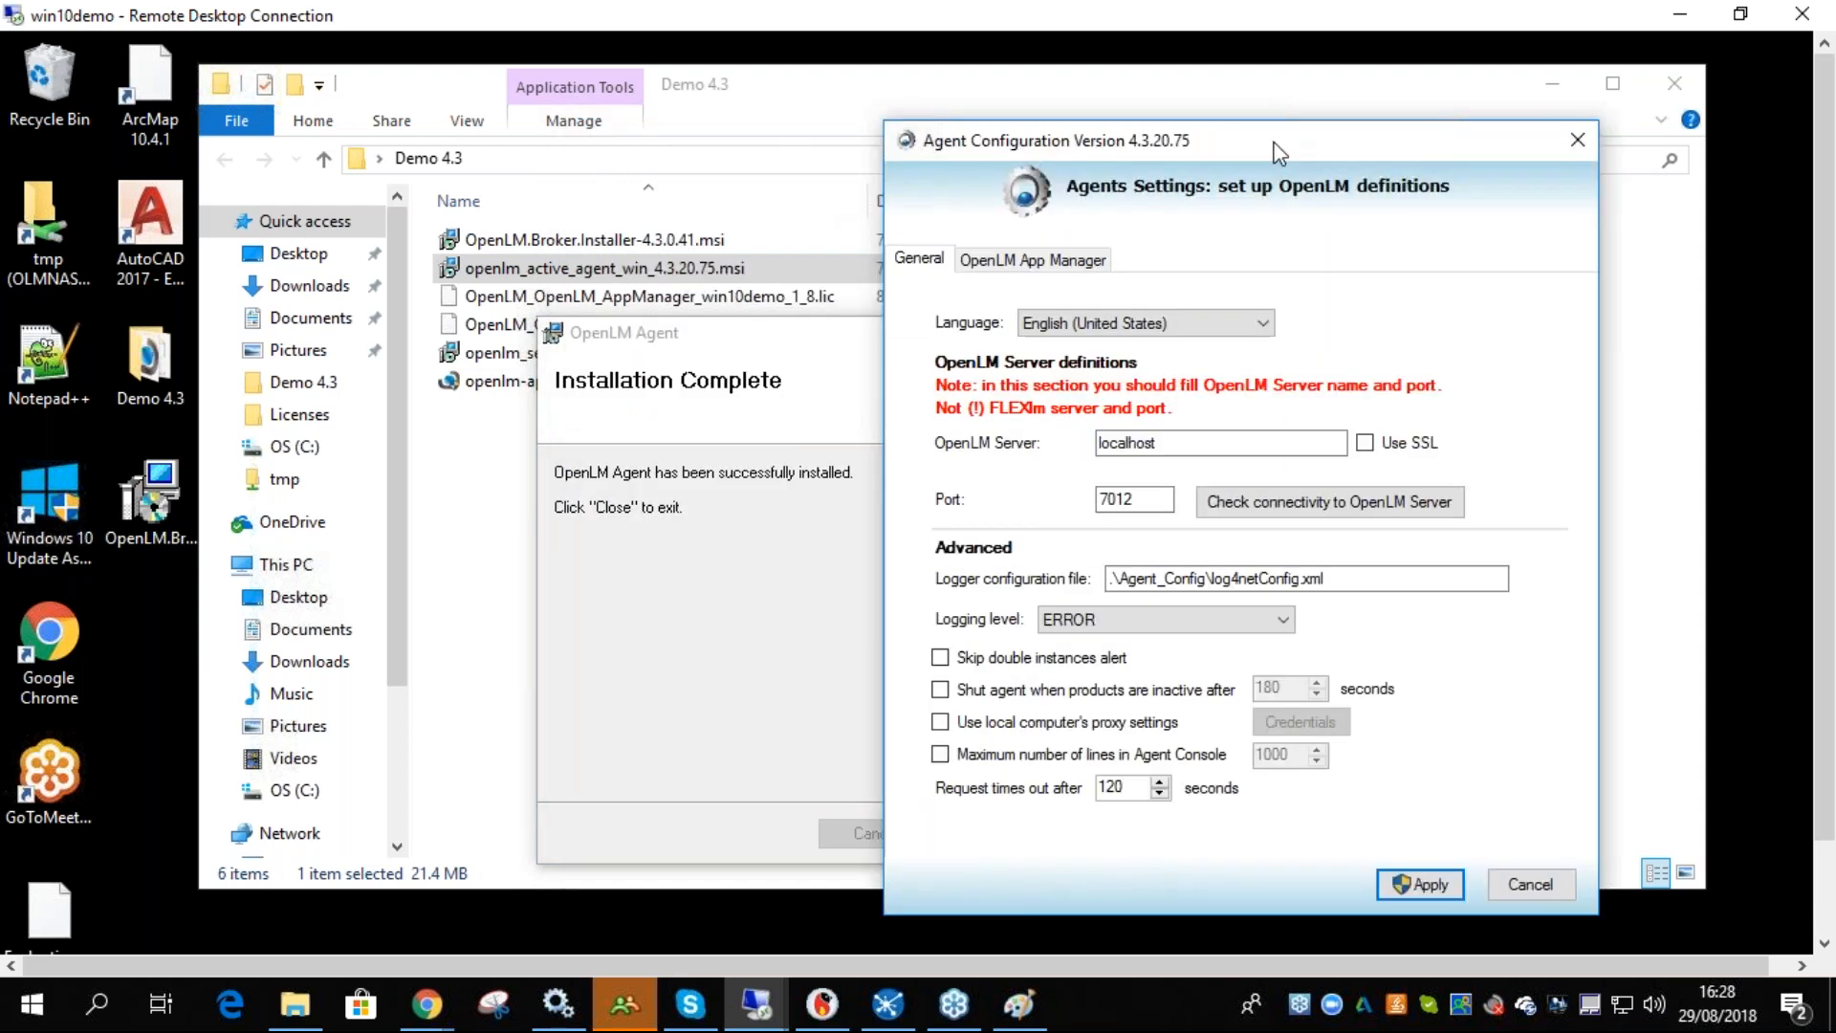
left_click(824, 385)
left_click(1129, 832)
- Review the agent configuration's OpenLM App Manager and General tabs and minimize the installer folder
left_click_drag(1170, 134, 824, 135)
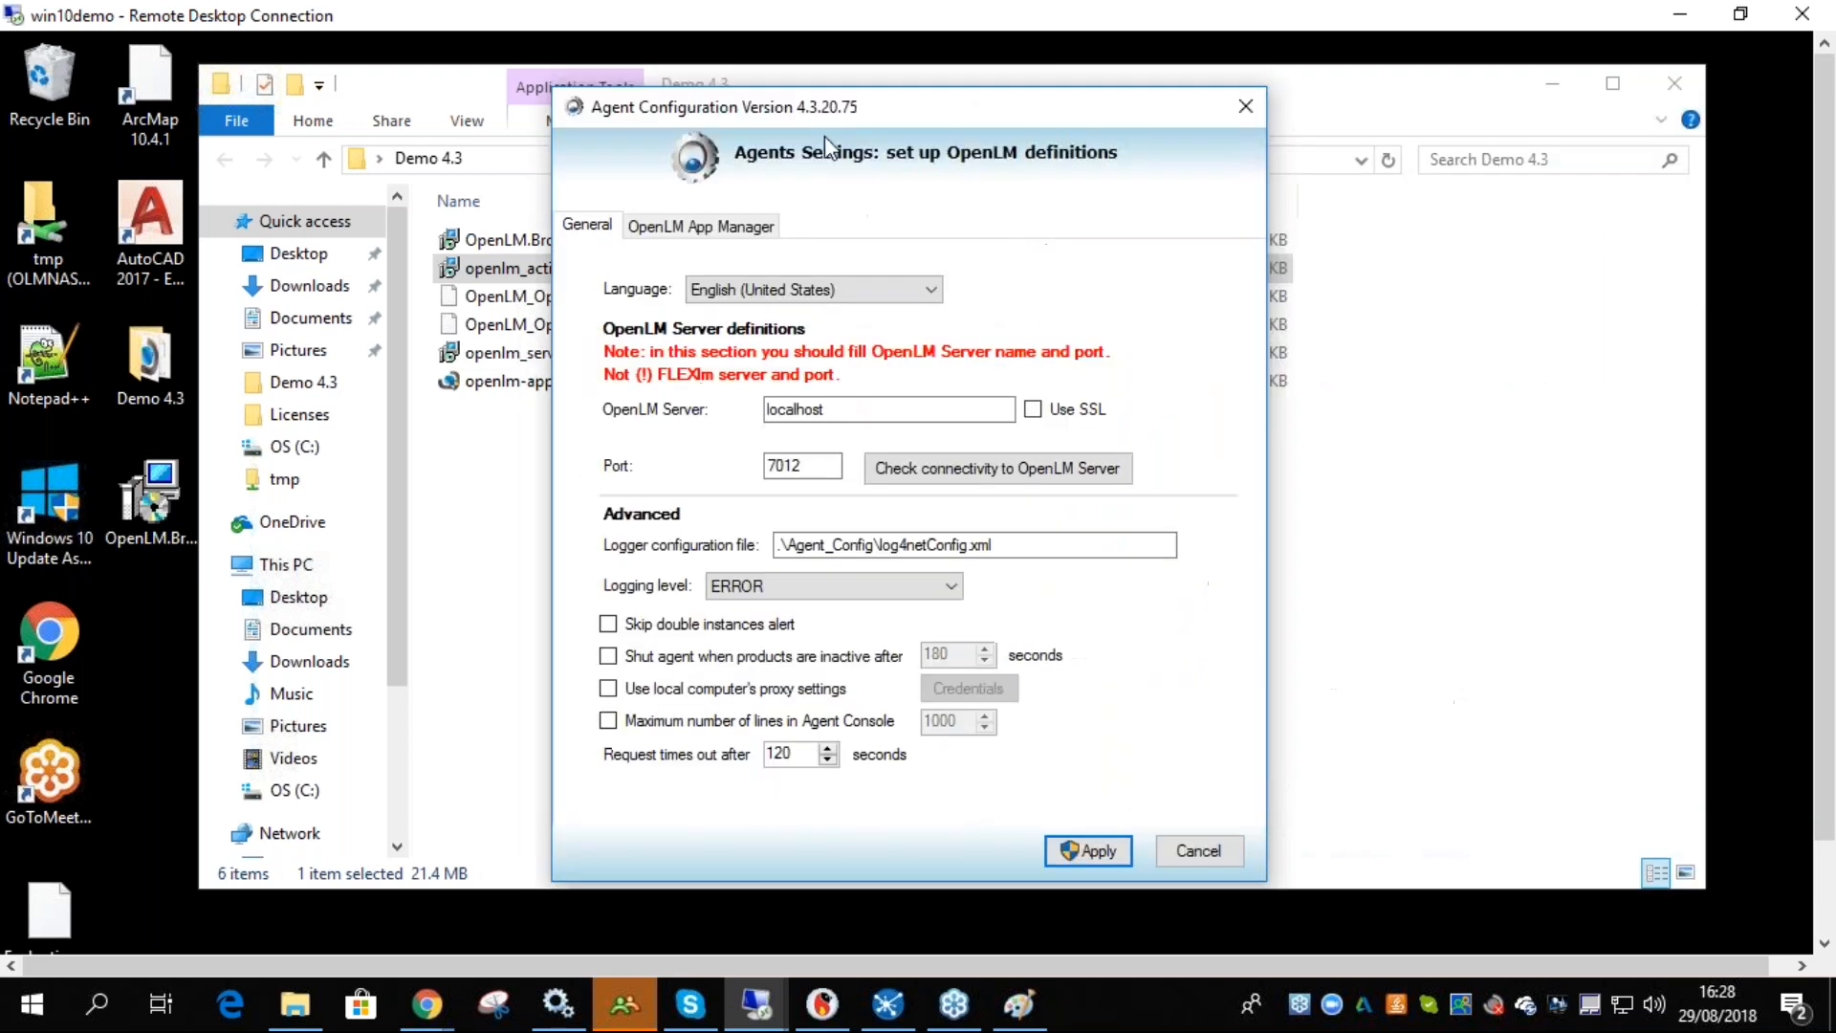
left_click(713, 234)
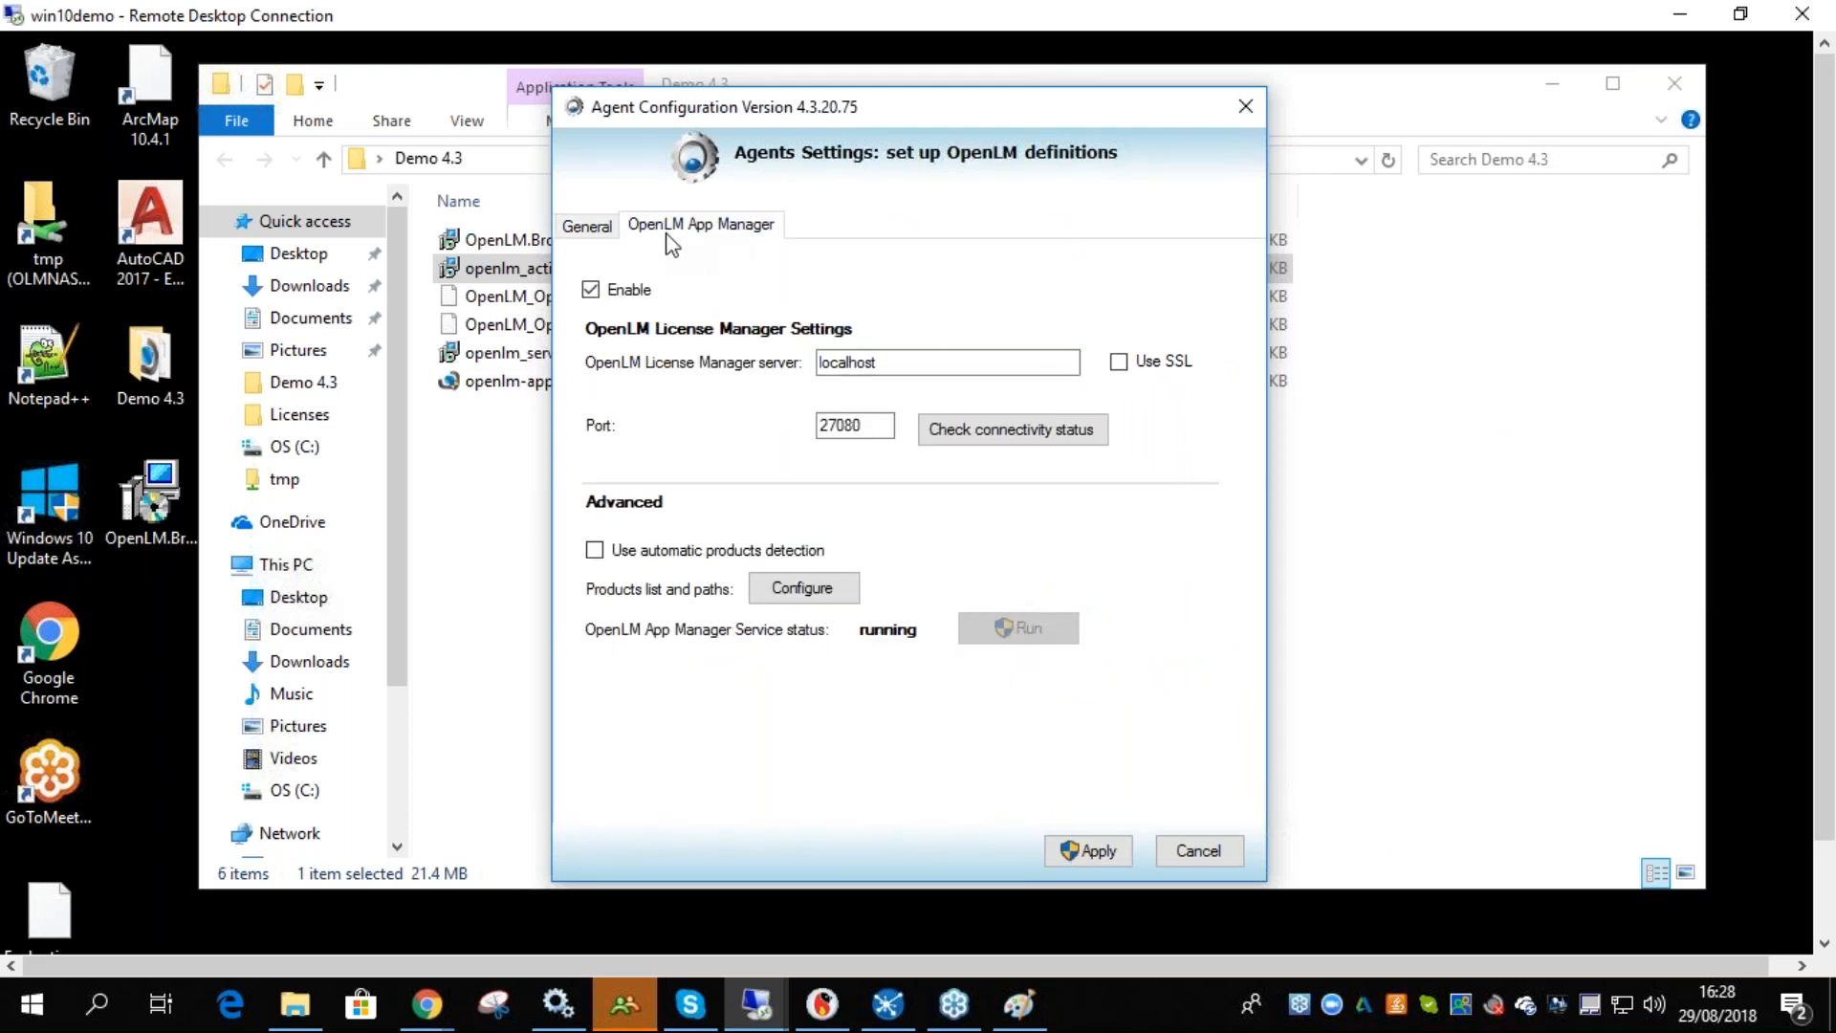
left_click(593, 230)
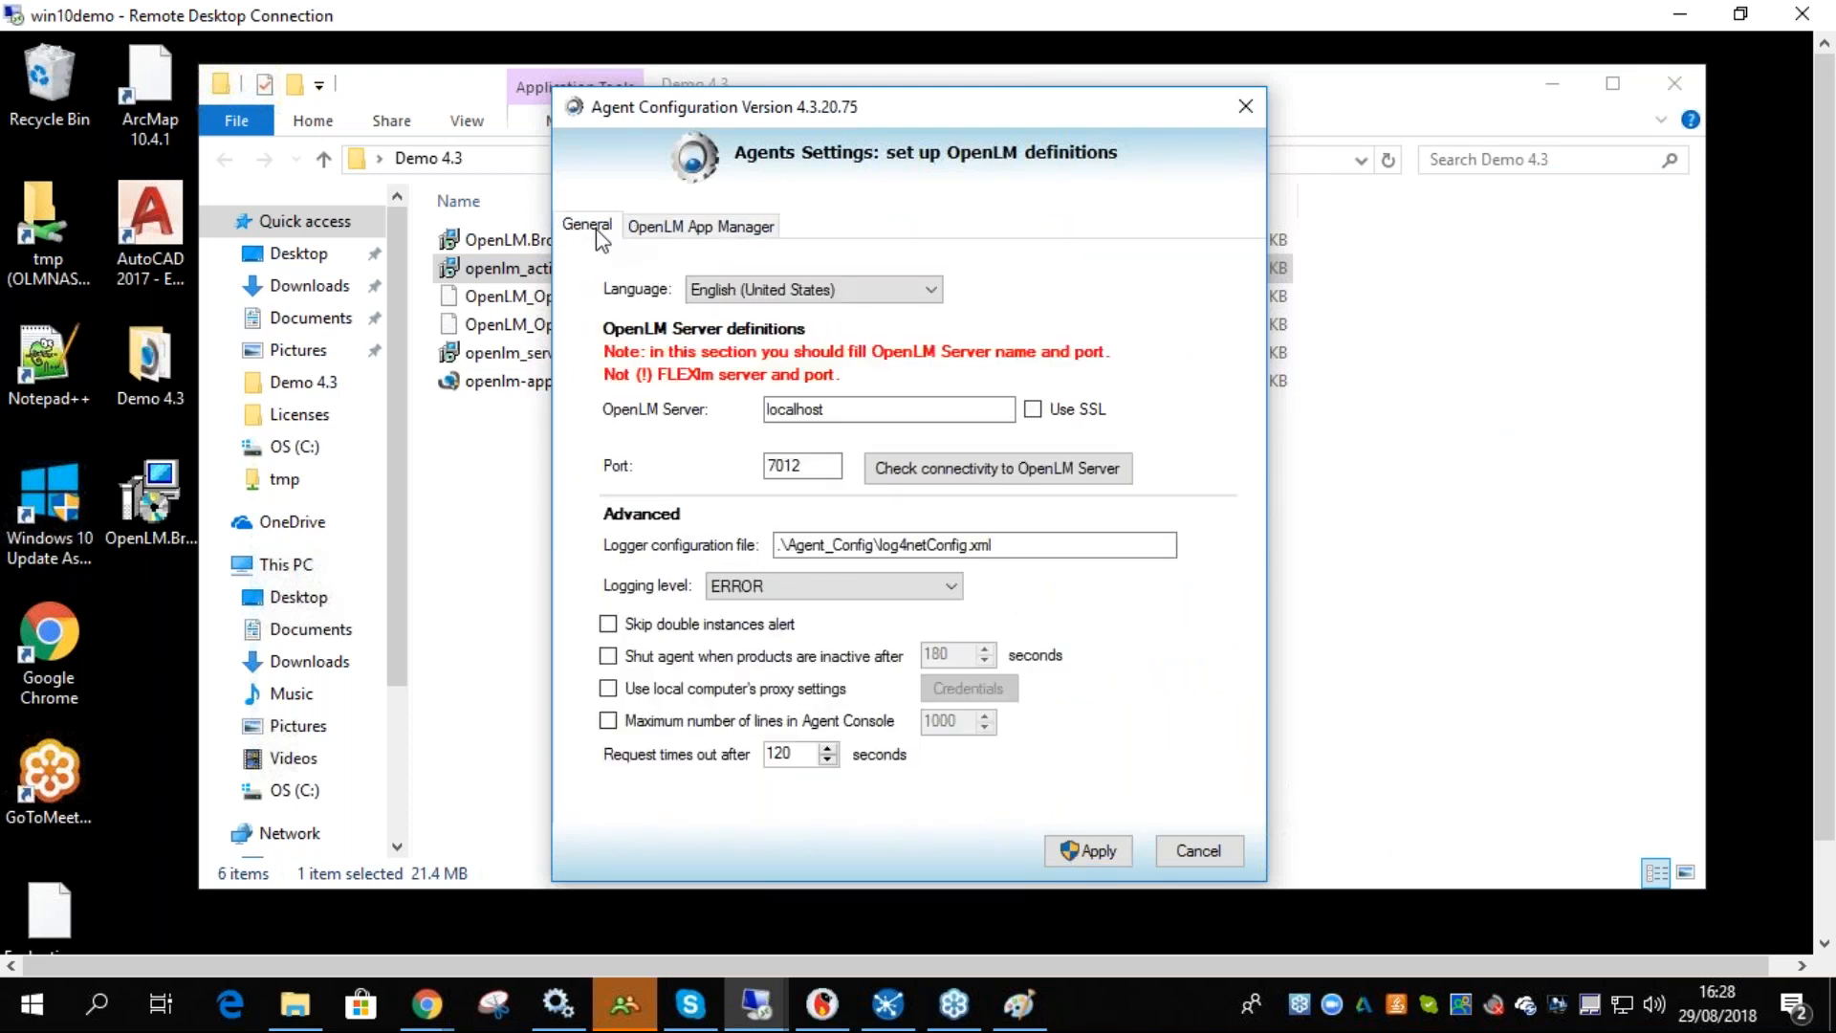
left_click_drag(661, 114, 674, 174)
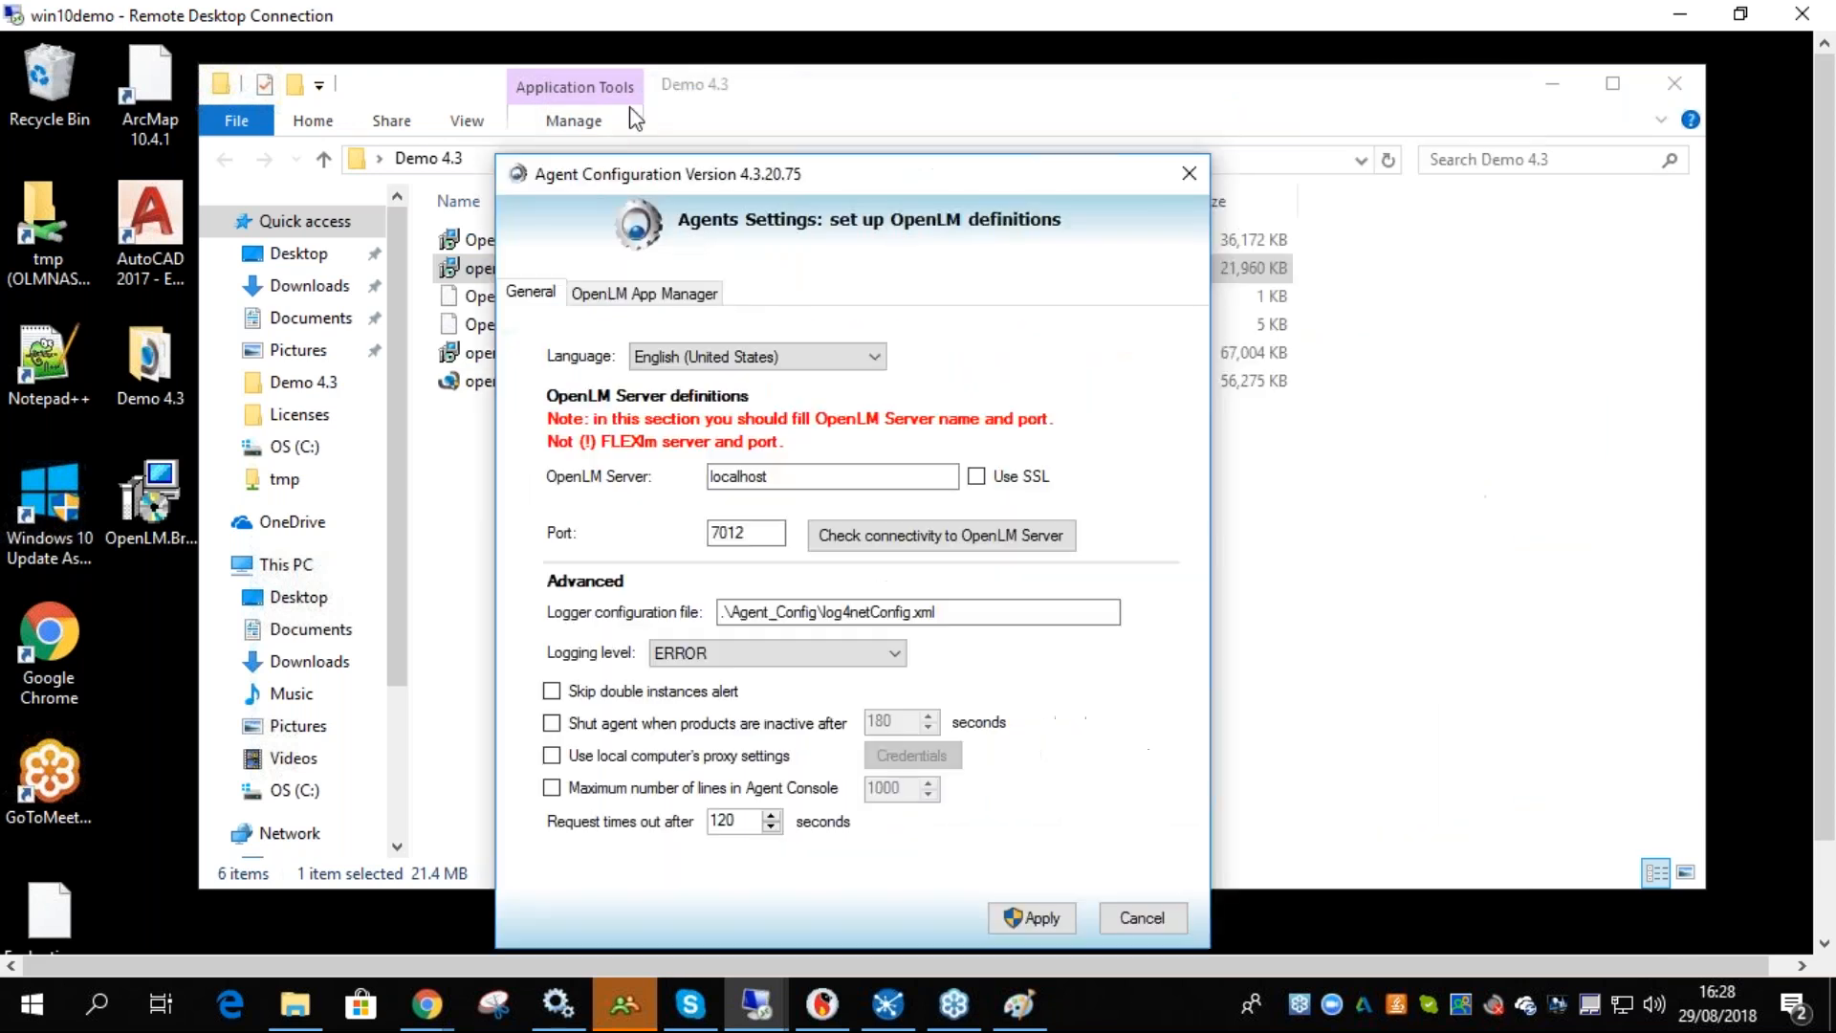
left_click_drag(629, 107, 619, 121)
left_click(1552, 84)
left_click_drag(742, 122, 902, 84)
- Set the agent's OpenLM Server to Demov4 and check connectivity to the OpenLM Server
double_click(918, 386)
type("Demo")
key("ctrl+a")
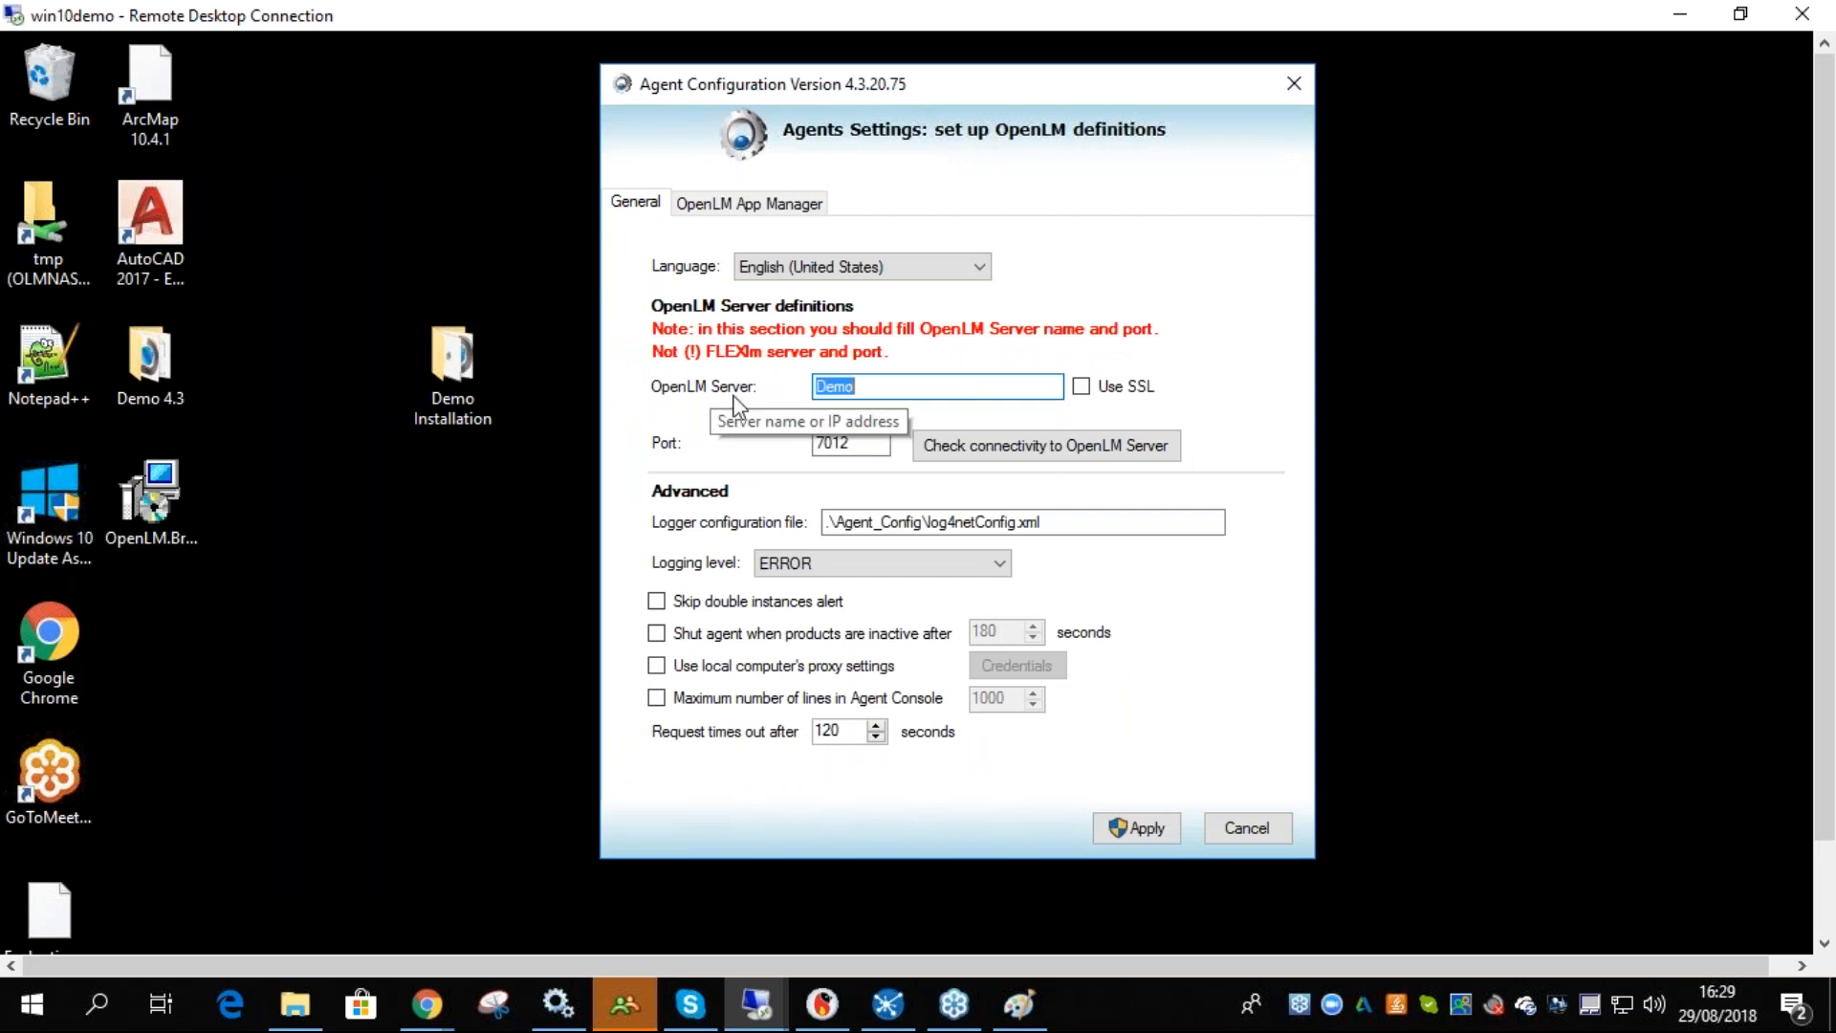
left_click(889, 381)
left_click(983, 442)
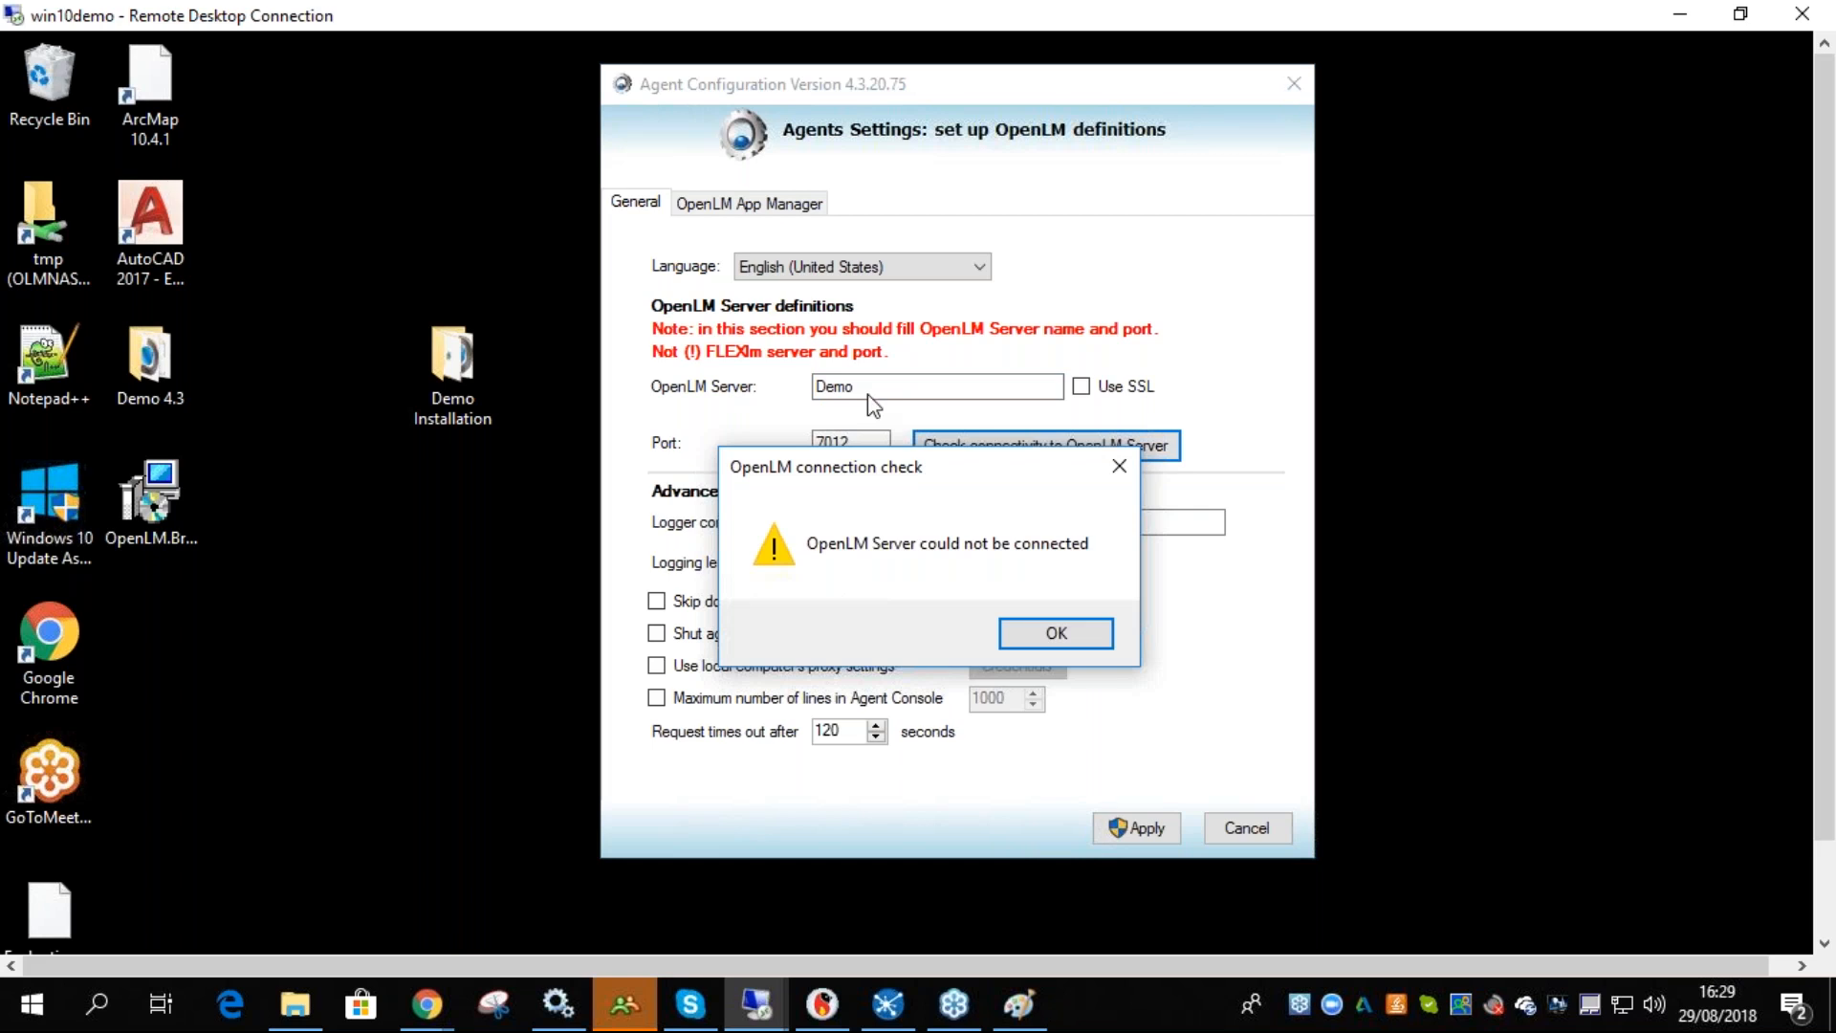
left_click(1052, 632)
left_click(947, 386)
type("v4")
key("ctrl+a")
left_click(989, 439)
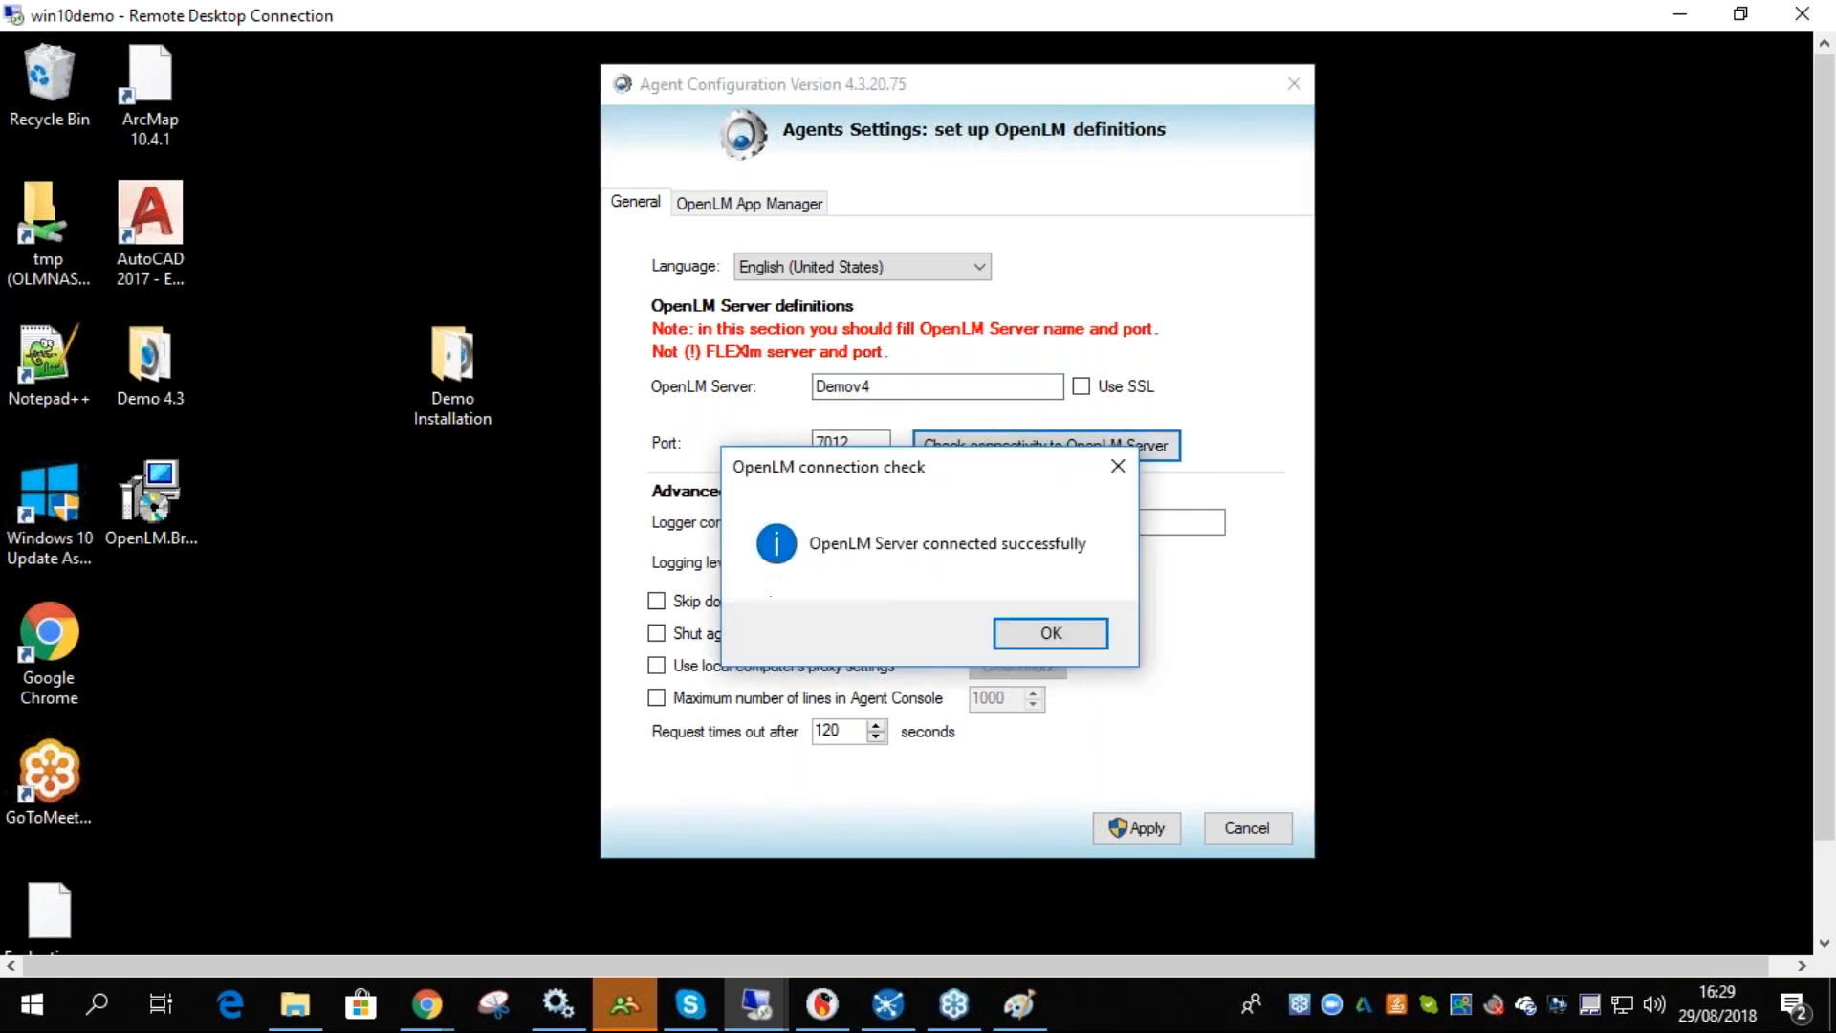
left_click(1047, 634)
- Set the OpenLM License Manager server to Demov4 in the App Manager settings and check its connectivity
left_click(745, 203)
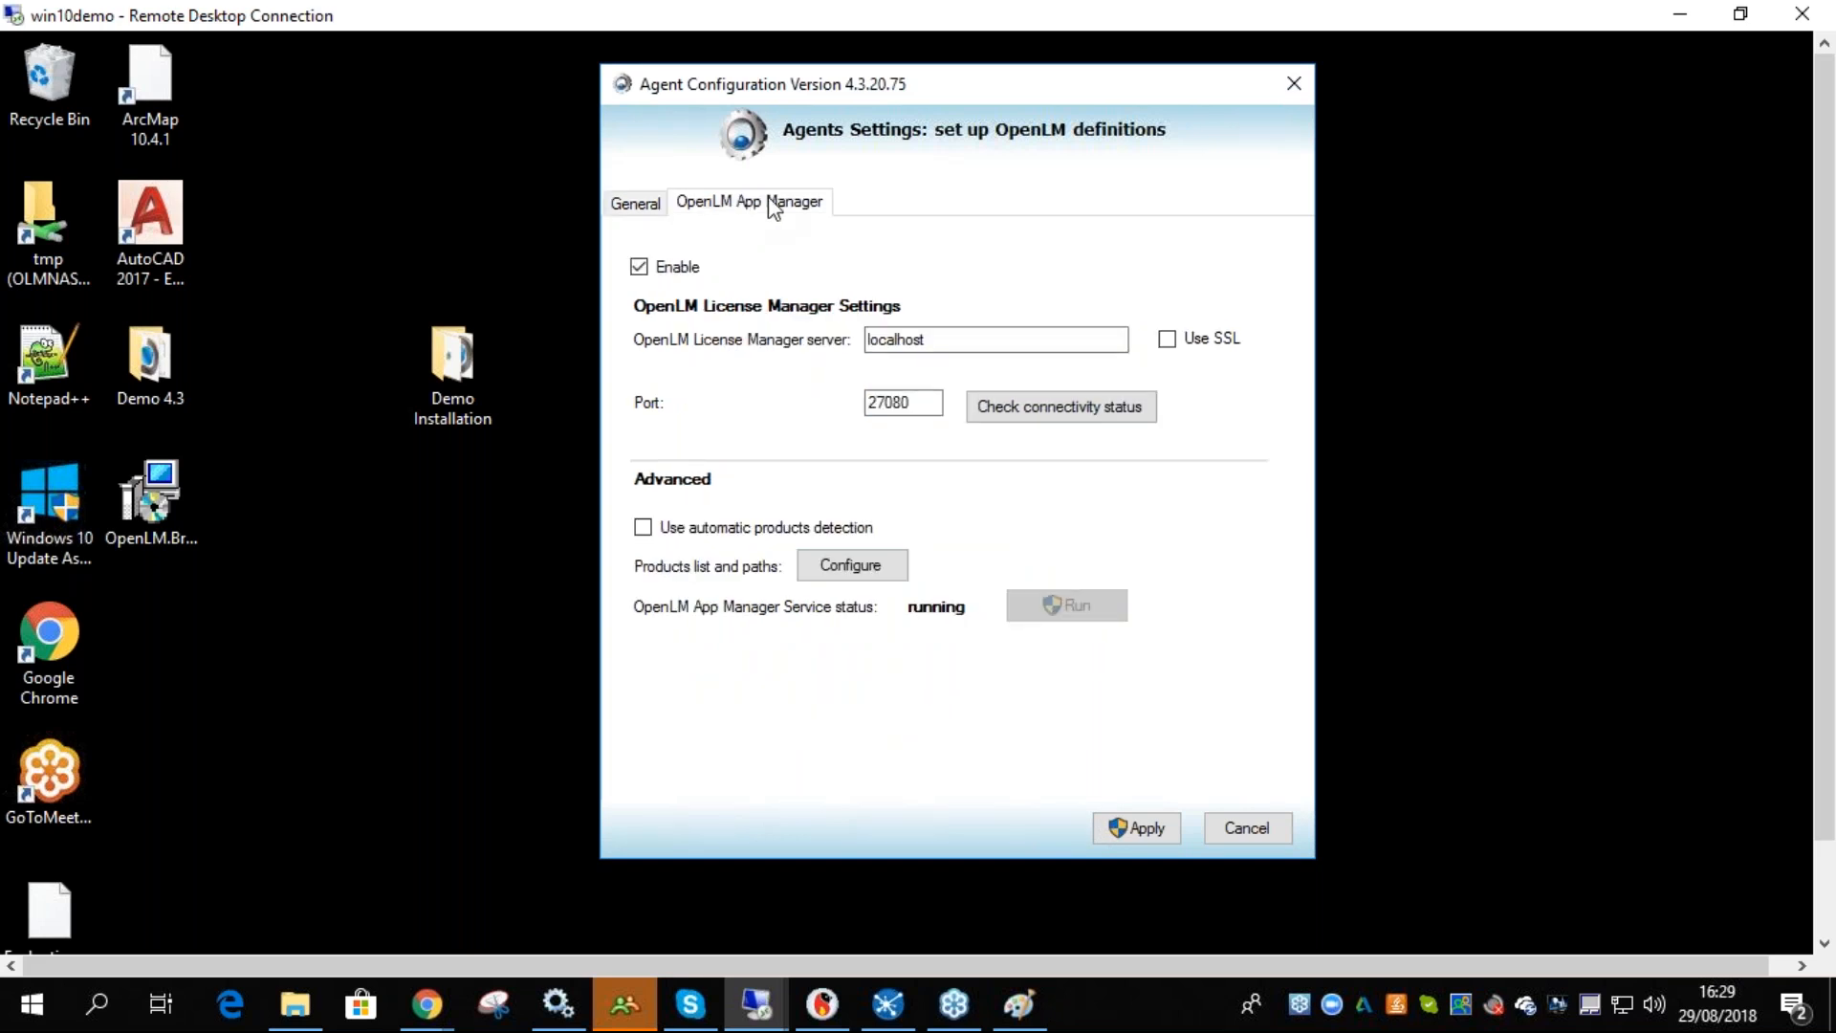
left_click_drag(932, 342, 773, 353)
type("Demov4")
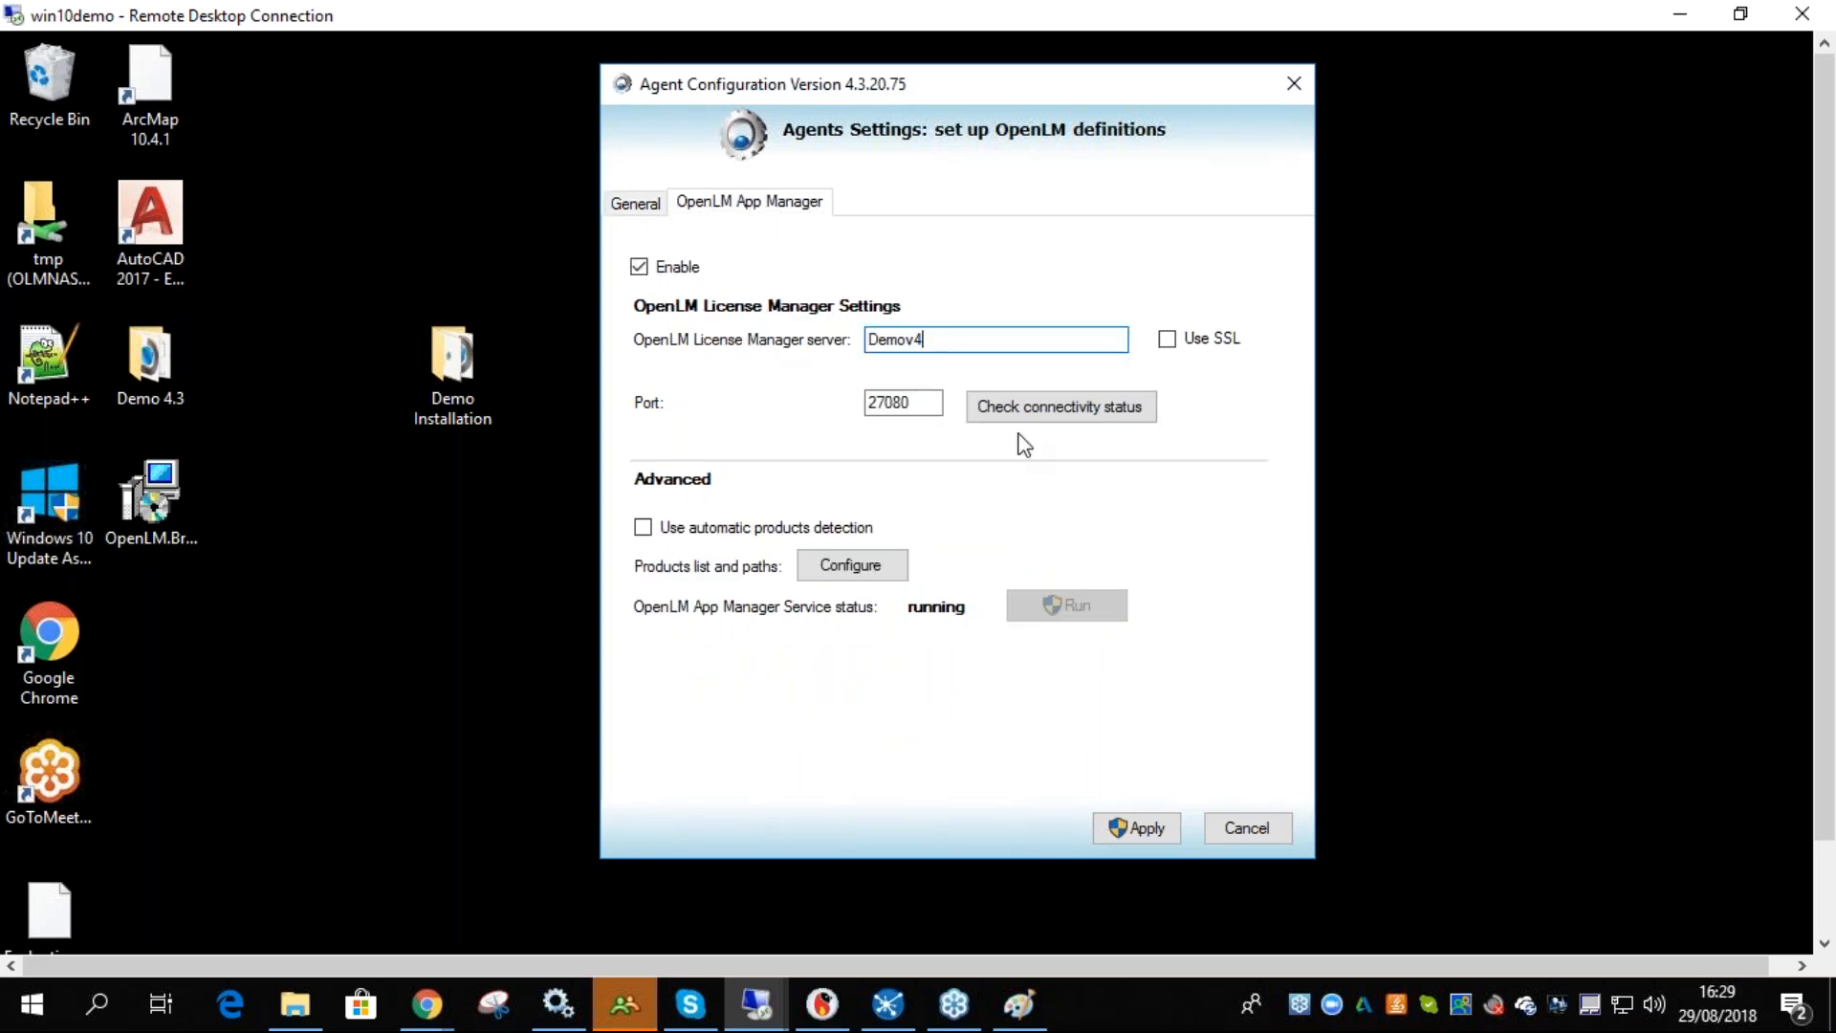
left_click(1047, 422)
left_click(1005, 635)
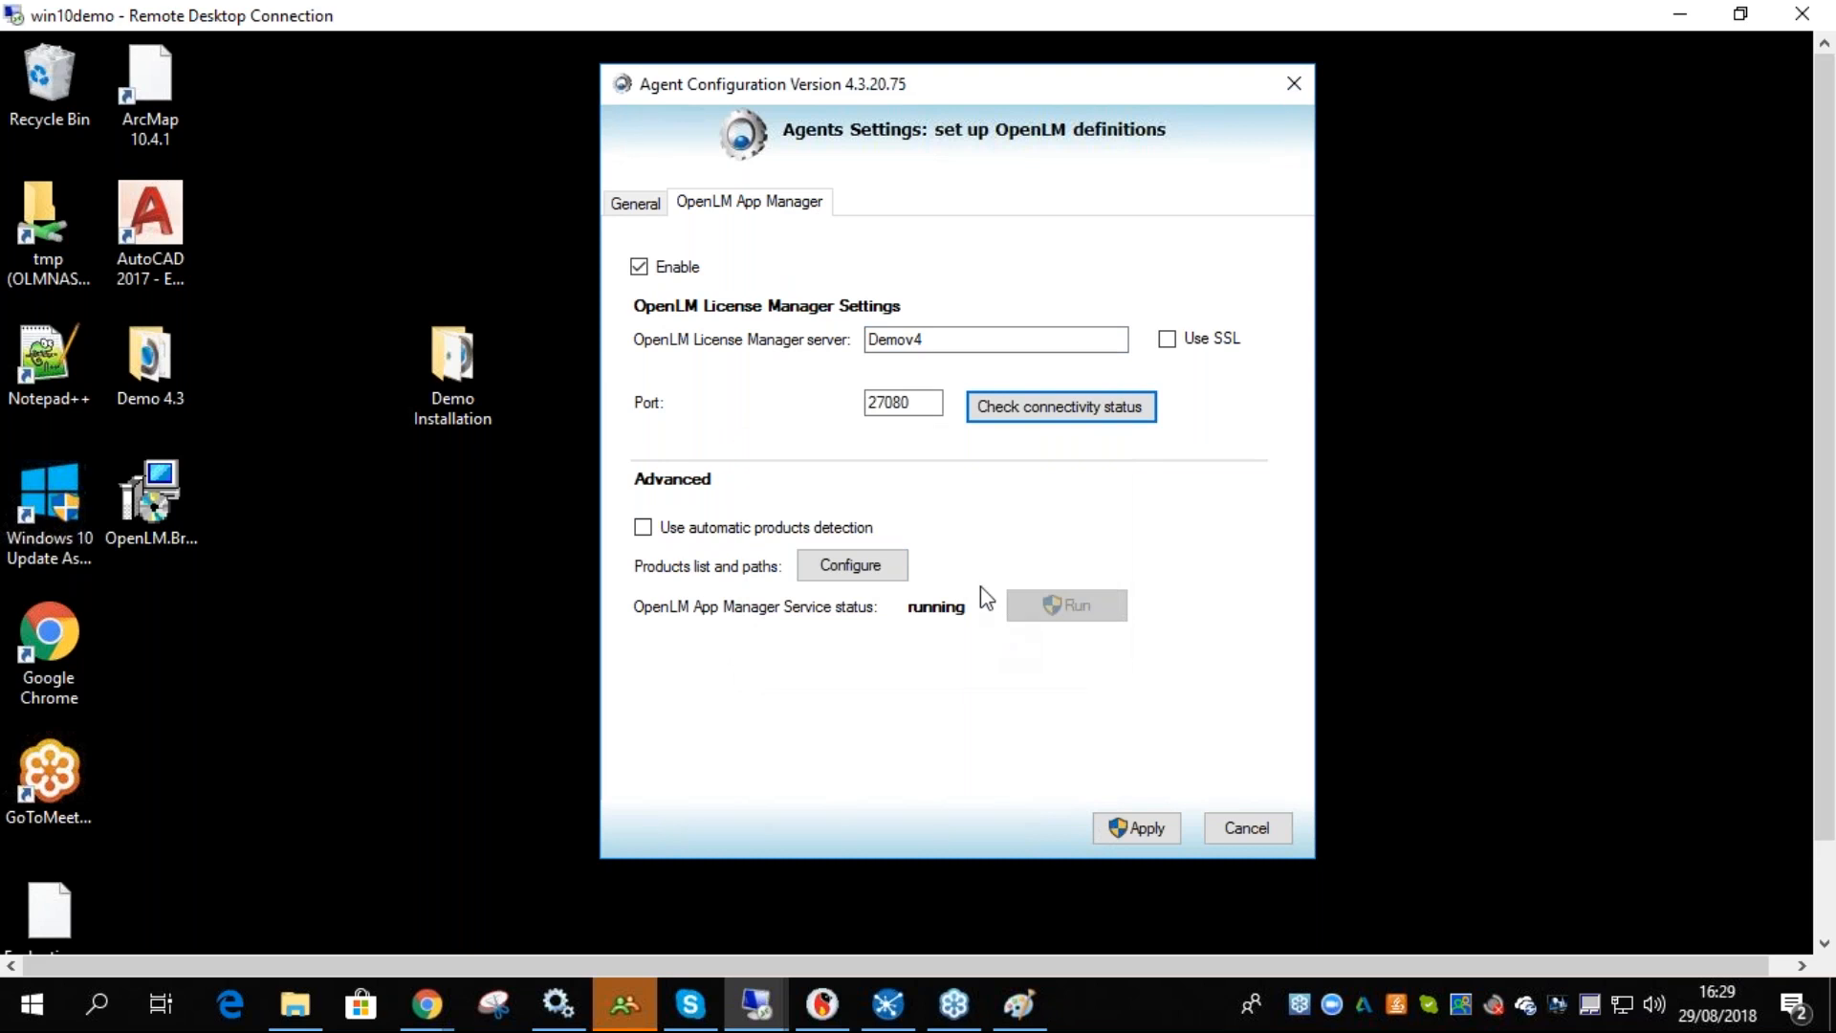
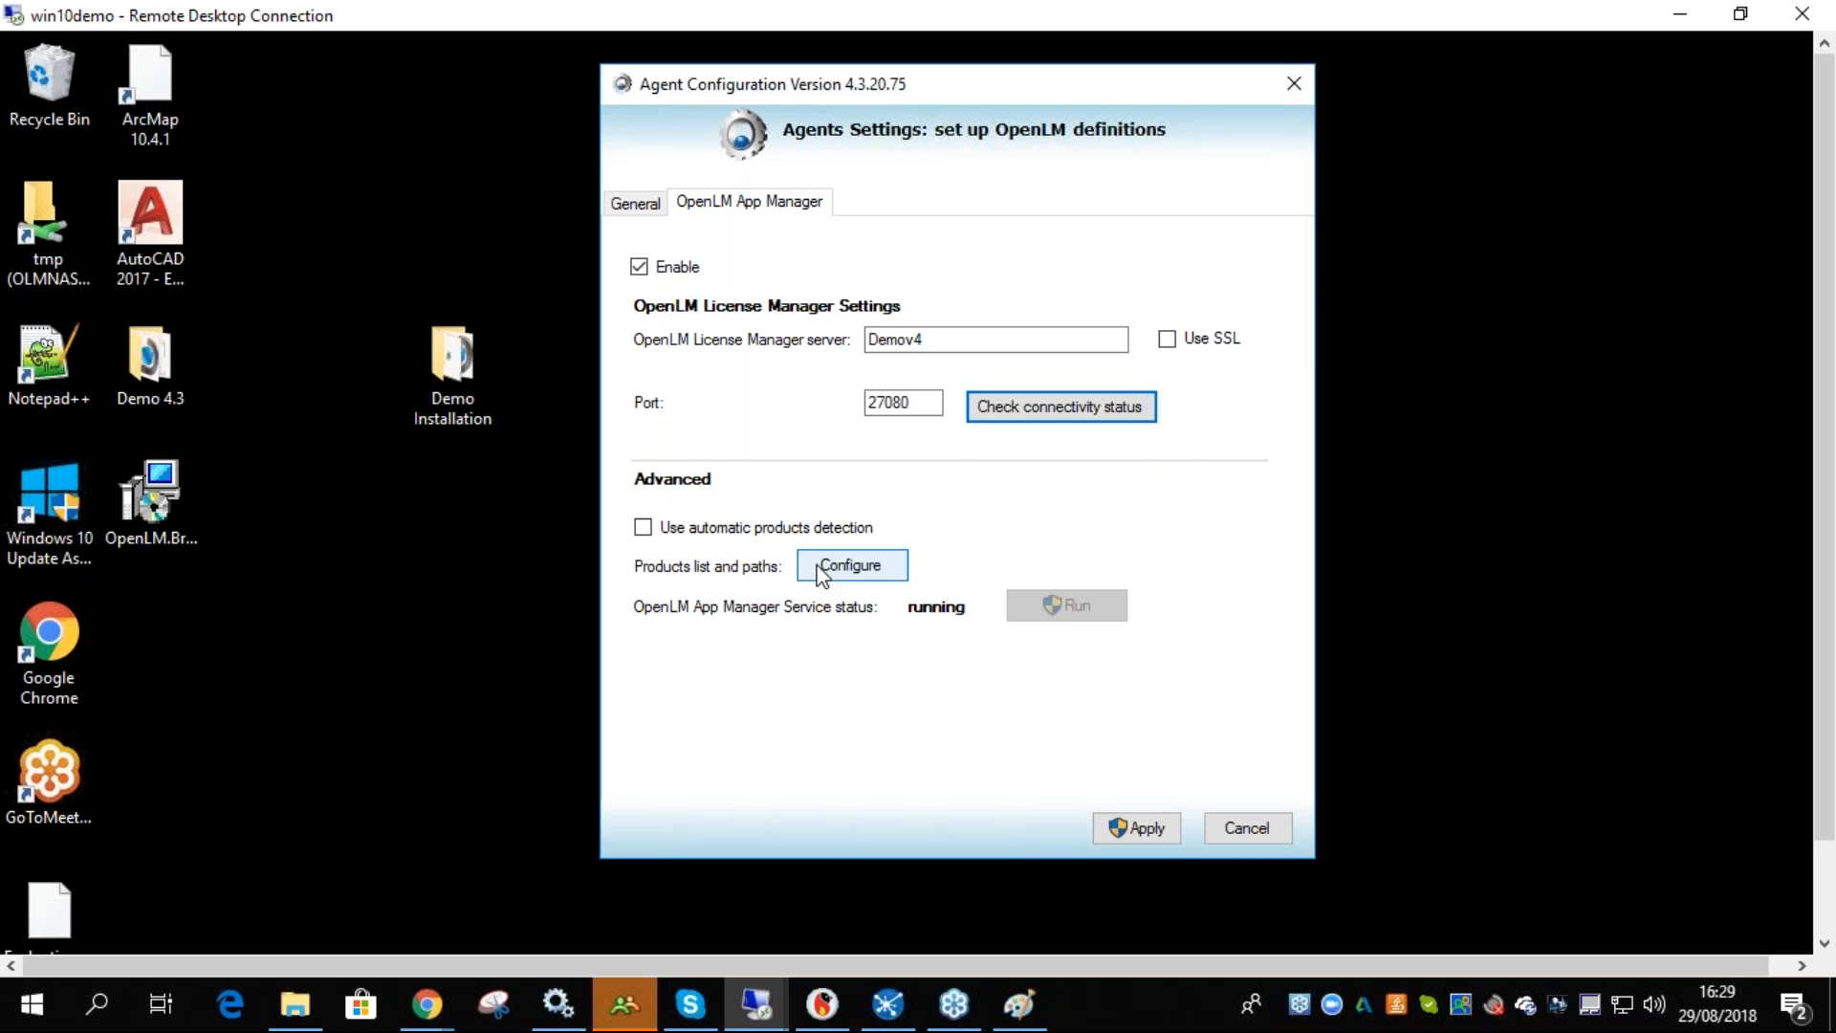
left_click(158, 234)
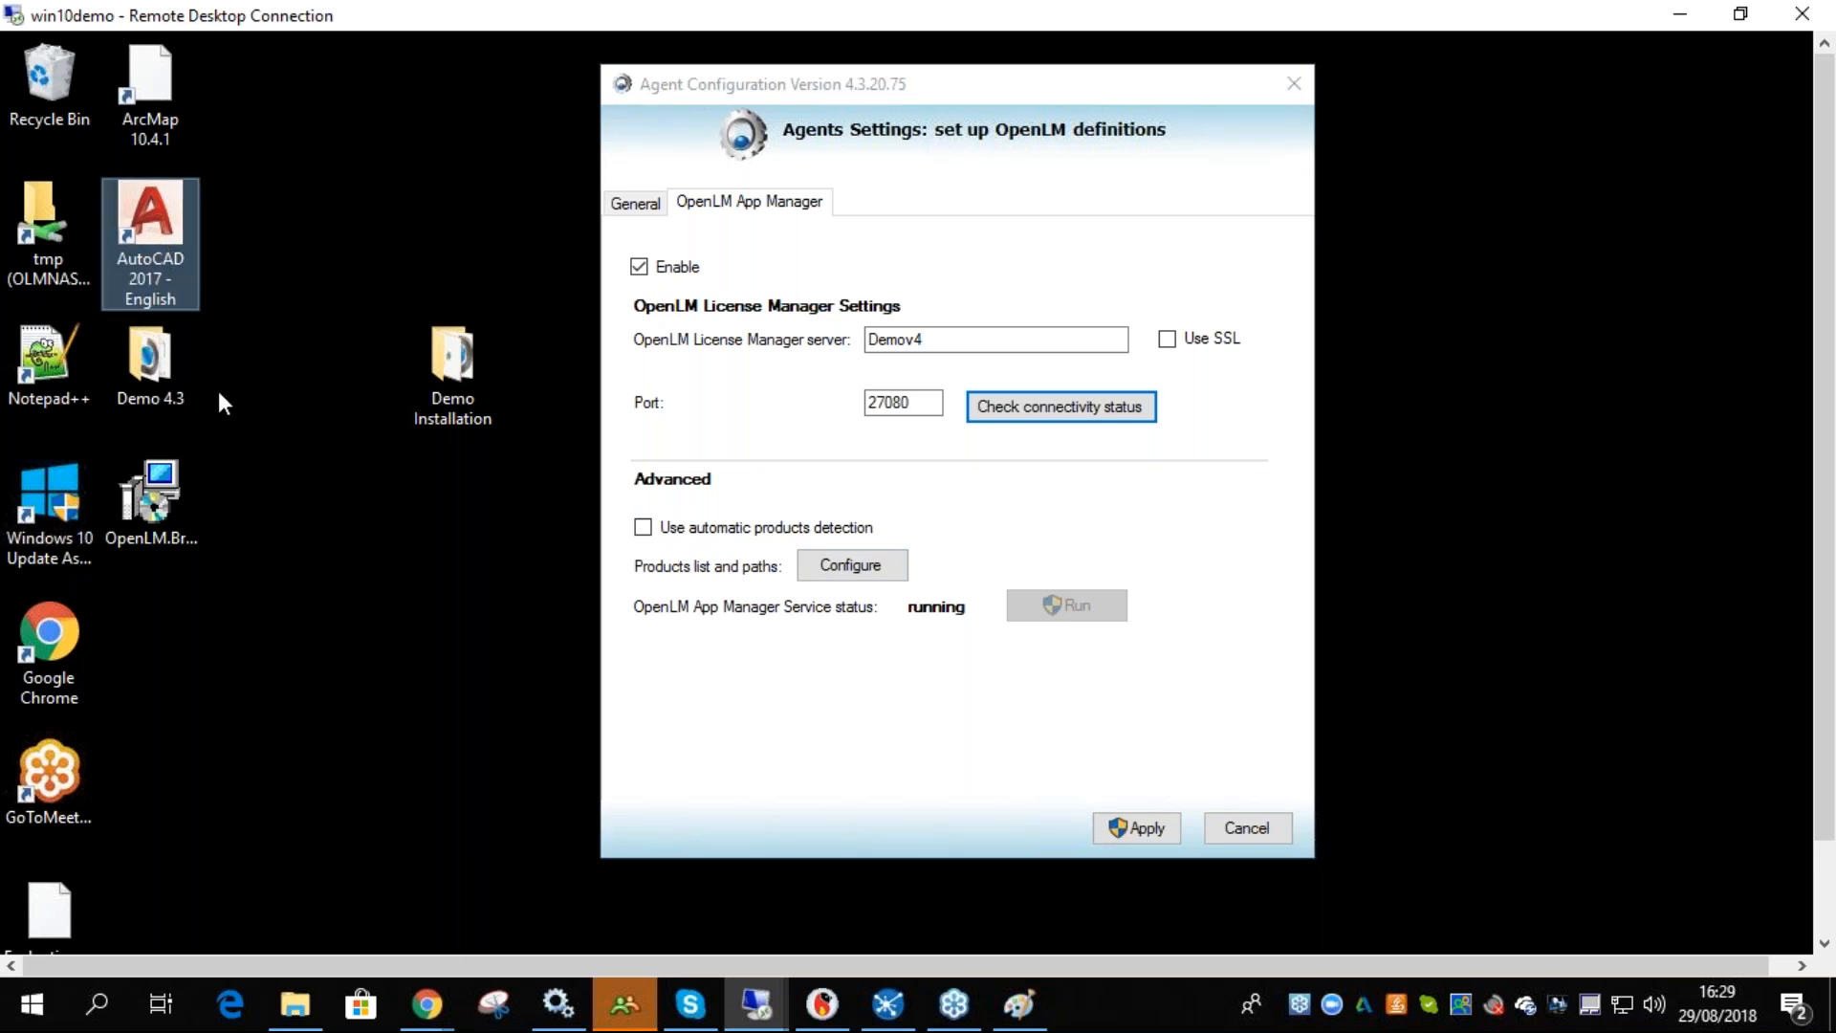
left_click(852, 568)
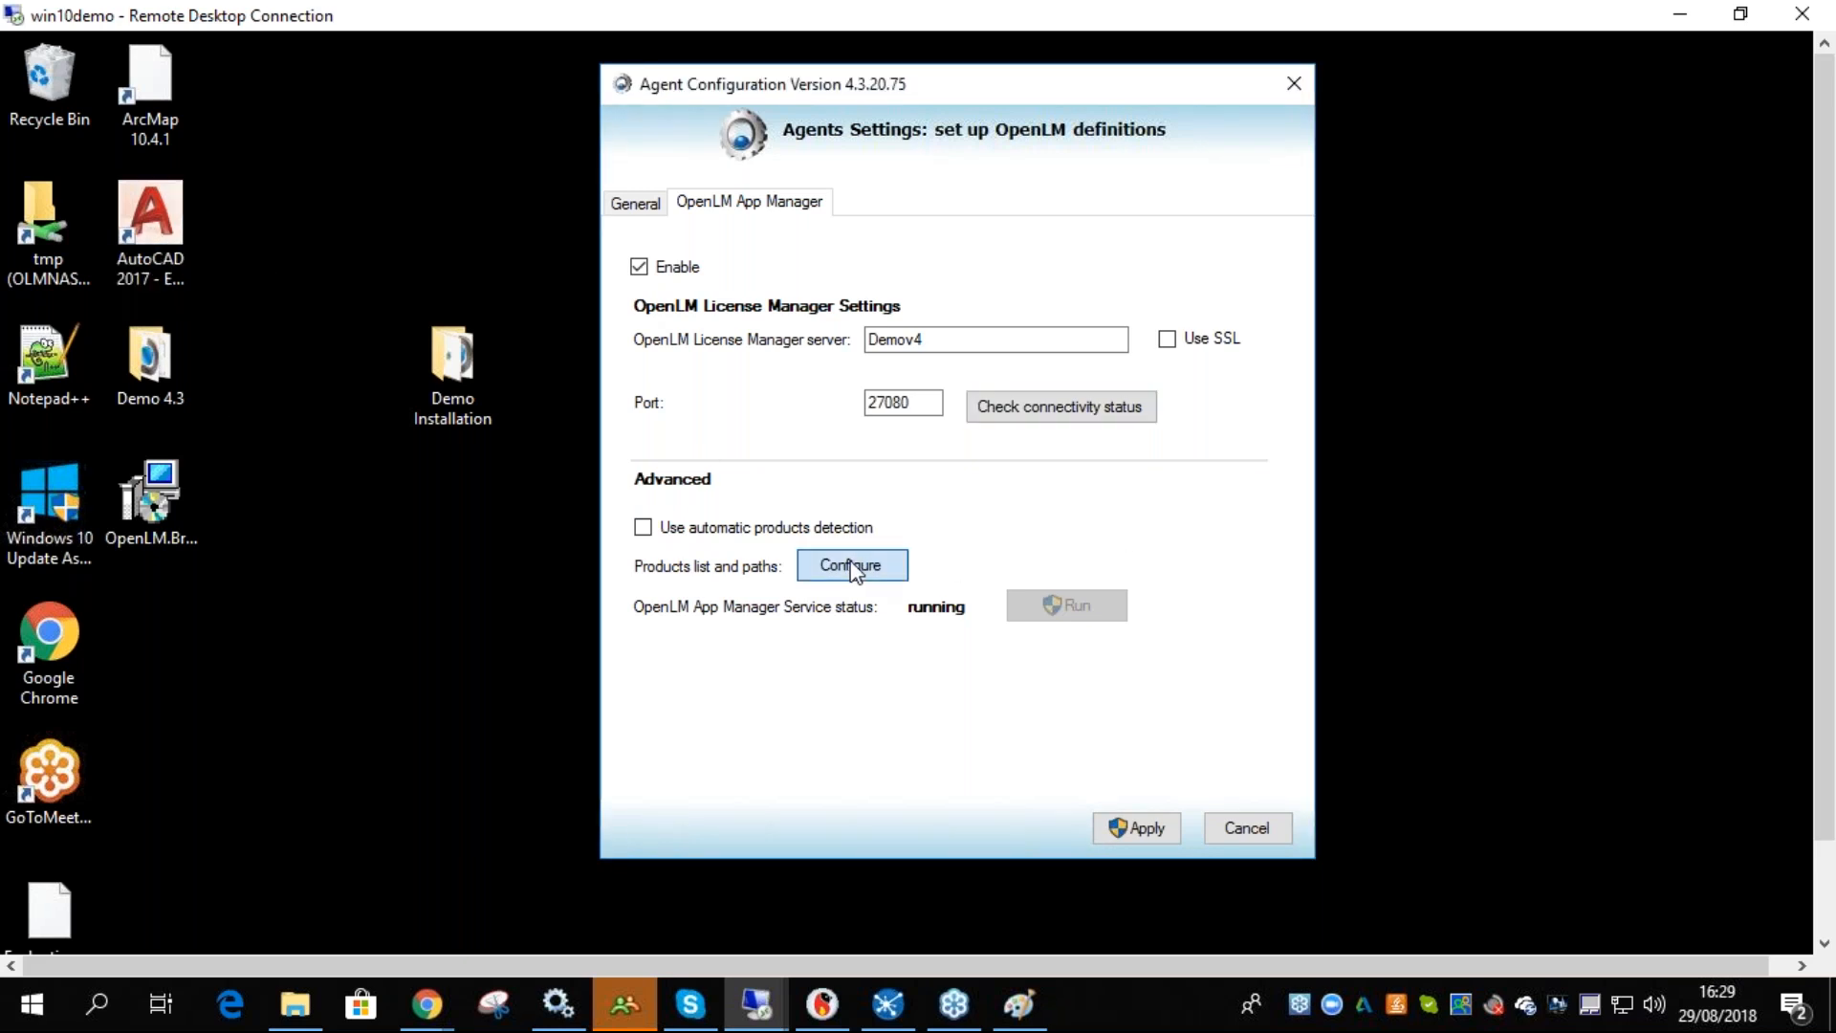
left_click(852, 566)
left_click(689, 380)
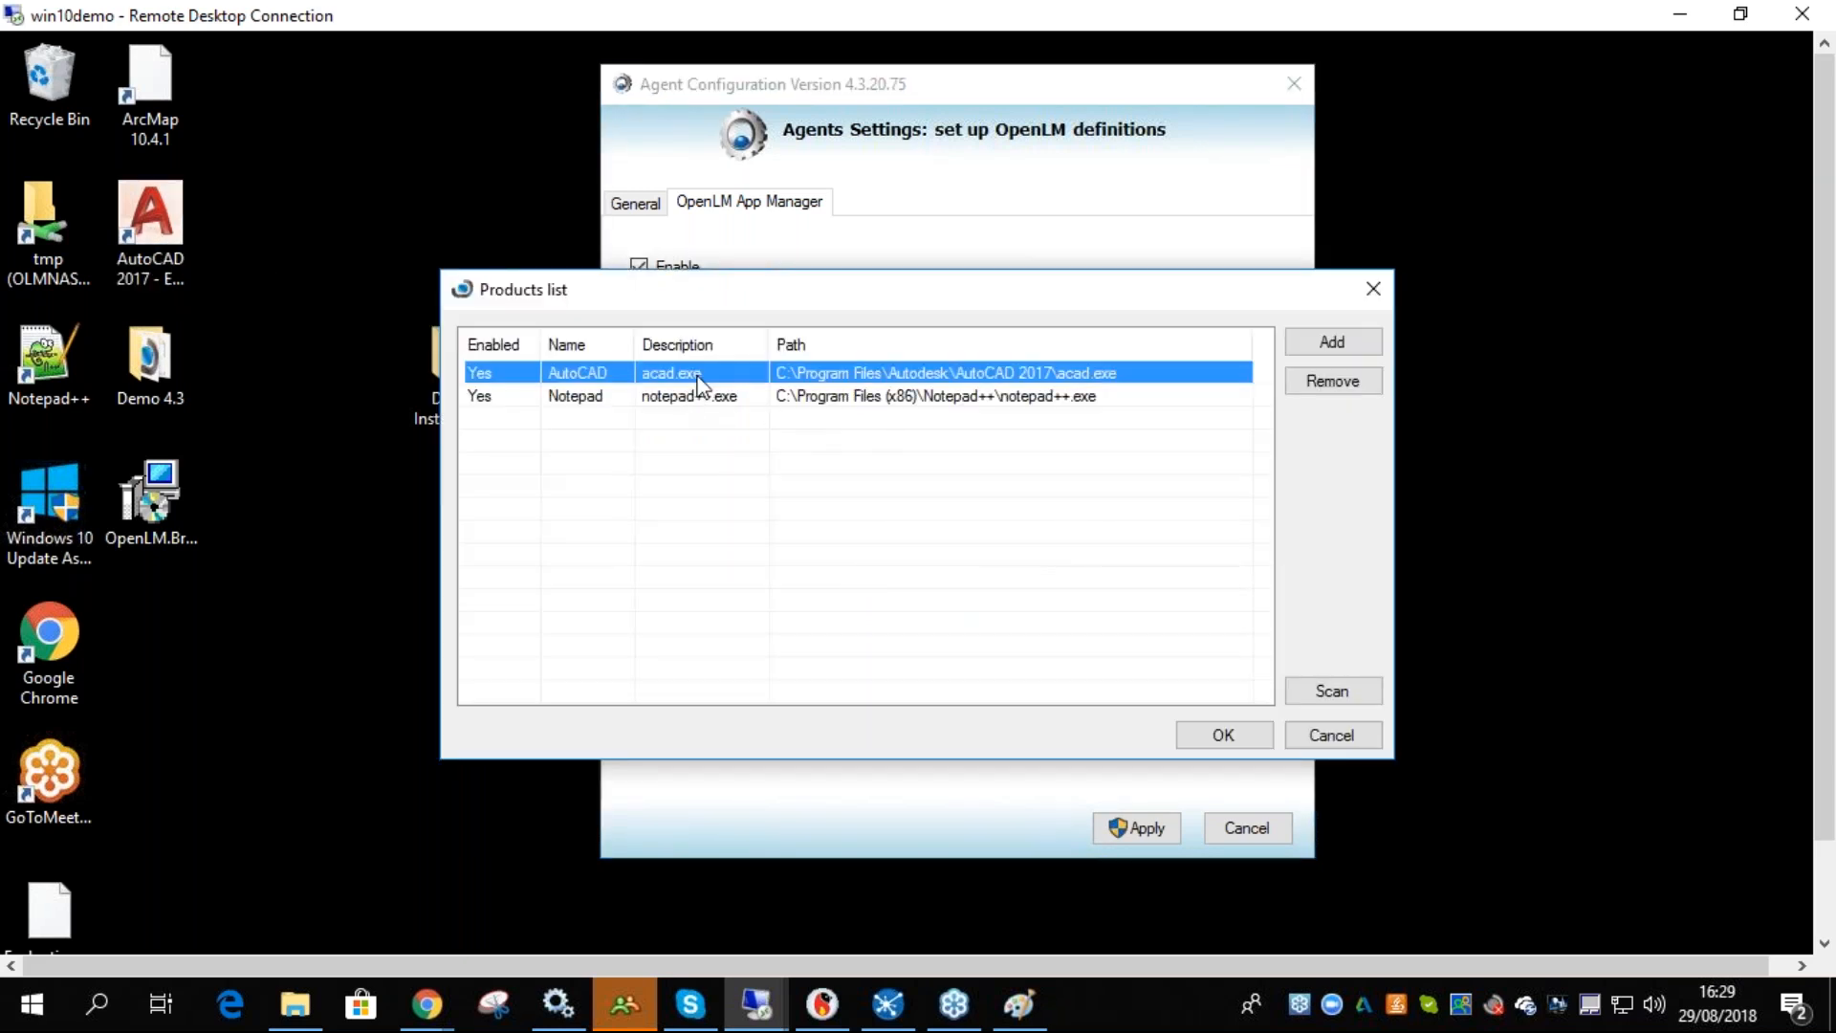
left_click(1324, 382)
left_click(968, 639)
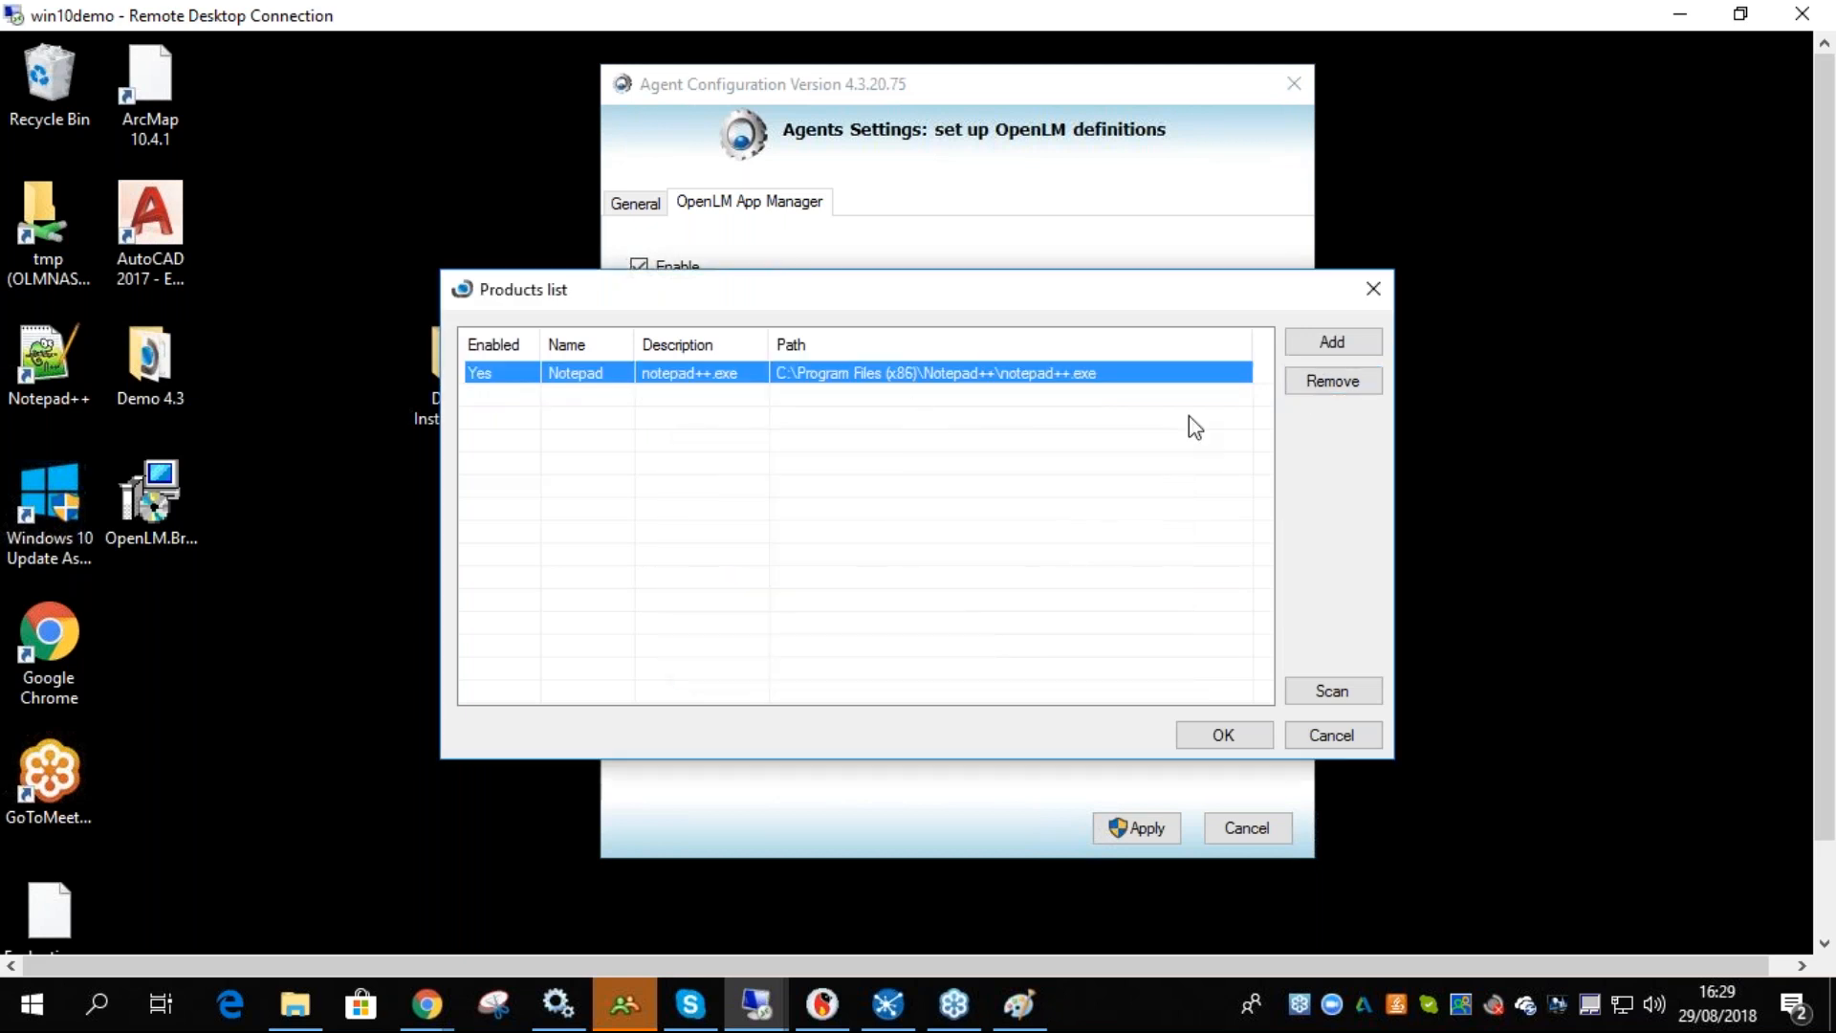
left_click(1336, 392)
left_click(969, 640)
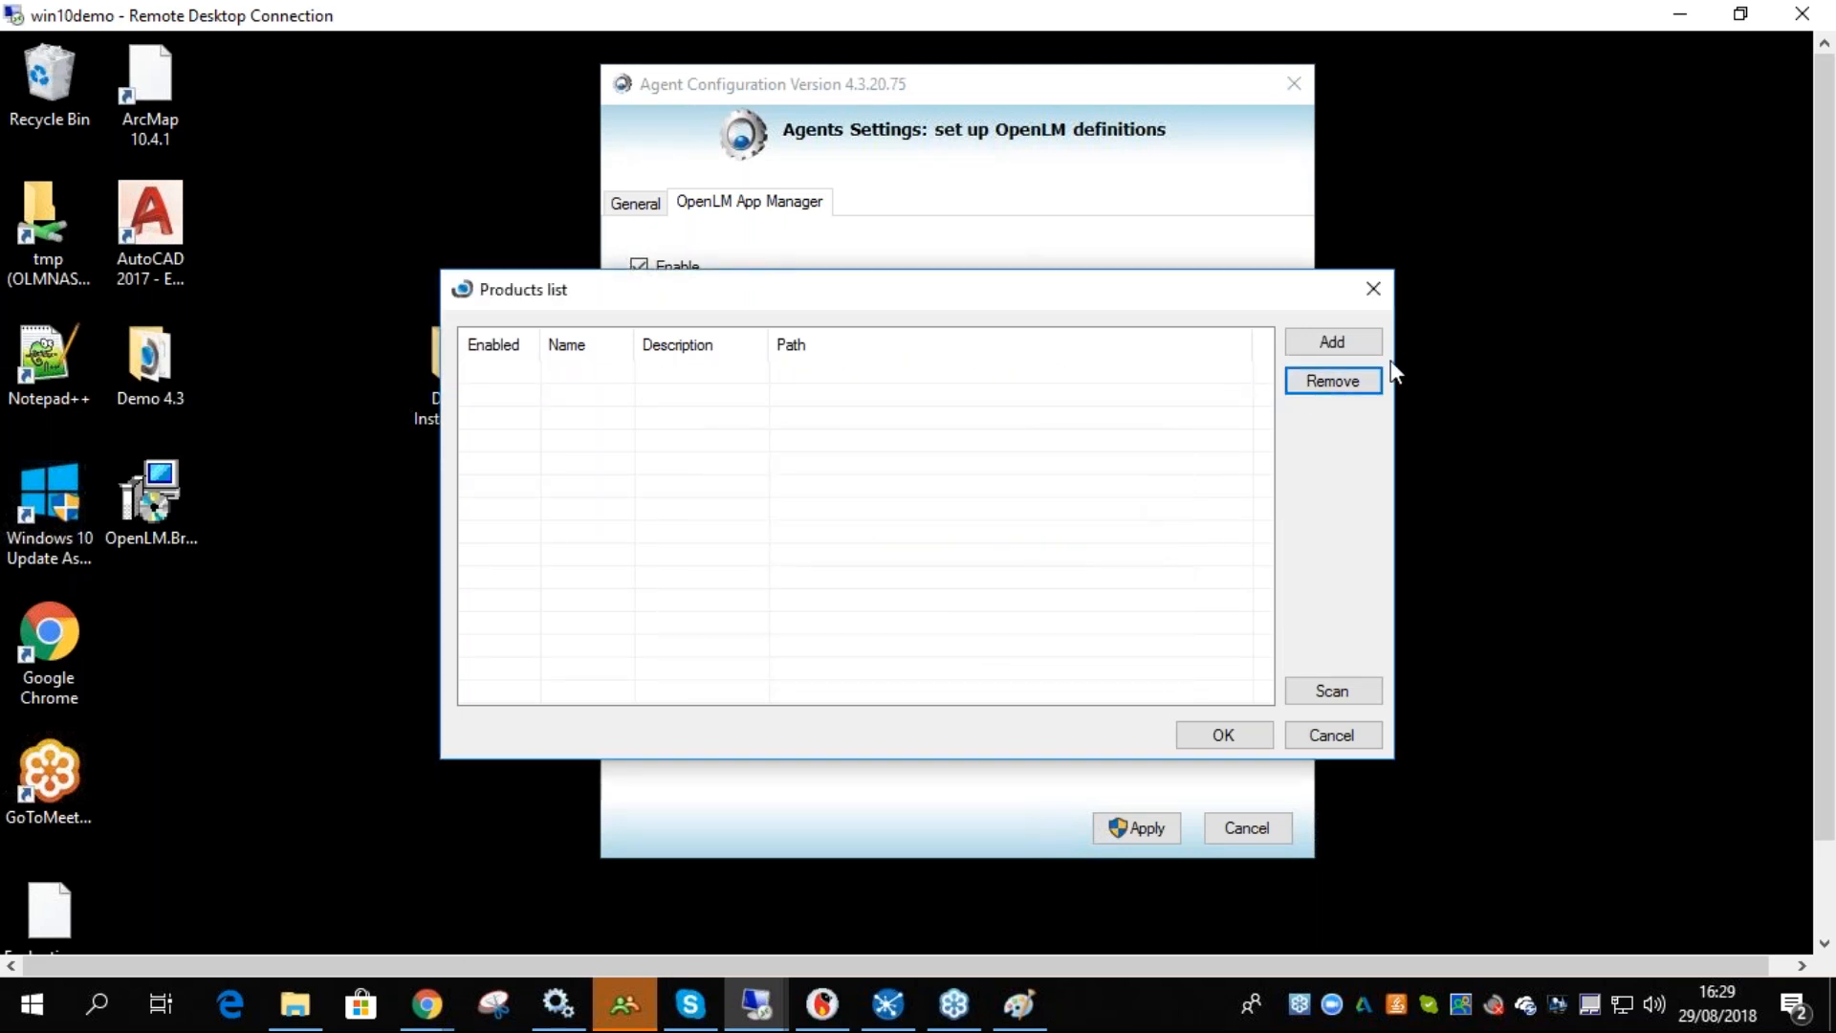
left_click(1294, 347)
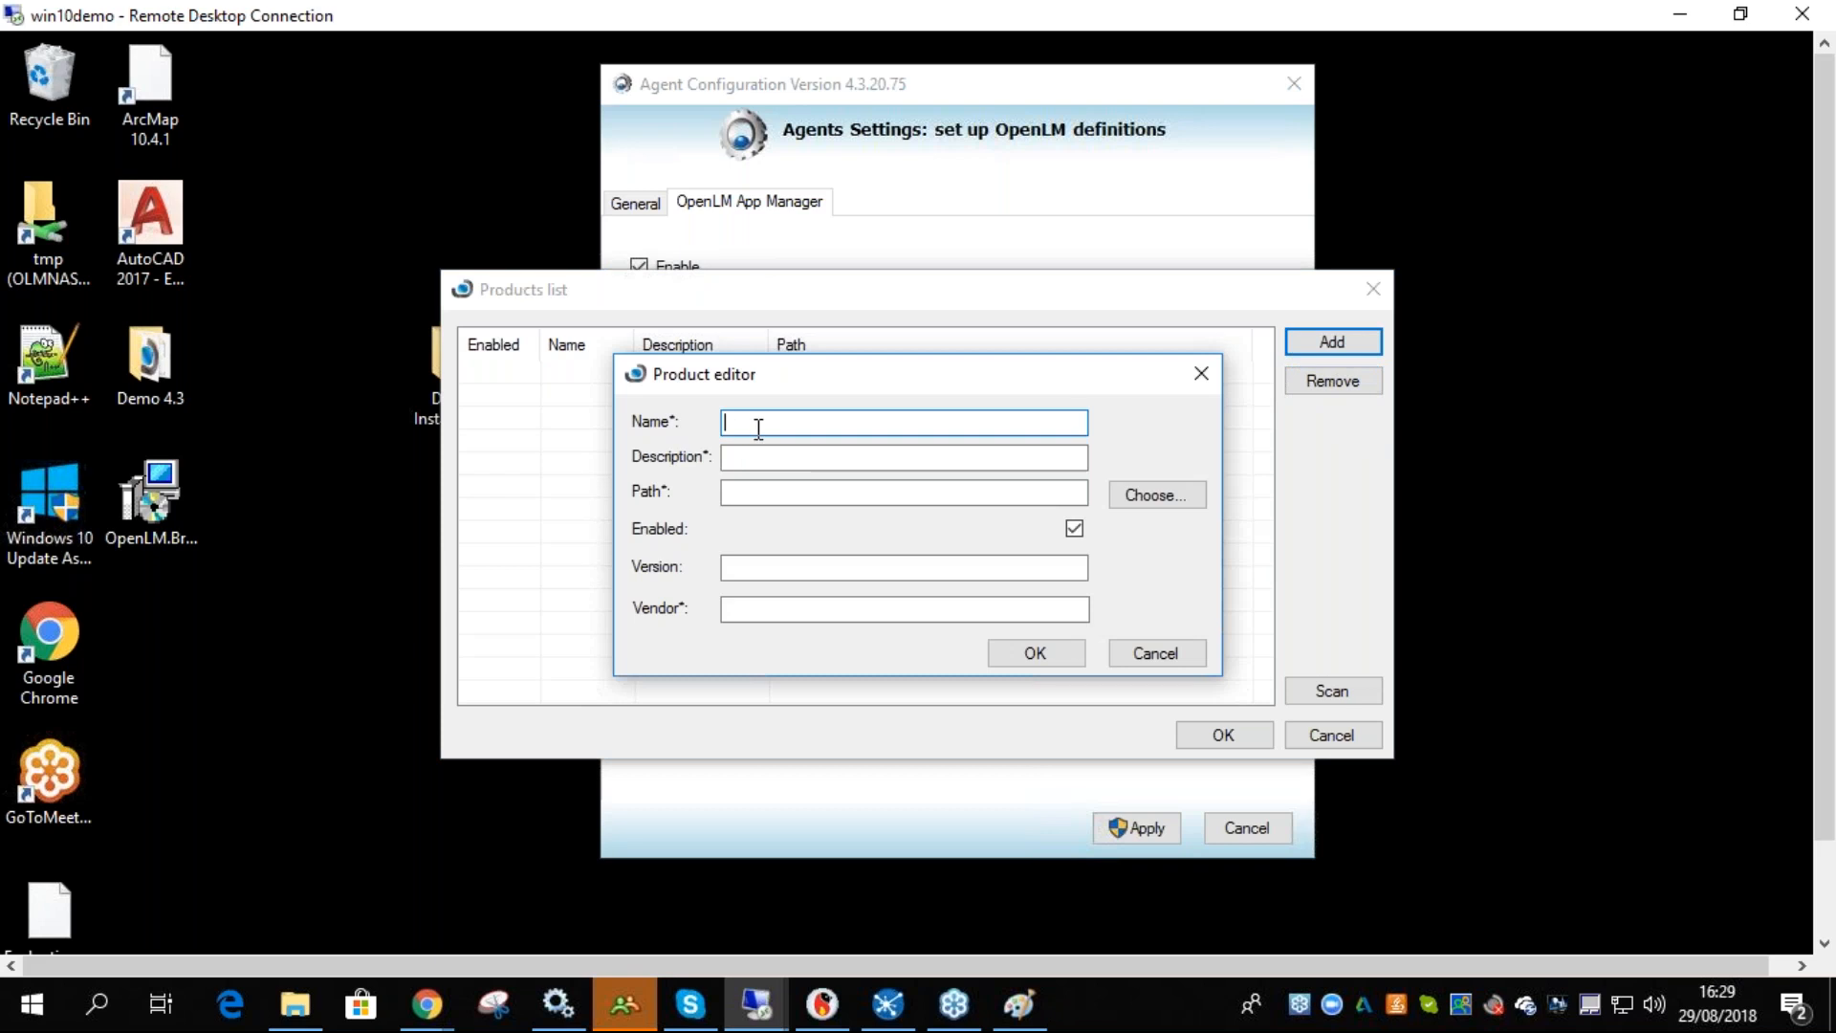
left_click(1155, 653)
left_click(1331, 734)
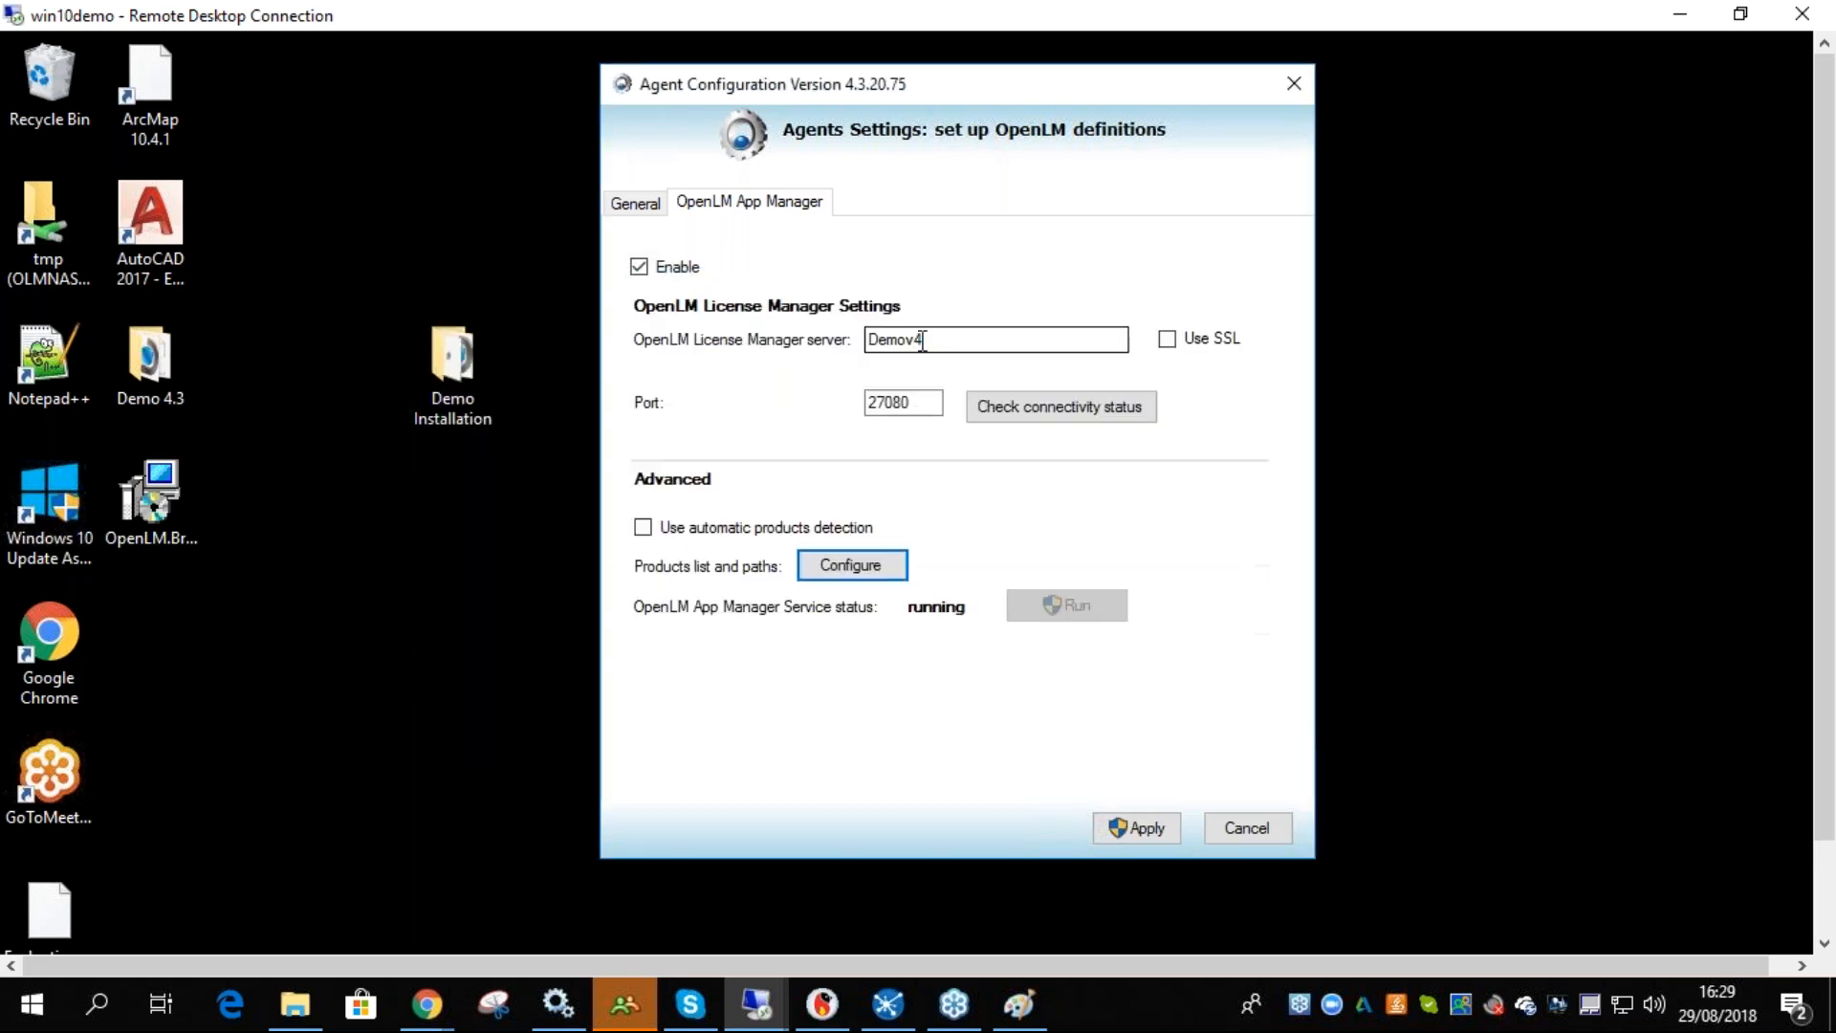
- Set the App Manager's OpenLM License Manager server to win10demo
left_click_drag(951, 346, 822, 342)
type("wi")
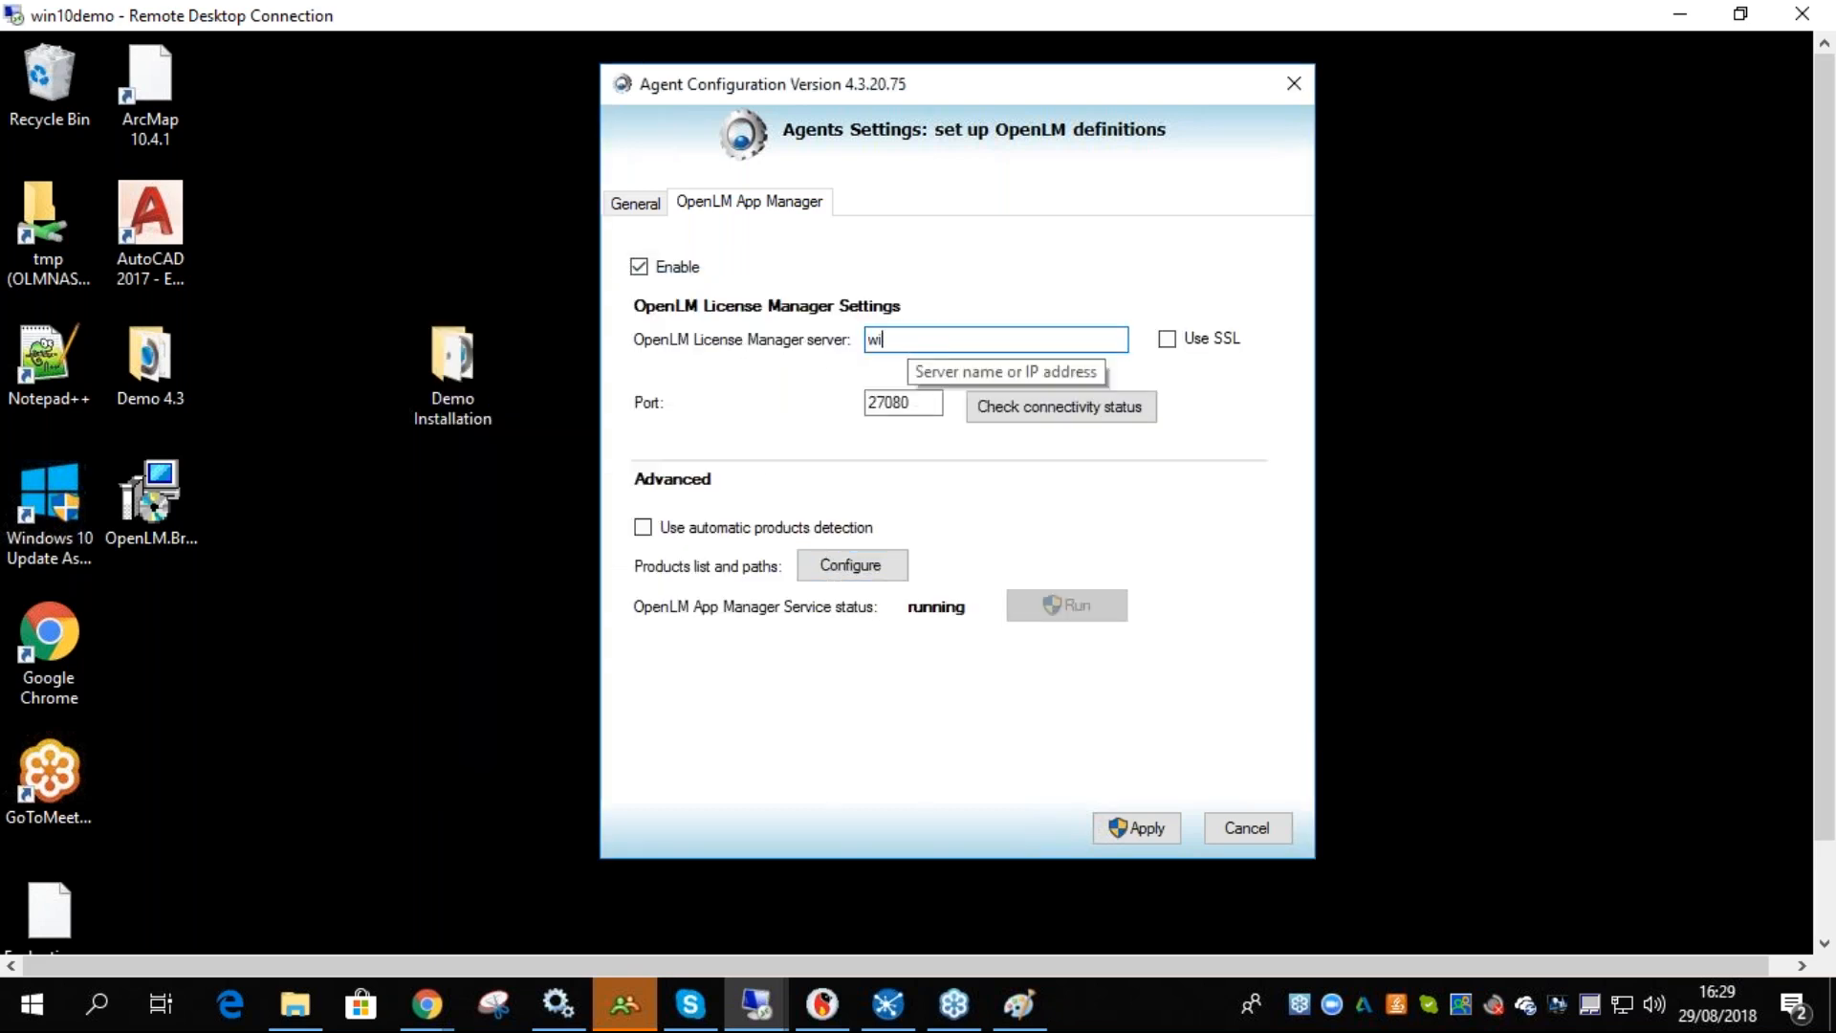
double_click(907, 340)
key("ctrl+c")
- Set the agent's OpenLM Server to win10demo and check connectivity to the OpenLM Server
left_click(641, 204)
double_click(841, 386)
key("ctrl+v")
left_click(969, 444)
key("Return")
- Check the App Manager's connectivity status to the win10demo license manager server
left_click(784, 204)
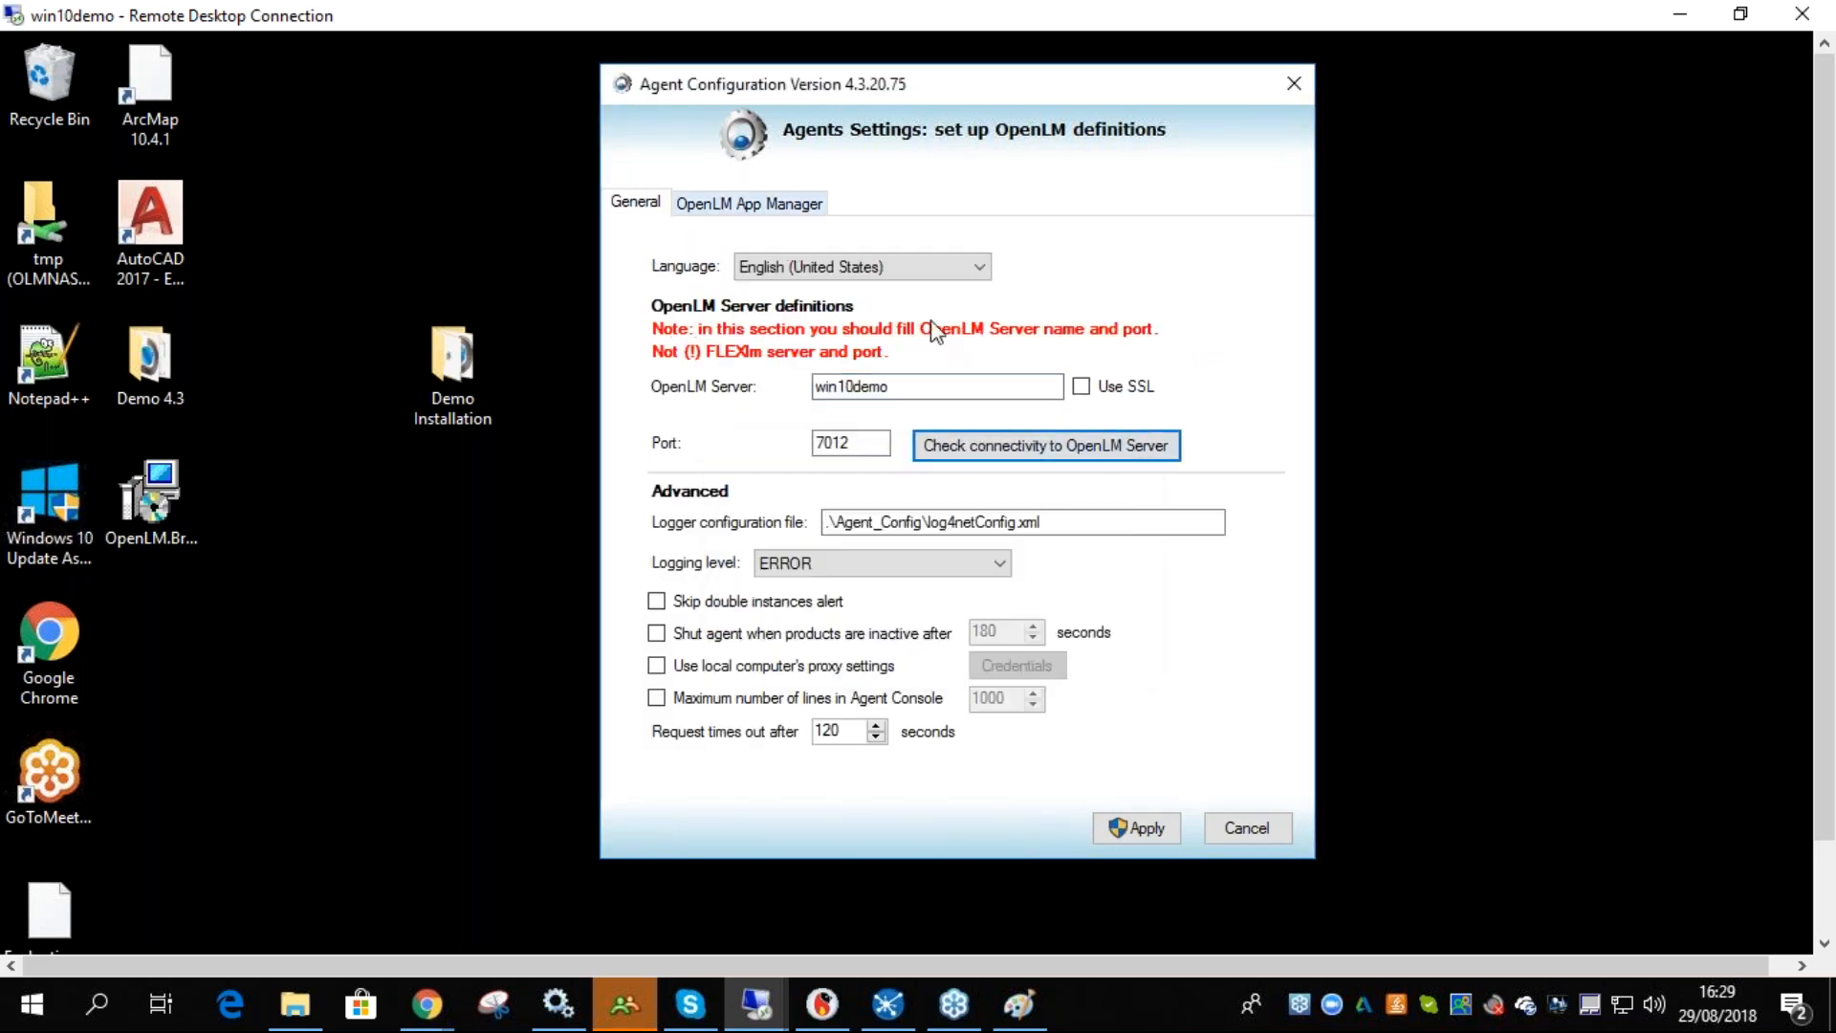
left_click(1023, 412)
left_click(984, 404)
left_click(1002, 635)
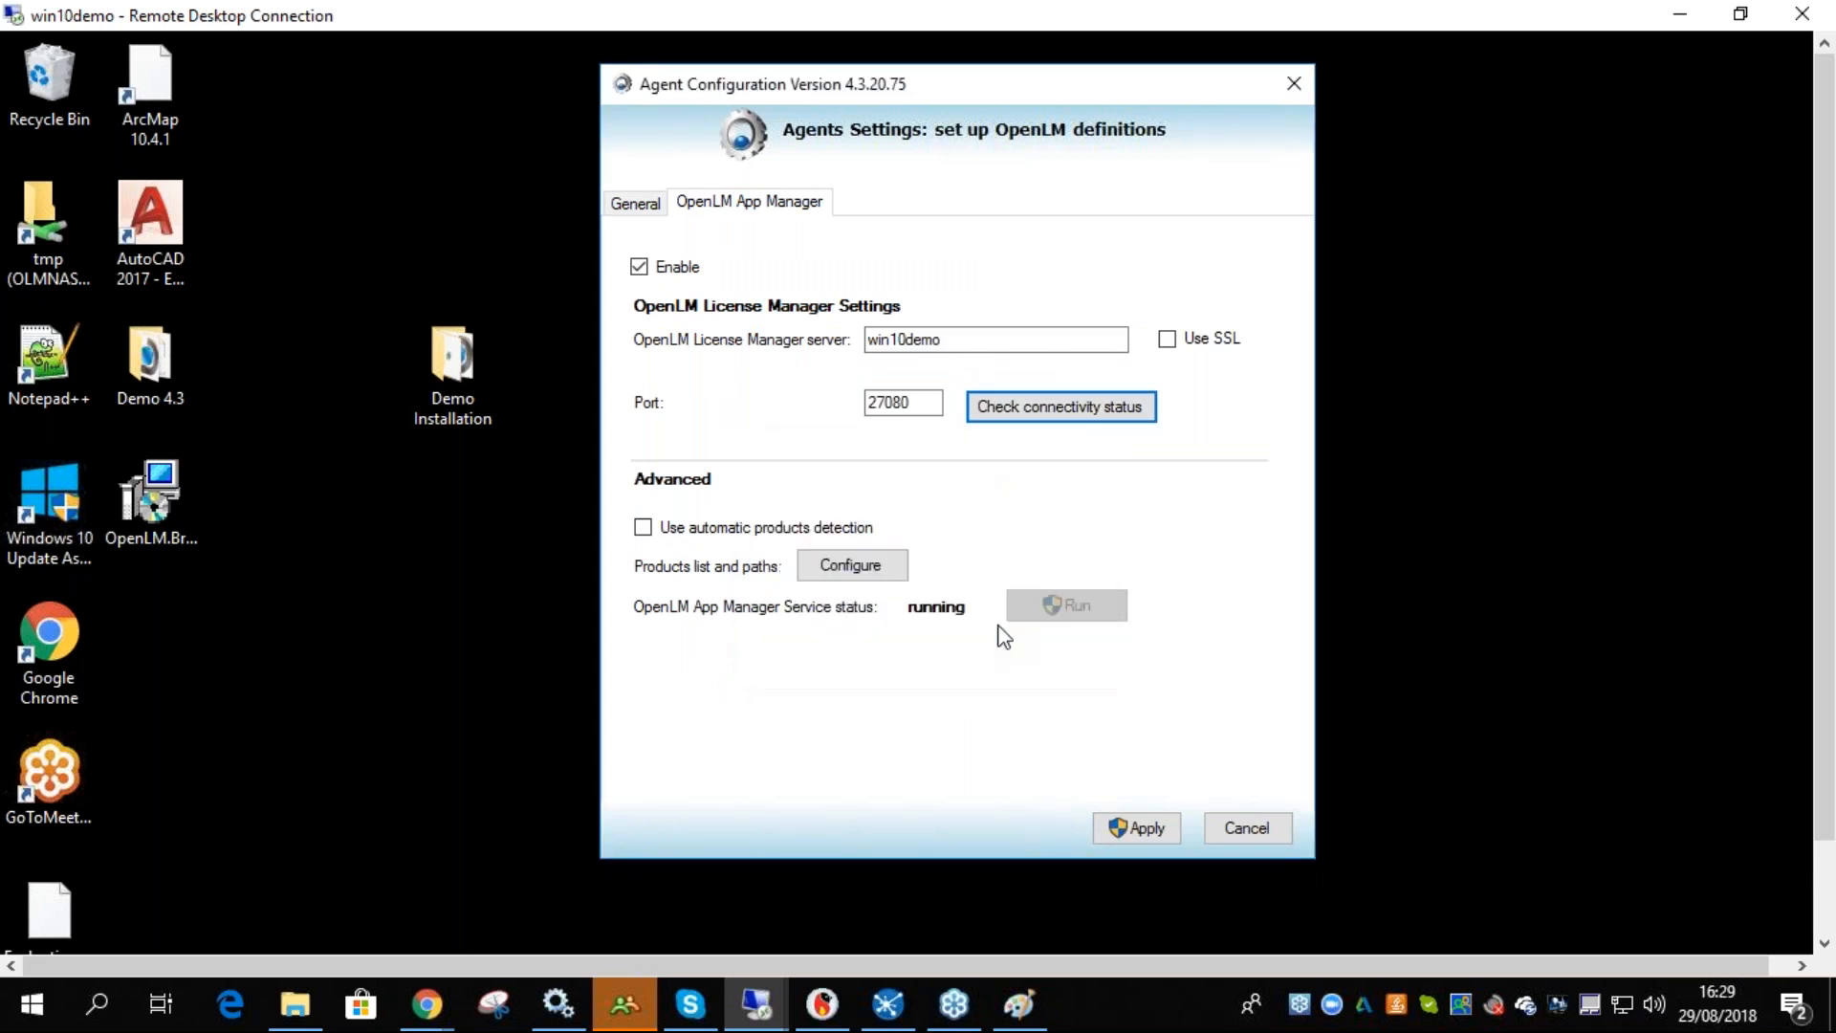
- Remove both existing products, AutoCAD and Notepad, from the App Manager's products list
left_click(882, 572)
left_click(1152, 394)
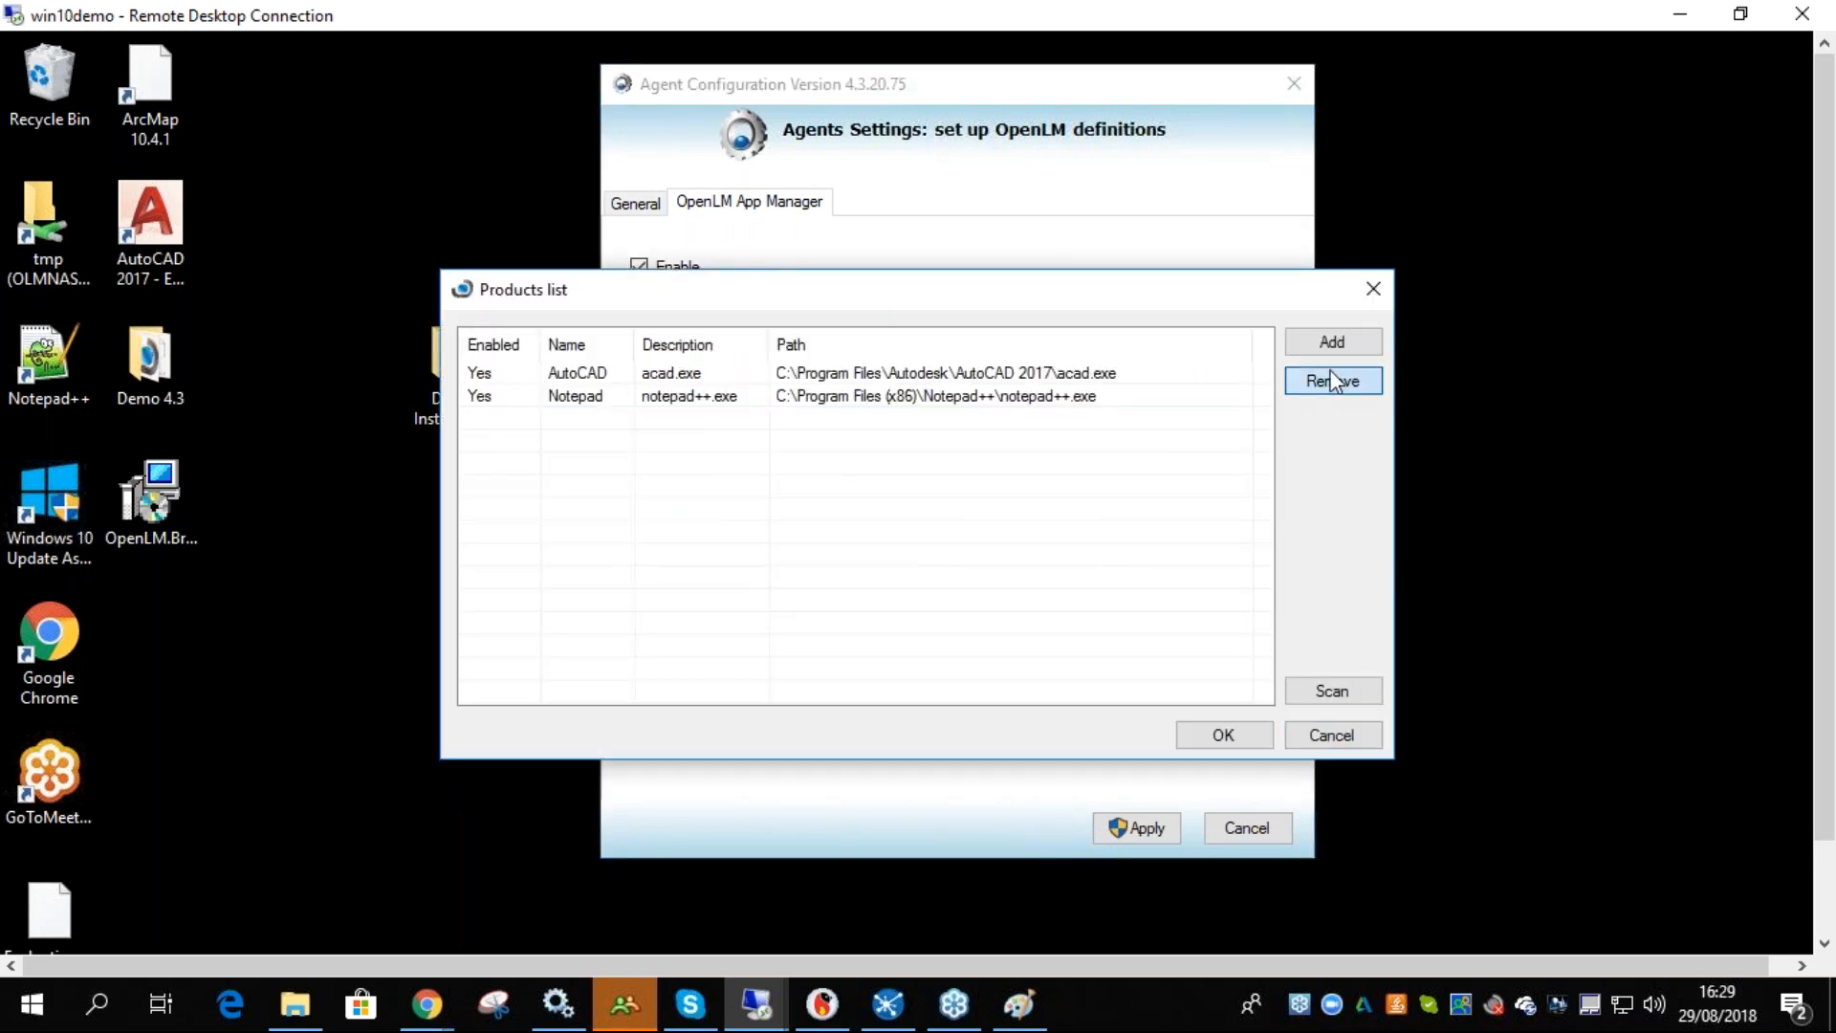
left_click(1332, 380)
left_click(951, 632)
left_click(1336, 382)
key("Return")
- Add a new product named AutoCAD and open the file chooser for its path
left_click(1329, 347)
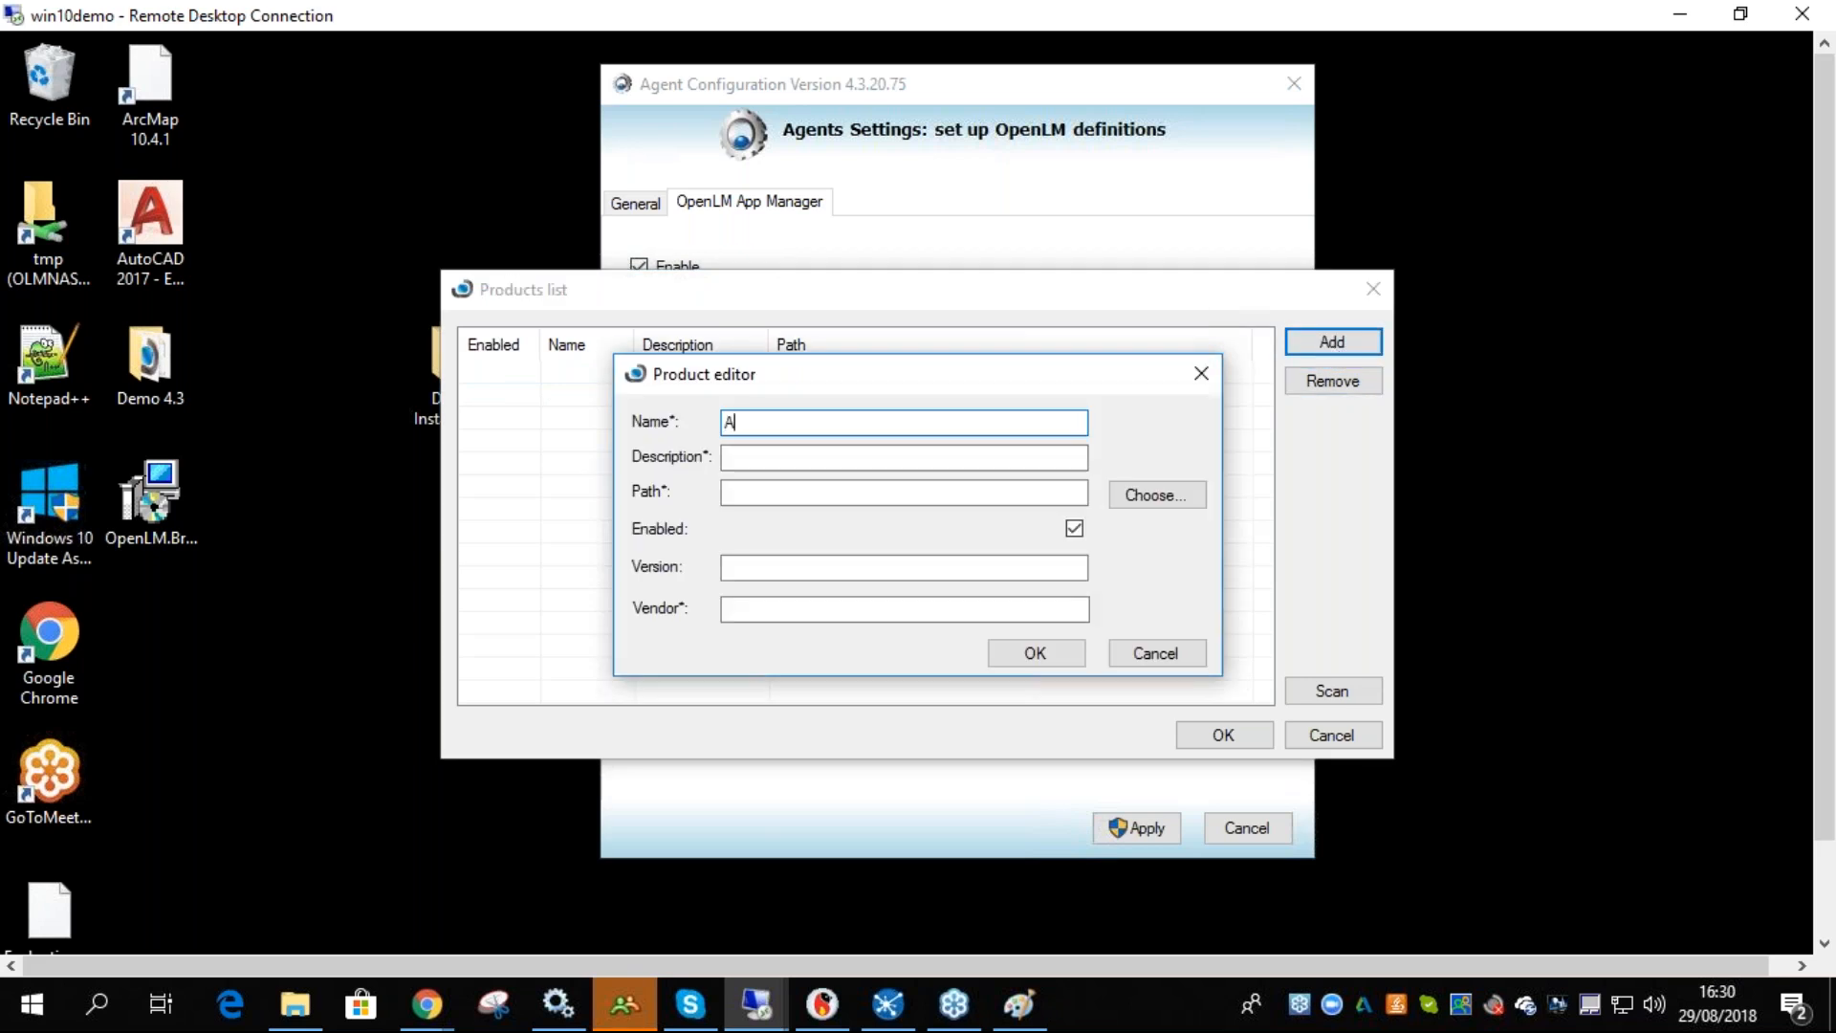
type("AutoCAD")
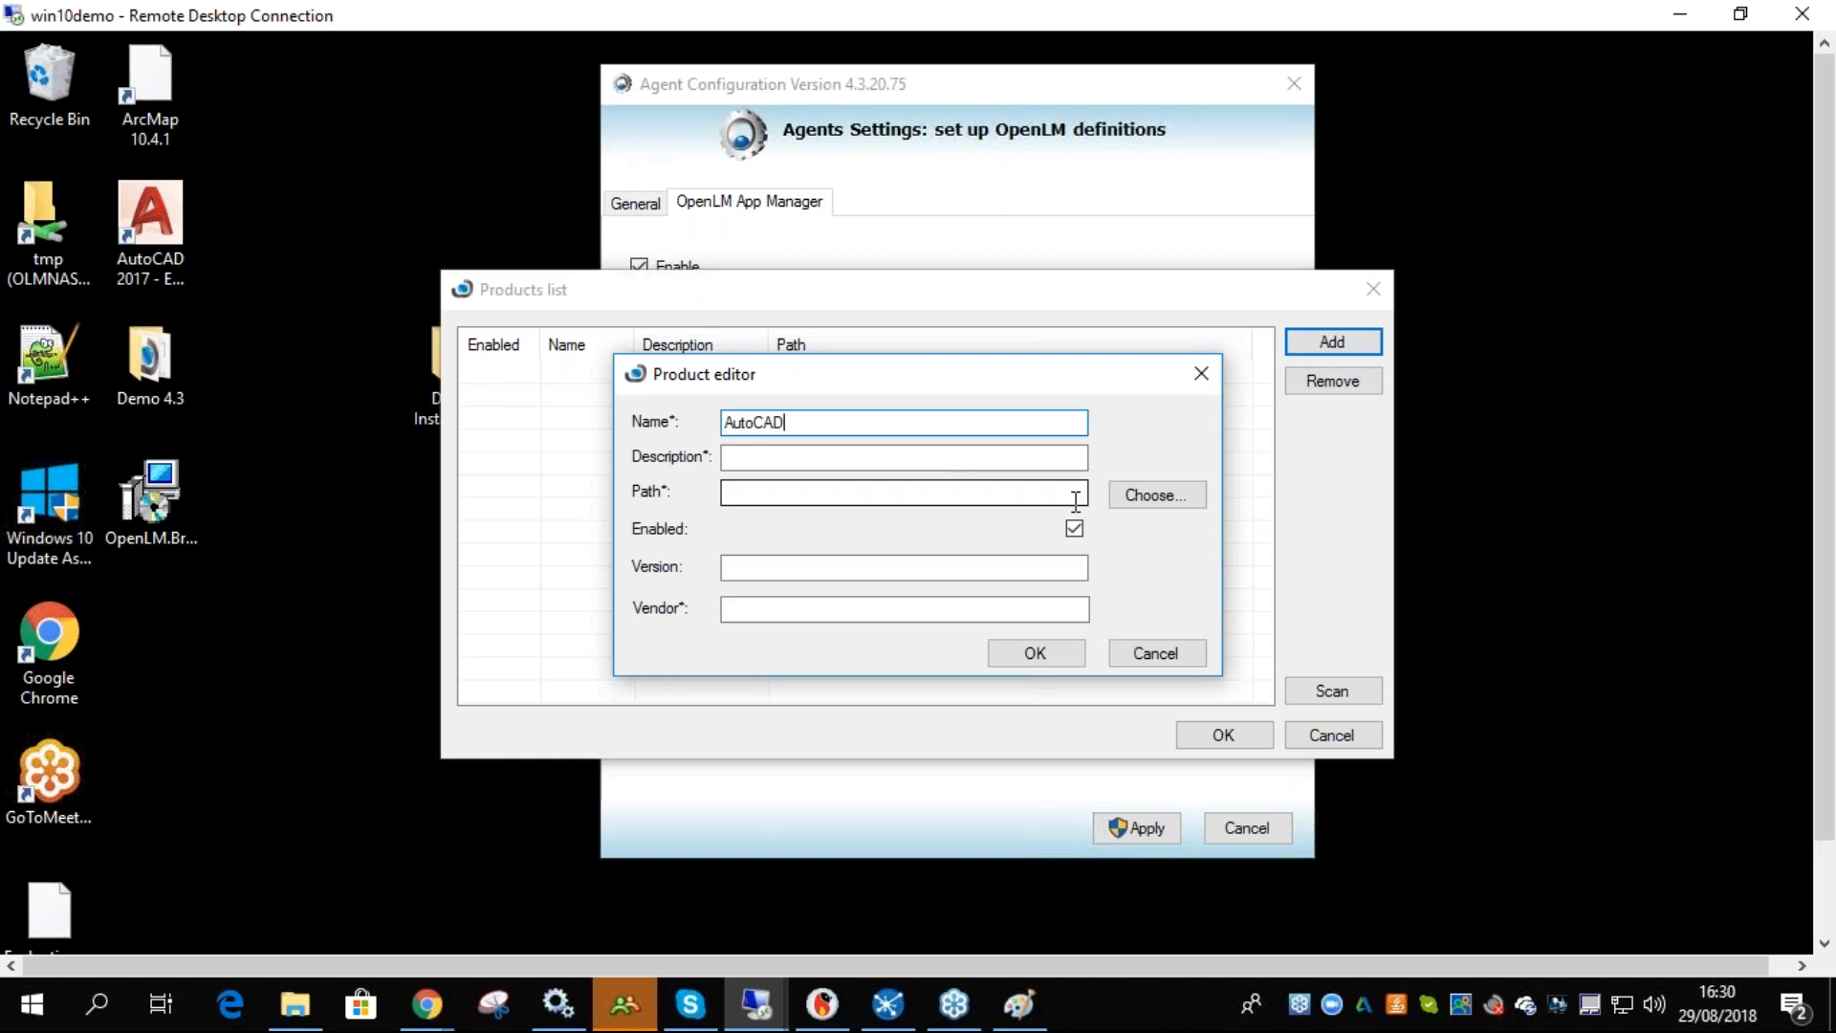
left_click(1140, 499)
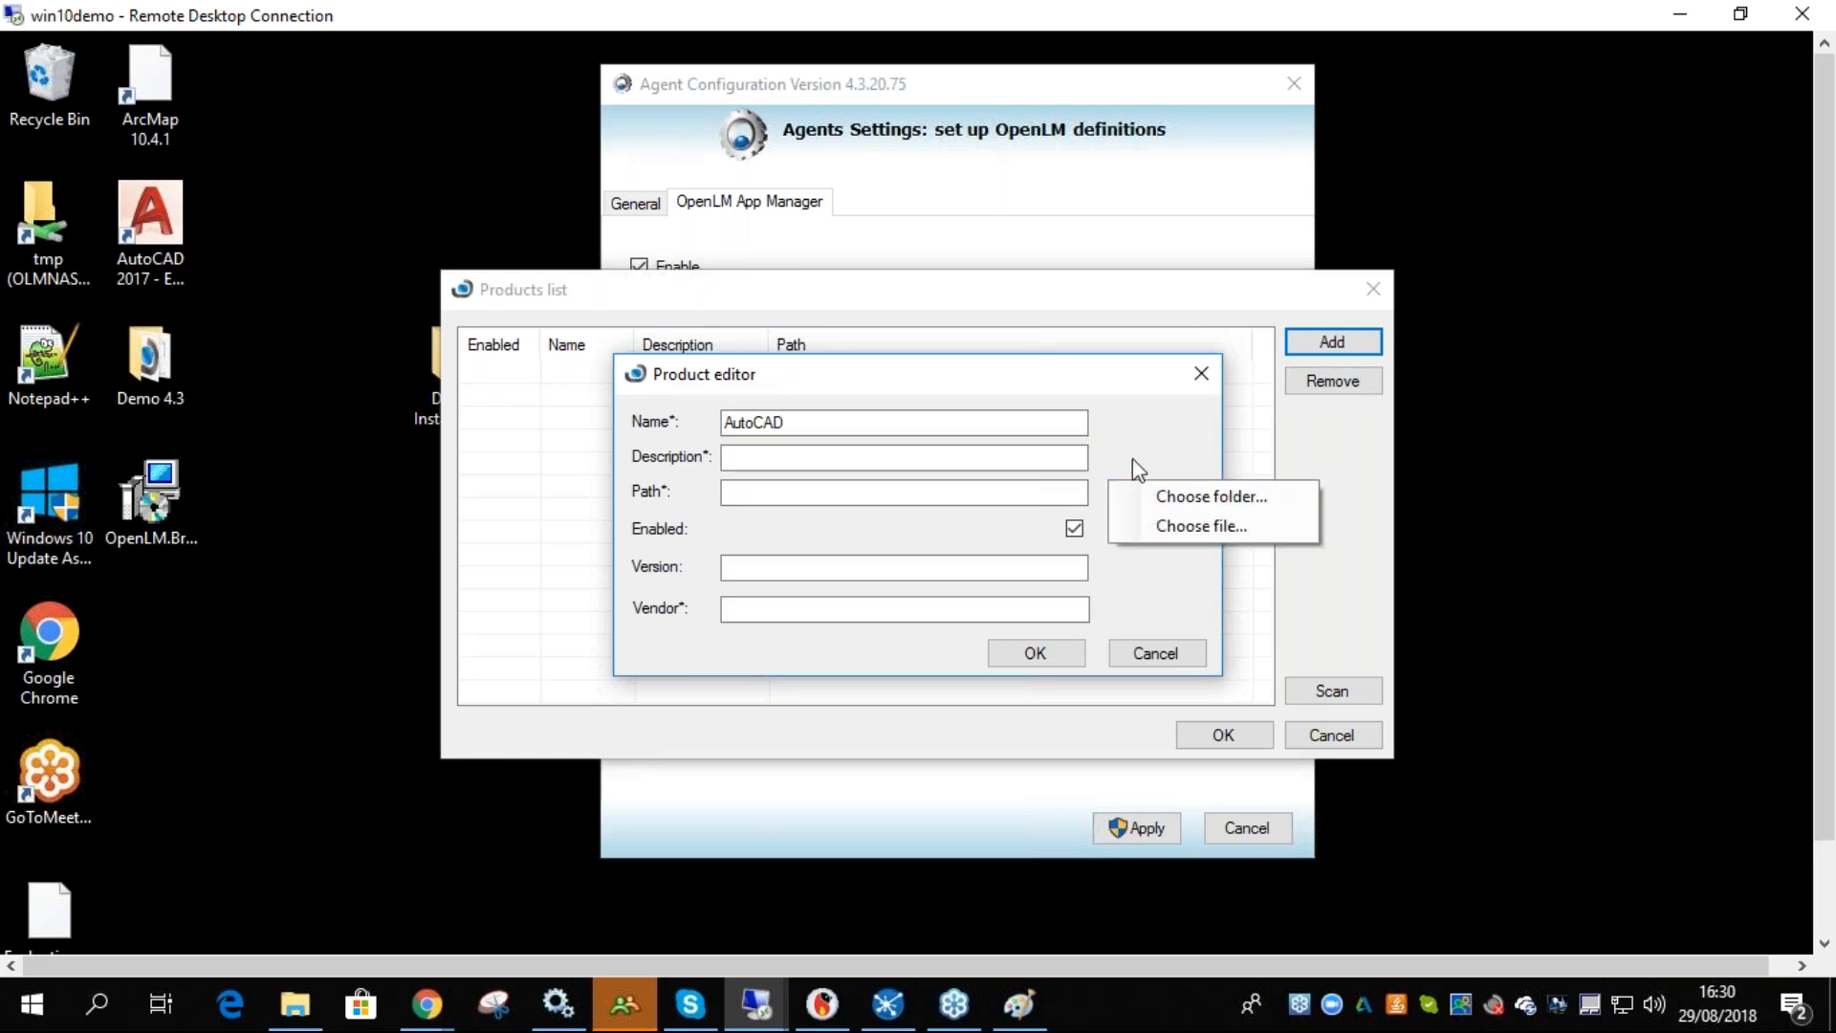
left_click(1044, 492)
left_click(1154, 498)
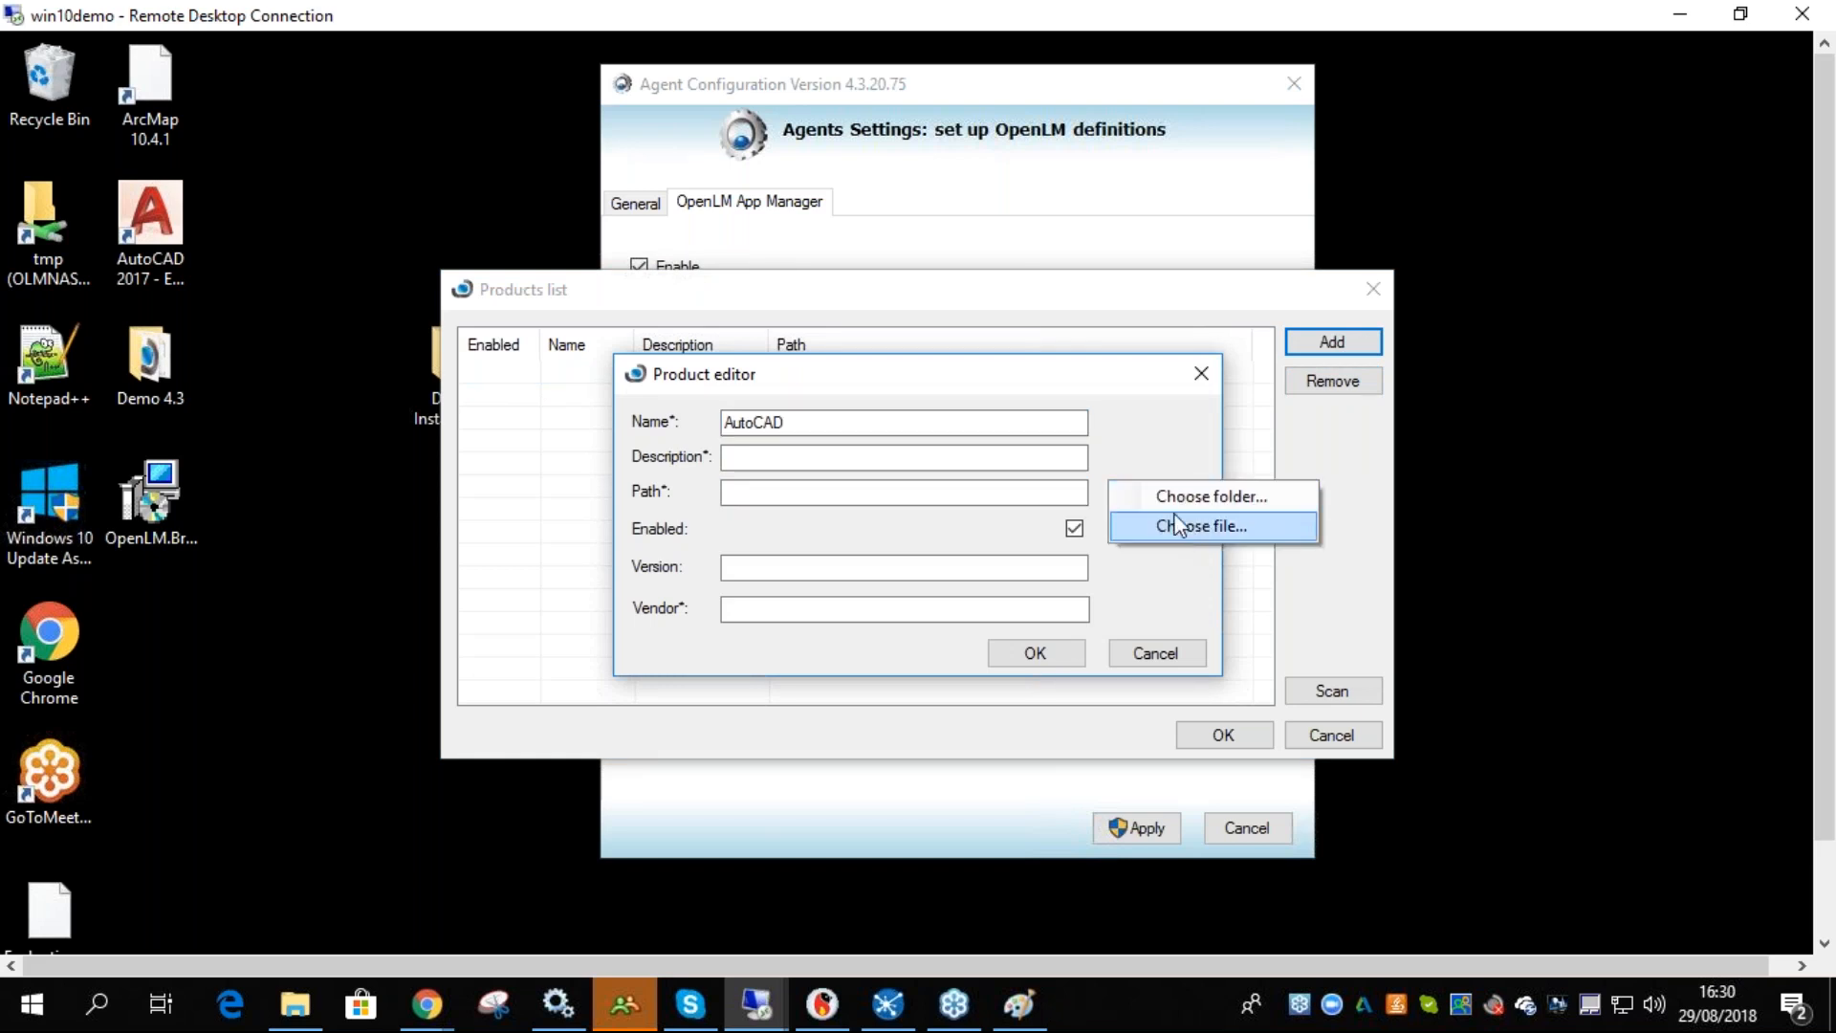
left_click(1181, 524)
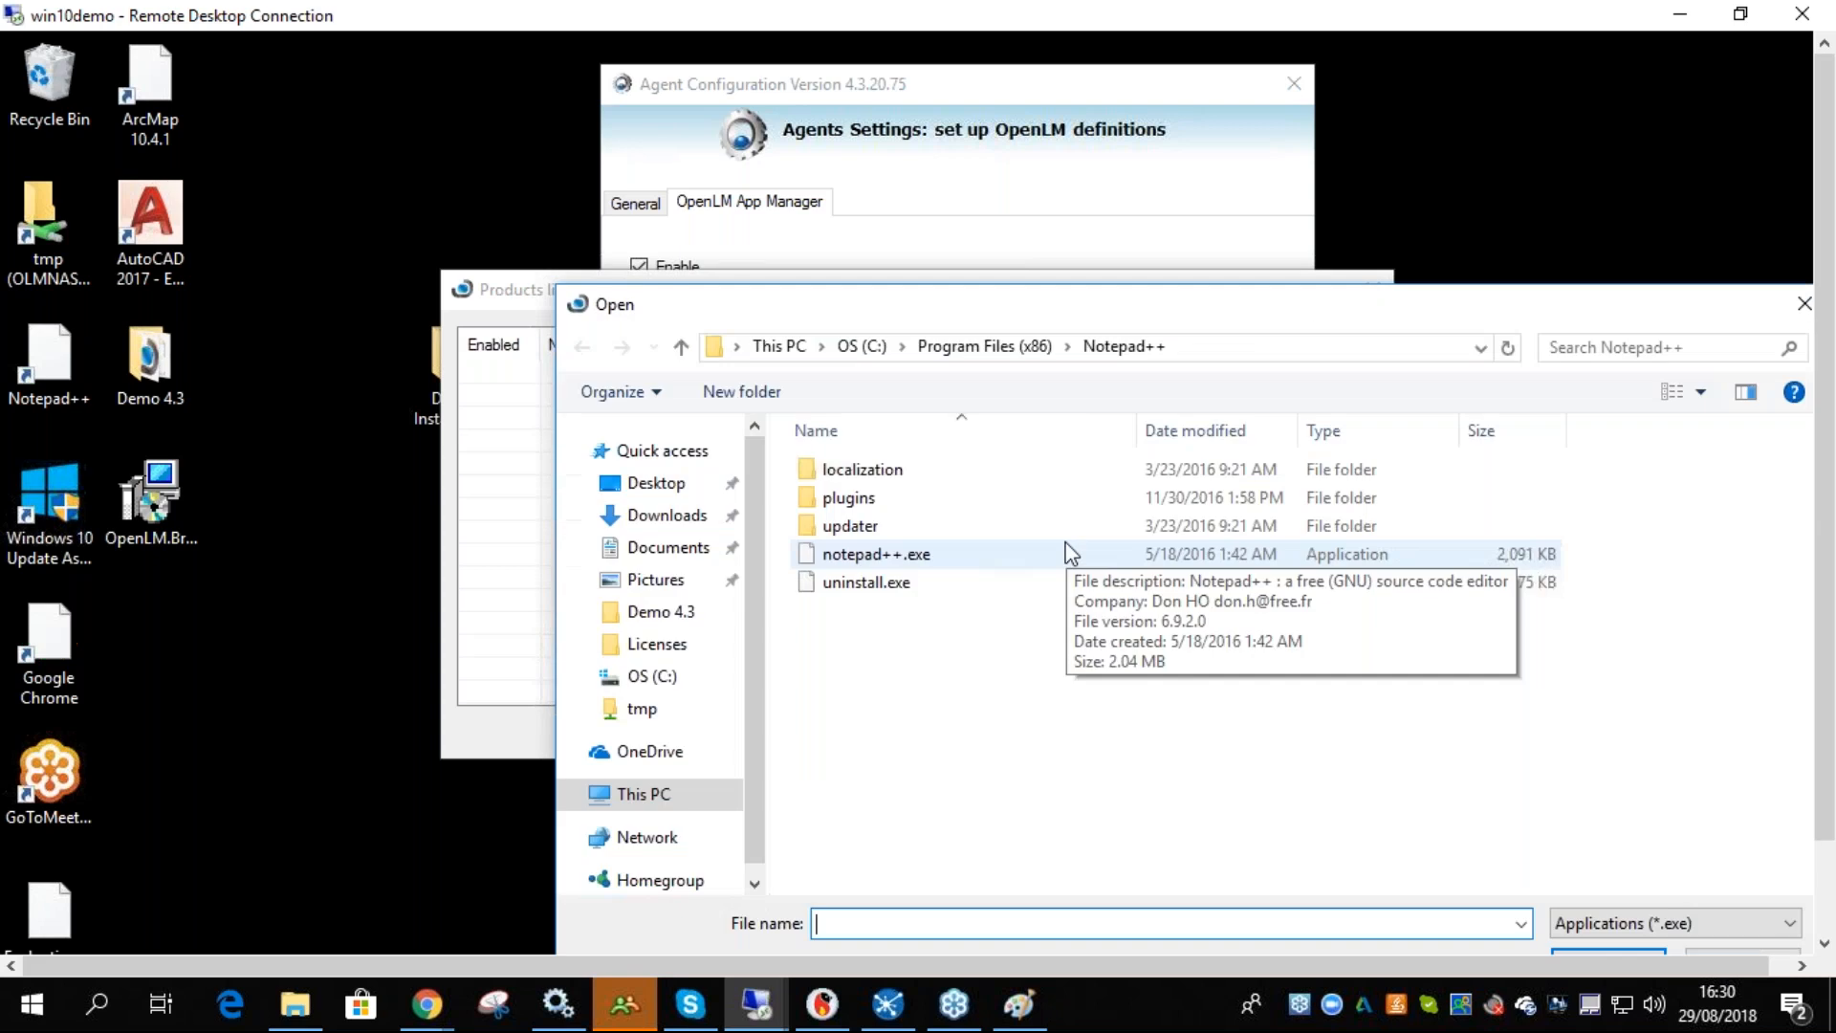
- Browse to C:\Program Files\Autodesk\AutoCAD 2017 and choose acad.exe as the product's path
left_click(669, 869)
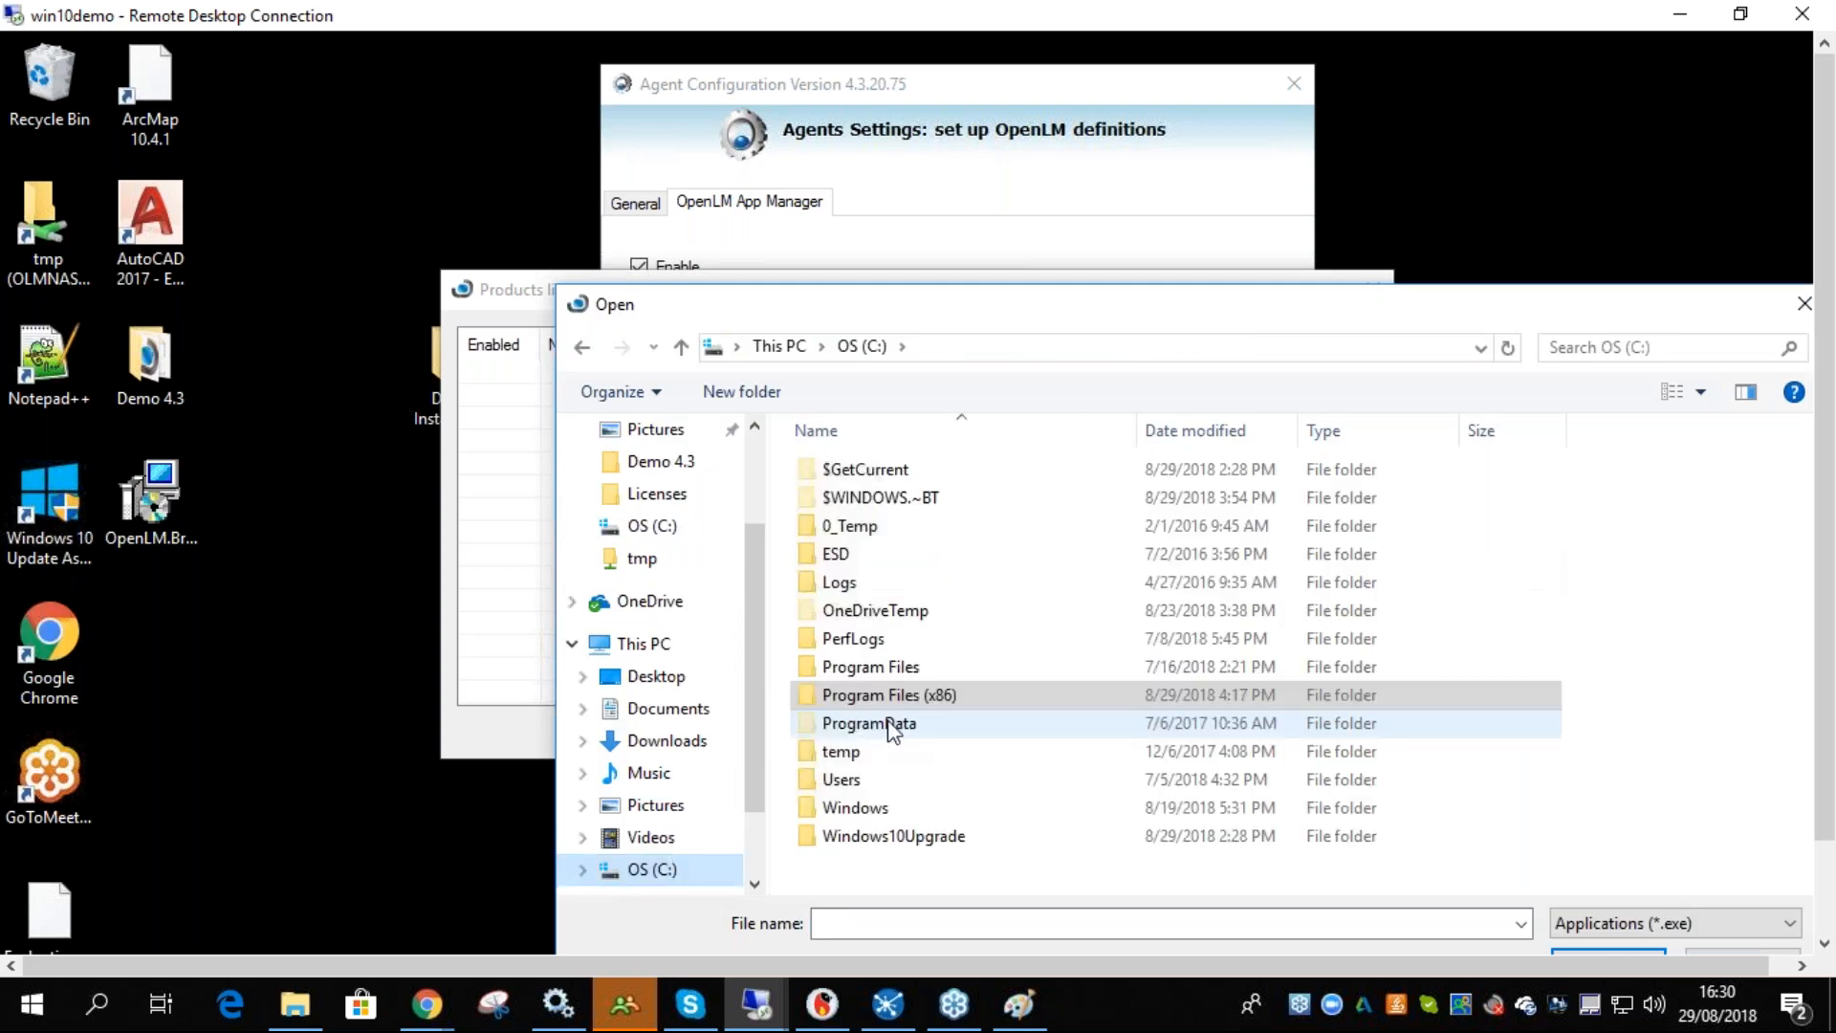
double_click(881, 694)
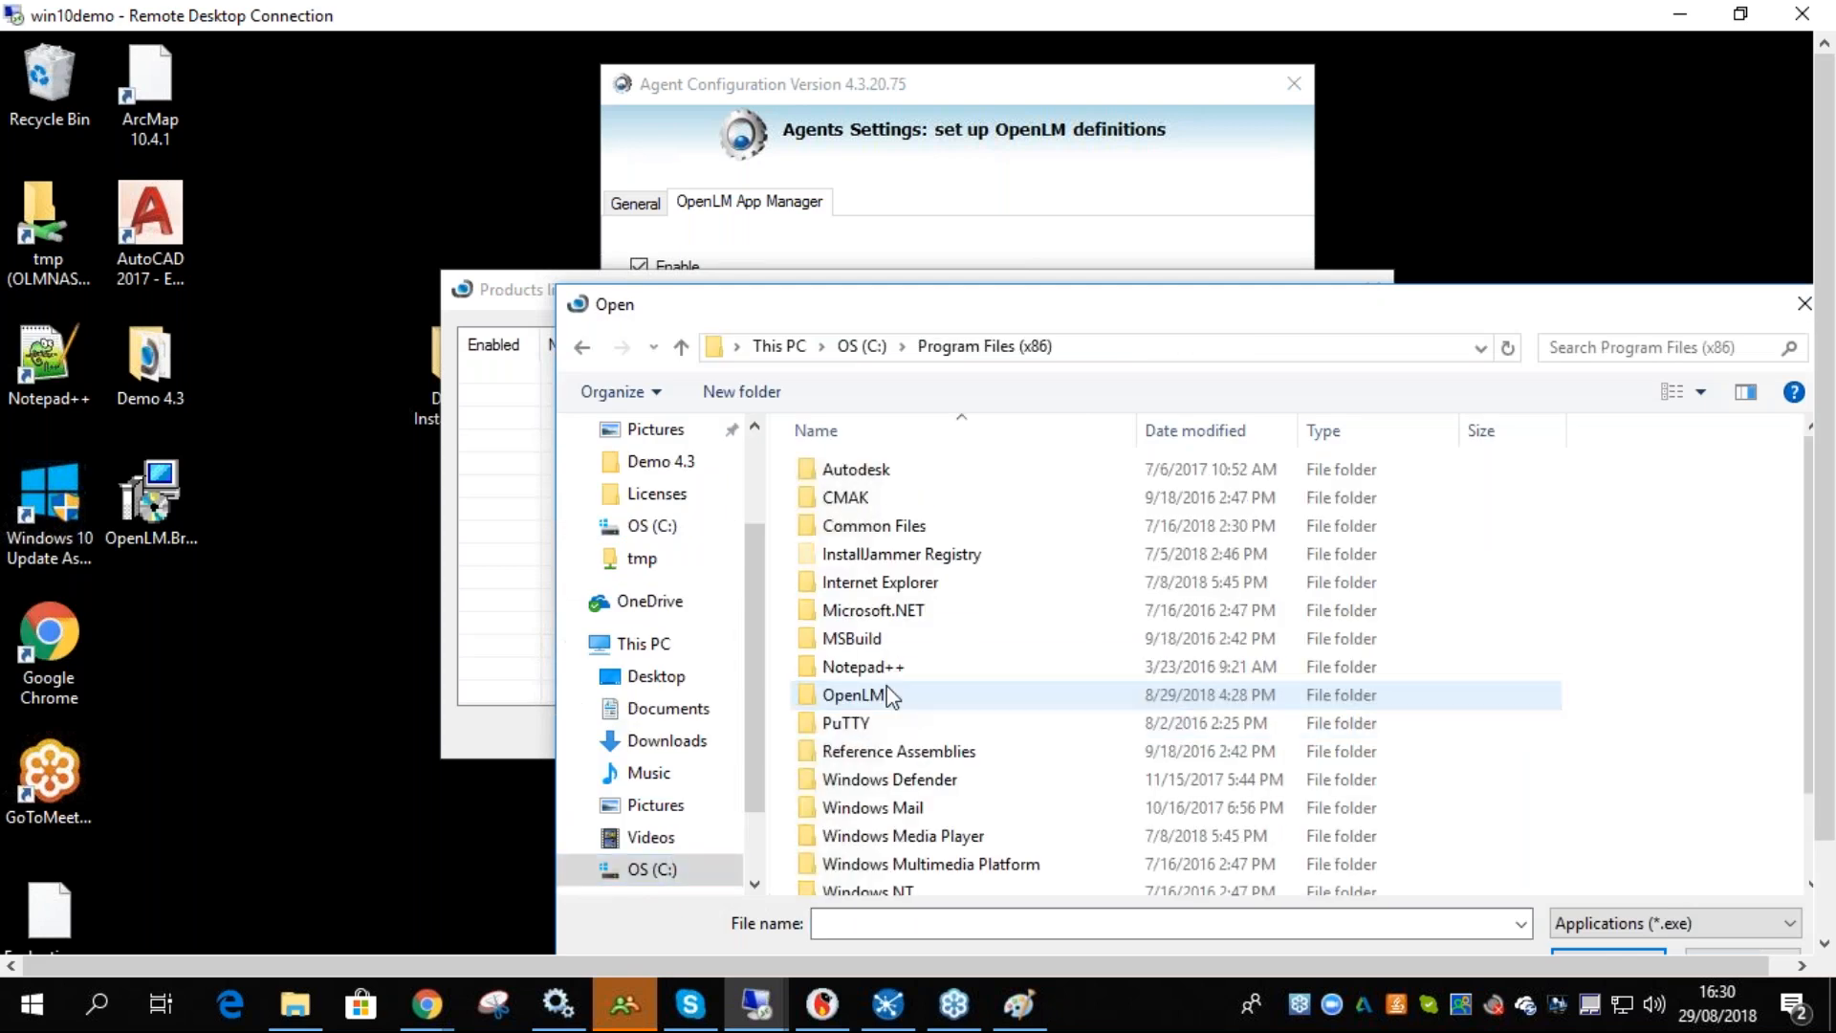
double_click(900, 470)
double_click(903, 473)
left_click(581, 347)
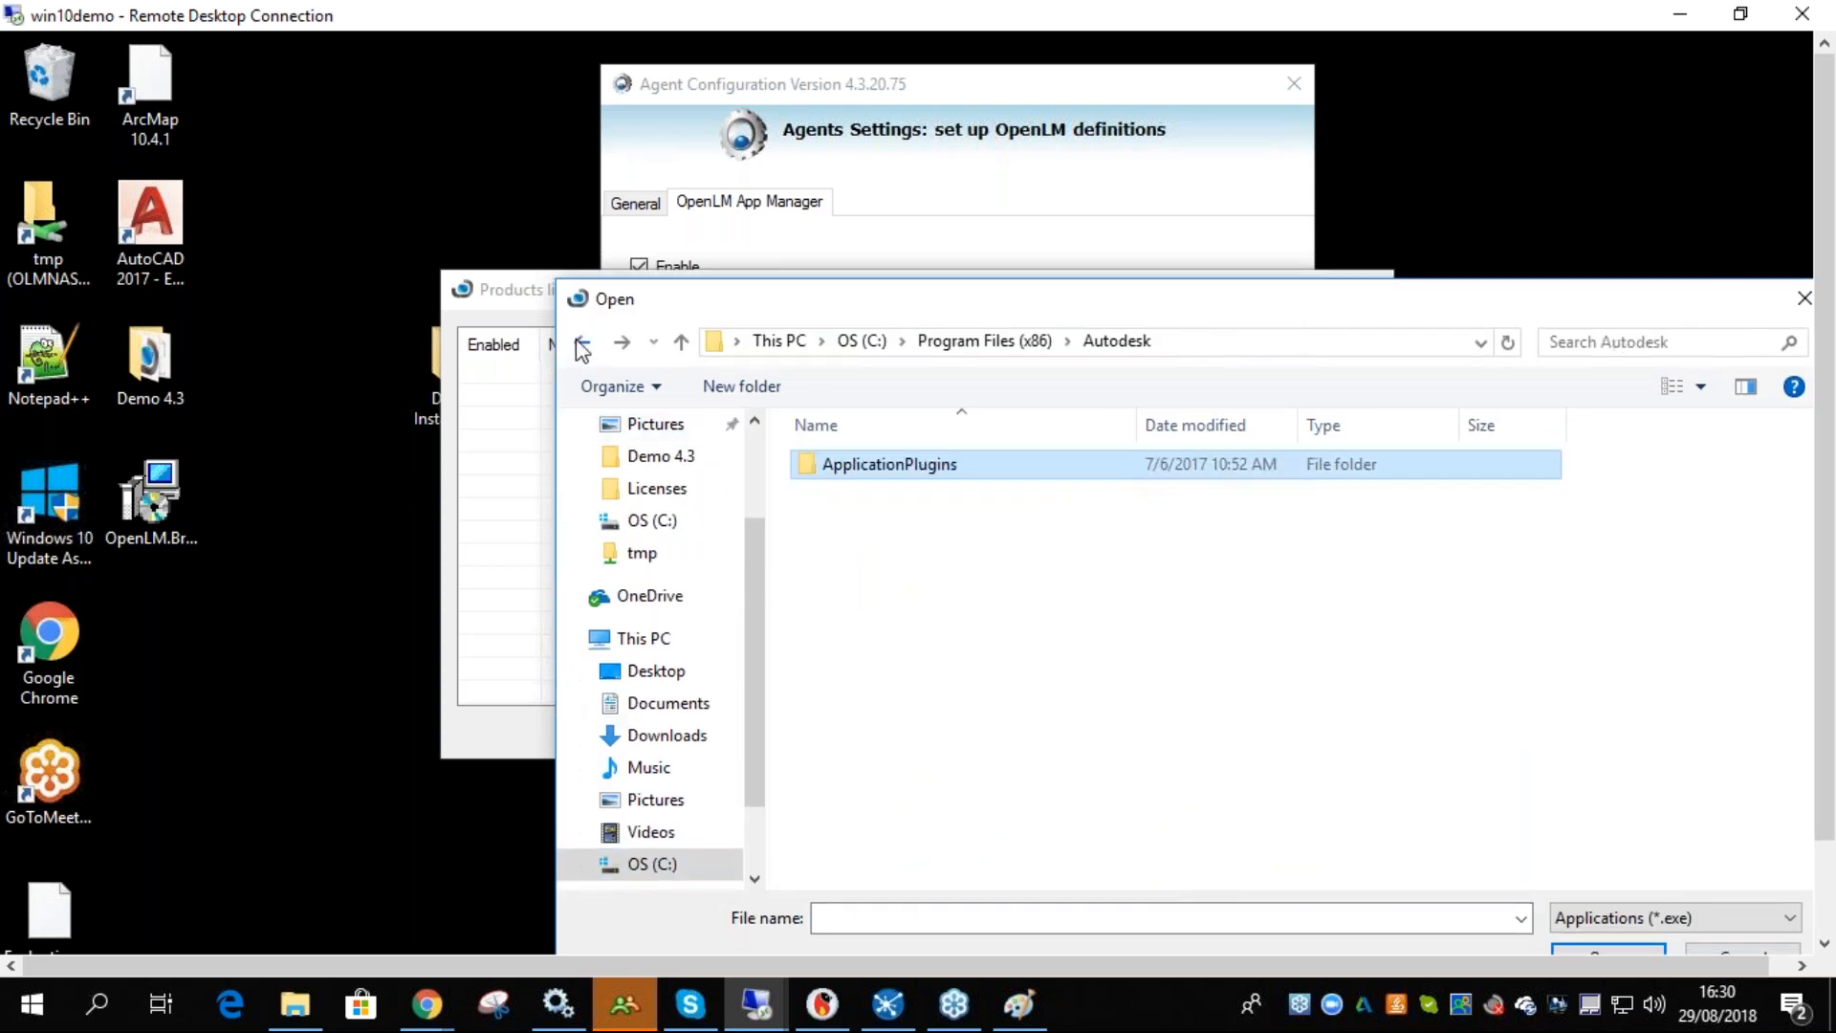
left_click(581, 347)
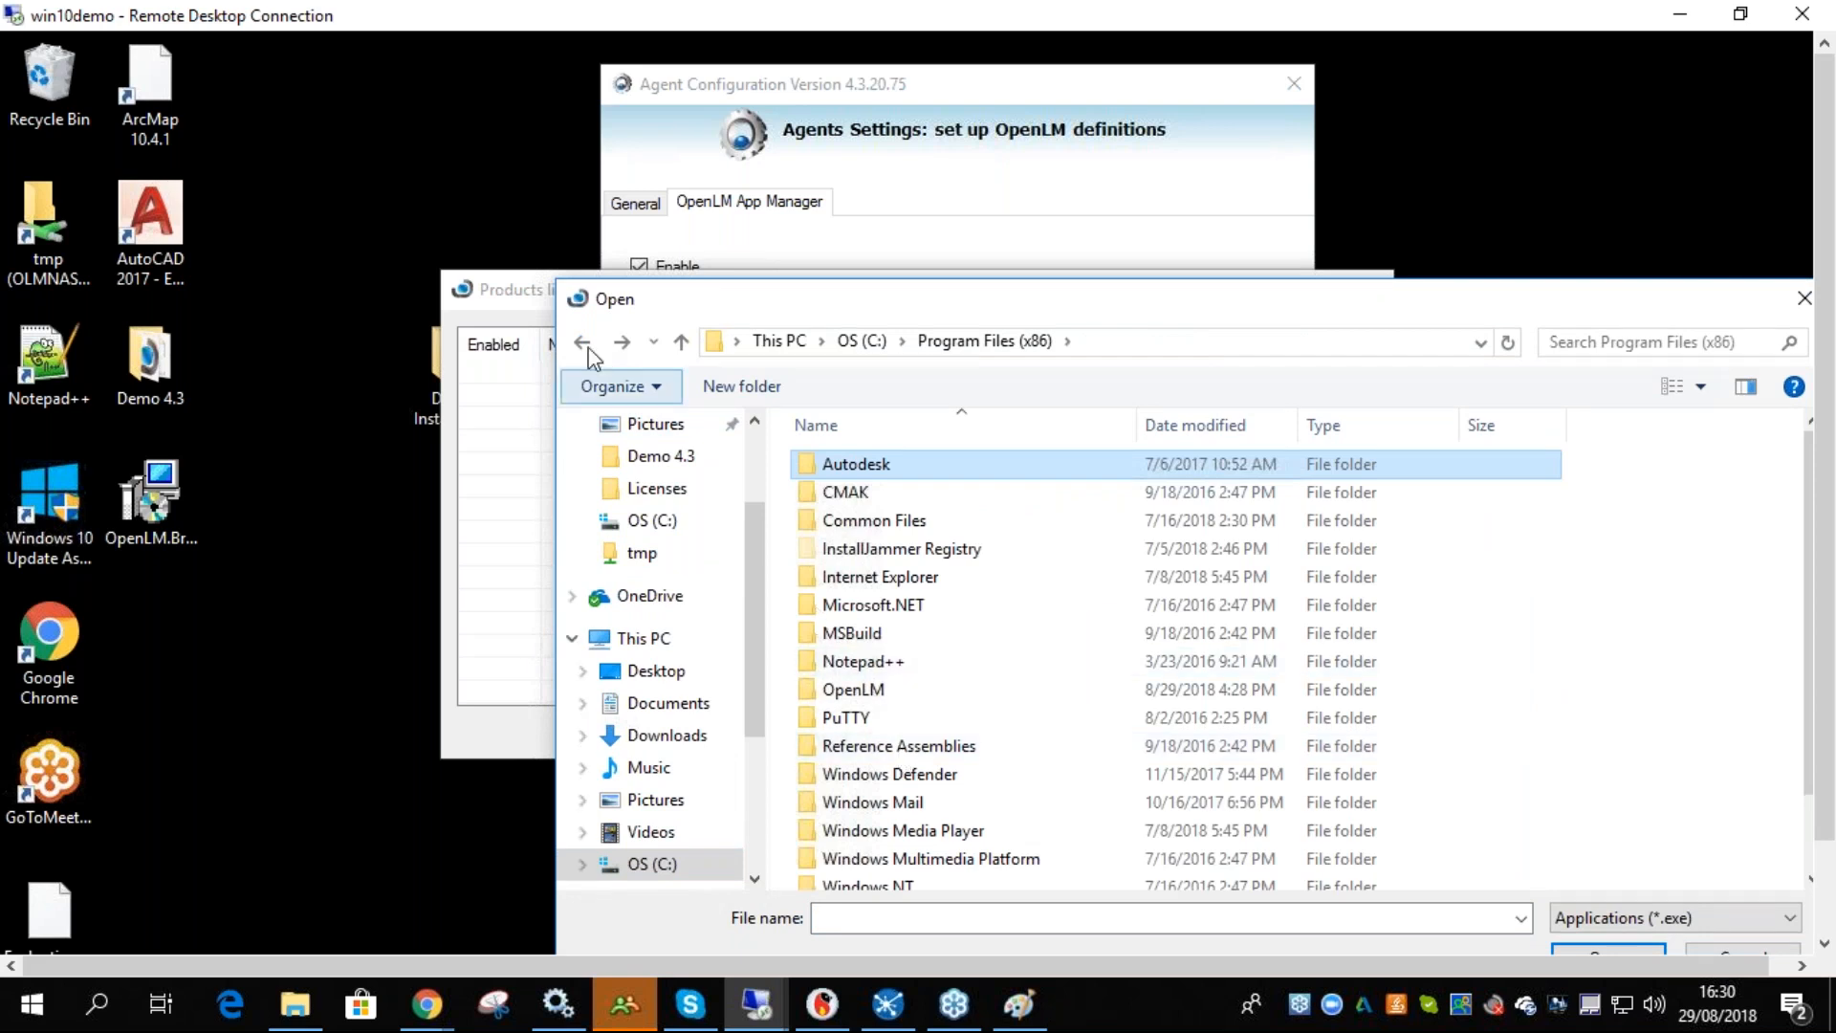
left_click(581, 342)
double_click(872, 661)
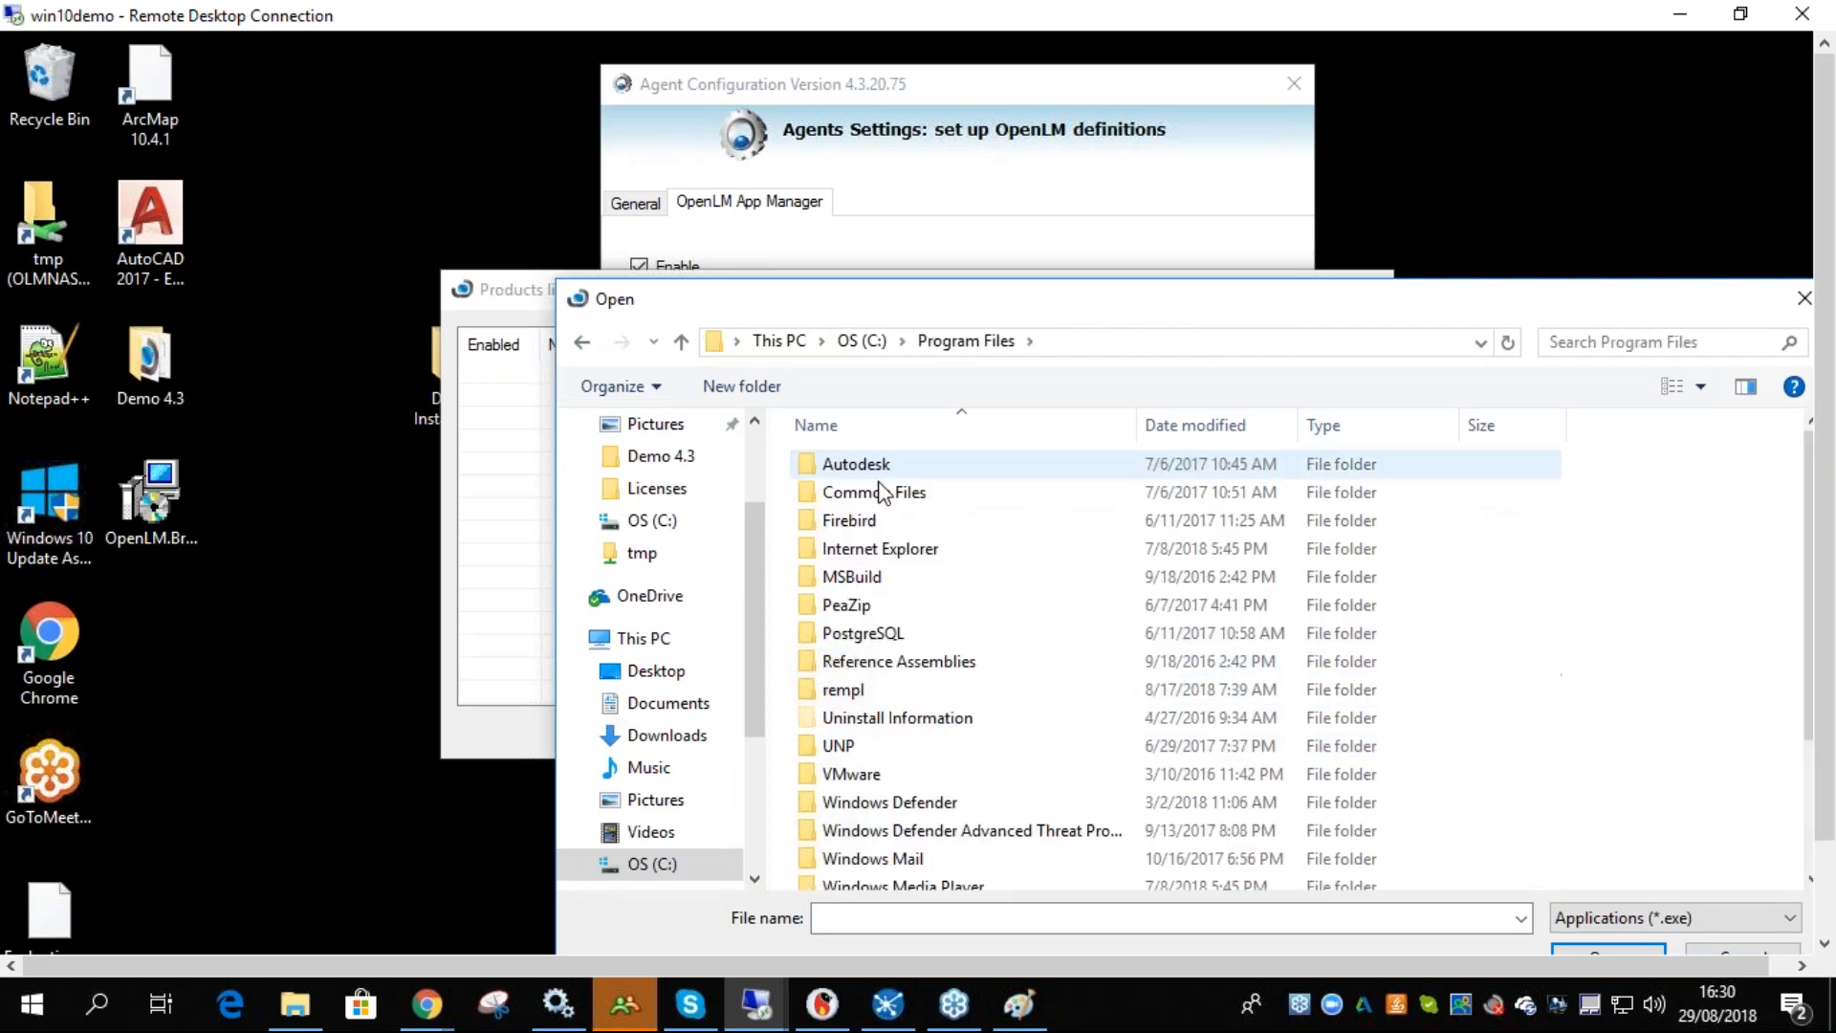
double_click(879, 478)
double_click(887, 492)
scroll(924, 584, "down", 2)
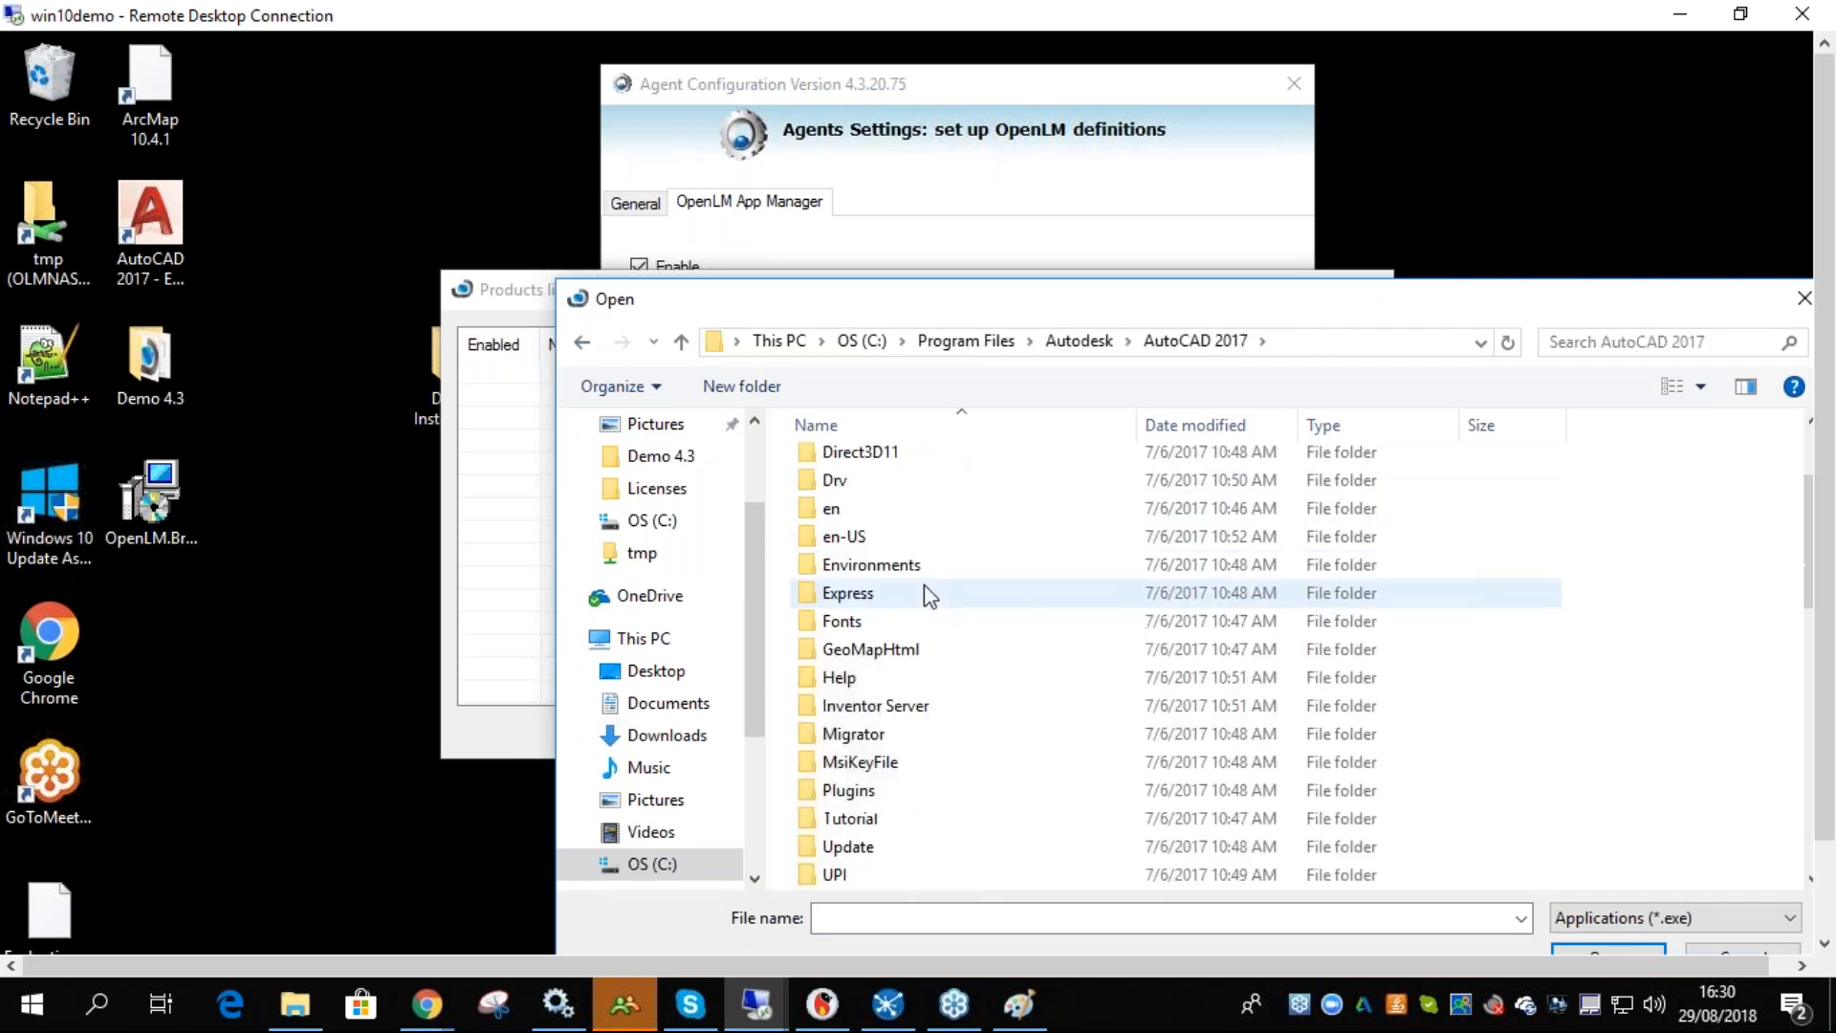
scroll(924, 588, "down", 5)
left_click(851, 510)
left_click_drag(1008, 307, 995, 304)
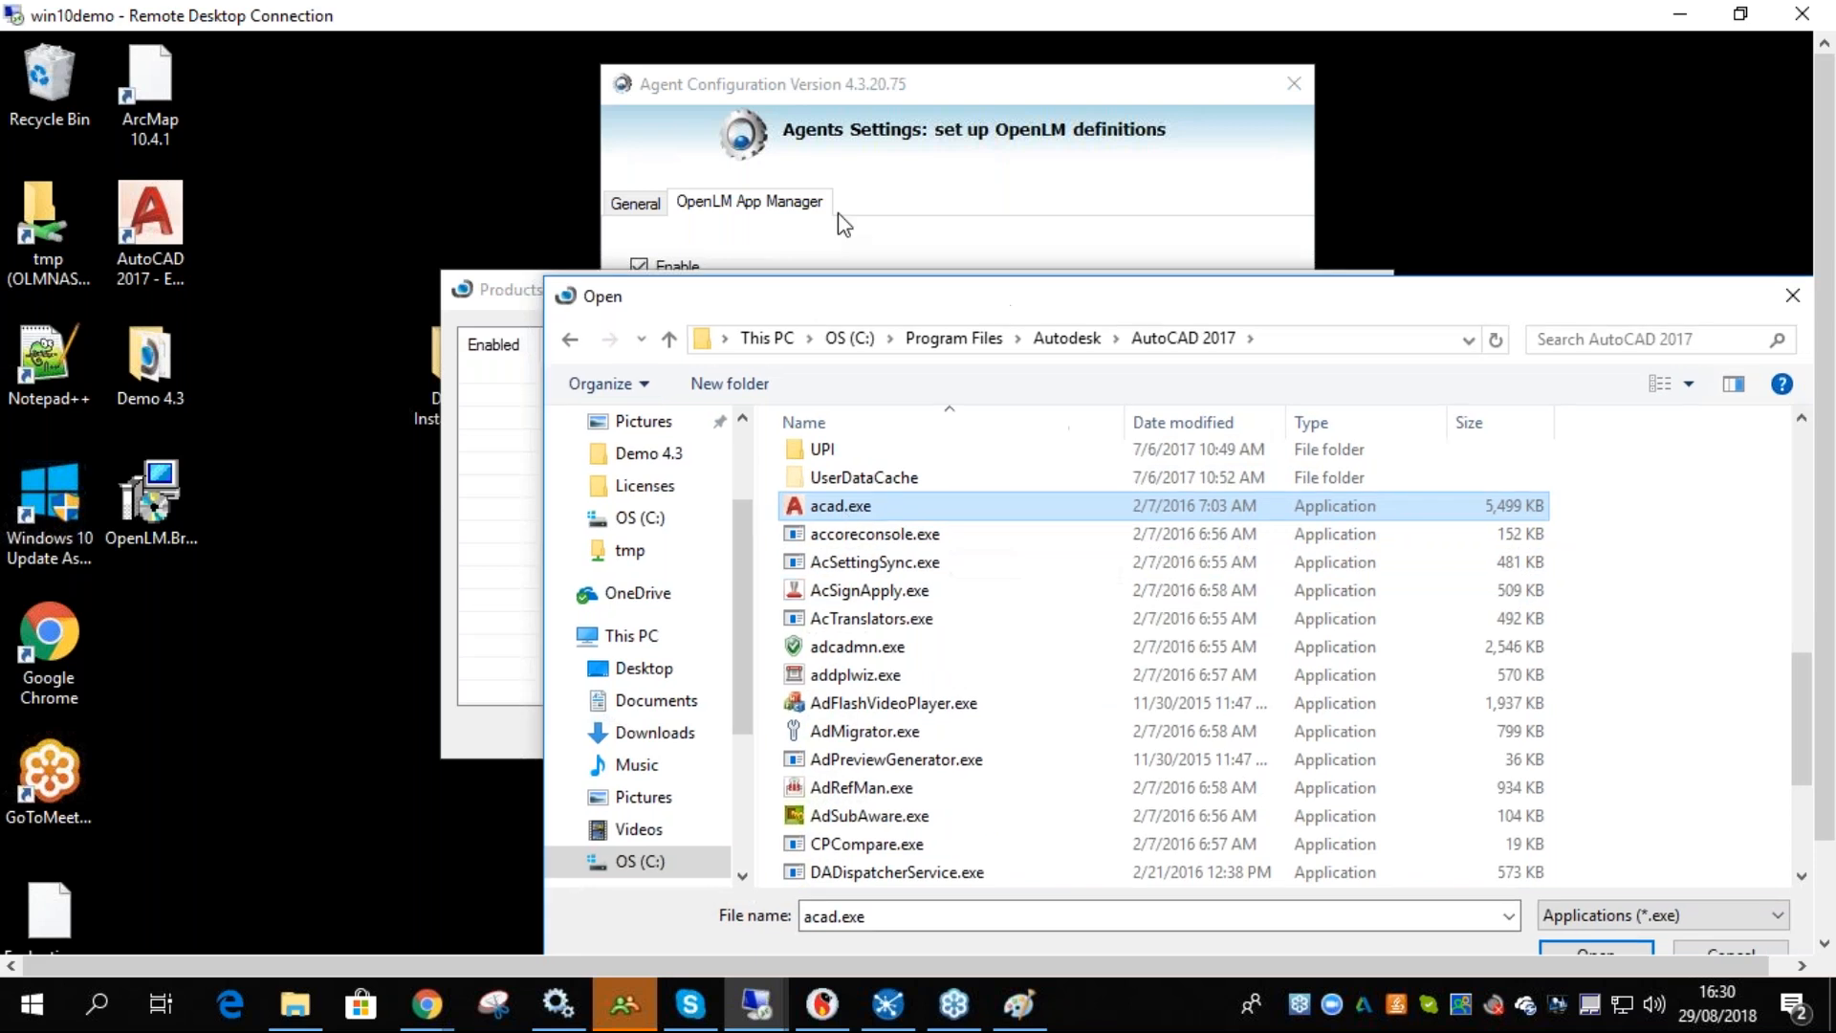
left_click_drag(843, 225, 764, 154)
left_click(1367, 806)
- Enter version 2017 and vendor adskflex for the AutoCAD product, then save the products list and configuration
left_click(854, 568)
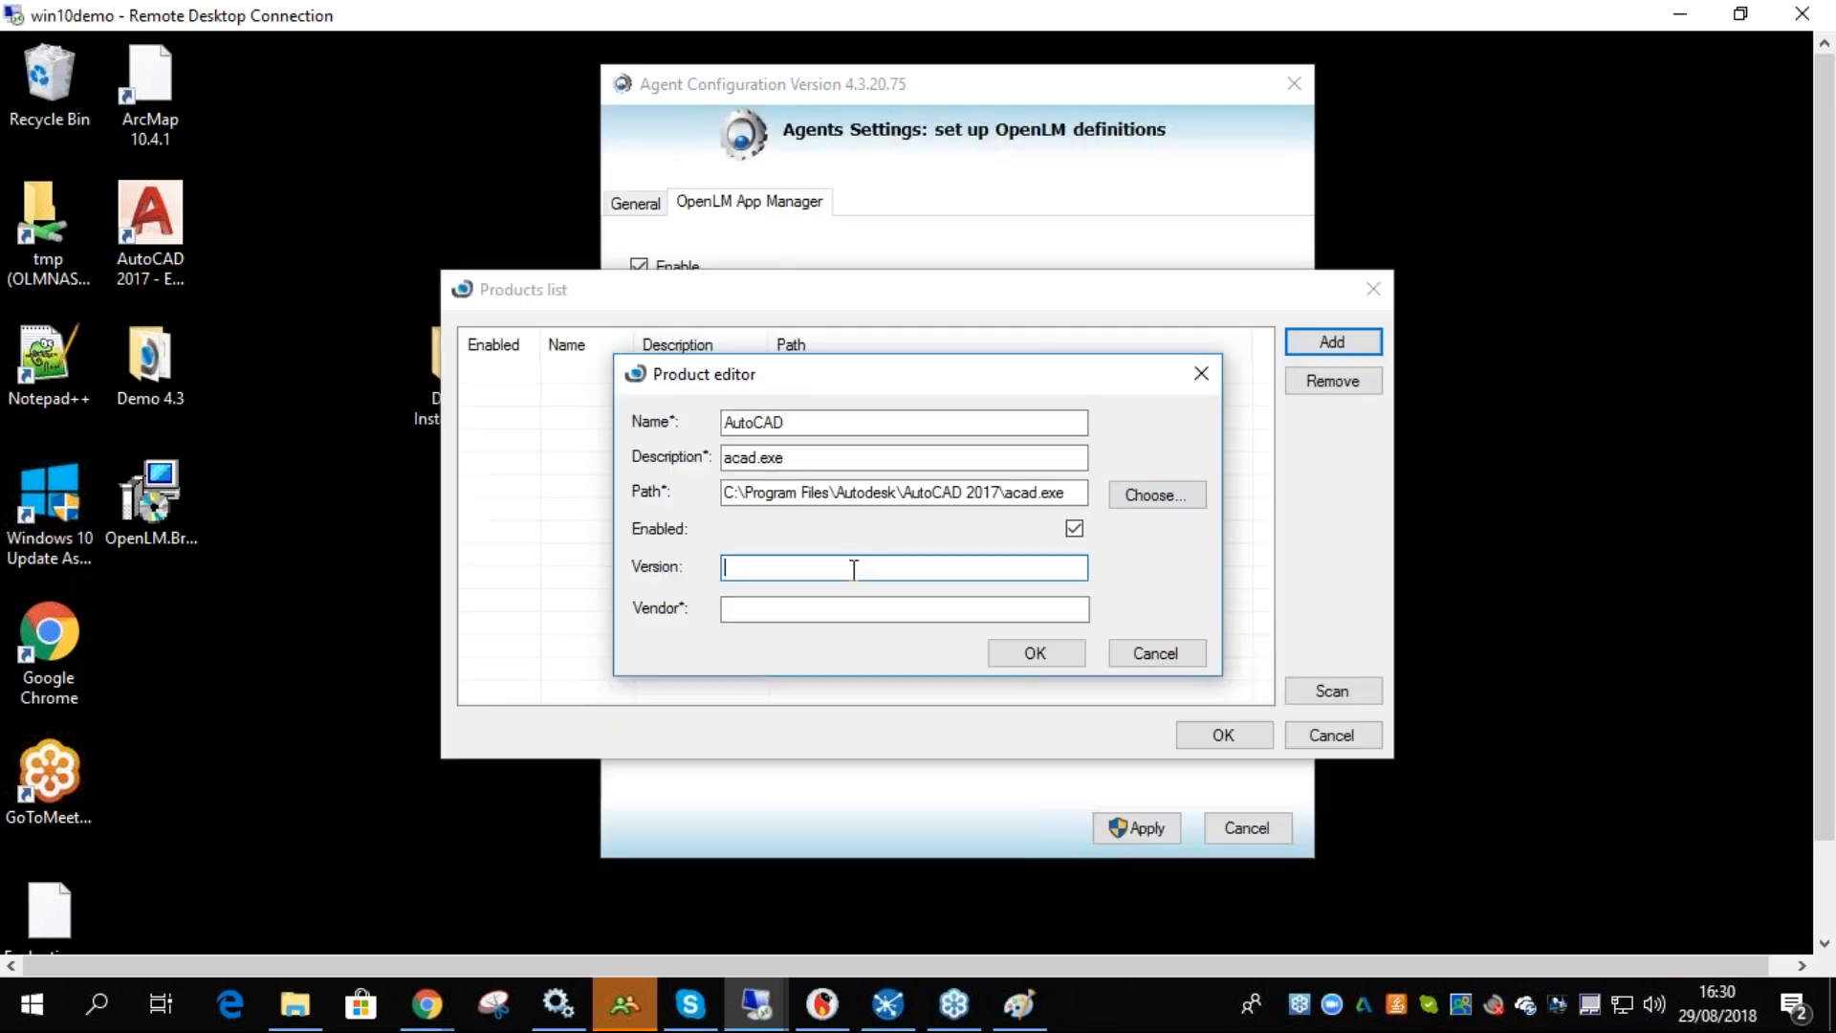
type("2017")
left_click(835, 607)
type("adskflex")
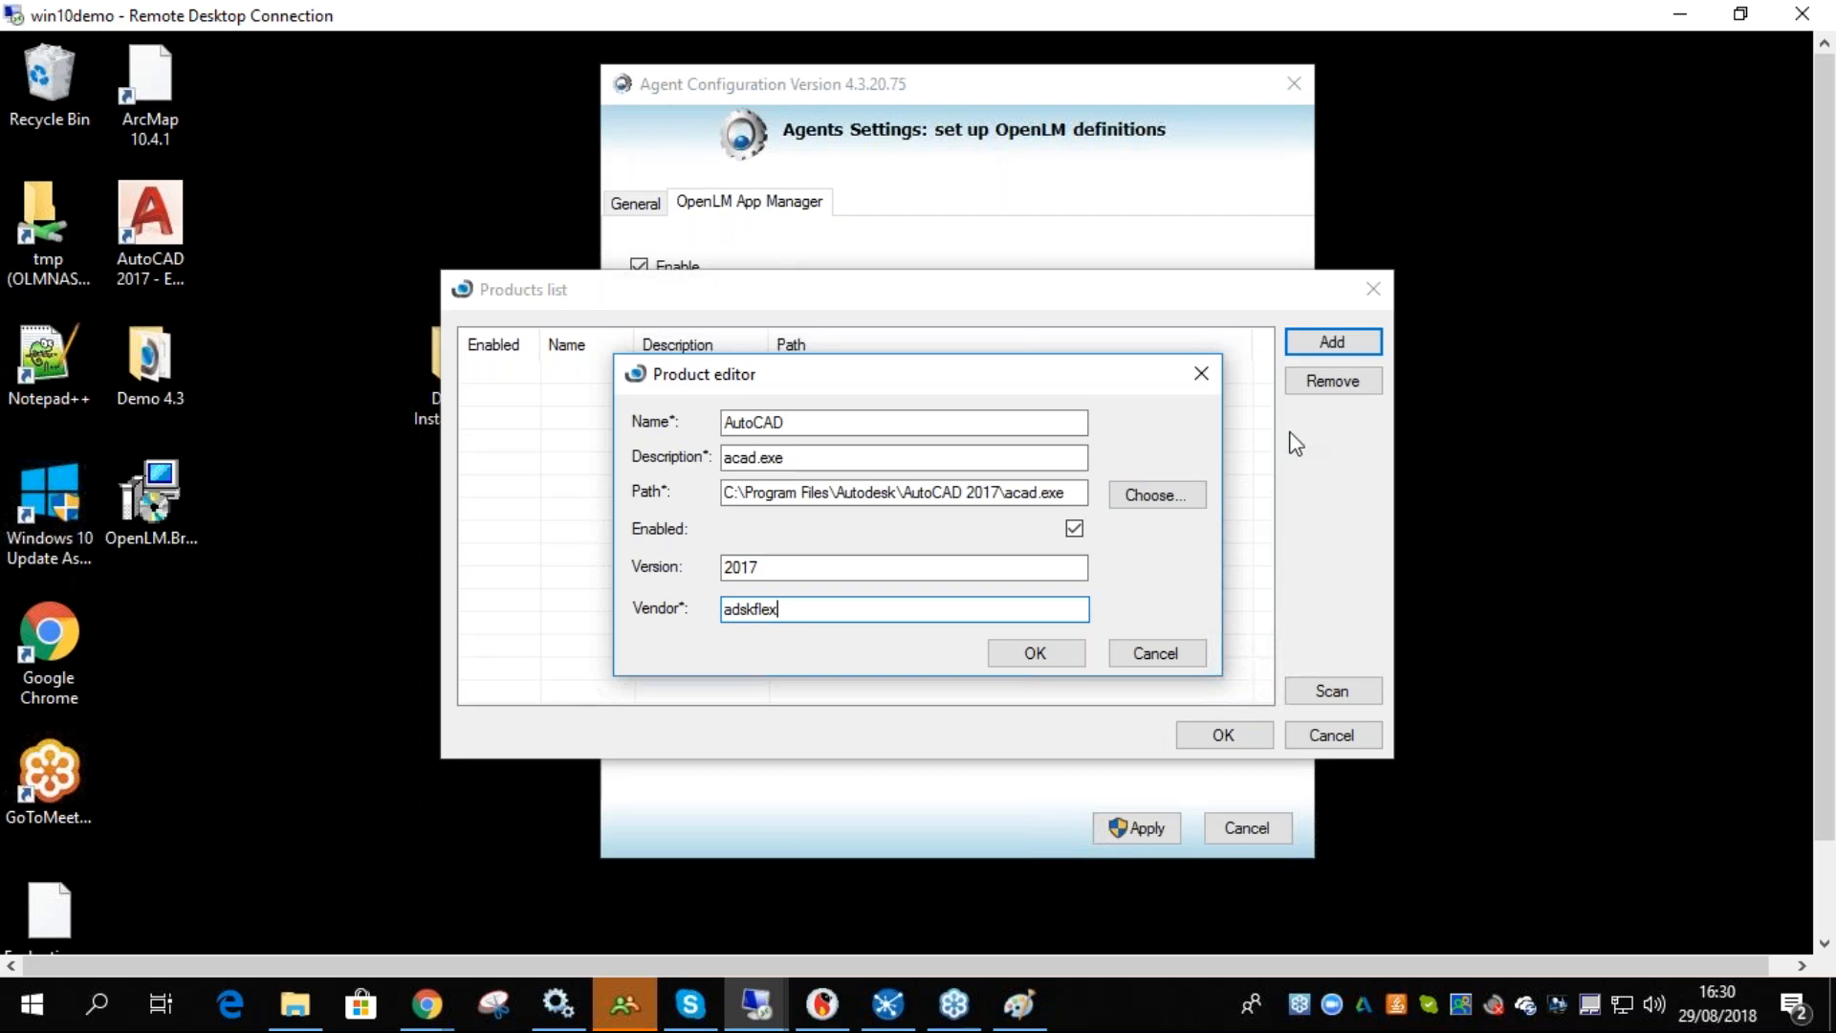
left_click(994, 664)
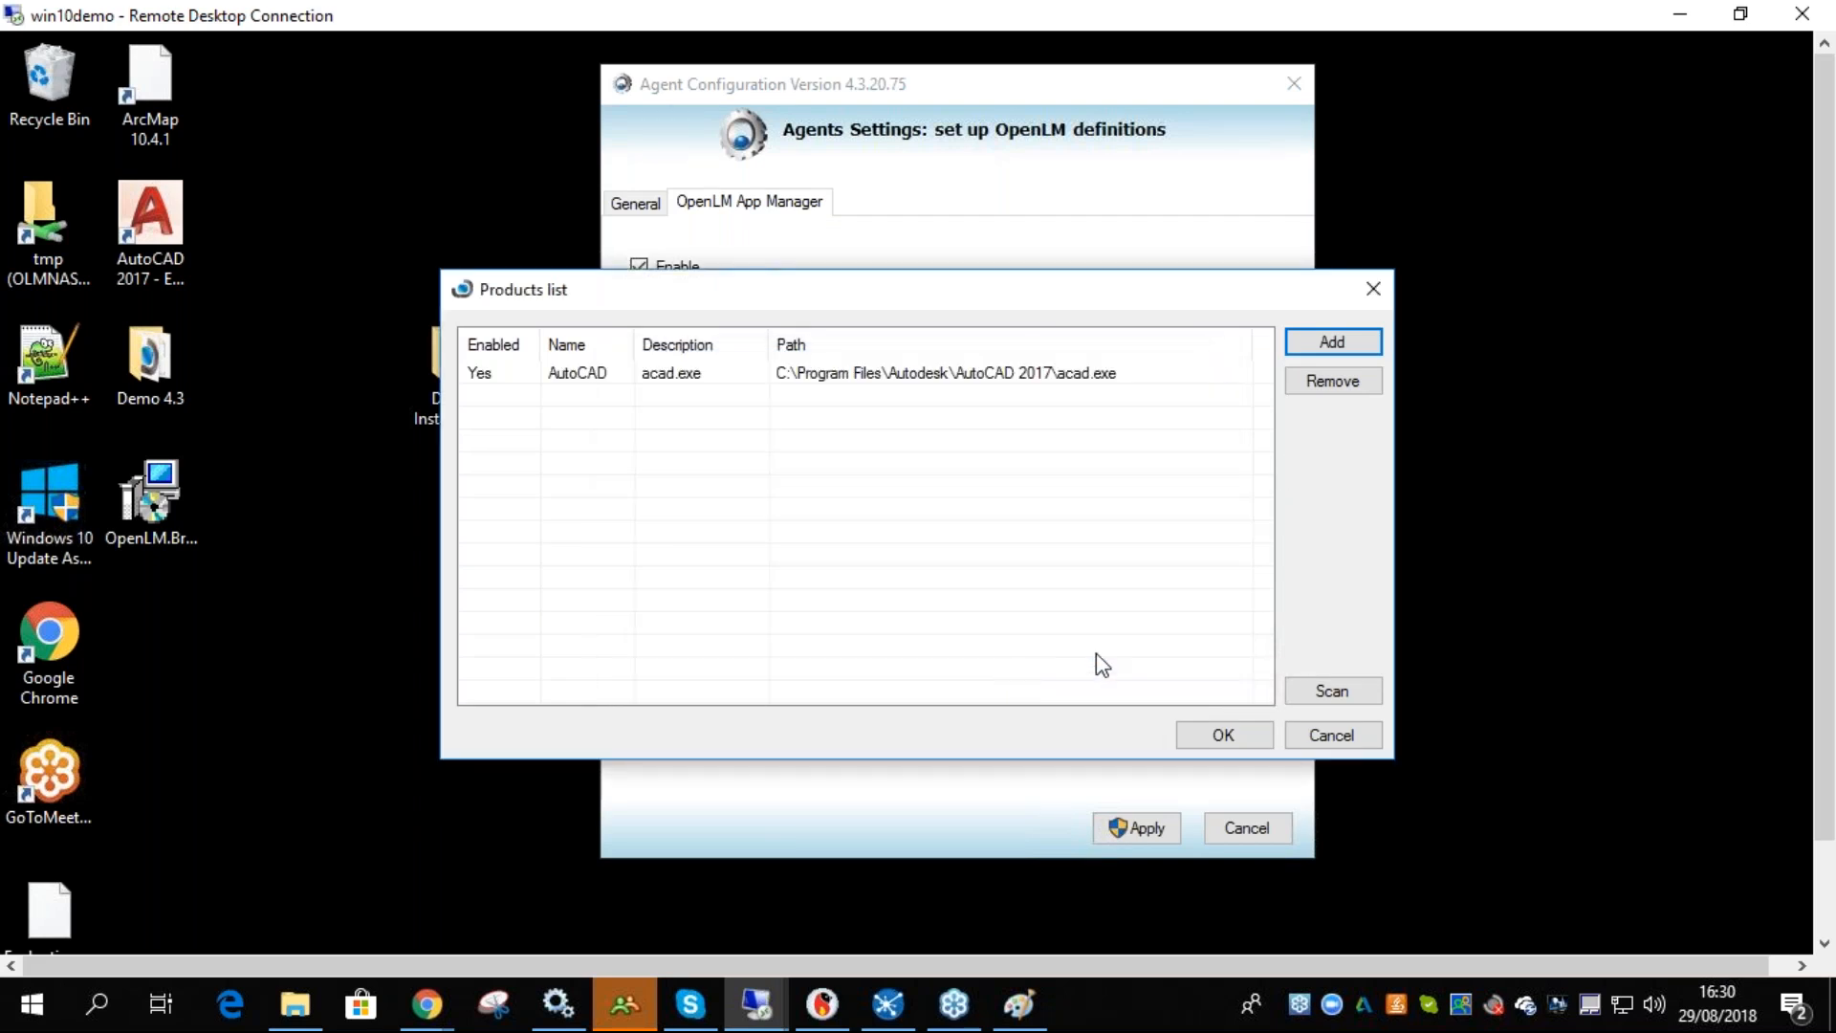
left_click(1208, 736)
key("Return")
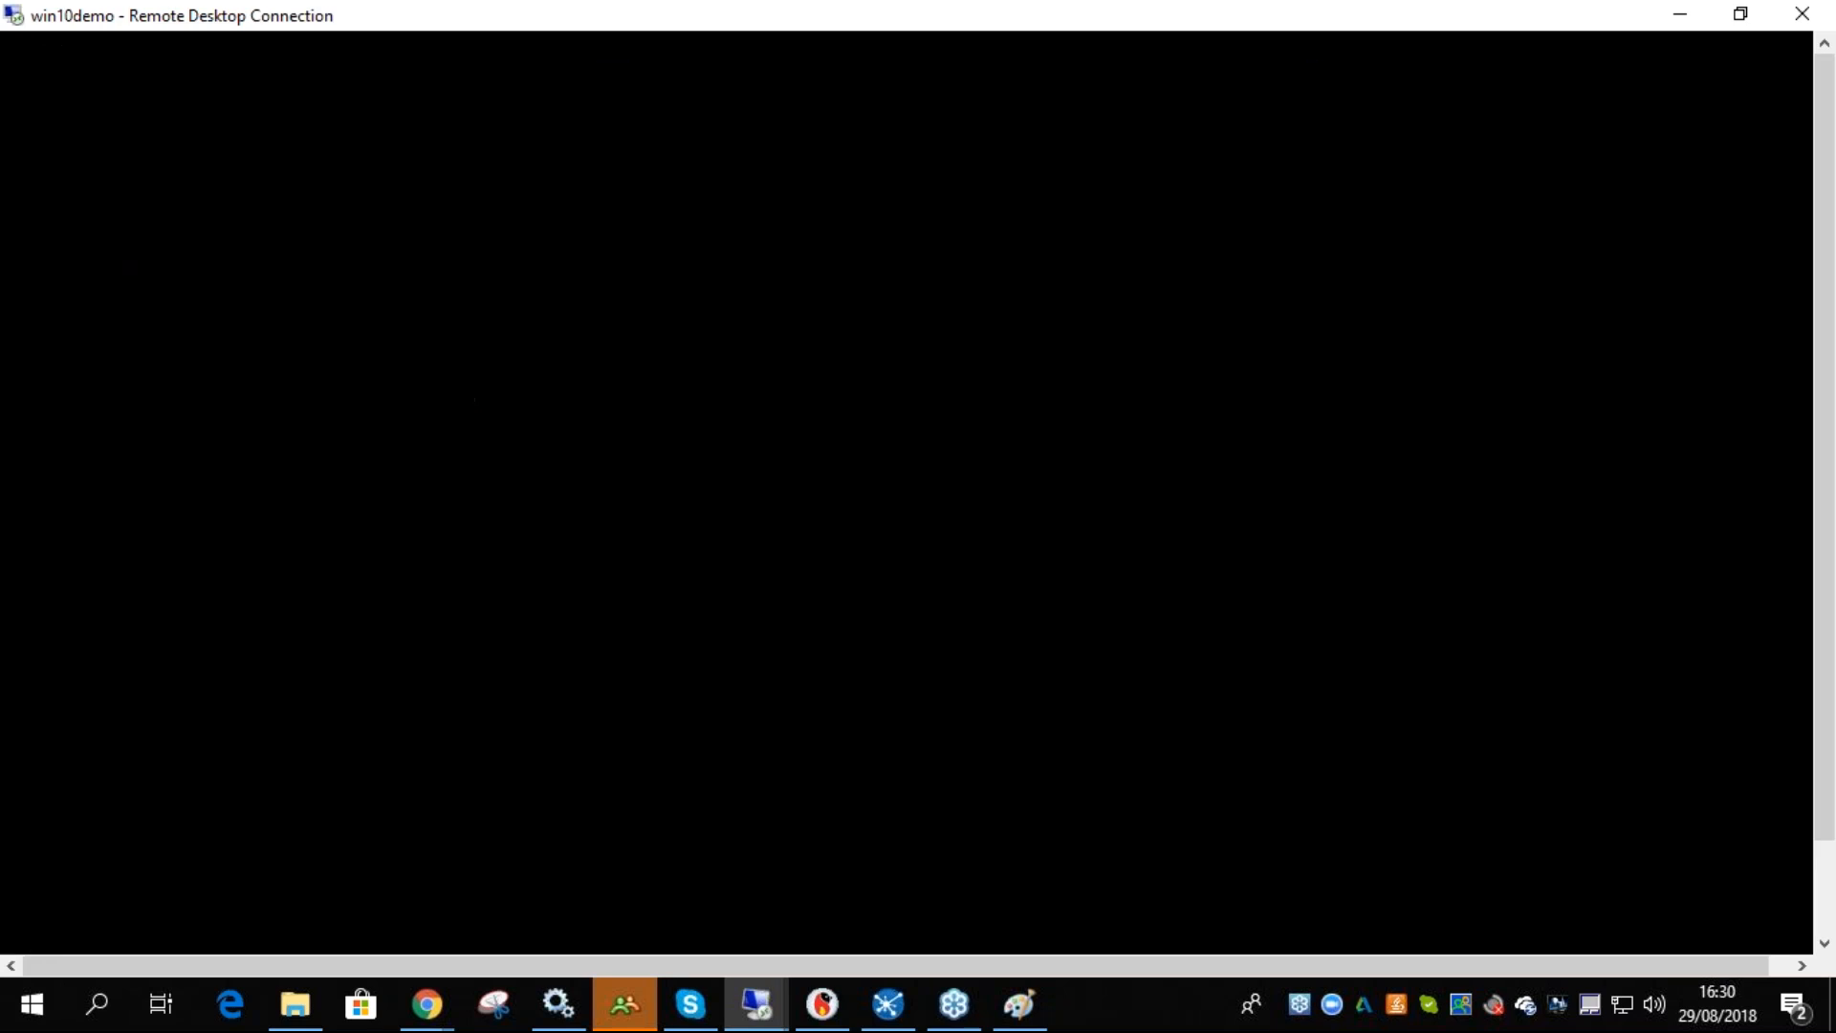
- Switch to the OpenLM web interface in Chrome and refresh the License Servers list
left_click(823, 708)
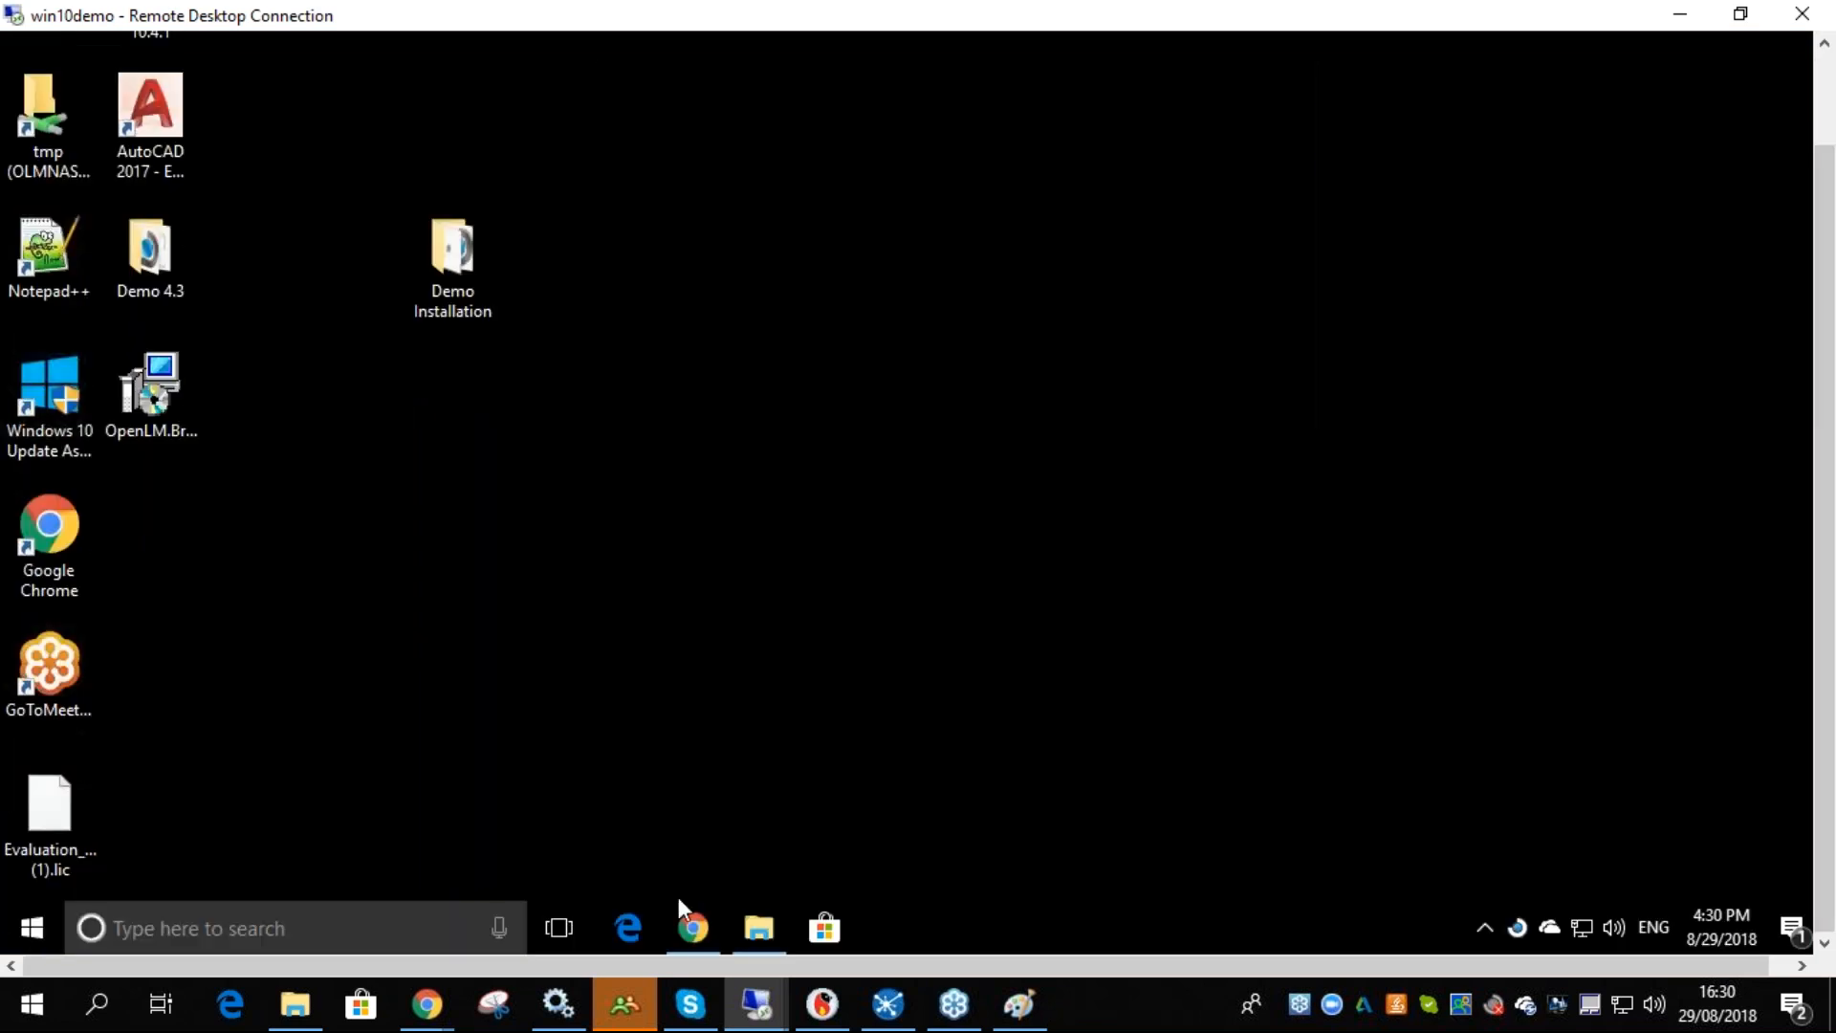
left_click(681, 925)
left_click(1426, 830)
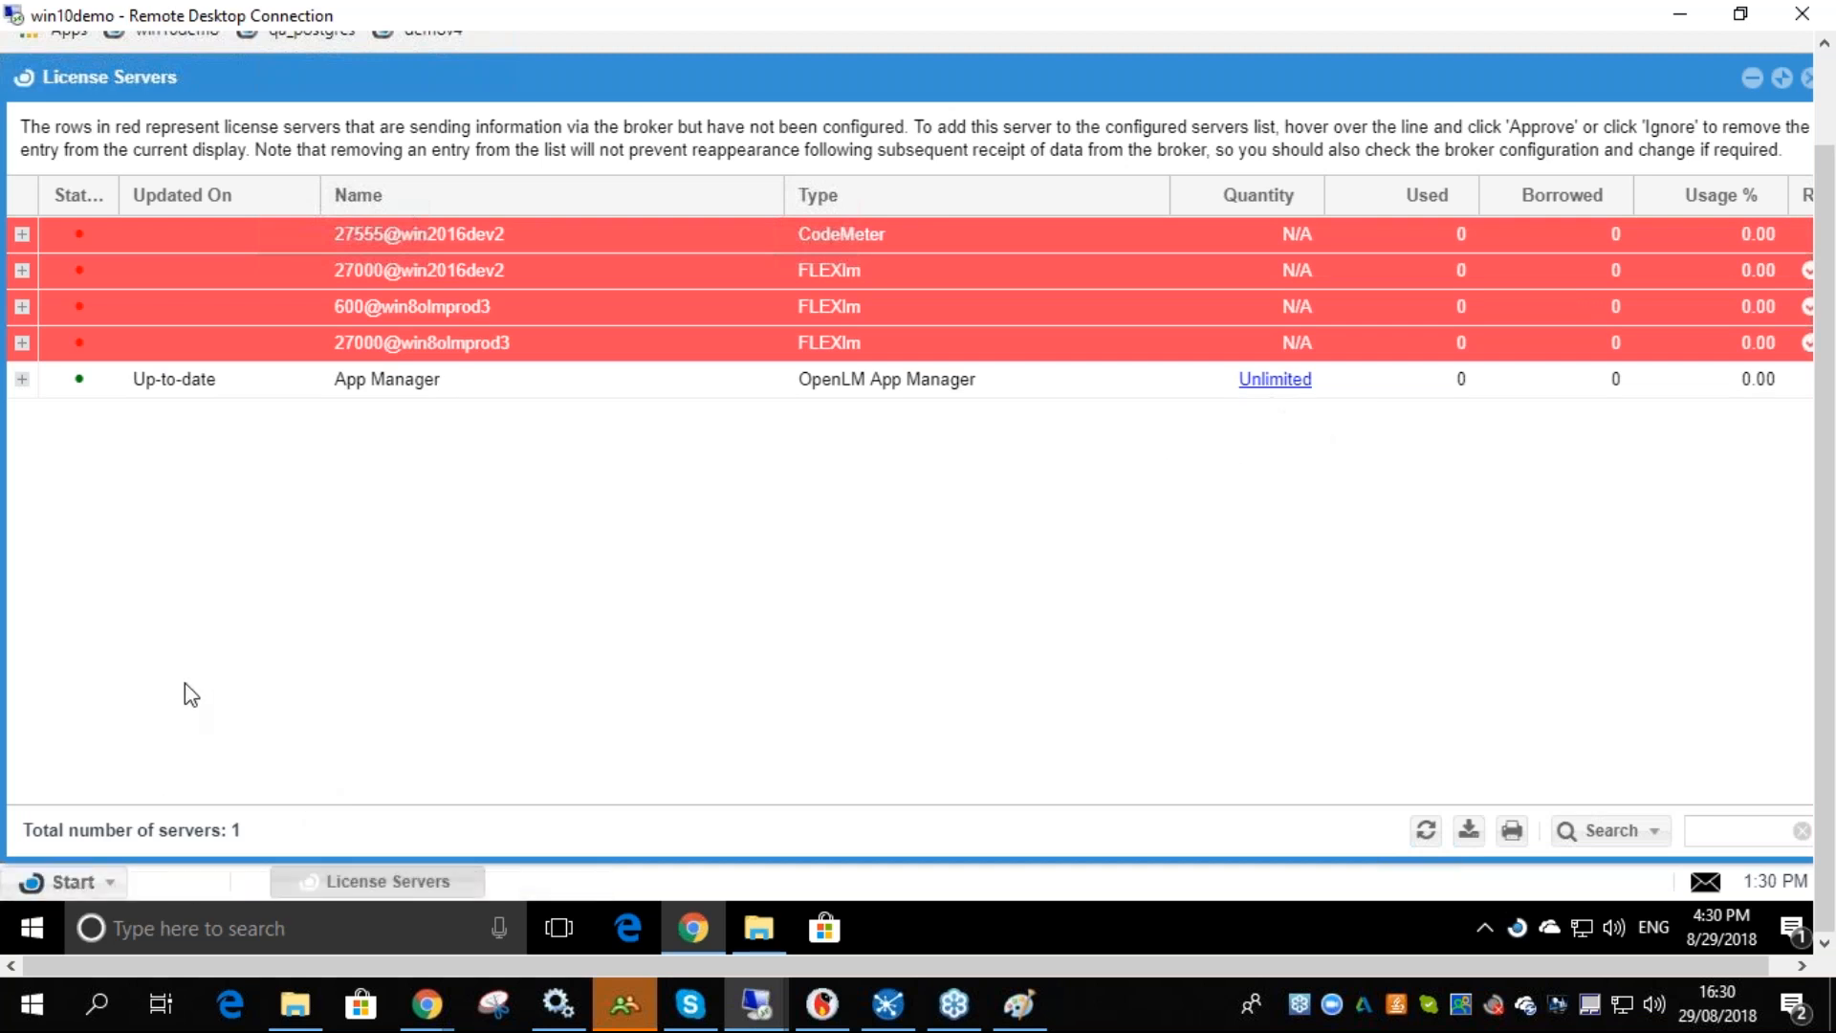
- Open the OpenLM App Manager page under Administration and review its applications list
left_click(103, 885)
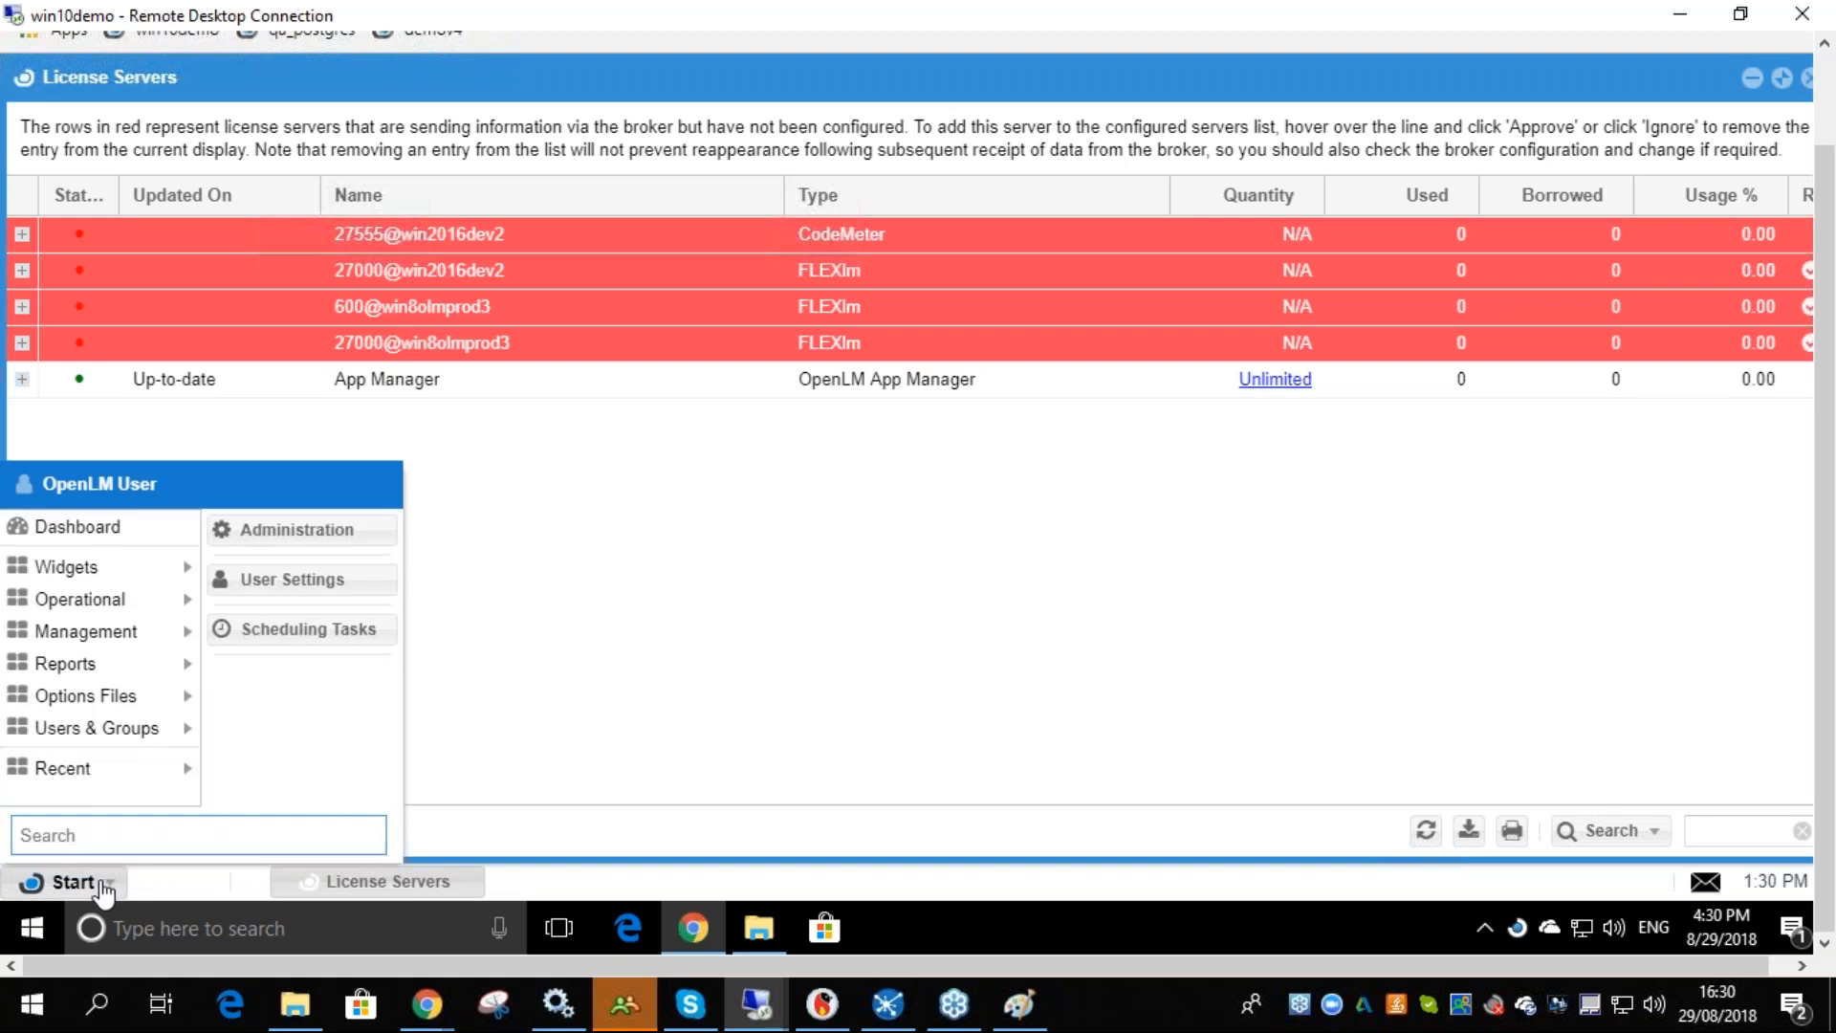
left_click(377, 537)
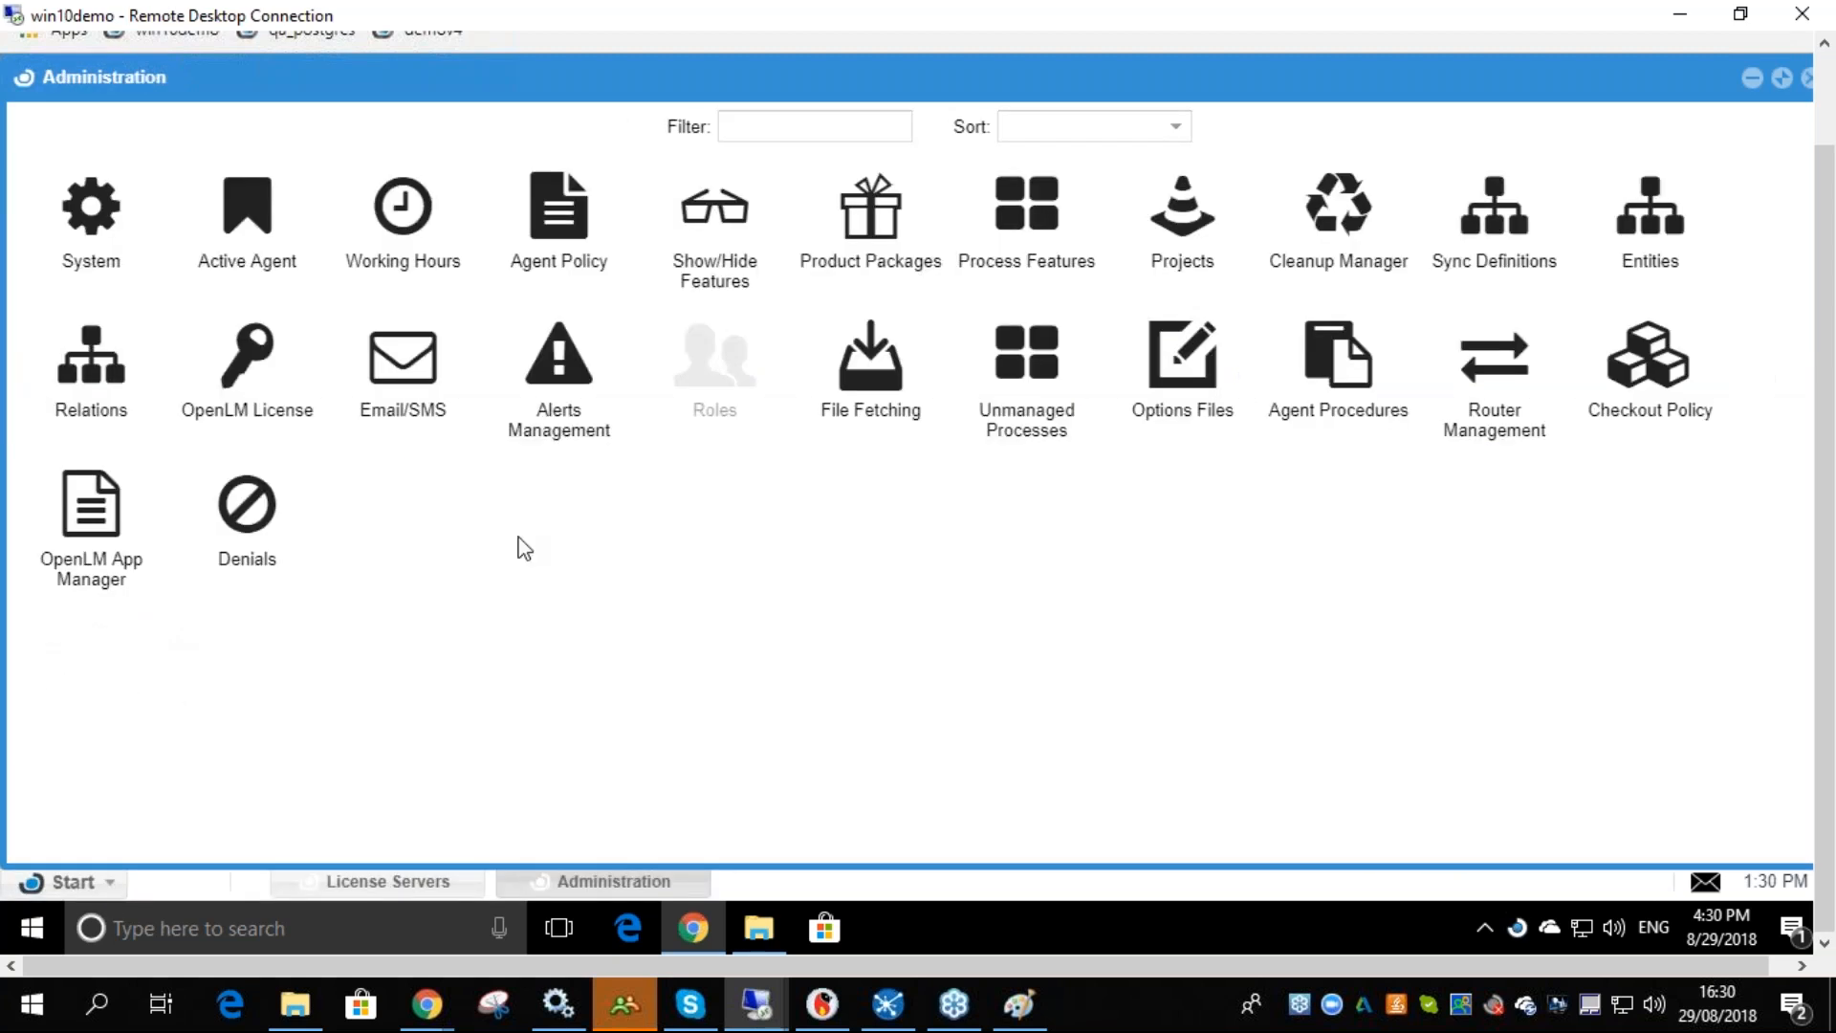
left_click(148, 510)
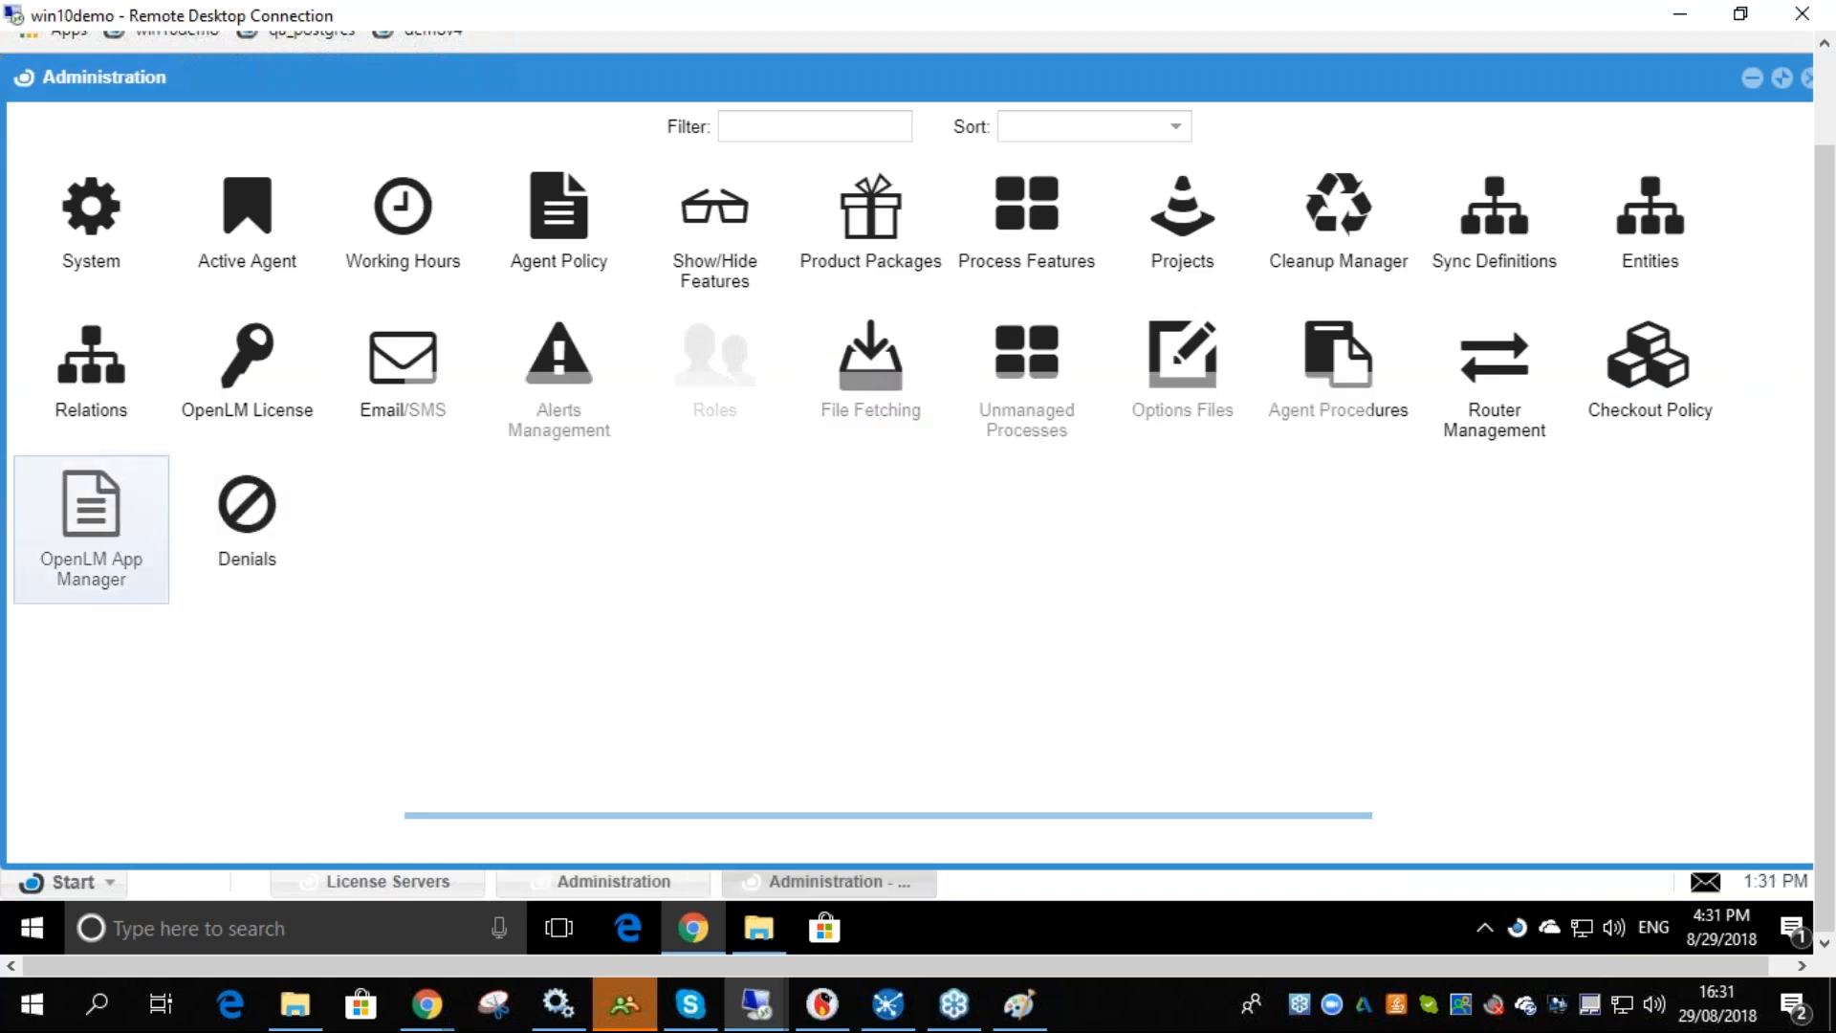
left_click(1290, 78)
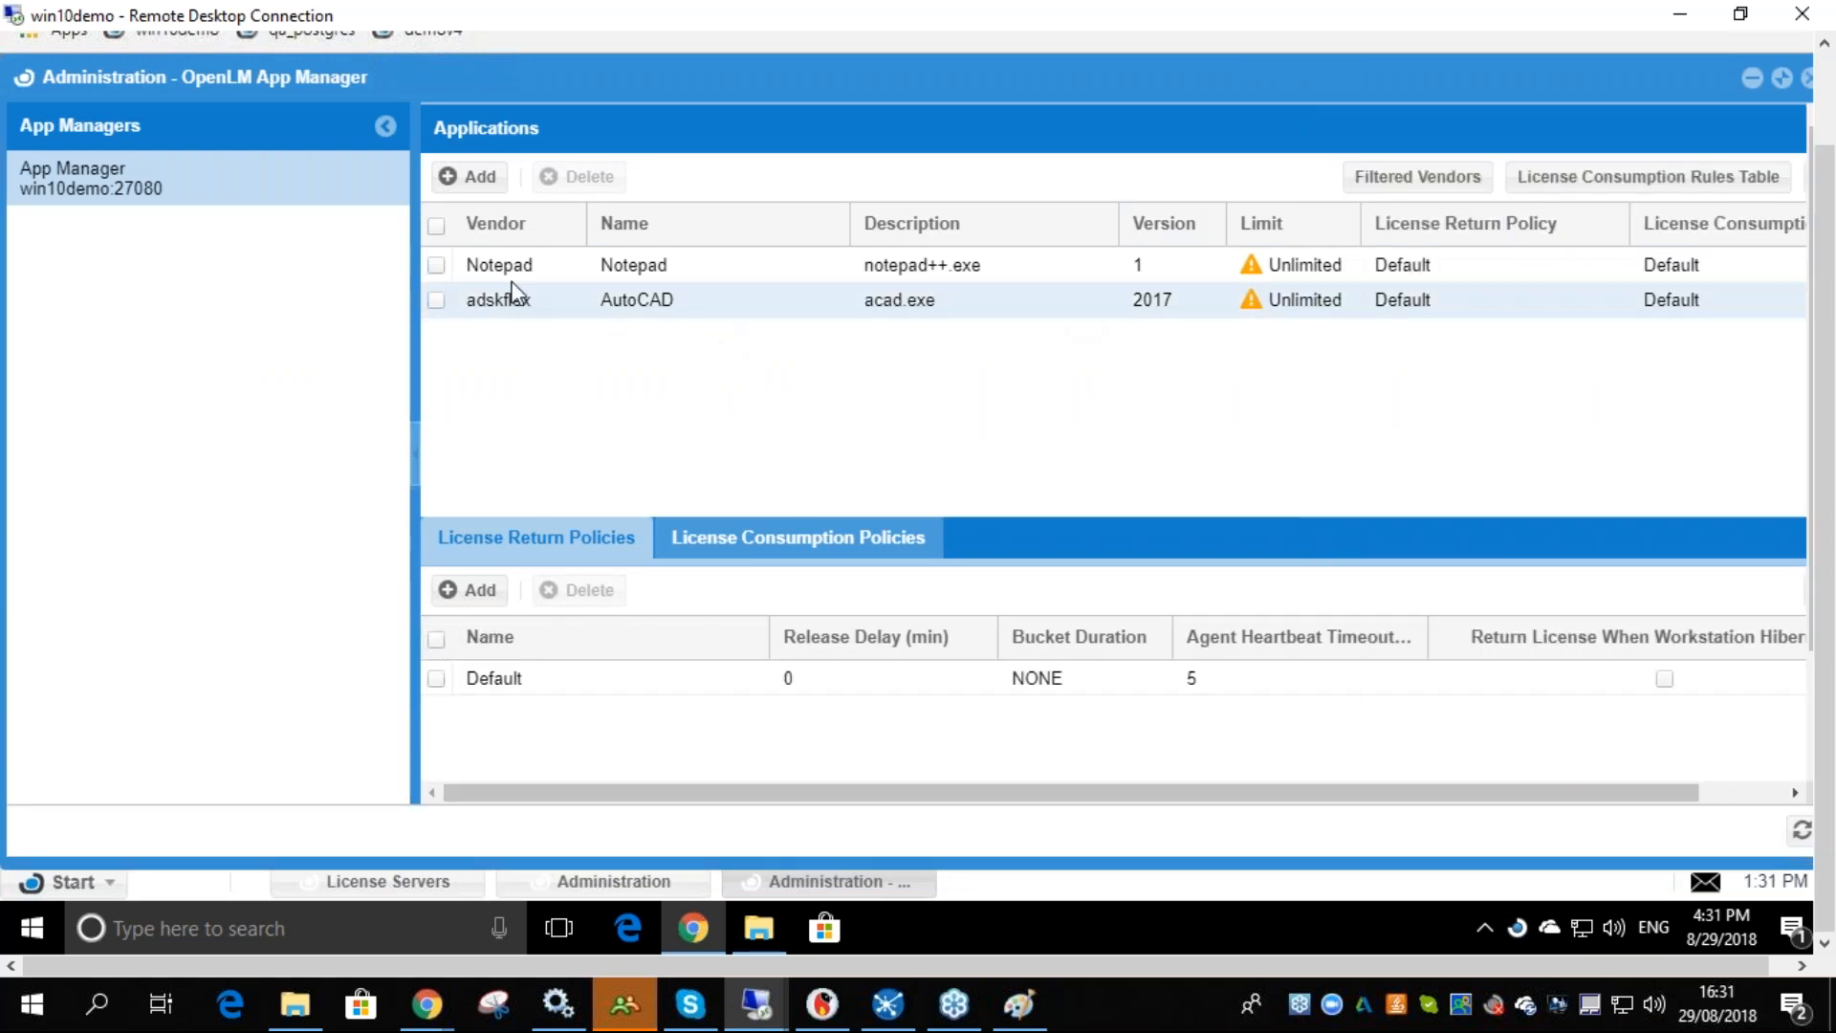
left_click_drag(1667, 792, 1753, 792)
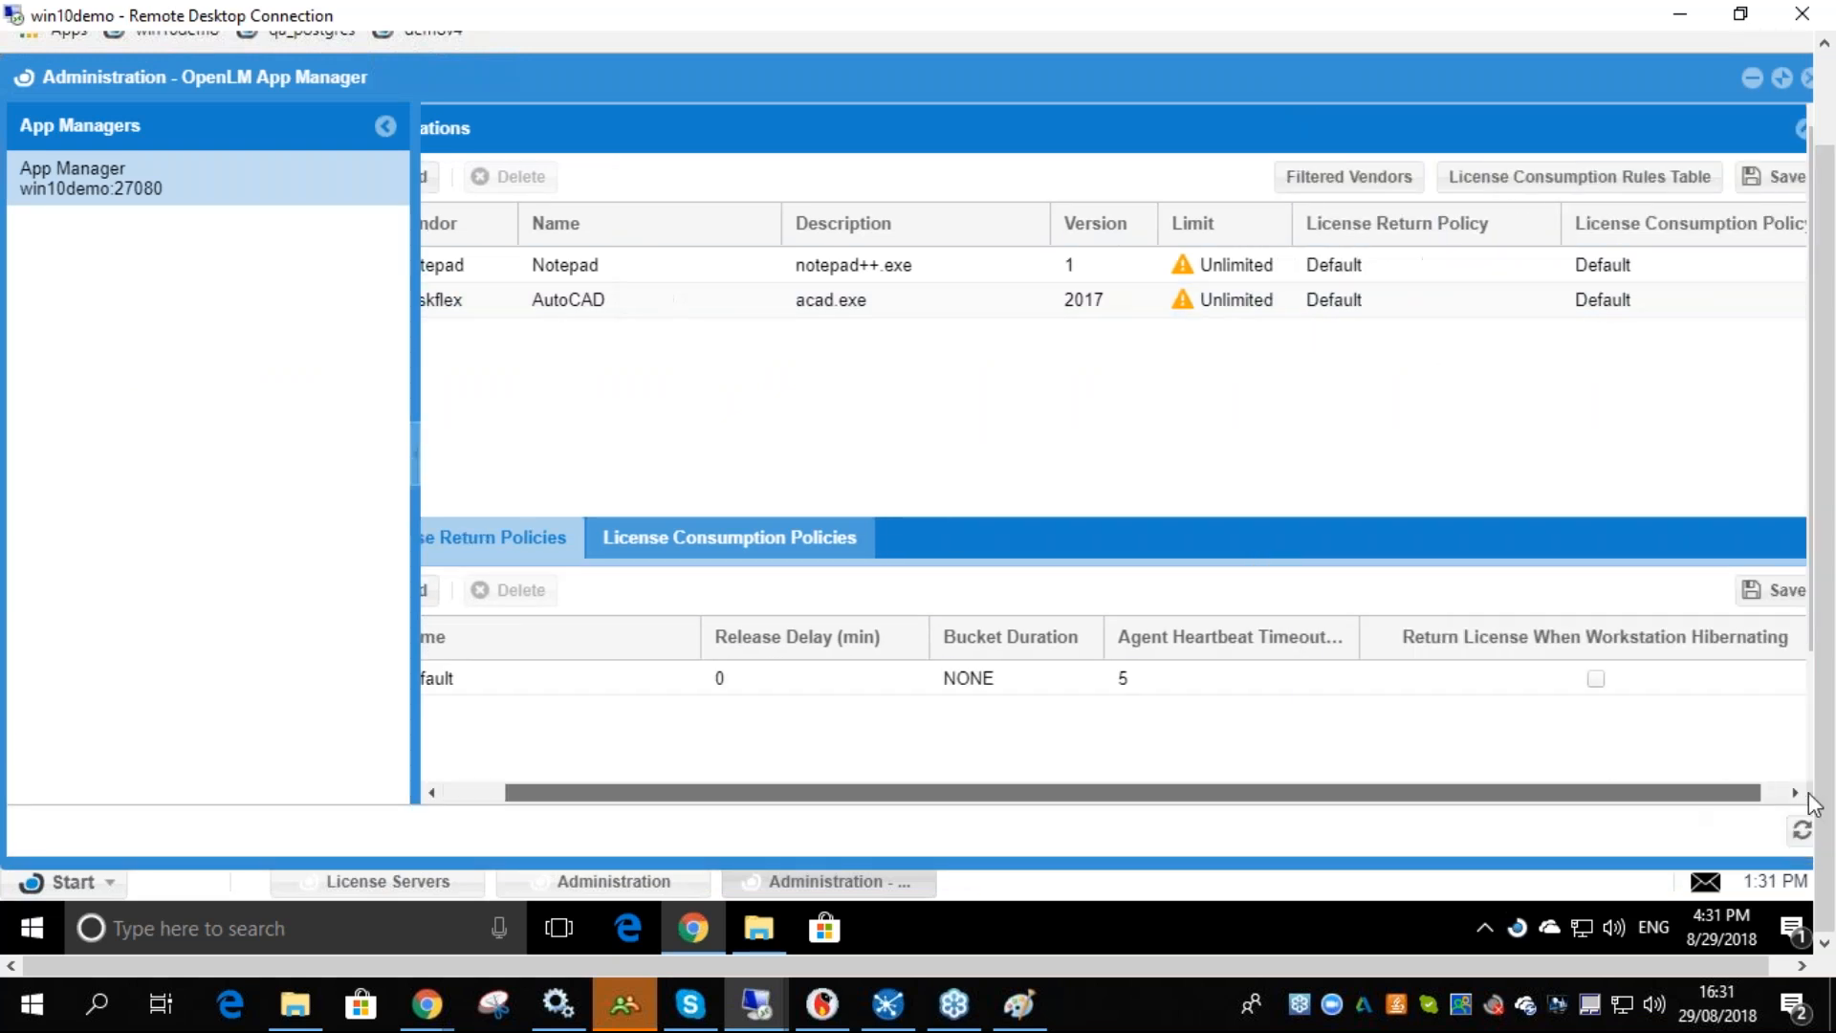
mouse_move(1163, 279)
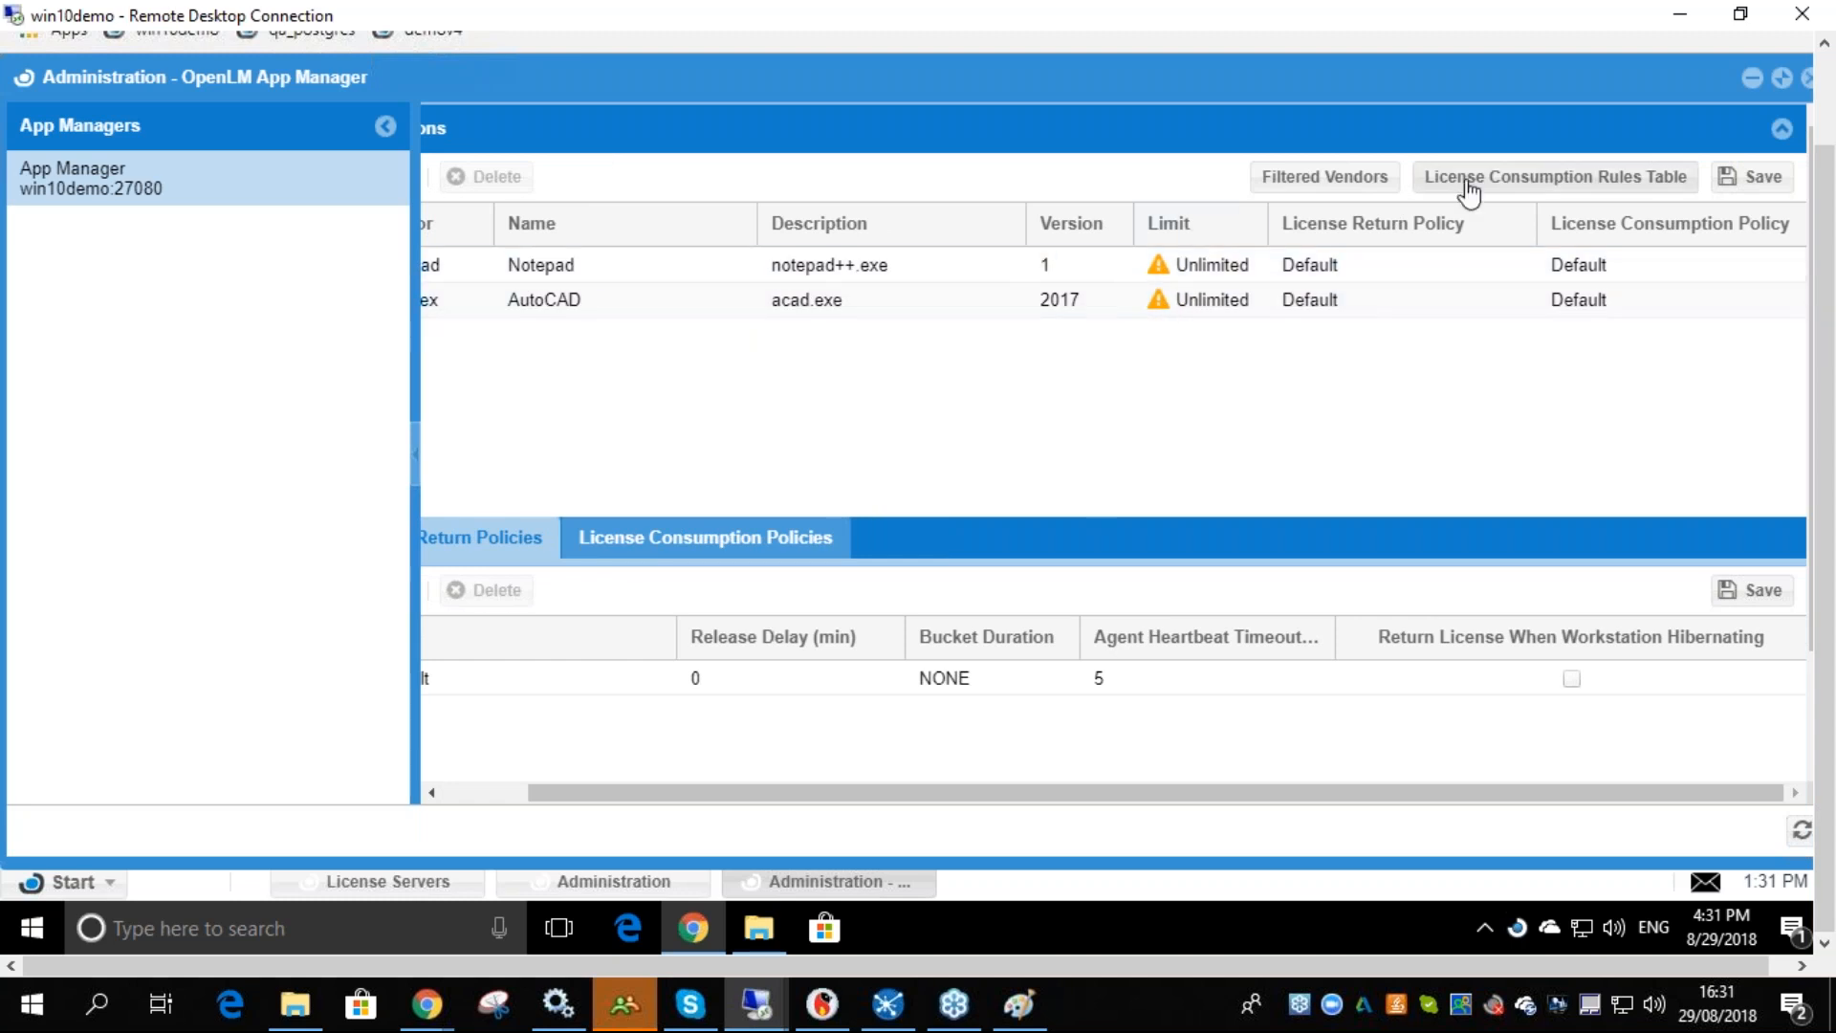
- Set the Everyone license consumption rule to Allow, save the rules table, and close it
left_click(1520, 191)
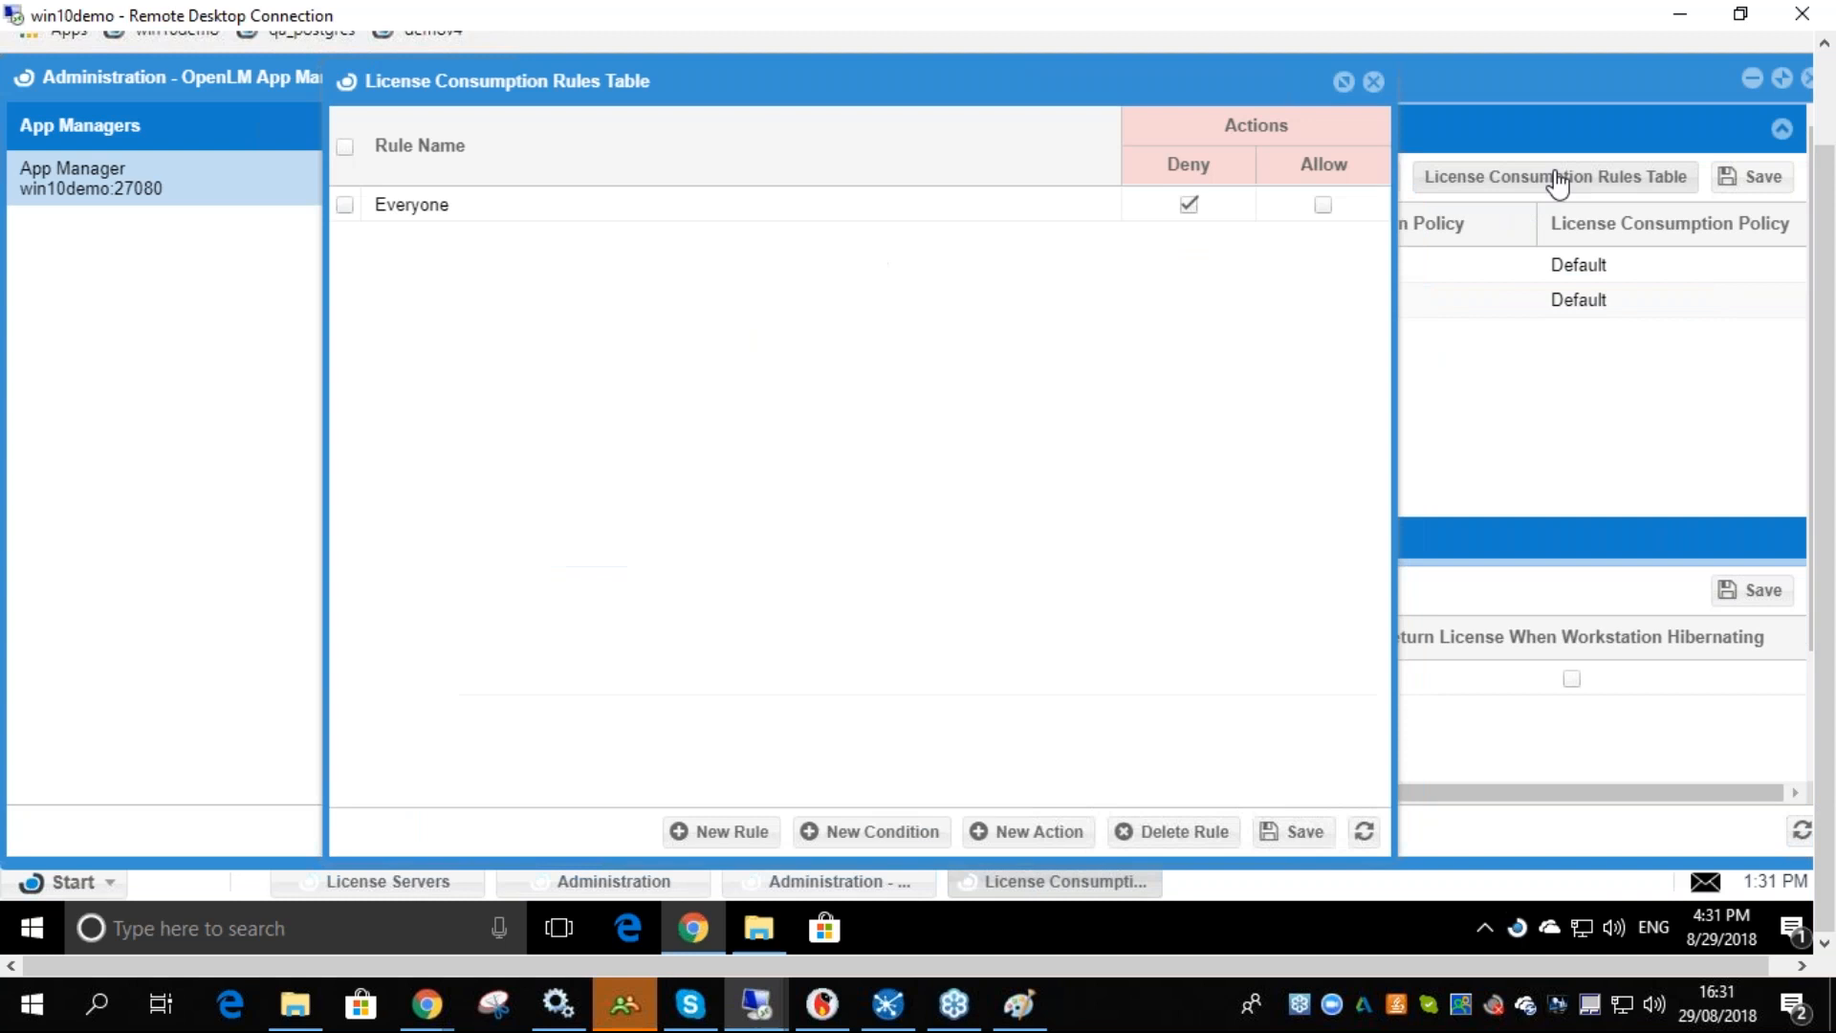
left_click(1323, 204)
left_click(1188, 204)
left_click(1293, 832)
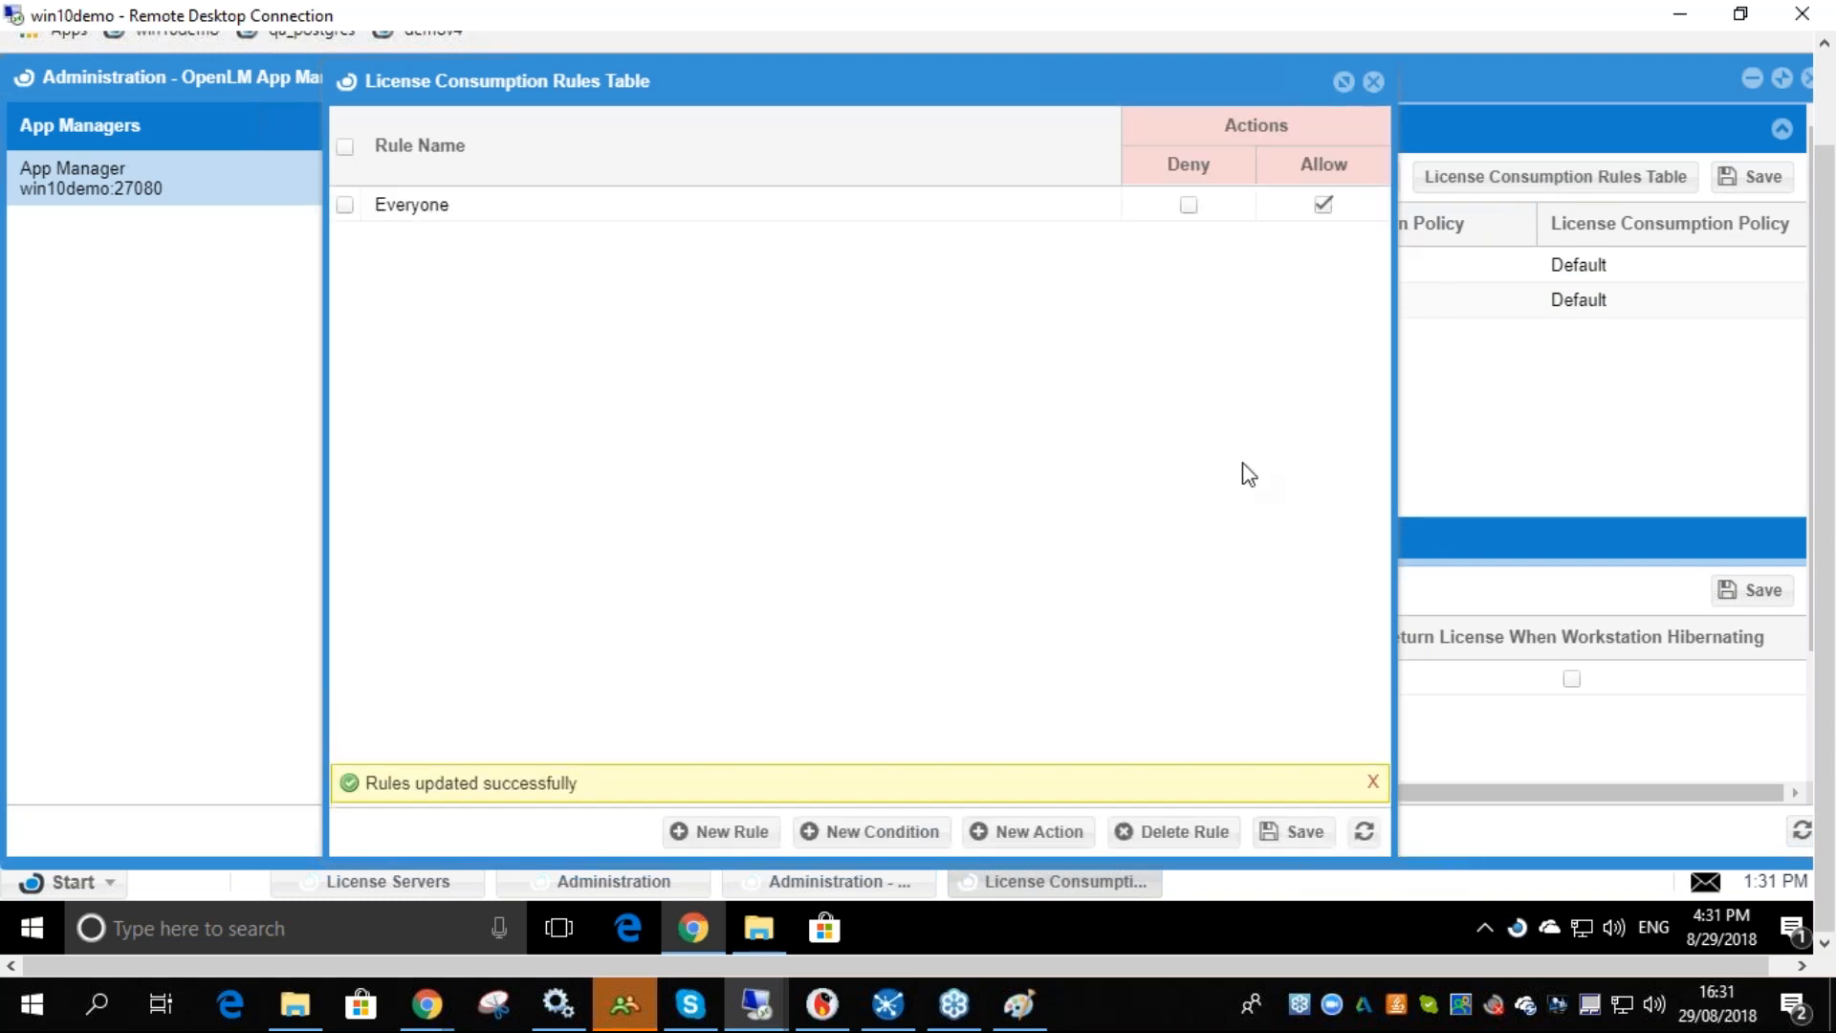
left_click(1374, 82)
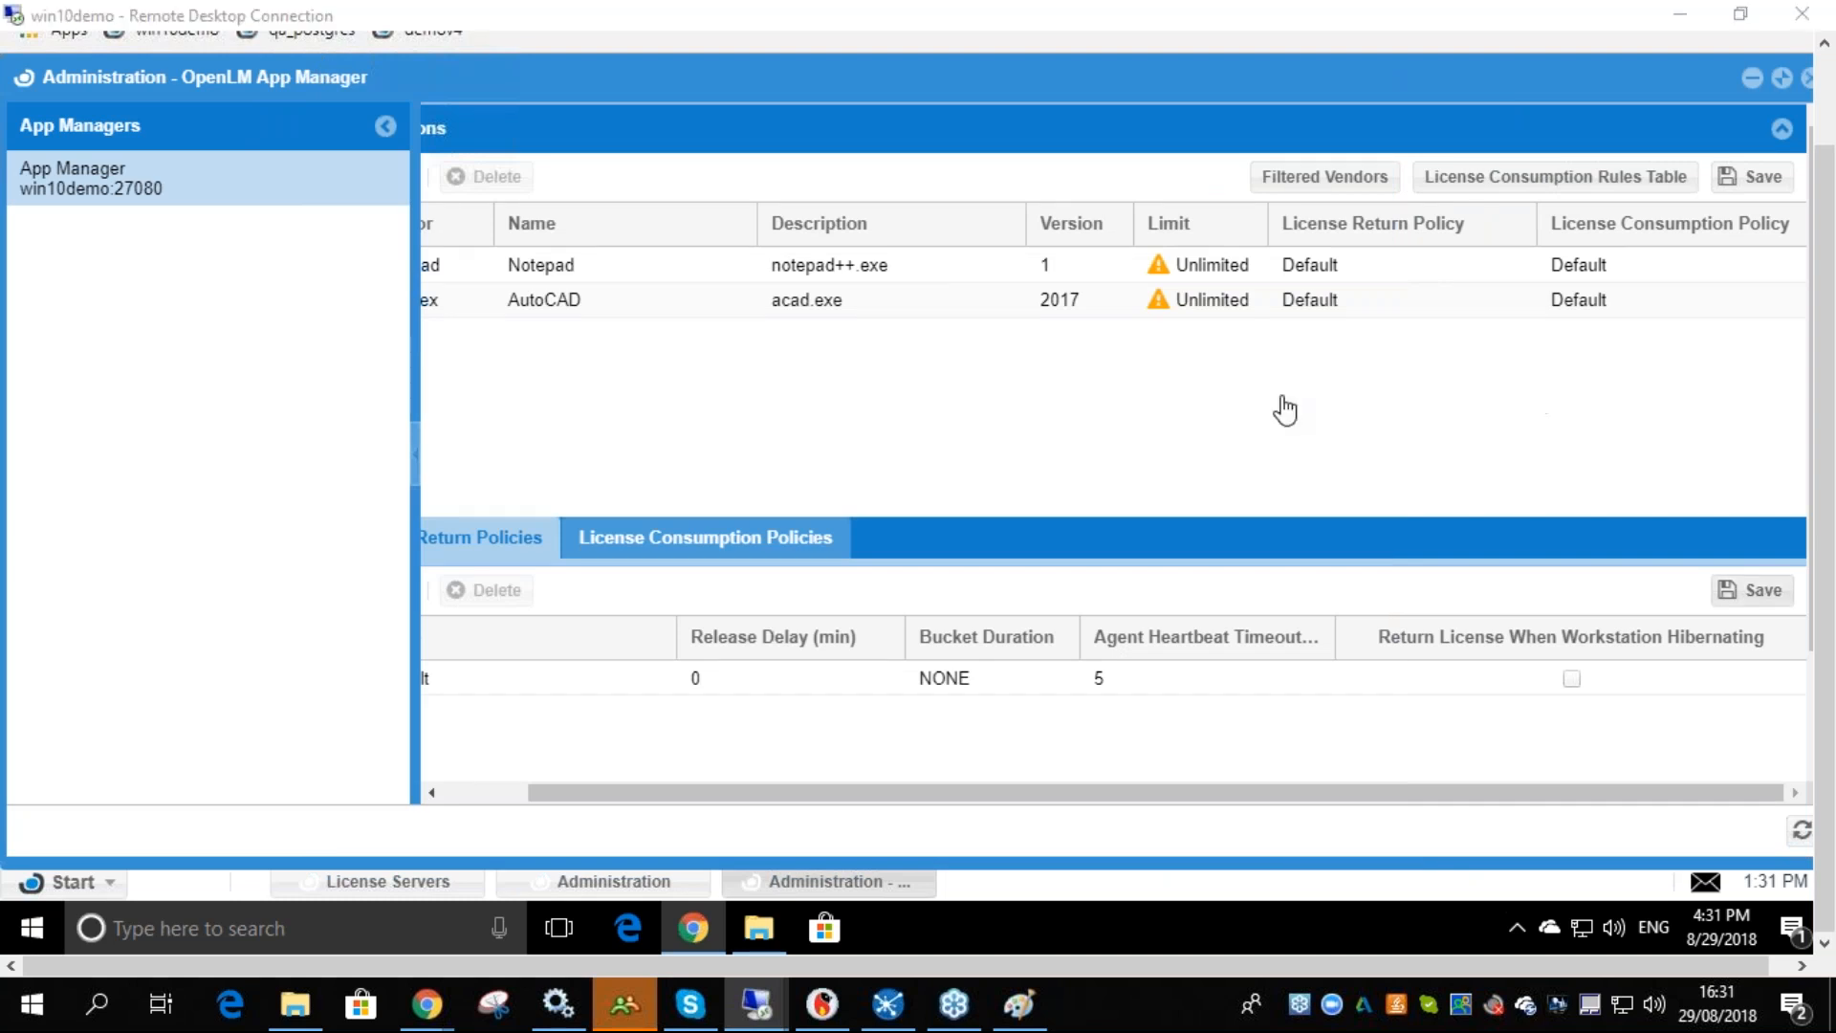
- Set the application limits to 4 for Notepad and 1 for AutoCAD, and save the products
double_click(1205, 268)
type("4")
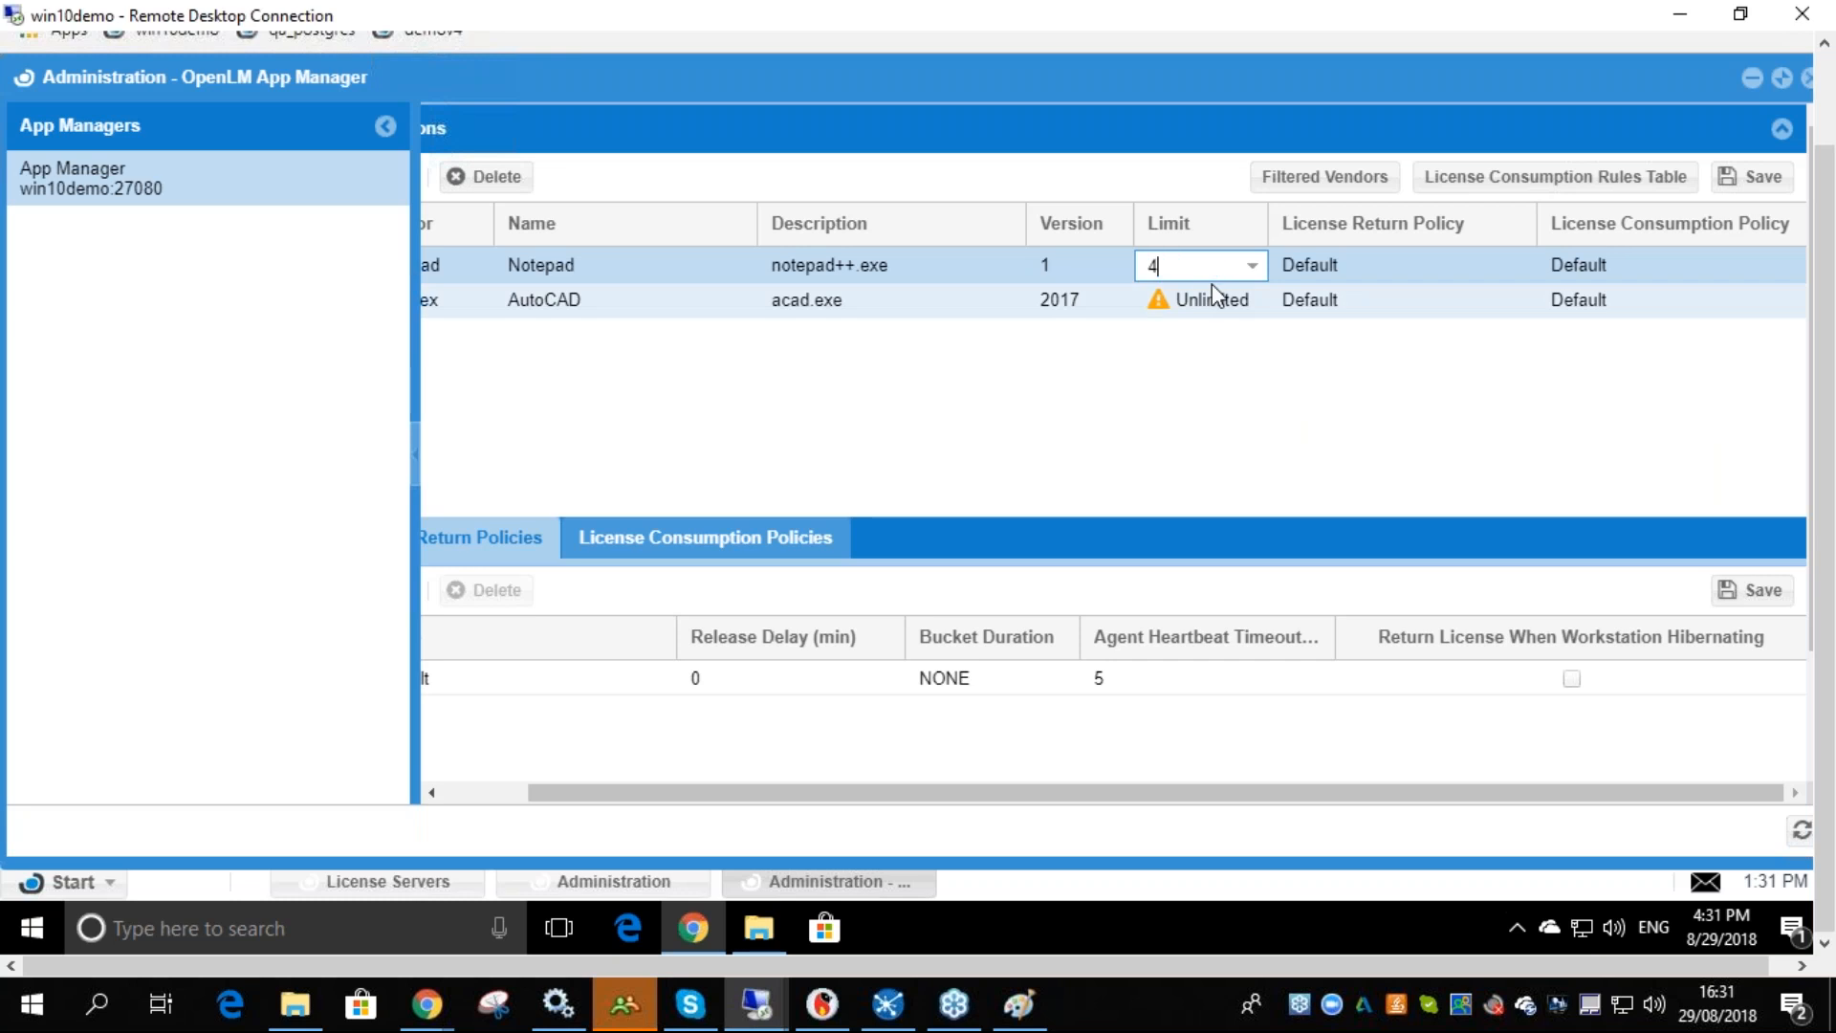
double_click(1212, 298)
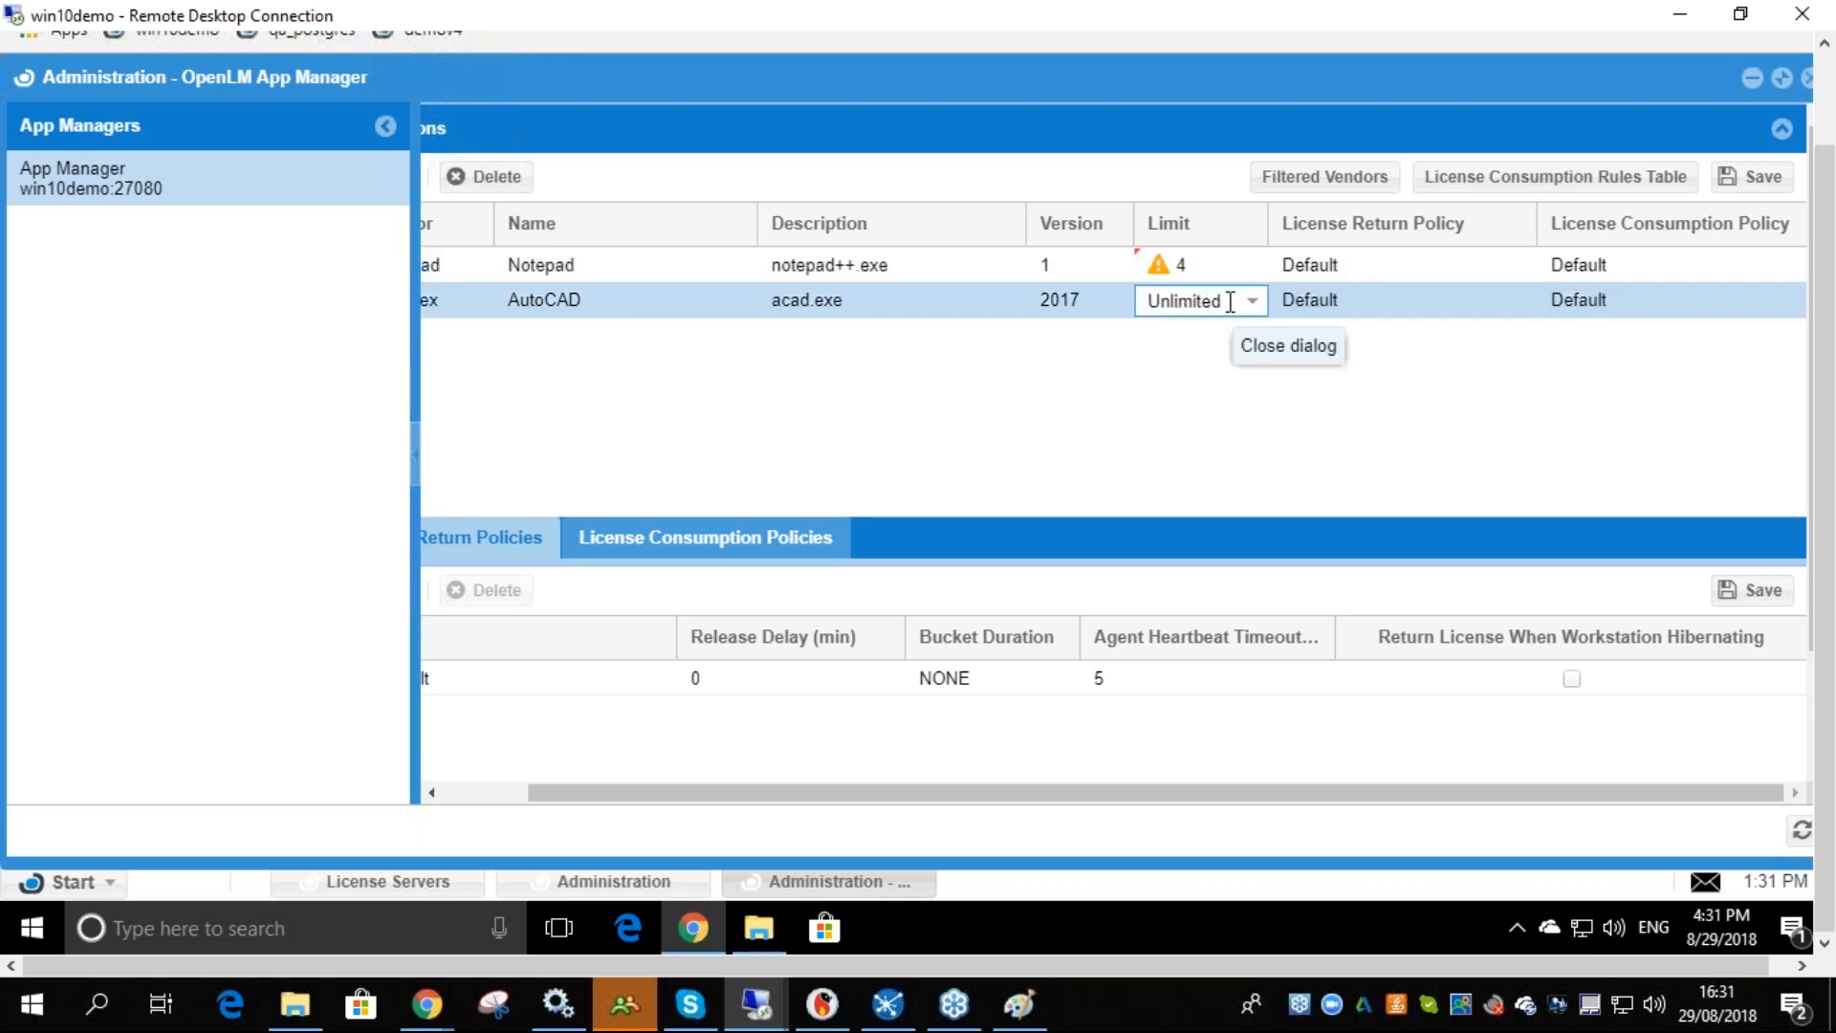
type("1")
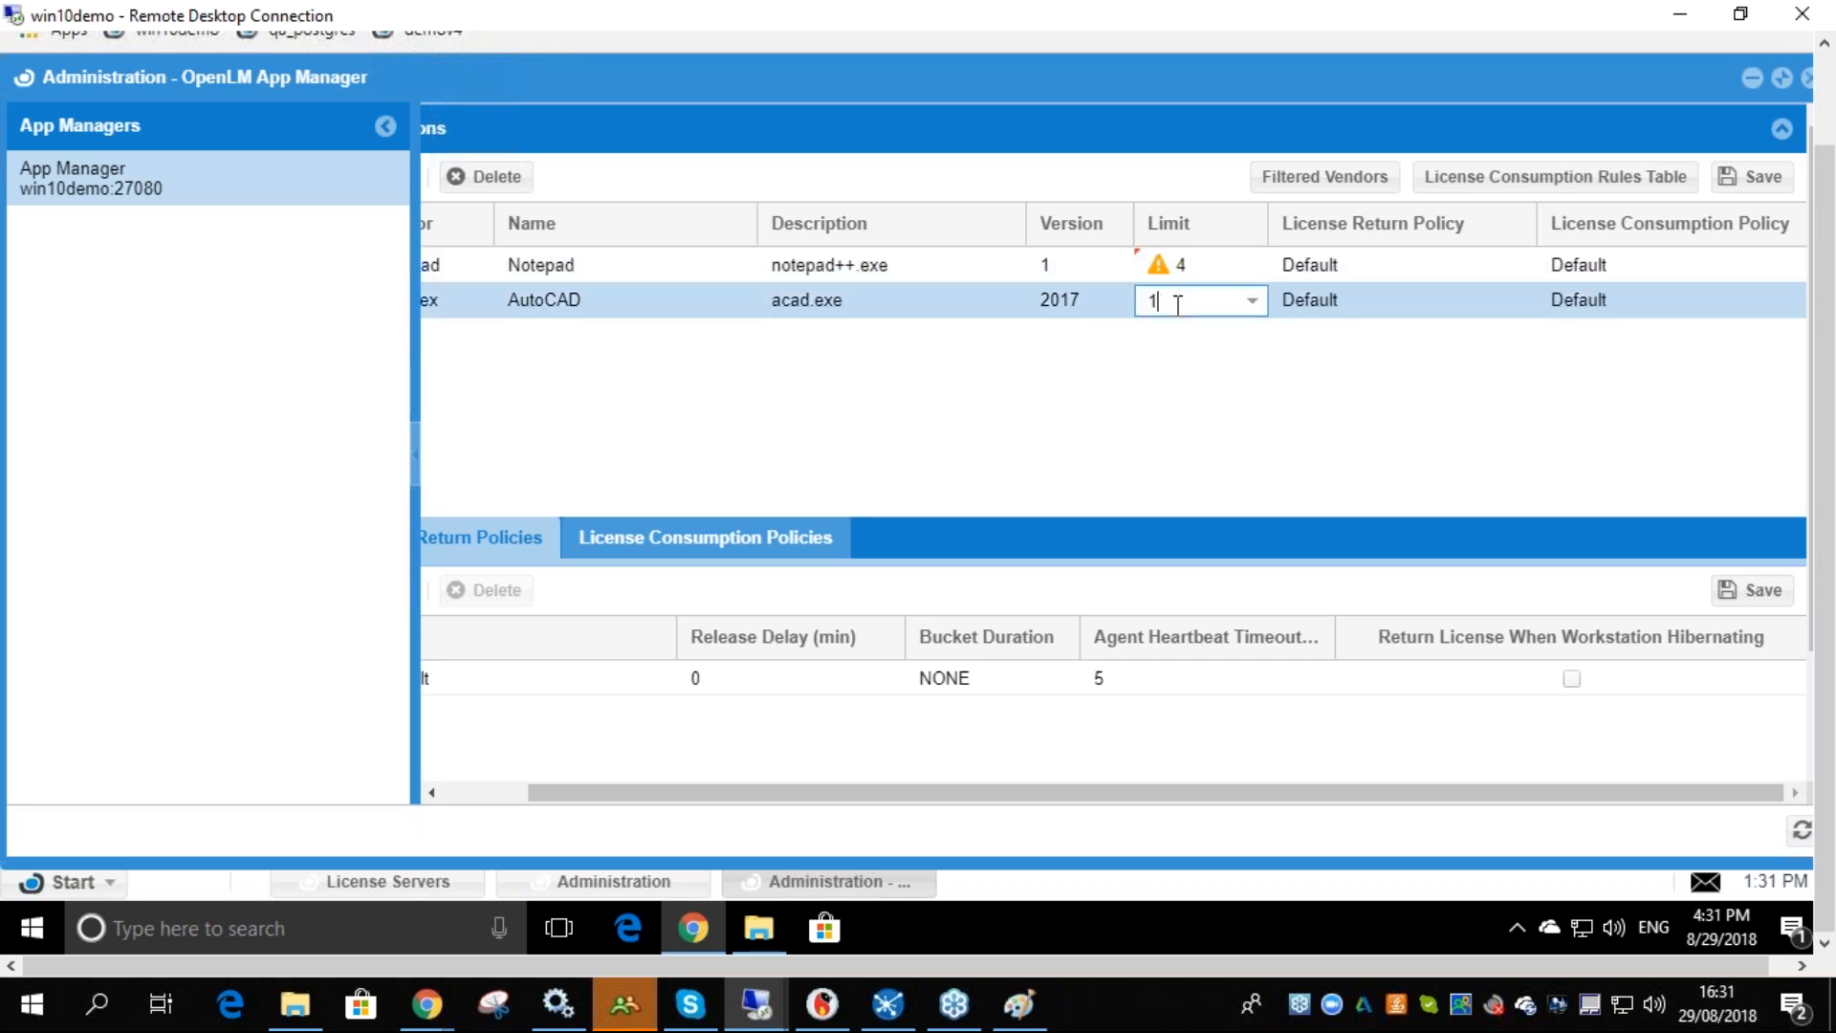
left_click(1751, 177)
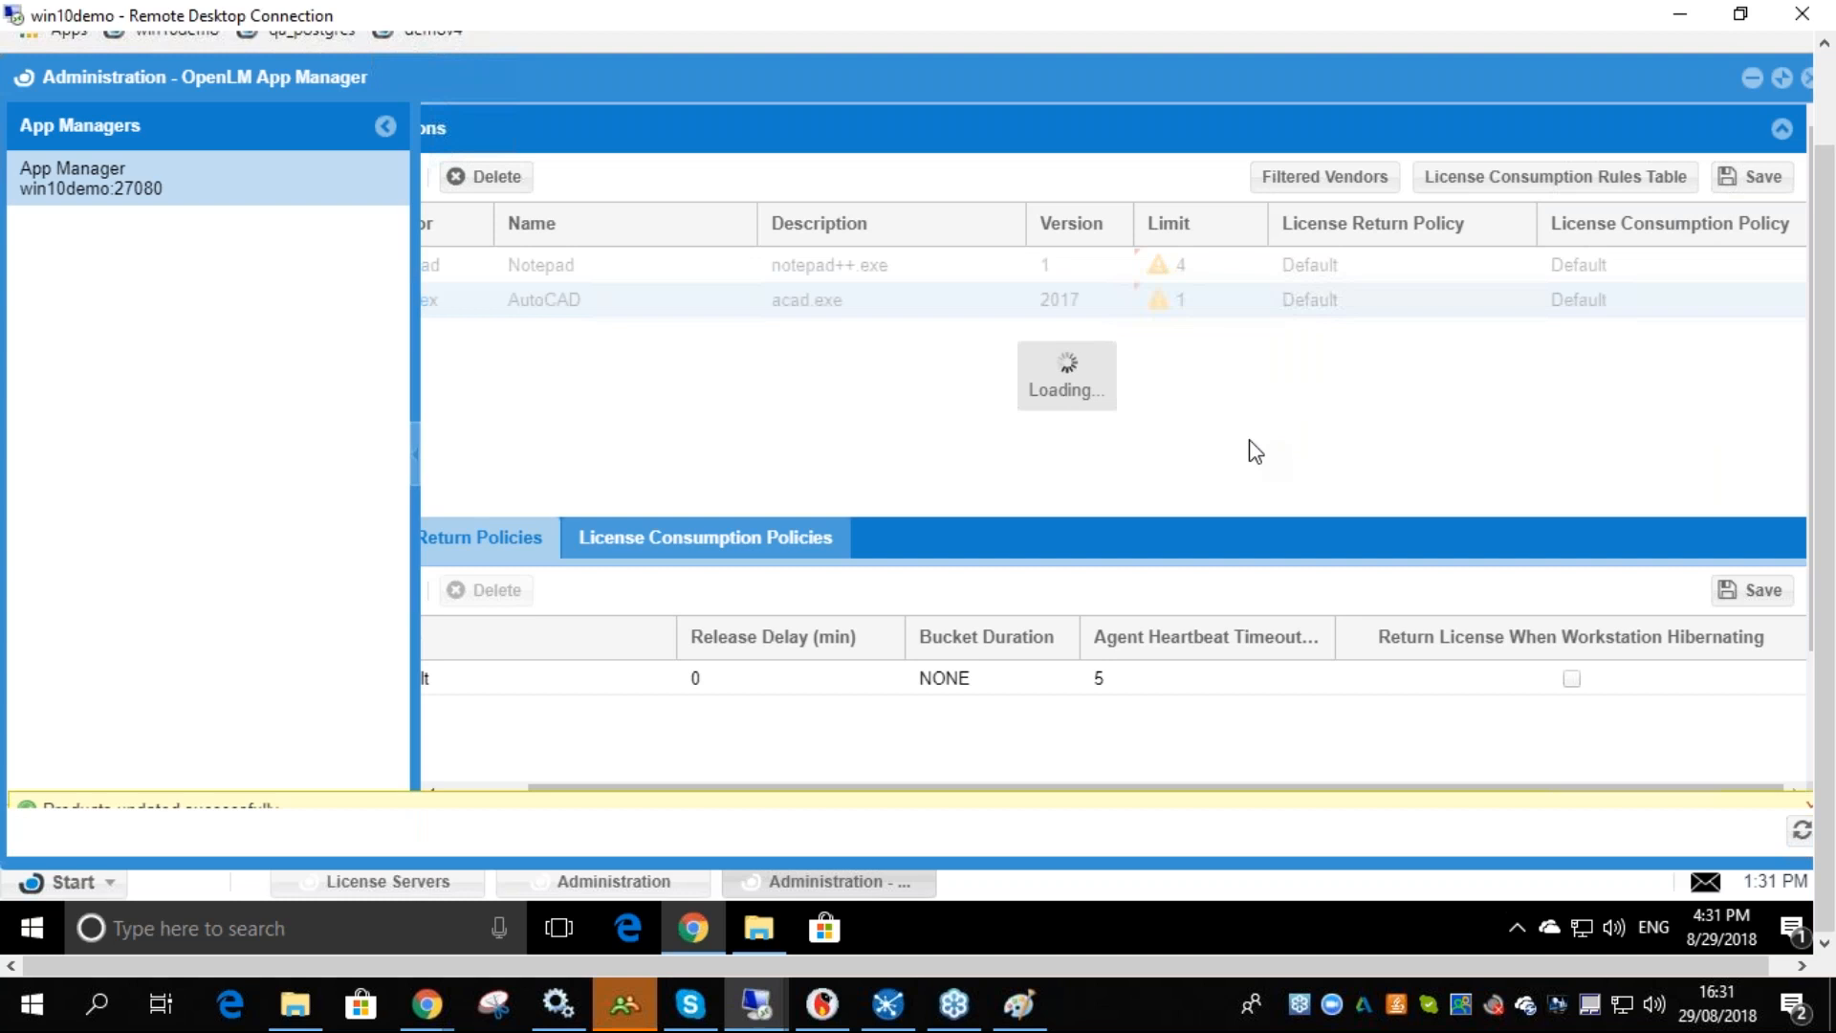
left_click(1806, 782)
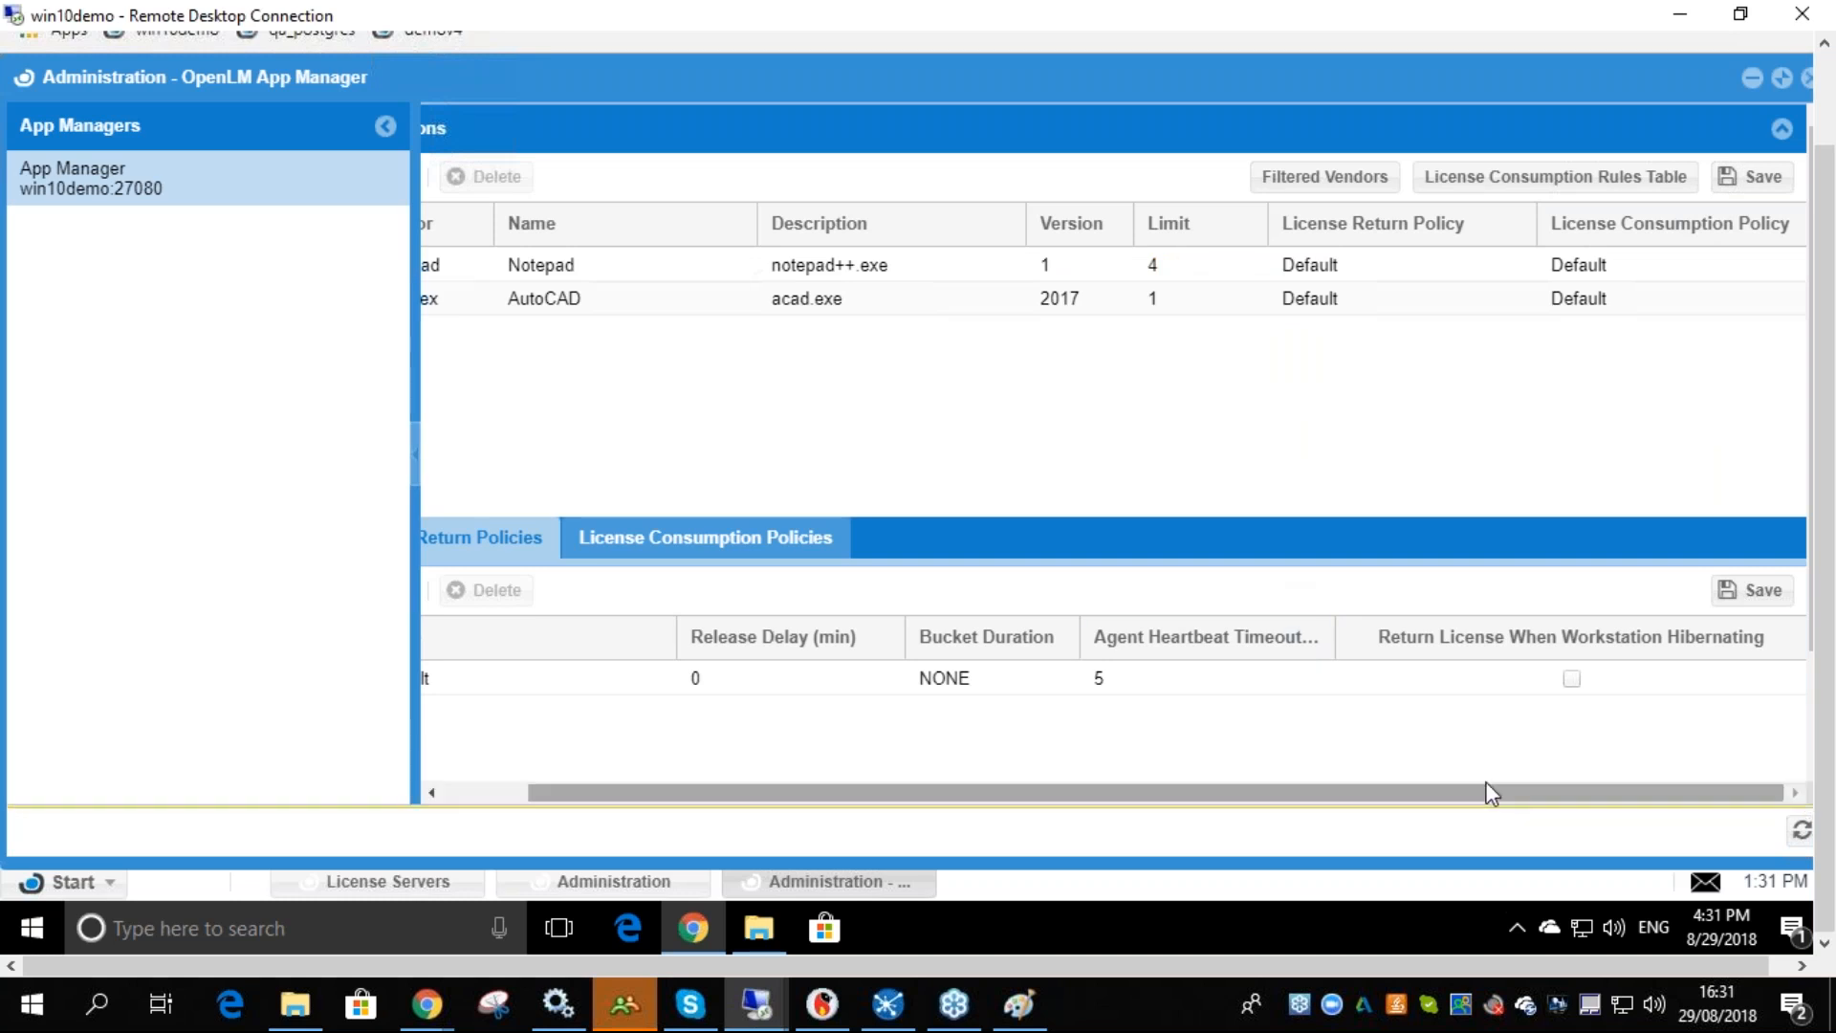
- Set the AutoCAD application limit to 0 and save the products
left_click_drag(1177, 797, 1086, 805)
left_click_drag(1439, 806, 1184, 807)
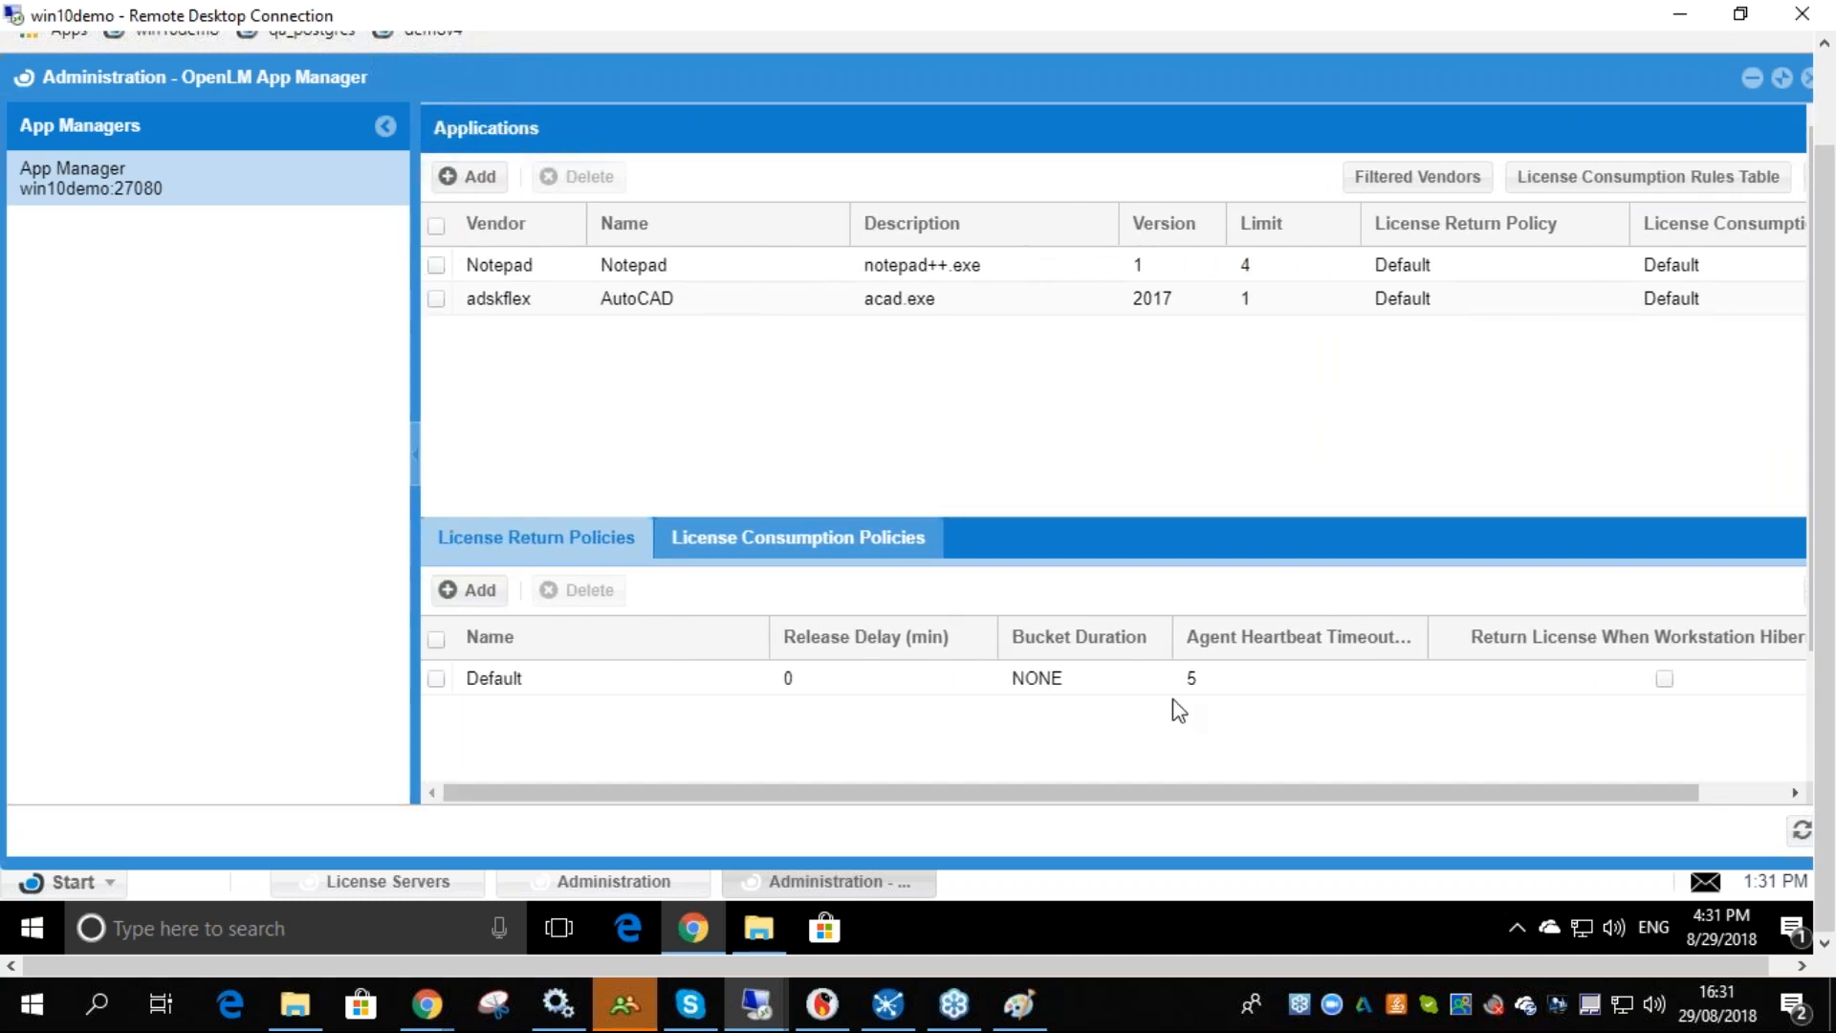
left_click(1260, 304)
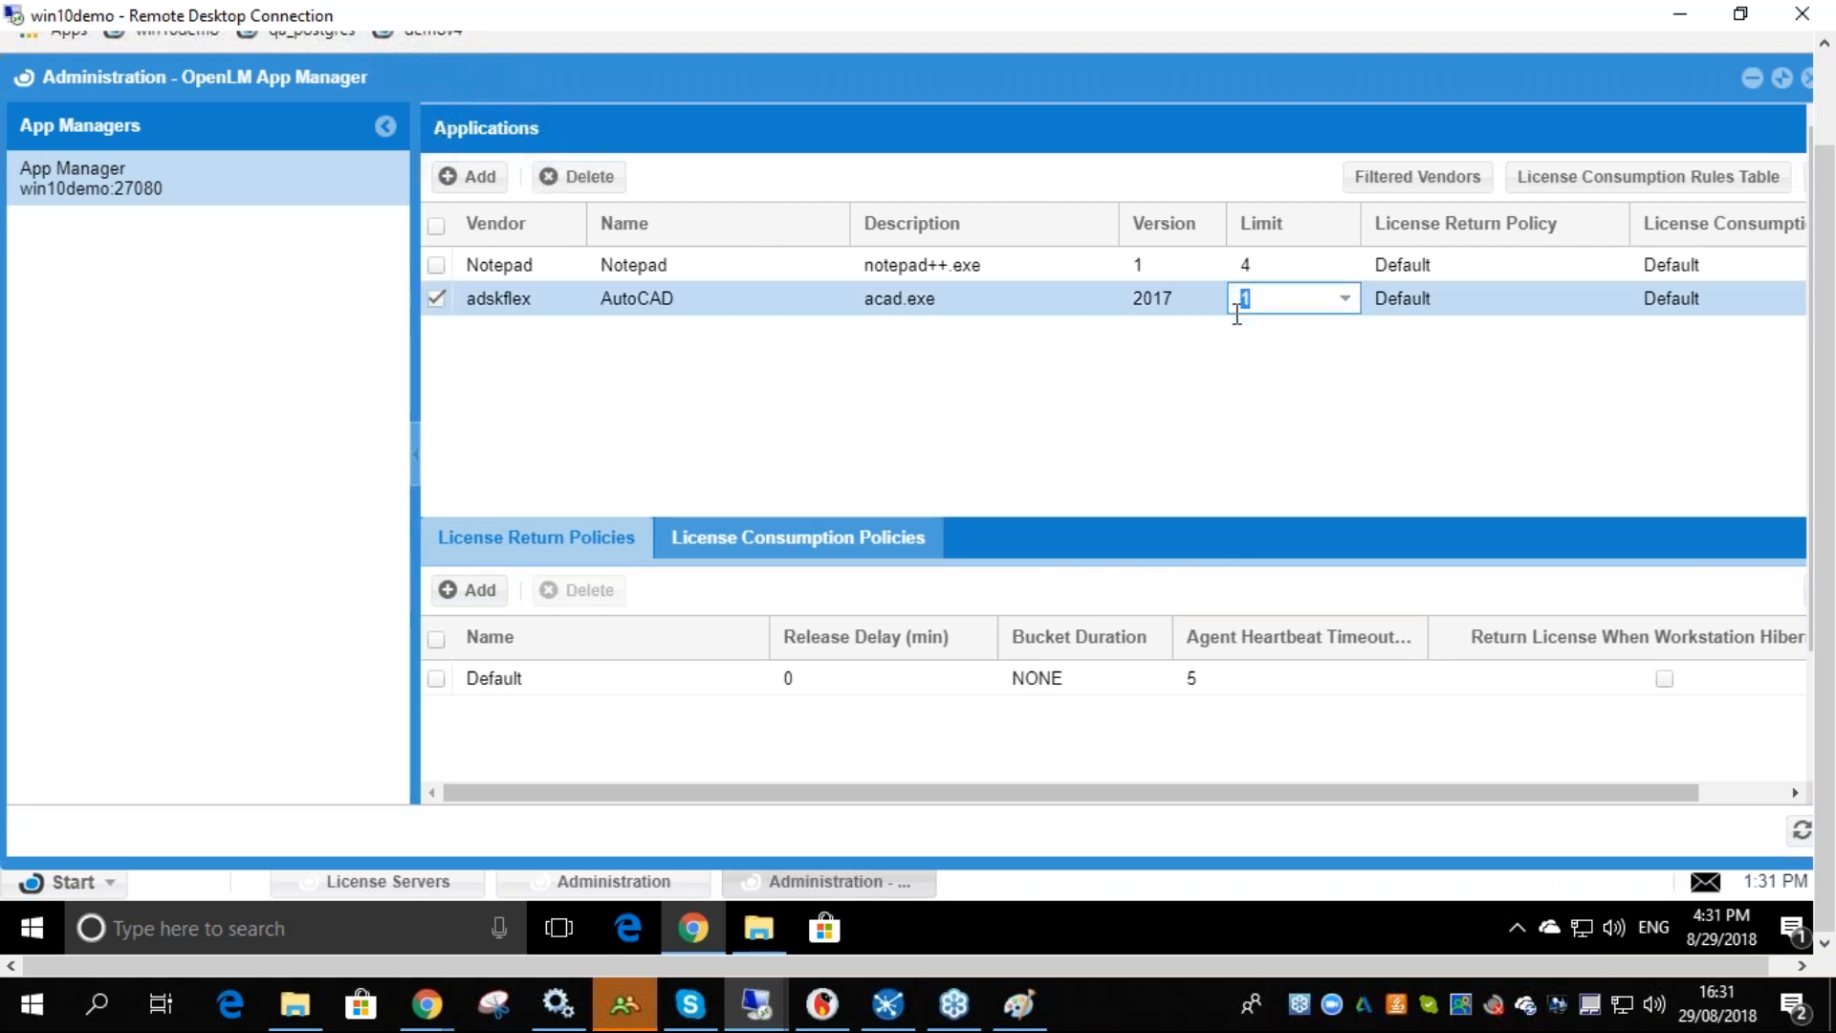
left_click_drag(1311, 795, 1406, 794)
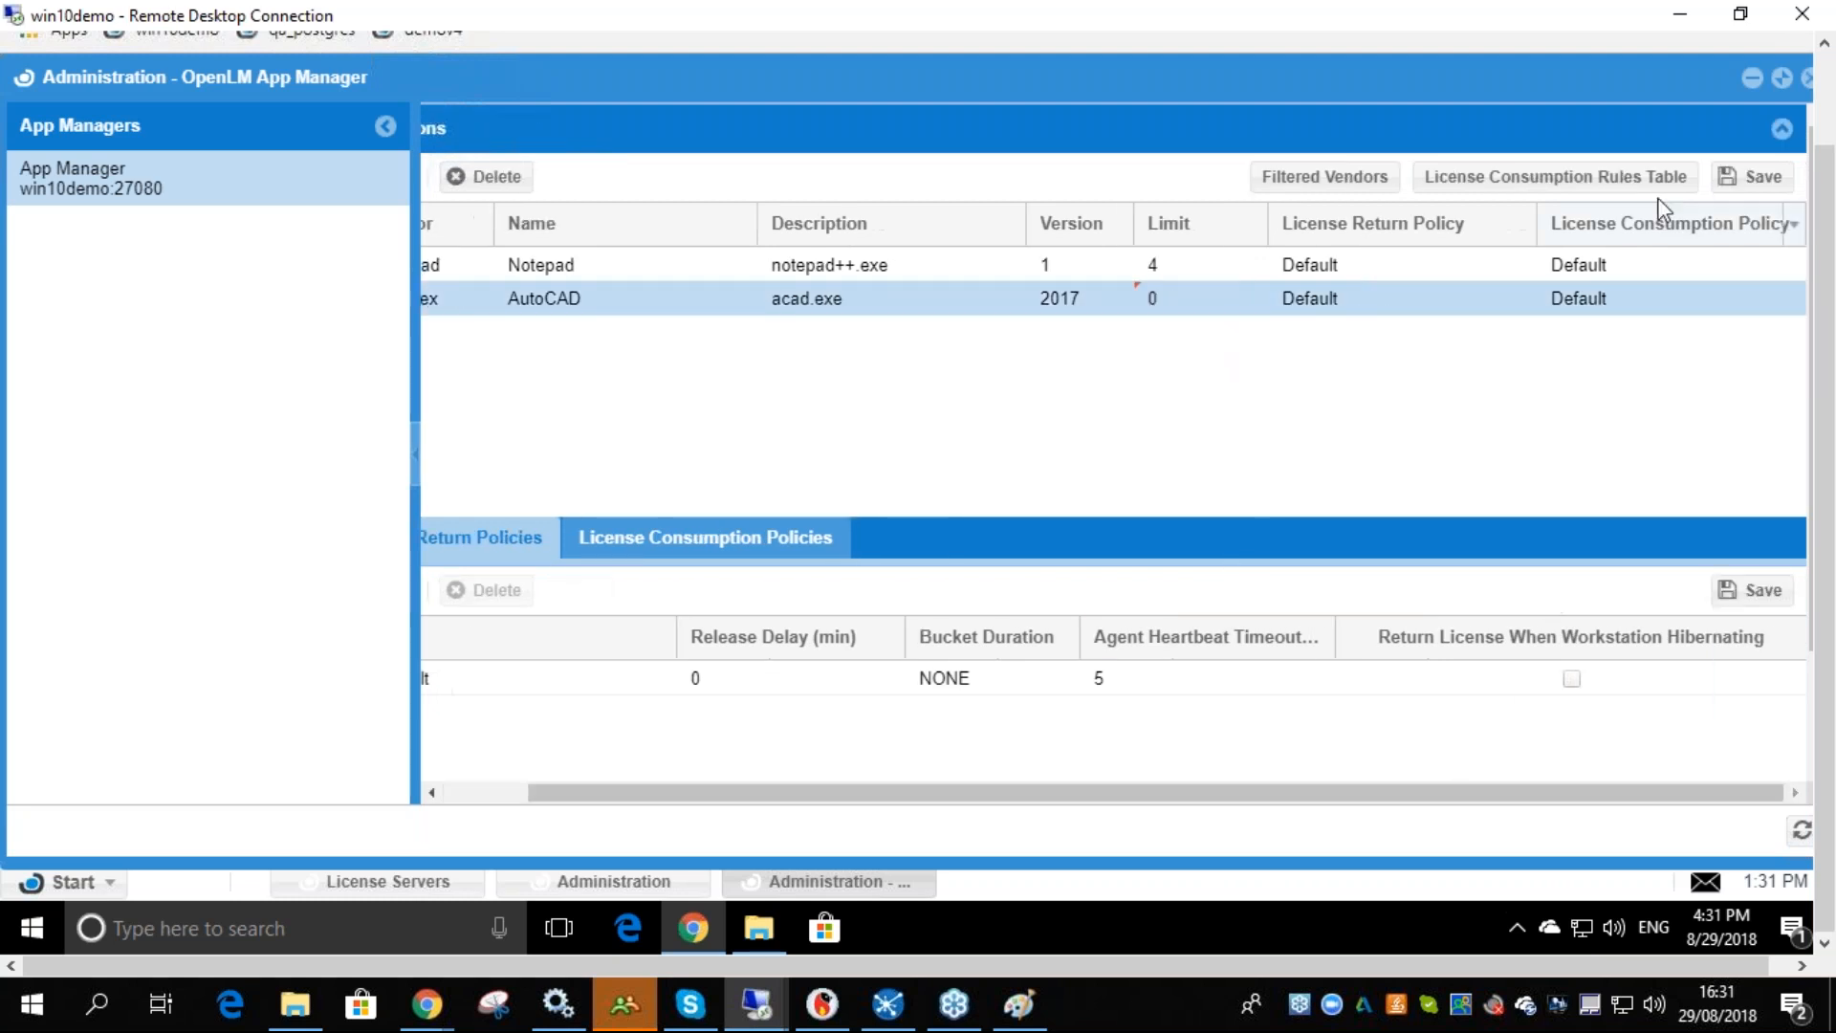
left_click(1721, 187)
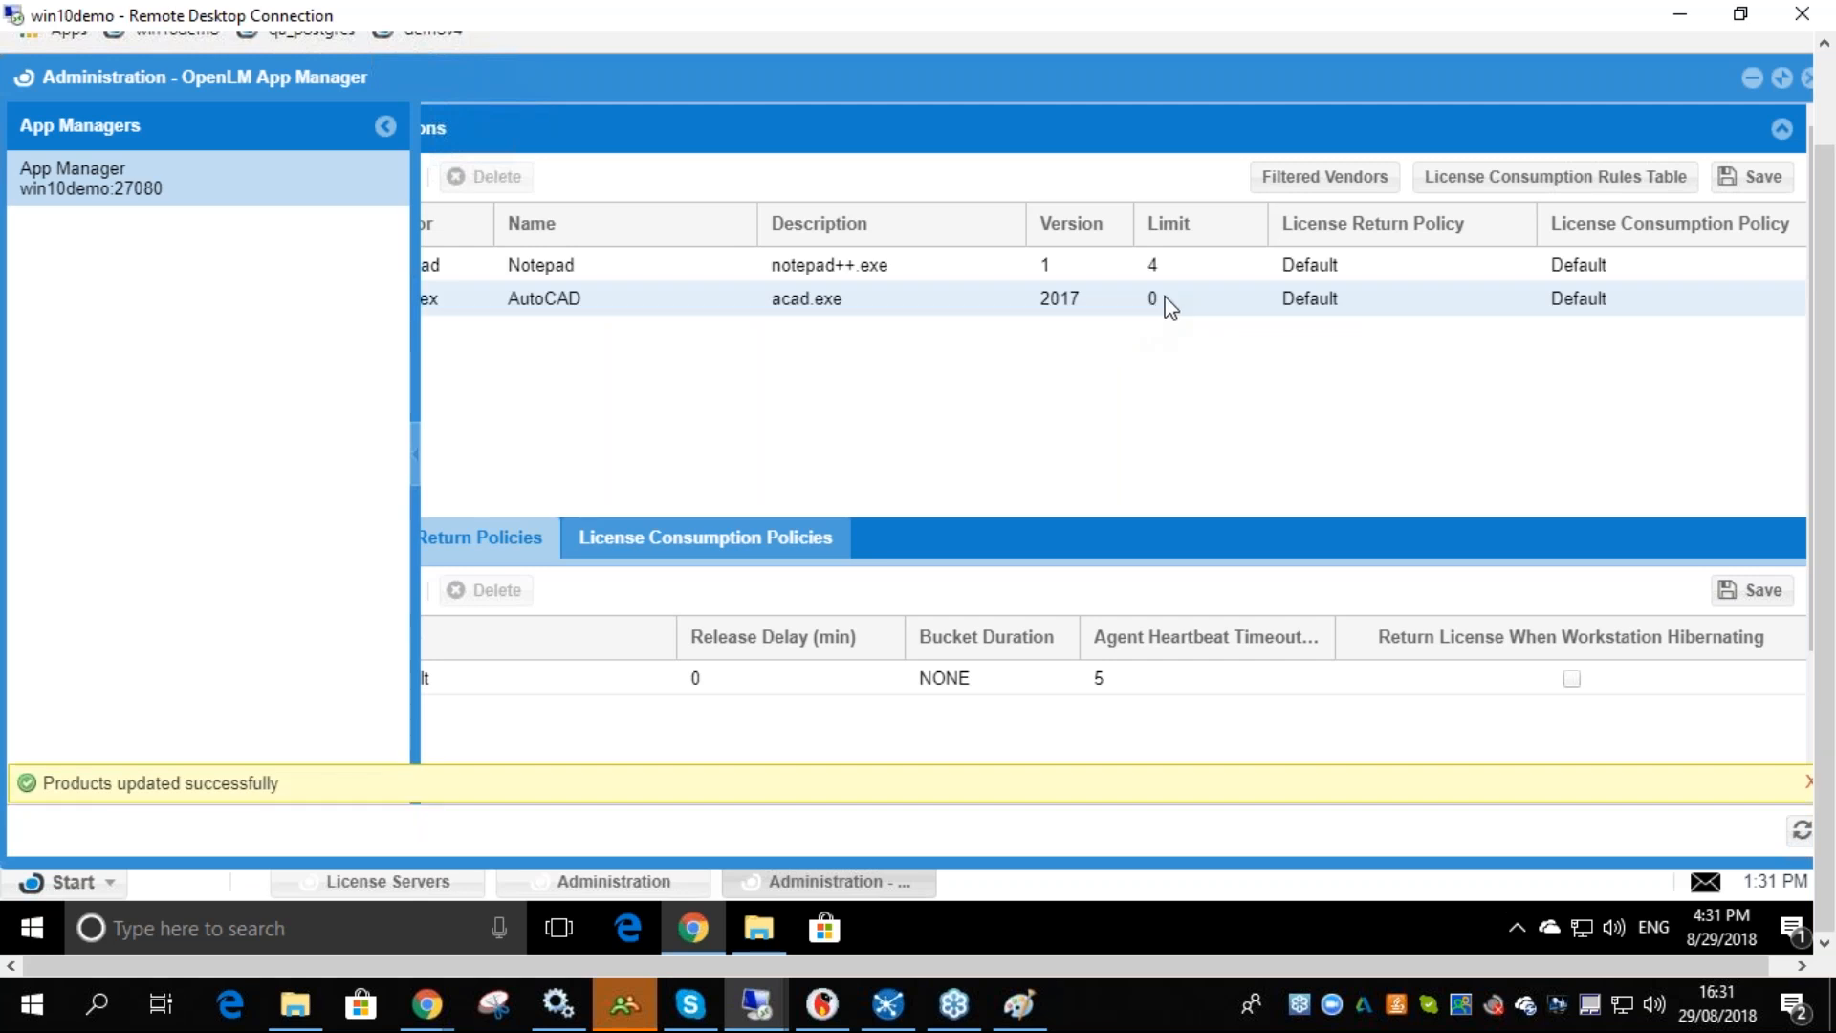
- Minimize the browser on win10demo, try to launch AutoCAD 2017 from the desktop, and dismiss the error dialog
left_click(759, 1006)
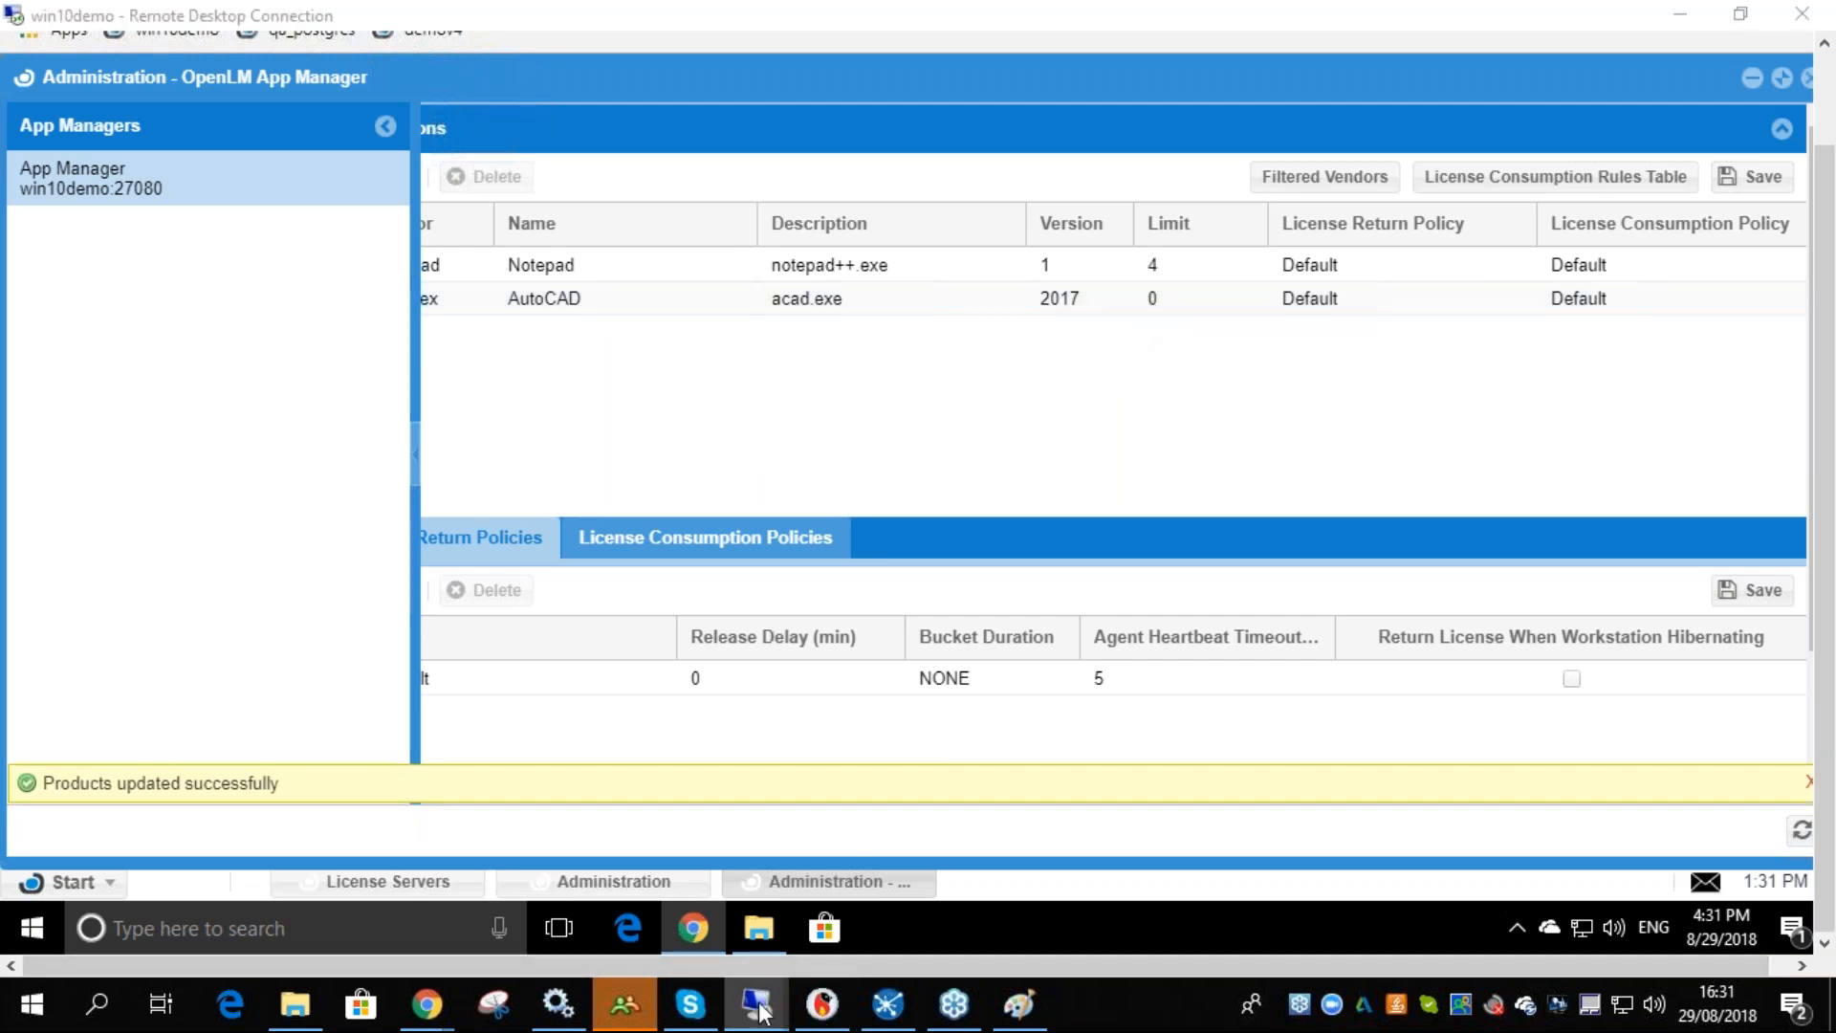
mouse_move(762, 1008)
mouse_move(713, 880)
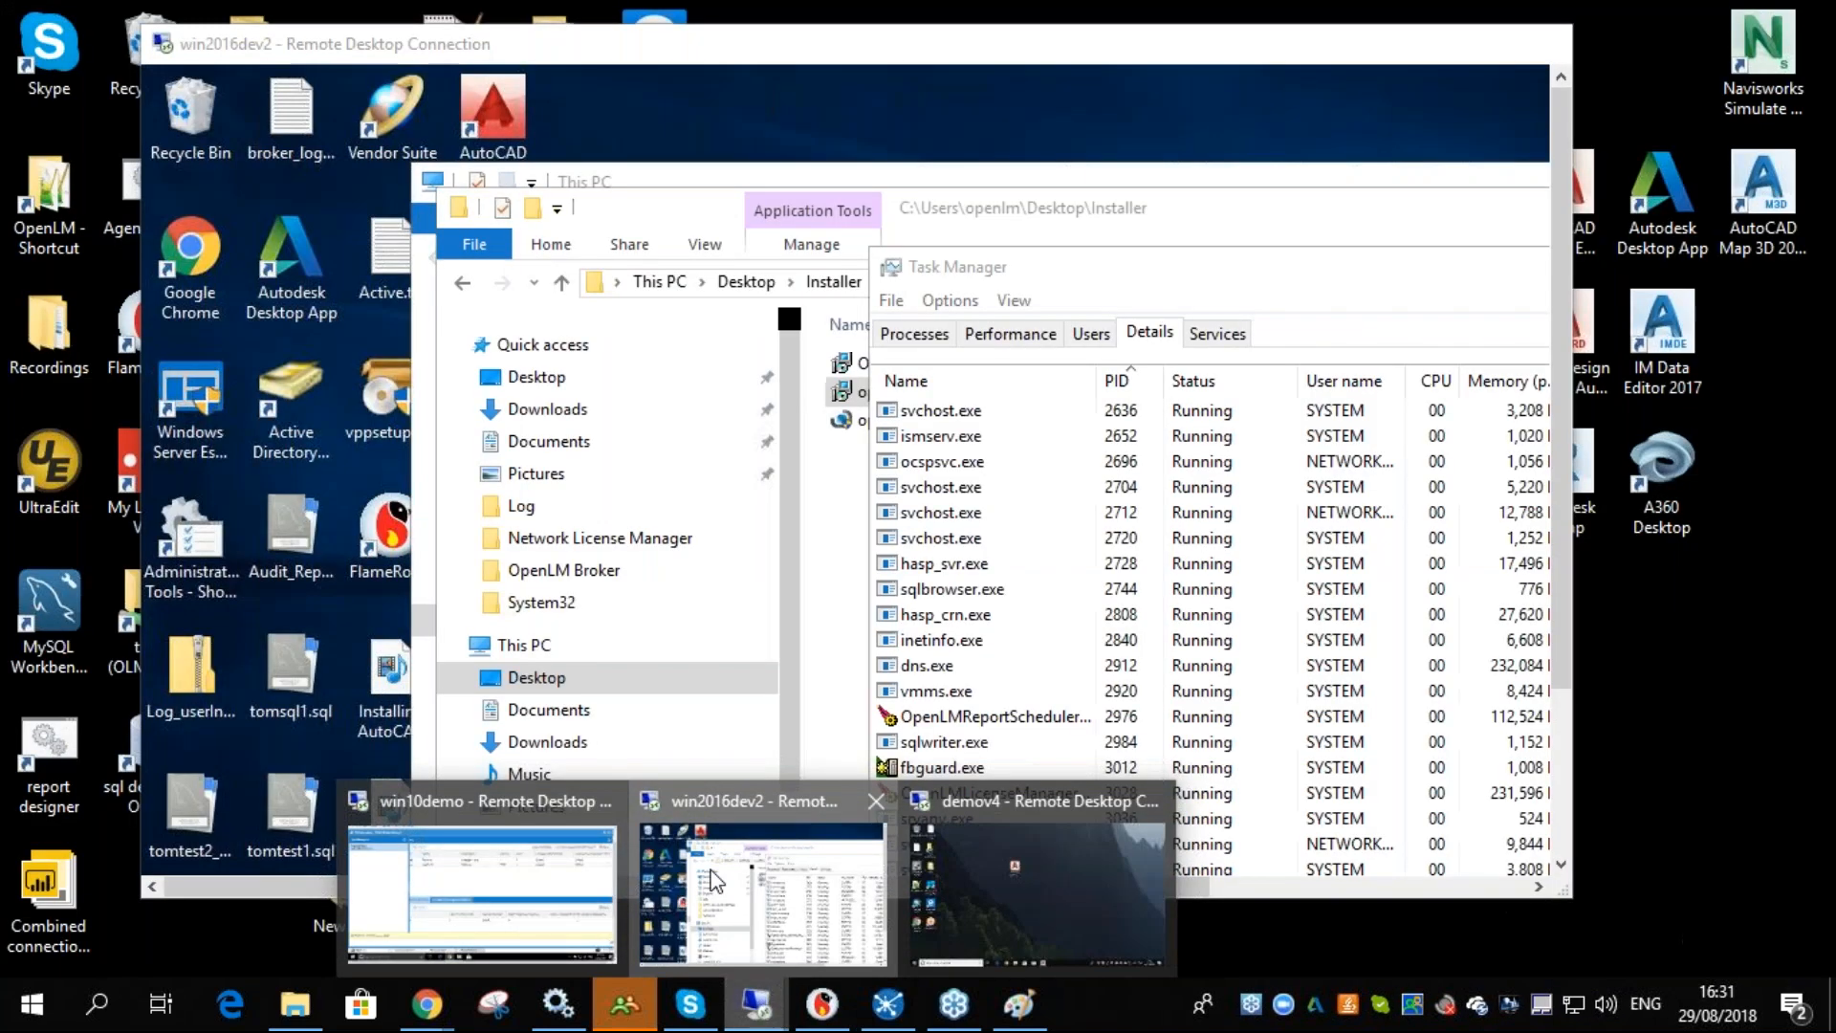
left_click(480, 889)
left_click(1752, 78)
left_click(1752, 79)
left_click_drag(1820, 158, 1822, 63)
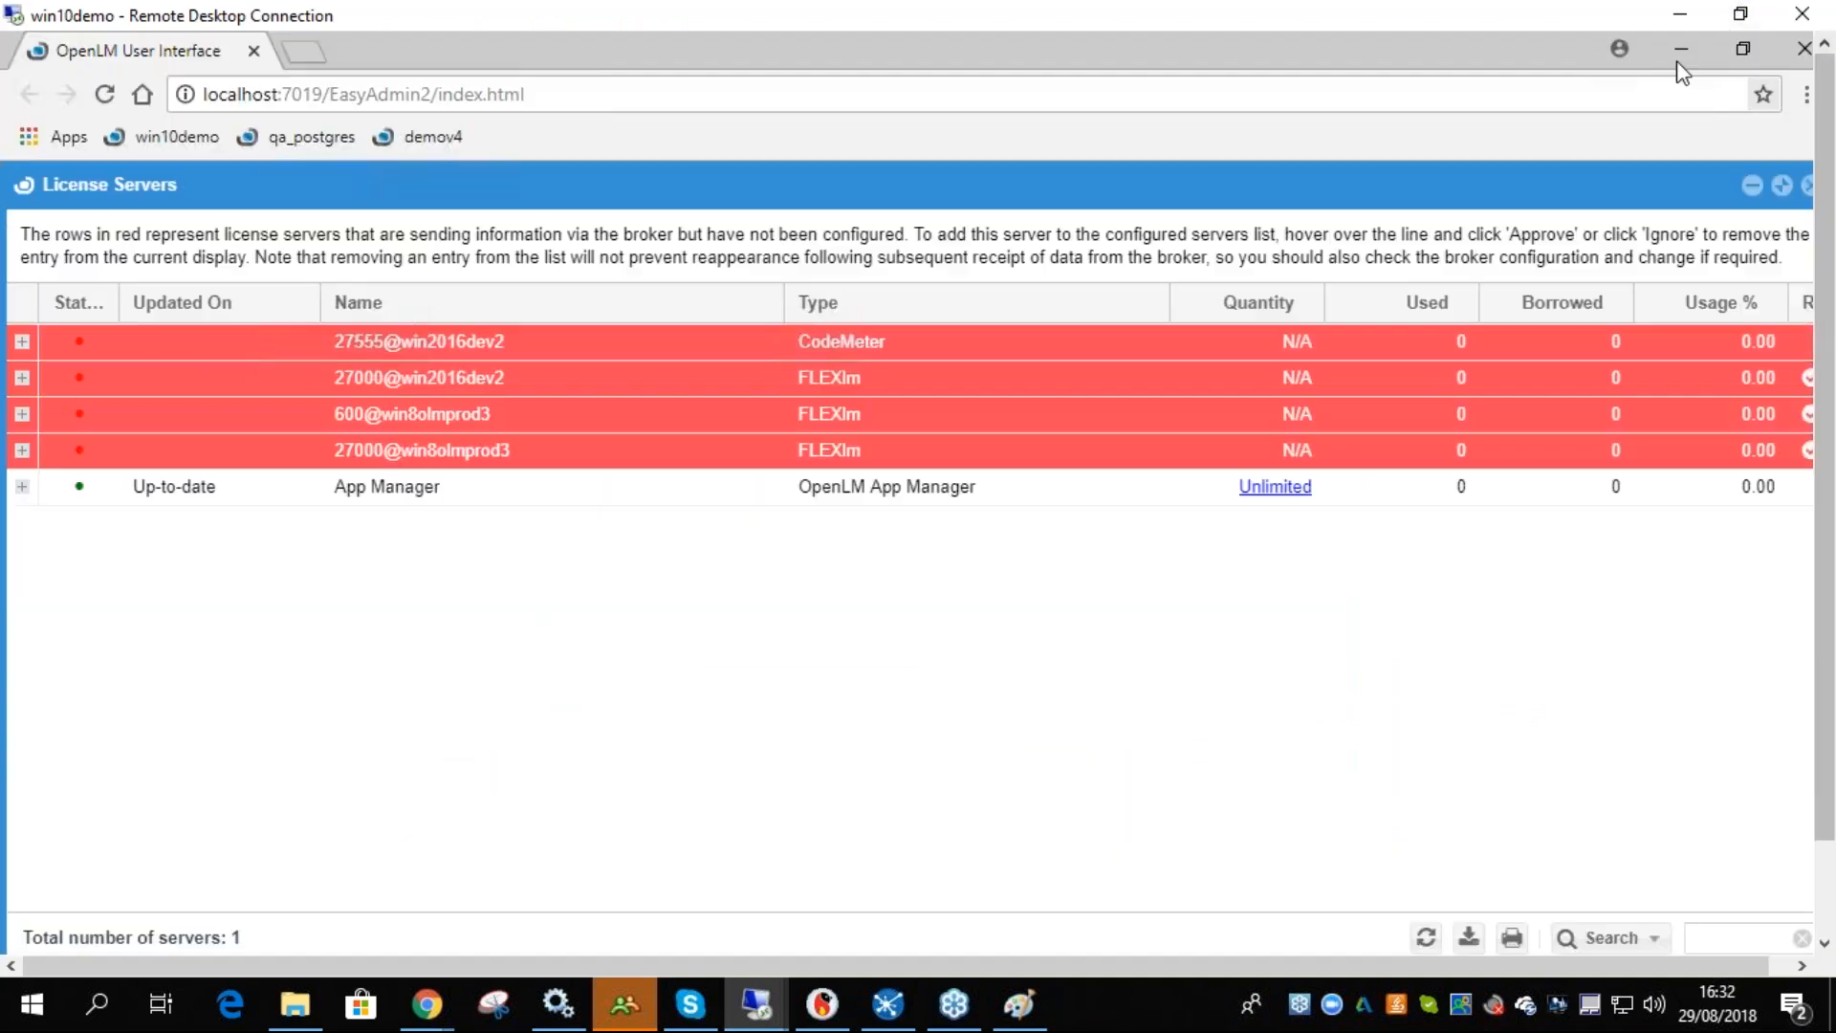
left_click(1679, 60)
double_click(146, 227)
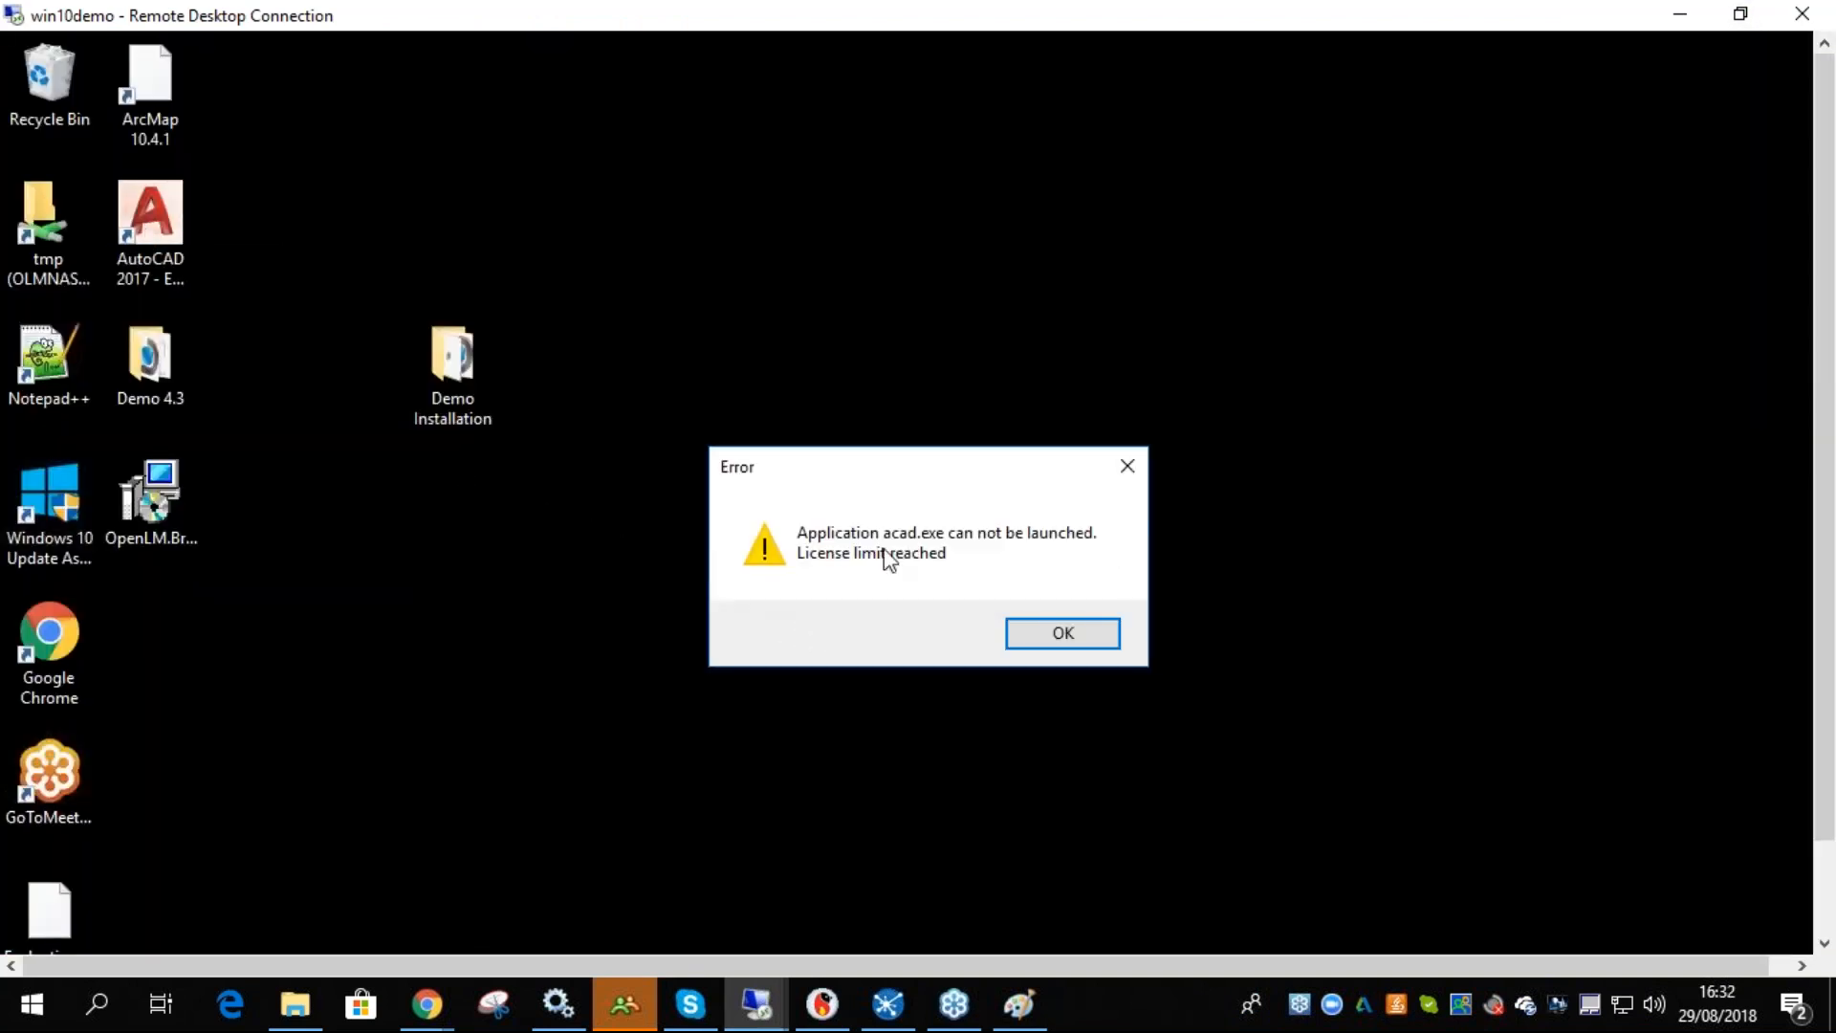
left_click_drag(899, 477, 953, 391)
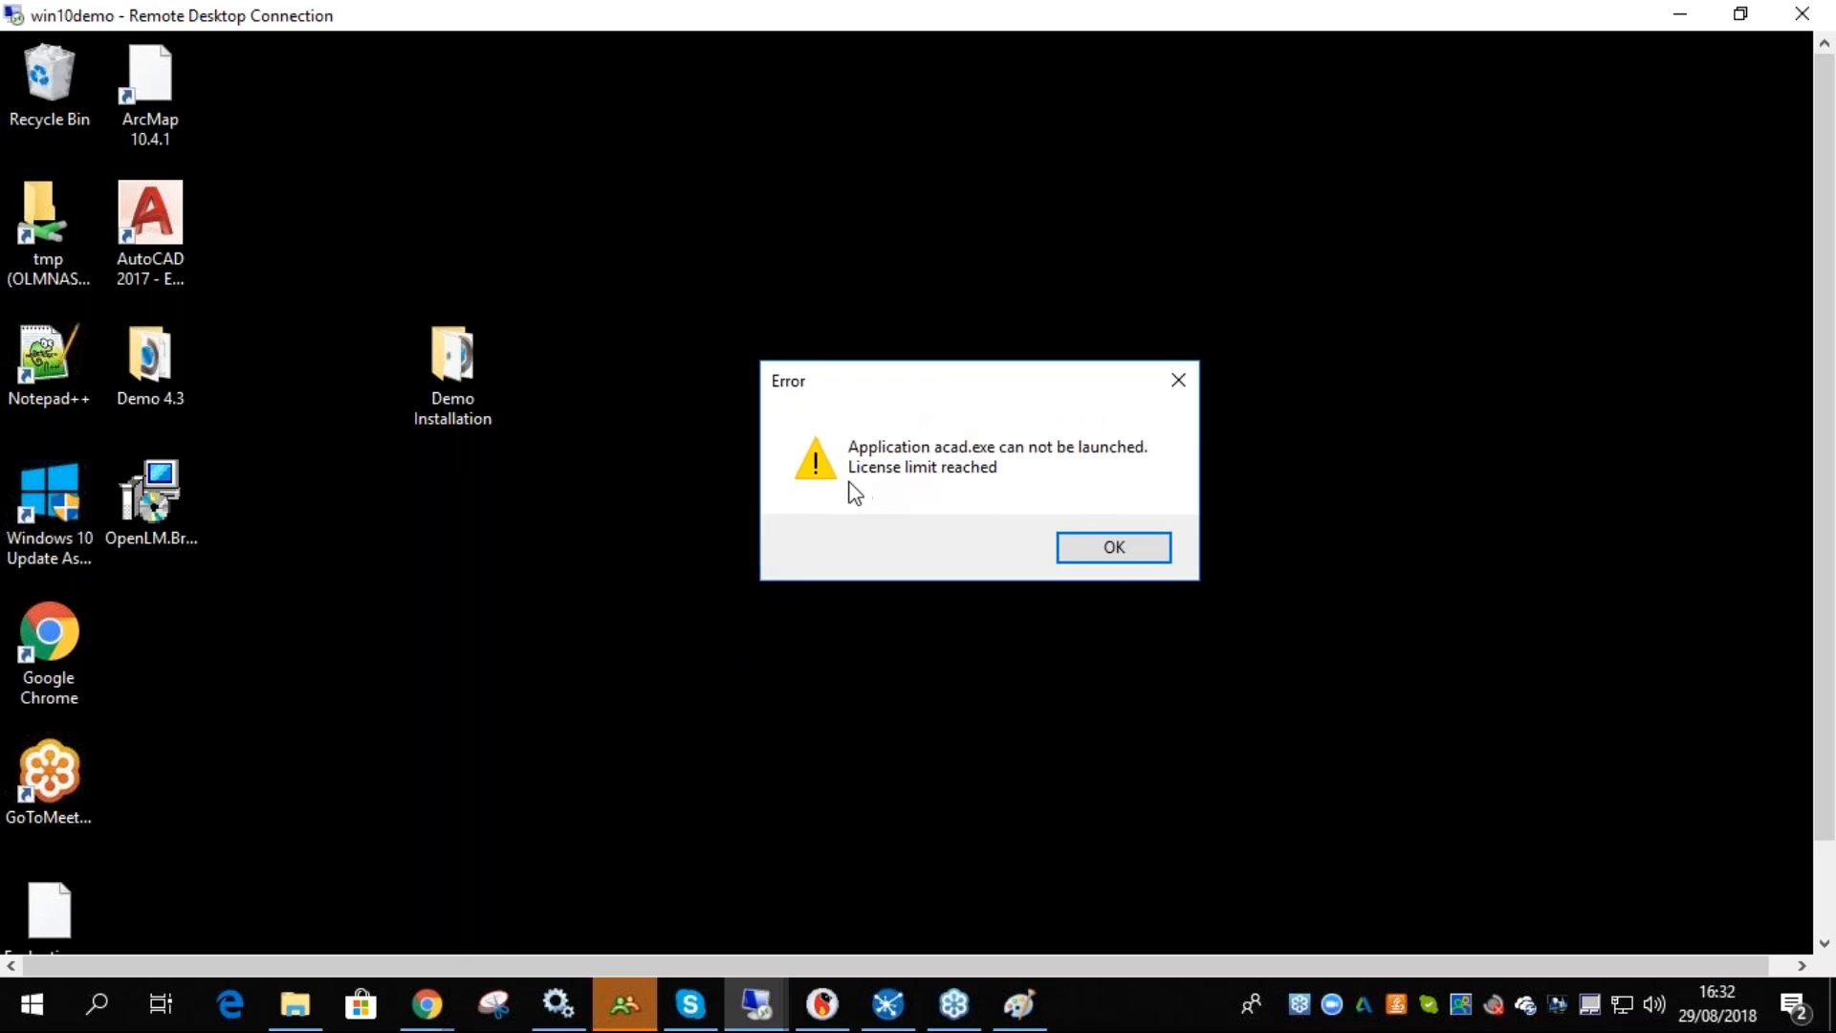
left_click(1086, 551)
- Set the AutoCAD application limit to 1 in App Manager and save the products
left_click_drag(1829, 253, 1827, 345)
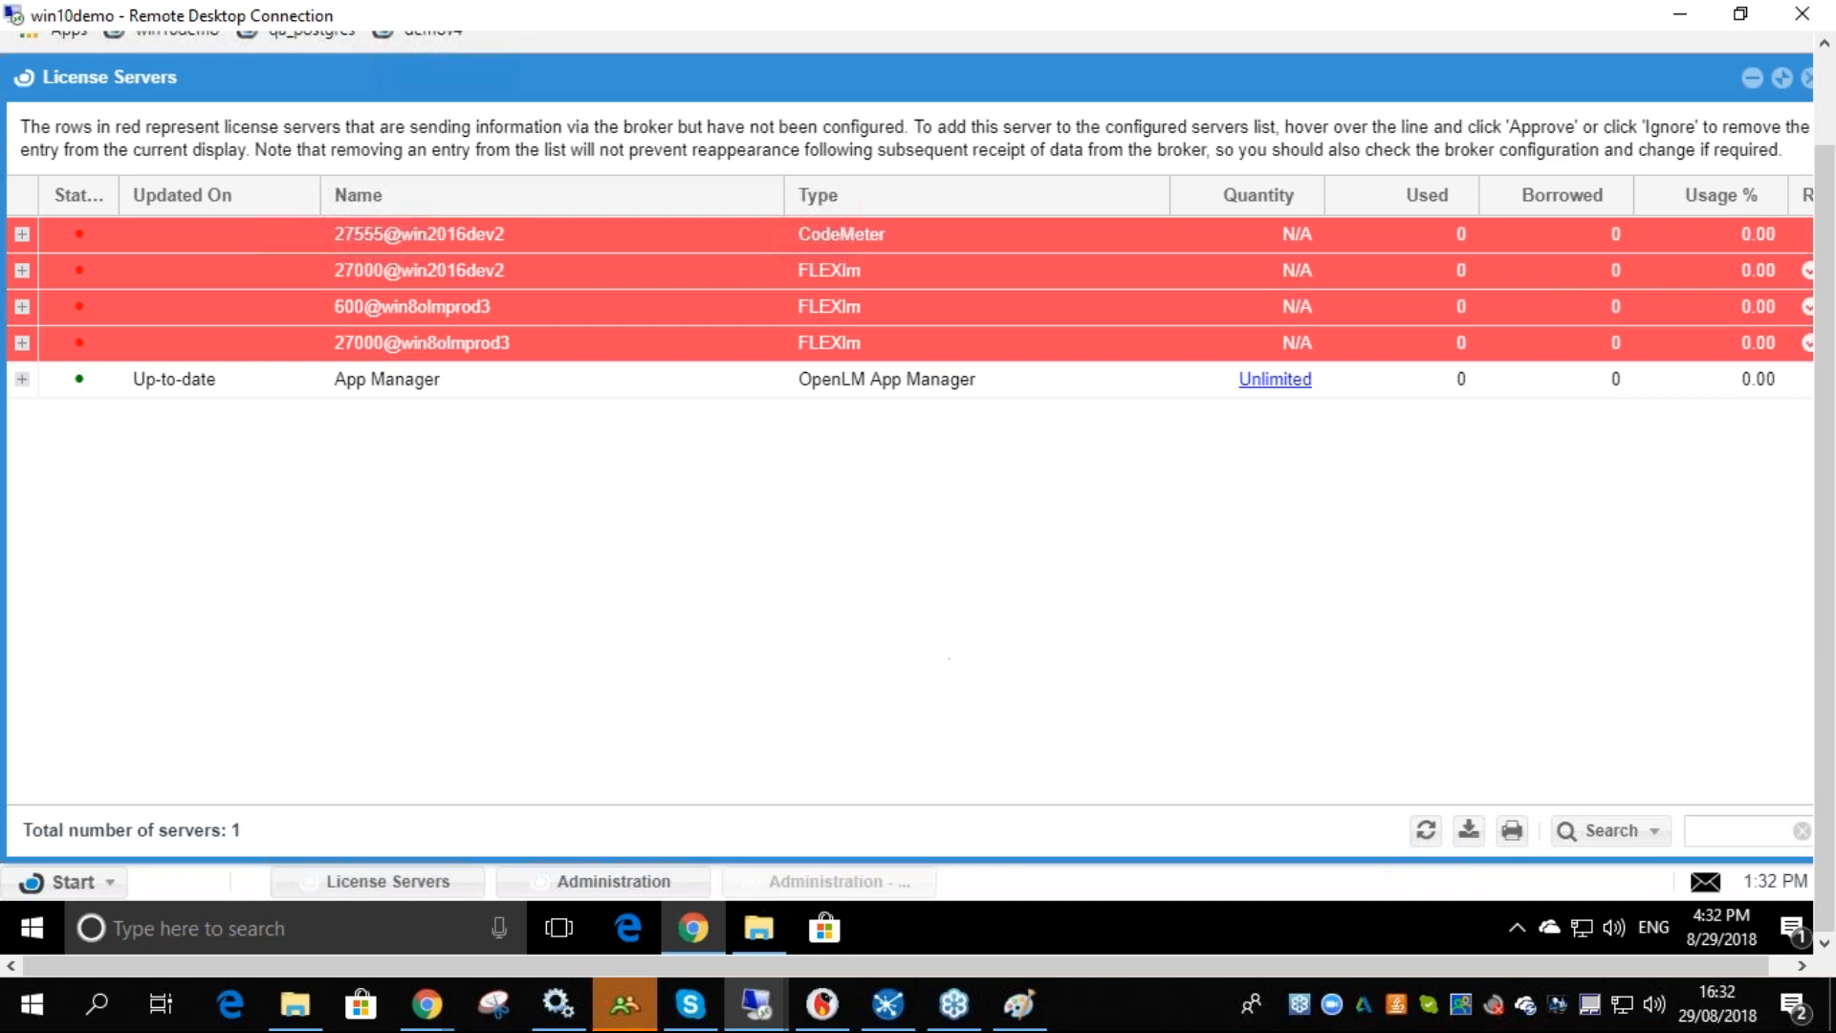
left_click(828, 880)
left_click(1212, 297)
left_click(1179, 299)
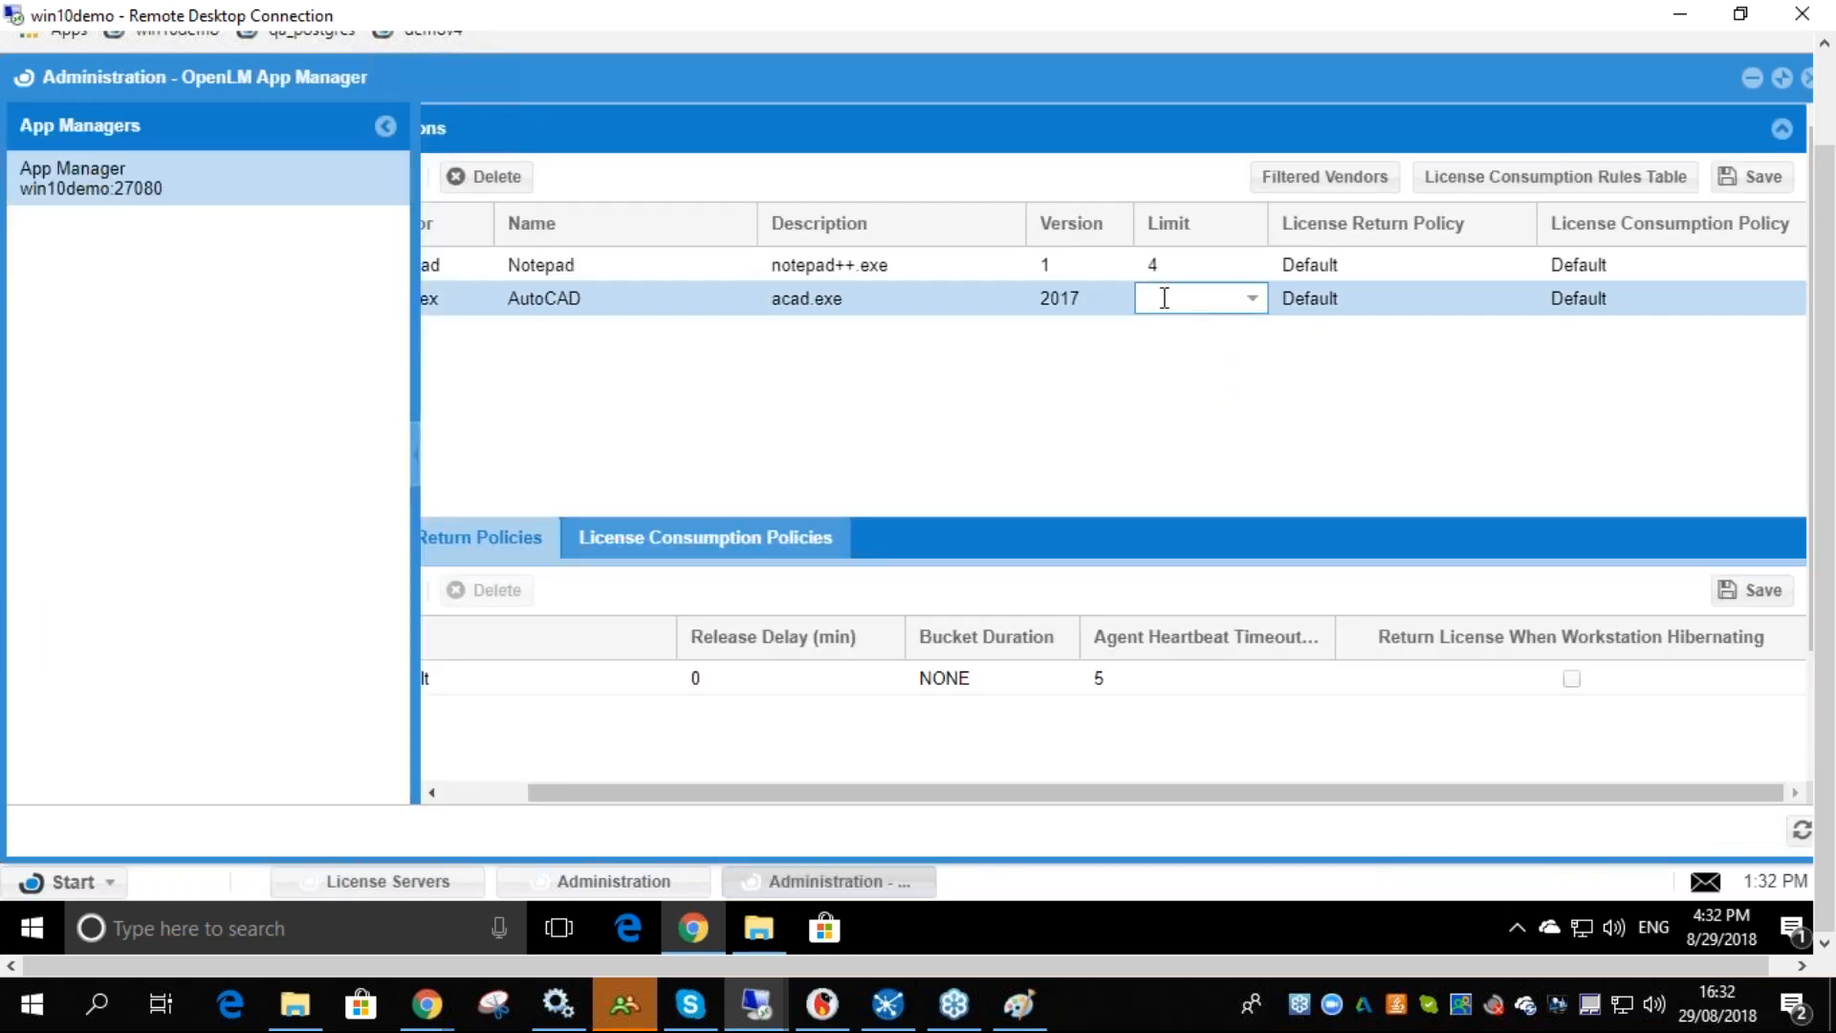
type("1")
left_click(1177, 362)
left_click(1752, 177)
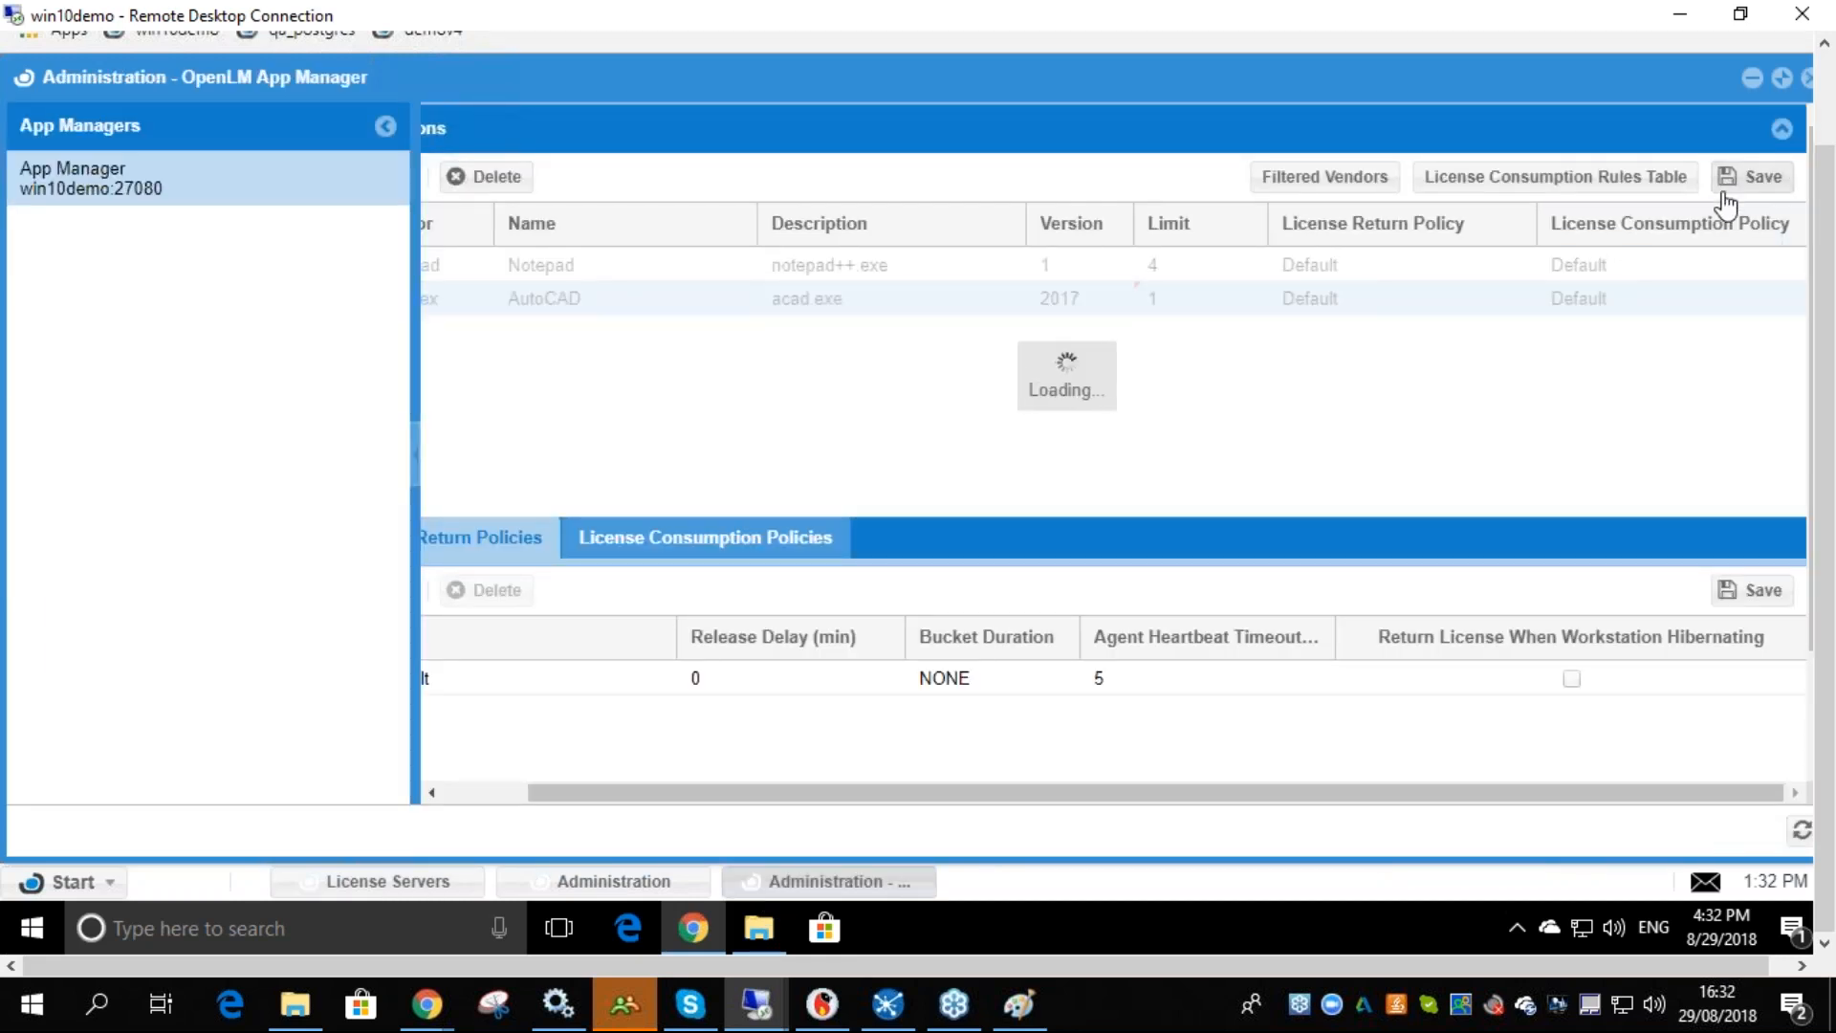
- Minimize the browser on win10demo and launch AutoCAD 2017 from the desktop shortcut
key("alt+Tab")
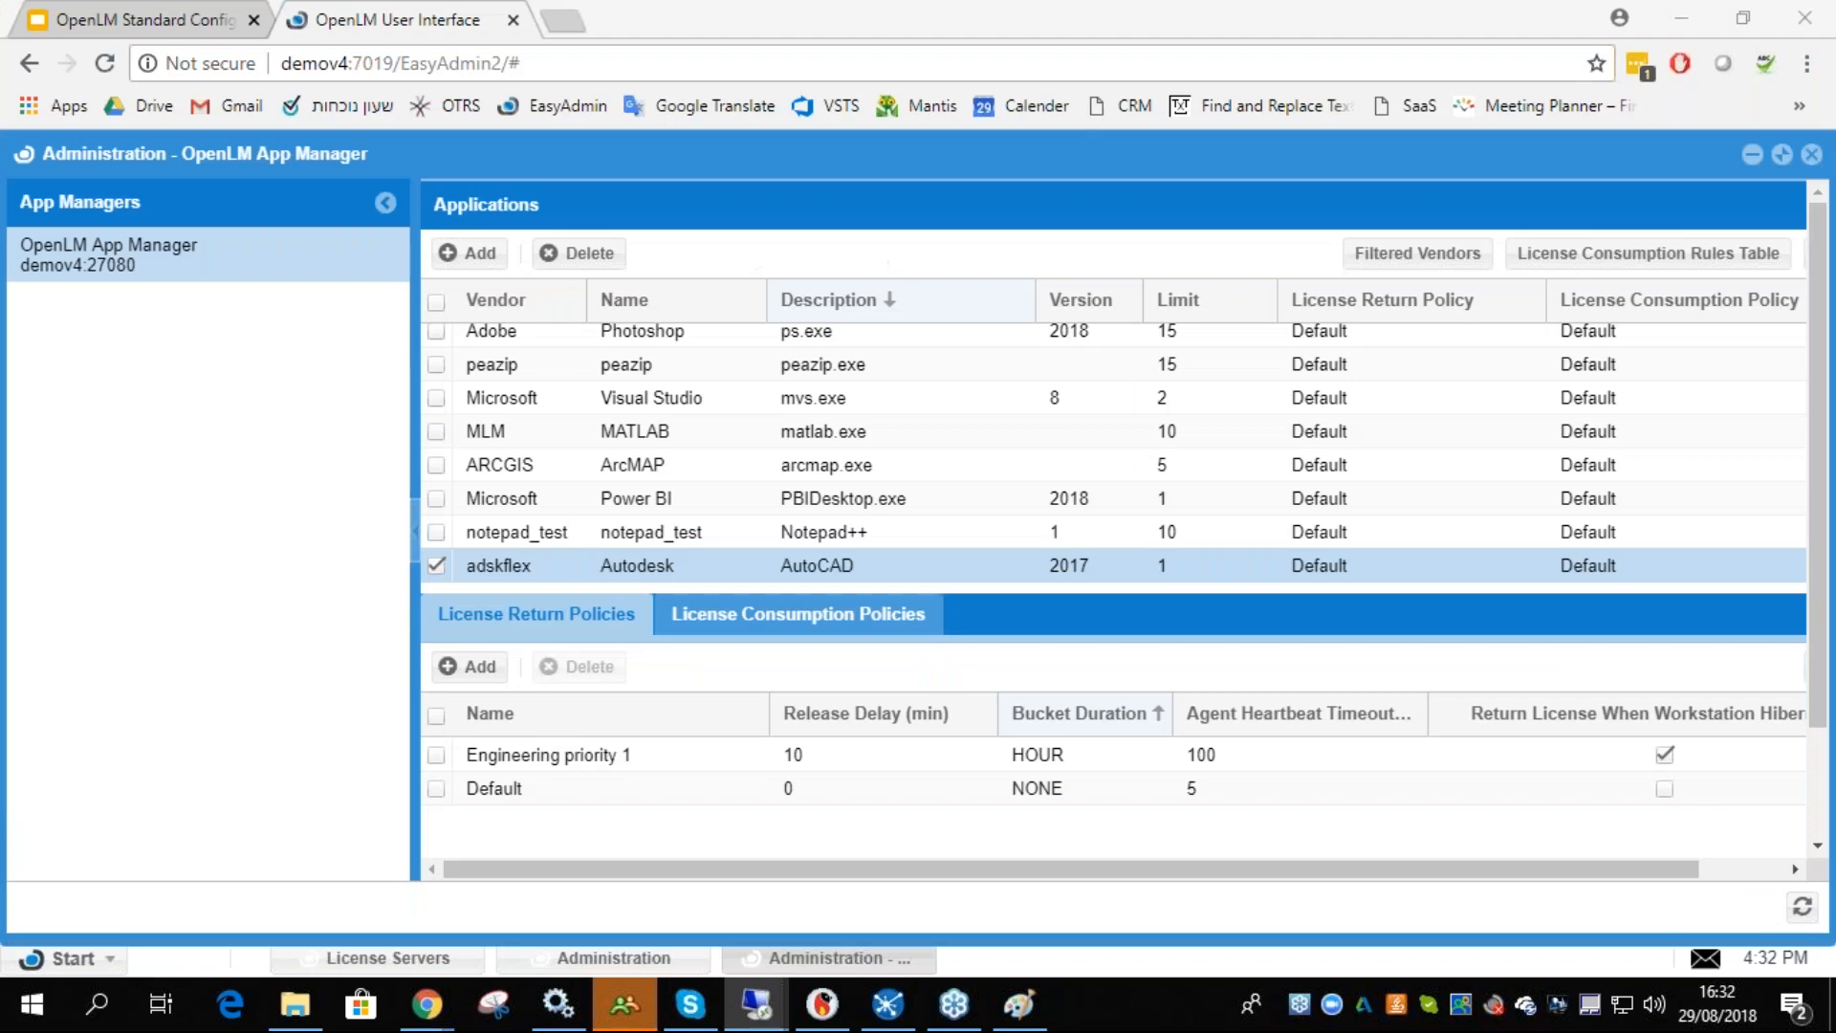
mouse_move(756, 1004)
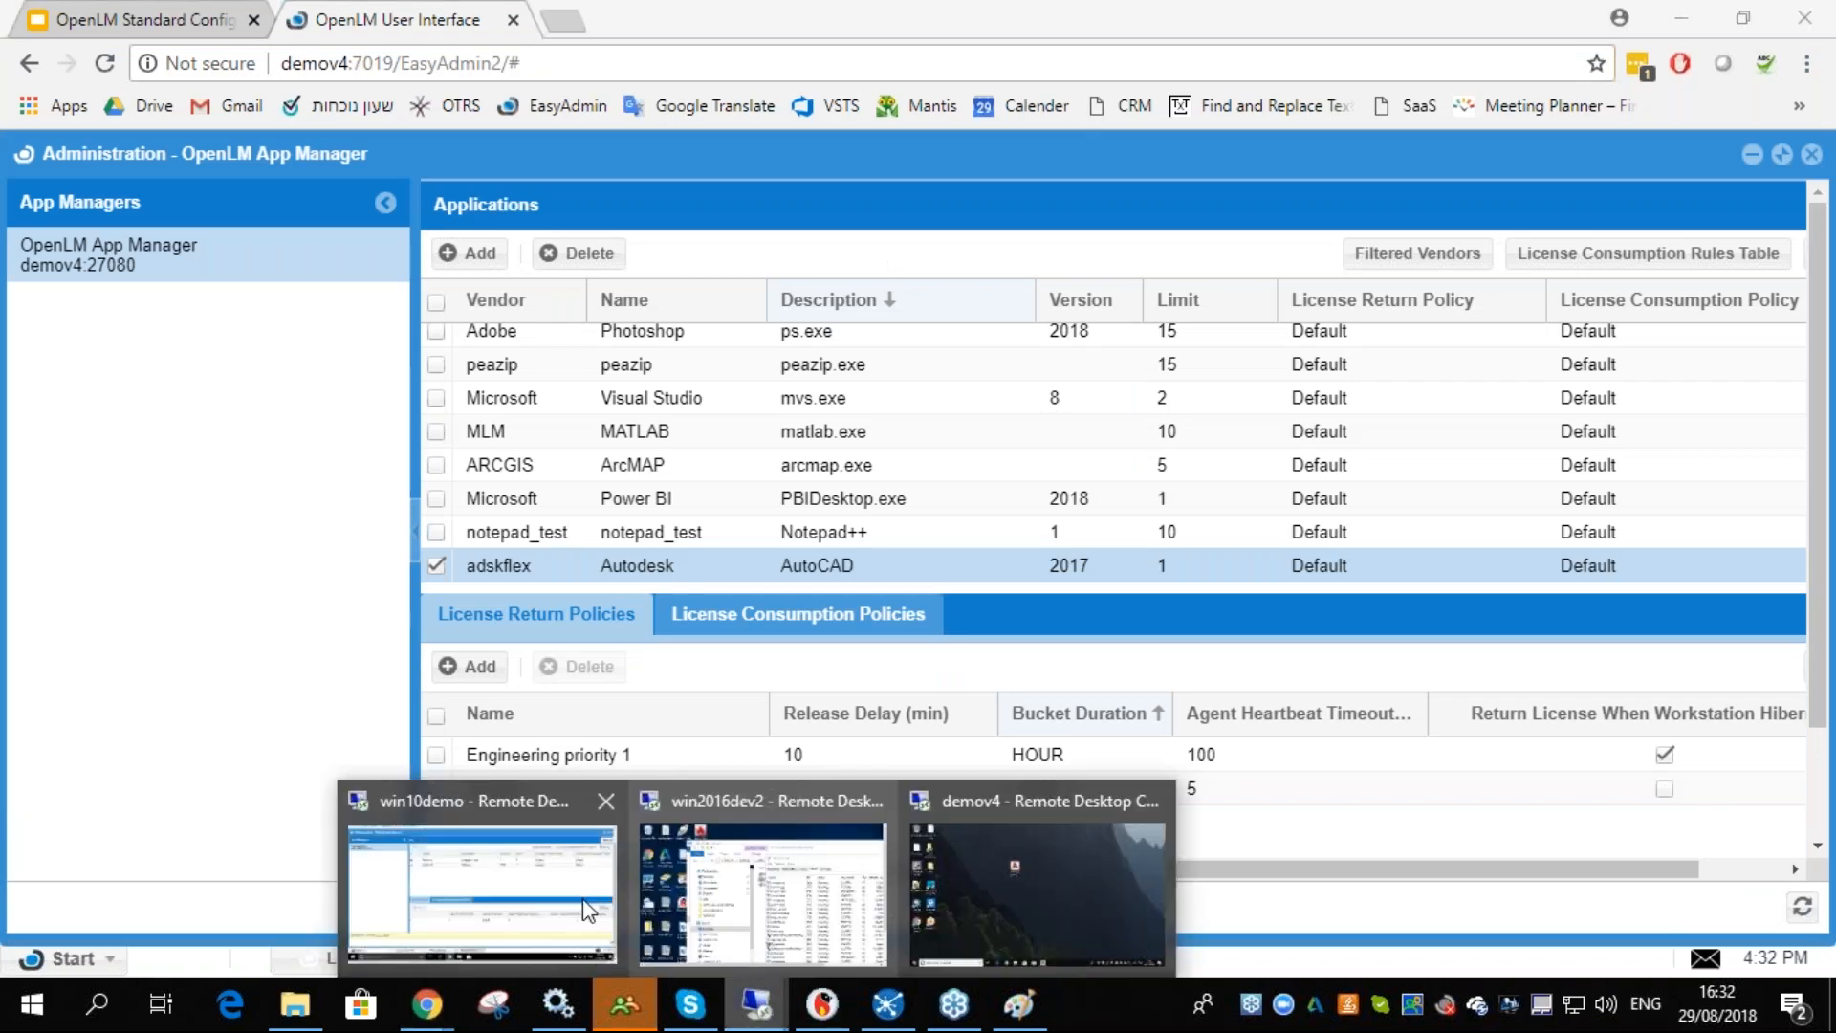
left_click(585, 909)
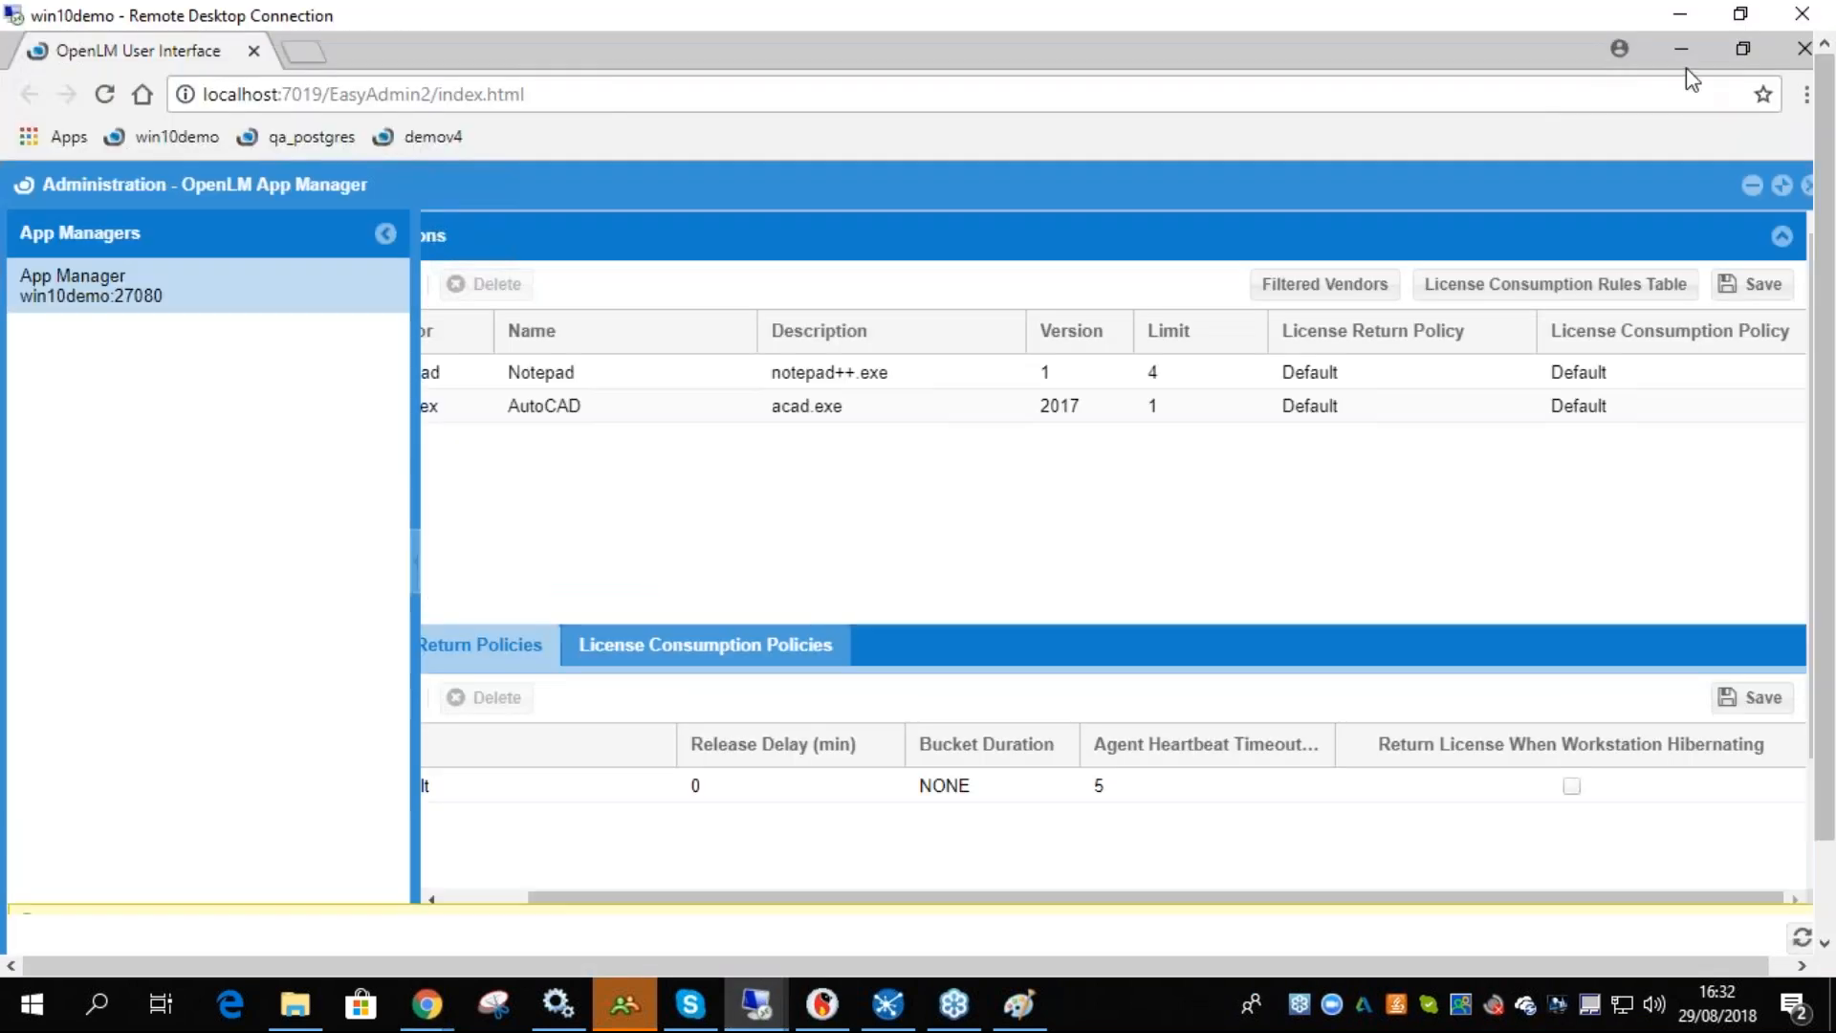
left_click(1680, 45)
double_click(150, 216)
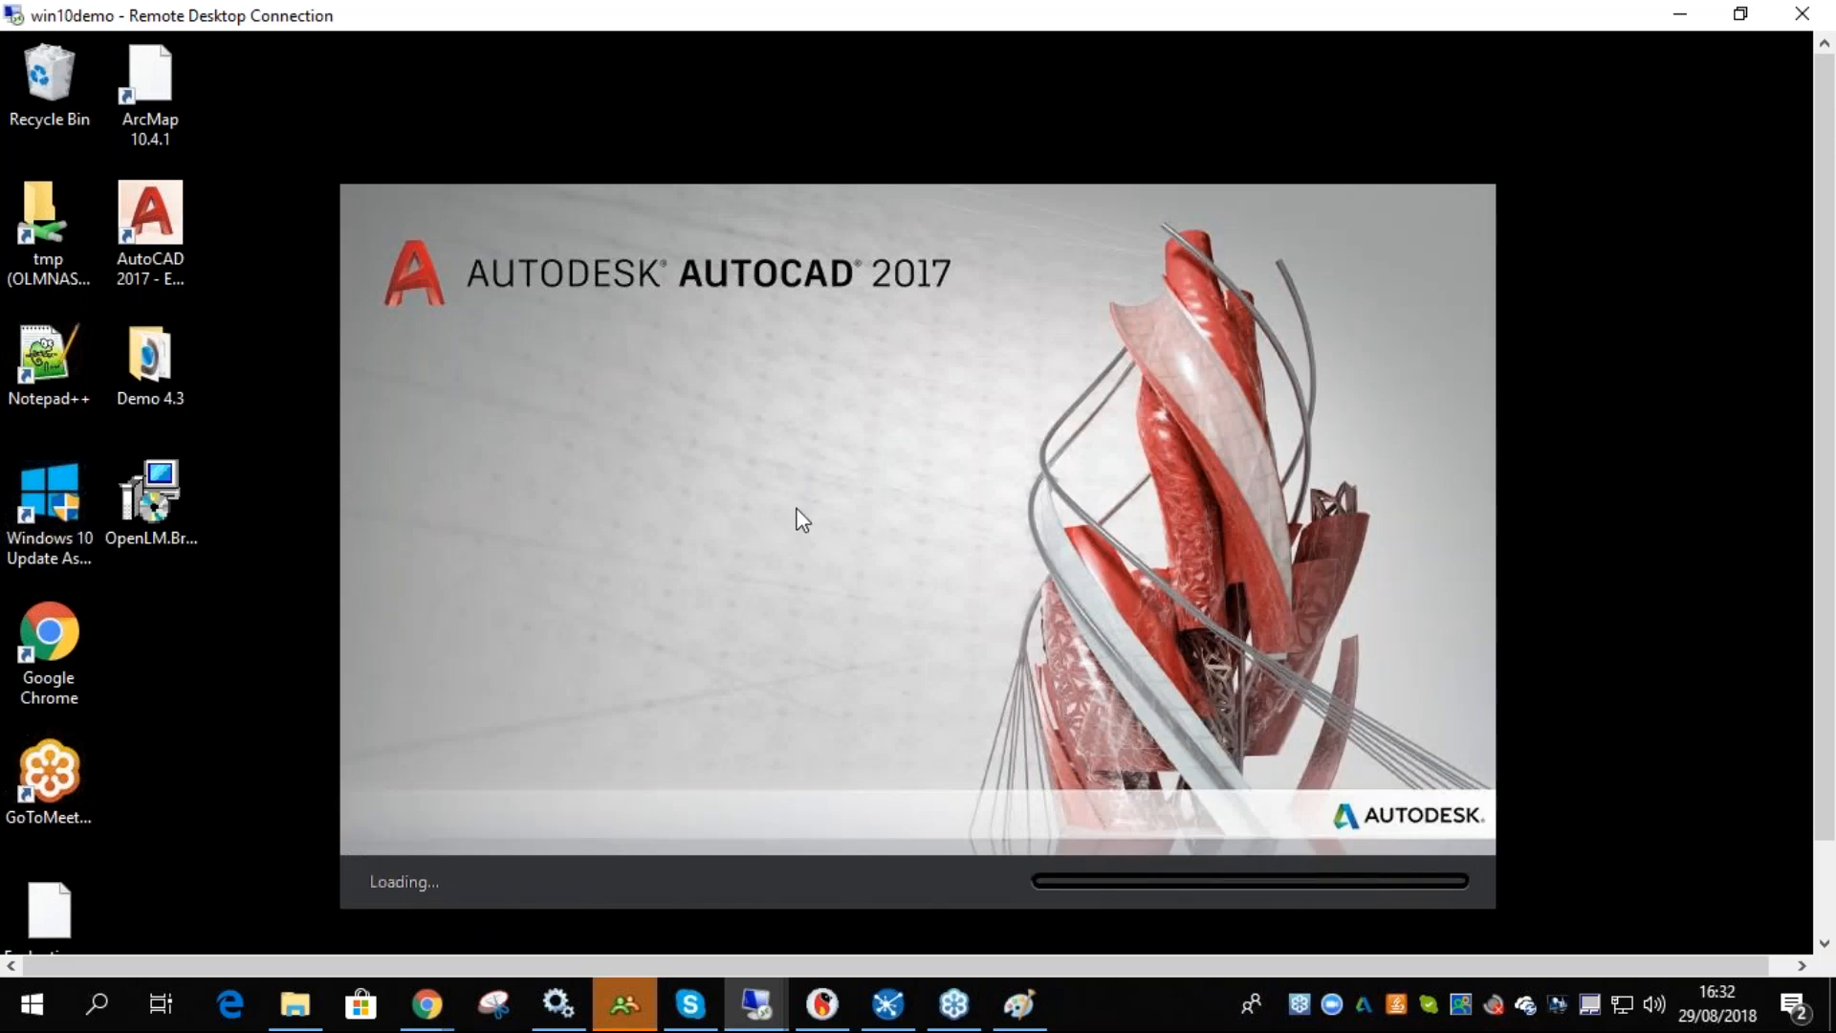
- Open the License Consumption Rules Table and rename the Everyone rule to Test rule
left_click_drag(1823, 483, 1825, 586)
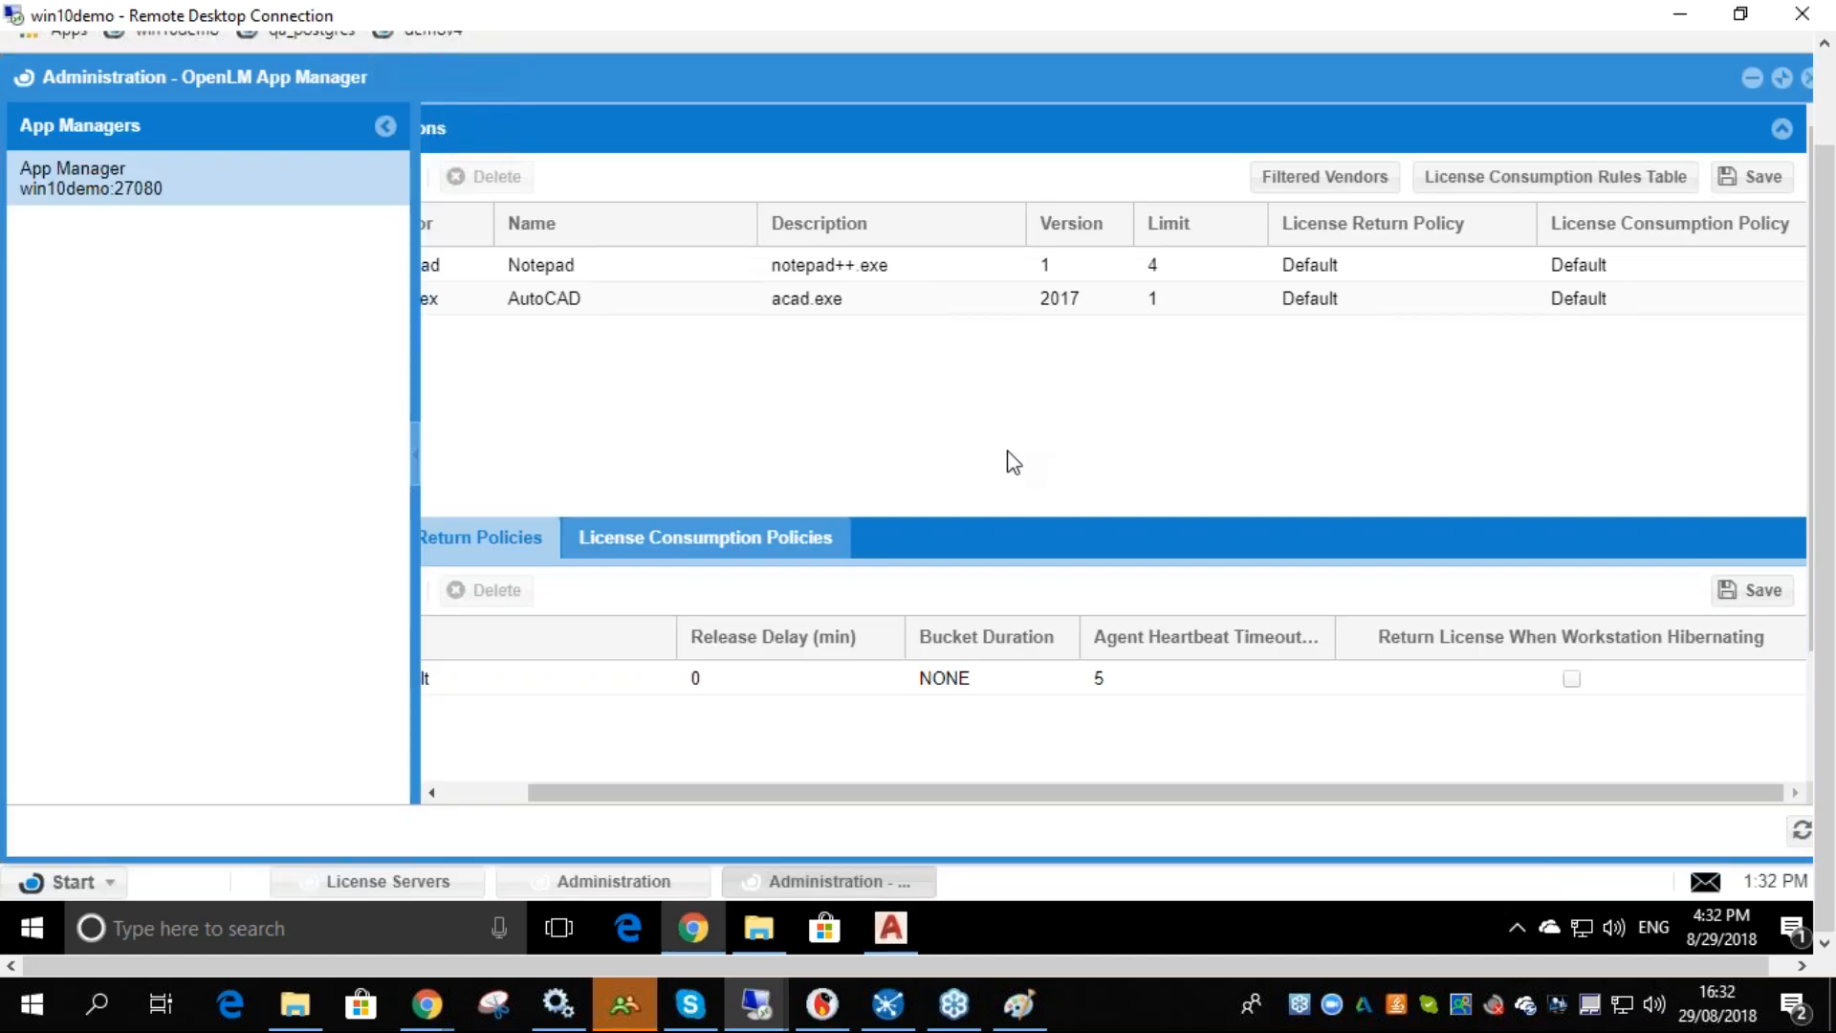
left_click(1478, 189)
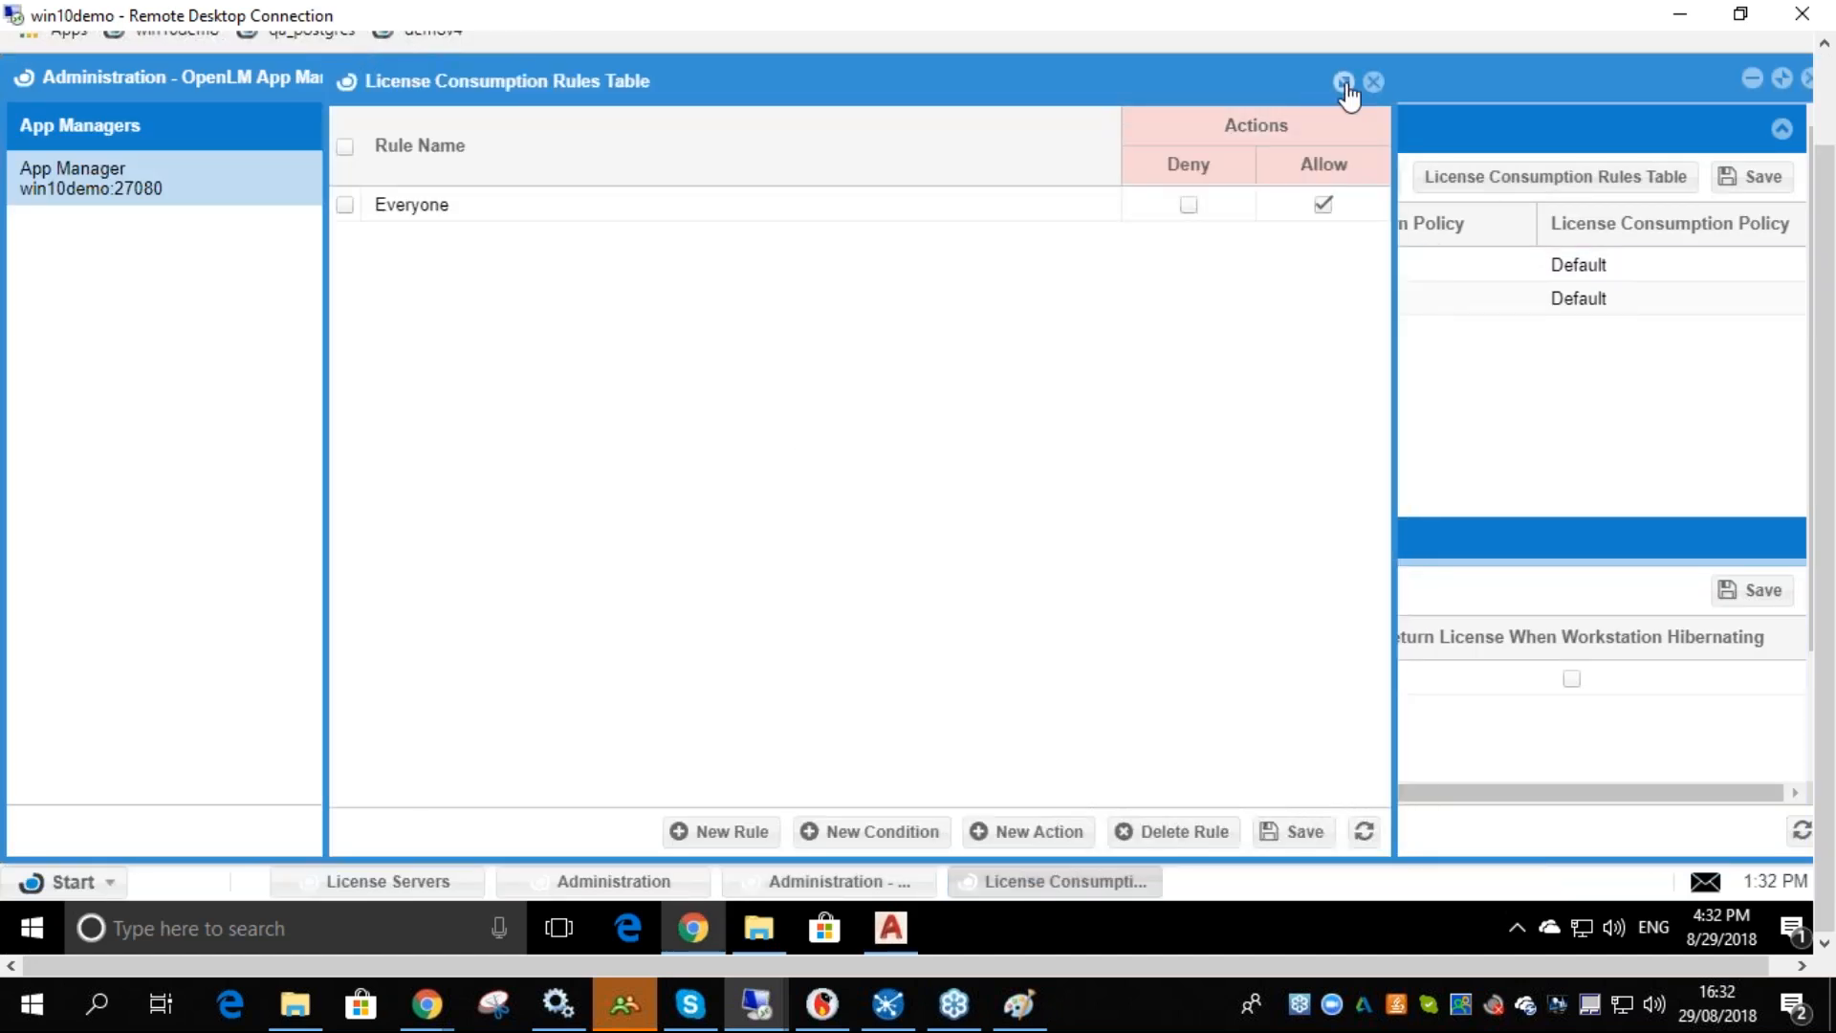
left_click(1341, 77)
left_click(253, 201)
double_click(254, 201)
type("Test r")
key("Return")
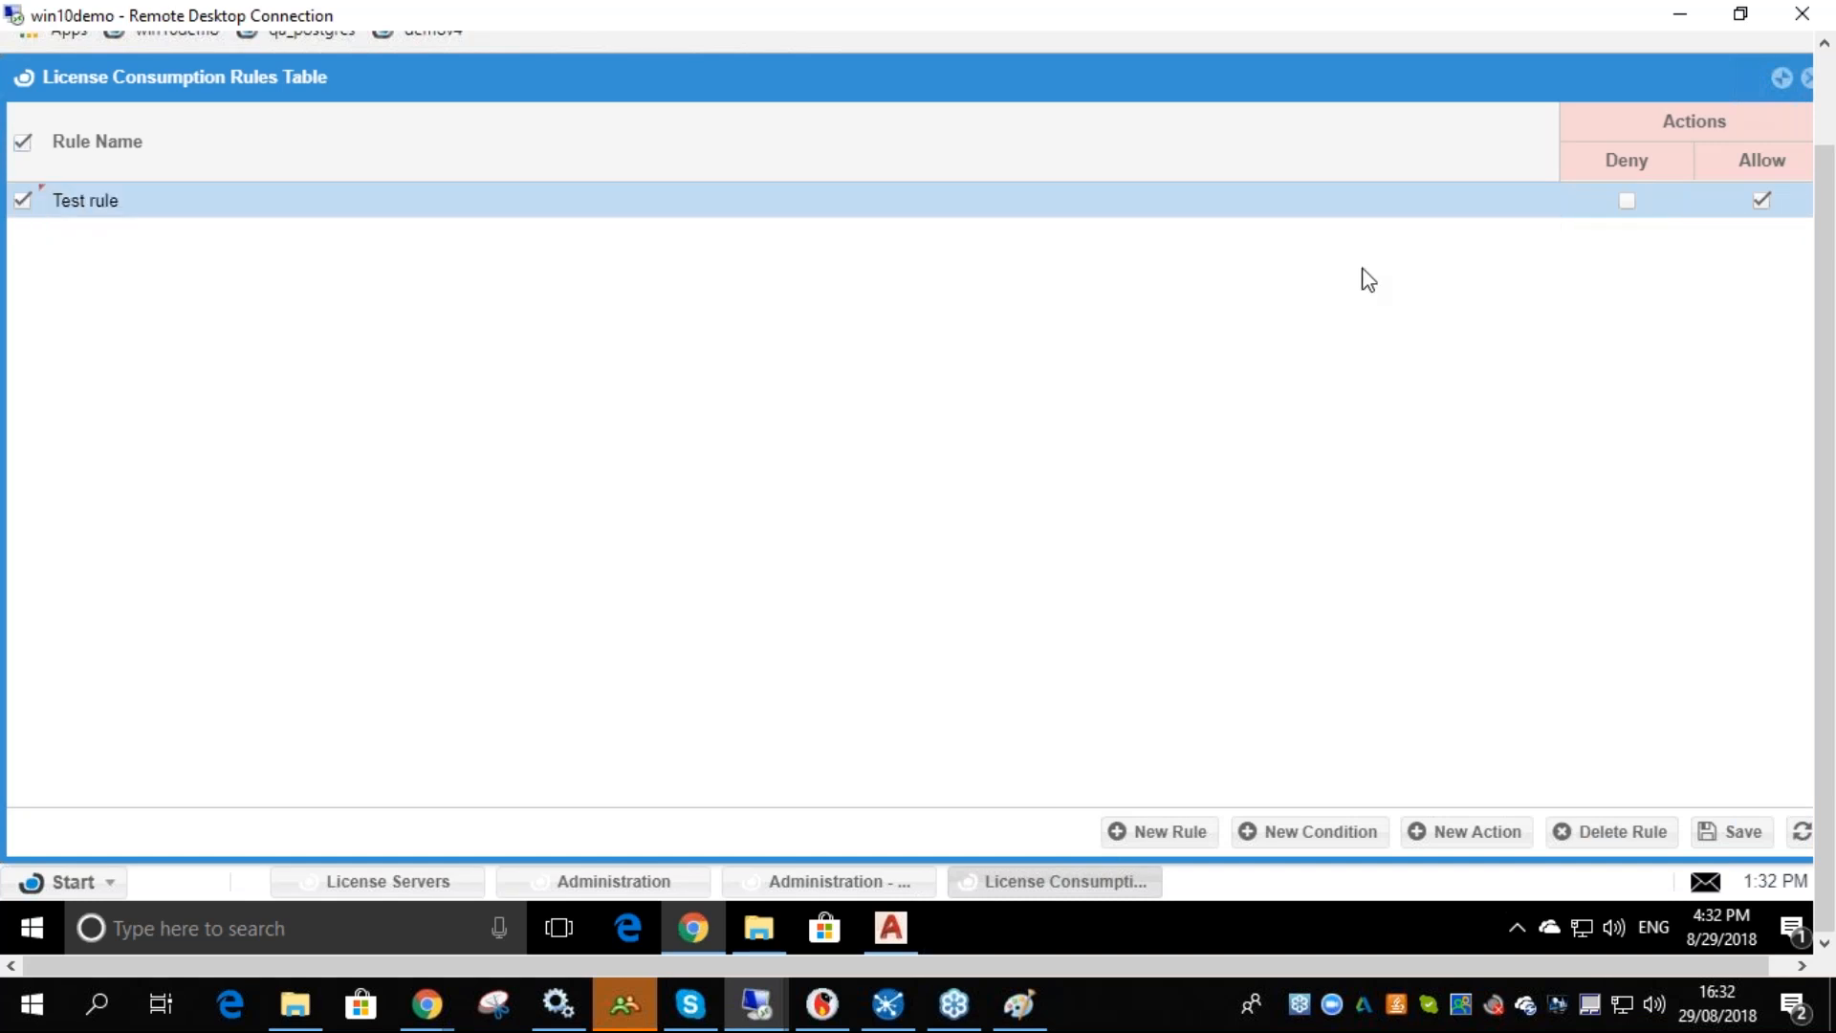
- Add a new condition with argument time, operation after, and compared value 08:00
left_click(1350, 840)
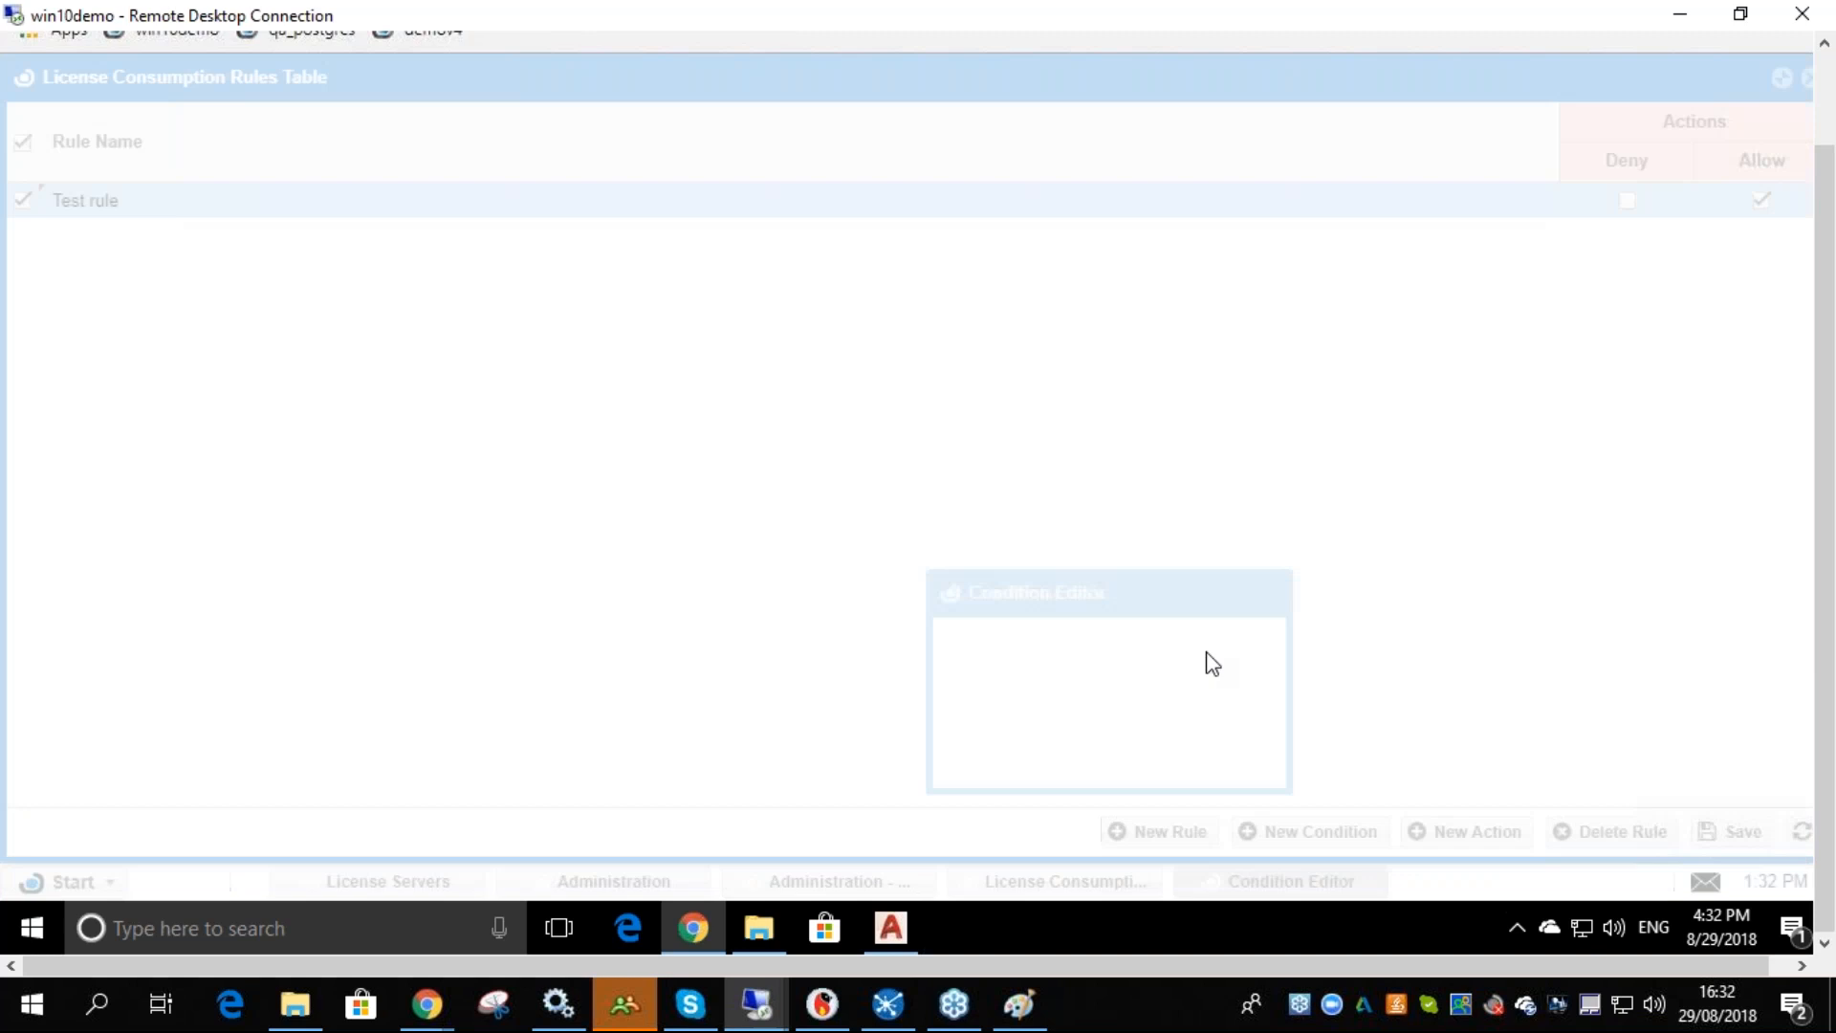
left_click(1134, 393)
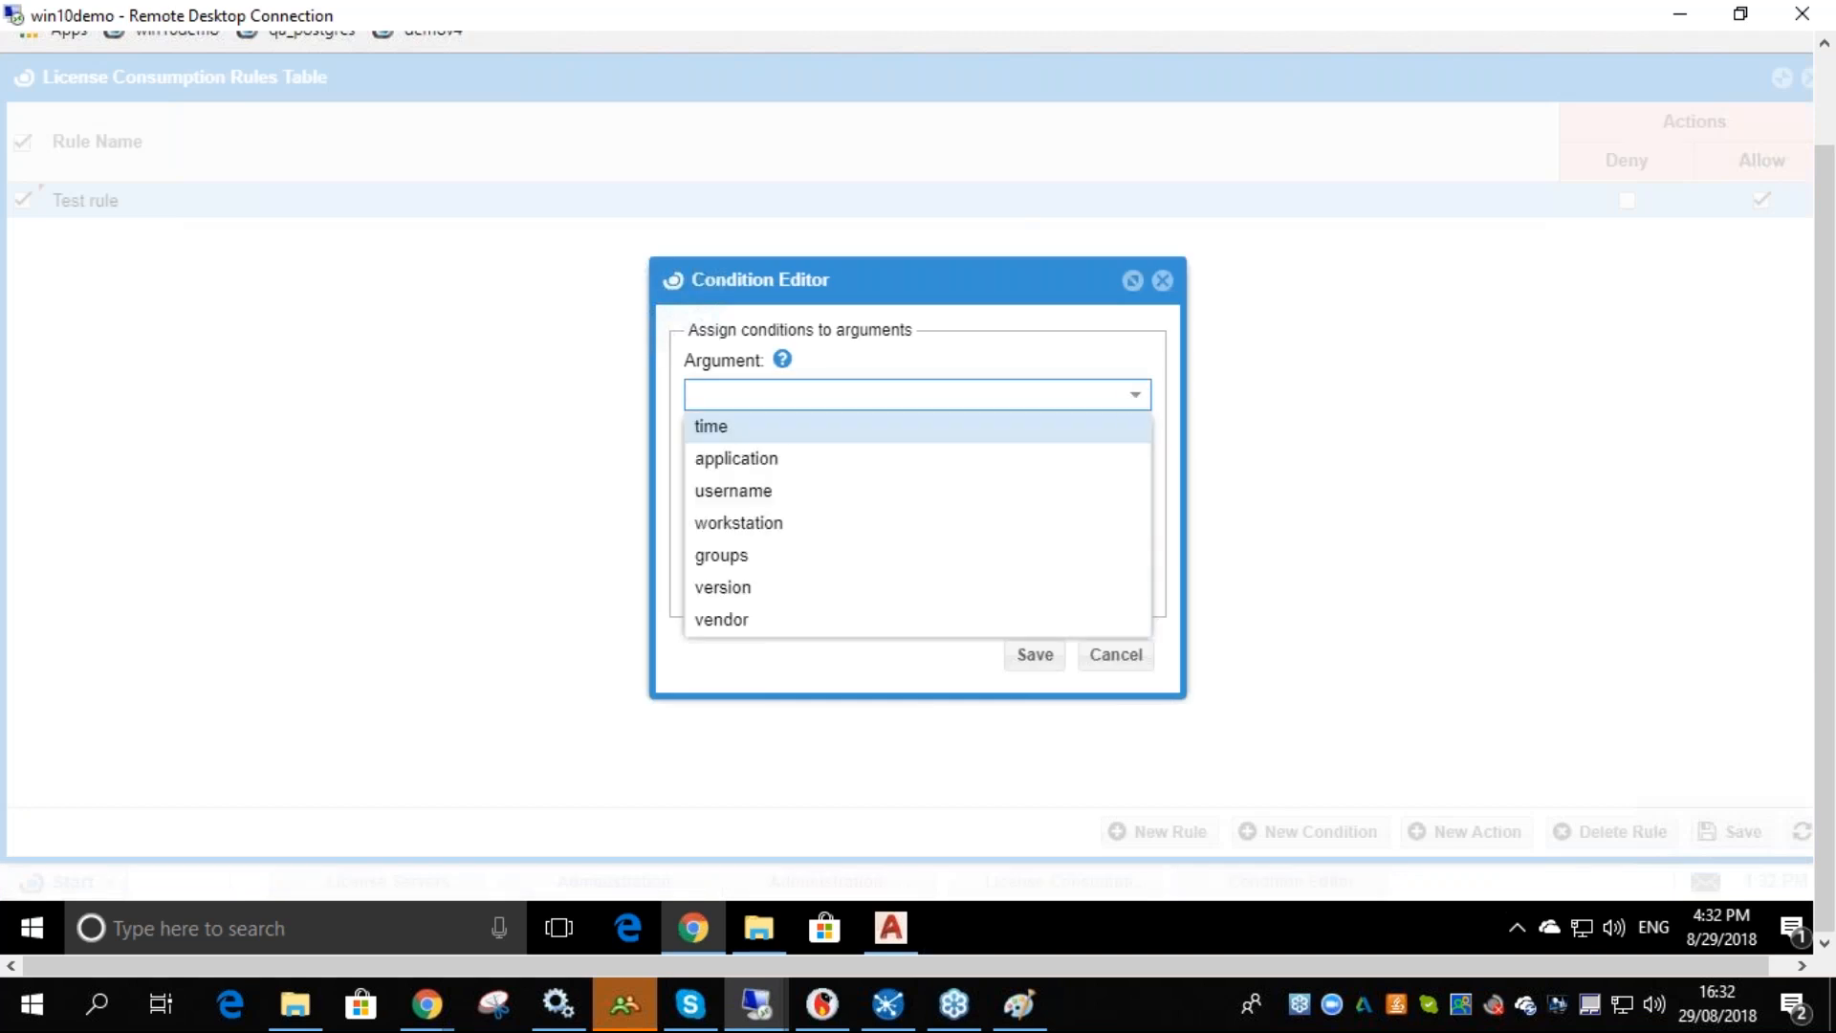
left_click(755, 426)
left_click(808, 470)
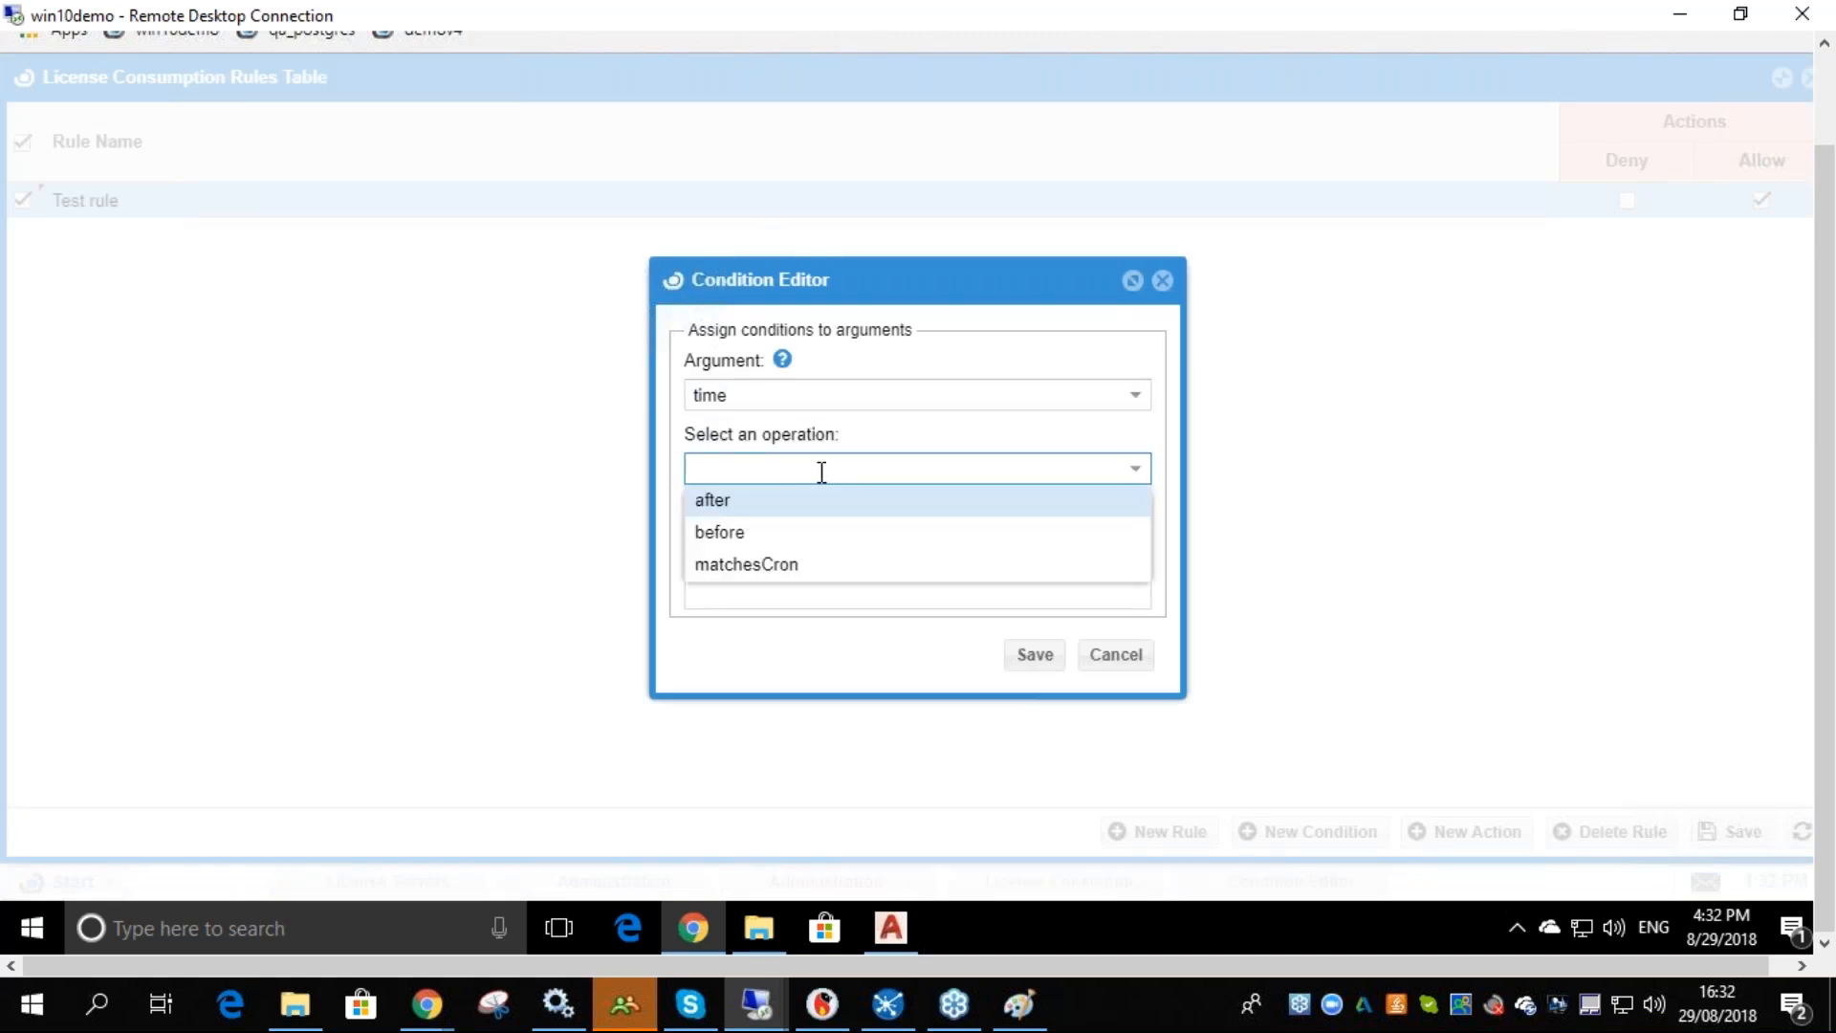
left_click(790, 497)
left_click(761, 548)
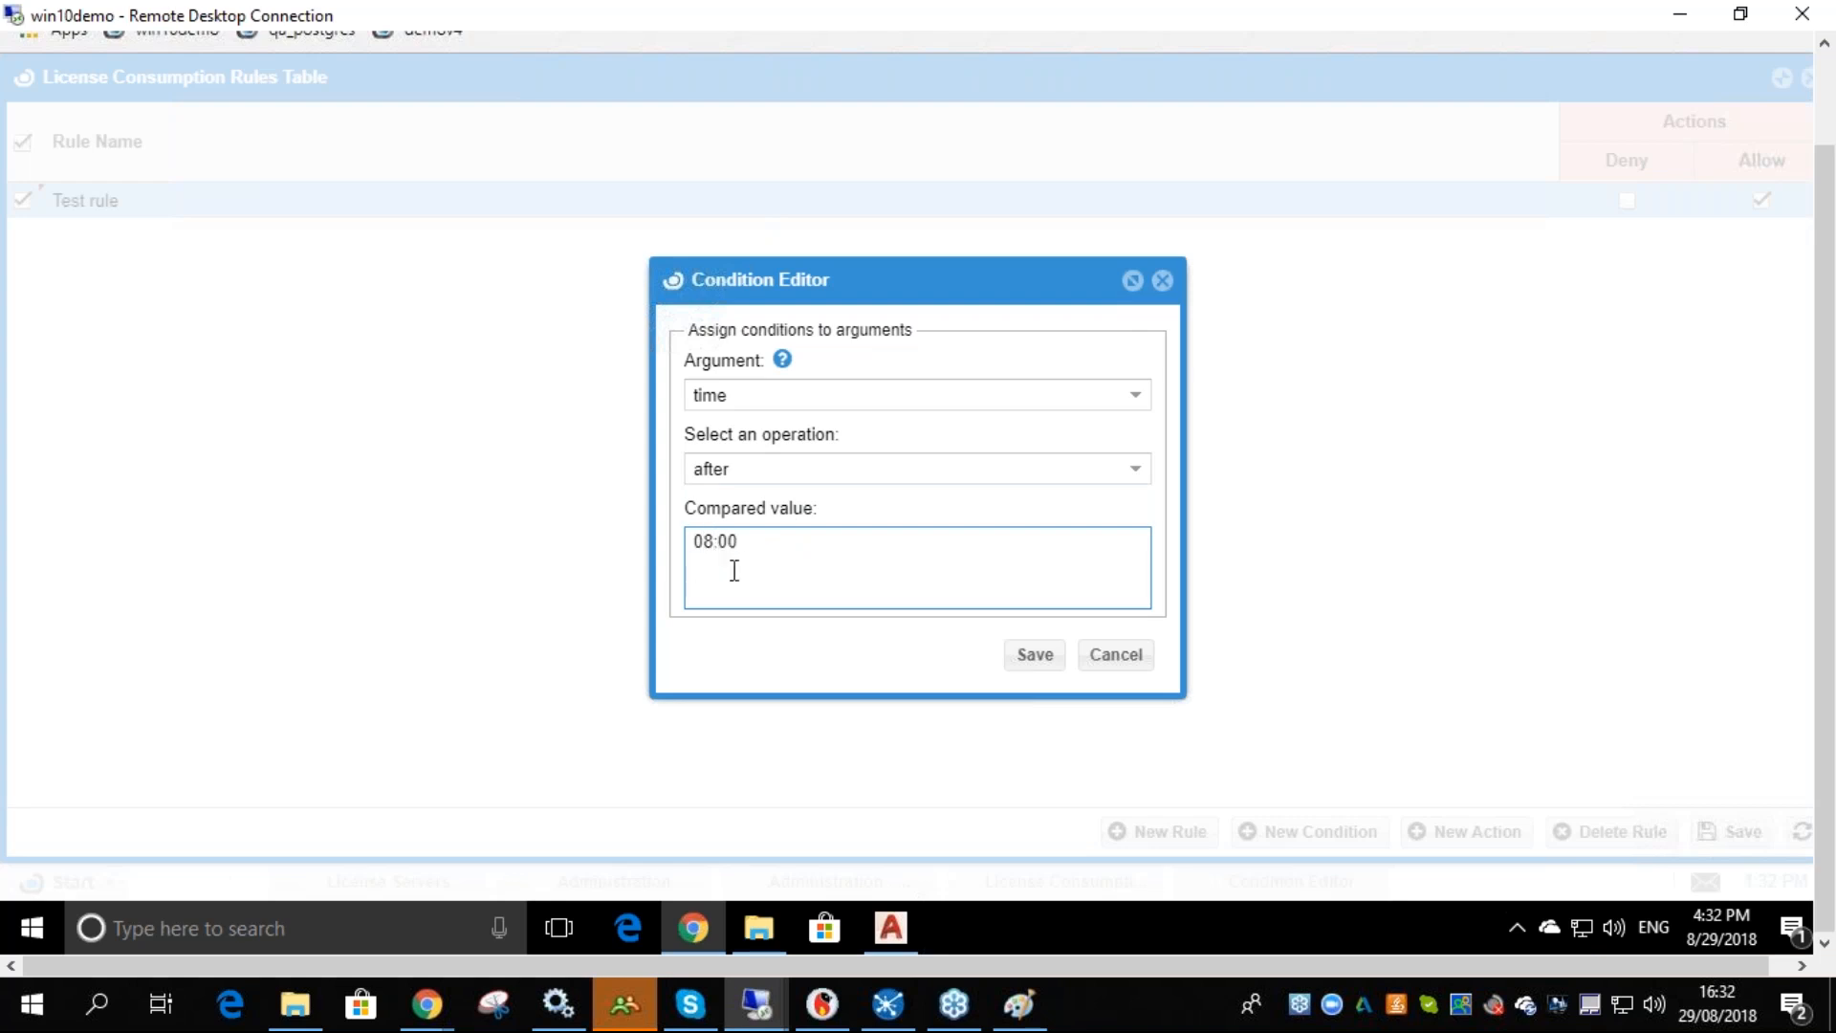
left_click(1035, 658)
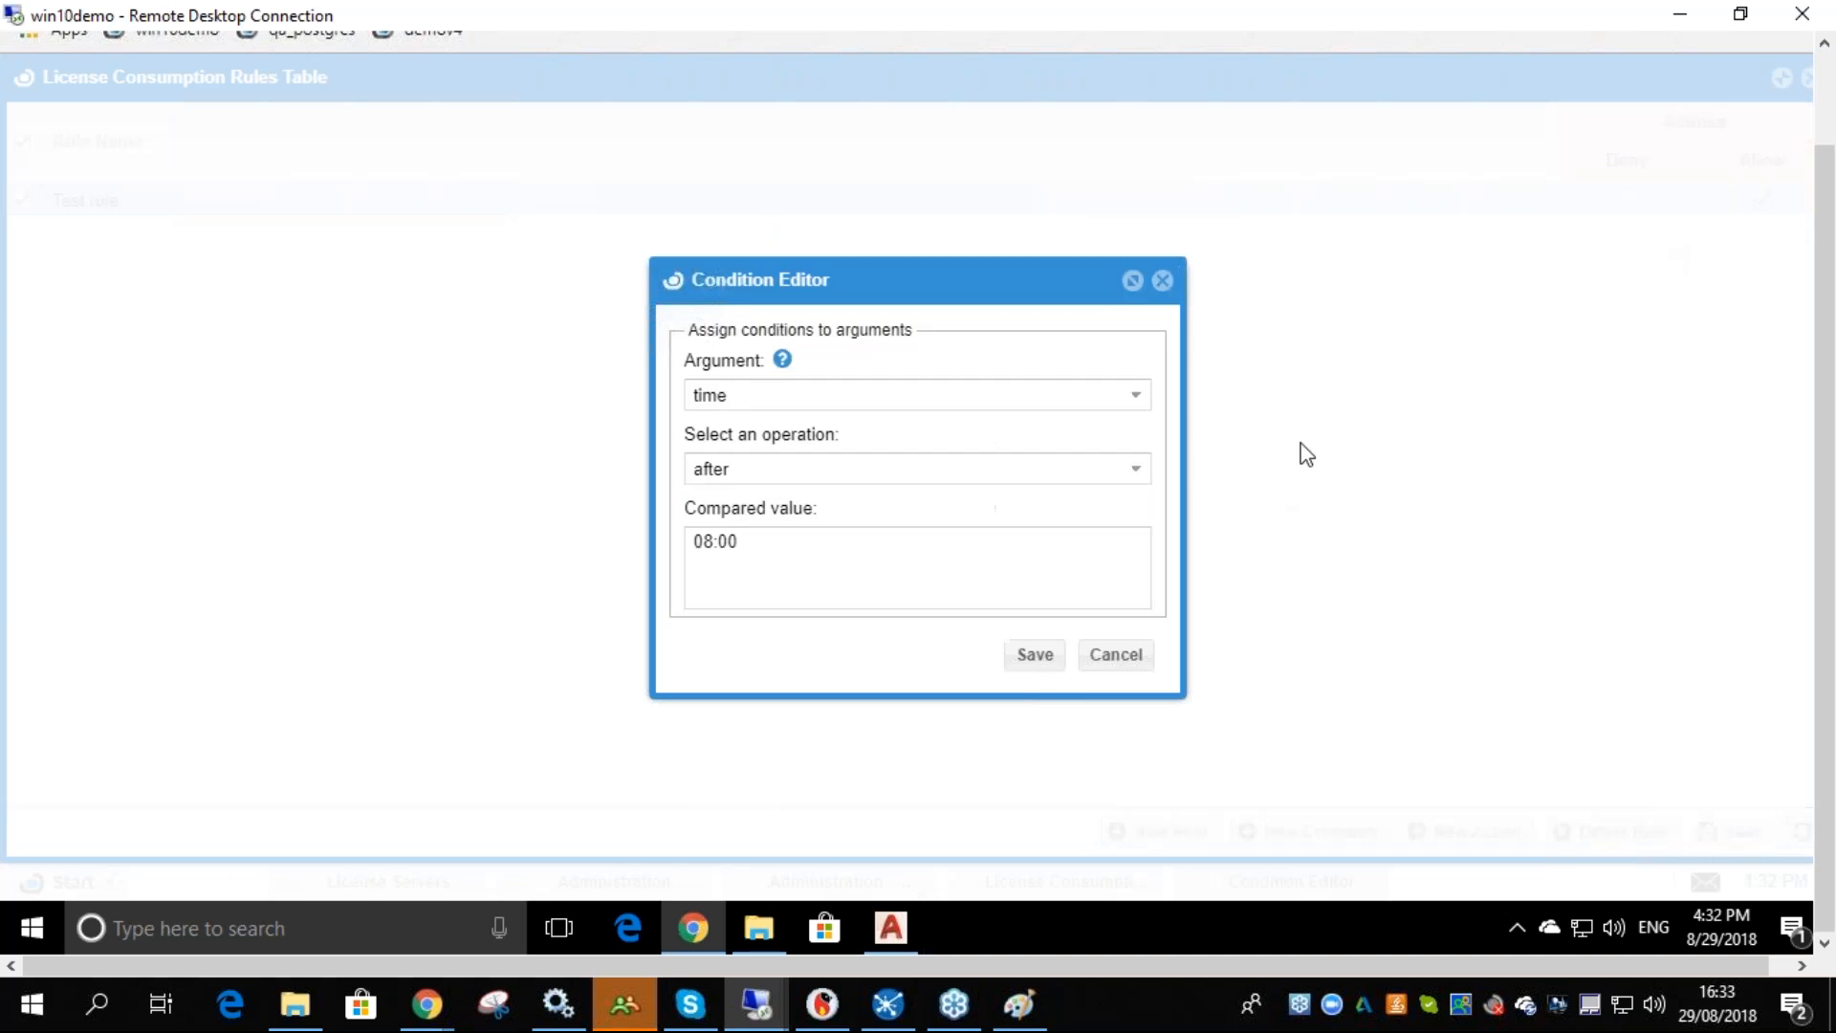
- Make Test rule deny licenses under the time after 08:00 condition and save the rules table
left_click(1626, 220)
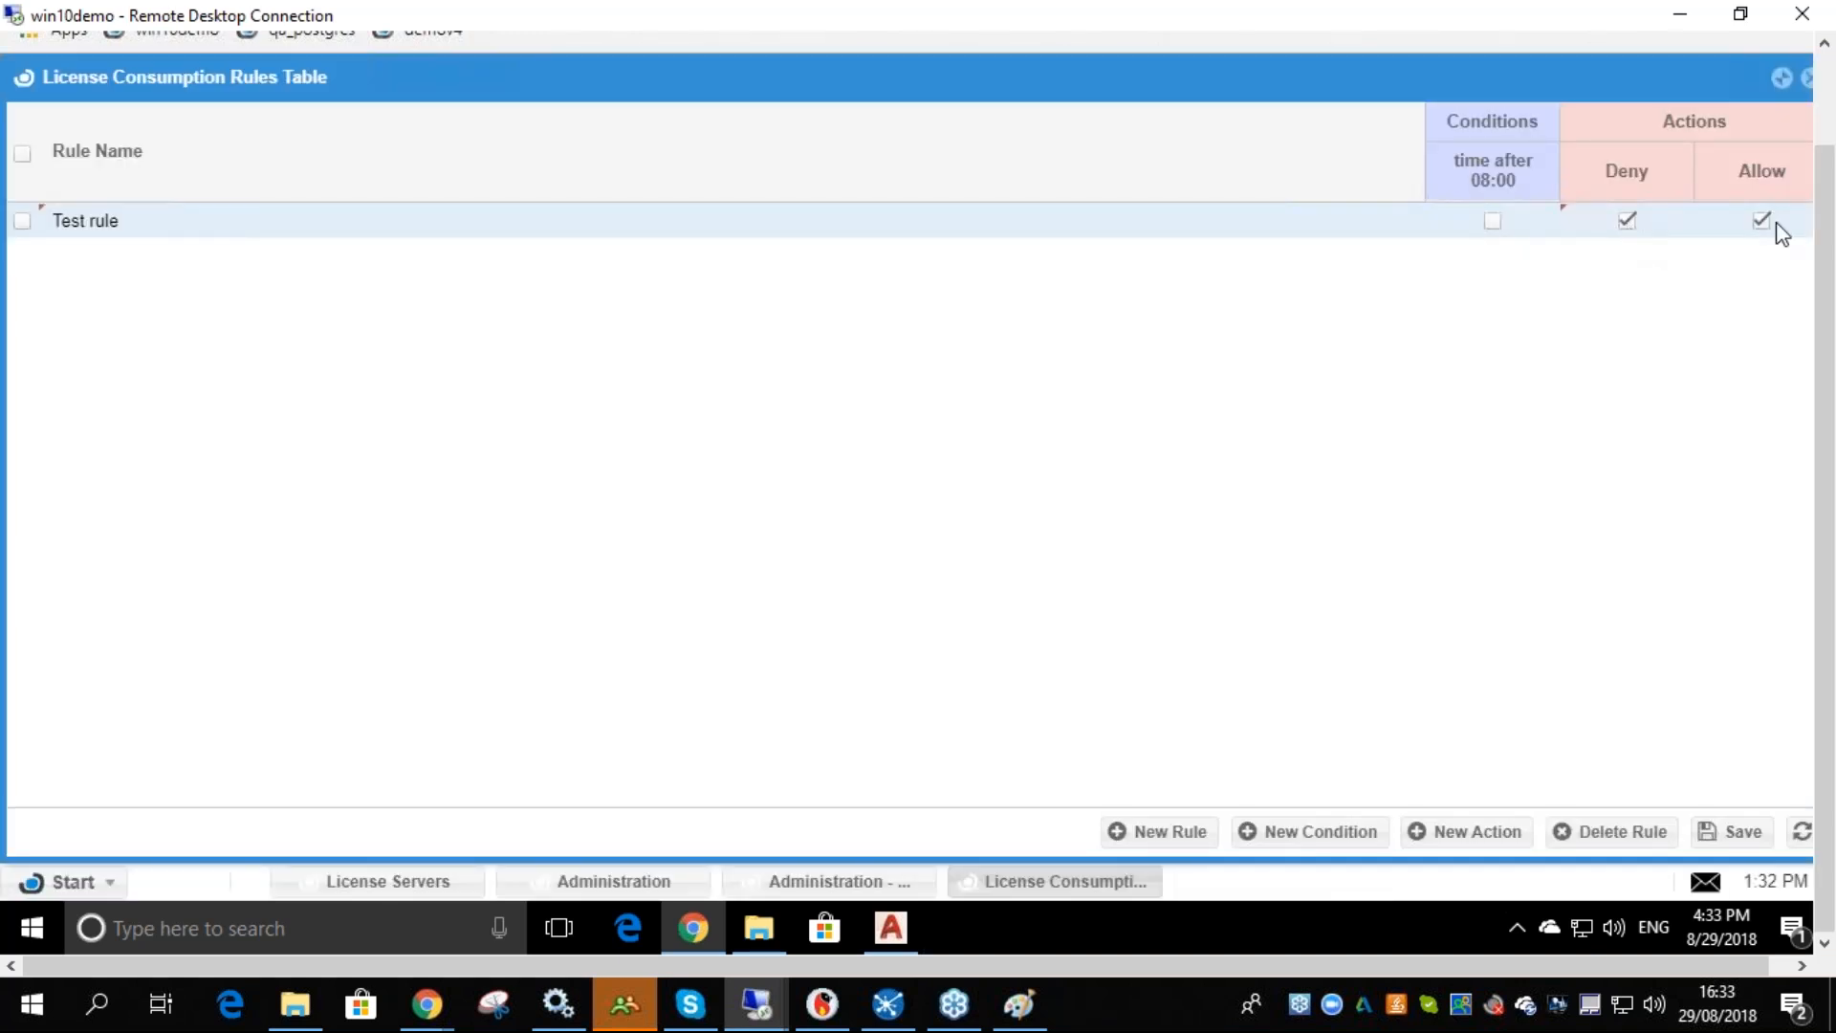
left_click(1733, 831)
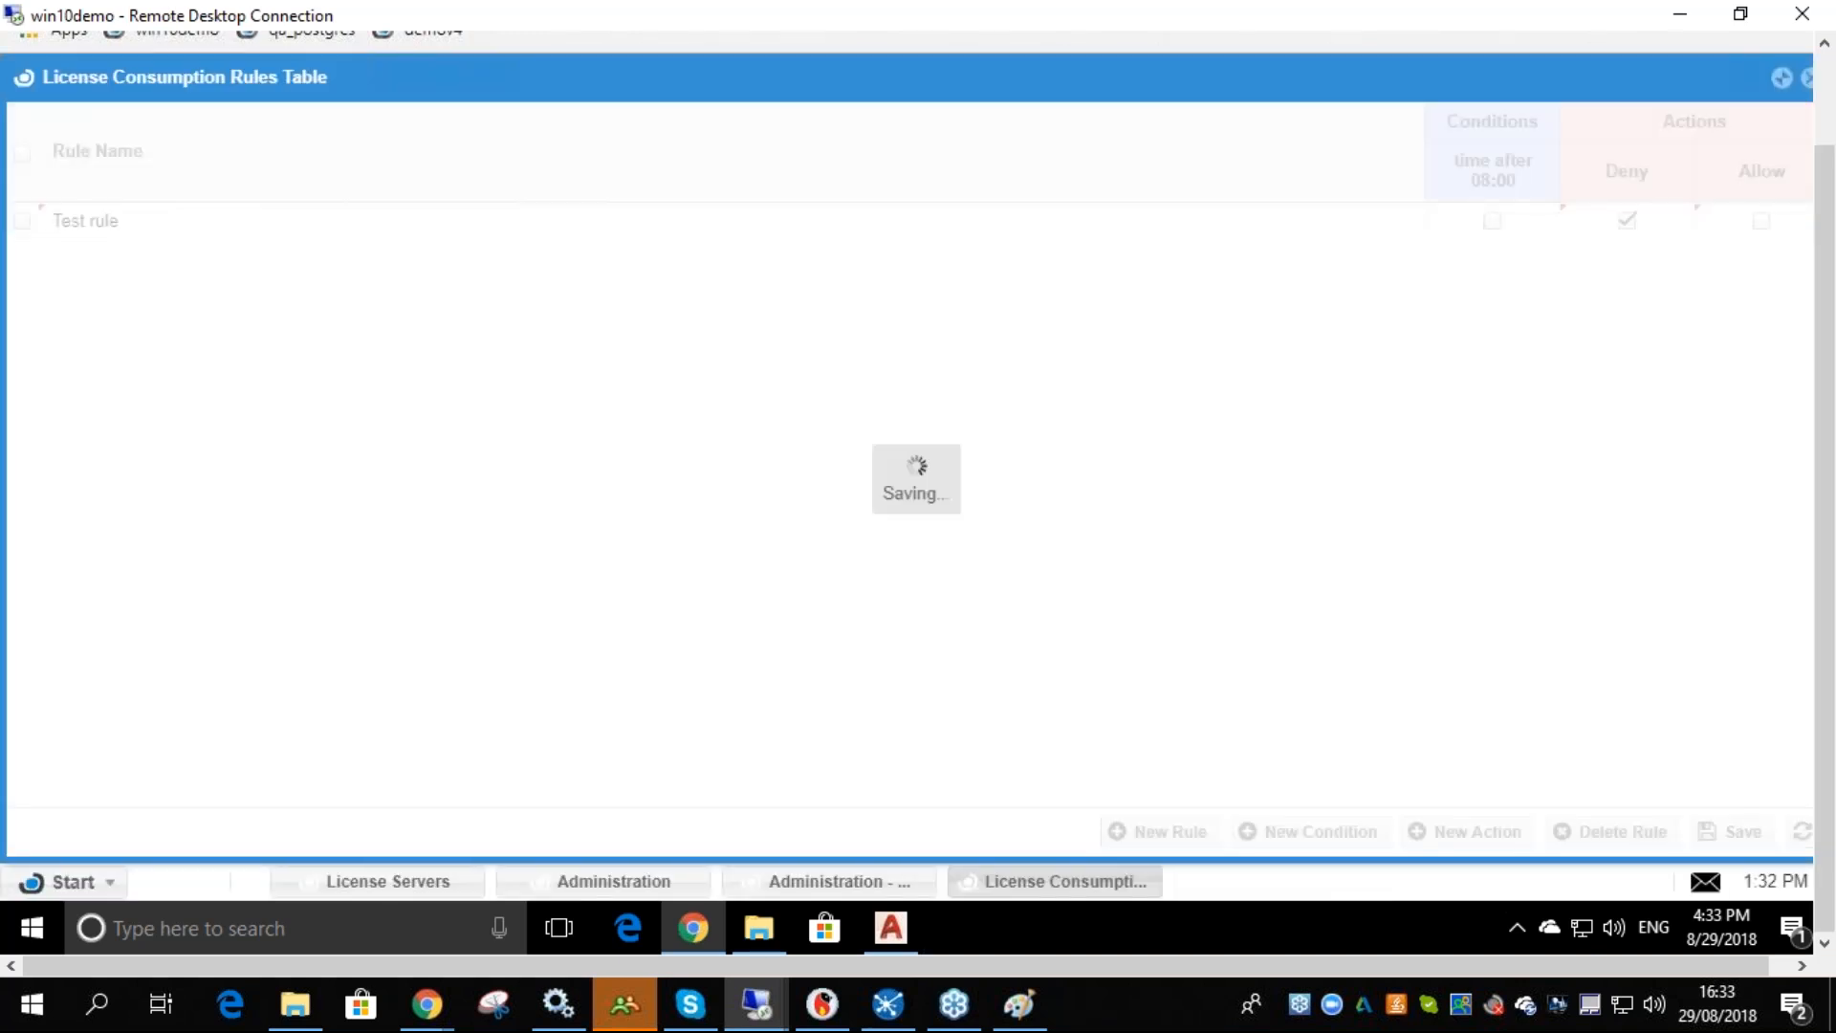
left_click(1493, 220)
left_click(1730, 832)
left_click(905, 921)
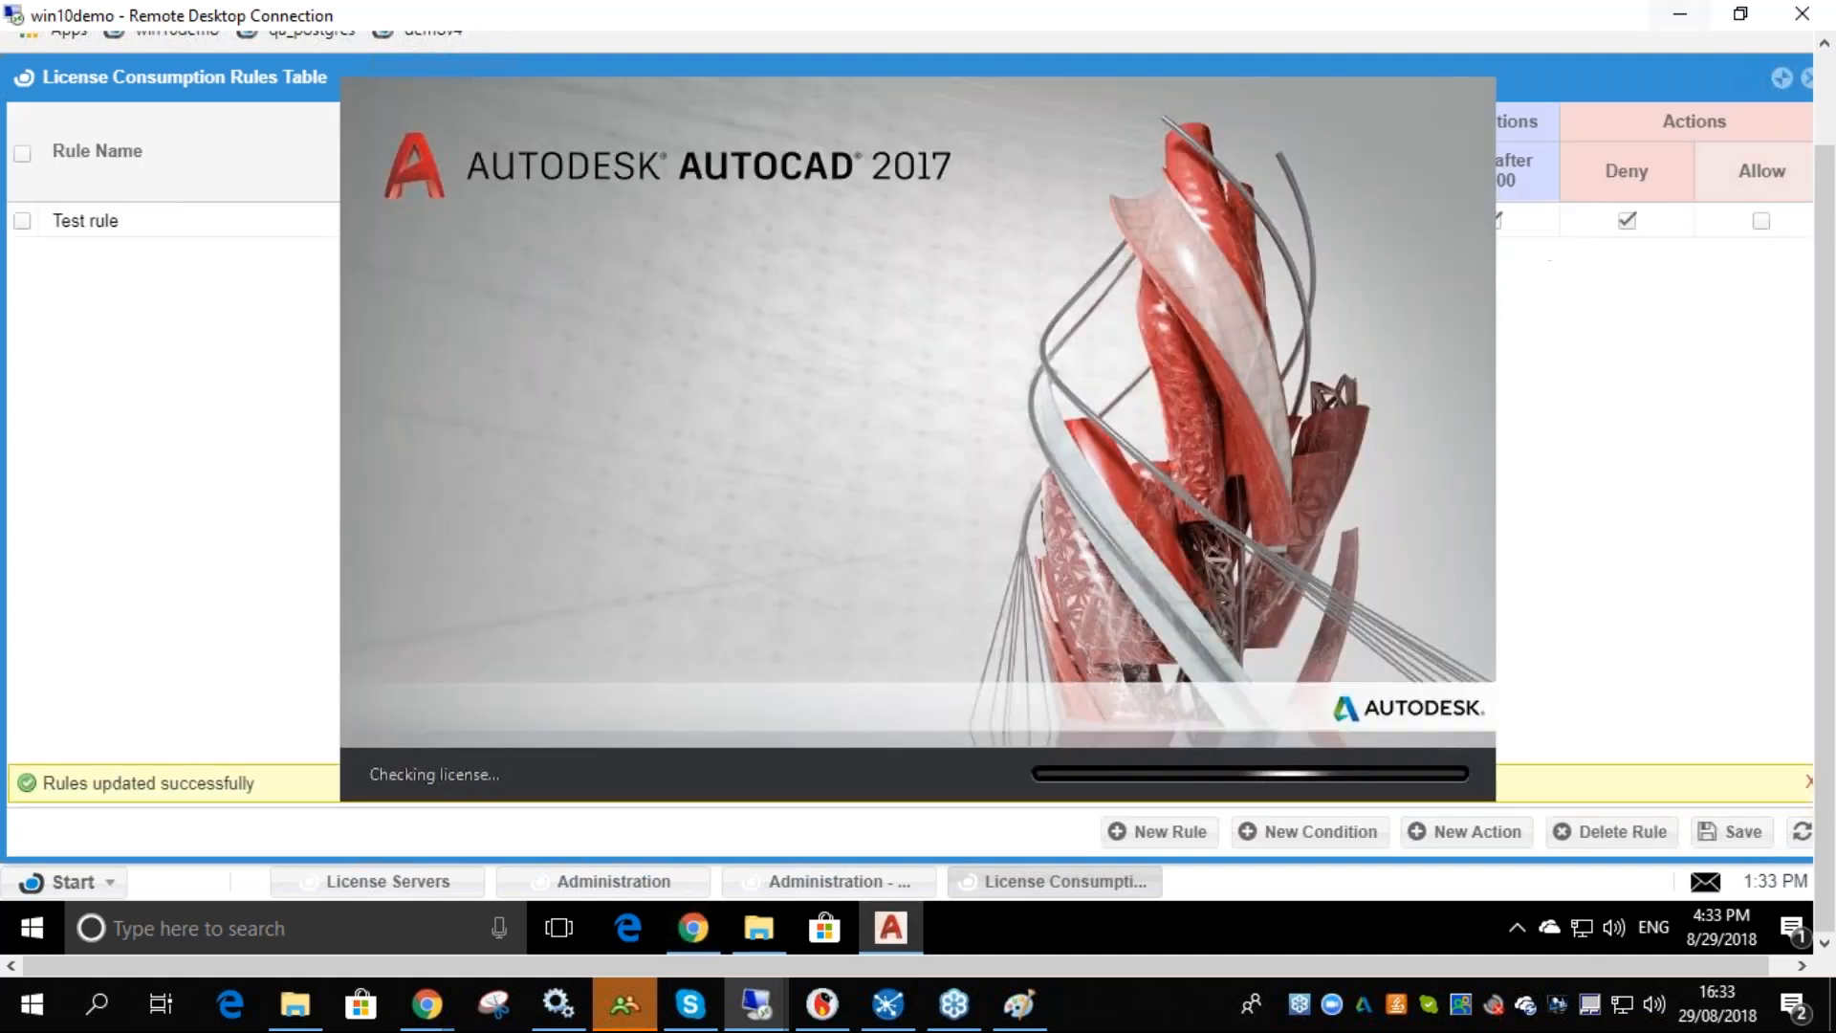
- Minimize the browser on win10demo and cancel the FlexNet License Finder dialog during AutoCAD startup
left_click_drag(1830, 162, 1828, 67)
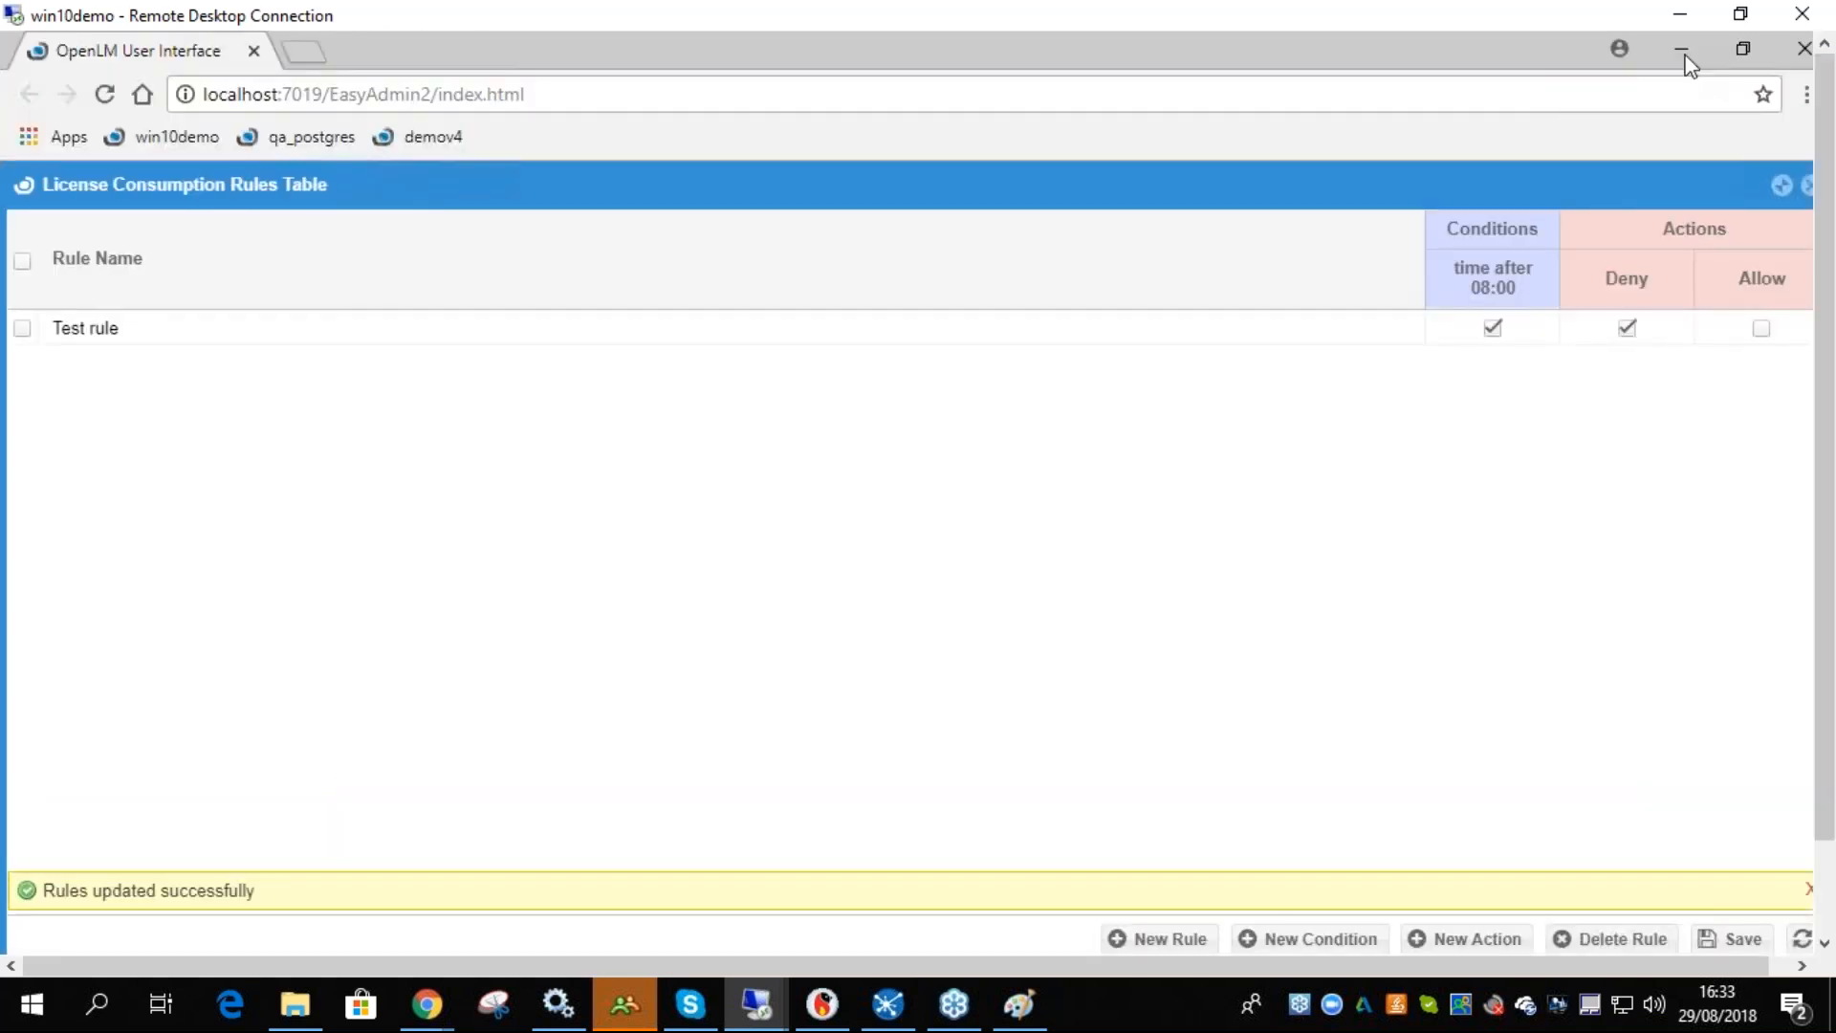
left_click(1686, 53)
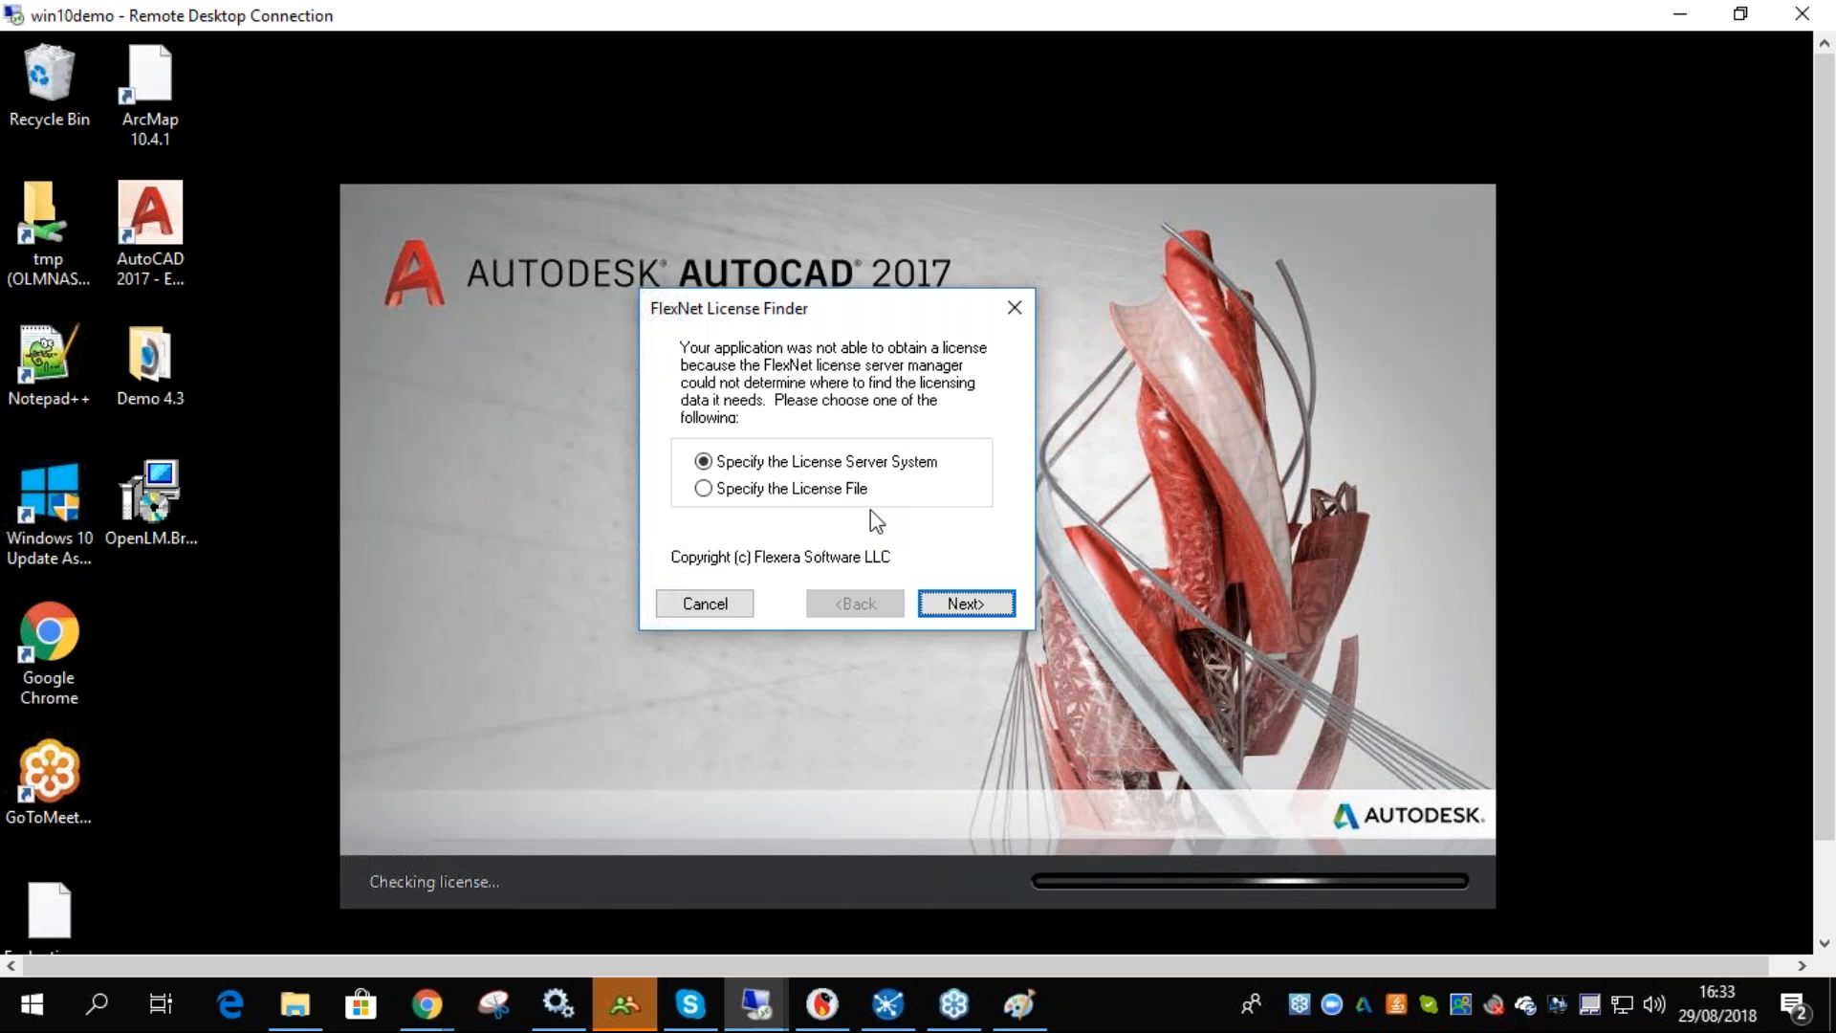
left_click(699, 603)
left_click(736, 604)
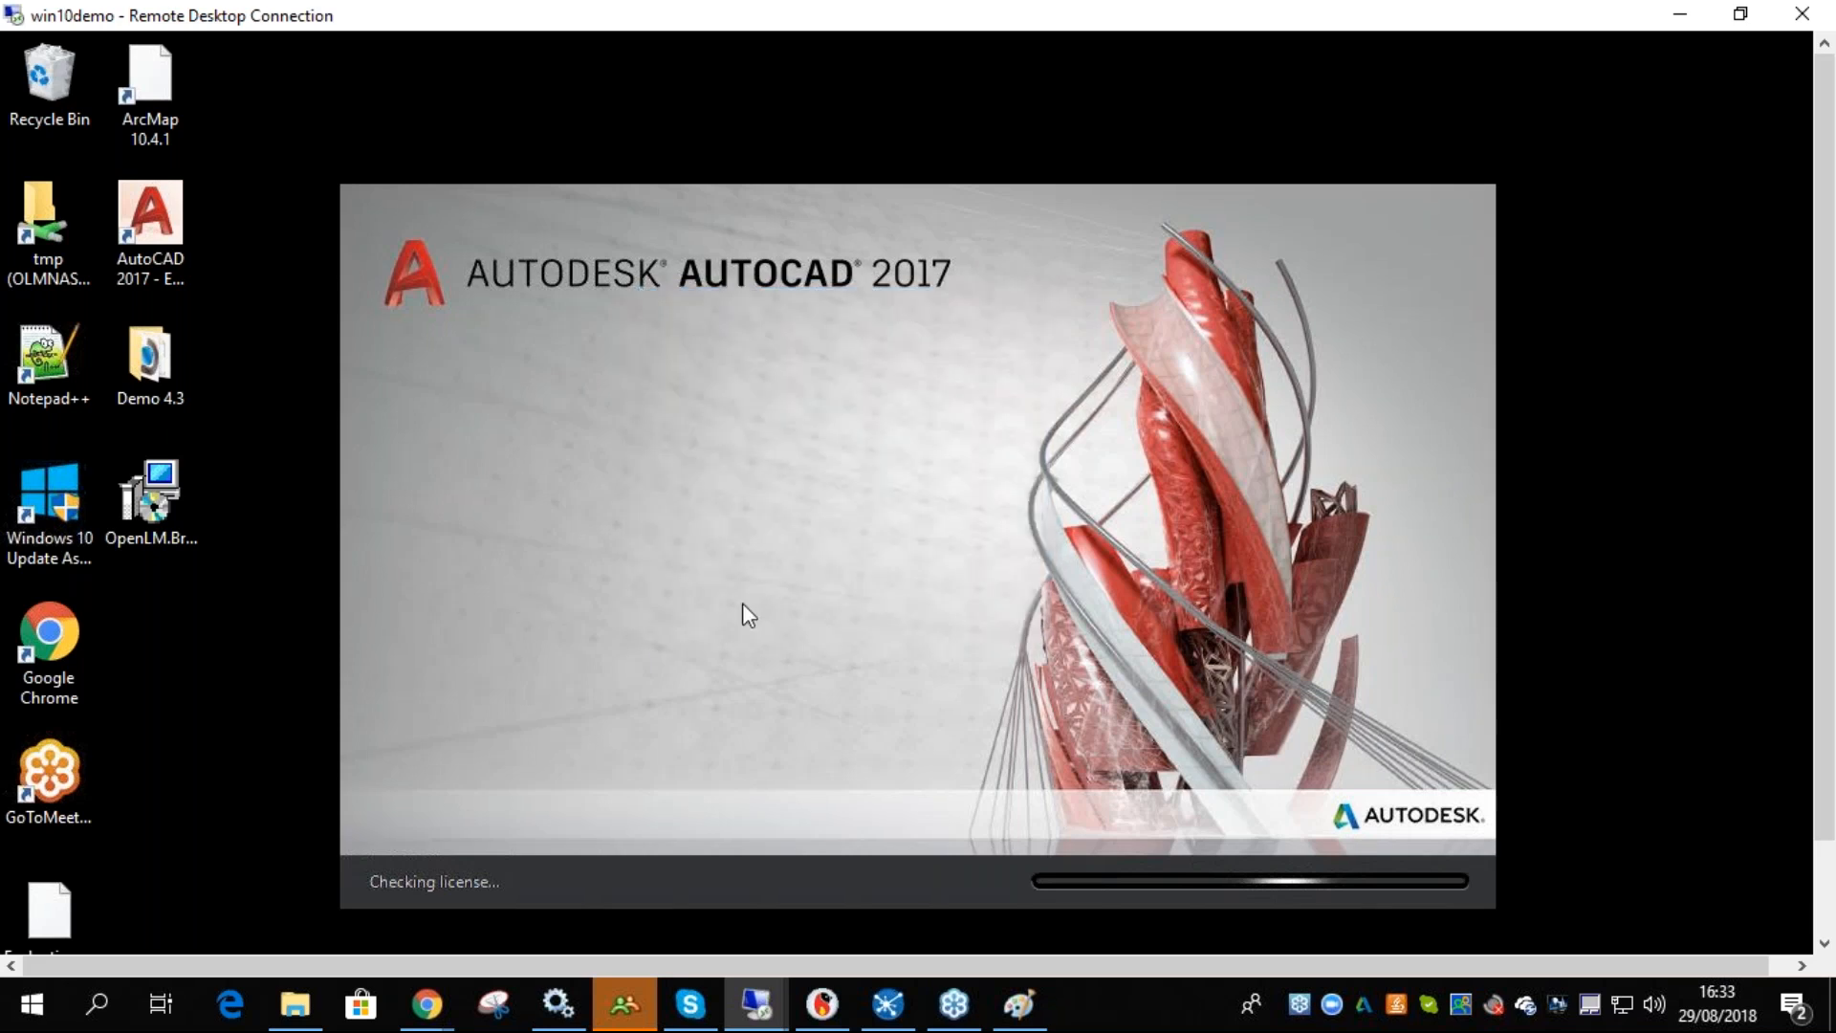
left_click(738, 606)
left_click_drag(1824, 489, 1807, 591)
left_click(715, 505)
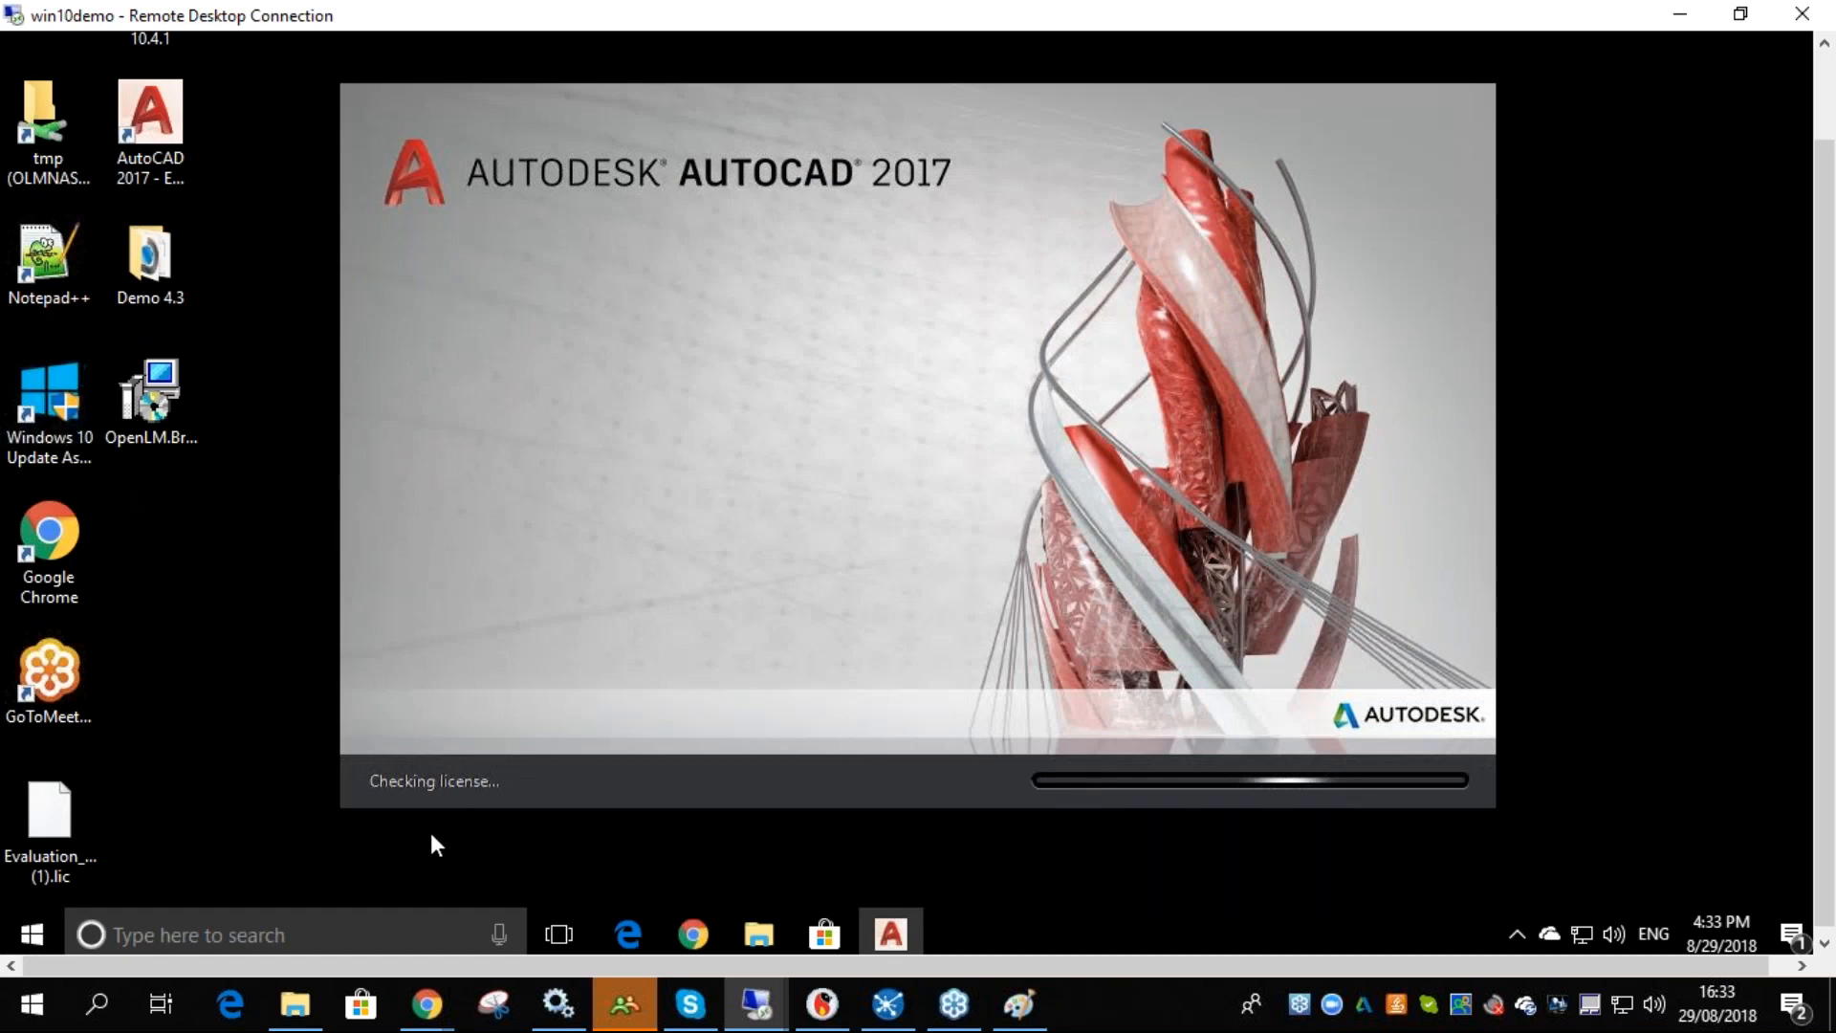
scroll(404, 161, "up", 3)
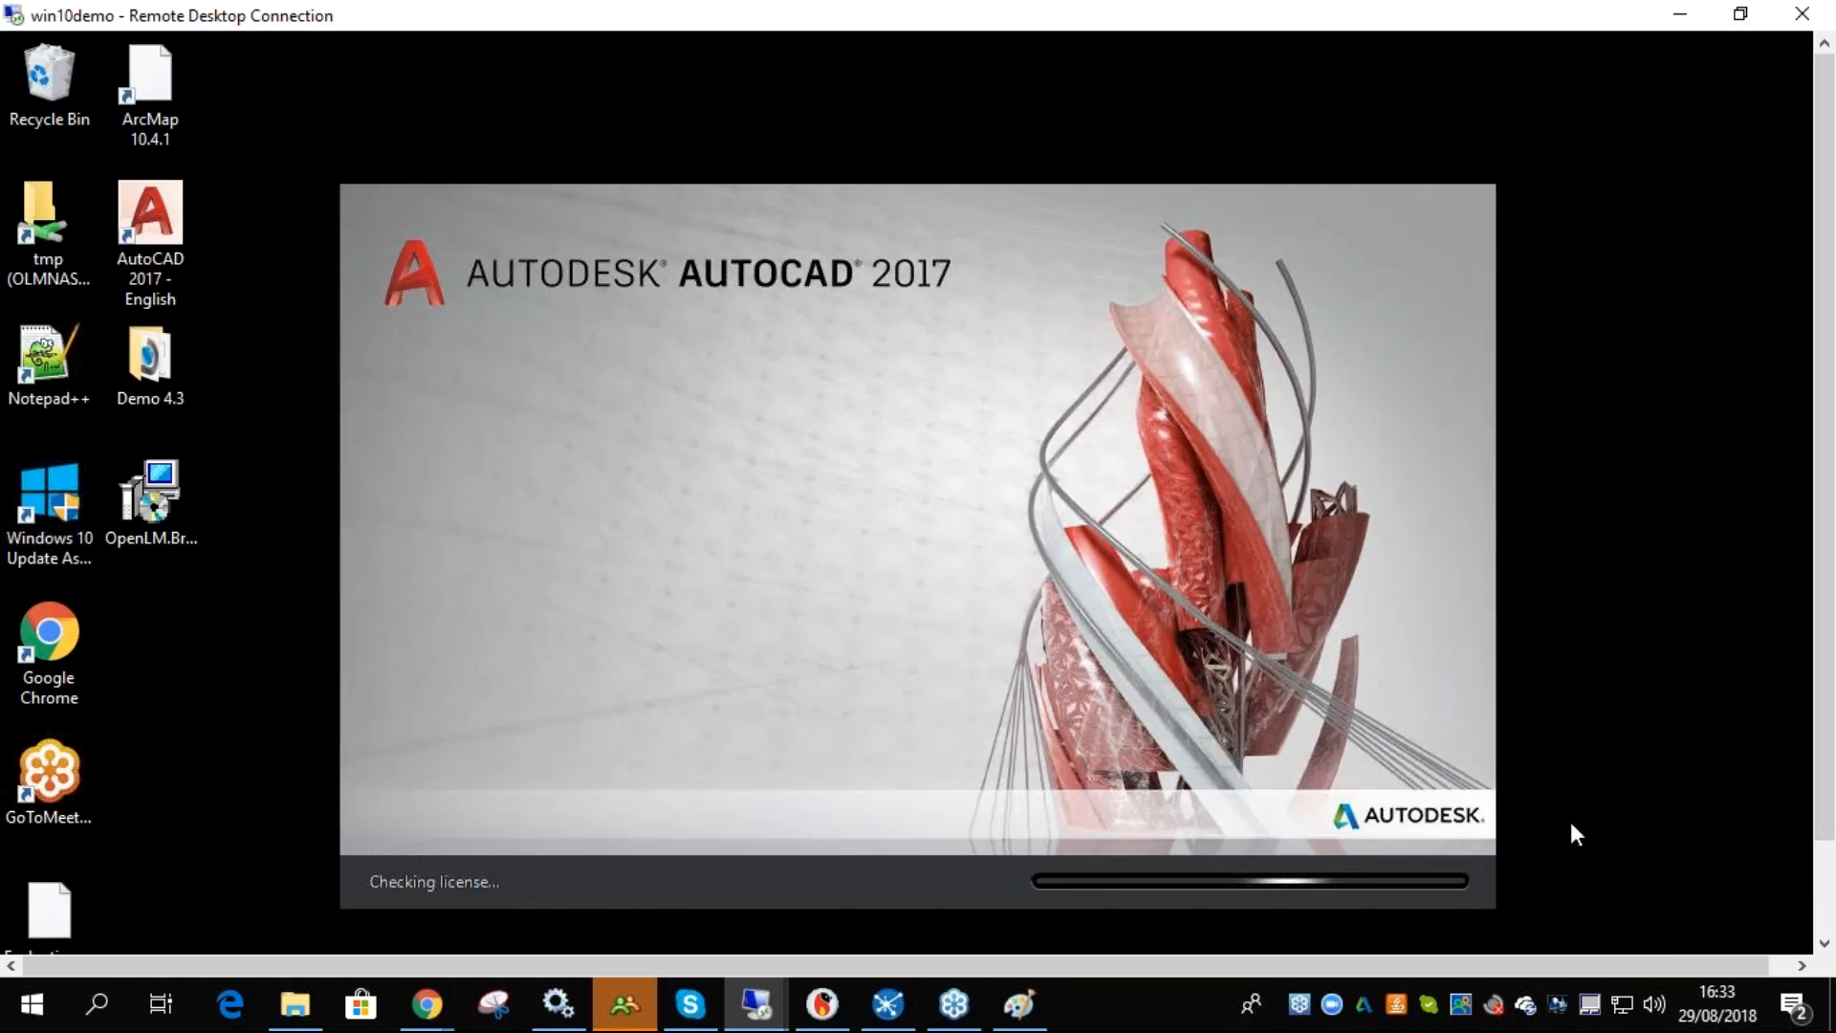
- Switch to Paint and circle the A, Am, B, S, U and crossed-out nodes in the sketched diagram
left_click(1019, 1009)
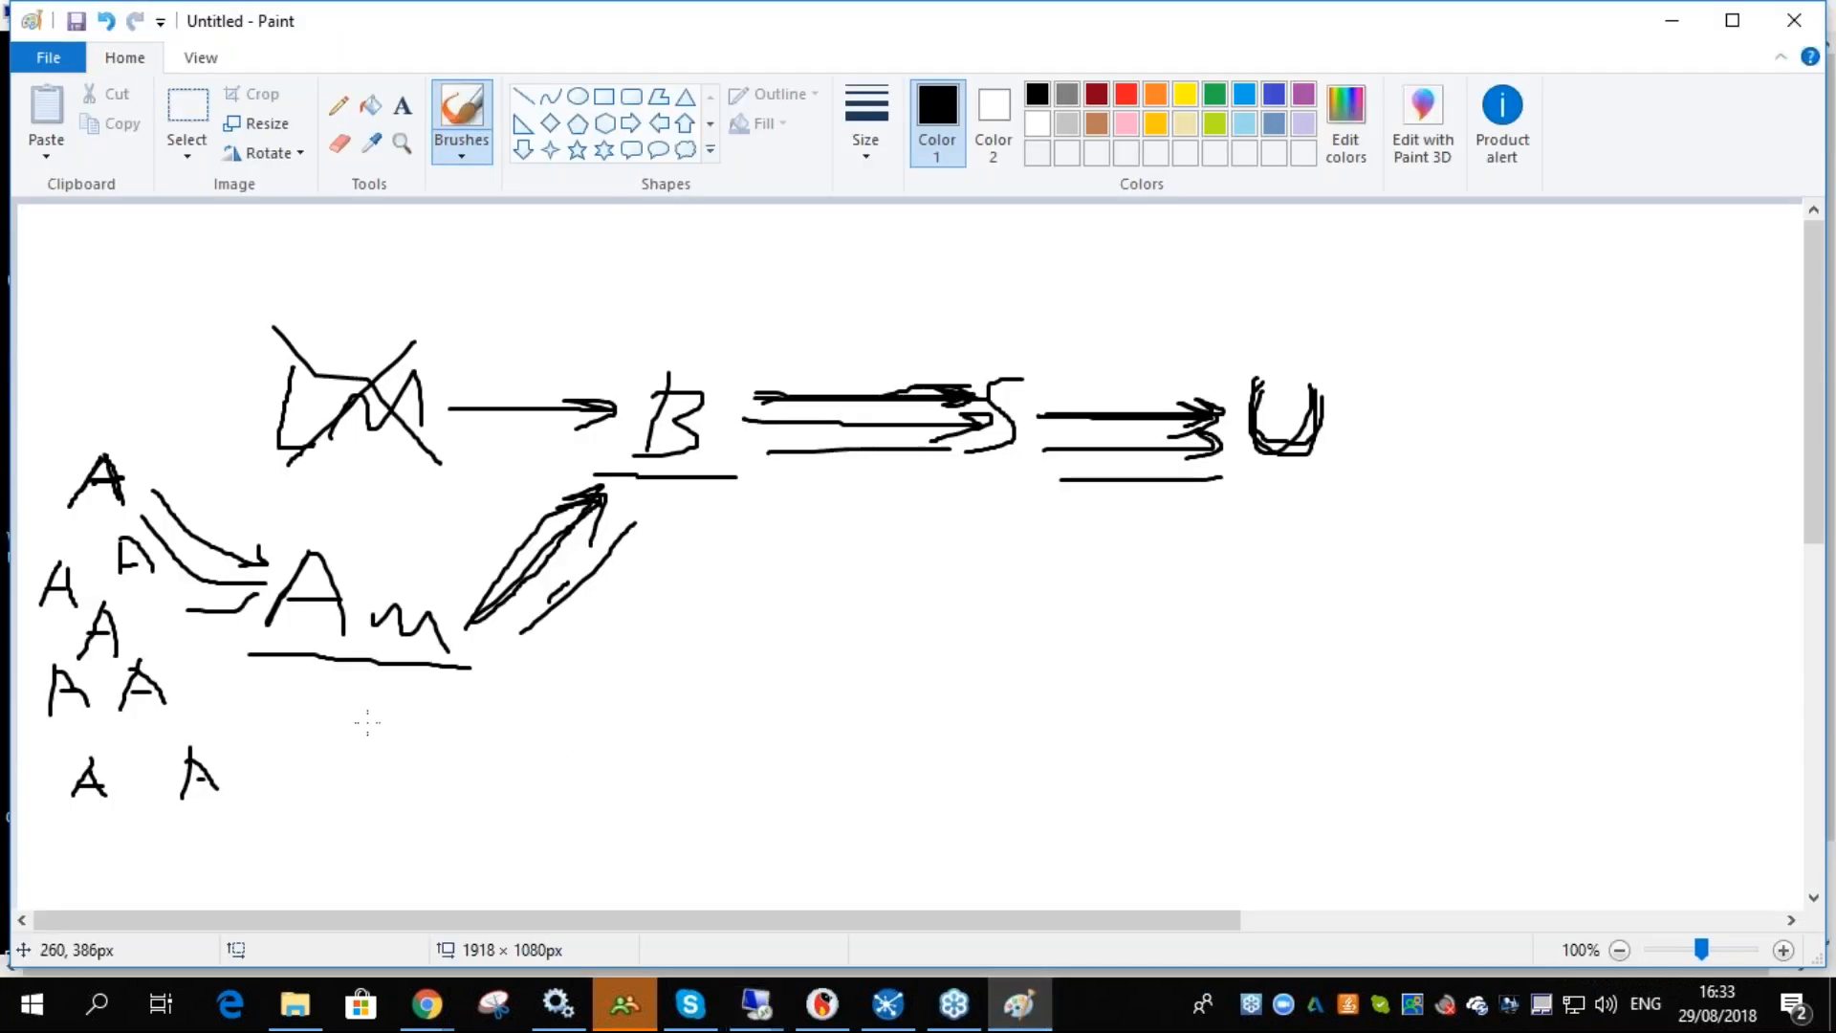
mouse_move(120, 438)
left_mouse_down()
mouse_move(139, 516)
mouse_move(96, 438)
left_mouse_up()
mouse_move(309, 524)
left_mouse_down()
mouse_move(430, 690)
mouse_move(290, 512)
left_mouse_up()
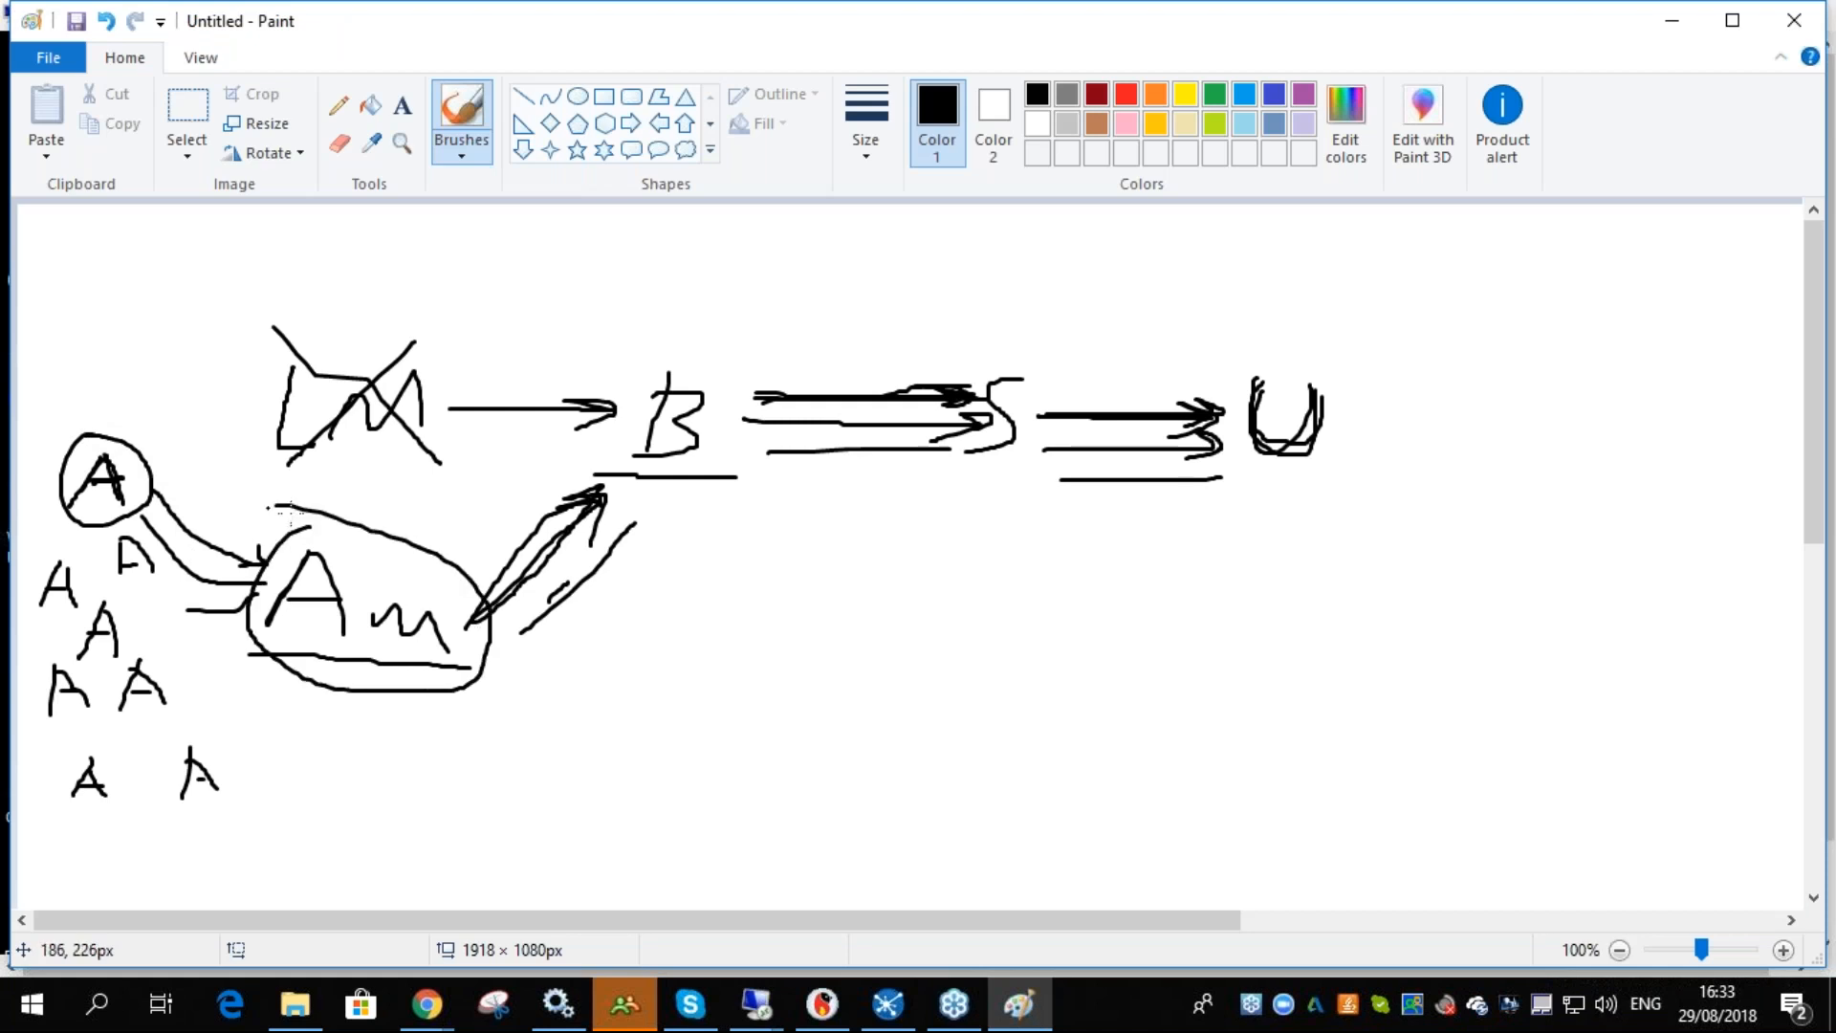
mouse_move(660, 374)
left_mouse_down()
mouse_move(635, 476)
mouse_move(681, 348)
left_mouse_up()
mouse_move(1013, 350)
left_mouse_down()
mouse_move(933, 399)
mouse_move(1016, 356)
left_mouse_up()
mouse_move(1287, 346)
left_mouse_down()
mouse_move(1278, 512)
mouse_move(1386, 398)
mouse_move(1281, 320)
left_mouse_up()
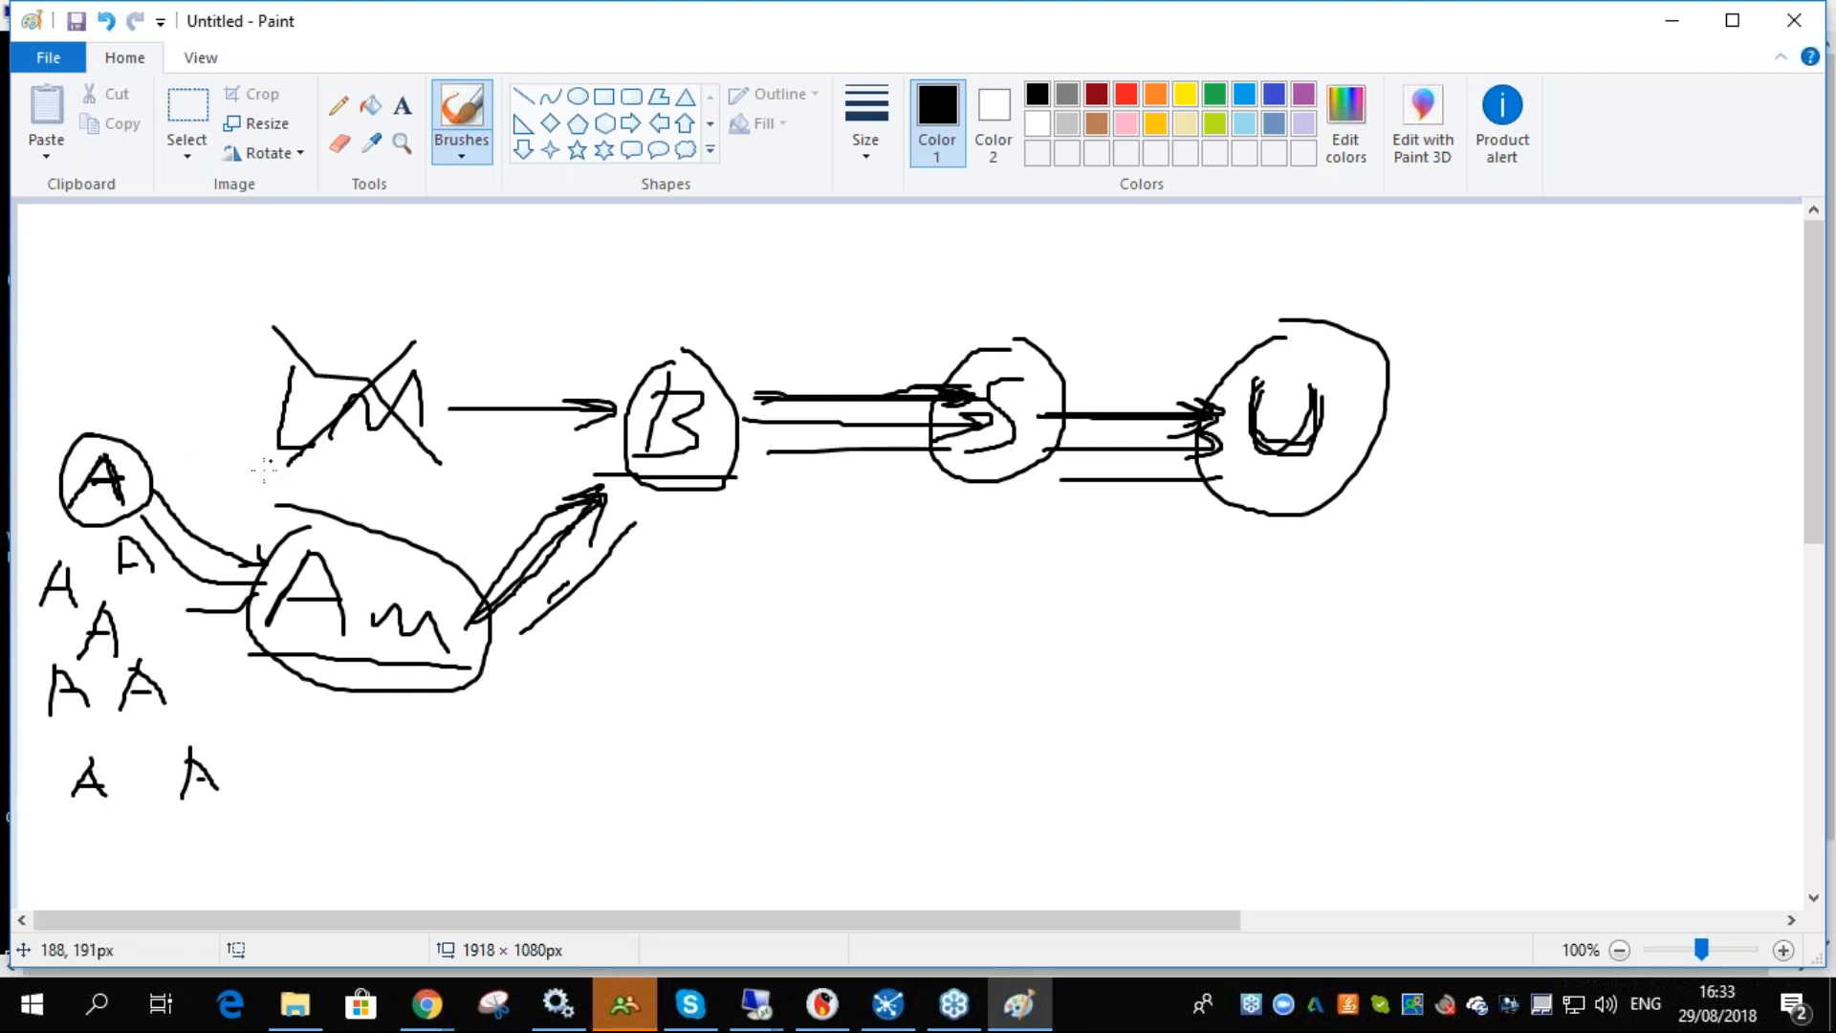
mouse_move(69, 472)
left_mouse_down()
mouse_move(143, 508)
mouse_move(96, 399)
left_mouse_up()
mouse_move(306, 521)
left_mouse_down()
mouse_move(344, 705)
mouse_move(285, 550)
left_mouse_up()
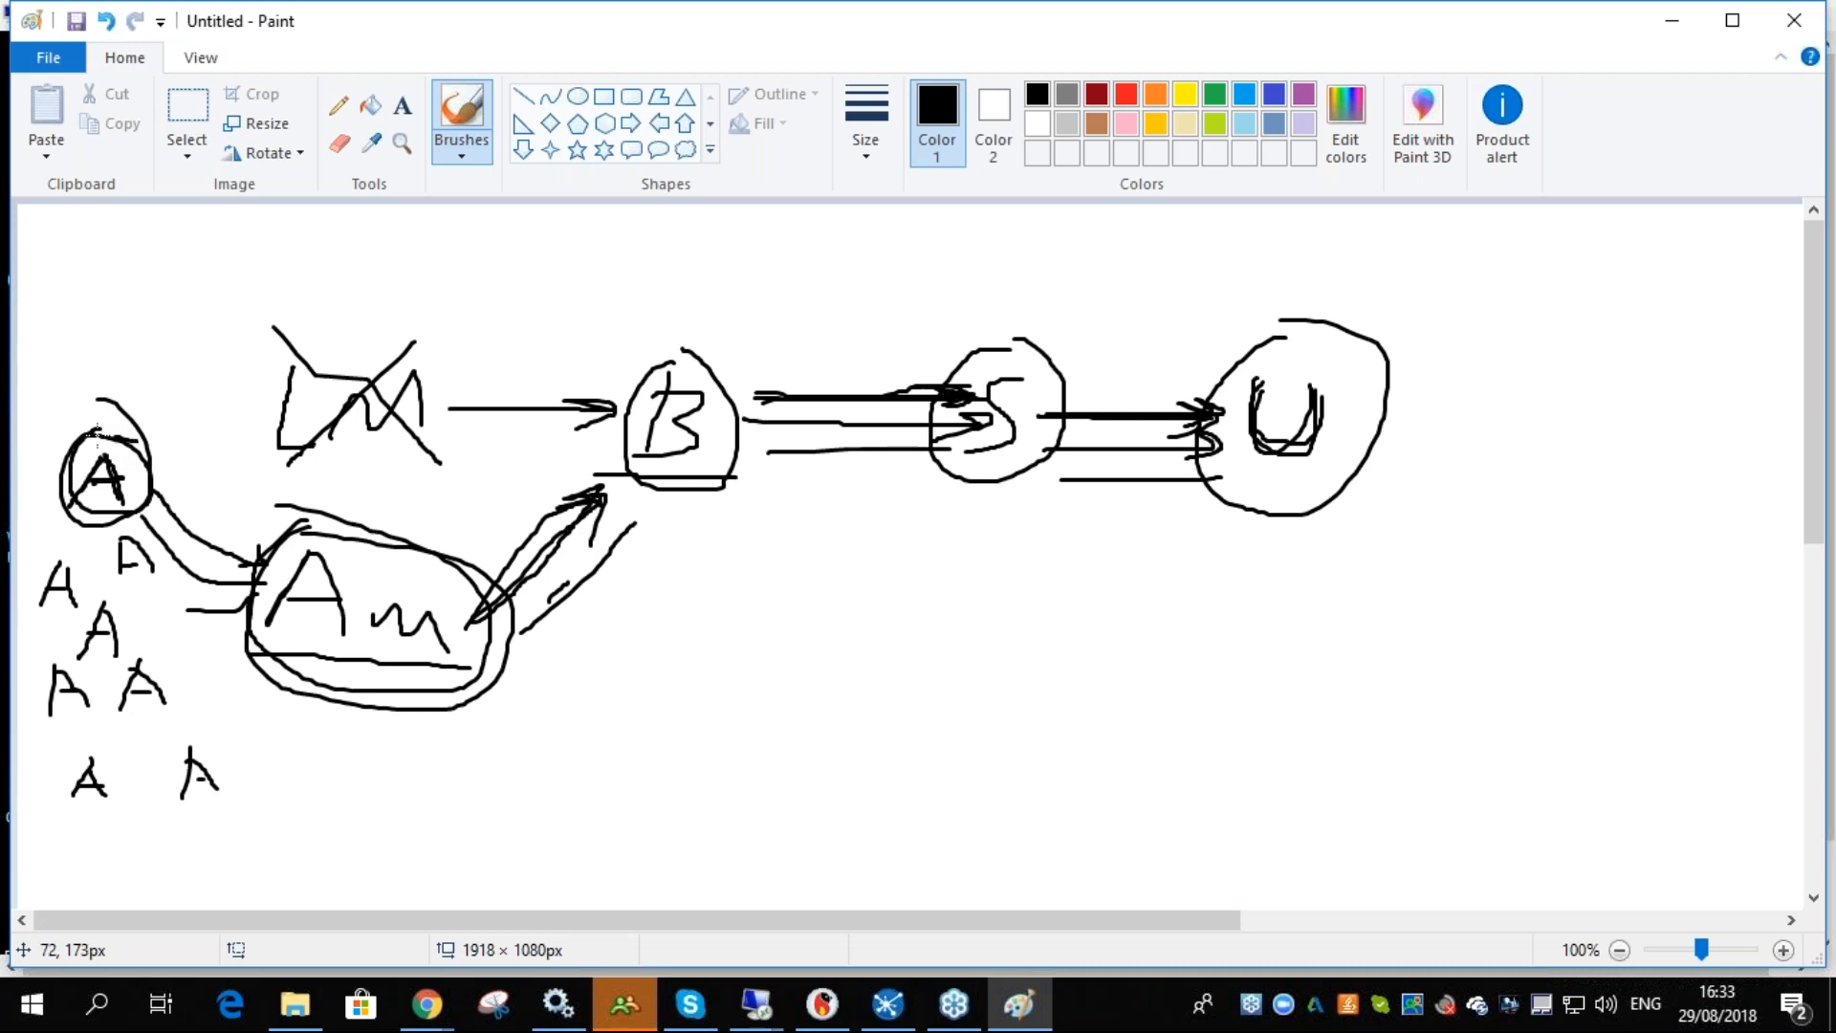
mouse_move(353, 330)
left_mouse_down()
mouse_move(286, 457)
mouse_move(421, 332)
left_mouse_up()
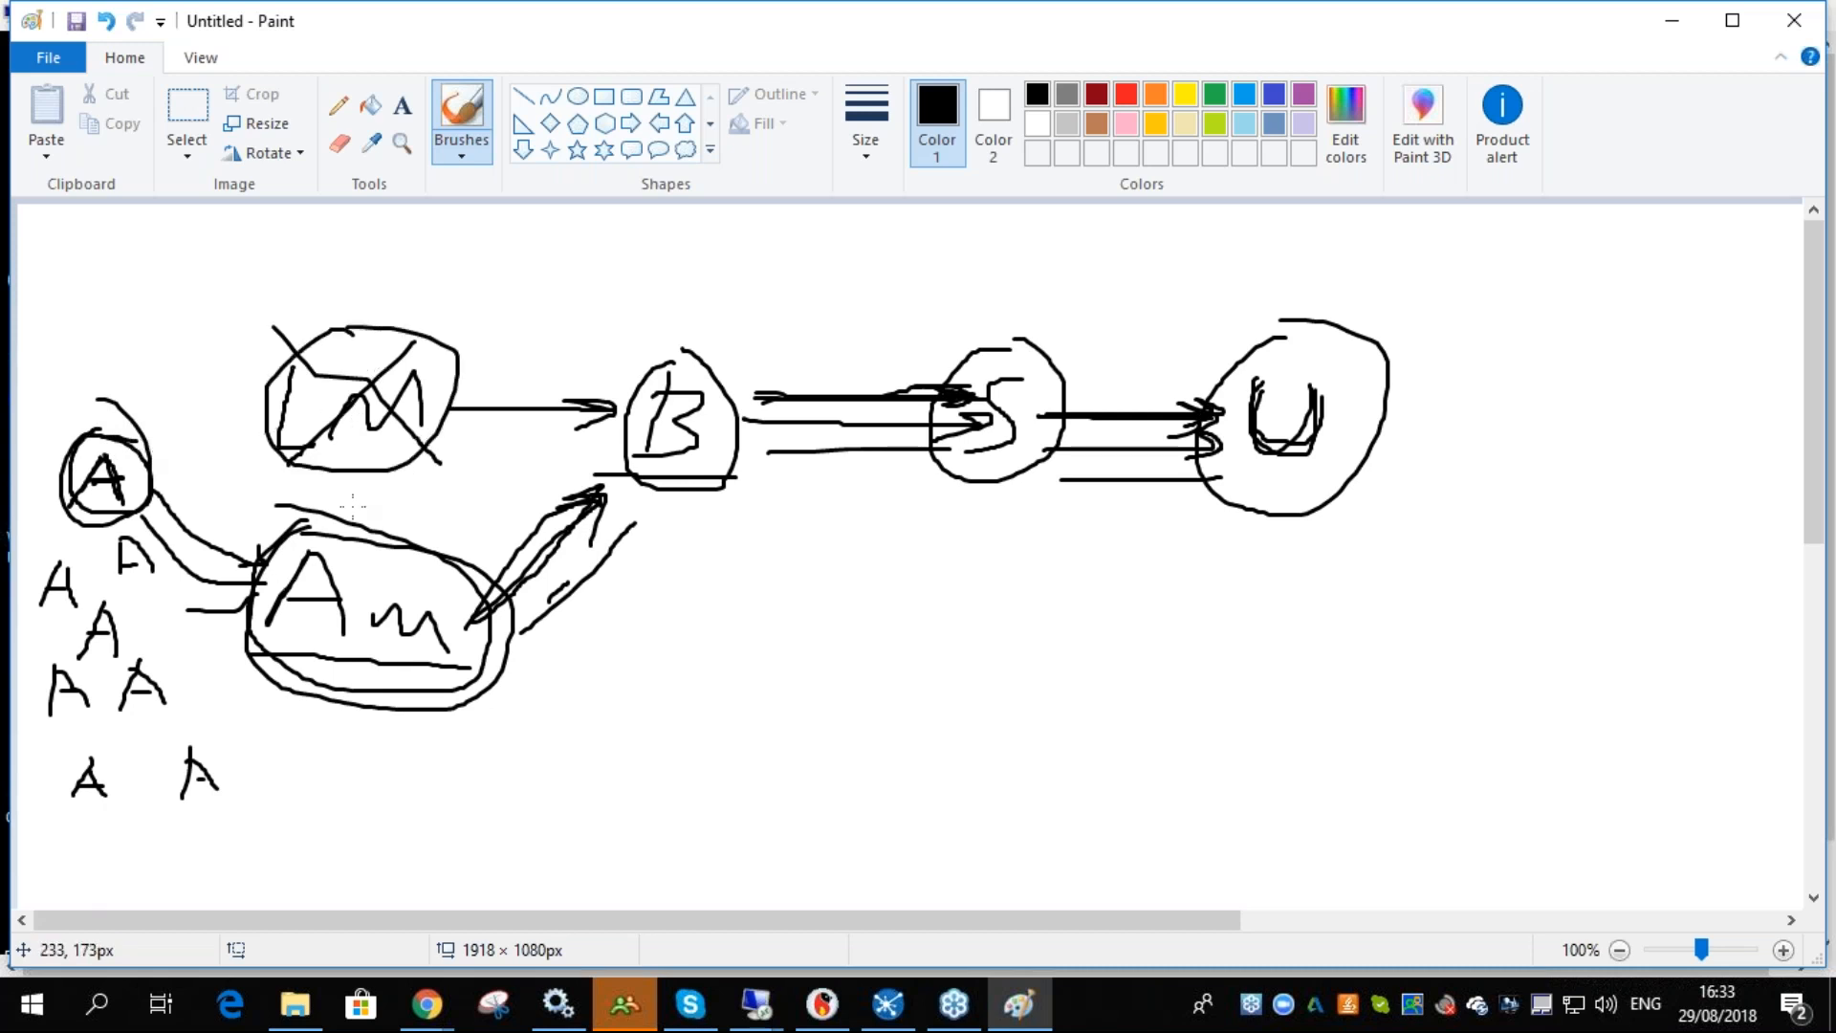
- Return to win10demo, end the AutoCAD Application task in Task Manager and close Task Manager
left_click(421, 1006)
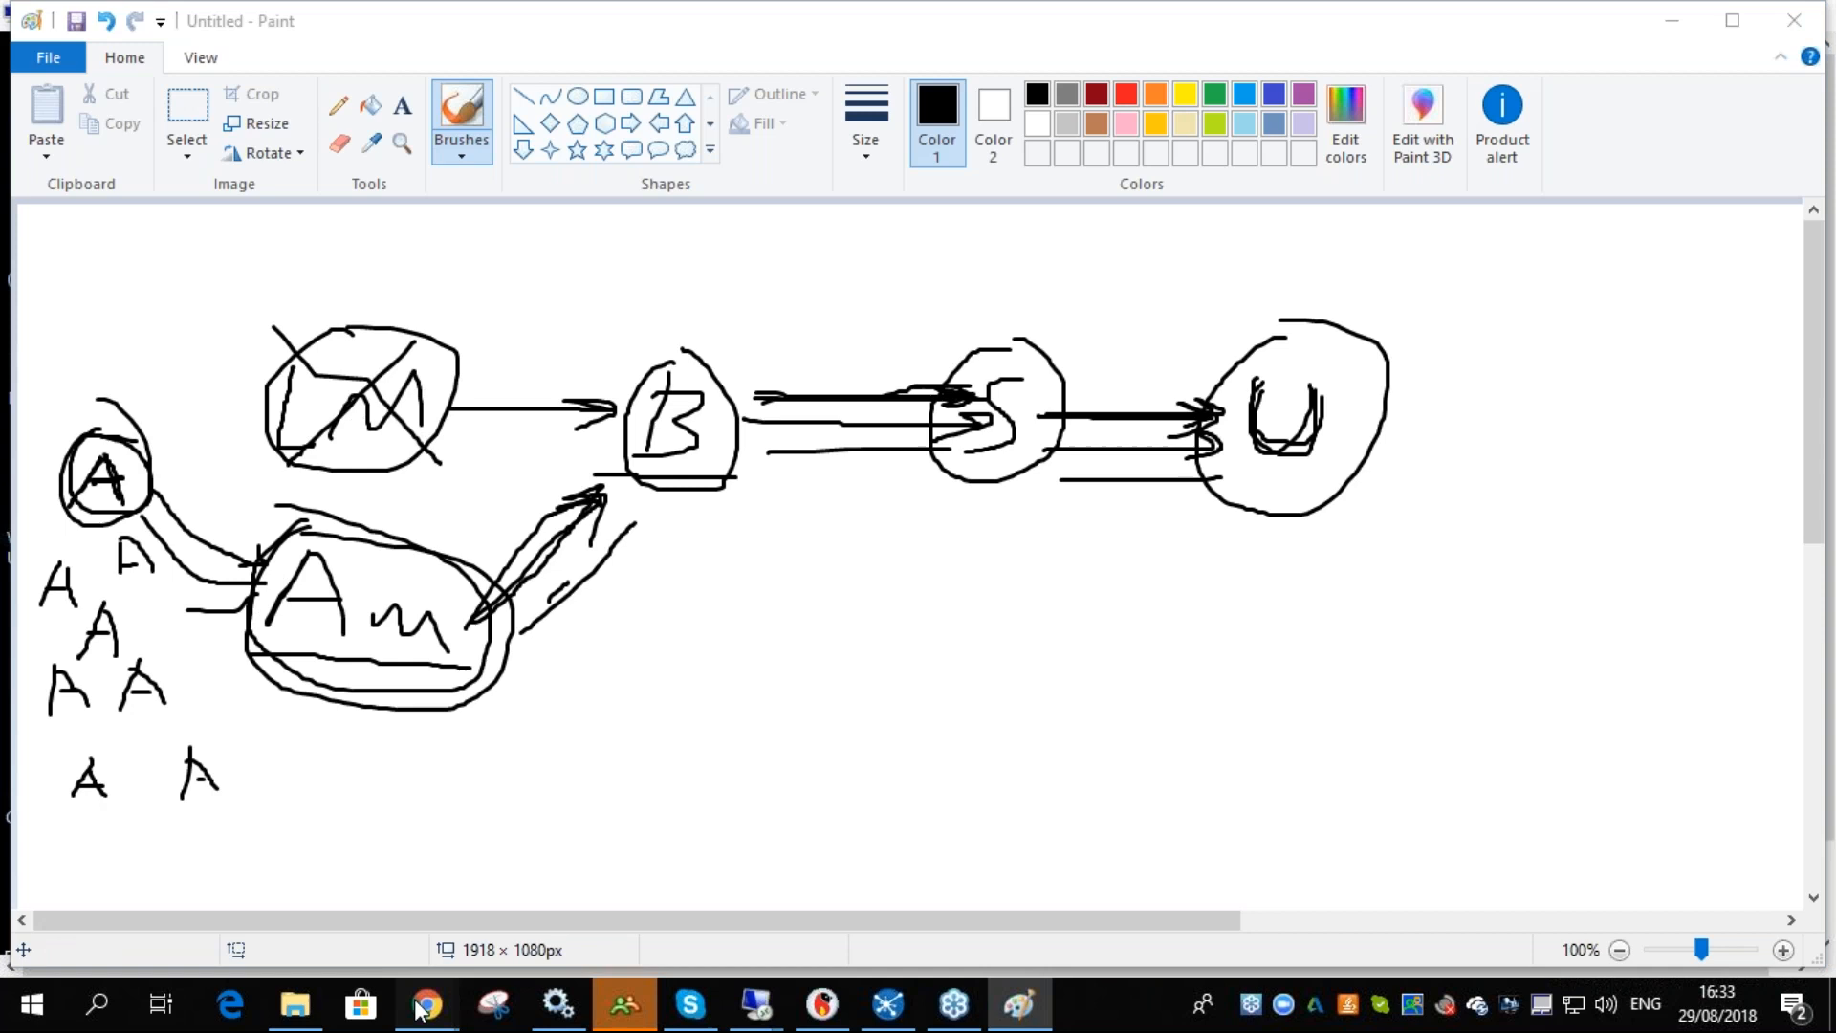
mouse_move(755, 1004)
left_click(475, 881)
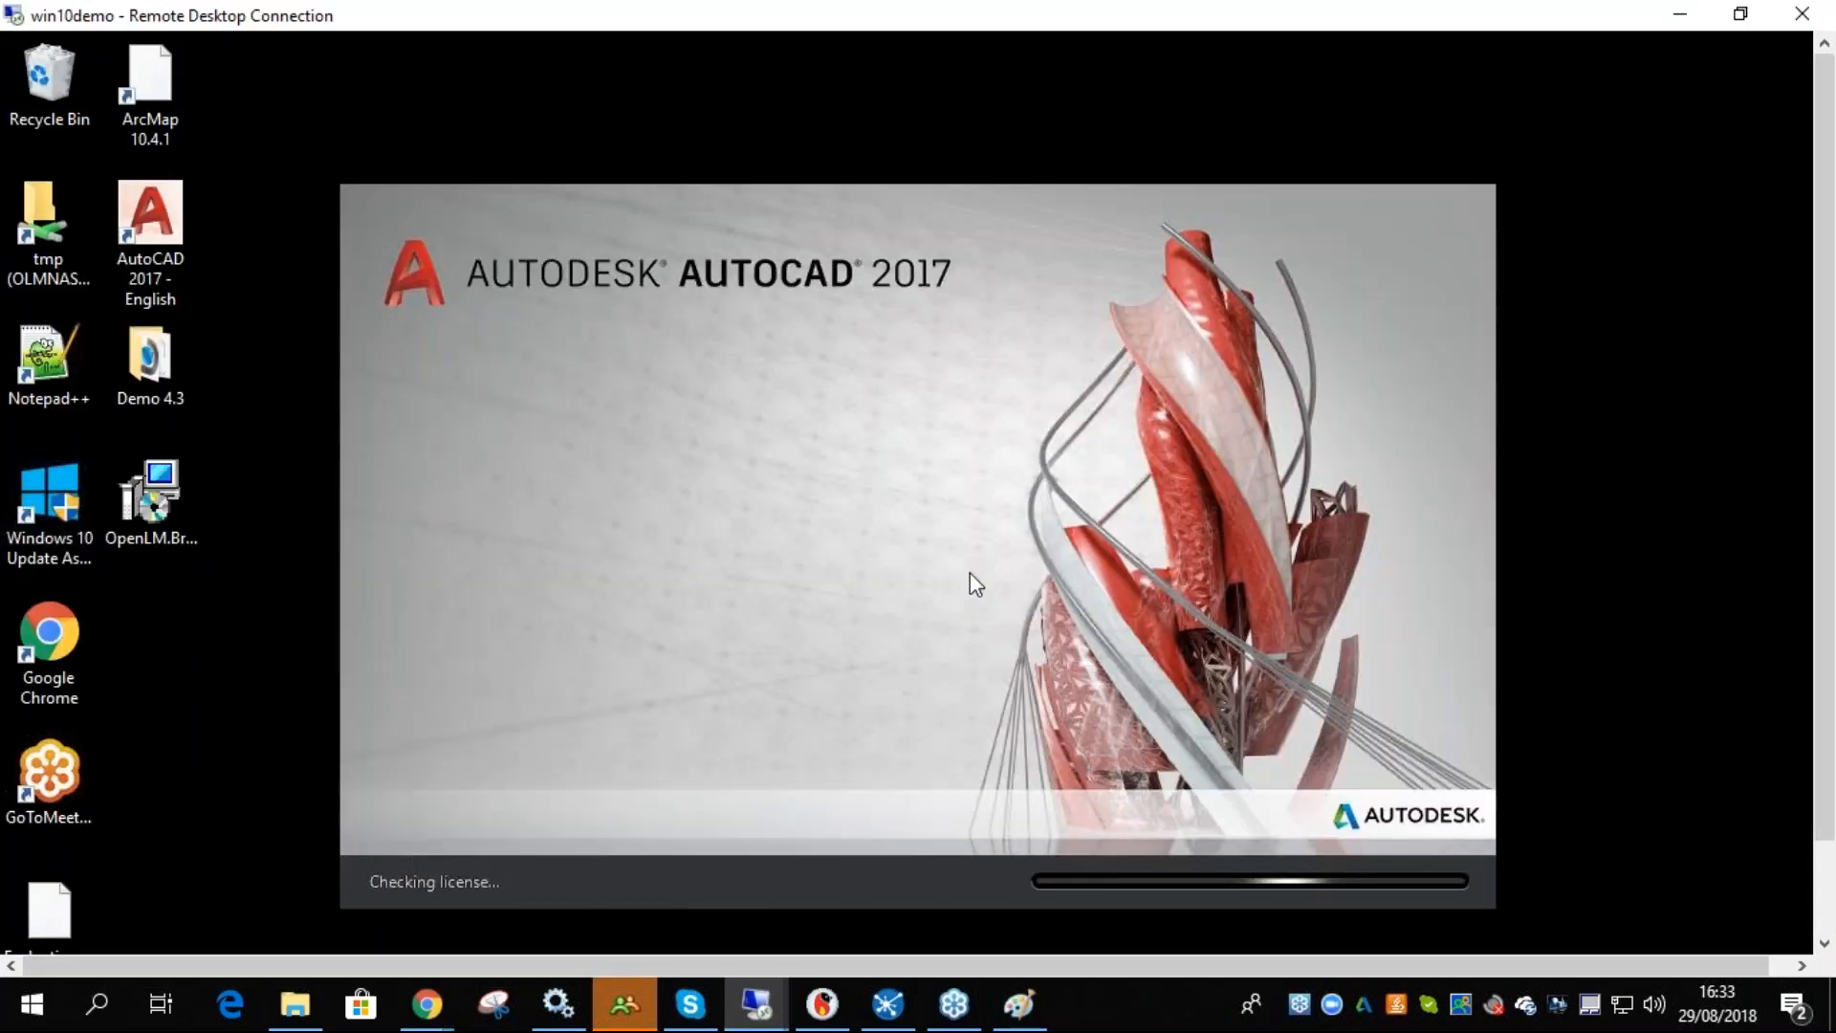
right_click(1312, 925)
left_click(1392, 795)
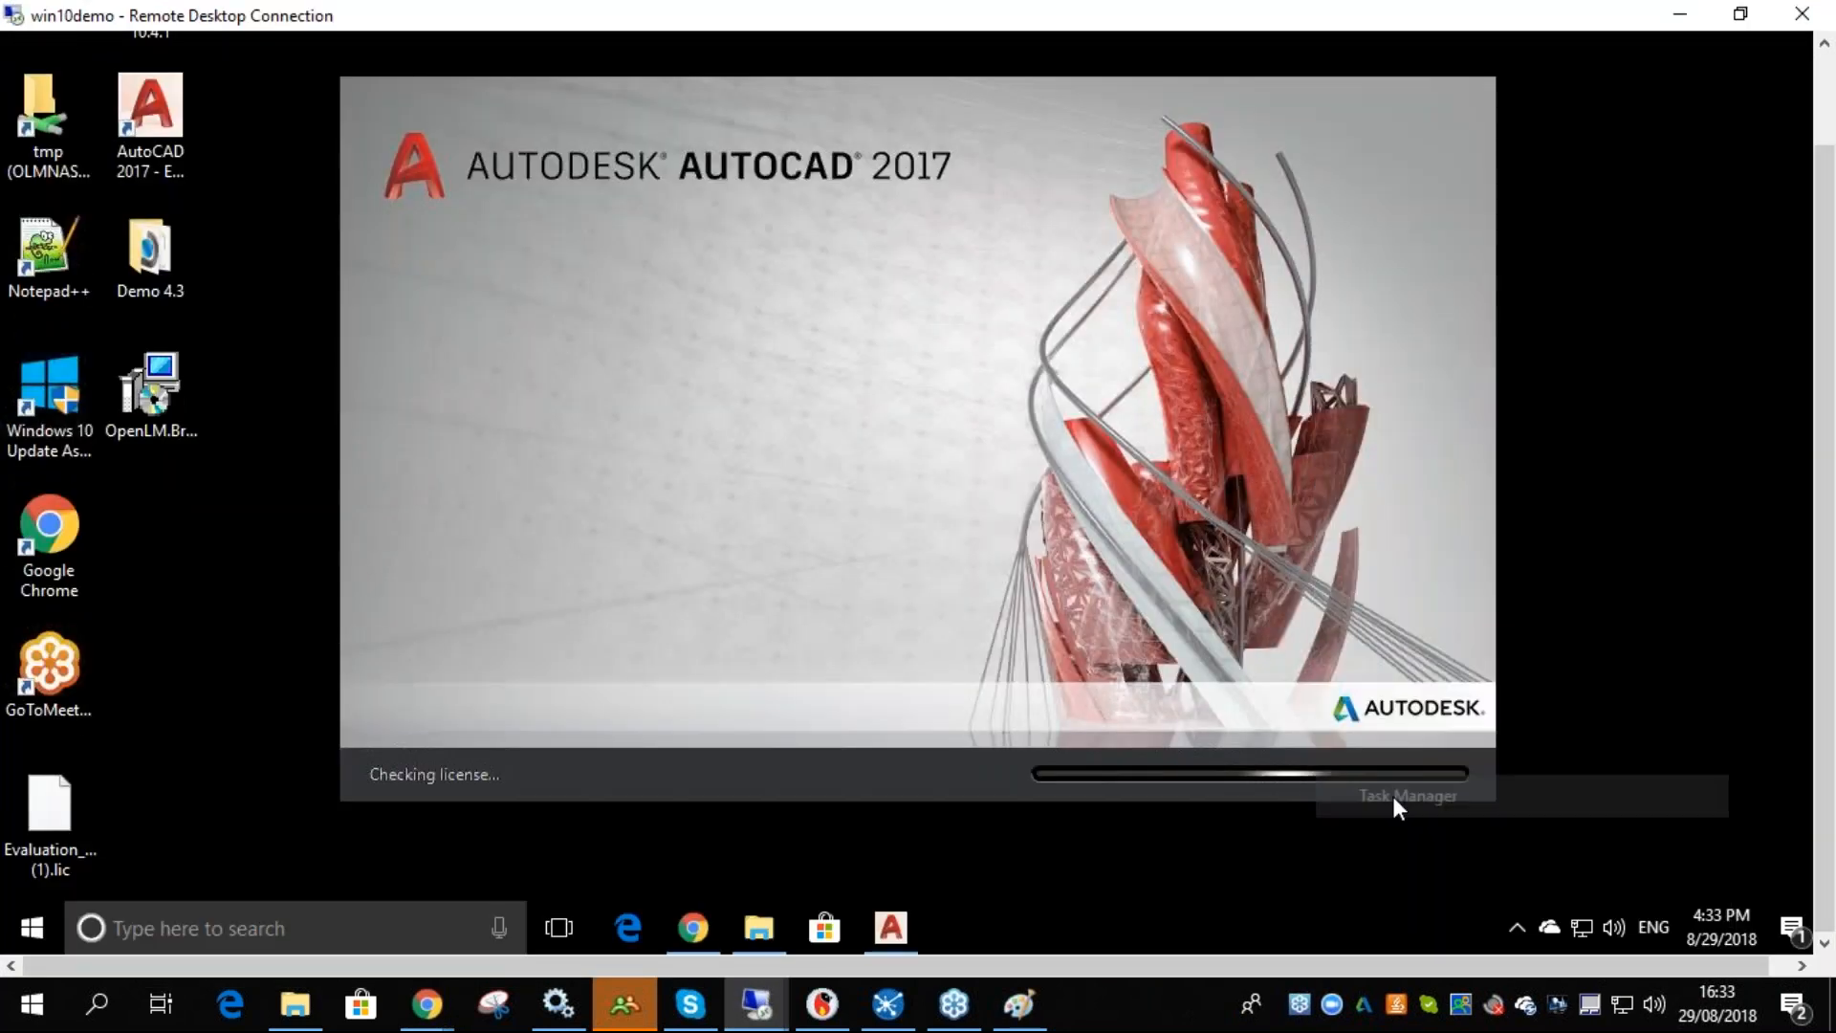
left_click(182, 206)
left_click(867, 719)
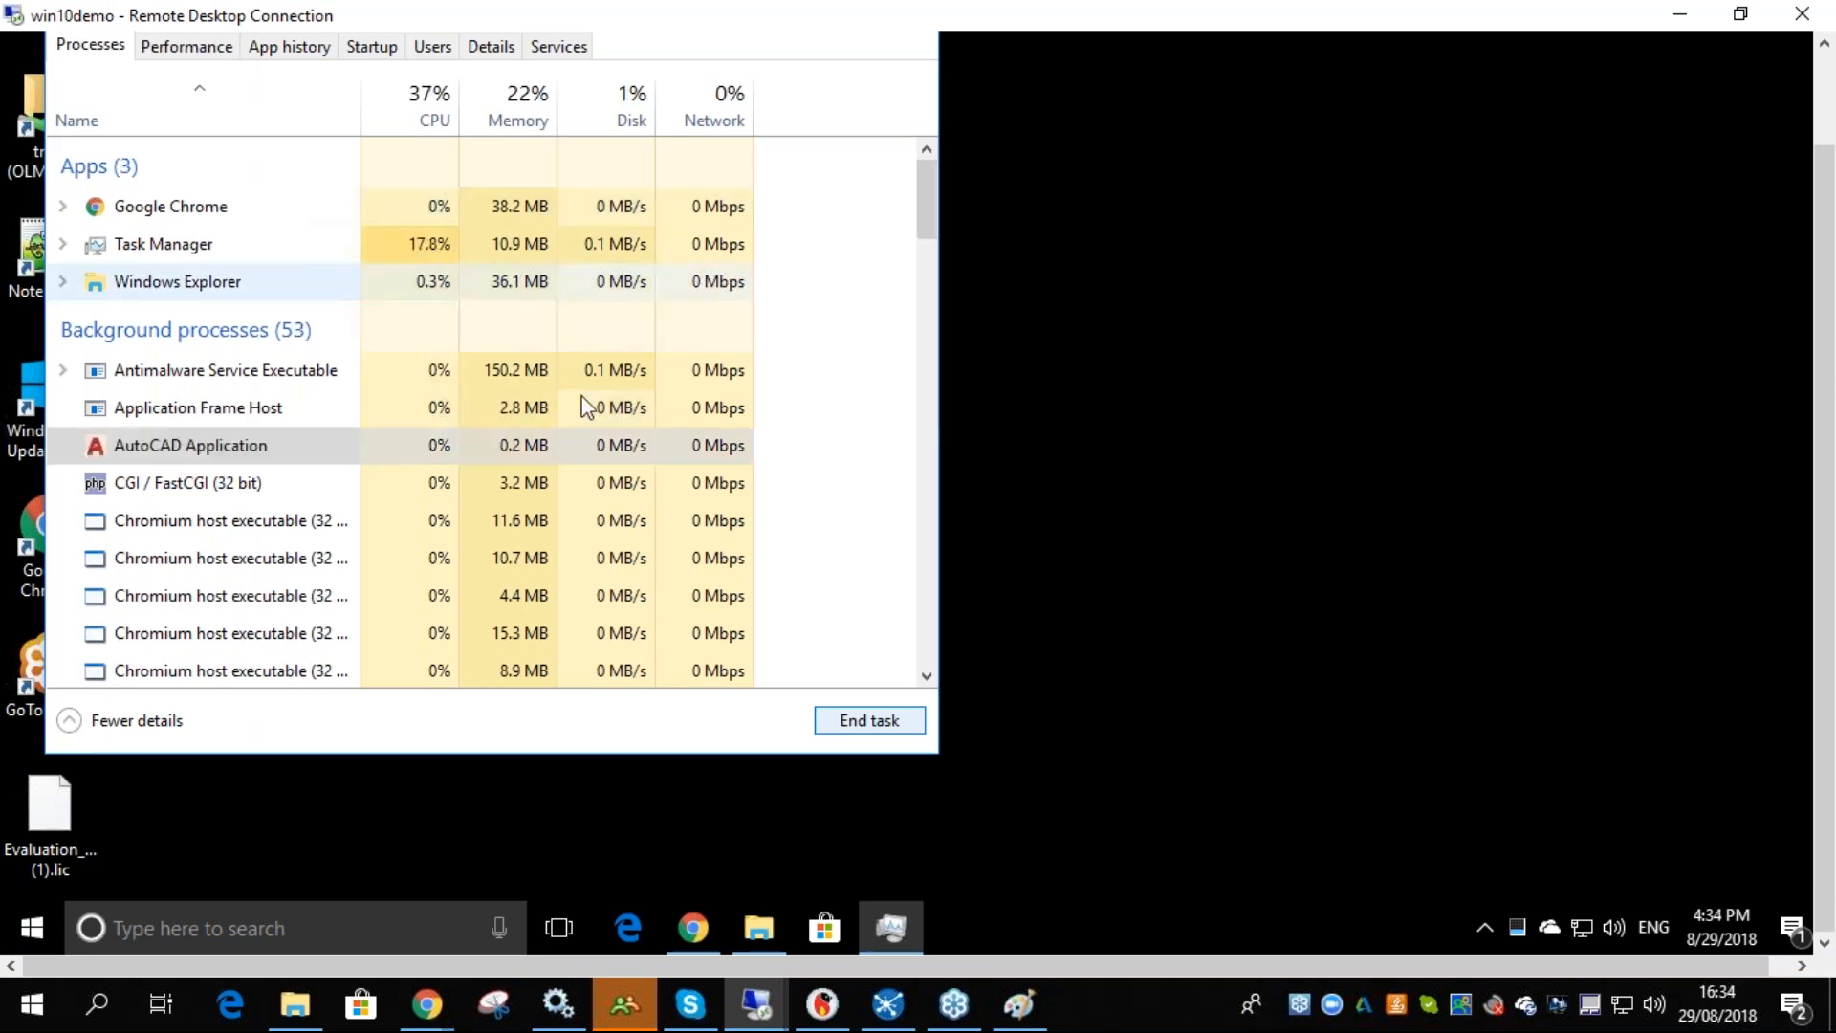
left_click_drag(1822, 349, 1819, 216)
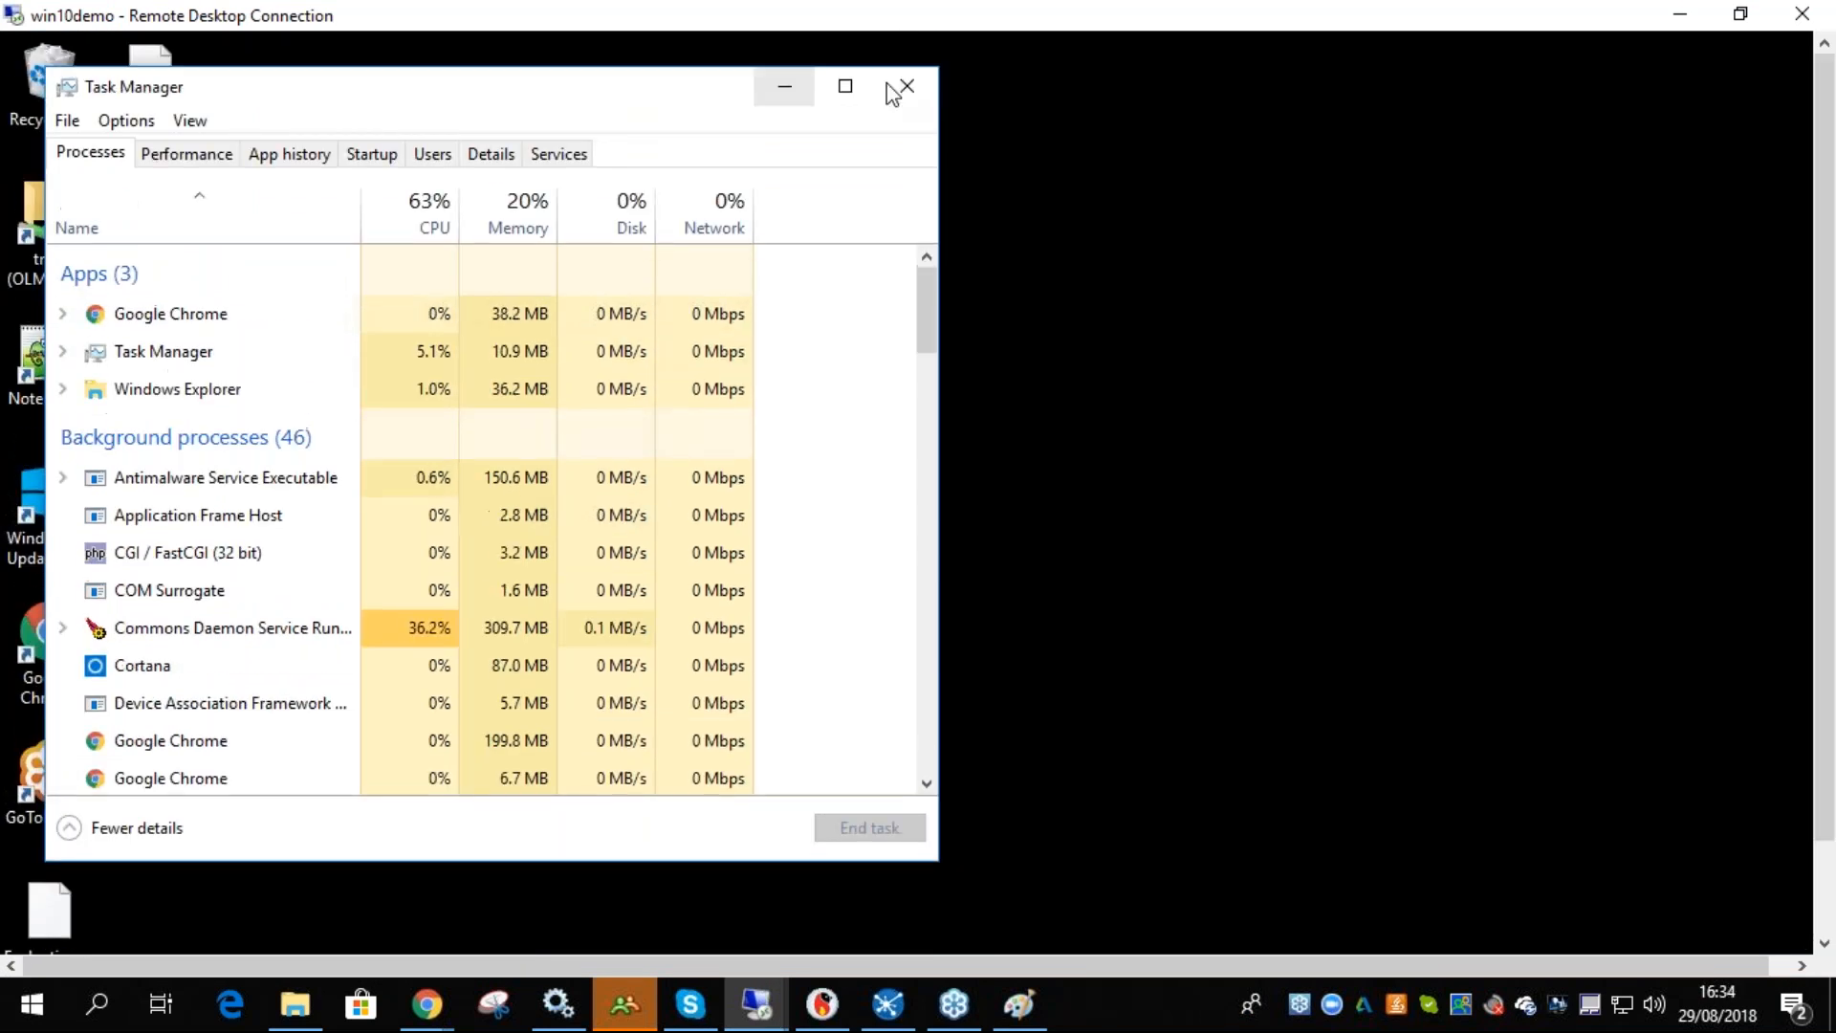
left_click(903, 87)
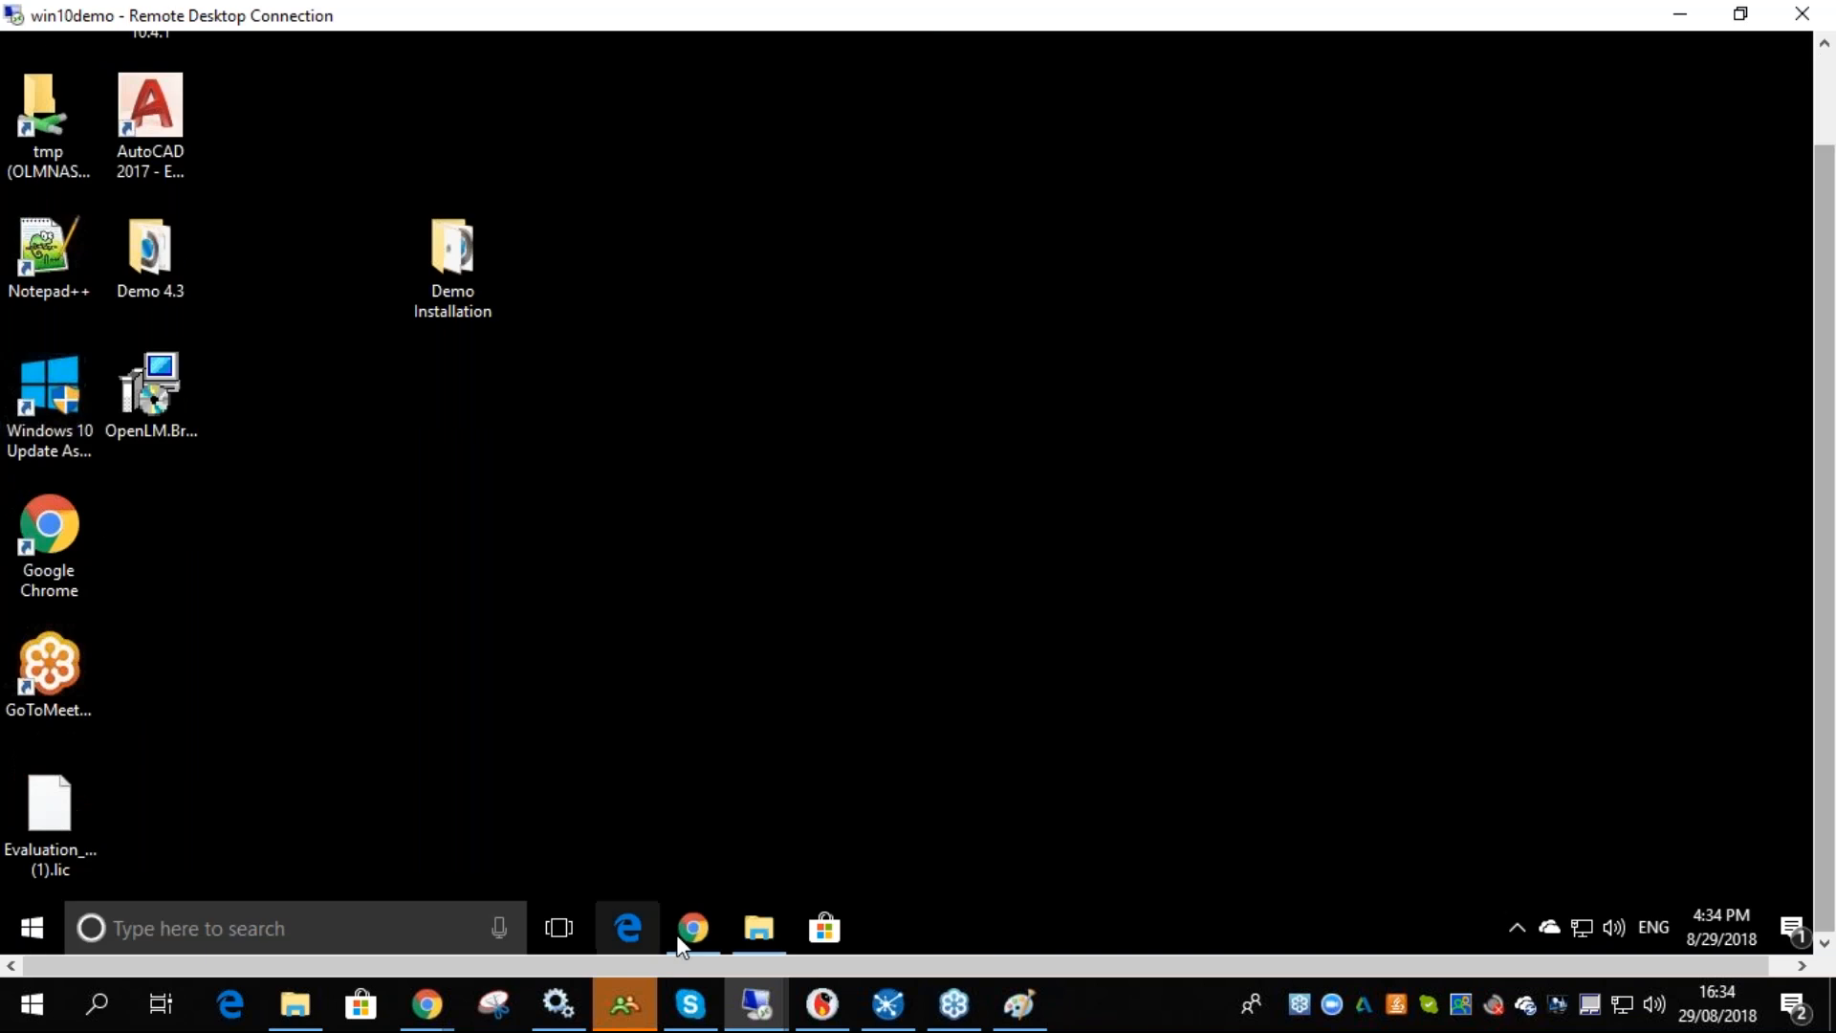
- Switch to the browser, save the License Consumption Rules Table again and return to the desktop
left_click(684, 932)
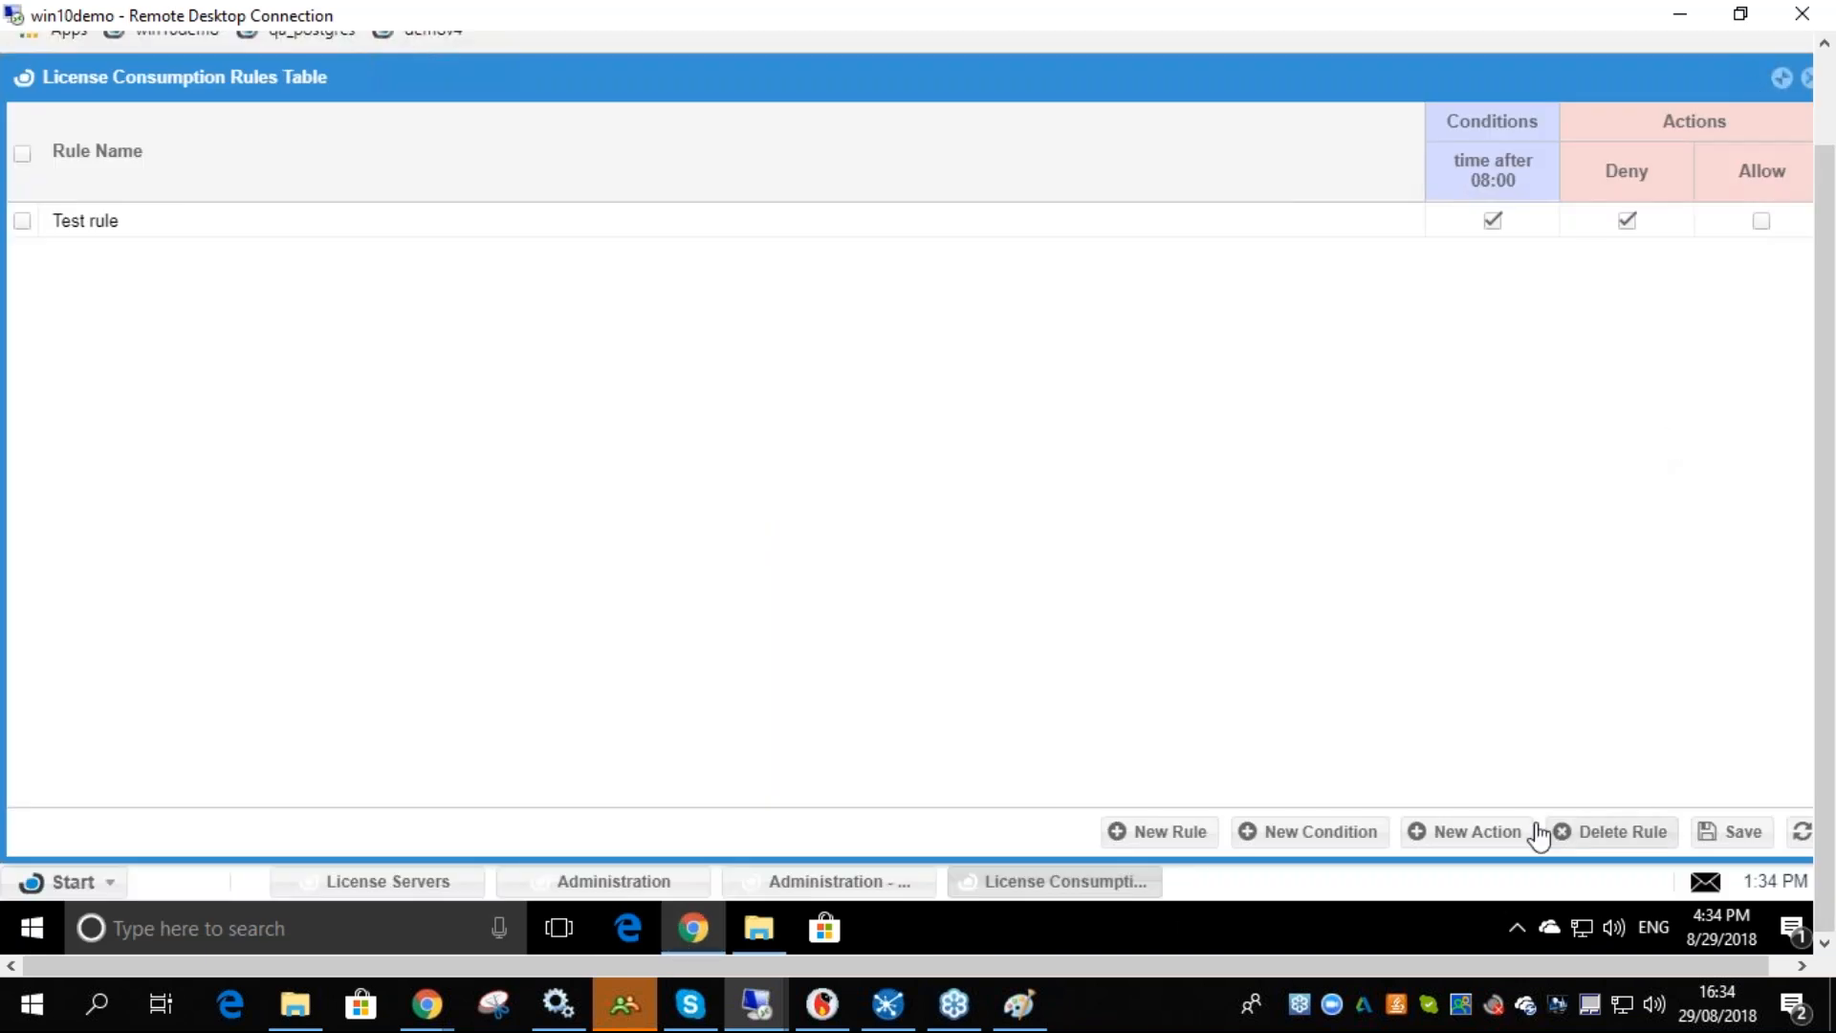
left_click(1735, 831)
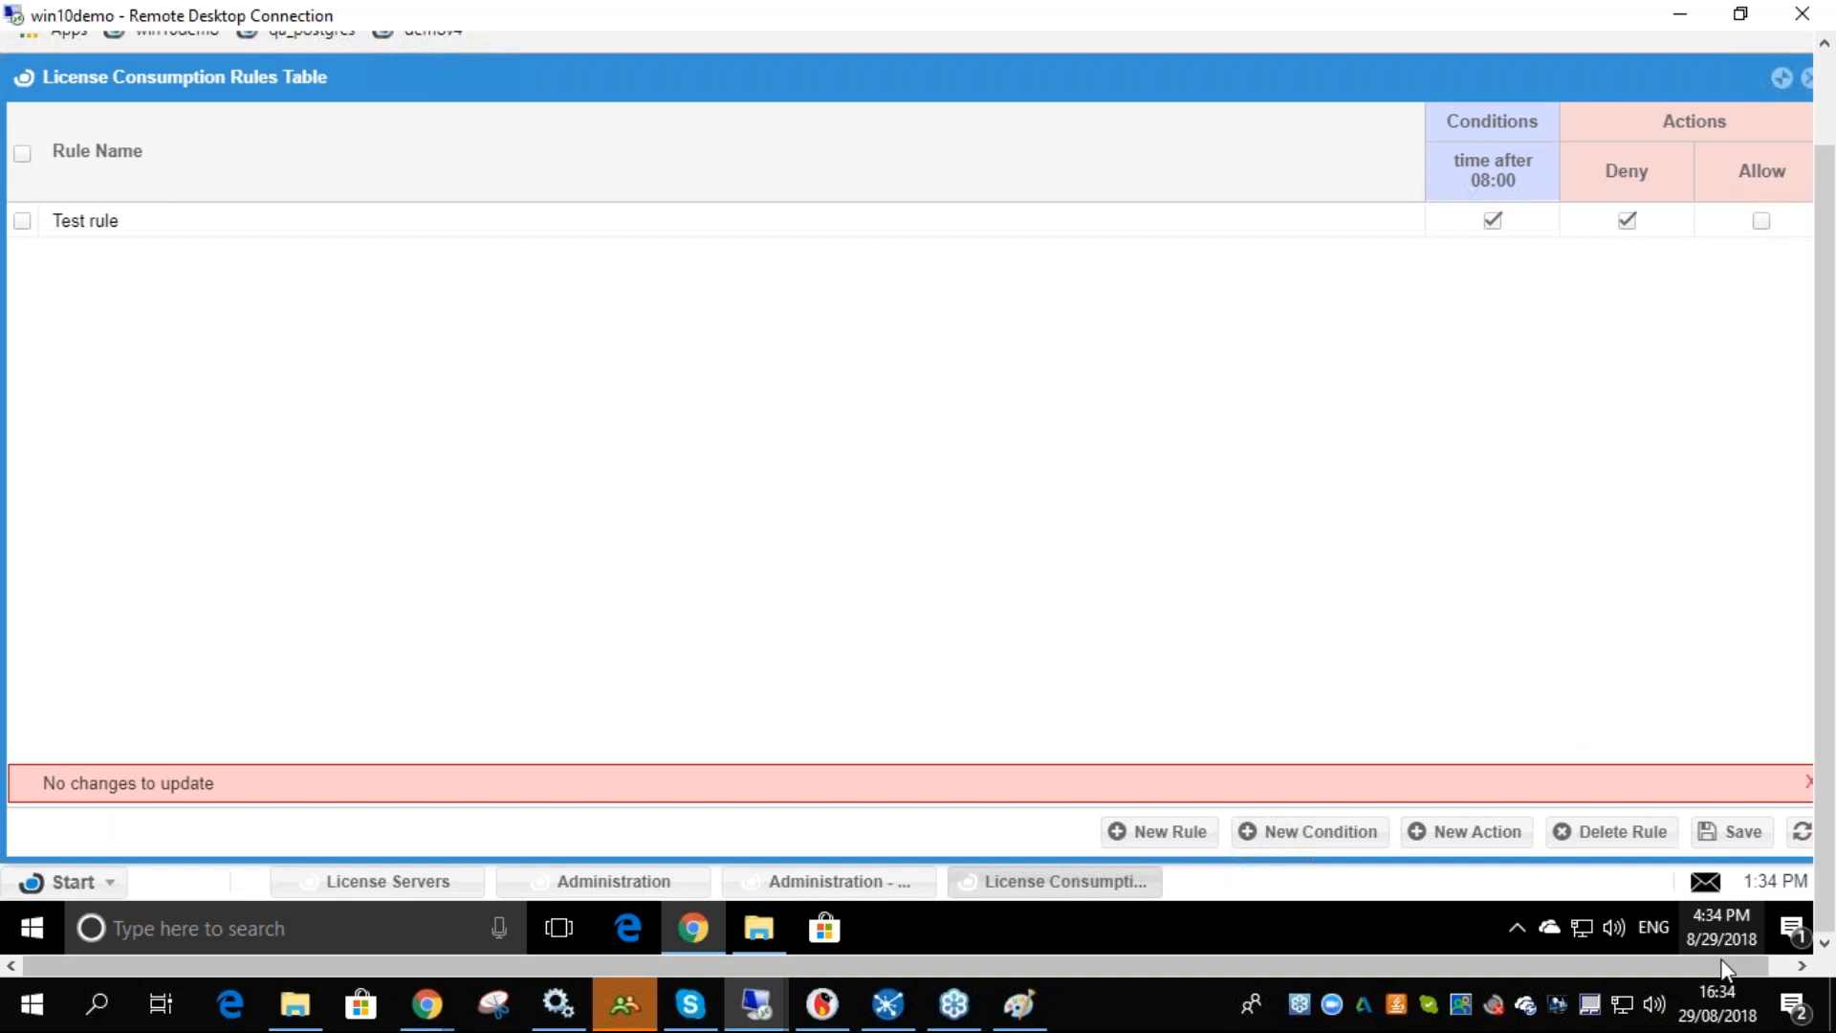
left_click(1814, 929)
left_click(1814, 930)
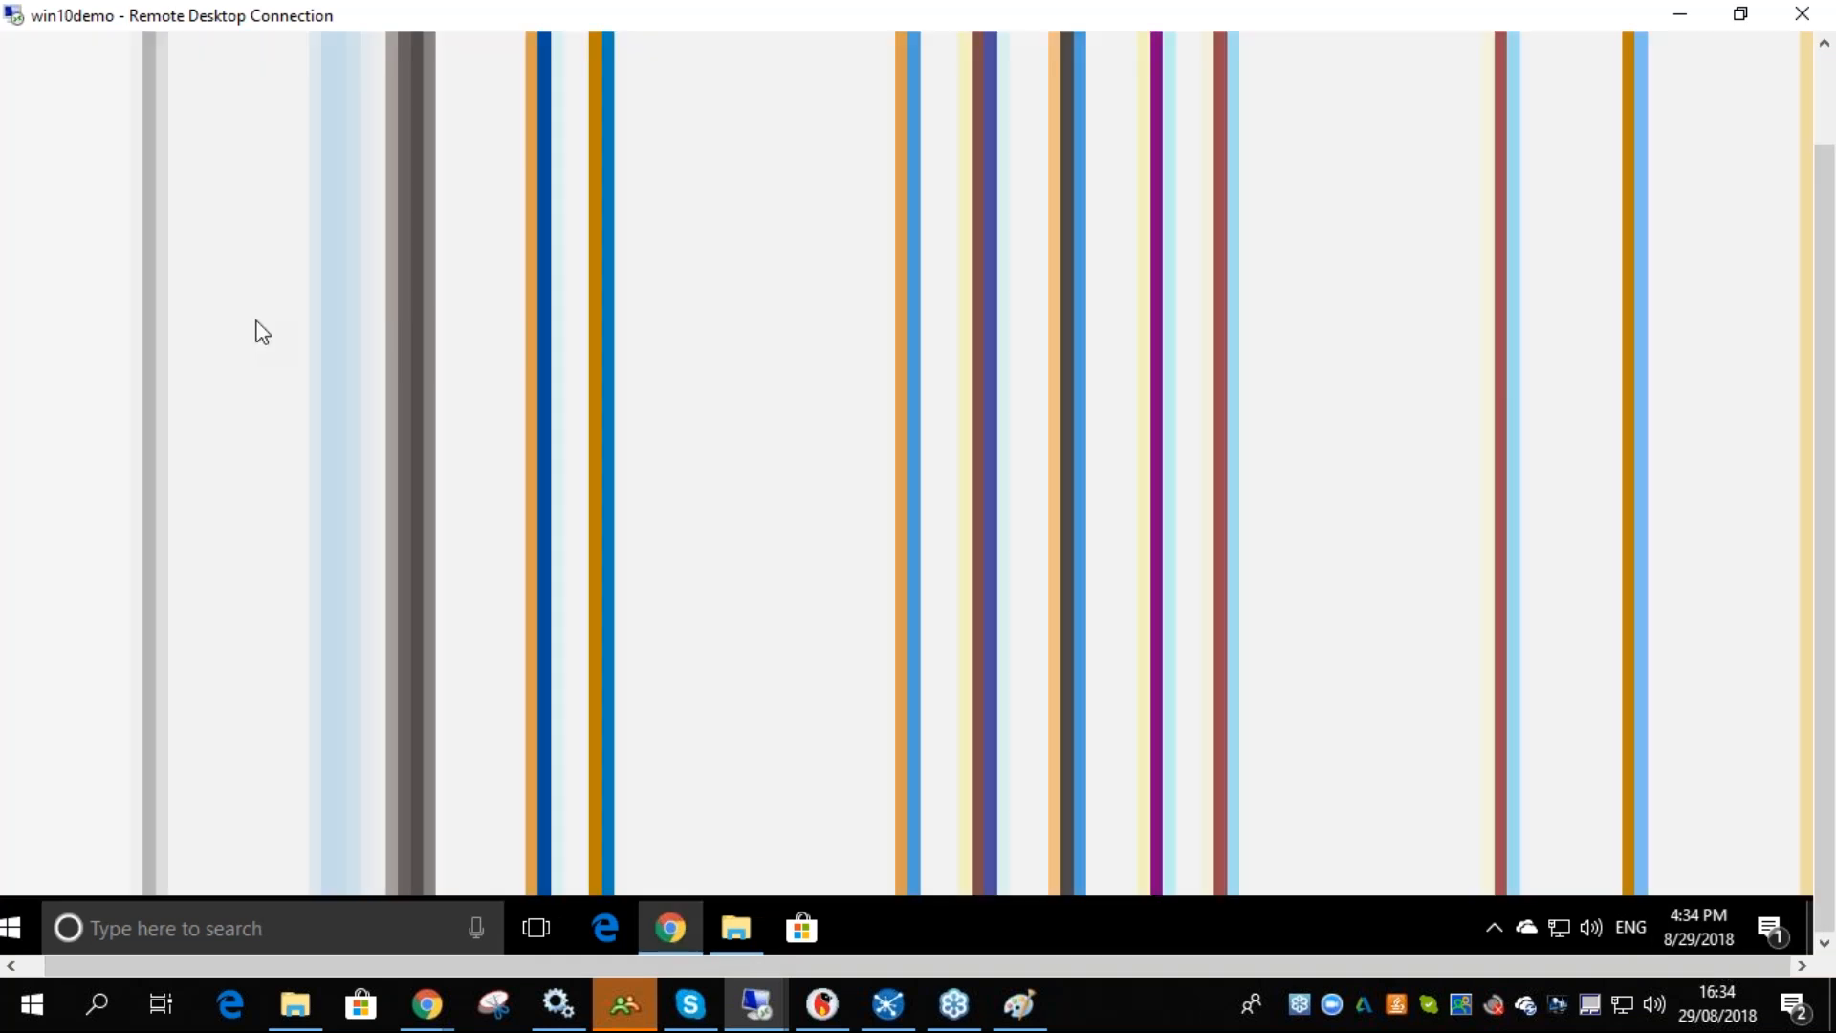
- Relaunch AutoCAD 2017 from the desktop shortcut and dismiss the launch error dialog
left_click_drag(1832, 199, 1830, 96)
left_click(1700, 45)
double_click(124, 227)
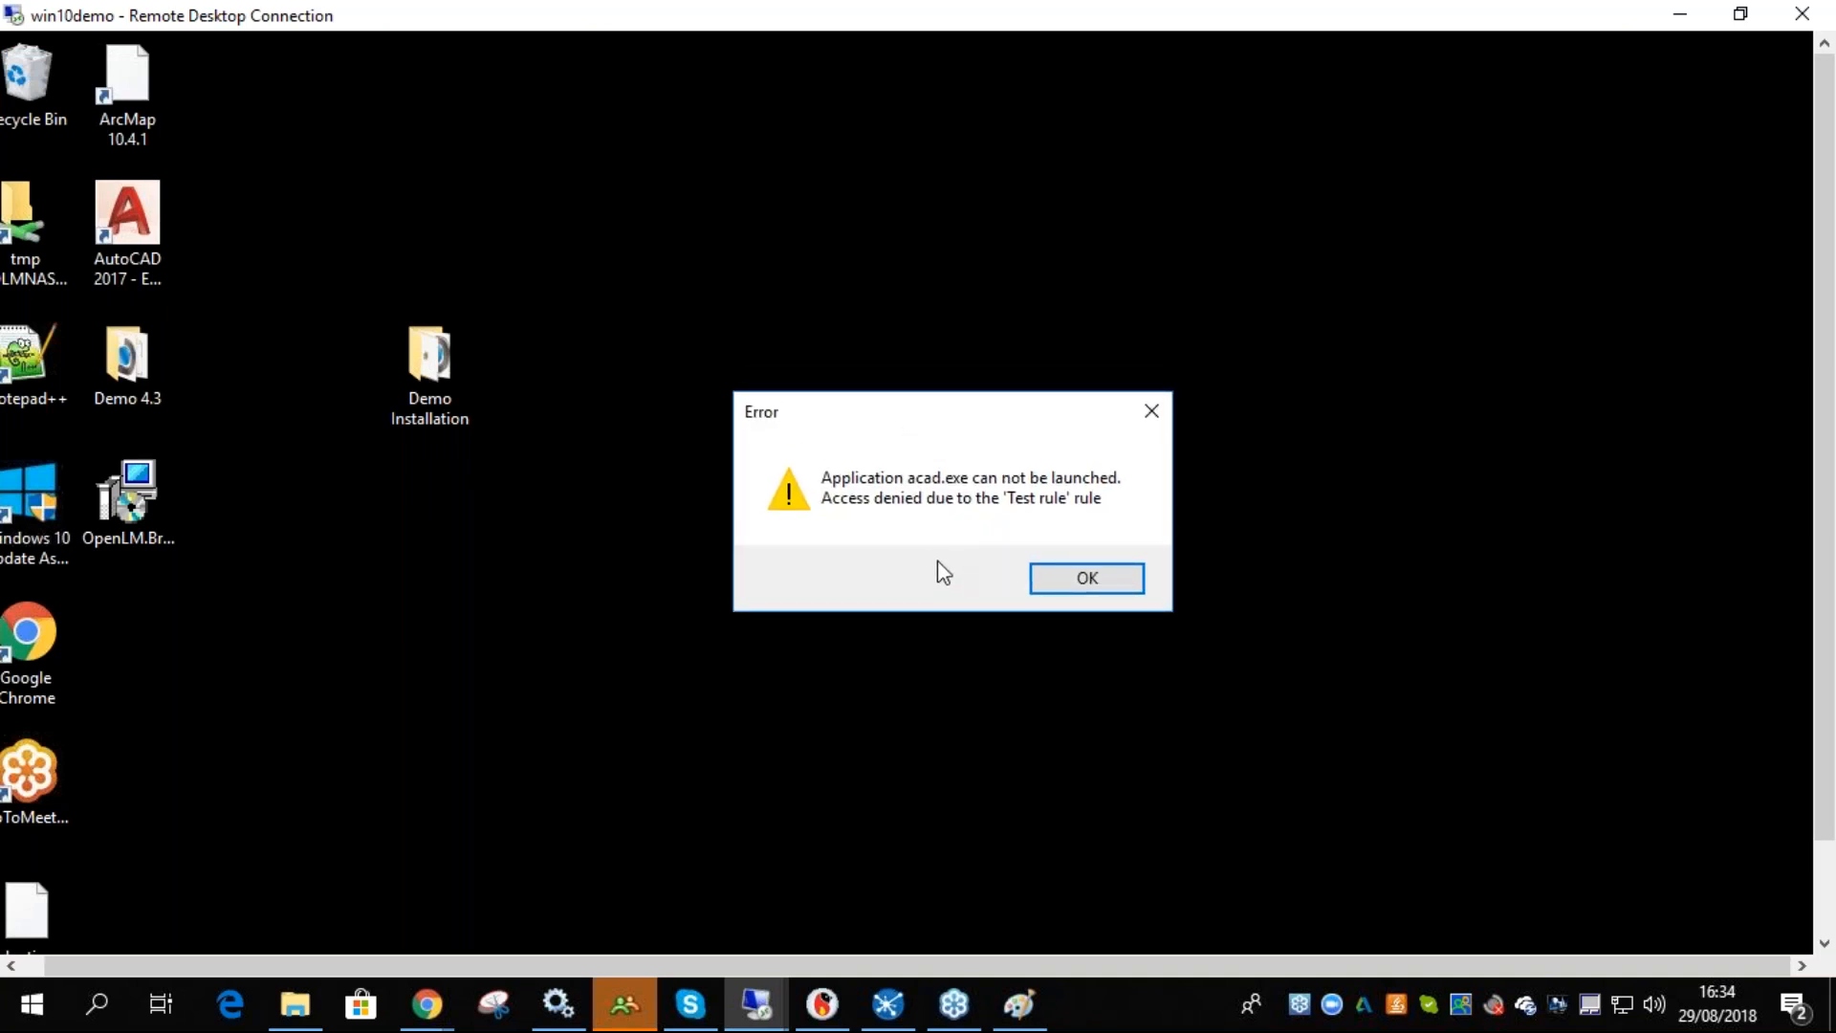
left_click_drag(937, 419, 877, 427)
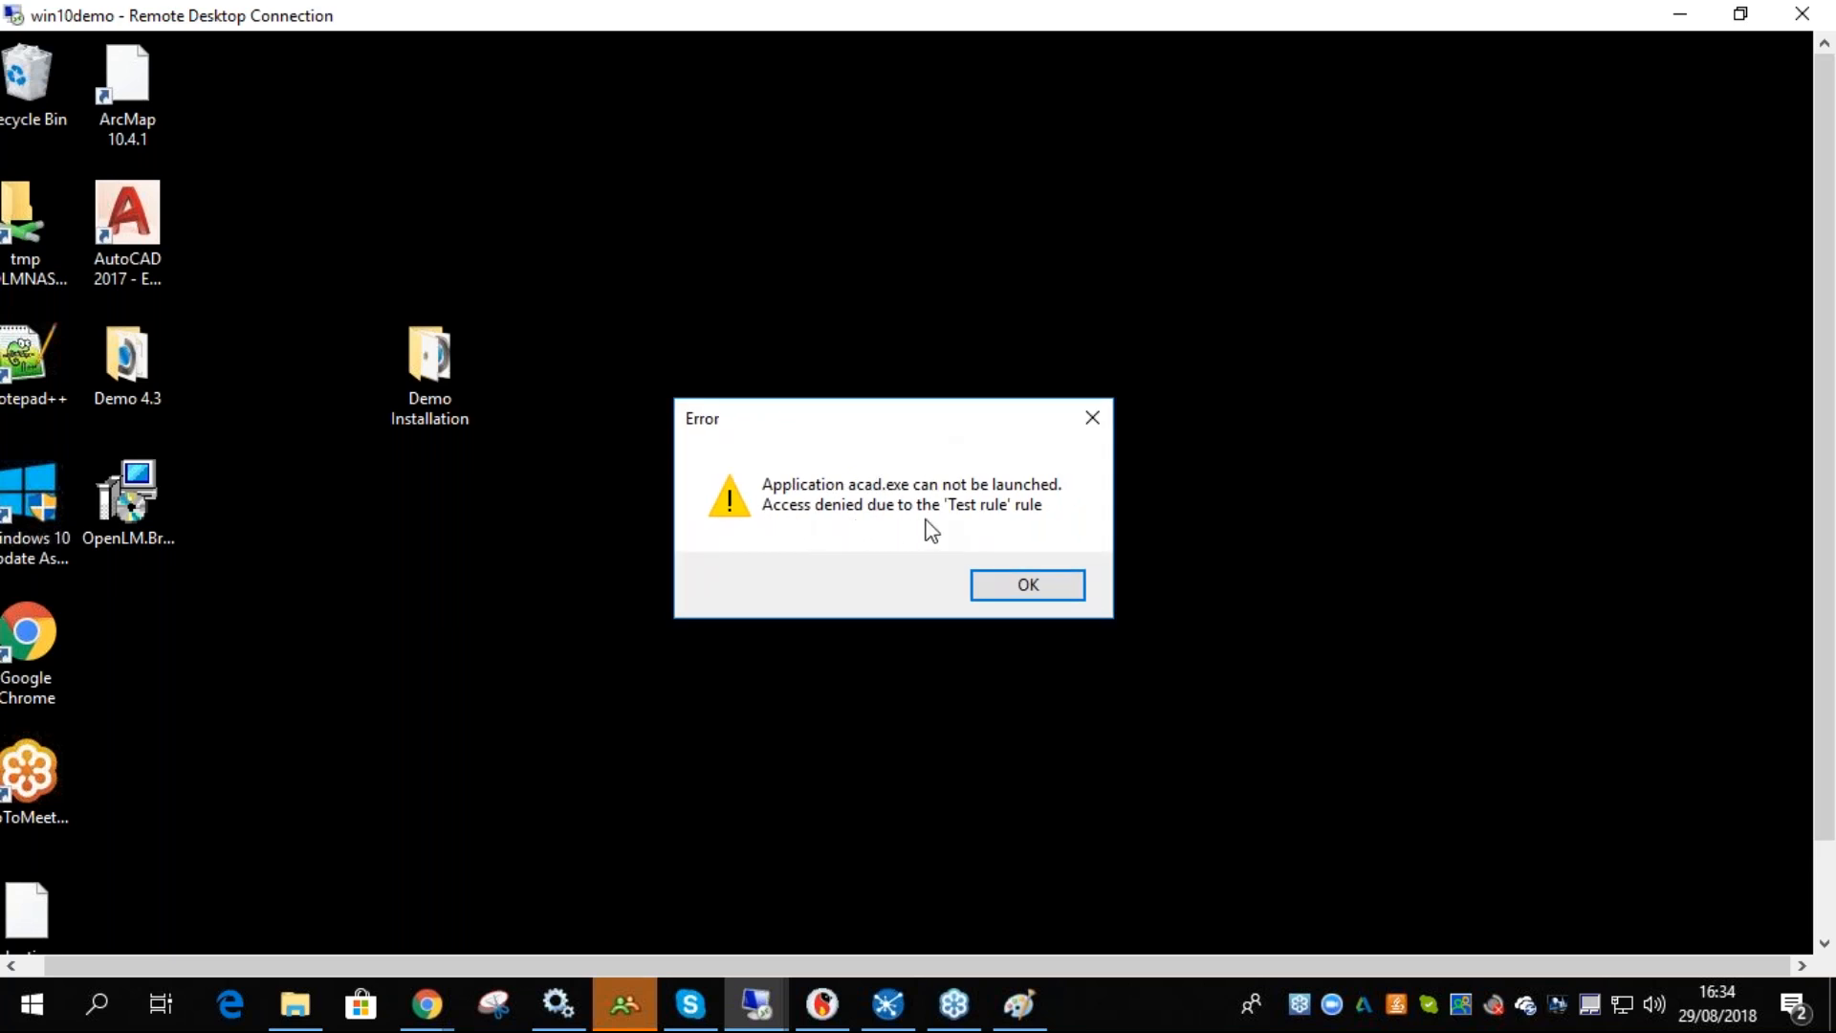
left_click(1042, 576)
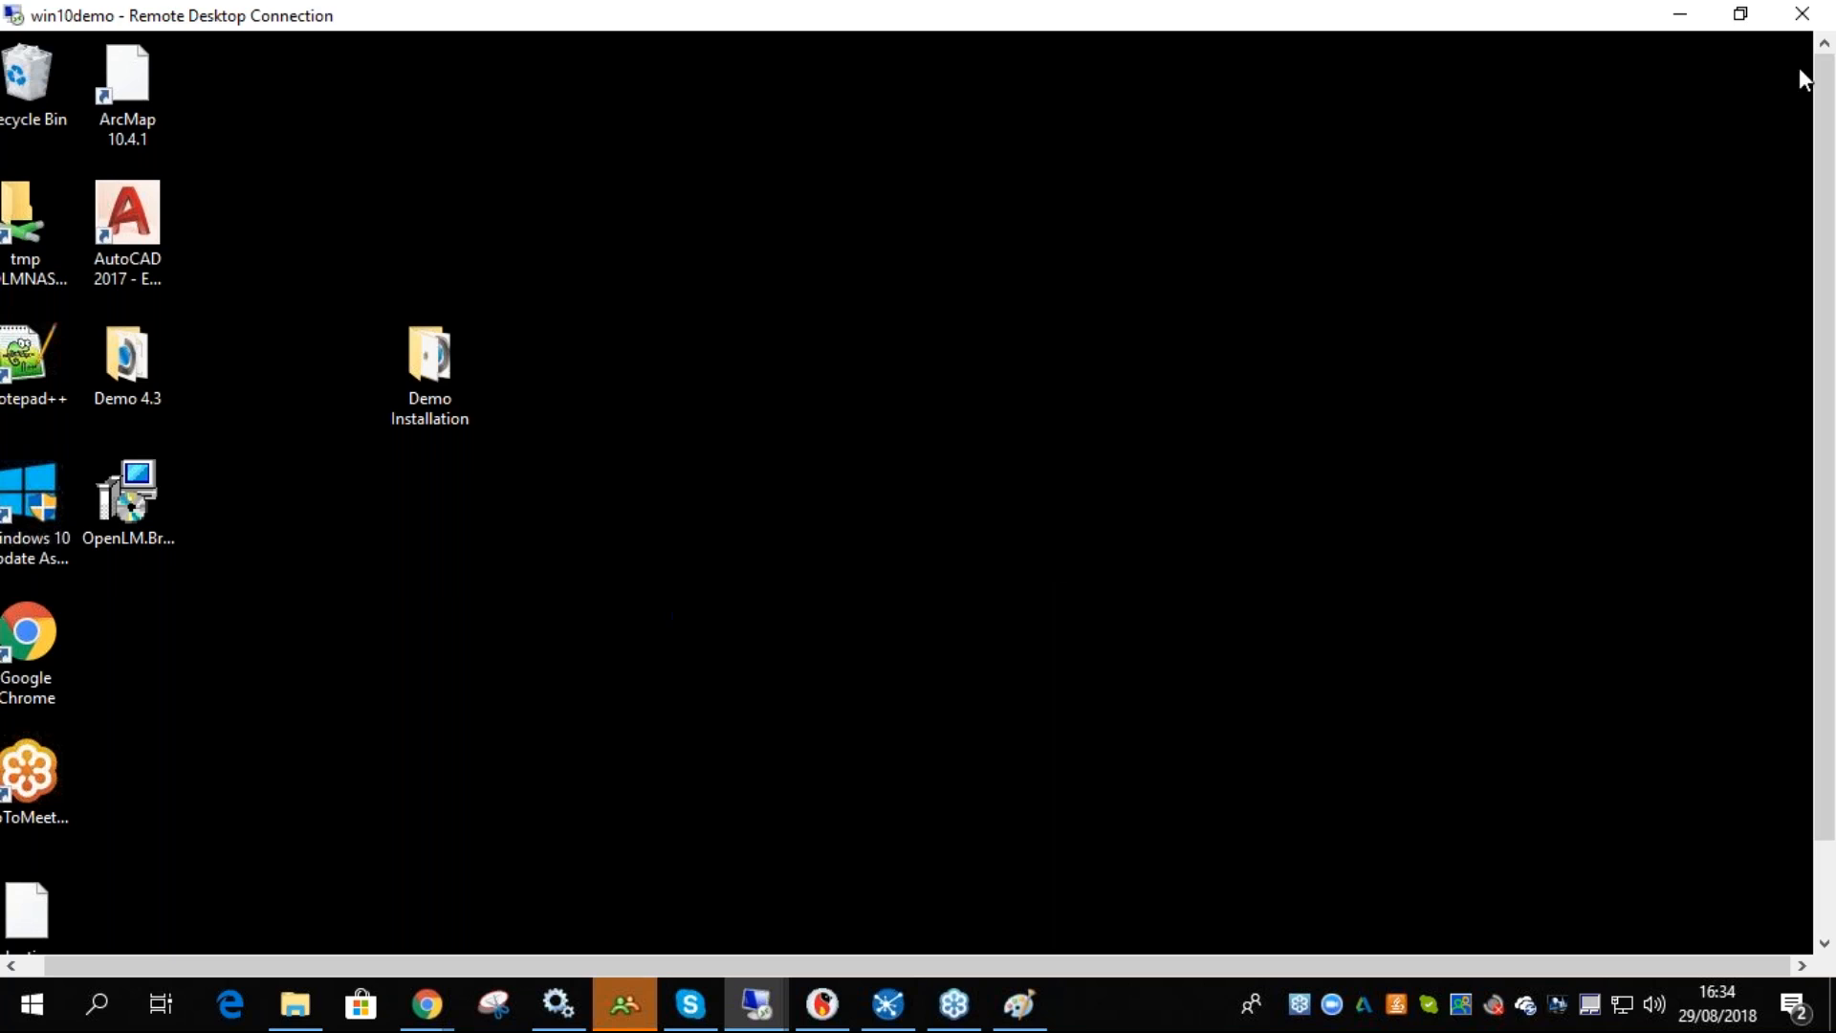
- Back in the browser, switch Test rule's action from Deny to Allow and save the rules table
left_click_drag(1819, 259, 1818, 368)
left_click(673, 926)
left_click_drag(1822, 462, 1814, 406)
left_click(508, 304)
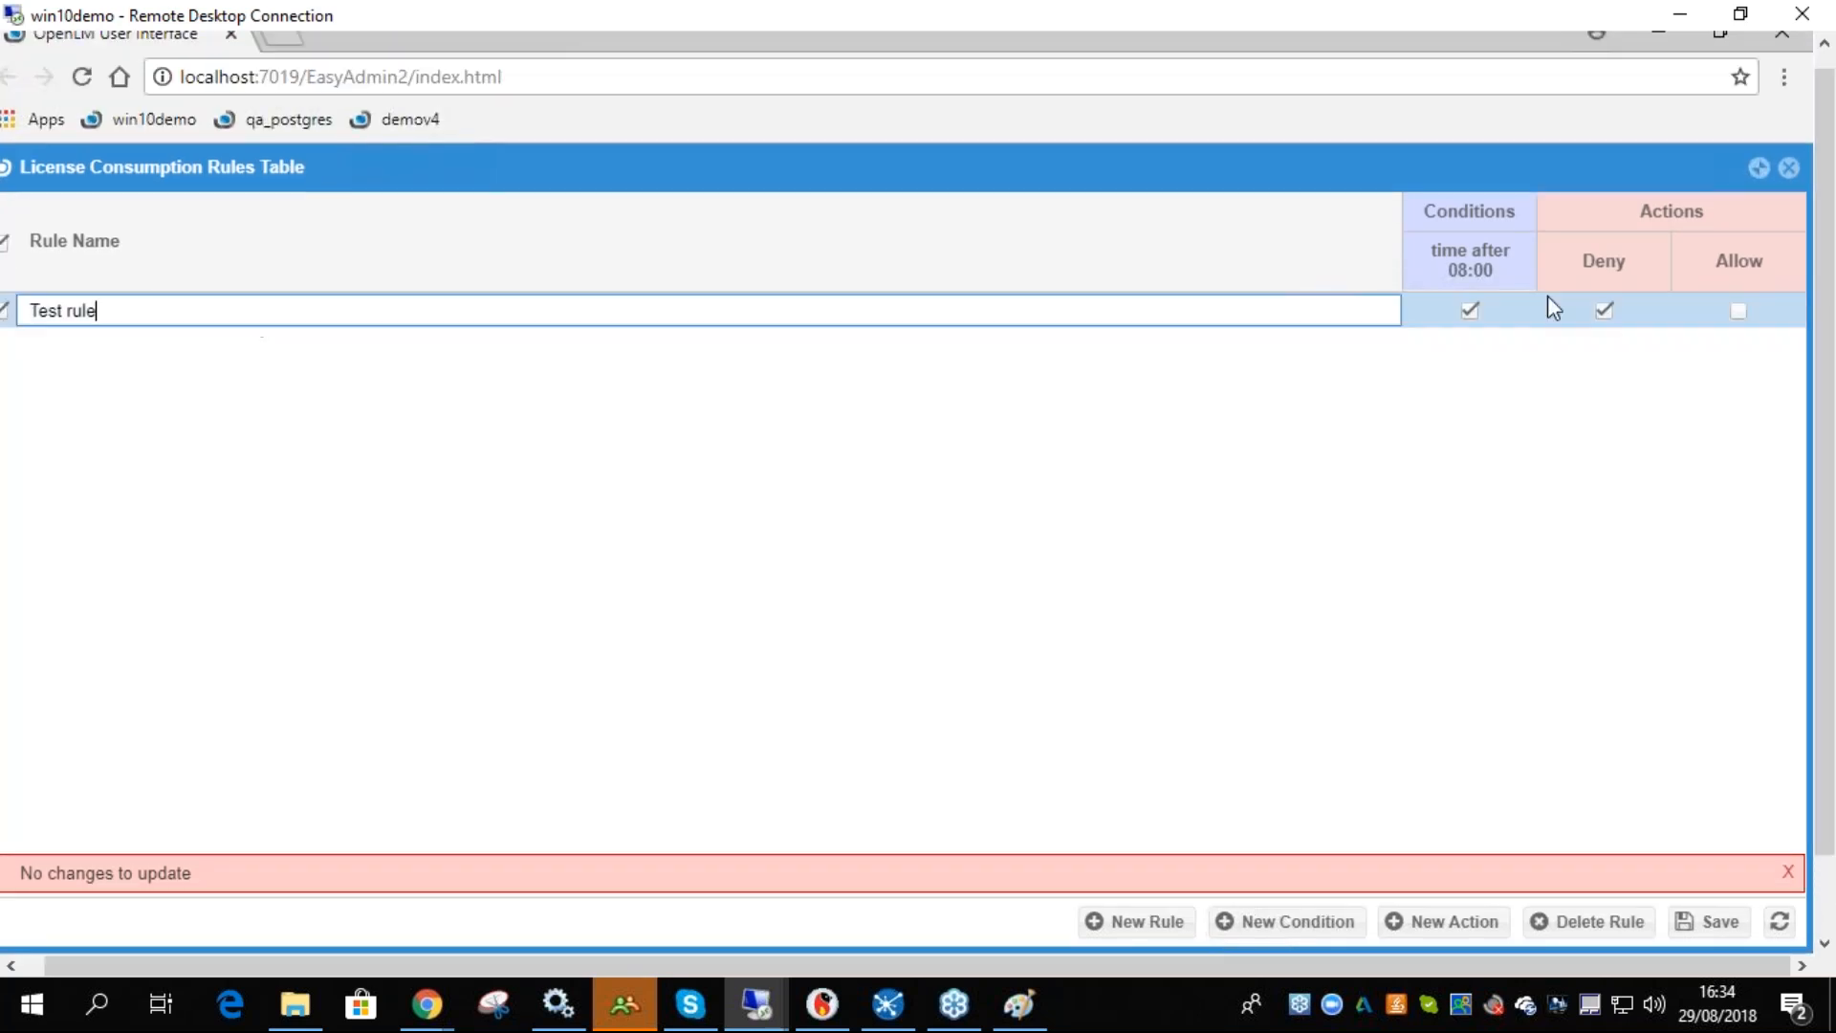
left_click(1736, 311)
left_click(1603, 308)
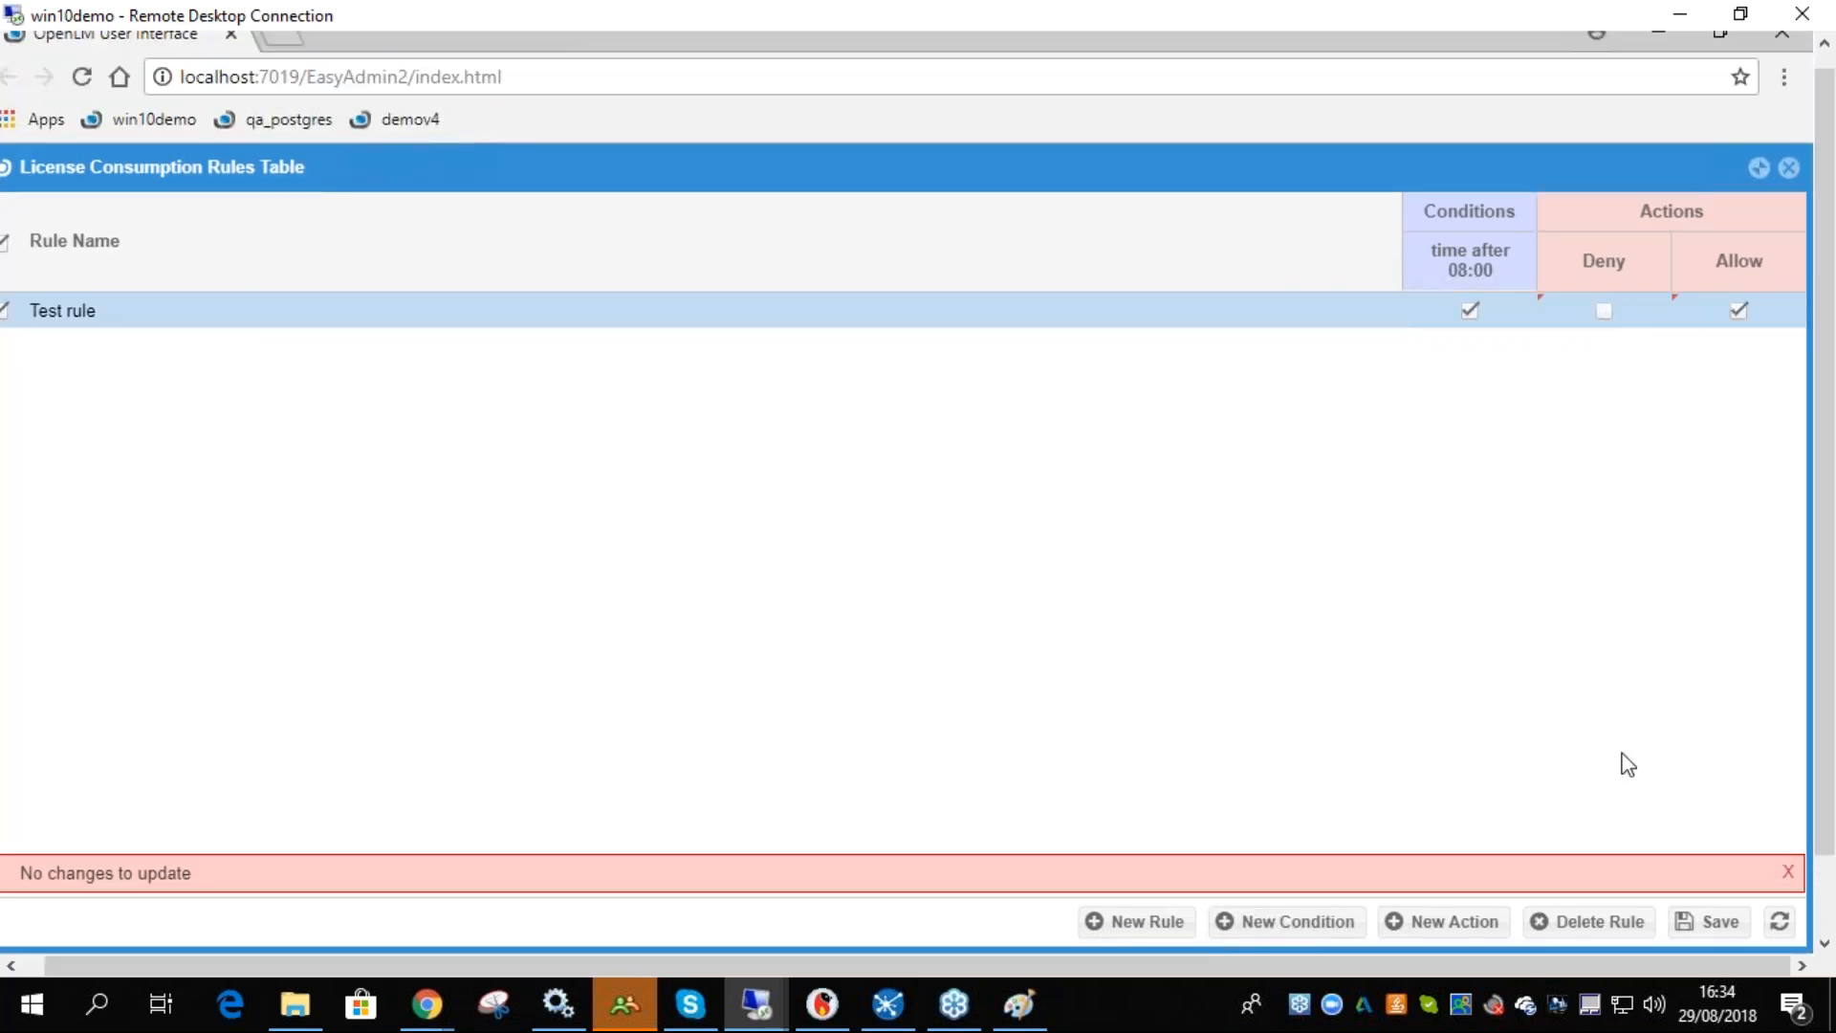
left_click(1683, 921)
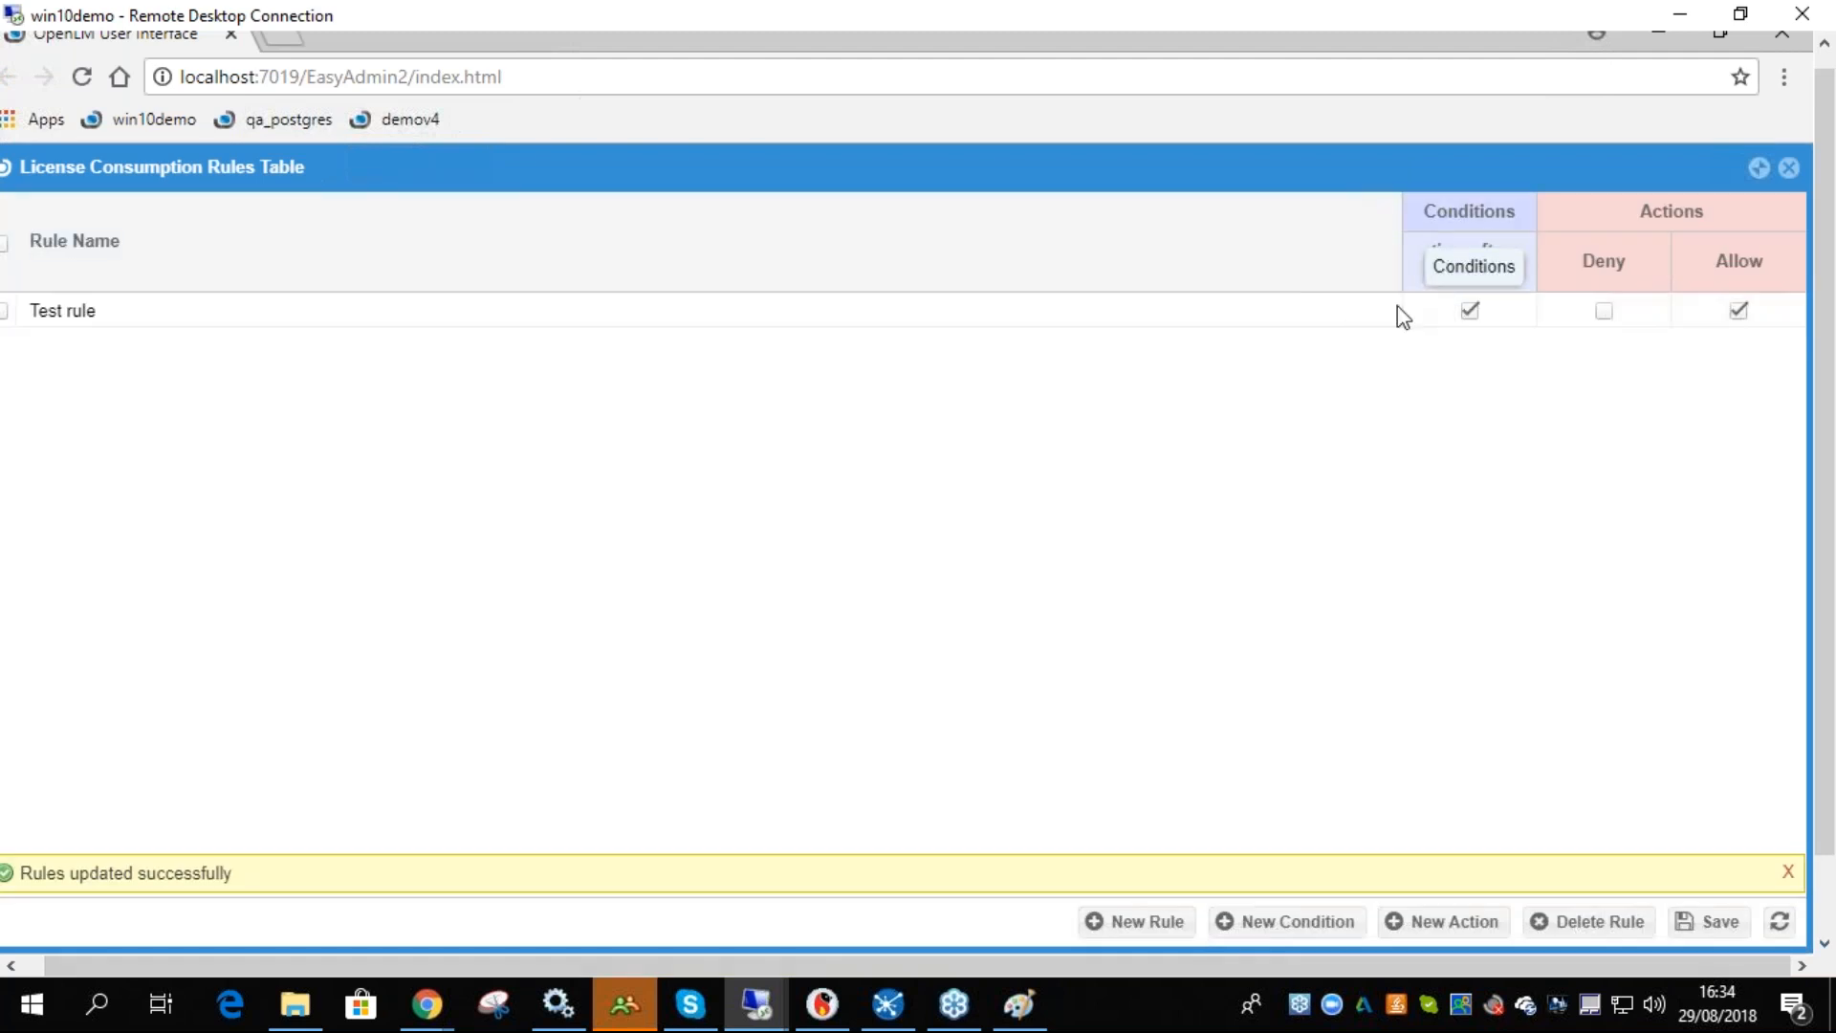
- Add a new condition with argument time, operation before, and compared value 17:00
left_click(1282, 923)
left_click(788, 487)
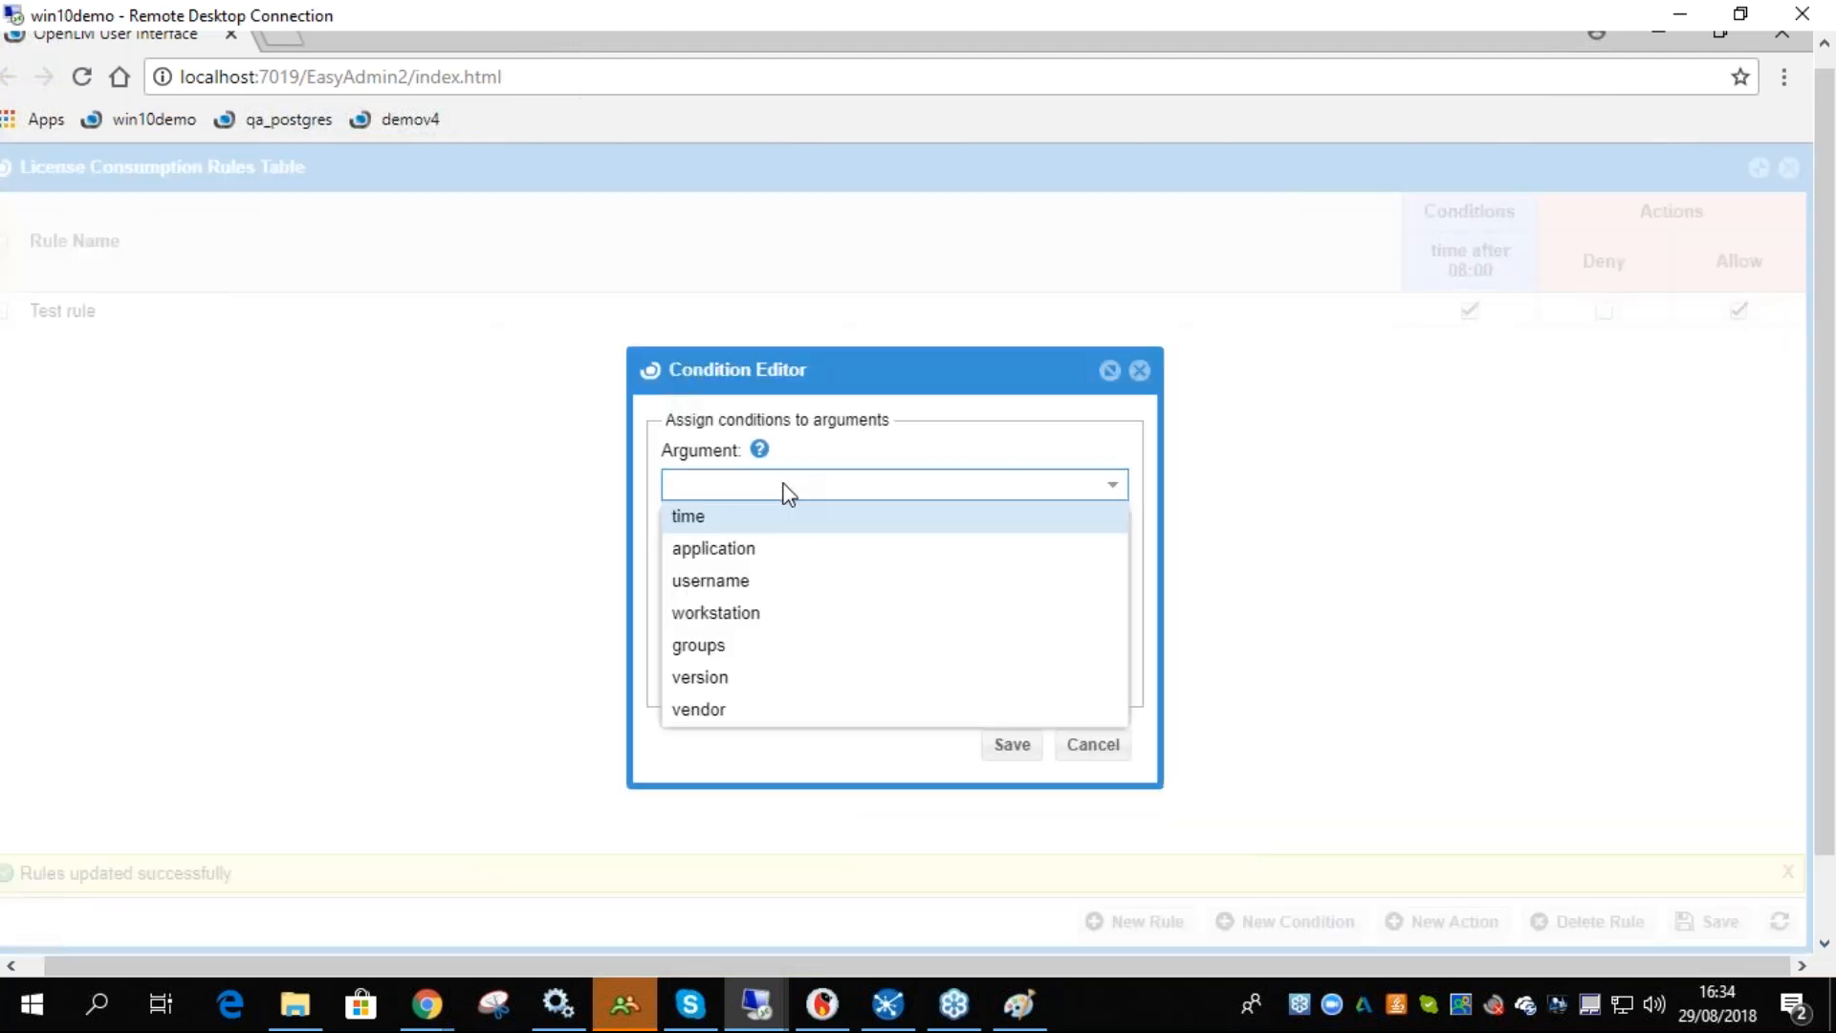
left_click(737, 516)
left_click(737, 560)
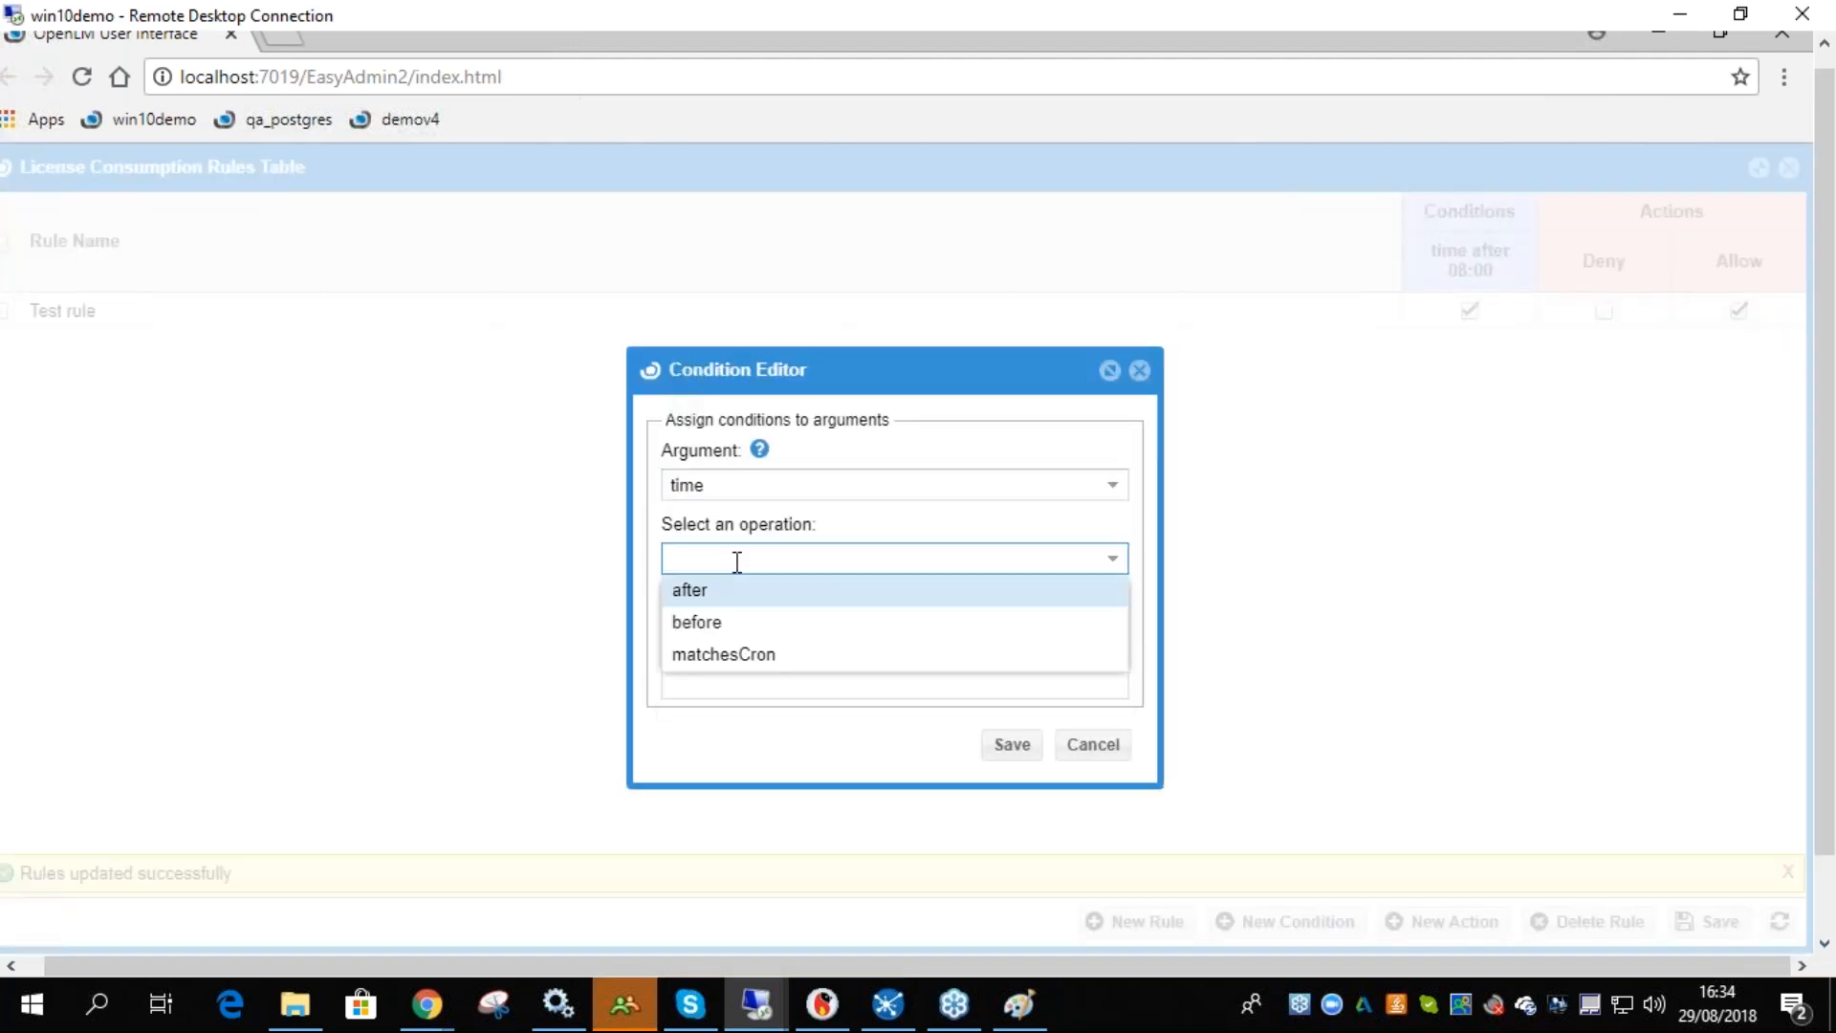
left_click(724, 623)
left_click(751, 681)
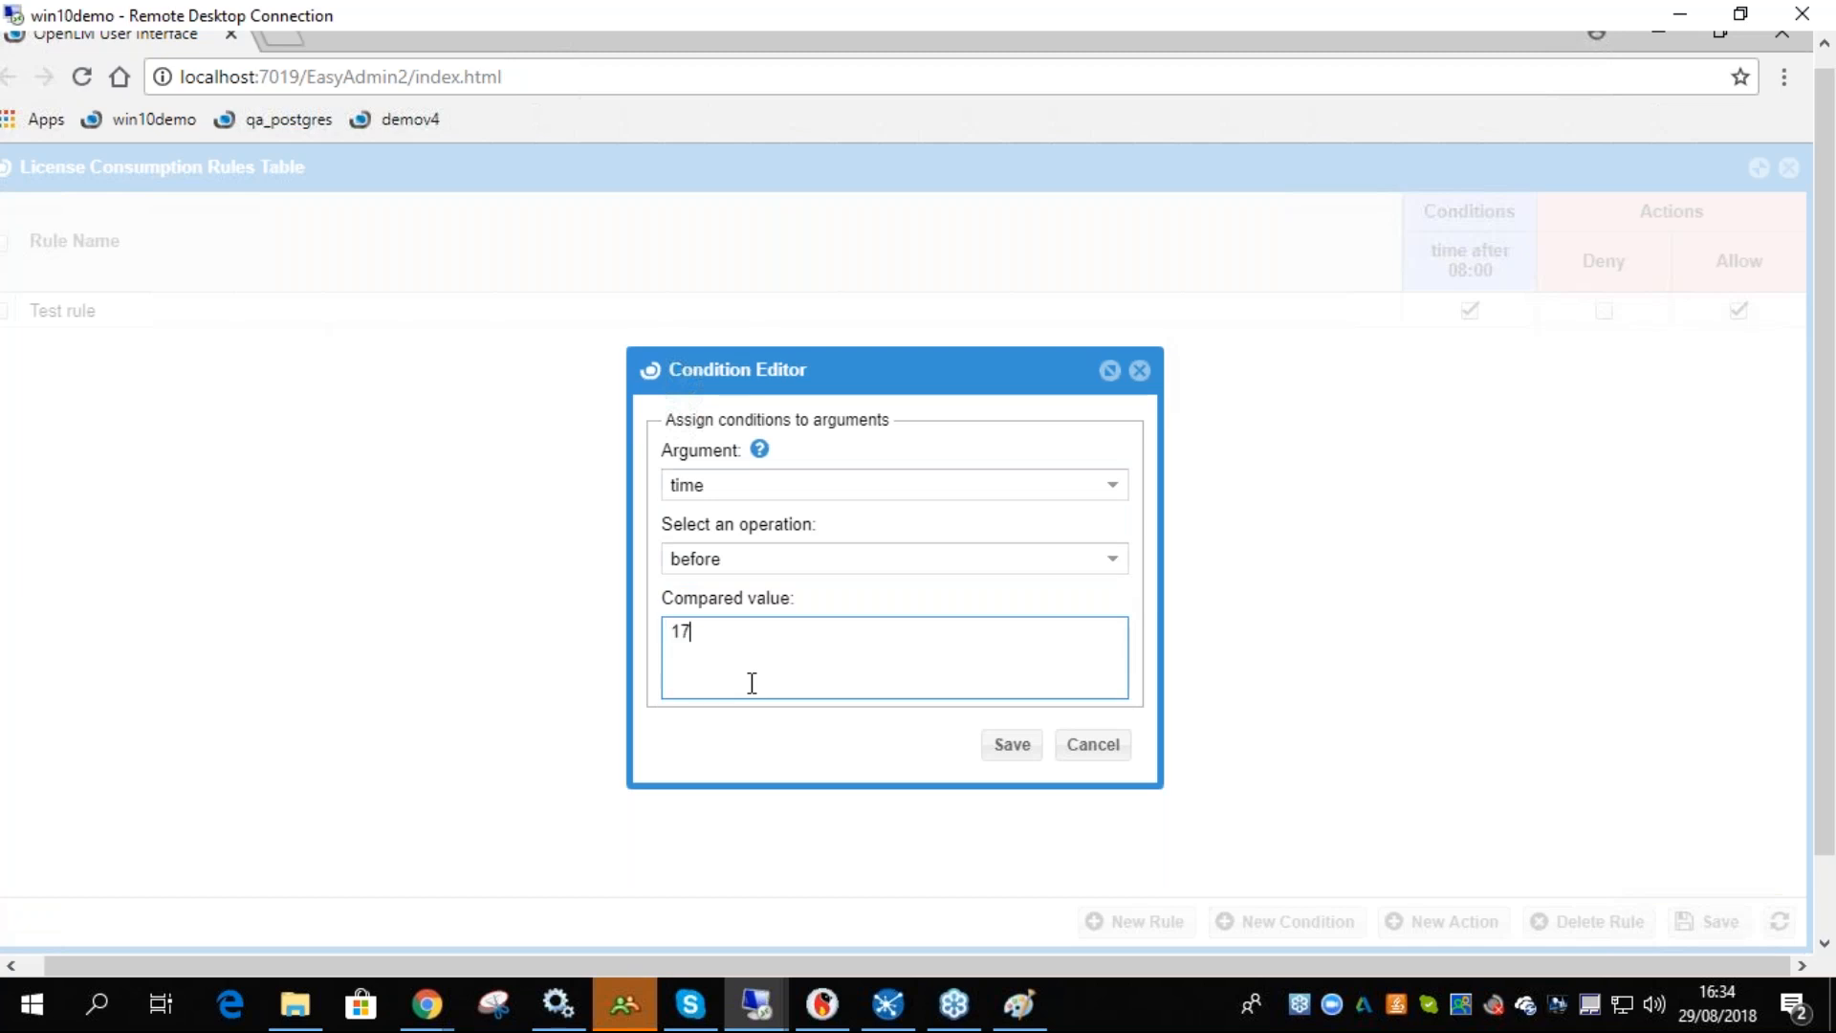
left_click(1006, 744)
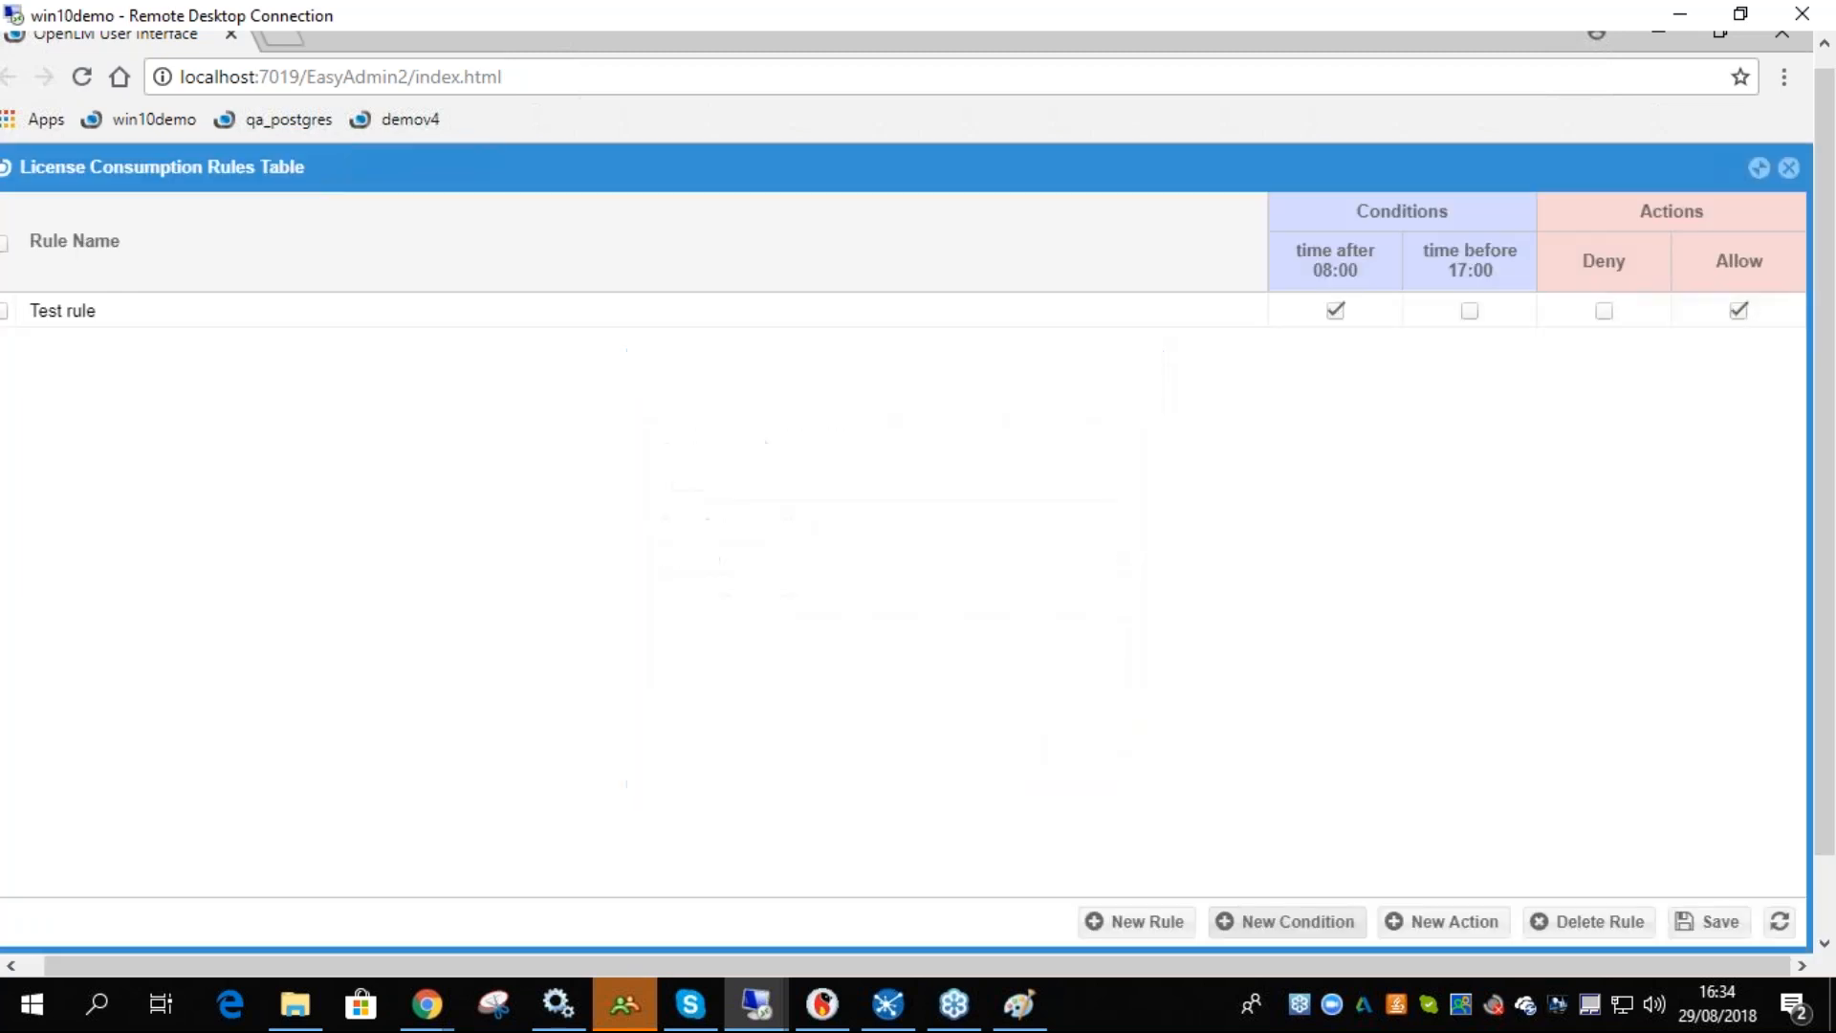
- Add a new condition with argument groups, operation include, and compared value USA
left_click(1281, 921)
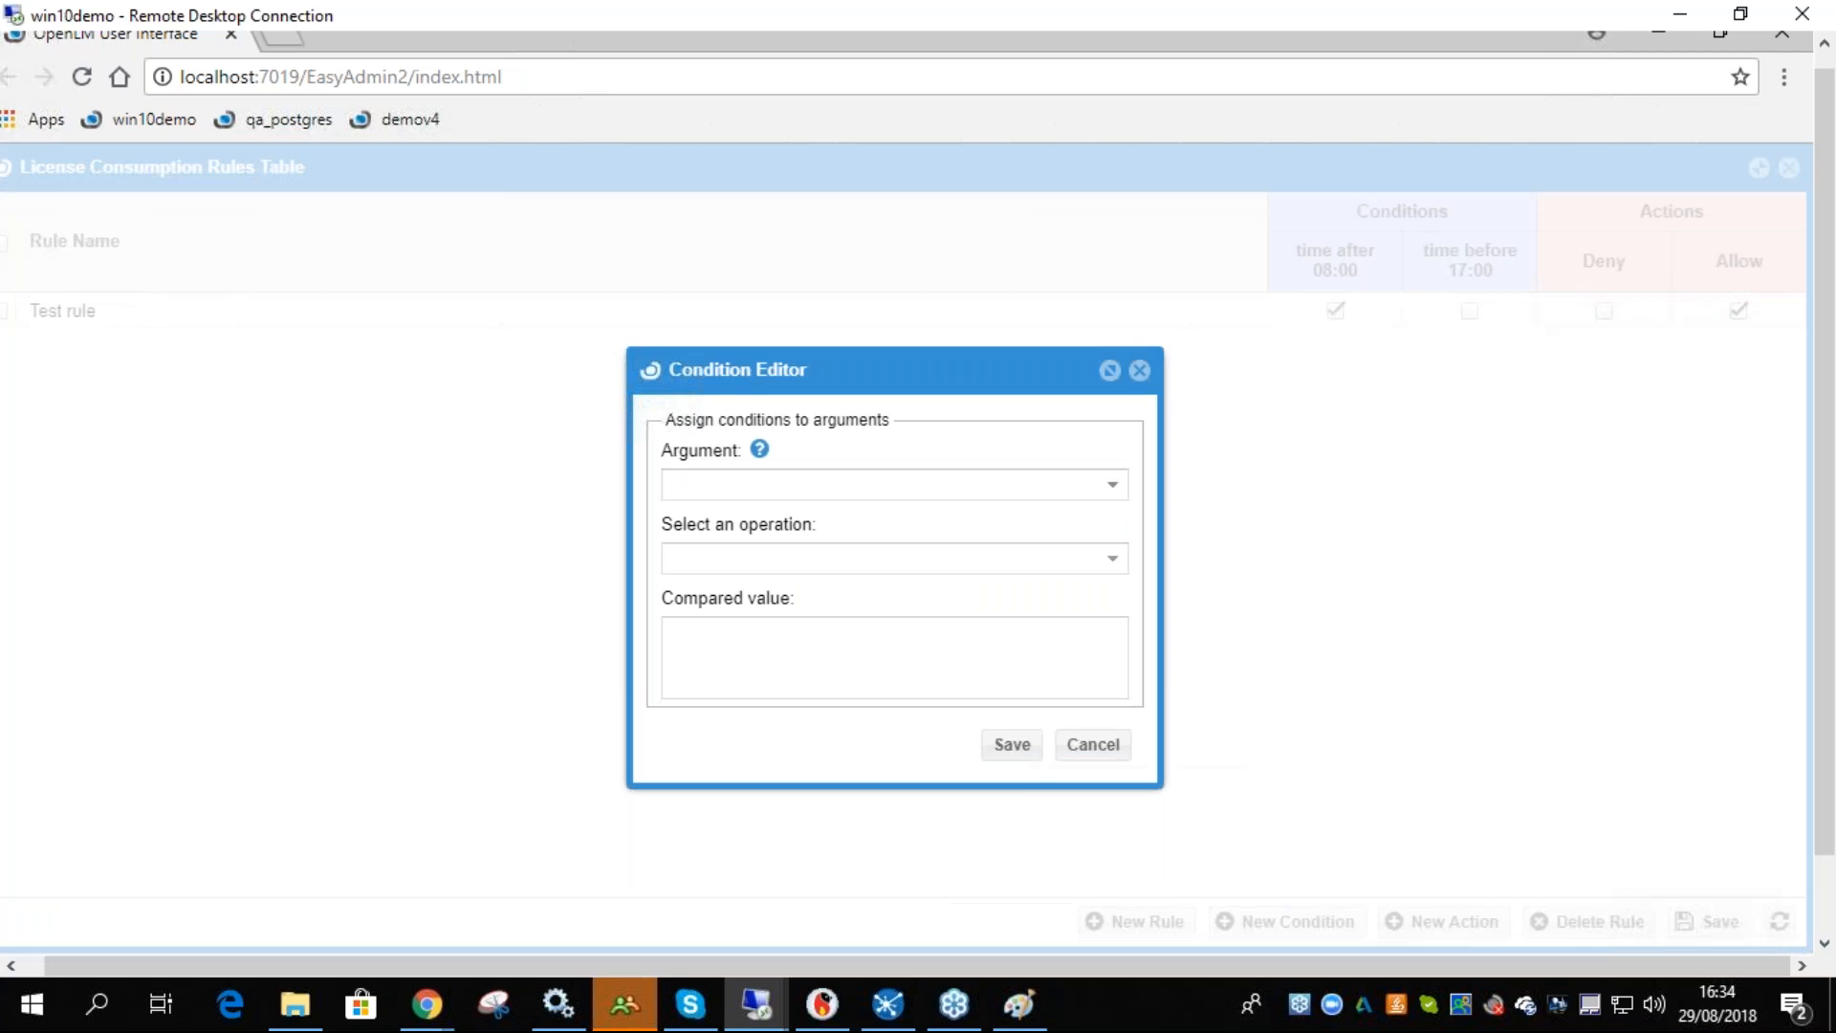
left_click(877, 486)
left_click(741, 642)
left_click(807, 599)
left_click(735, 648)
type("USA")
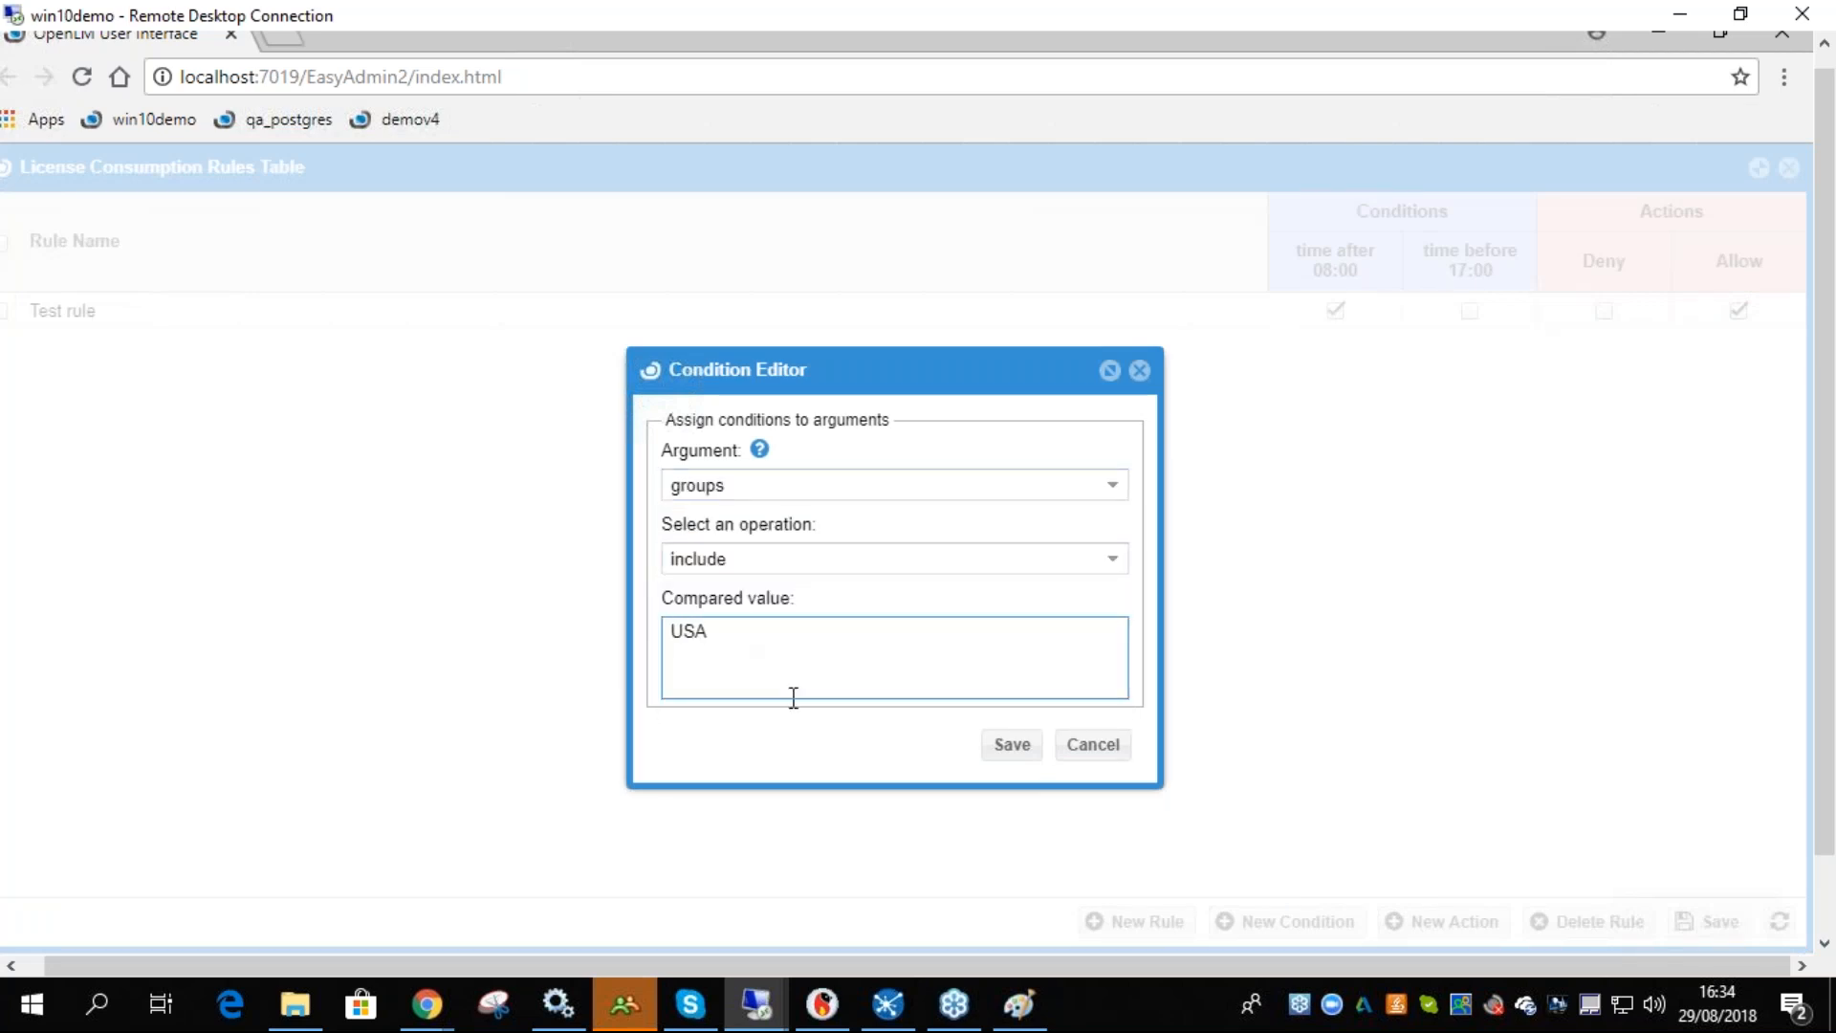
left_click(1031, 746)
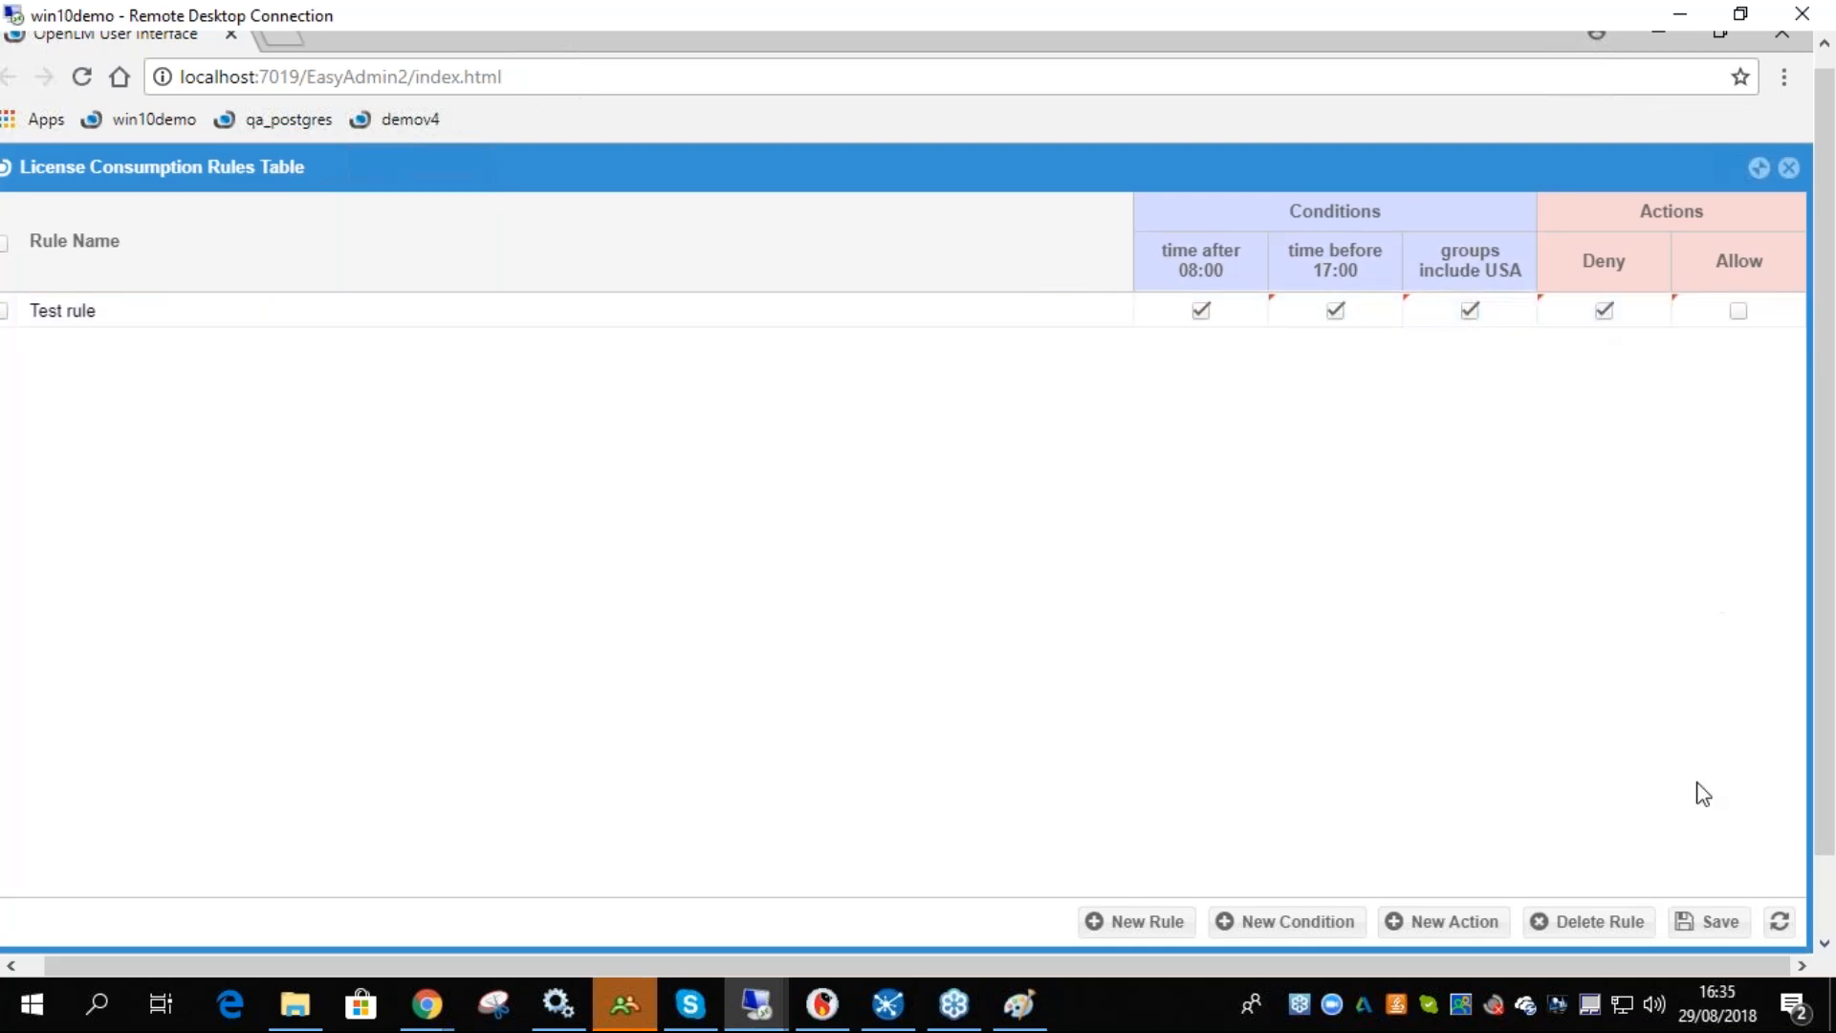
- Set Test rule to Allow instead of Deny under its three conditions and save the rules table
left_click(1711, 920)
left_click(1738, 309)
left_click(1604, 309)
left_click(1711, 921)
- Open the License Servers window and select the App Manager server row
left_click_drag(1824, 671, 1824, 769)
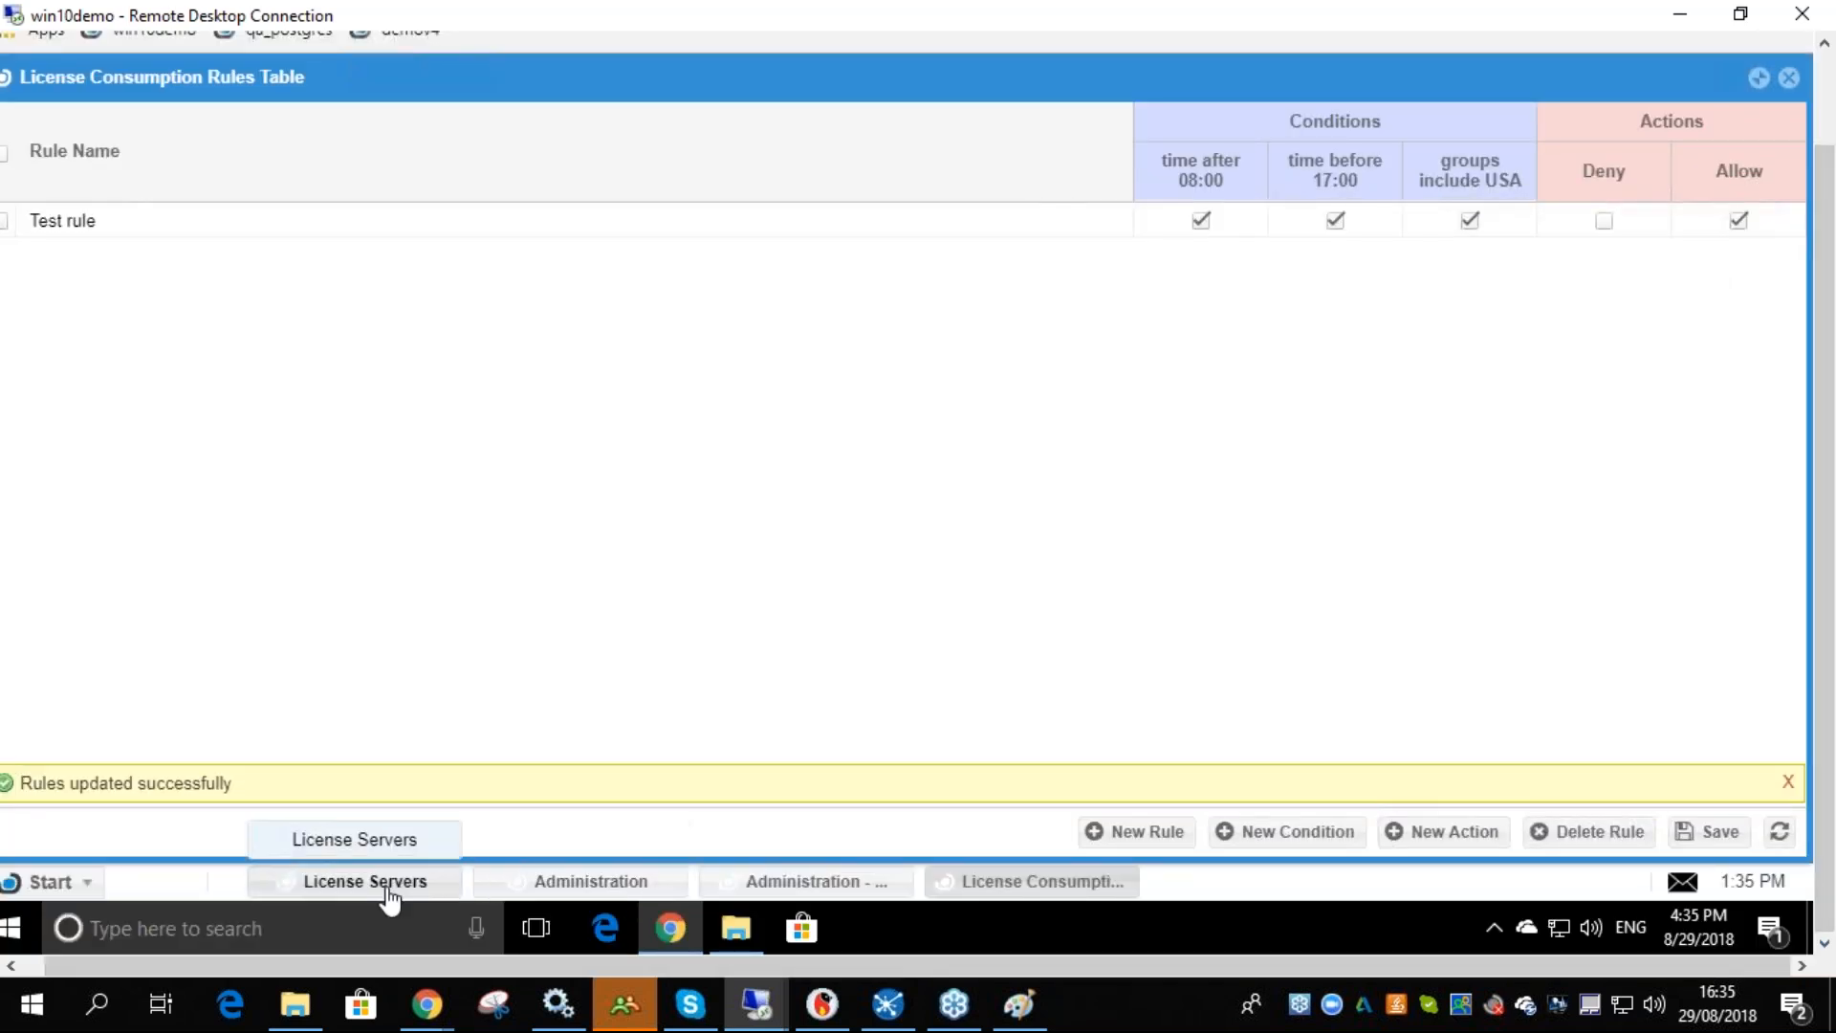
left_click(392, 890)
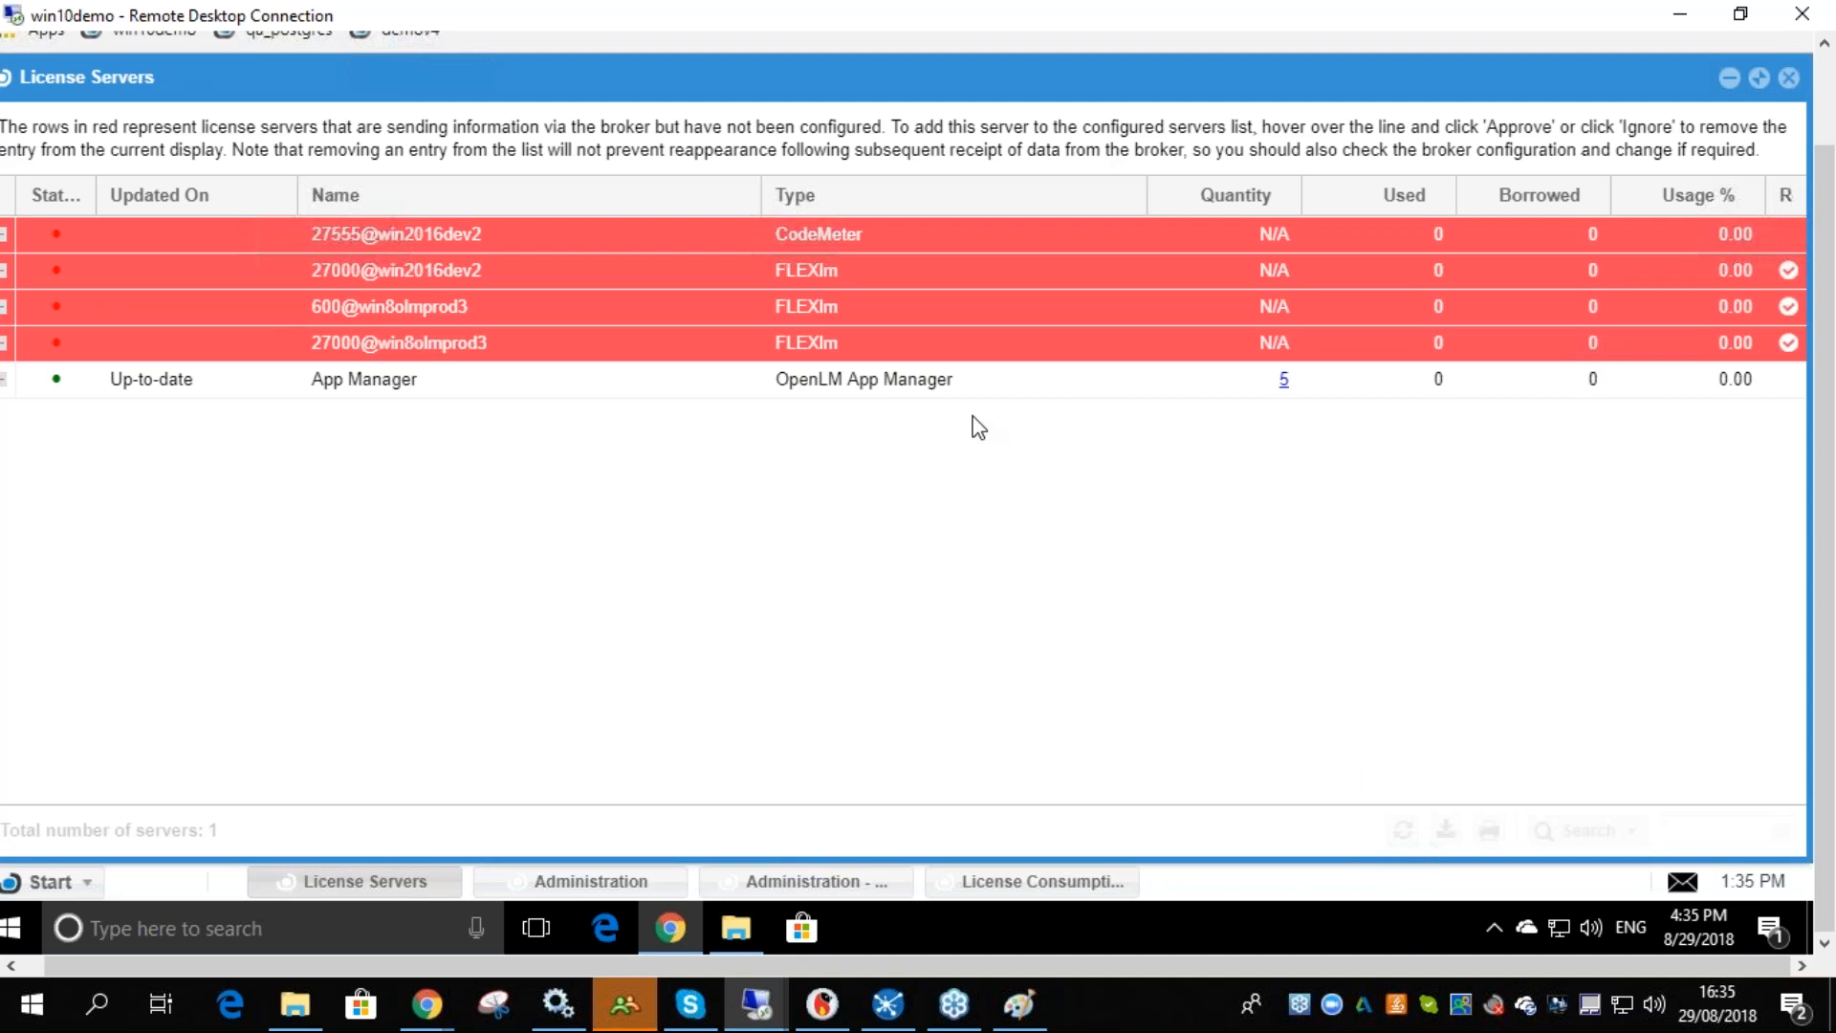
left_click(256, 384)
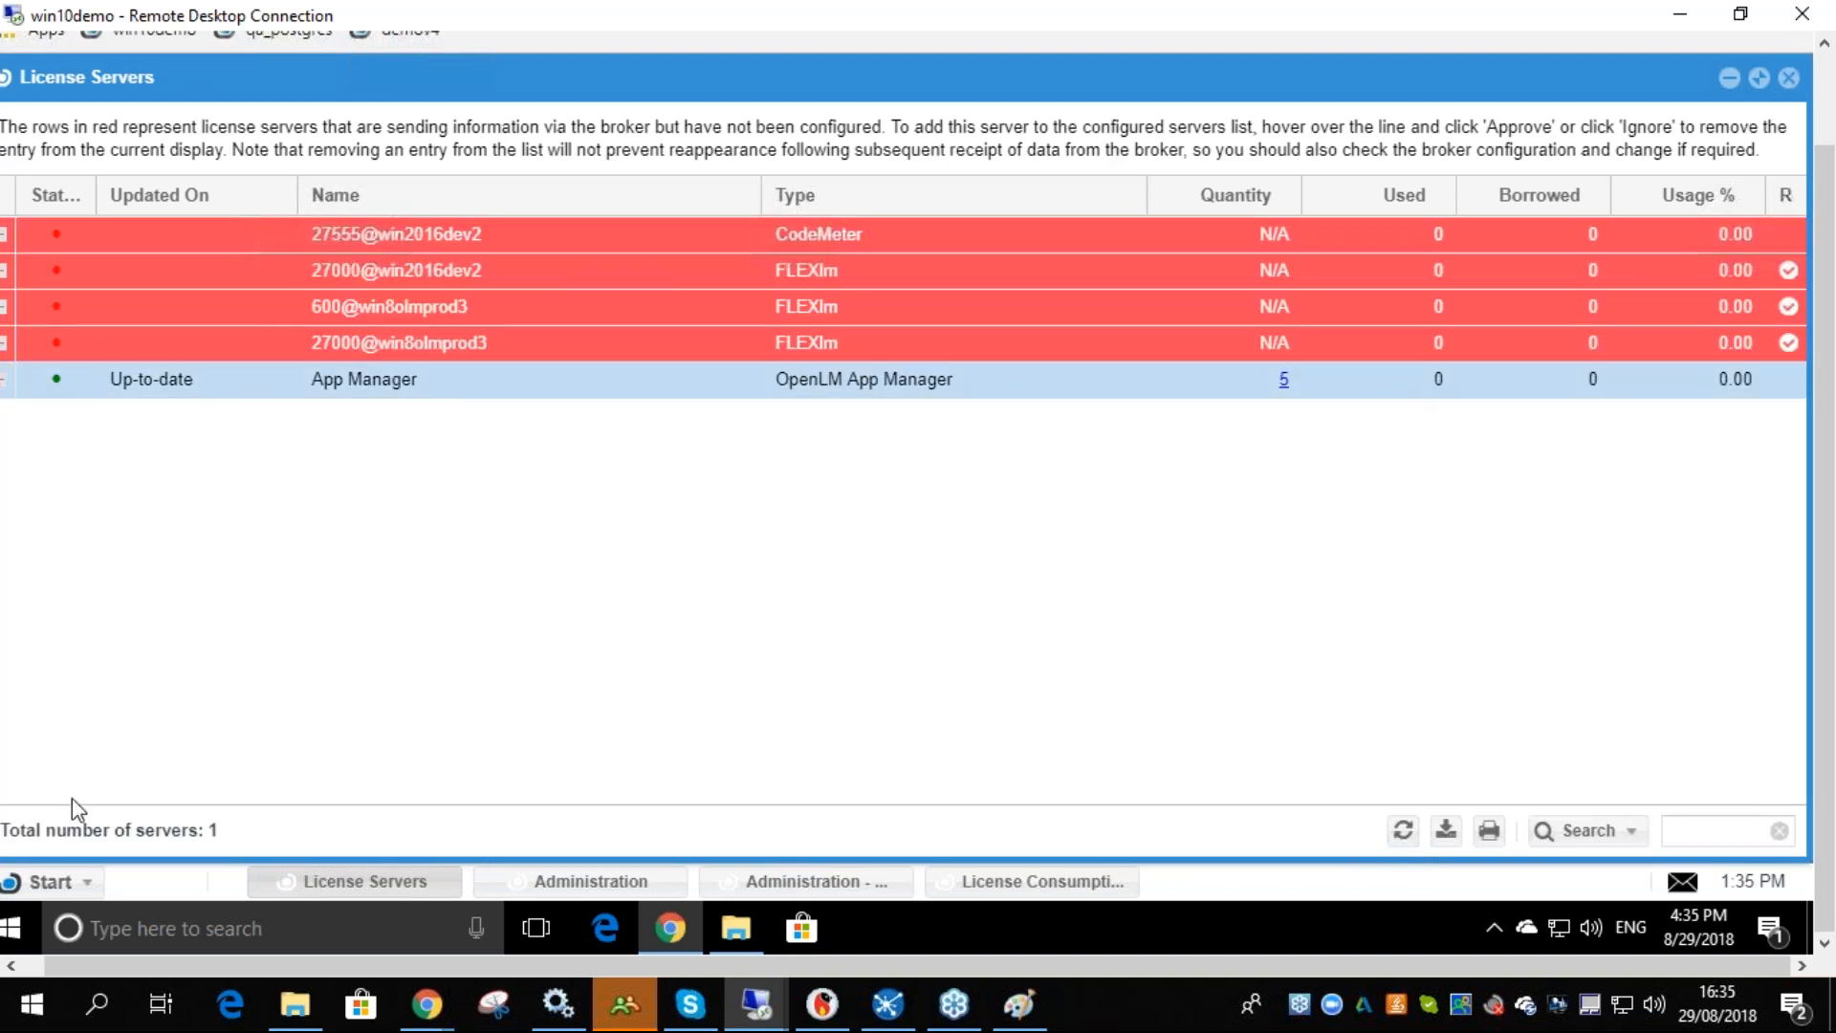
- Open the License Usage report, view its server name list, and return to the License Servers window
left_click(40, 881)
mouse_move(29, 663)
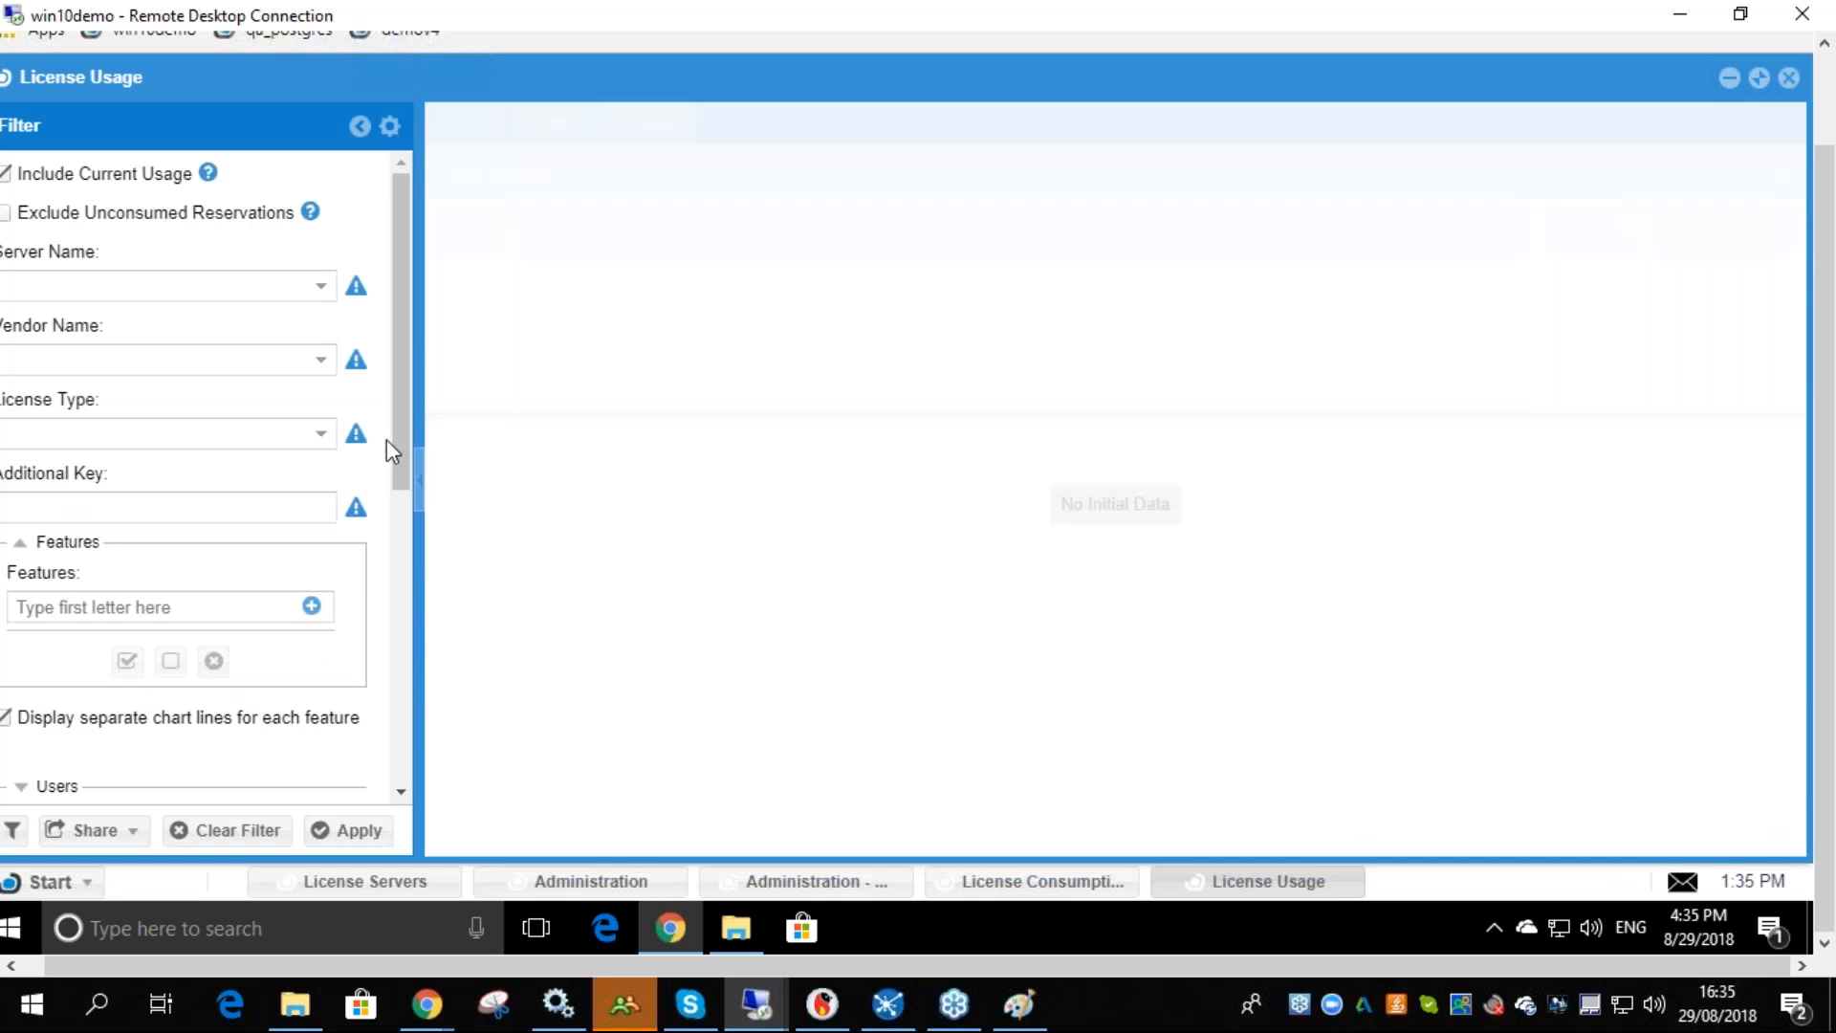
left_click(323, 287)
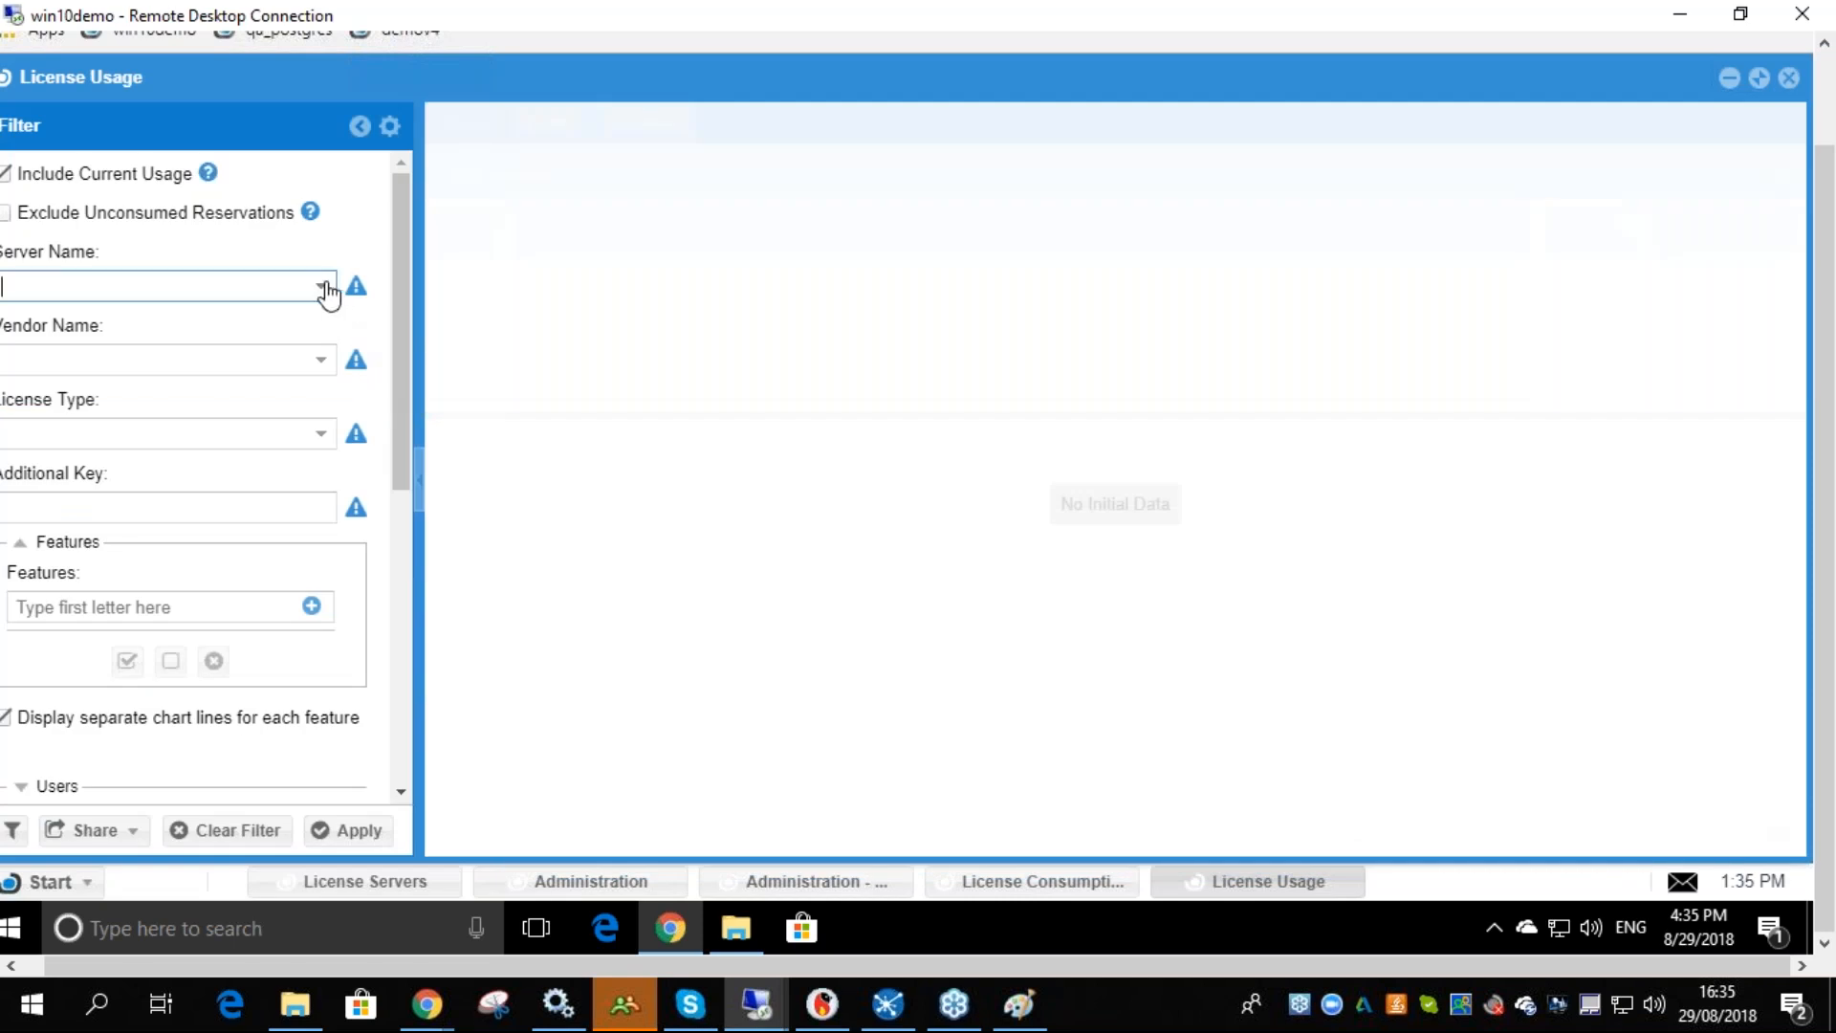
left_click(320, 283)
left_click(396, 882)
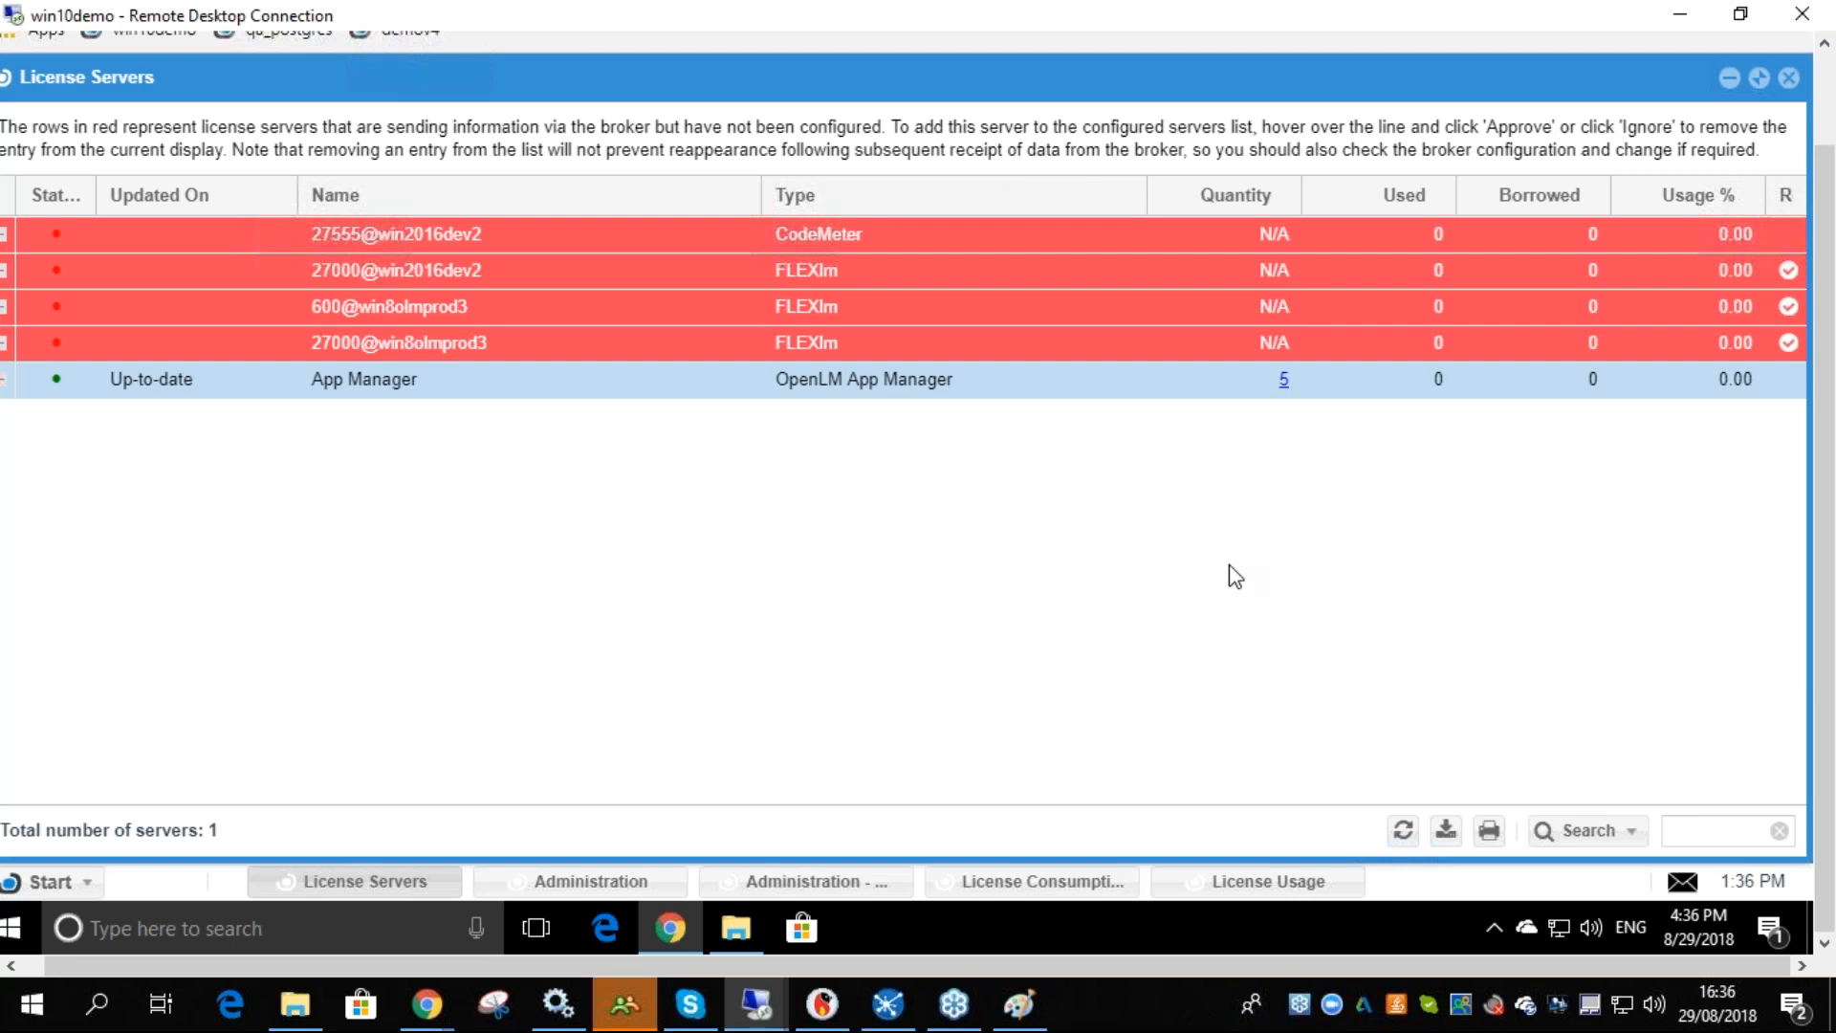
left_click(1652, 643)
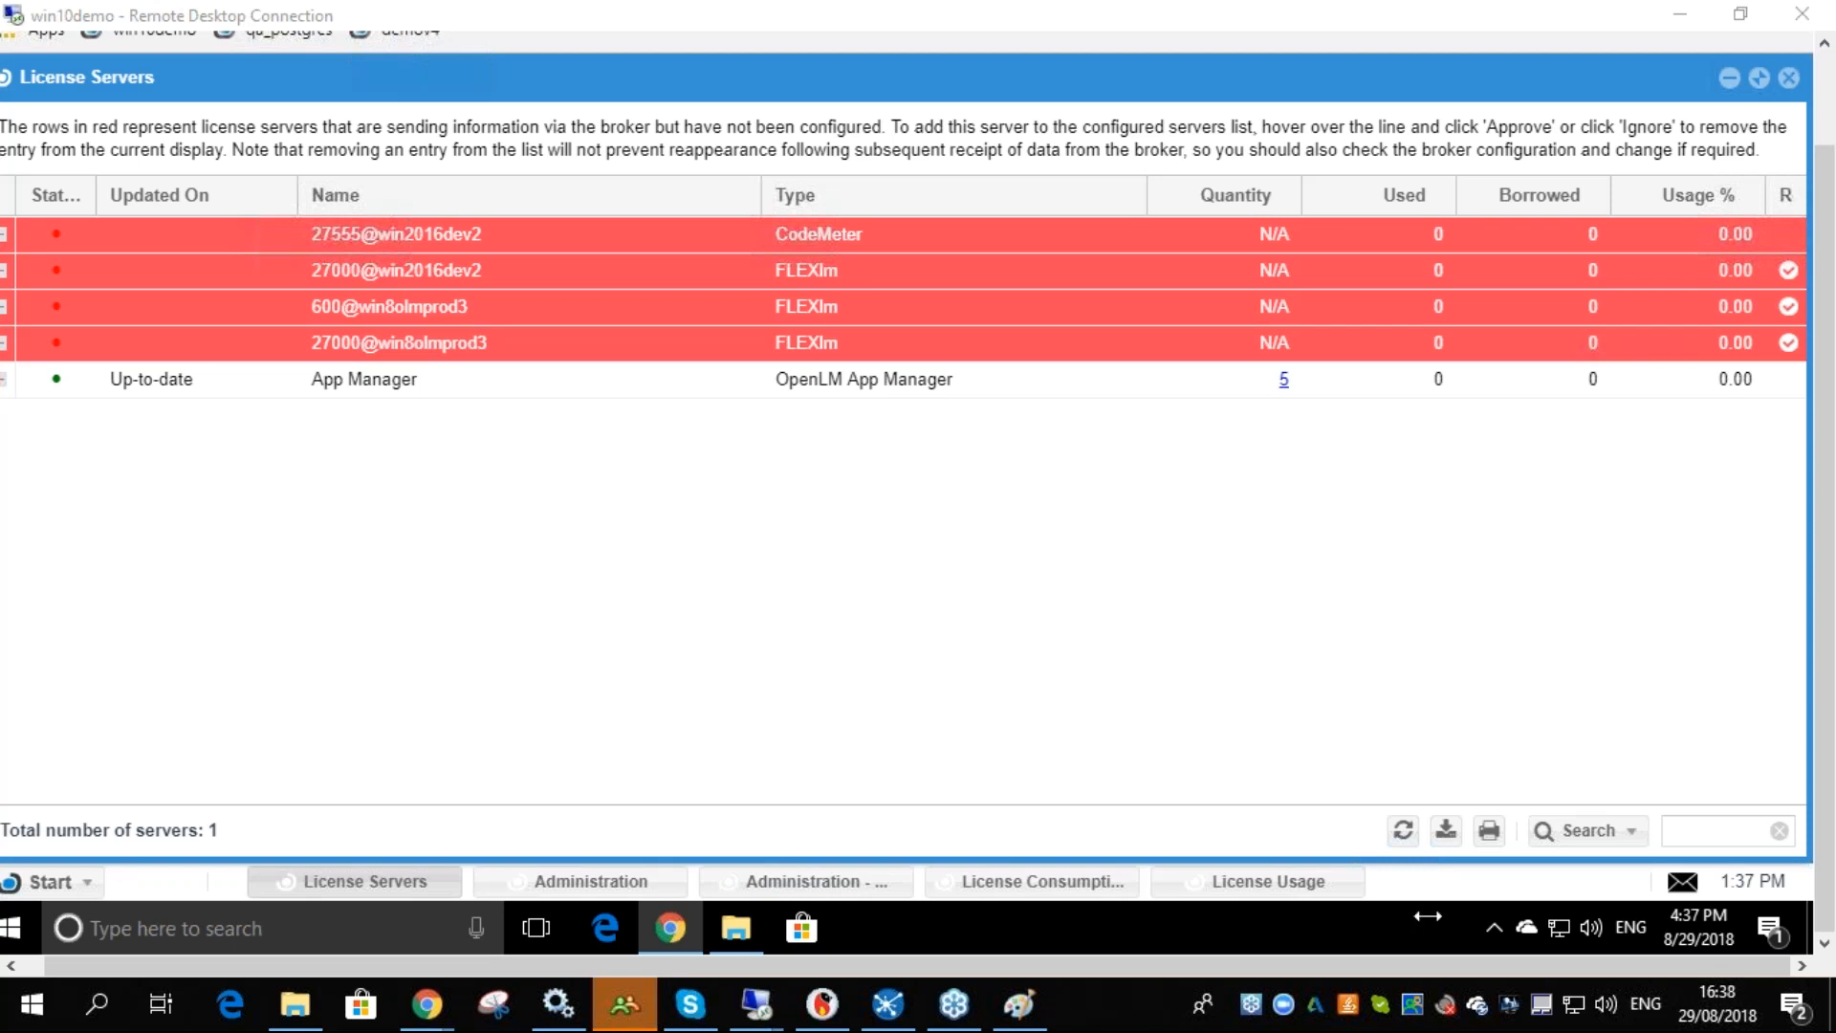
- Switch to the OpenLM Standard Configuration presentation in Google Slides and start presenting from slide 7
mouse_move(428, 1004)
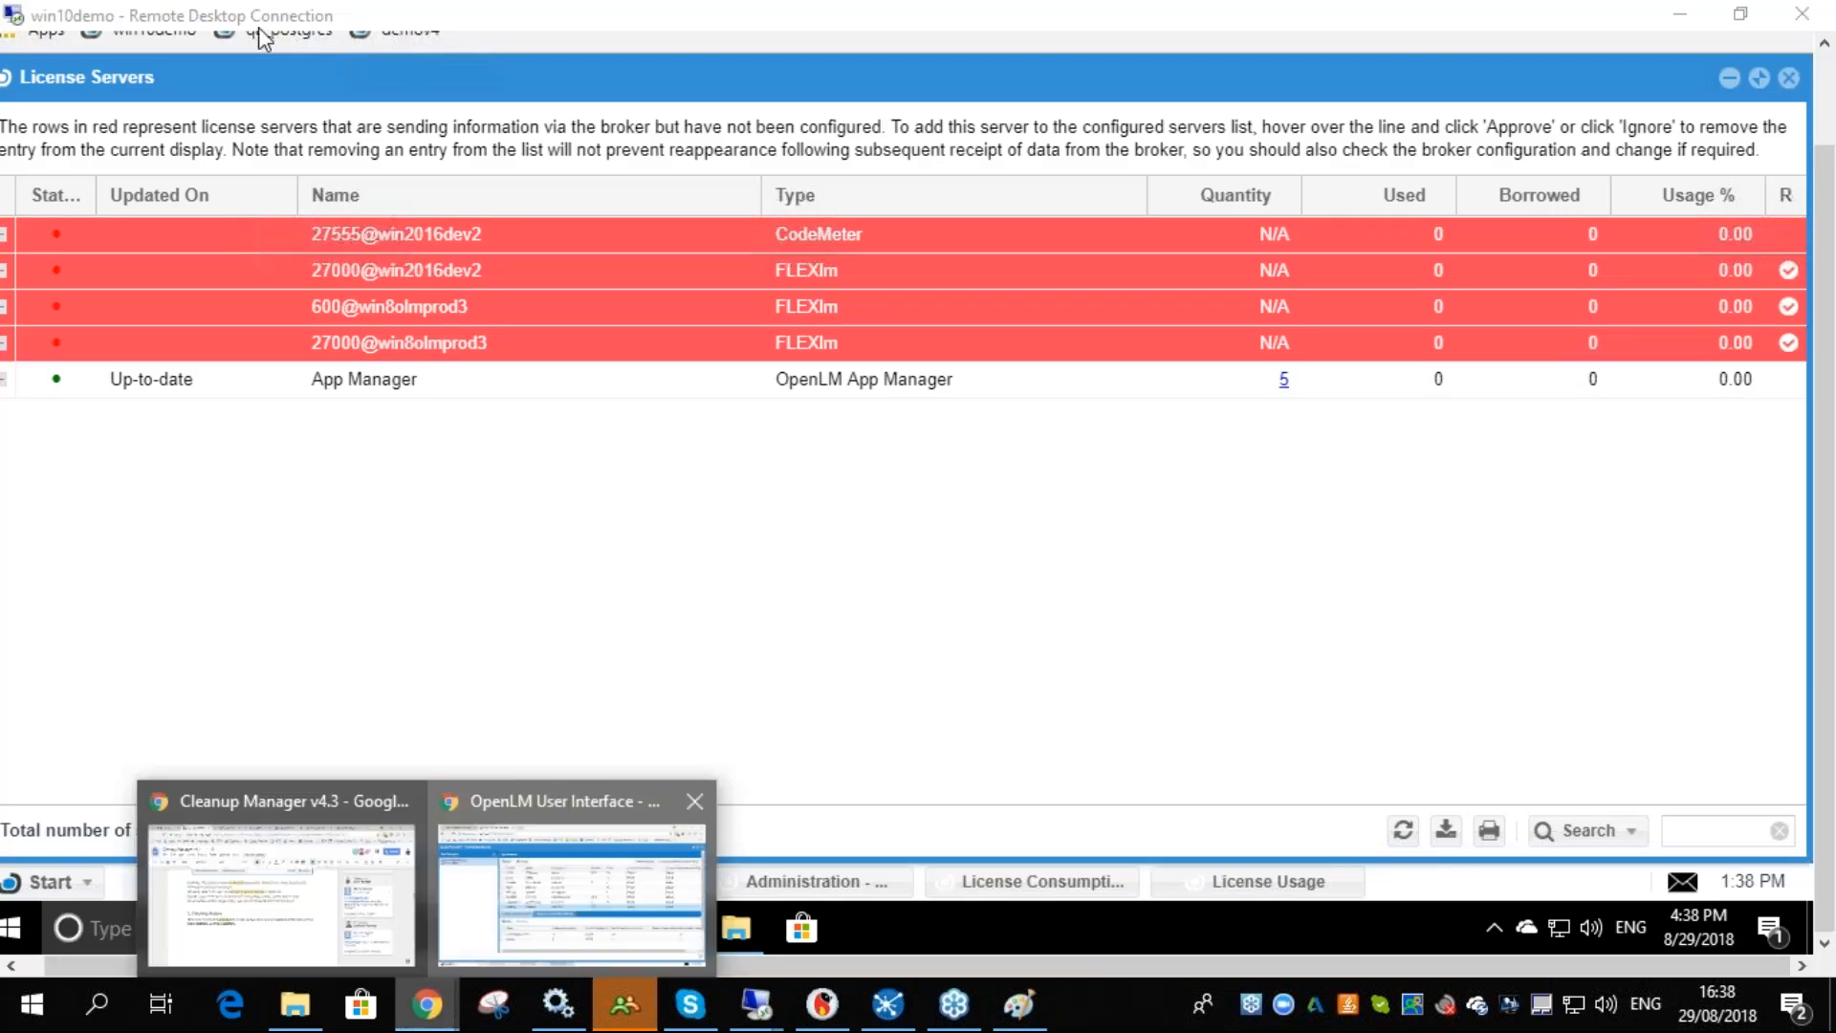
left_click(571, 894)
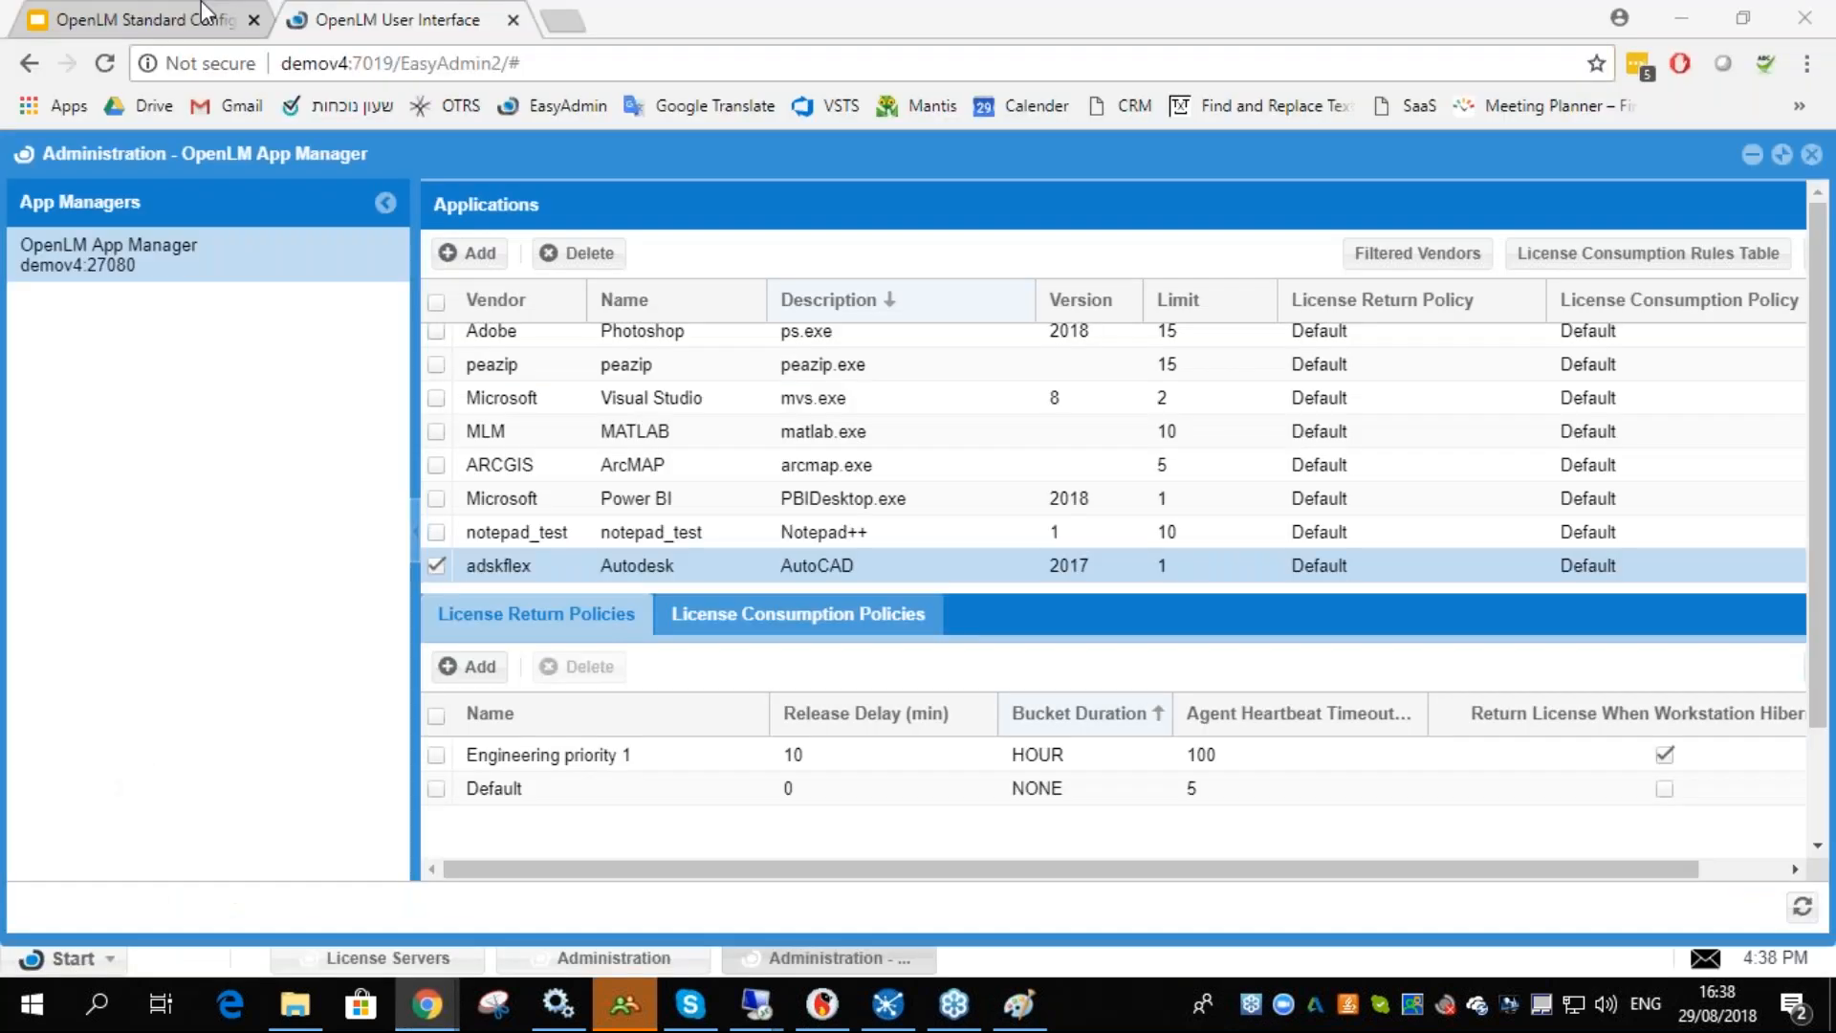
left_click(203, 12)
left_click(134, 729)
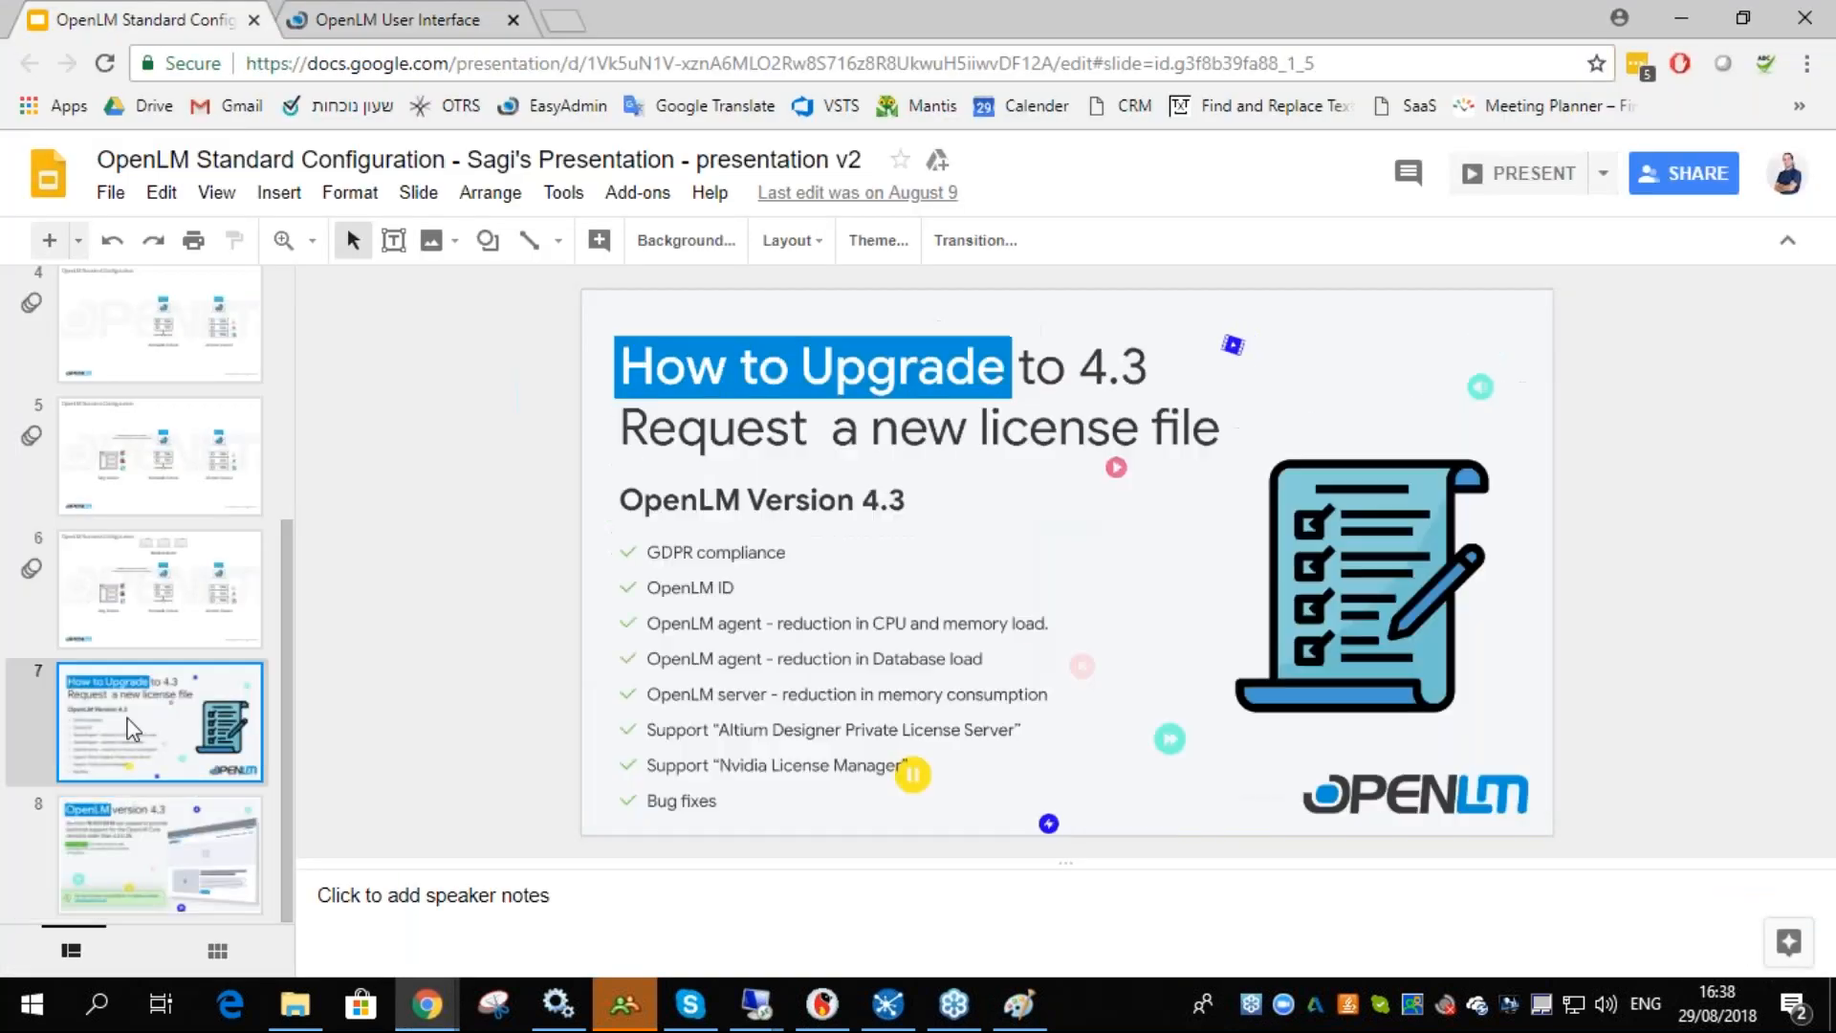
left_click(1520, 184)
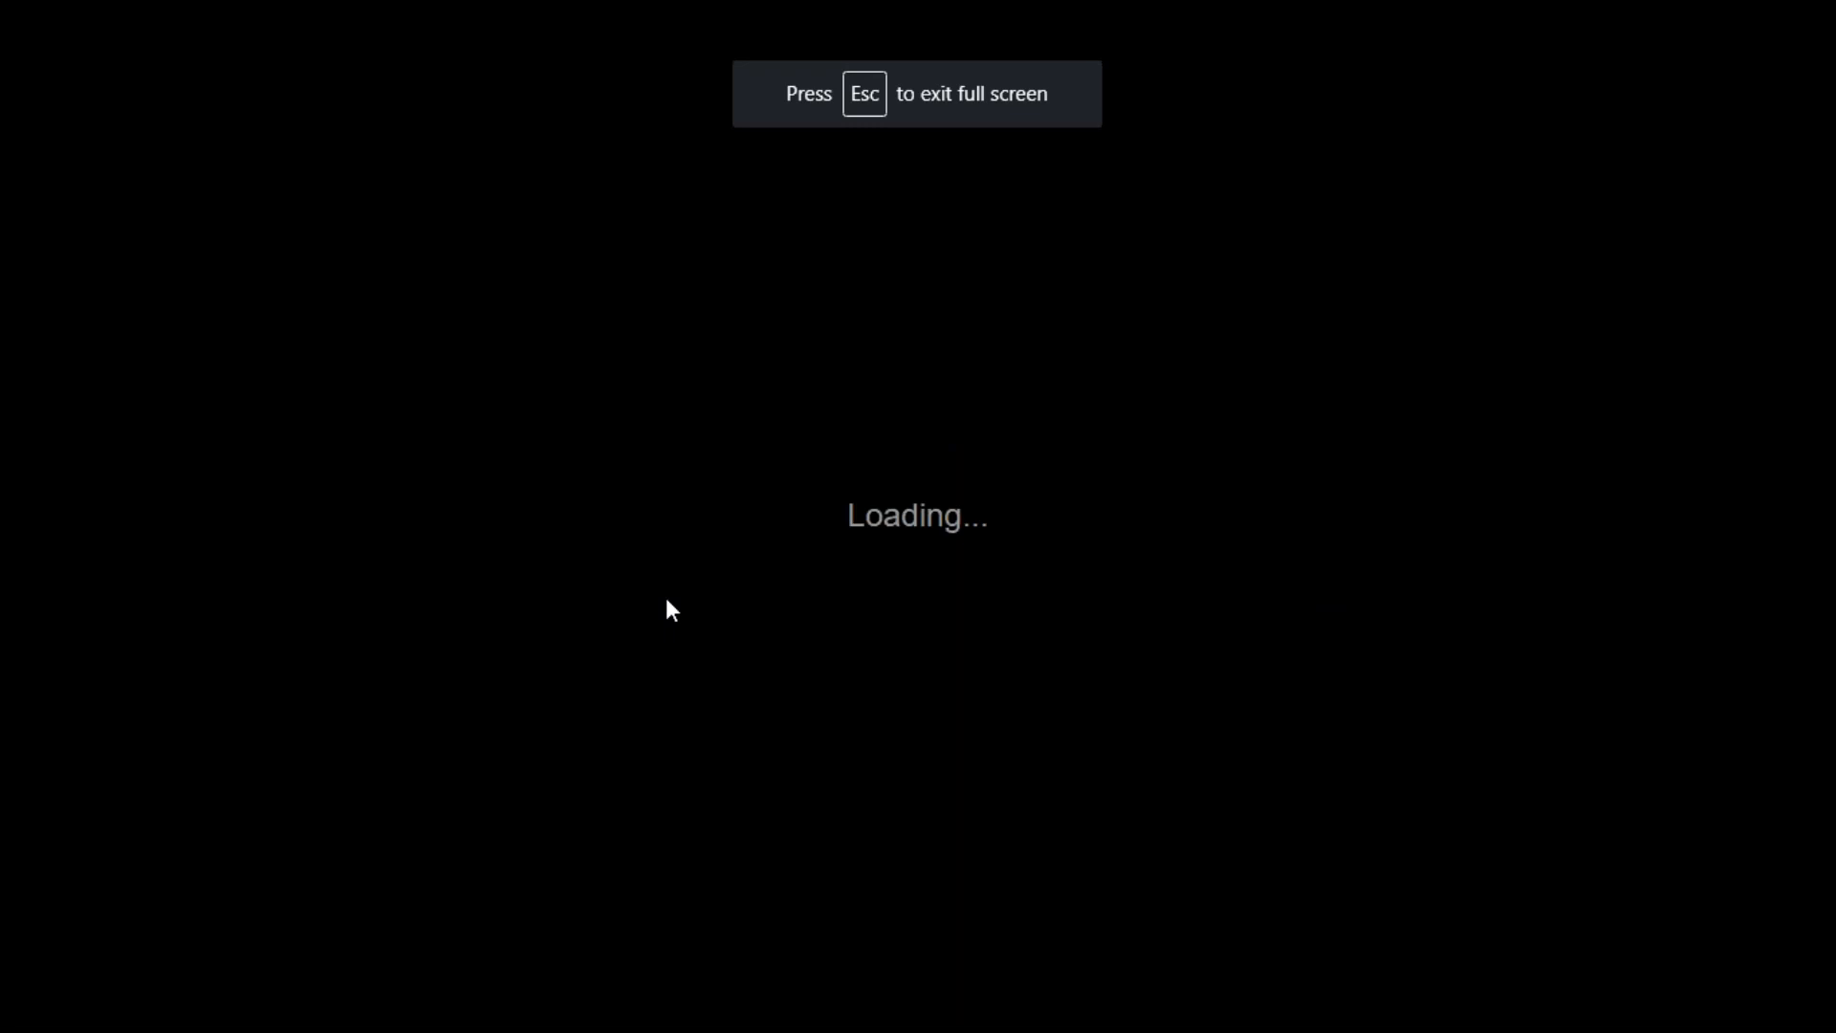